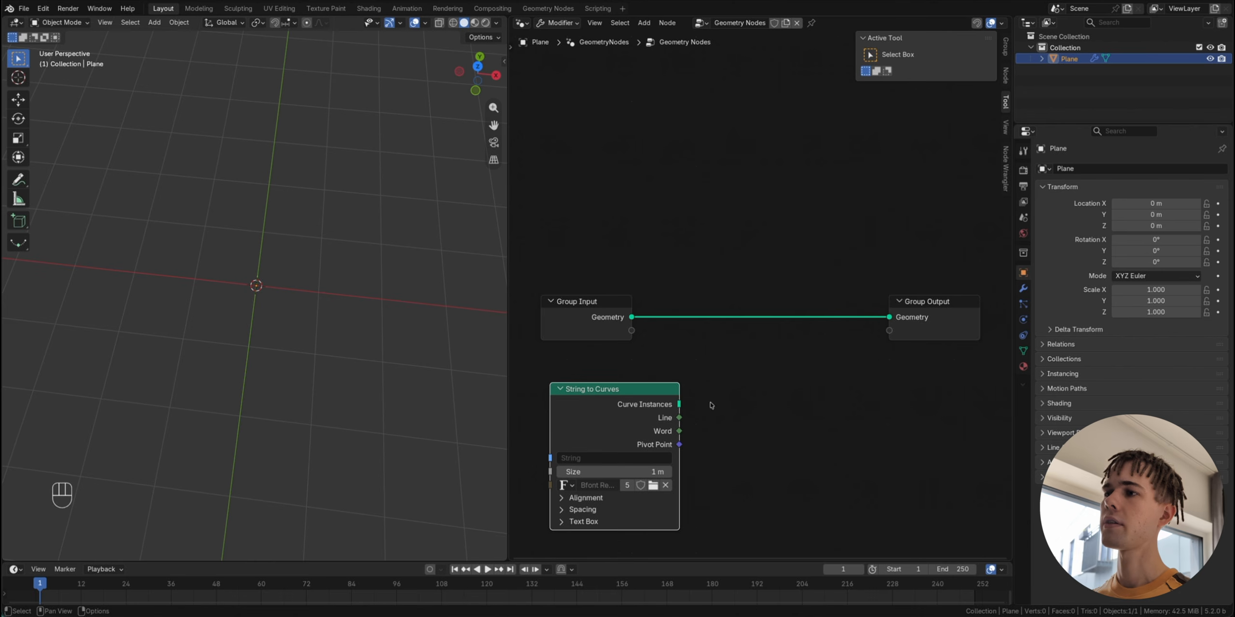
Step: Connect the String to Curves node's Curve Instances to the Group Output geometry and set its string to 2
{"action": "left_click_drag", "start_coordinate": [679, 405], "coordinate": [882, 319]}
{"action": "scroll", "coordinate": [786, 436], "scroll_direction": "down", "scroll_amount": 5}
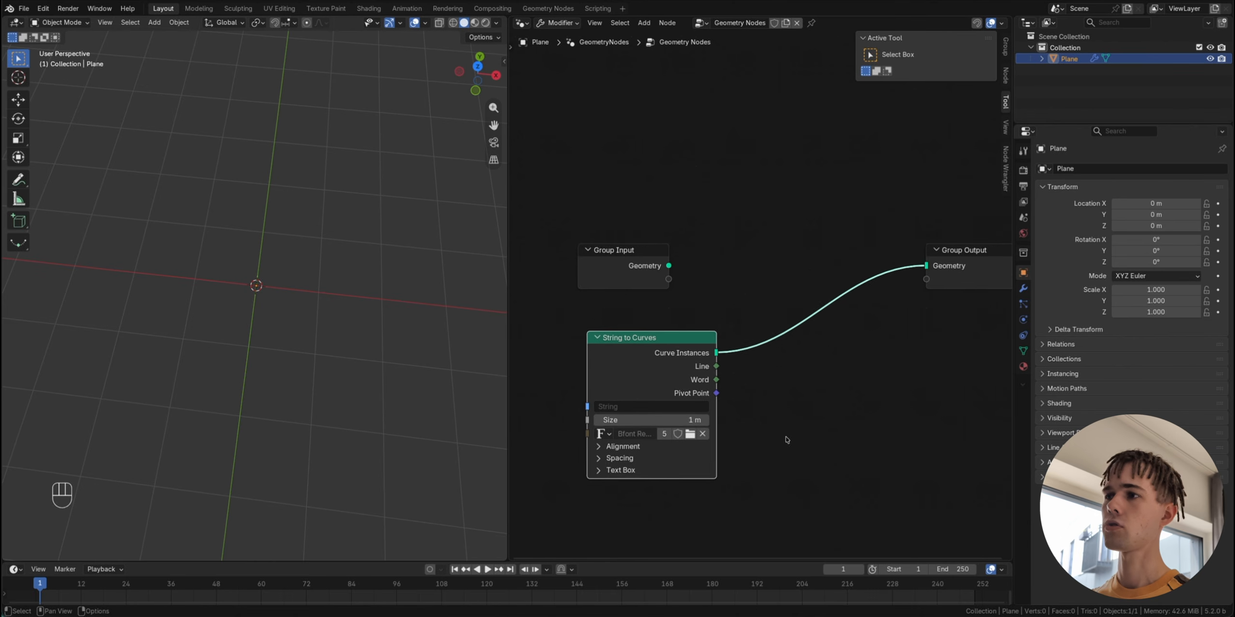
{"action": "left_click", "coordinate": [630, 394]}
{"action": "type", "text": "2"}
{"action": "key", "text": "Return"}
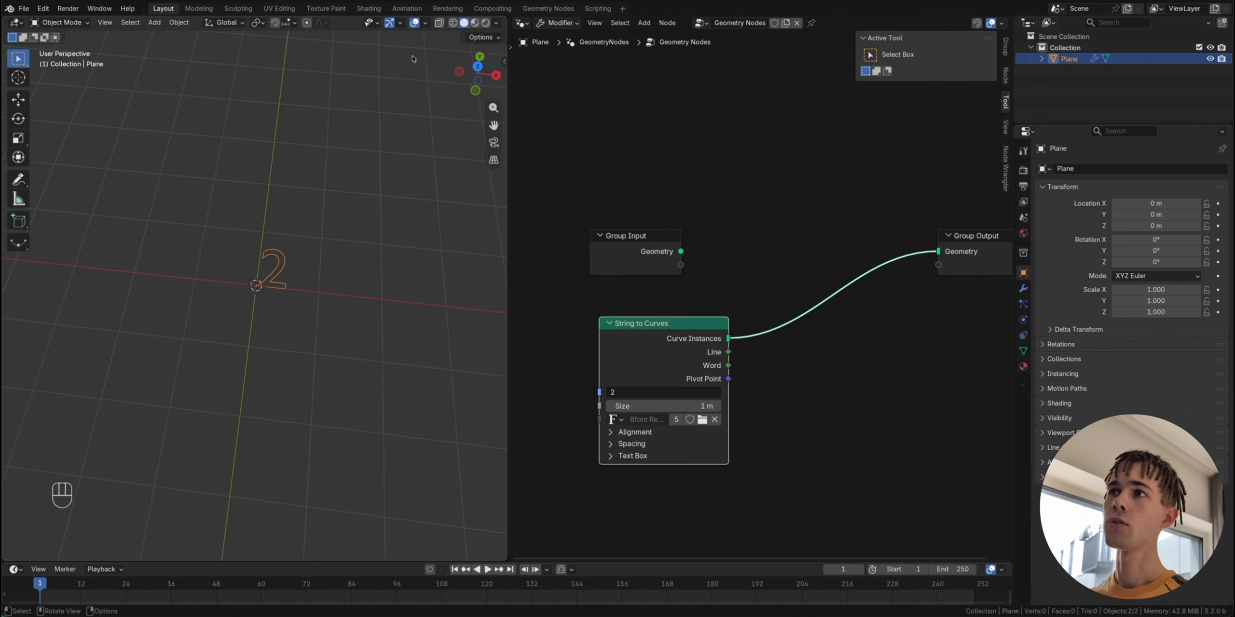
Step: Switch the viewport to the top view and change the node's string to 26
{"action": "left_click", "coordinate": [478, 66]}
{"action": "scroll", "coordinate": [268, 224], "scroll_direction": "up", "scroll_amount": 3}
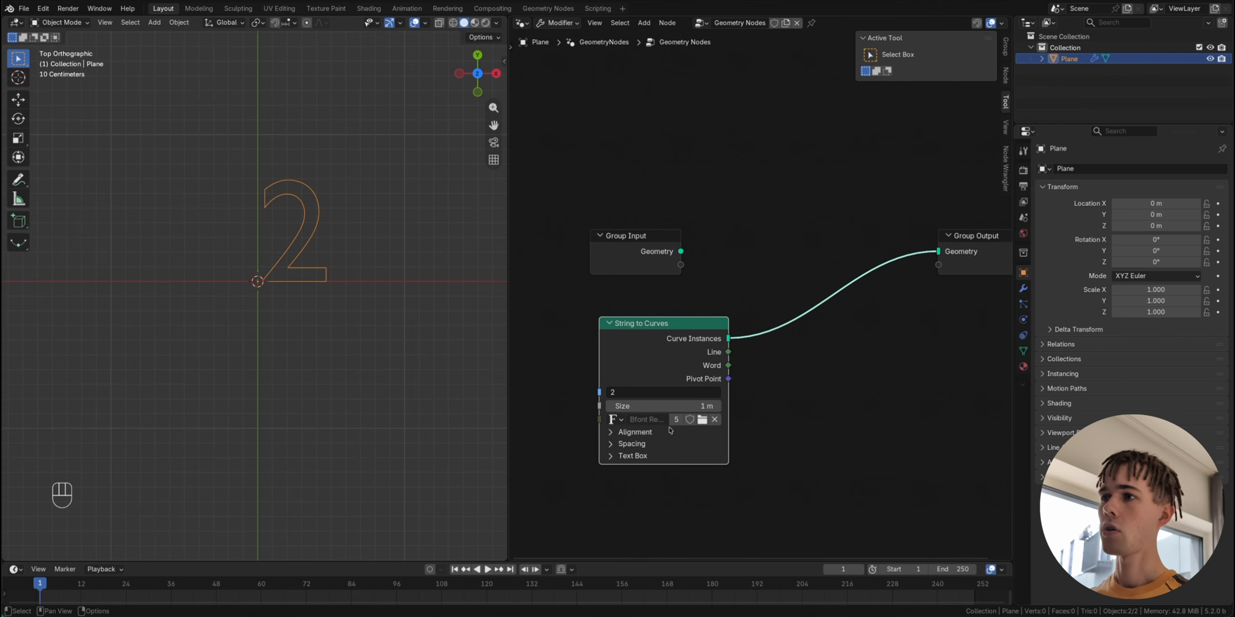
{"action": "left_click", "coordinate": [648, 392]}
{"action": "type", "text": "6"}
{"action": "key", "text": "Return"}
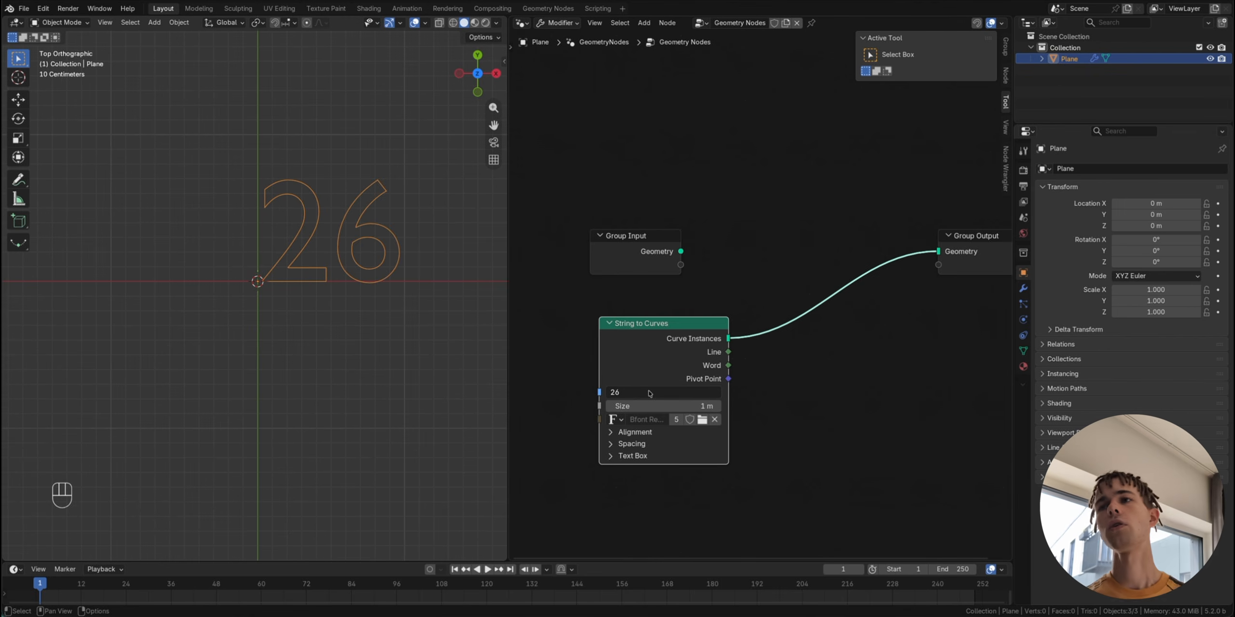
Step: Examine the World Cup 2026 reference image and the Text Box options of the String to Curves node
{"action": "left_click", "coordinate": [199, 8]}
{"action": "scroll", "coordinate": [495, 252], "scroll_direction": "up", "scroll_amount": 2}
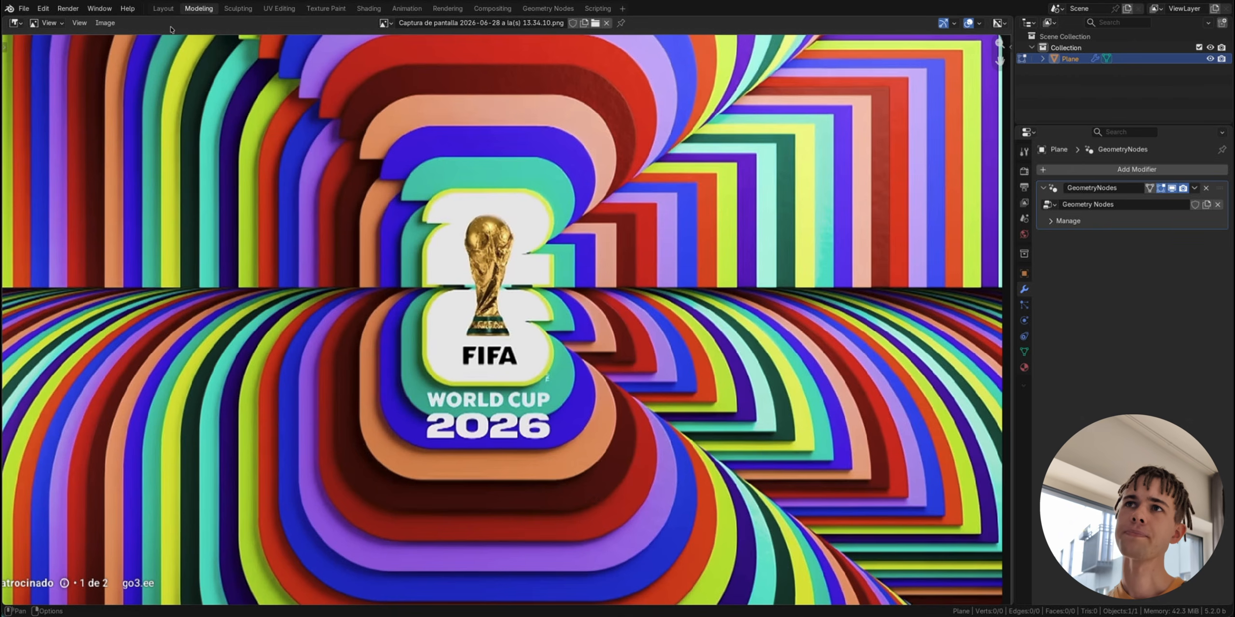
{"action": "left_click", "coordinate": [163, 9]}
{"action": "scroll", "coordinate": [617, 370], "scroll_direction": "up", "scroll_amount": 3}
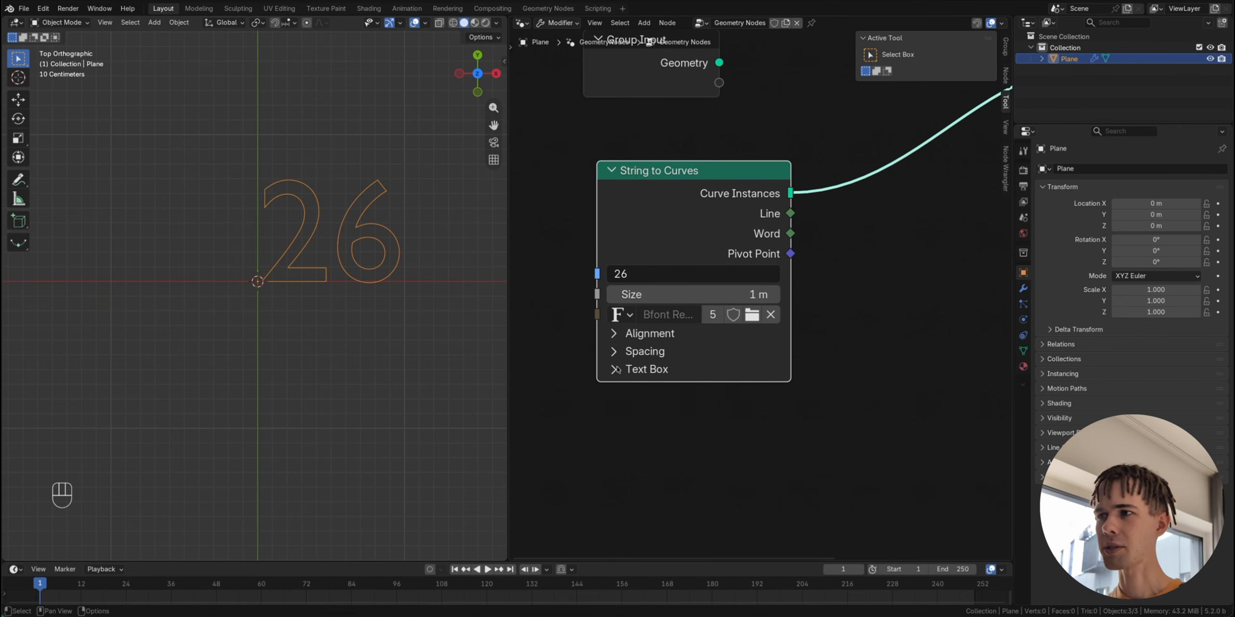
{"action": "left_click", "coordinate": [618, 370]}
{"action": "mouse_move", "coordinate": [694, 412]}
{"action": "left_mouse_down"}
{"action": "mouse_move", "coordinate": [733, 413]}
{"action": "mouse_move", "coordinate": [695, 412]}
{"action": "left_mouse_up"}
{"action": "left_click", "coordinate": [690, 392]}
{"action": "left_click", "coordinate": [646, 459]}
{"action": "left_click", "coordinate": [690, 392]}
{"action": "left_click", "coordinate": [662, 435]}
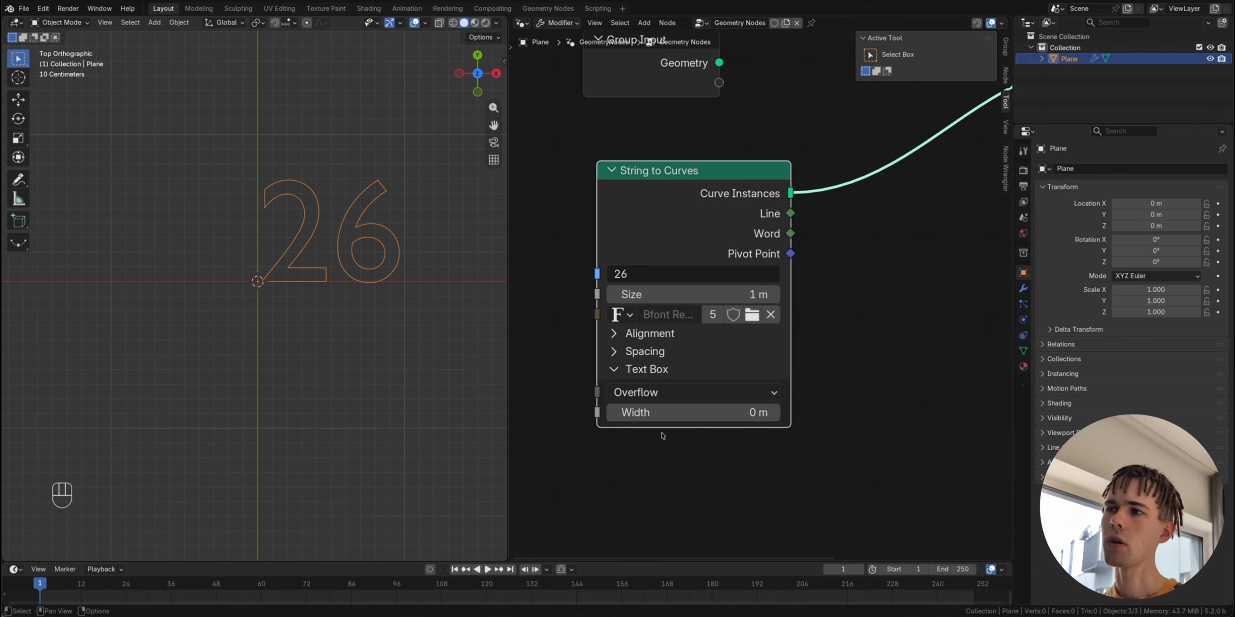
{"action": "left_click", "coordinate": [613, 370]}
Step: Duplicate the String to Curves node and place the copy directly below the original
{"action": "scroll", "coordinate": [761, 296], "scroll_direction": "down", "scroll_amount": 2}
{"action": "key", "text": "shift+d"}
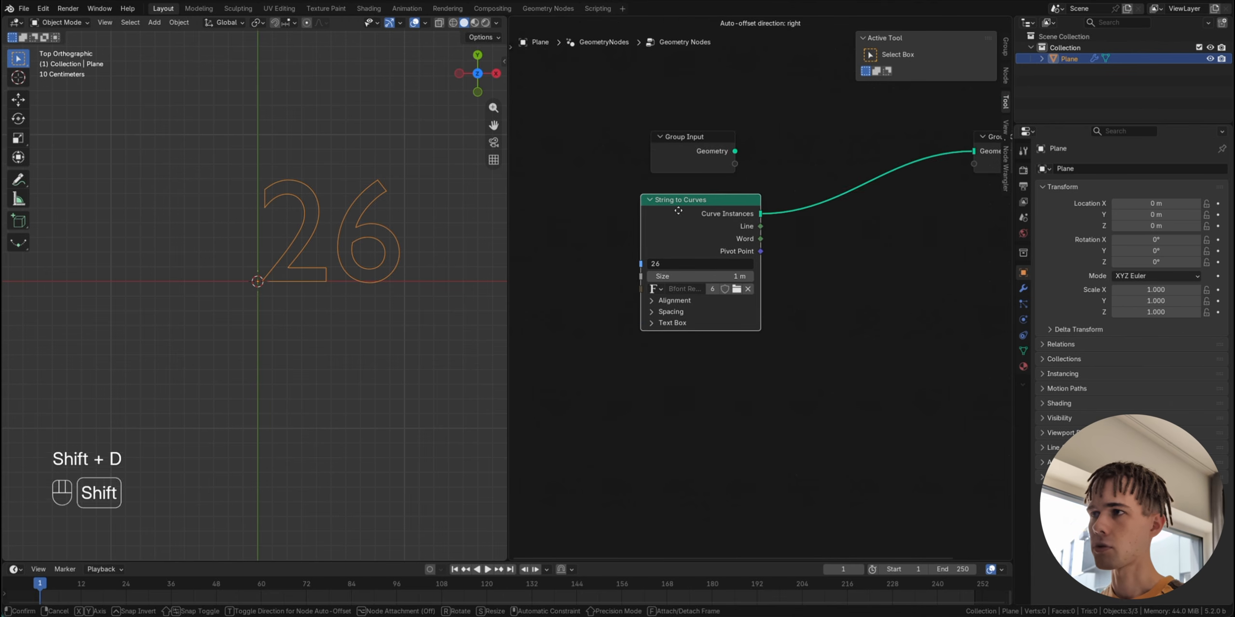
{"action": "left_click", "coordinate": [676, 349]}
Step: Set the upper String to Curves node's string to 2 and the lower copy's string to 6
{"action": "scroll", "coordinate": [665, 299], "scroll_direction": "up", "scroll_amount": 2}
{"action": "left_click", "coordinate": [646, 250]}
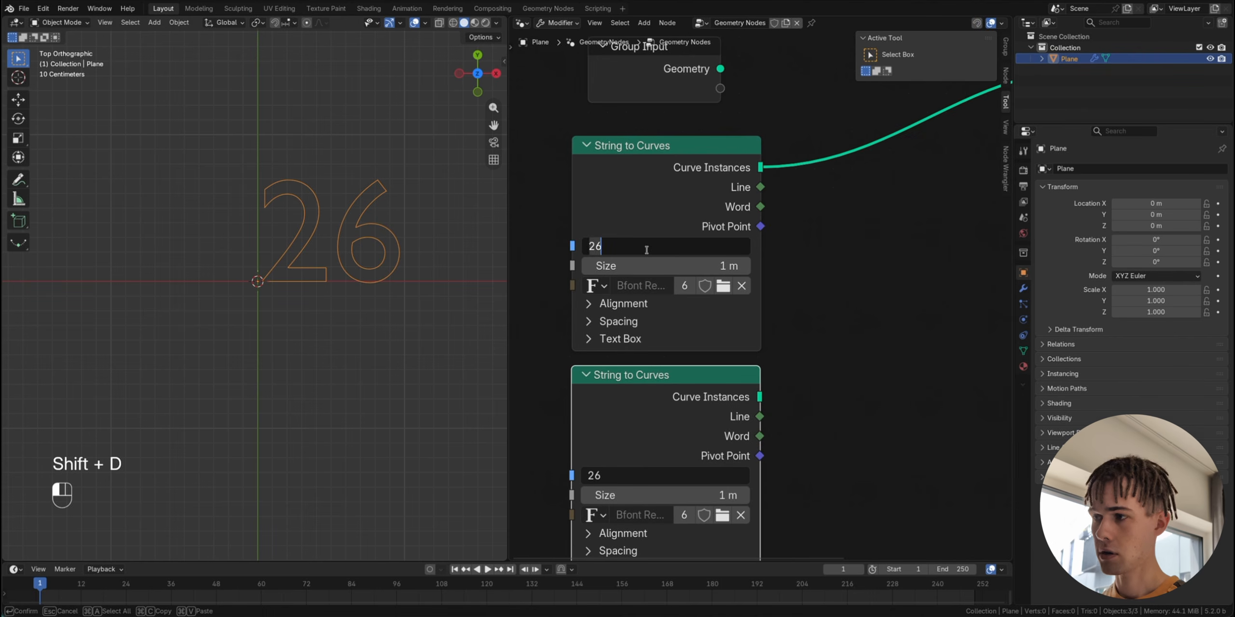
{"action": "left_click", "coordinate": [647, 249]}
{"action": "key", "text": "BackSpace"}
{"action": "key", "text": "BackSpace"}
{"action": "type", "text": "2"}
{"action": "key", "text": "Return"}
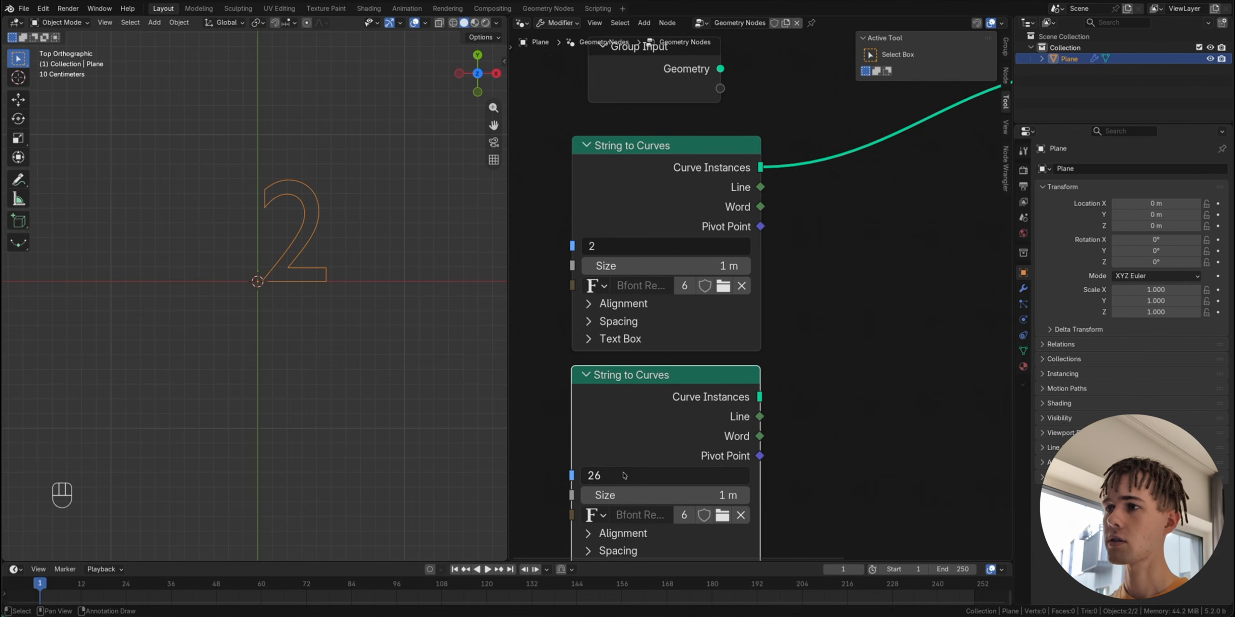
{"action": "left_click", "coordinate": [598, 475]}
{"action": "left_click_drag", "start_coordinate": [596, 475], "coordinate": [569, 474]}
{"action": "key", "text": "BackSpace"}
{"action": "key", "text": "Return"}
{"action": "key", "text": "Home"}
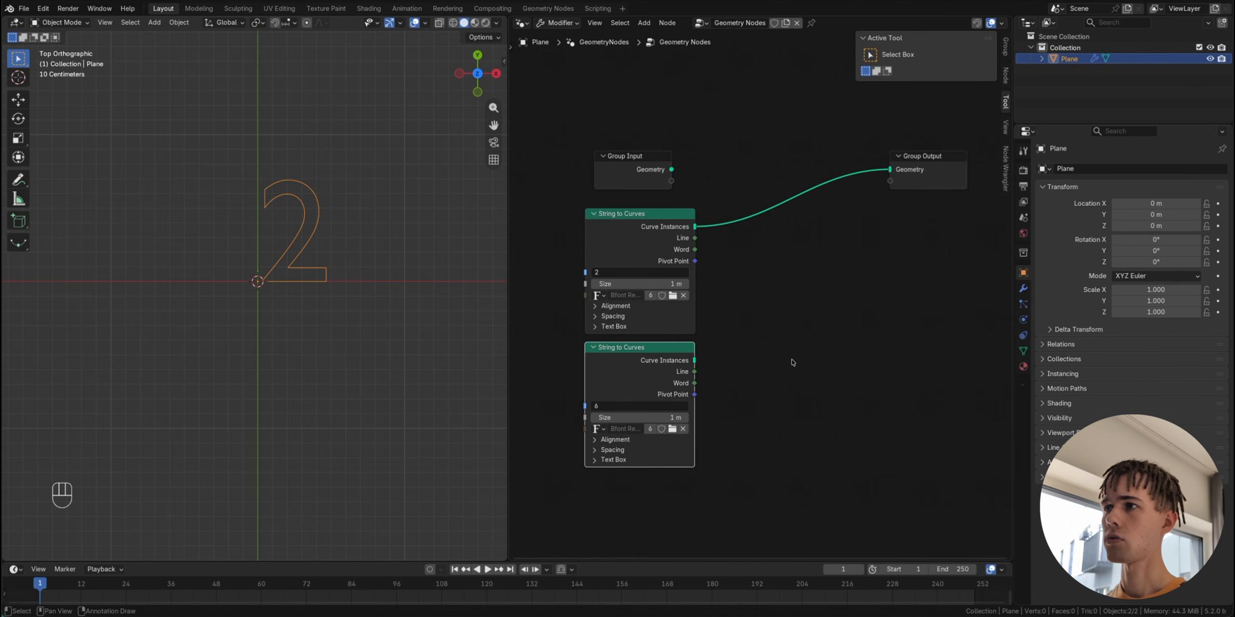
Step: Preview the output of each String to Curves node in the viewport through a Viewer node
{"action": "left_click", "coordinate": [630, 373], "text": "ctrl+shift"}
{"action": "left_click", "coordinate": [642, 217], "text": "ctrl+shift"}
{"action": "left_click", "coordinate": [632, 376], "text": "ctrl+shift"}
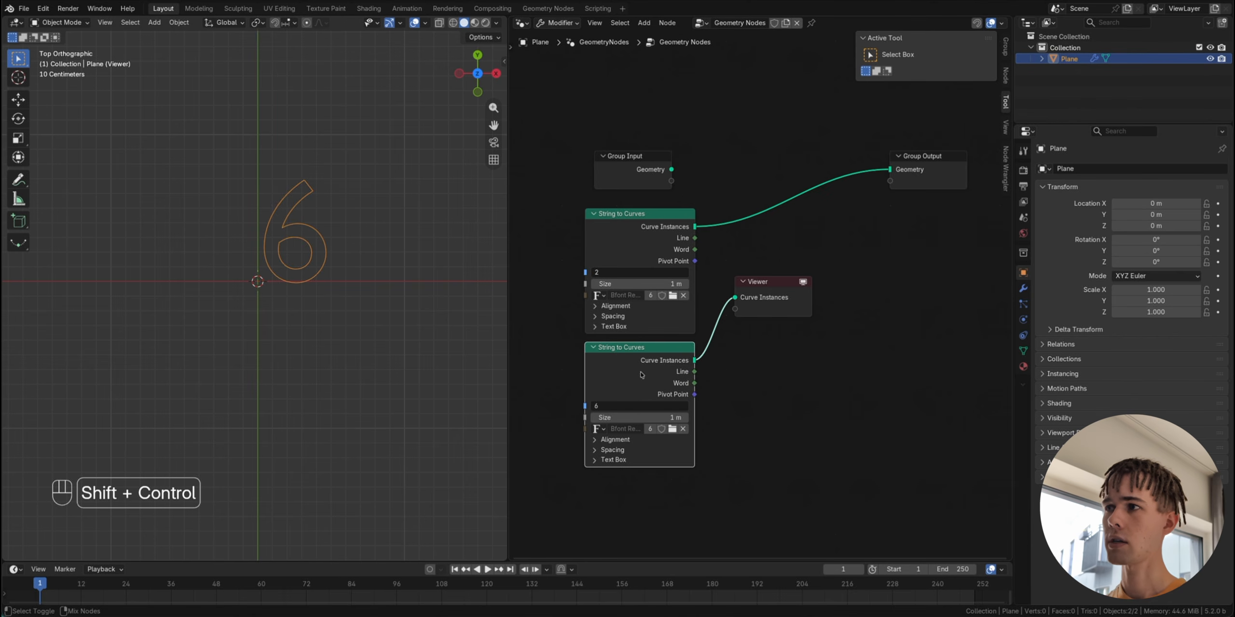
Step: Combine both String to Curves outputs with a Join Geometry node ahead of the Group Output and delete the Viewer node
{"action": "key", "text": "shift+a"}
{"action": "type", "text": "join"}
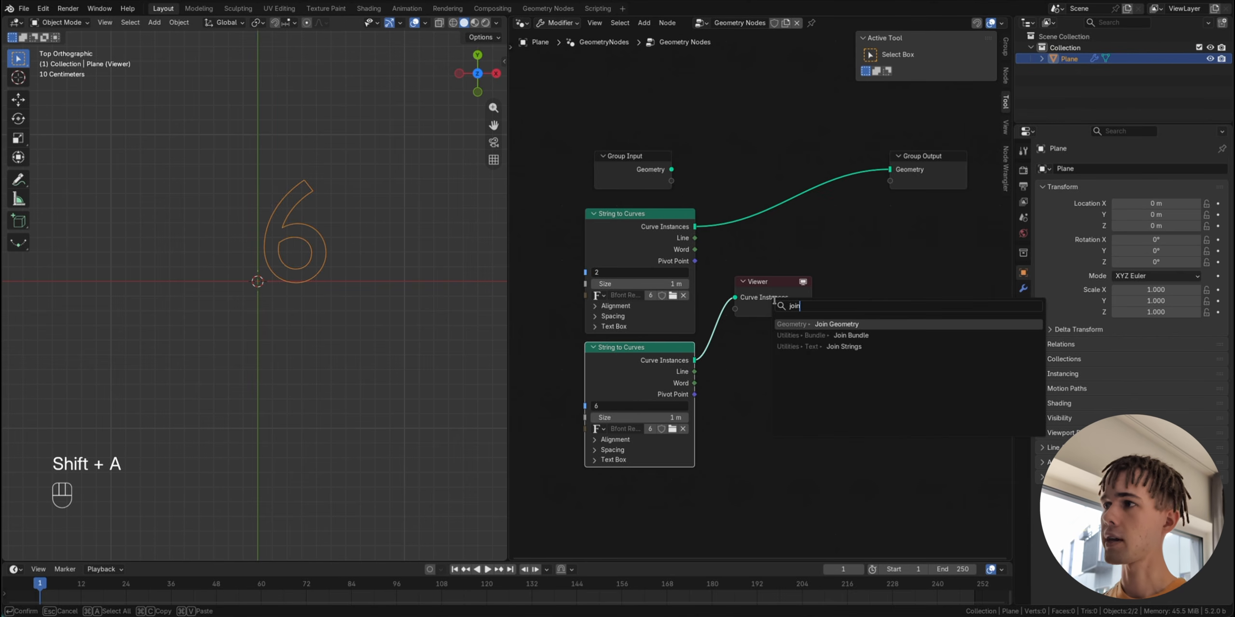
{"action": "left_click", "coordinate": [821, 324]}
{"action": "left_click", "coordinate": [776, 227]}
{"action": "left_click_drag", "start_coordinate": [695, 360], "coordinate": [741, 233]}
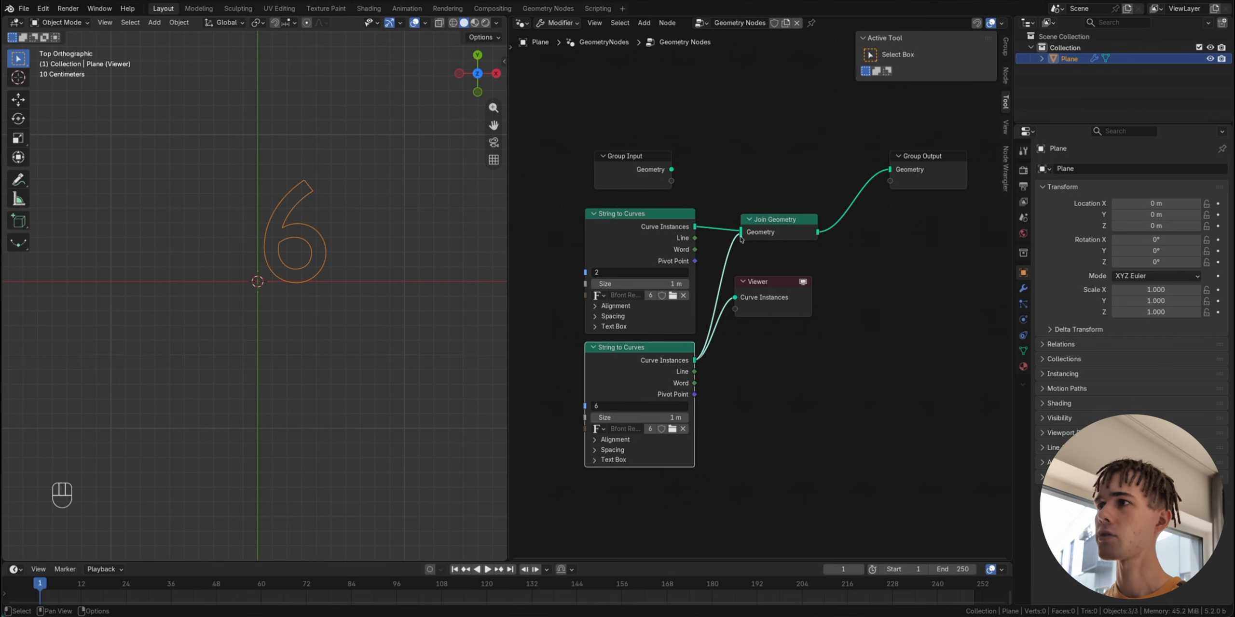
{"action": "left_click_drag", "start_coordinate": [772, 283], "coordinate": [844, 282]}
{"action": "key", "text": "super+x"}
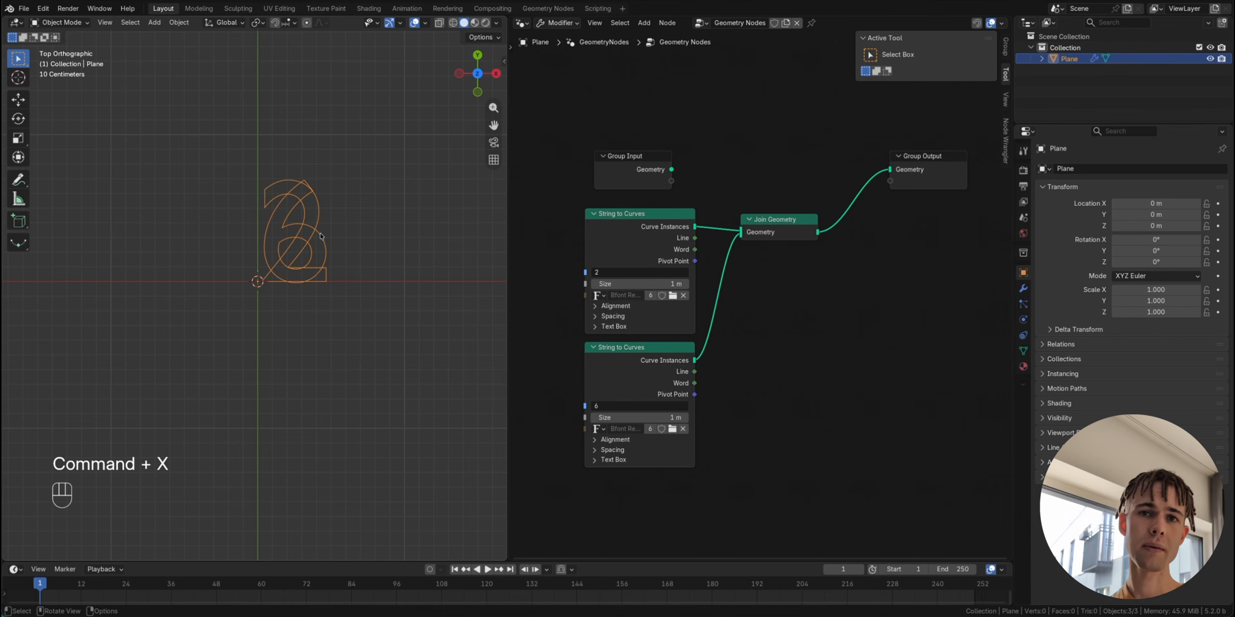
Step: Inspect the joined curves in rendered shading from an angled view and return to the top view
{"action": "left_click", "coordinate": [485, 23]}
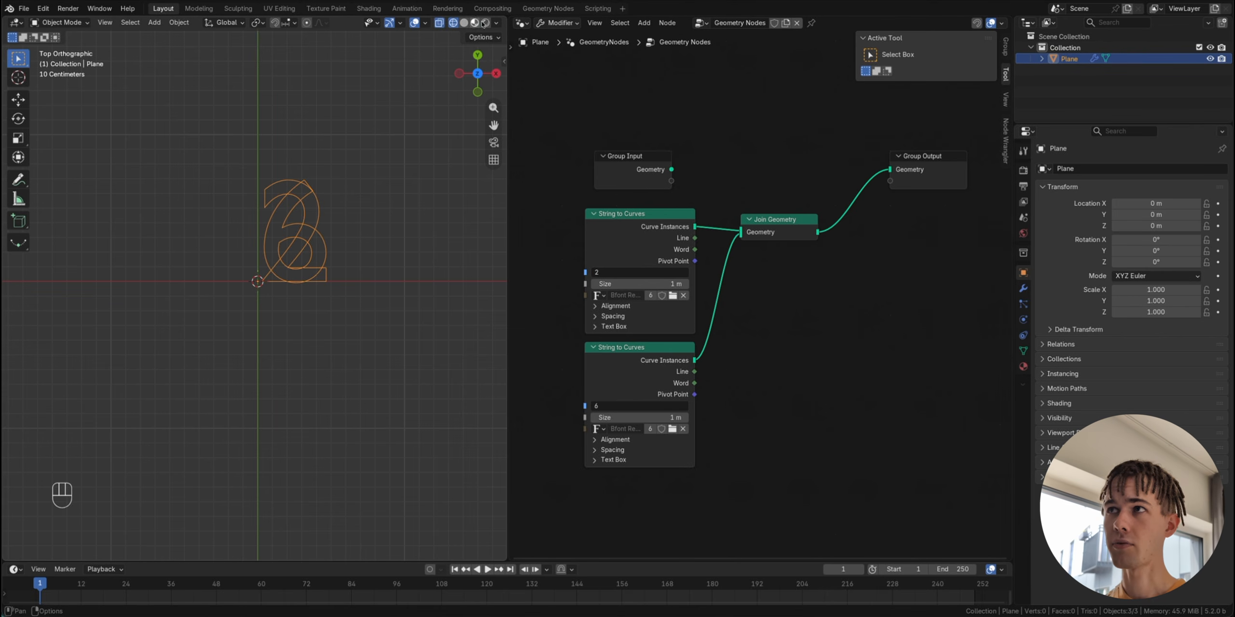
{"action": "middle_click_drag", "start_coordinate": [250, 540], "coordinate": [309, 434]}
{"action": "scroll", "coordinate": [309, 435], "scroll_direction": "up", "scroll_amount": 5}
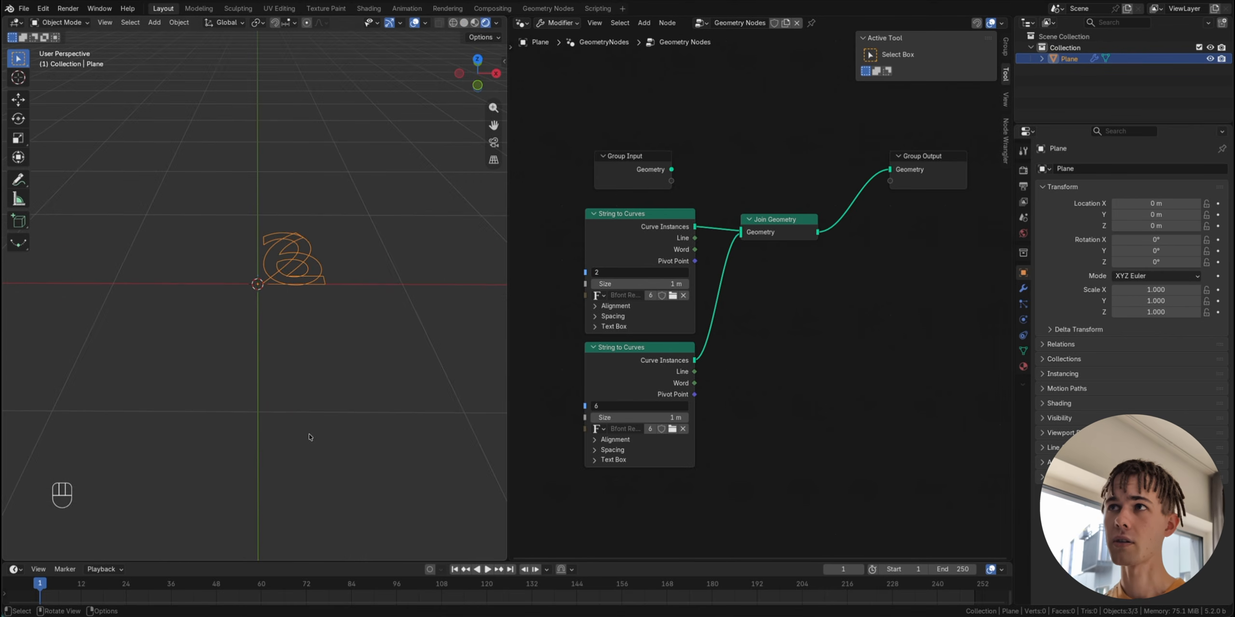
{"action": "left_click", "coordinate": [414, 23]}
{"action": "left_click", "coordinate": [414, 22]}
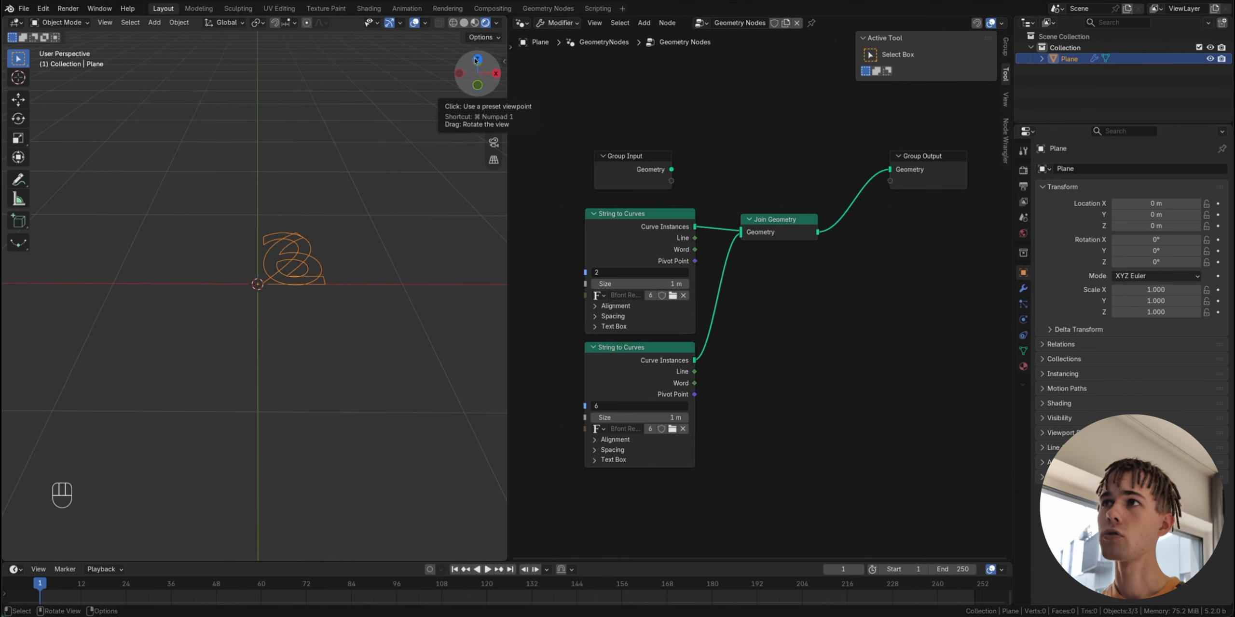
{"action": "left_click", "coordinate": [475, 60]}
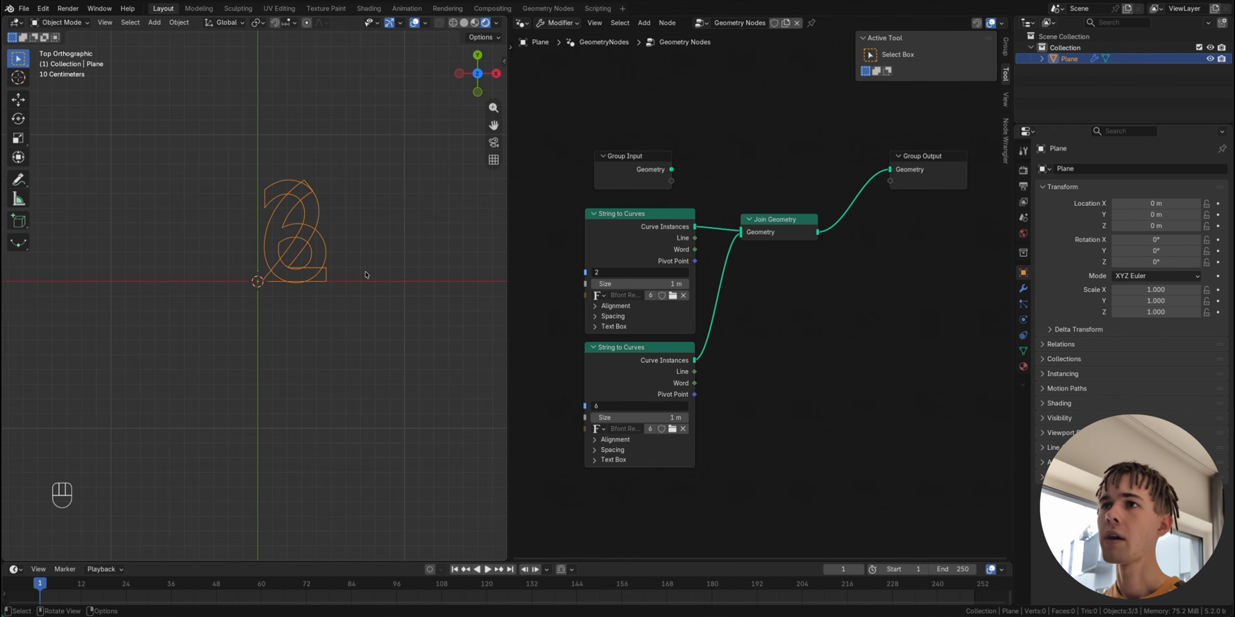
Step: Insert a Fill Curve node between Join Geometry and Group Output and deselect the plane in the viewport
{"action": "scroll", "coordinate": [366, 275], "scroll_direction": "up", "scroll_amount": 2}
{"action": "key", "text": "shift+a"}
{"action": "type", "text": "fill"}
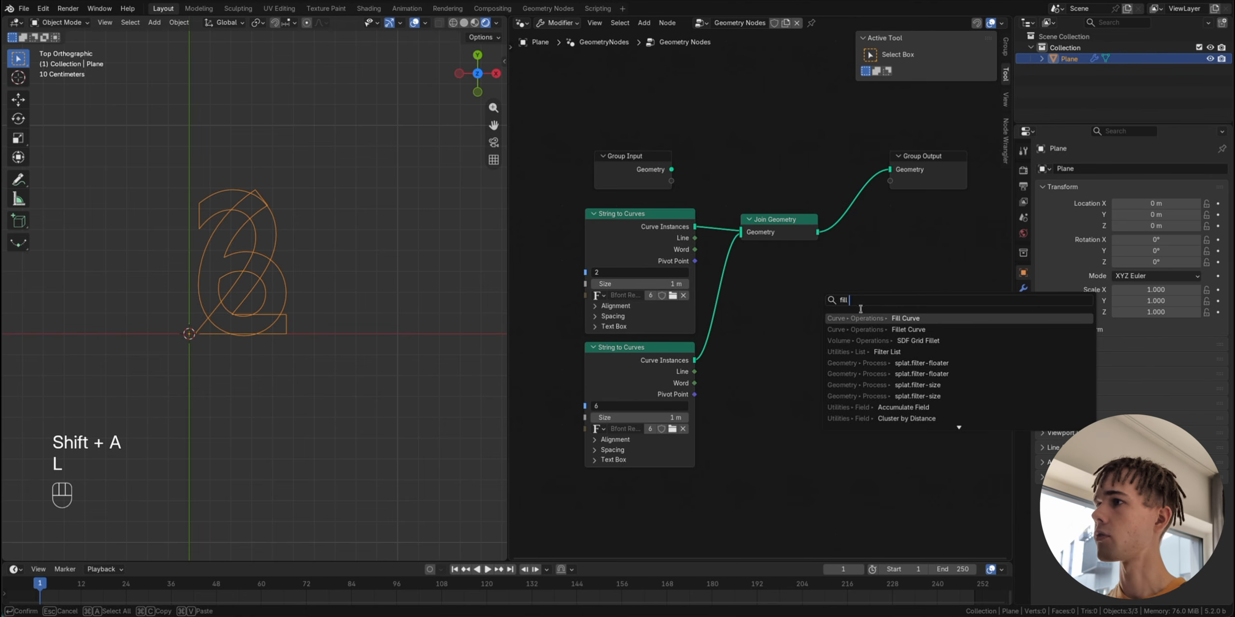
{"action": "key", "text": "Return"}
{"action": "left_click", "coordinate": [835, 211]}
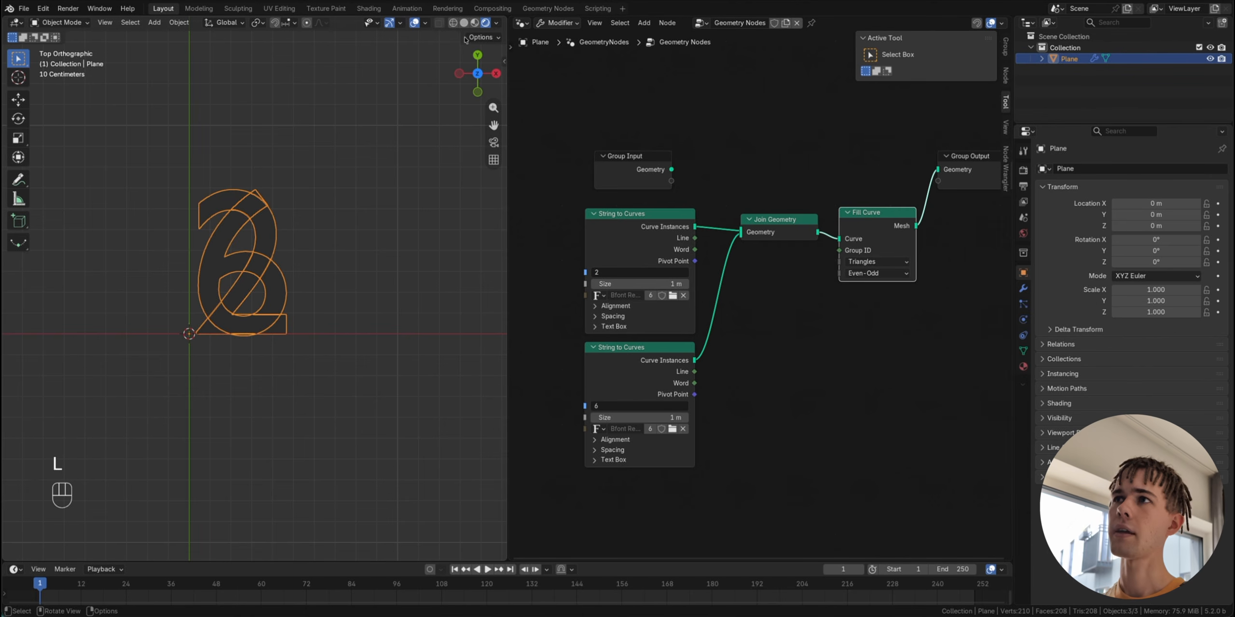
{"action": "left_click", "coordinate": [334, 241]}
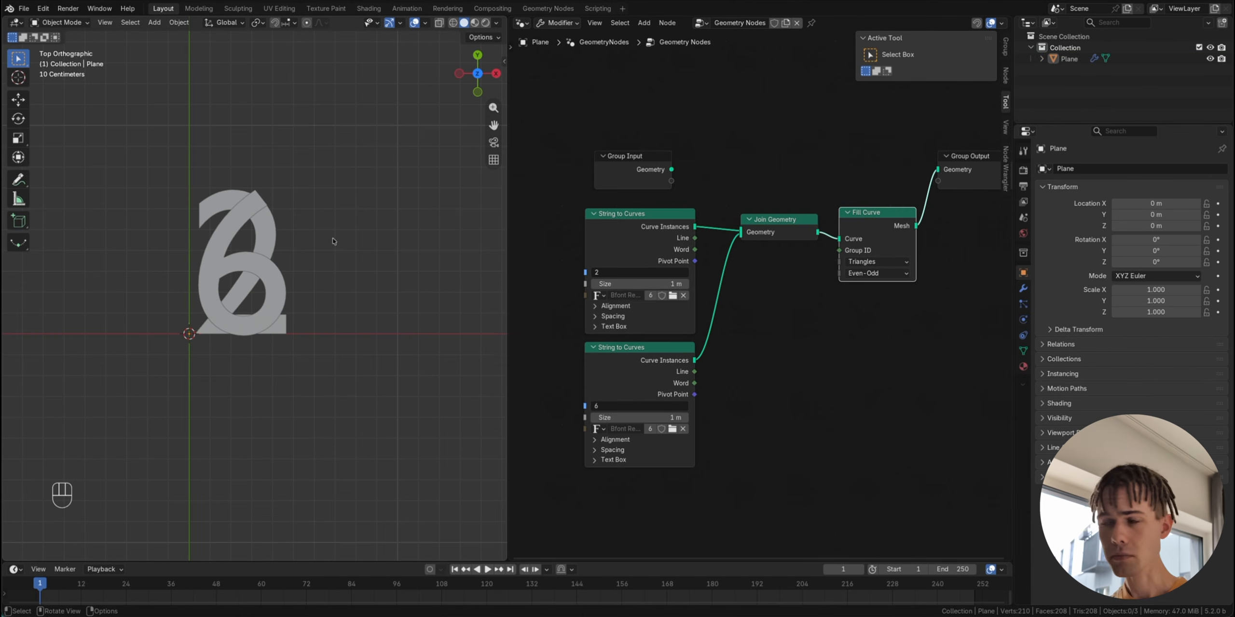
{"action": "scroll", "coordinate": [244, 266], "scroll_direction": "up", "scroll_amount": 3}
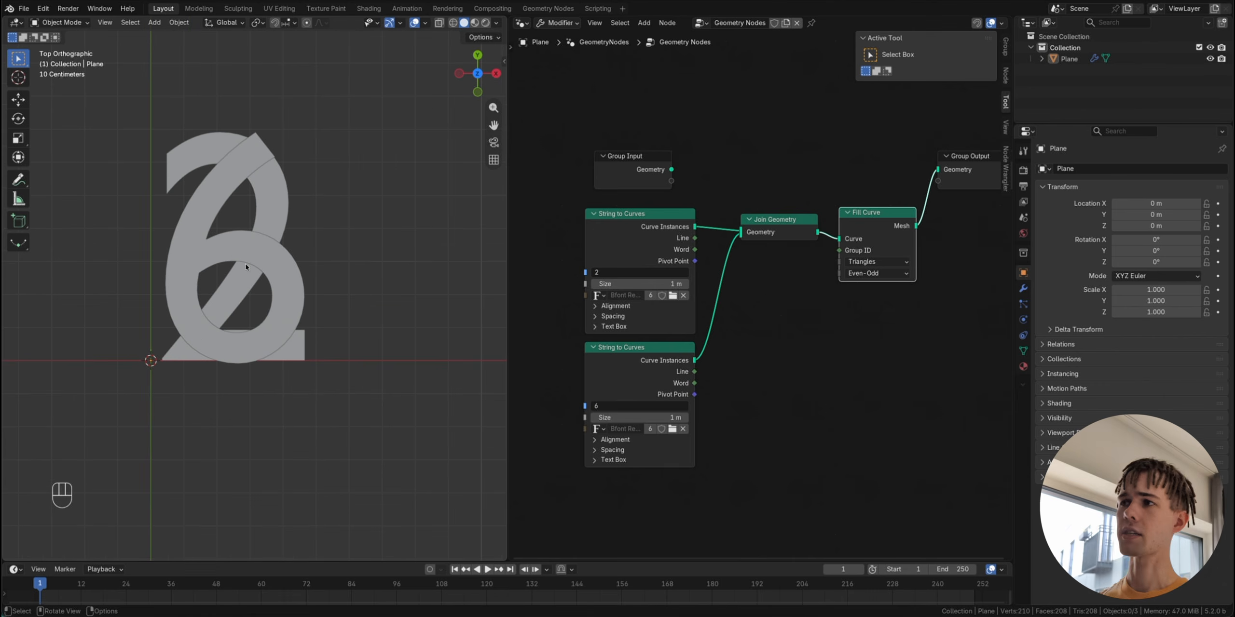
Step: Insert a Transform Geometry node after the 6's String to Curves node and set its Y translation to -0.7 m
{"action": "left_click", "coordinate": [741, 303]}
{"action": "key", "text": "shift+a"}
{"action": "type", "text": "tren"}
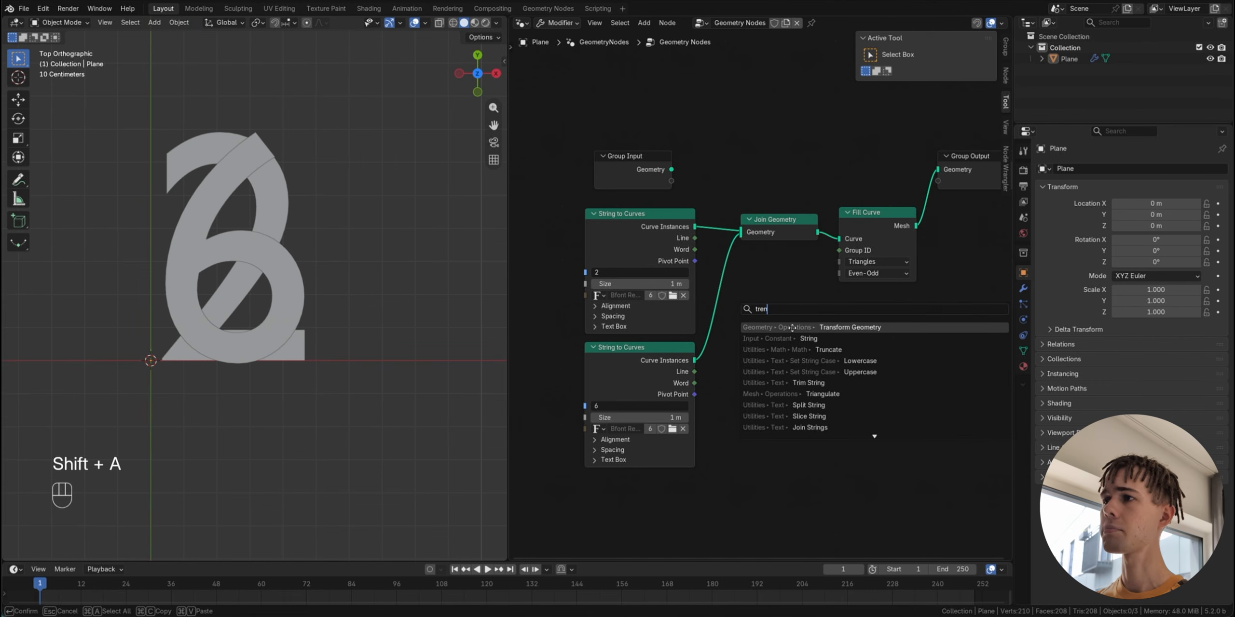
{"action": "left_click", "coordinate": [792, 328]}
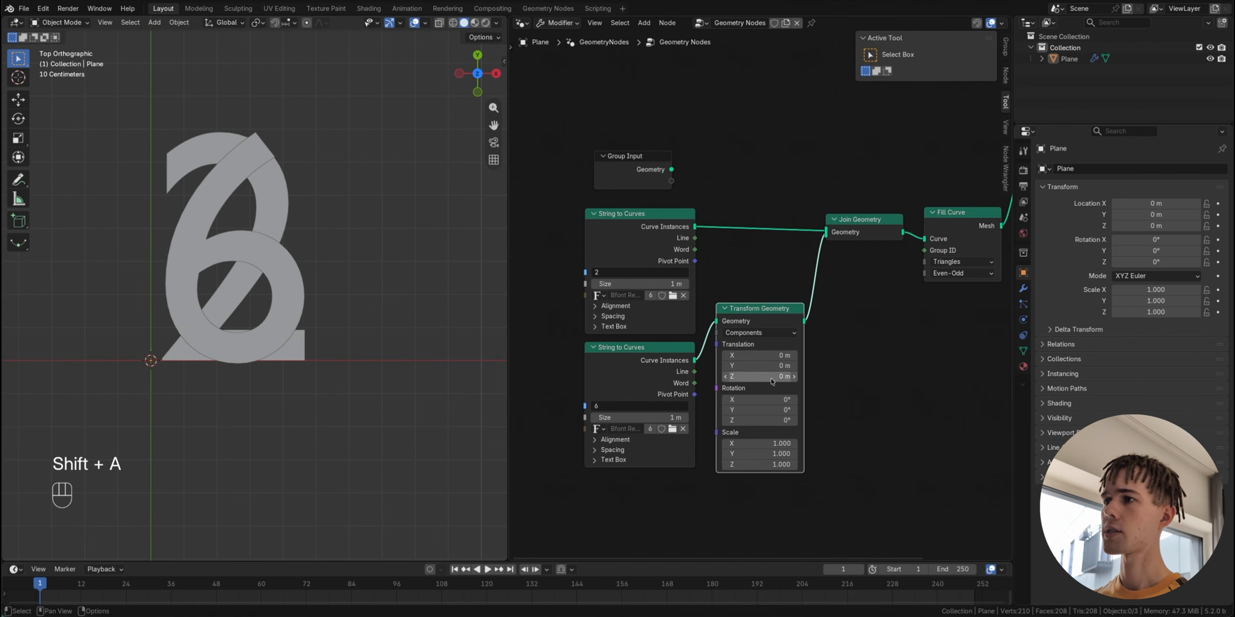
{"action": "left_click_drag", "start_coordinate": [759, 366], "coordinate": [692, 366], "text": "shift"}
{"action": "scroll", "coordinate": [355, 402], "scroll_direction": "down", "scroll_amount": 1}
{"action": "scroll", "coordinate": [354, 401], "scroll_direction": "down", "scroll_amount": 2}
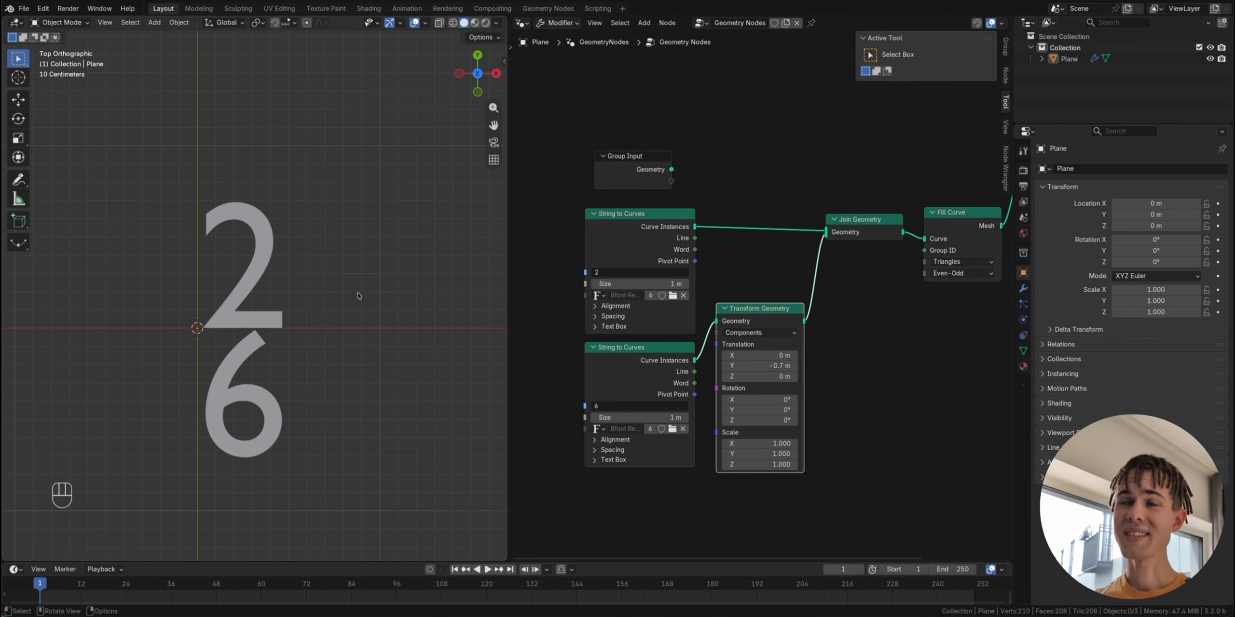
Step: Check the reference image and load the Vipnagorgialla Bold font from Documents/fonts/vipnagorgialla into the 2's String to Curves node
{"action": "left_click", "coordinate": [199, 9]}
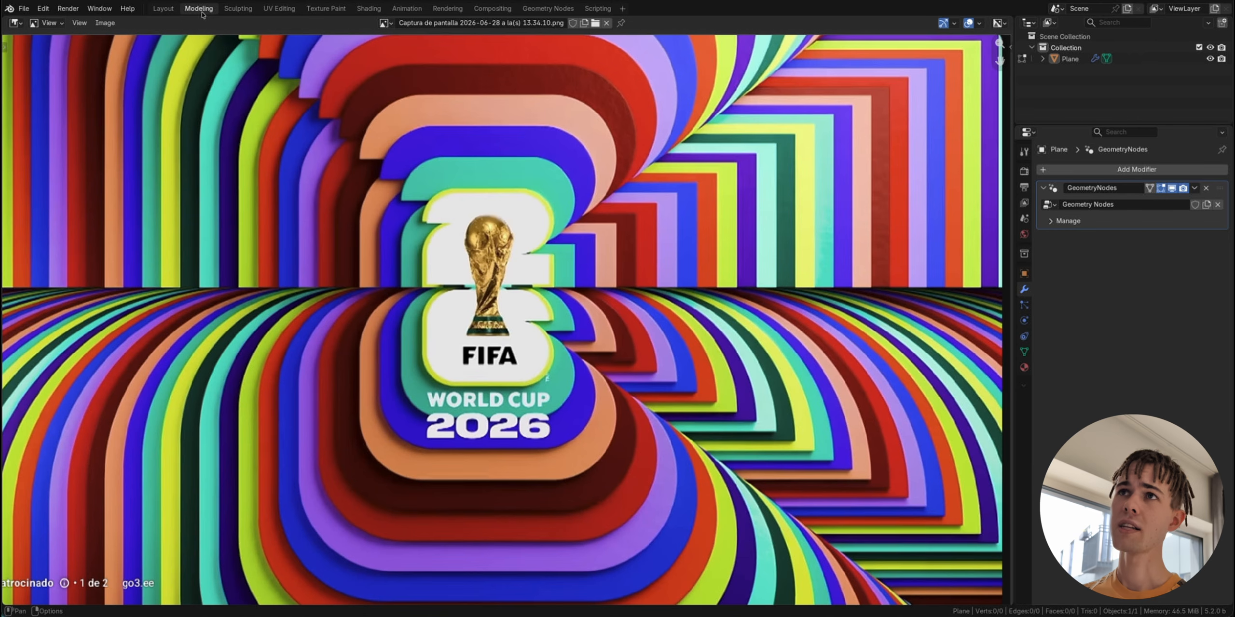
{"action": "left_click", "coordinate": [168, 10]}
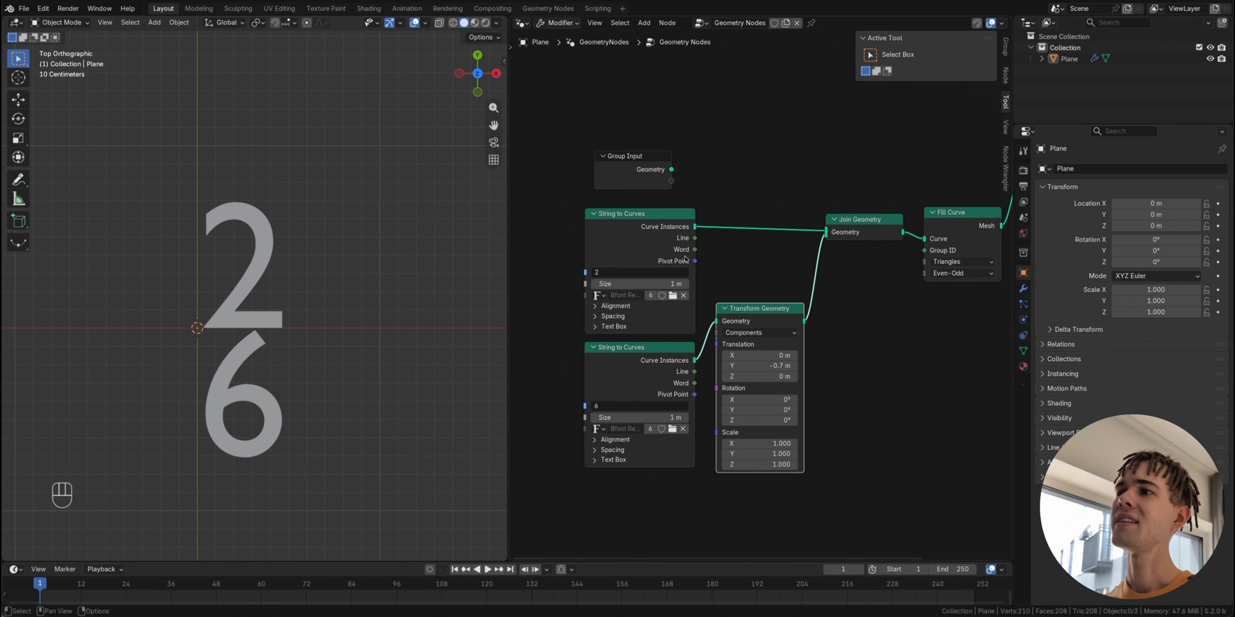
{"action": "scroll", "coordinate": [685, 259], "scroll_direction": "up", "scroll_amount": 3}
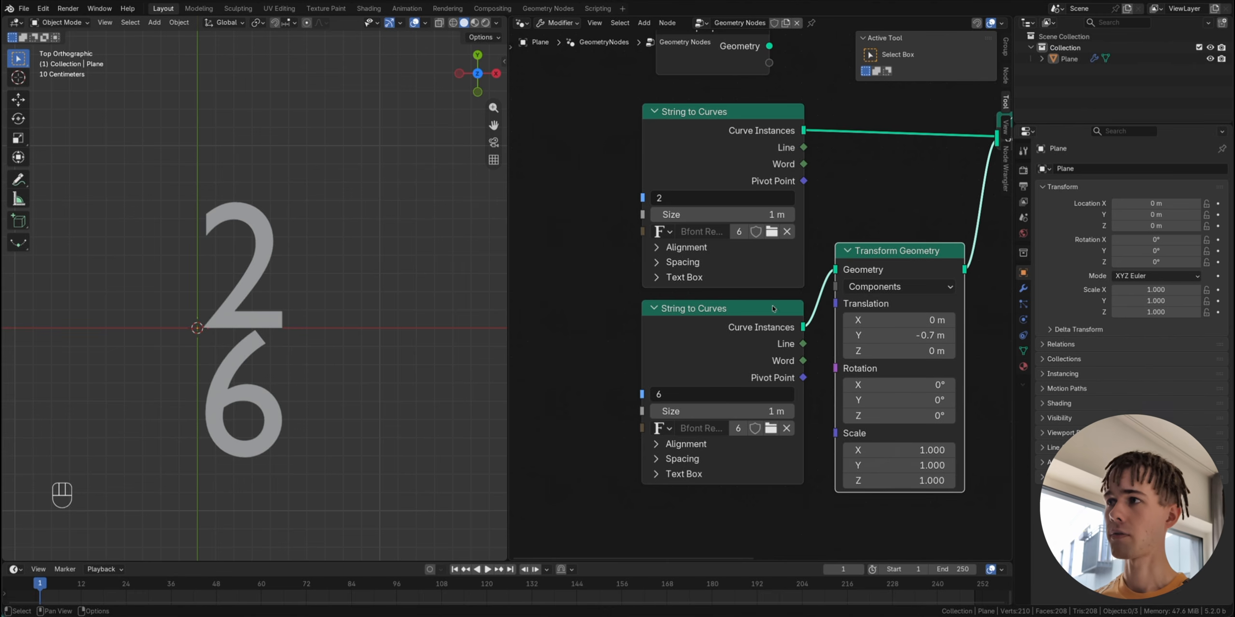
{"action": "left_click", "coordinate": [771, 232]}
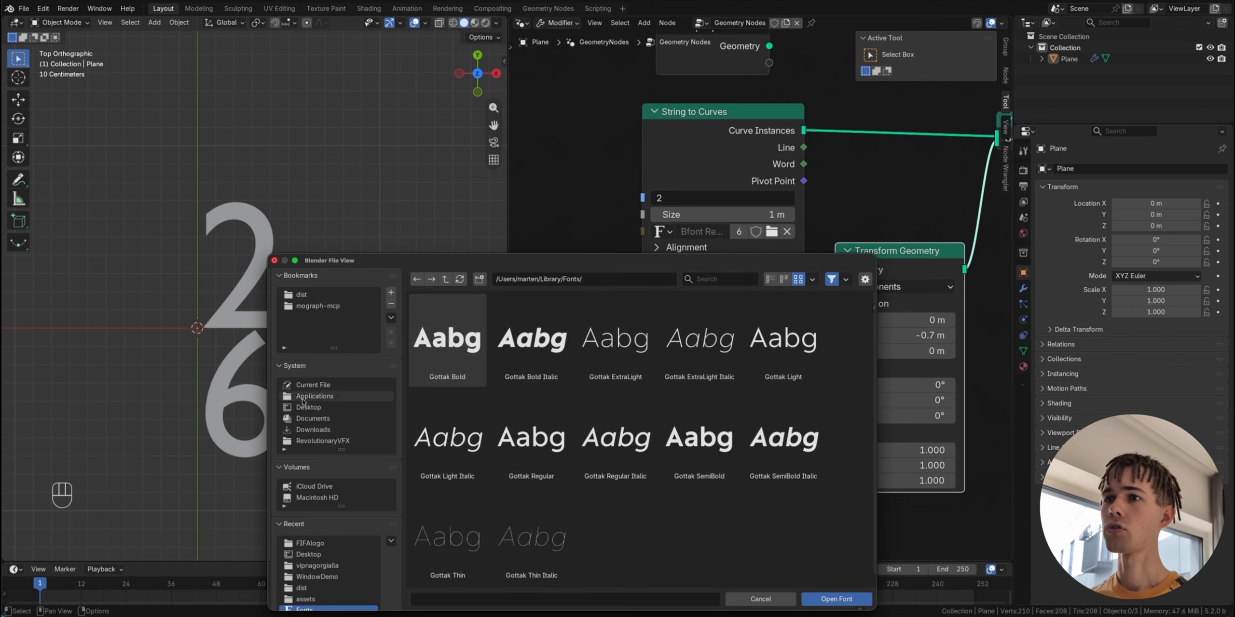
{"action": "left_click", "coordinate": [312, 418]}
{"action": "left_click", "coordinate": [695, 346]}
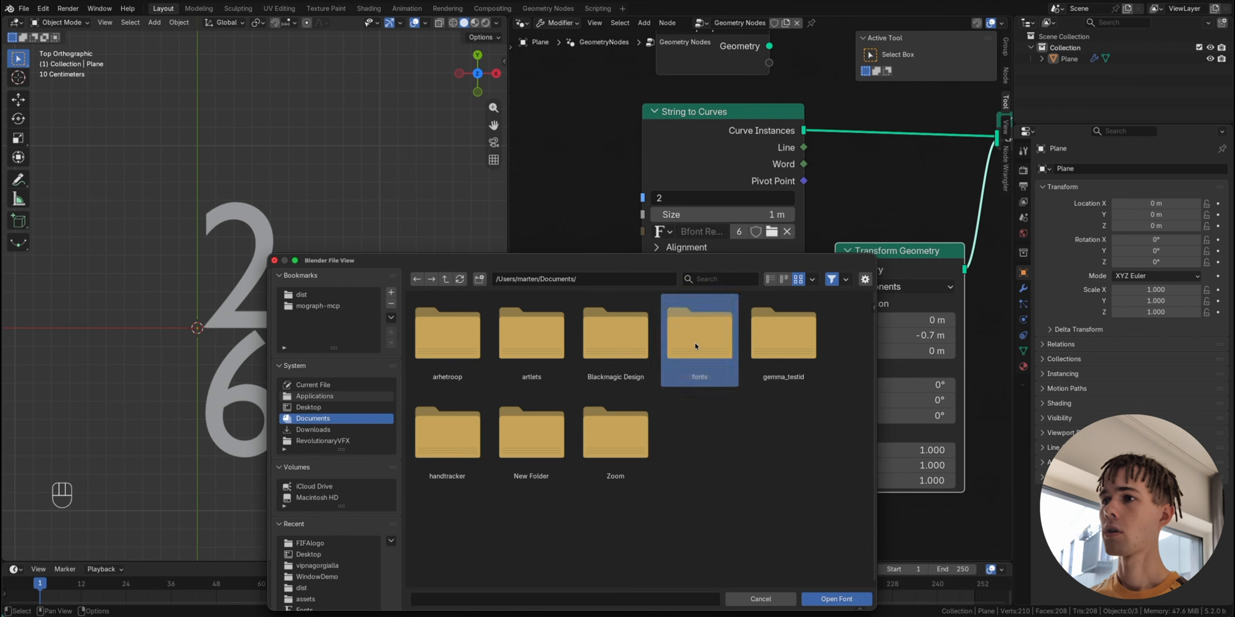
{"action": "double_click", "coordinate": [695, 346]}
{"action": "left_click", "coordinate": [456, 351]}
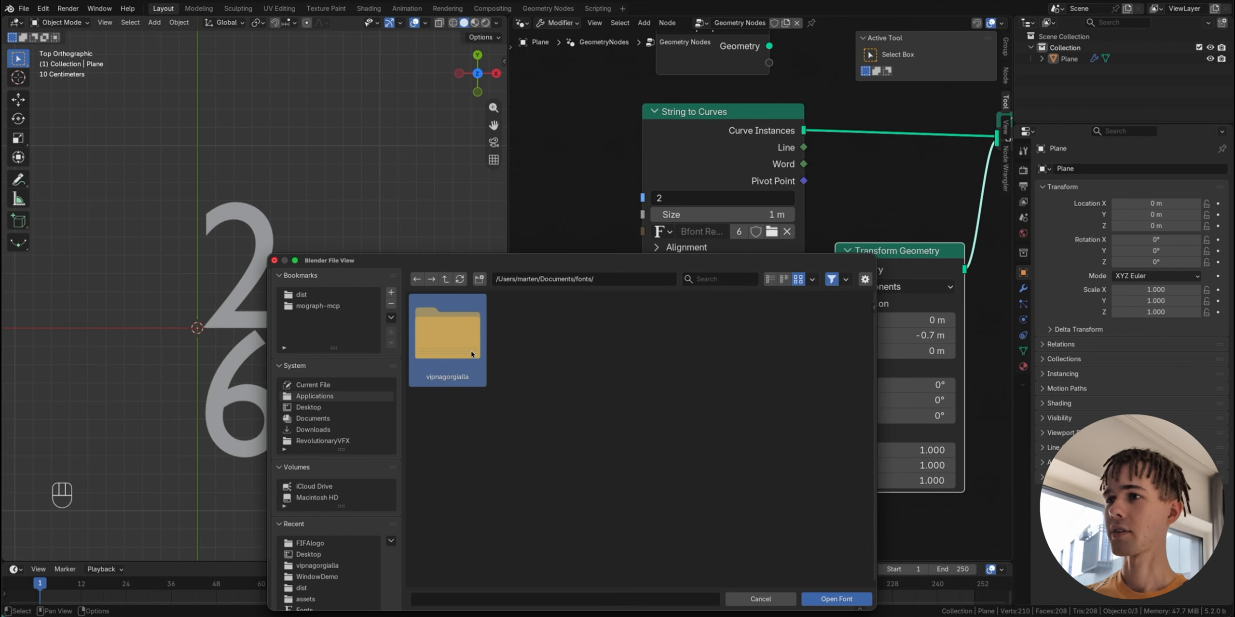
{"action": "double_click", "coordinate": [449, 350]}
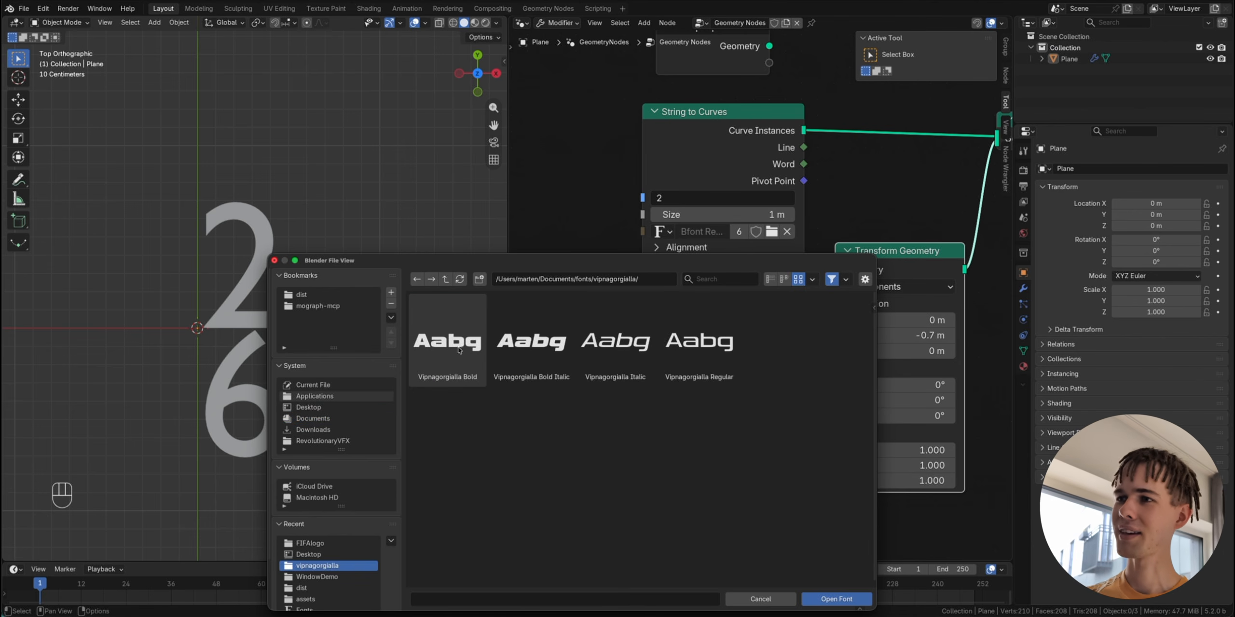
{"action": "double_click", "coordinate": [465, 352]}
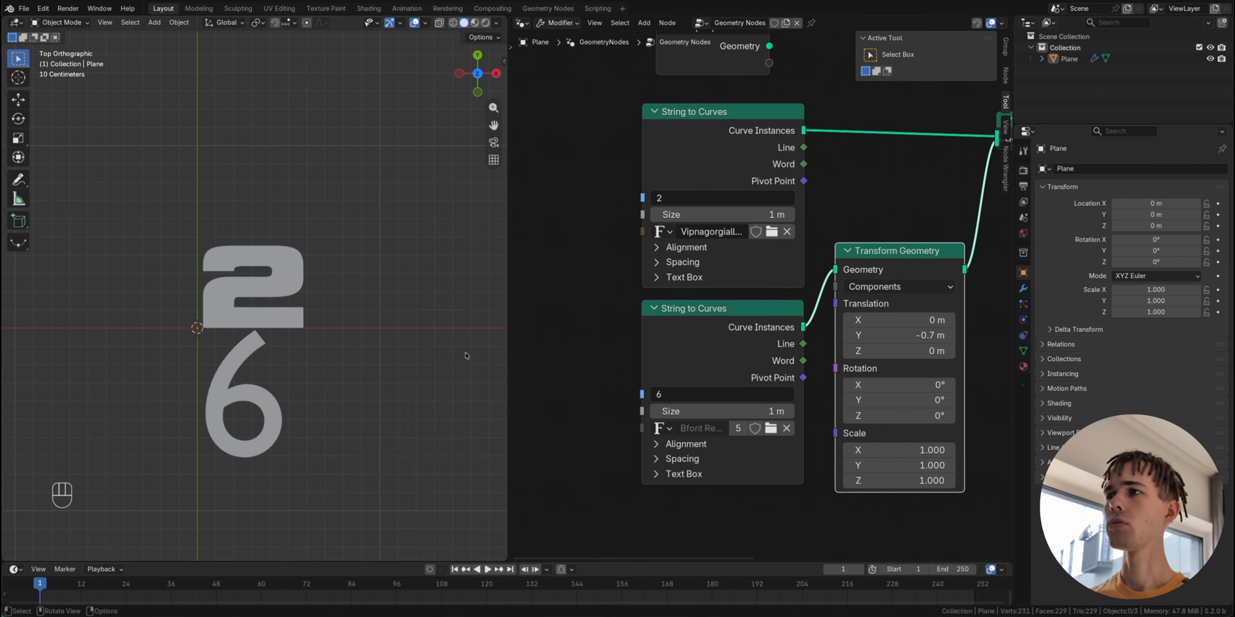
Step: Set the 6's String to Curves font to Vipnagorgialla Bold and its Transform Geometry Y translation to -0.46 m
{"action": "left_click", "coordinate": [661, 428]}
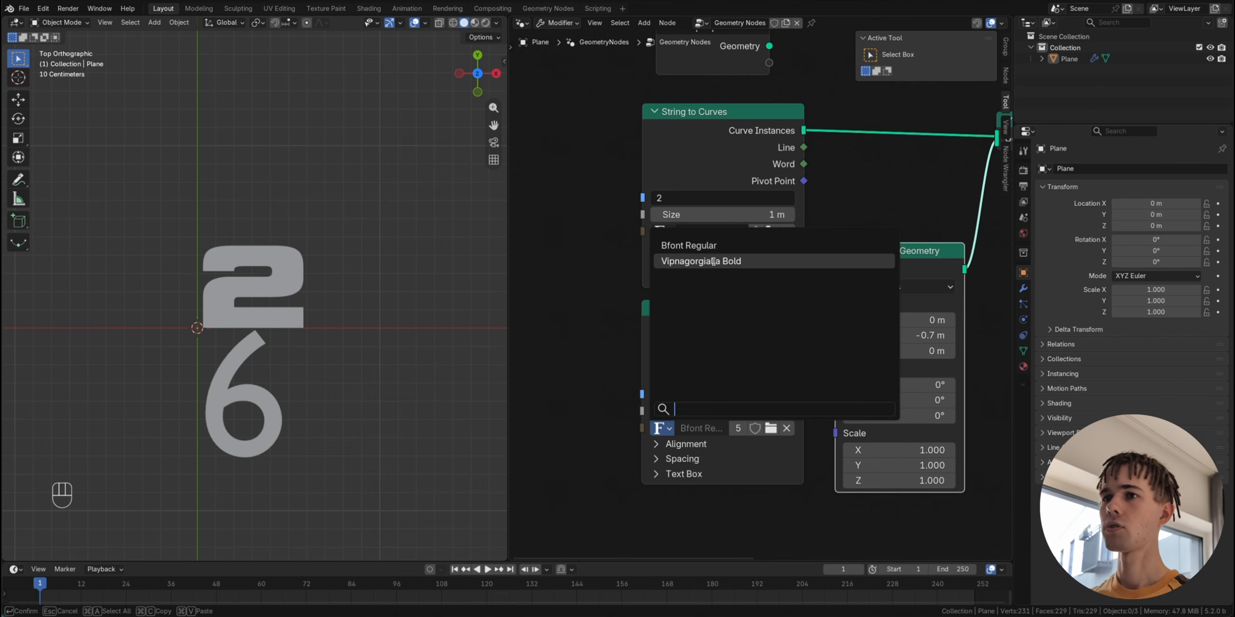
{"action": "left_click", "coordinate": [714, 261]}
{"action": "scroll", "coordinate": [772, 322], "scroll_direction": "right", "scroll_amount": 5}
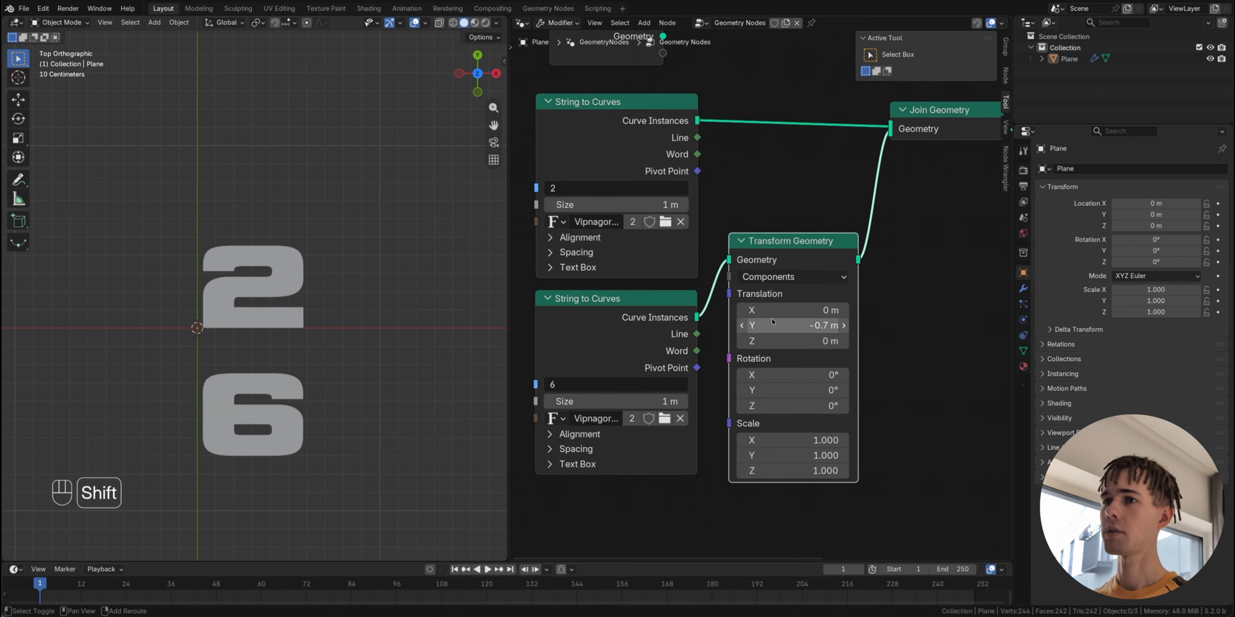
{"action": "left_click_drag", "start_coordinate": [772, 321], "coordinate": [802, 326]}
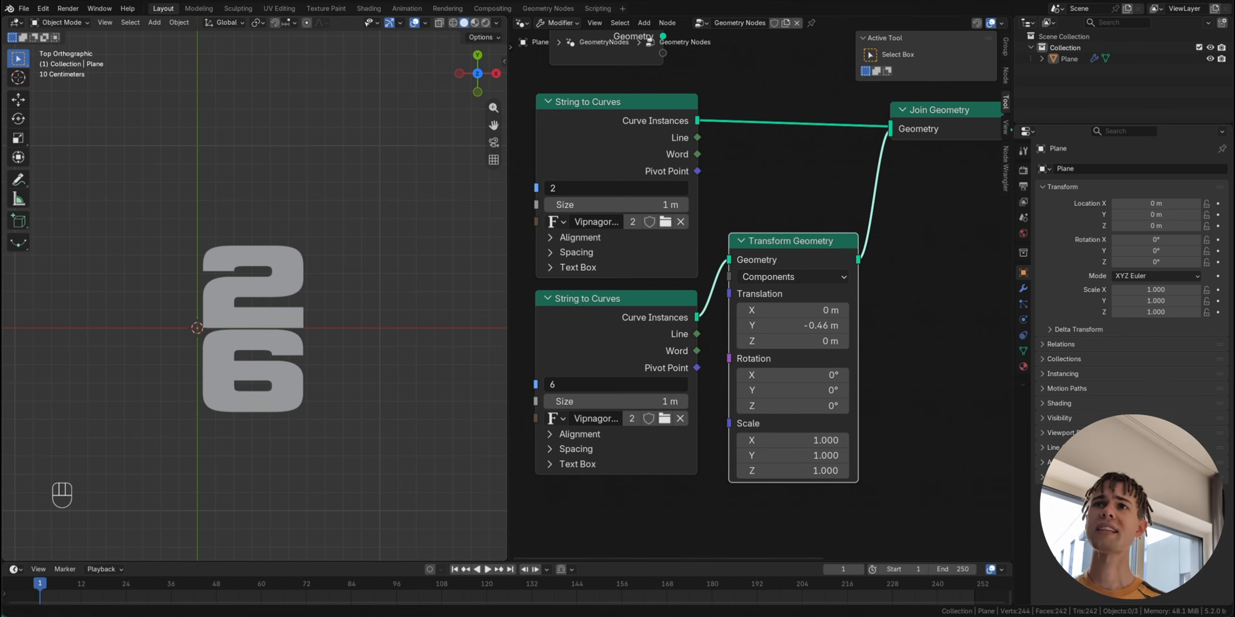
Step: Check the reference image and insert a Duplicate Elements node after the Fill Curve node
{"action": "left_click", "coordinate": [198, 8]}
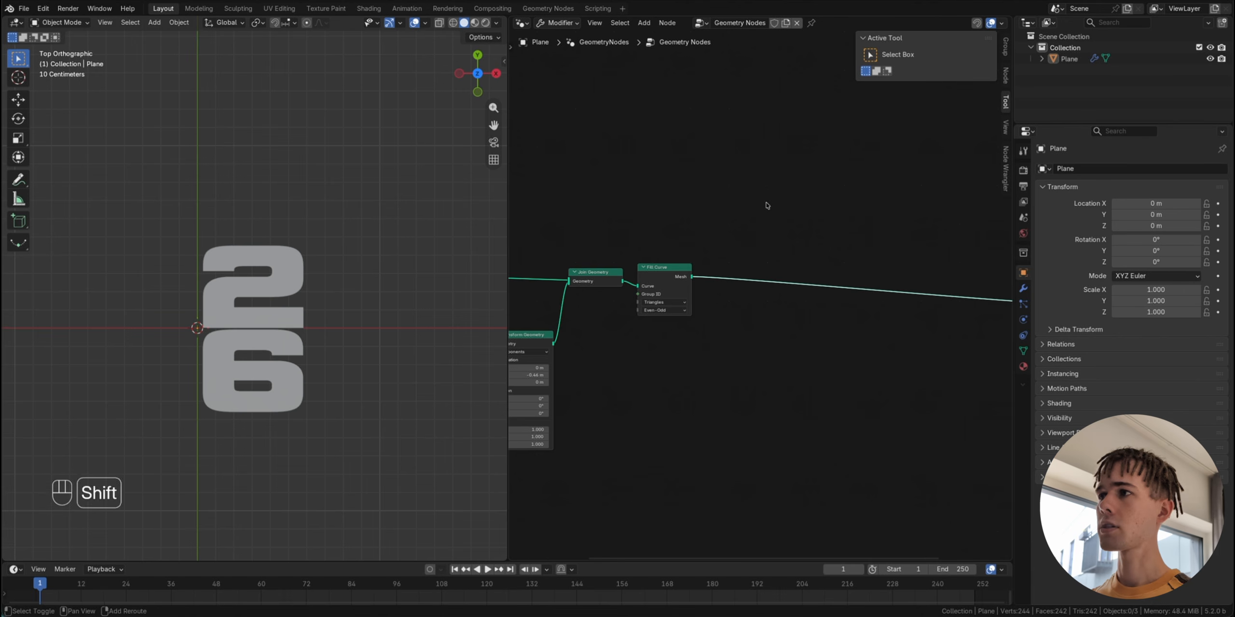
{"action": "key", "text": "shift+a"}
{"action": "type", "text": "duplica"}
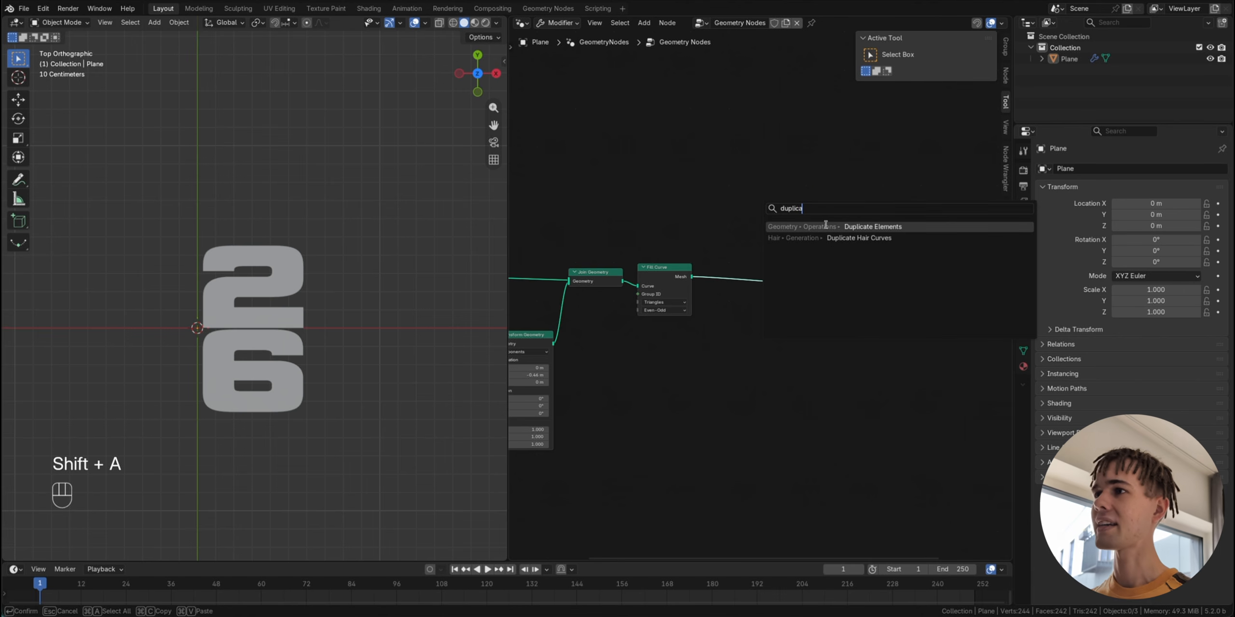
{"action": "left_click", "coordinate": [809, 227]}
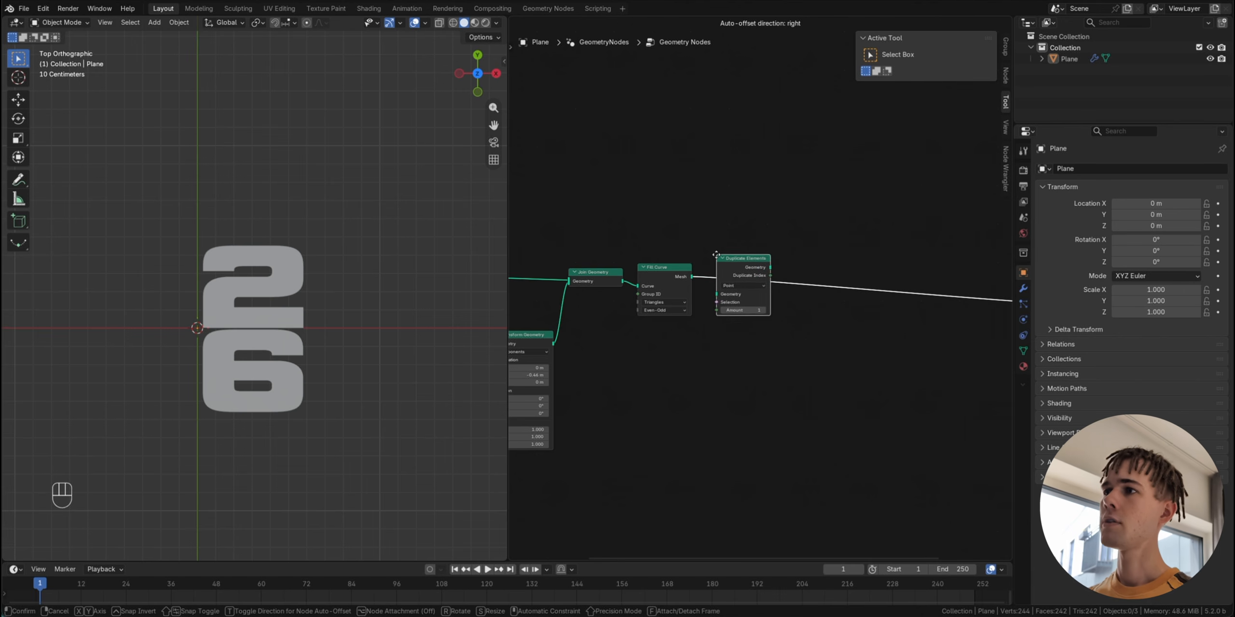
{"action": "left_click", "coordinate": [718, 257]}
{"action": "middle_click_drag", "start_coordinate": [717, 257], "coordinate": [887, 242]}
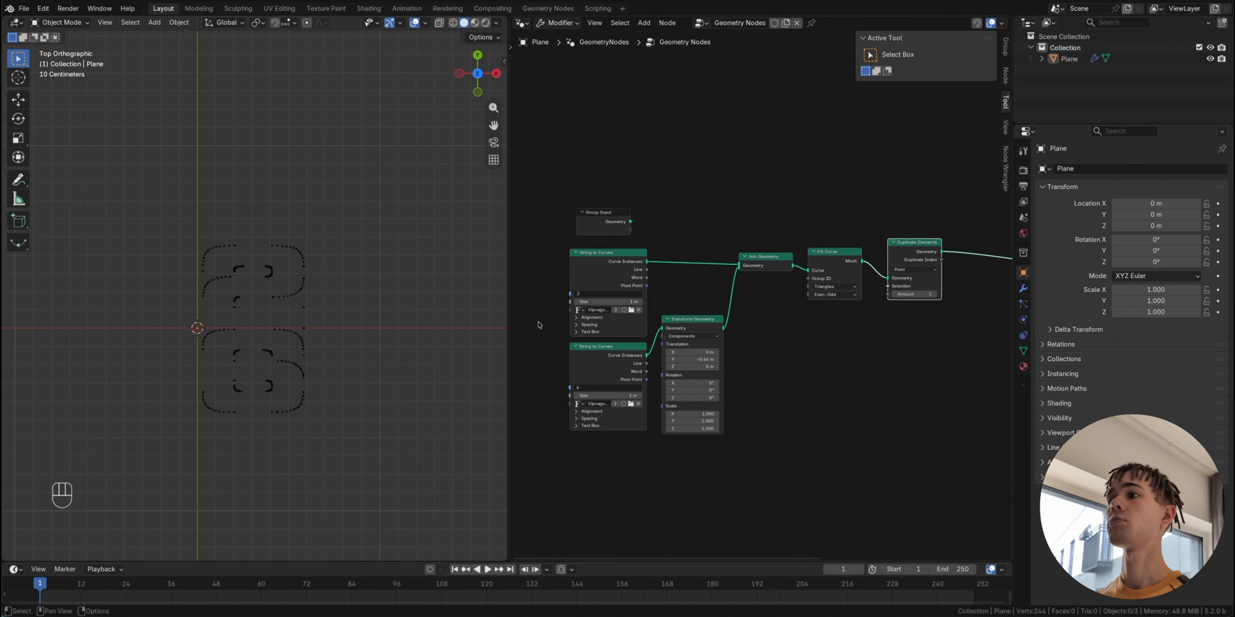
Step: Set the Duplicate Elements domain to Instance, select the plane, and inspect the geometry components at the Fill Curve output
{"action": "scroll", "coordinate": [796, 295], "scroll_direction": "up", "scroll_amount": 5}
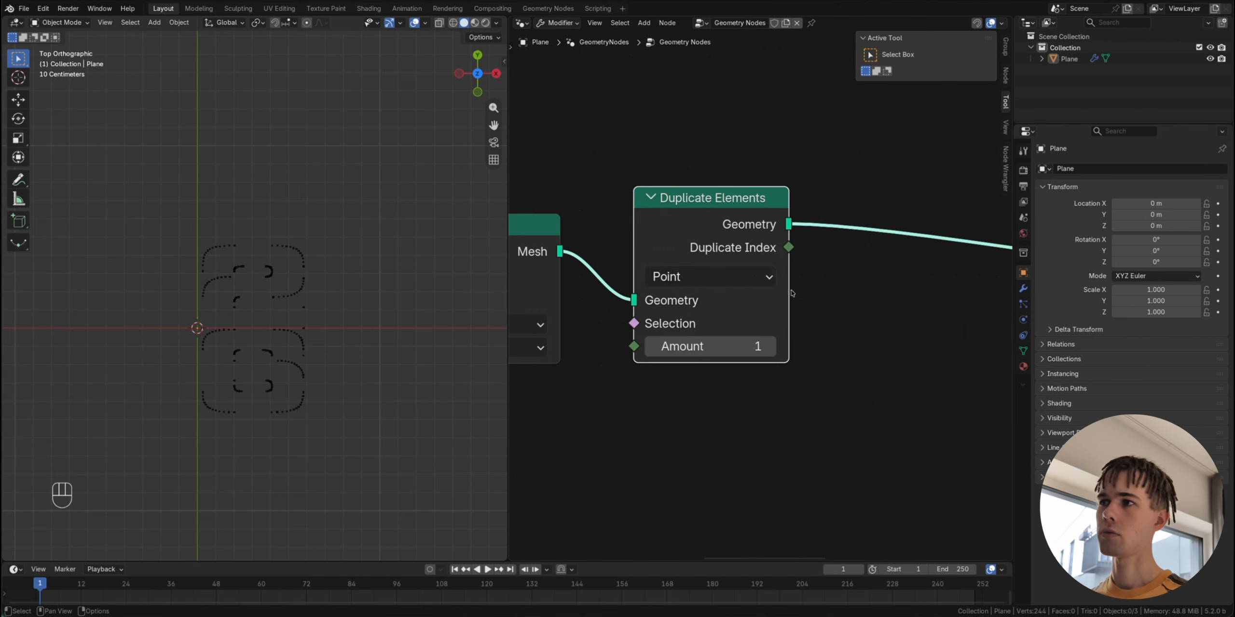
{"action": "left_click", "coordinate": [704, 279]}
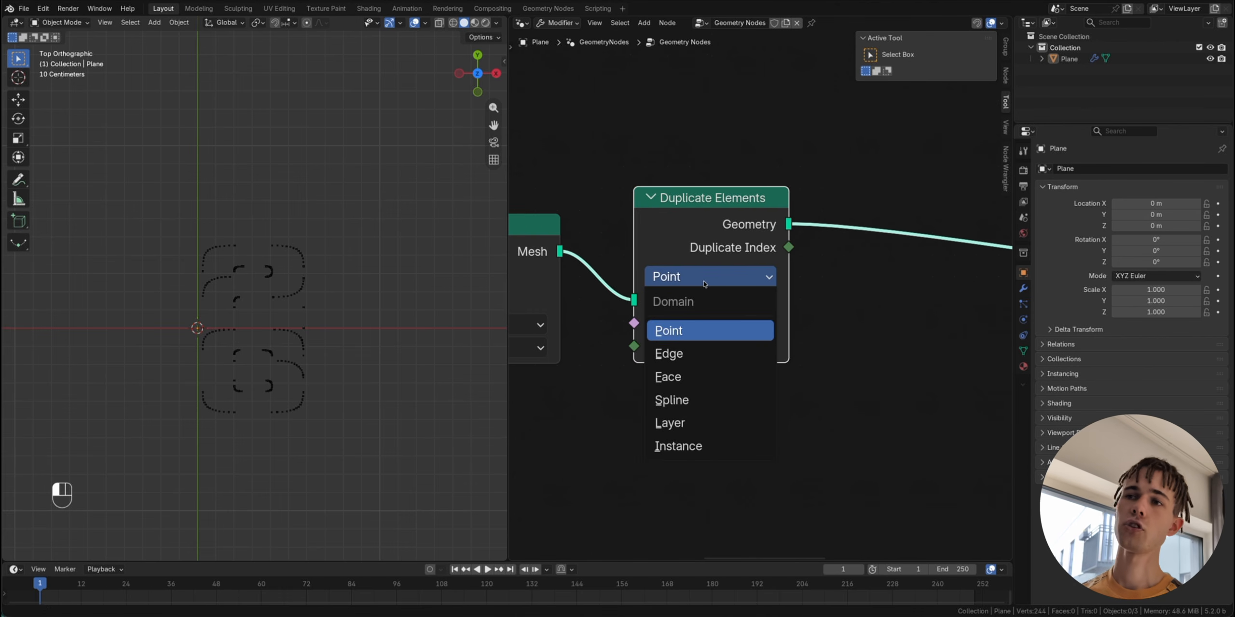
{"action": "left_click", "coordinate": [704, 283]}
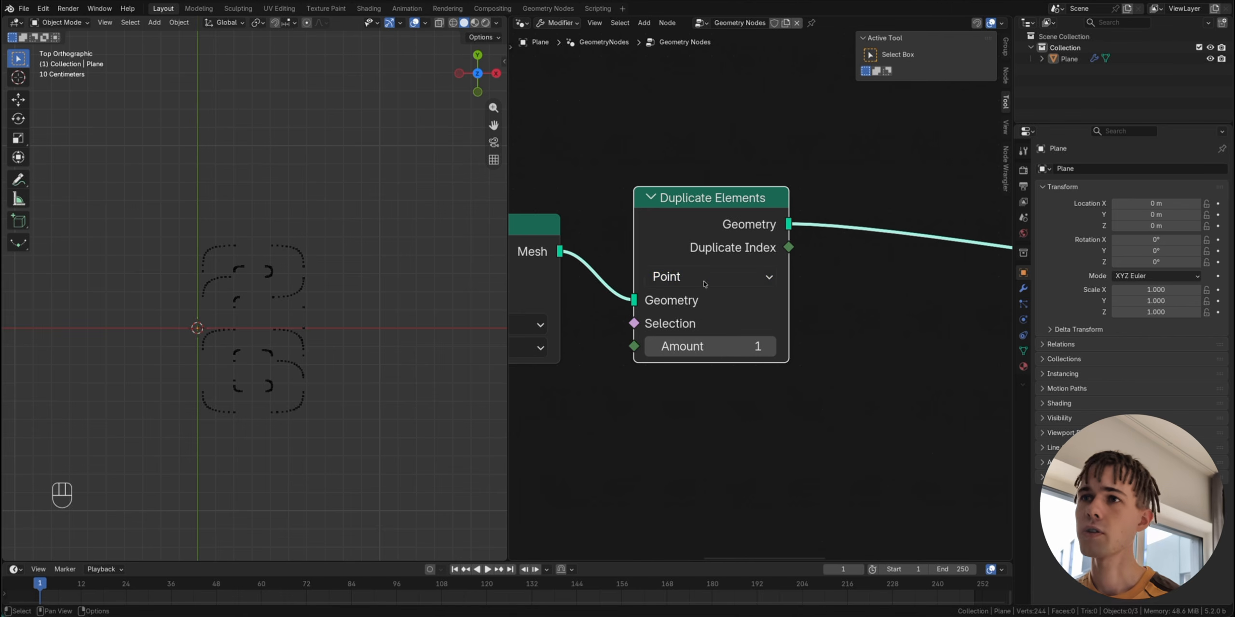
{"action": "scroll", "coordinate": [289, 290], "scroll_direction": "up", "scroll_amount": 3}
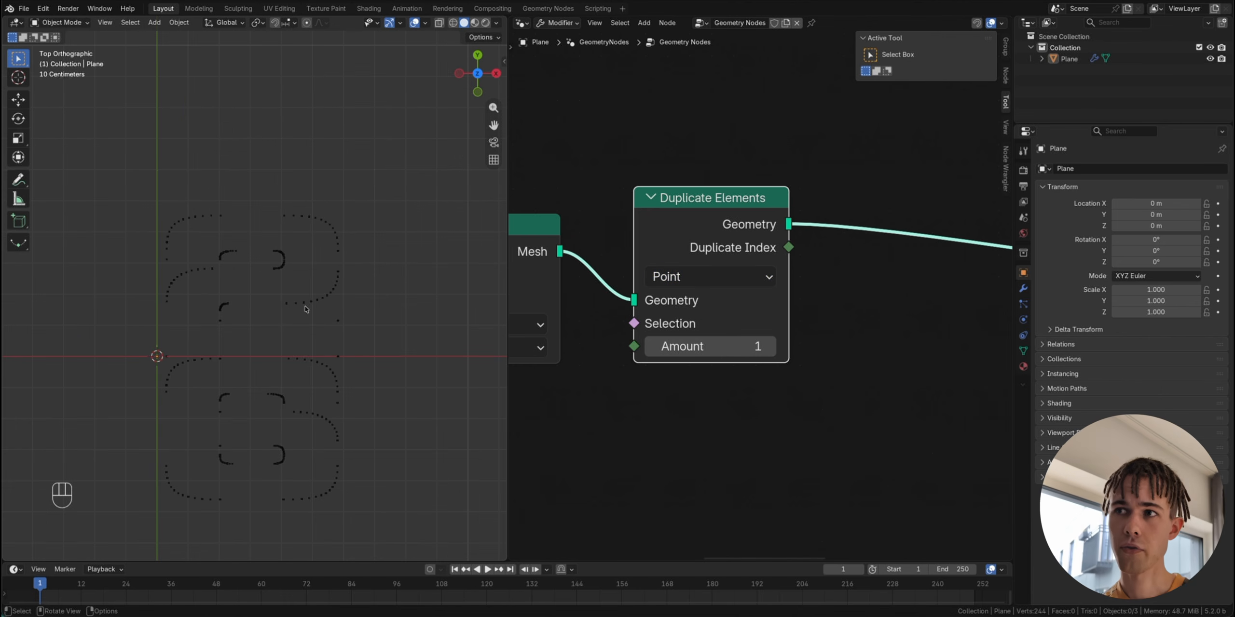
{"action": "key", "text": "a"}
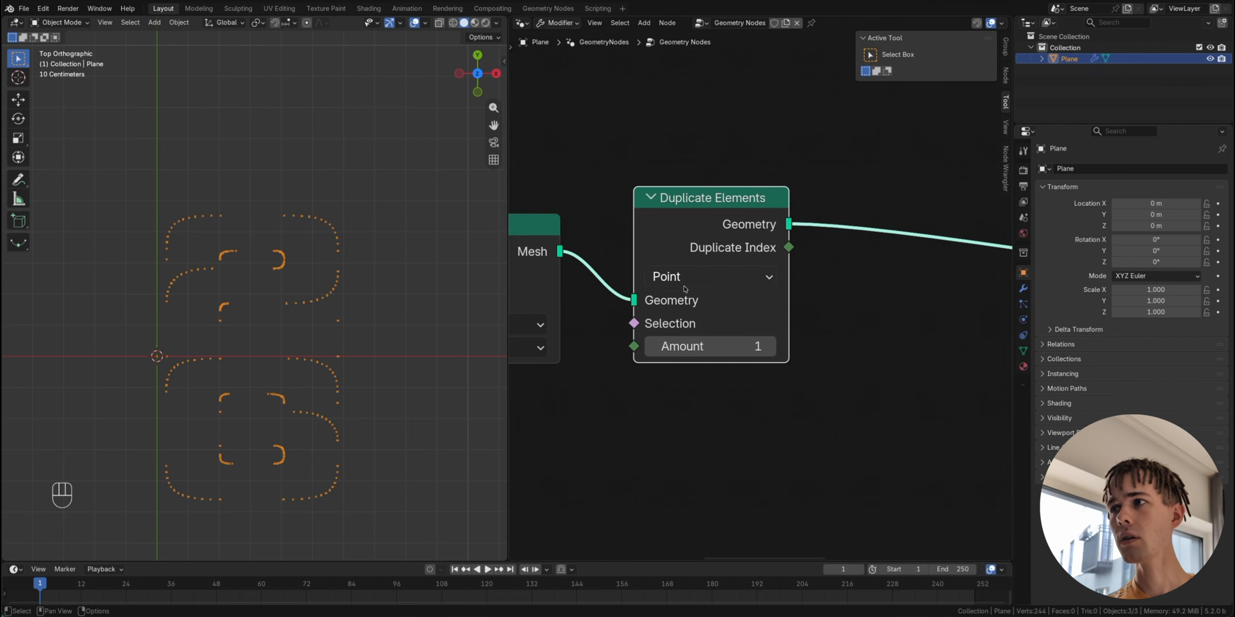
{"action": "left_click", "coordinate": [707, 283]}
{"action": "left_click", "coordinate": [678, 446]}
{"action": "scroll", "coordinate": [612, 249], "scroll_direction": "up", "scroll_amount": 2}
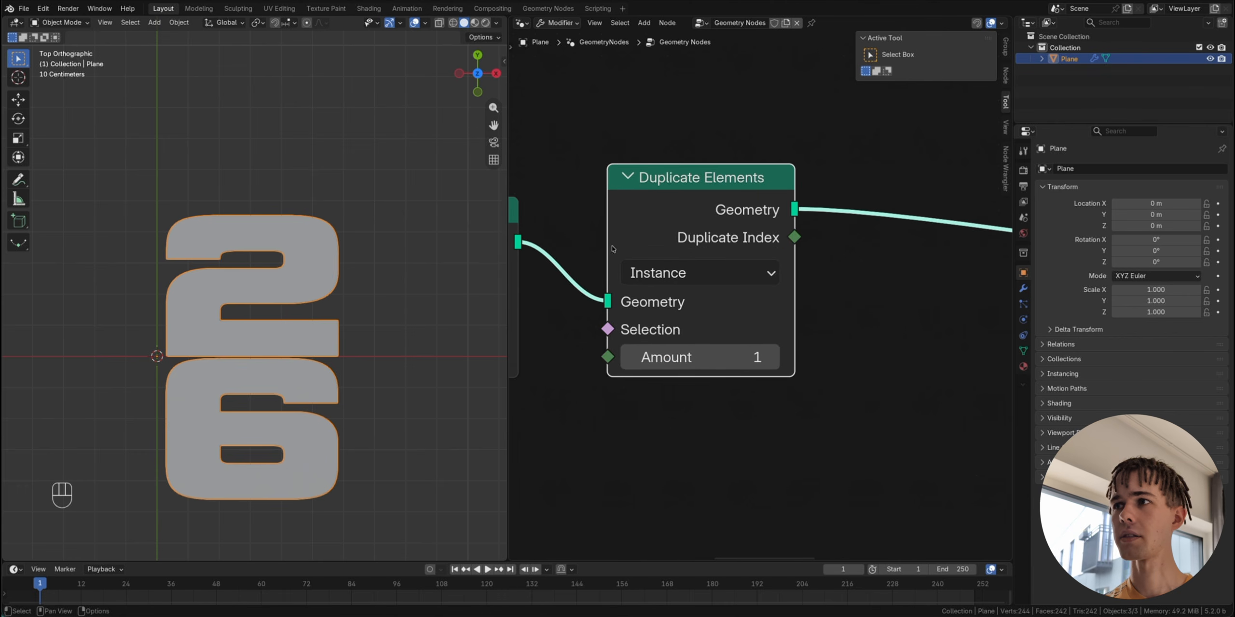
{"action": "middle_click_drag", "start_coordinate": [545, 243], "coordinate": [720, 248]}
{"action": "mouse_move", "coordinate": [693, 253]}
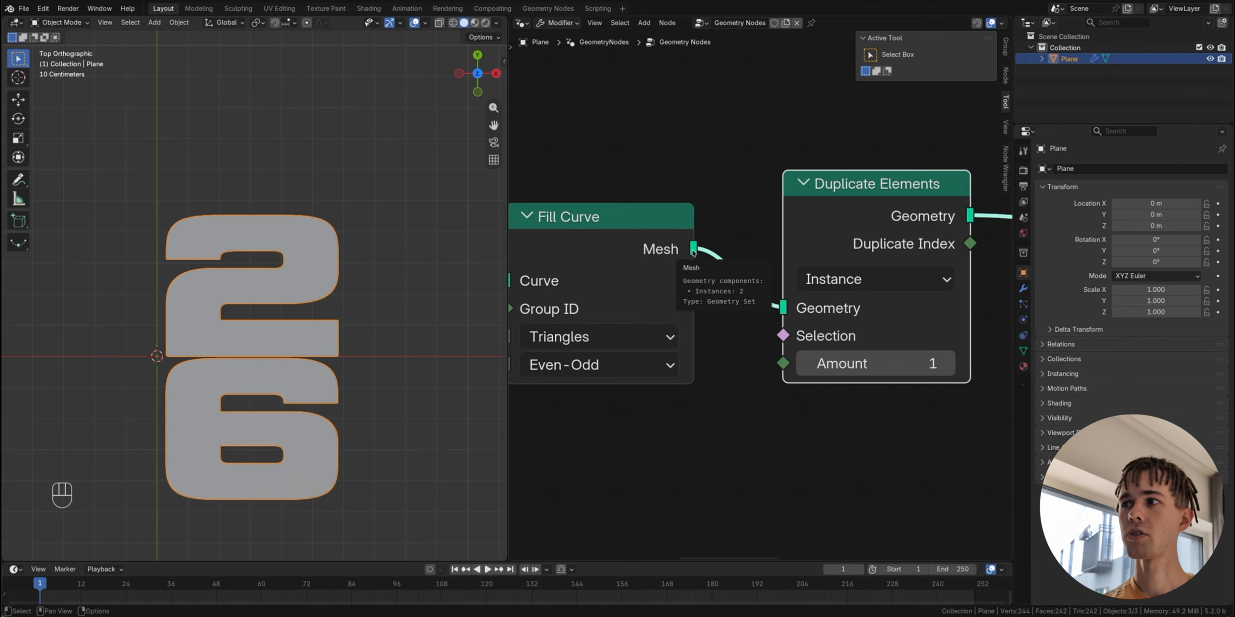
{"action": "scroll", "coordinate": [693, 252], "scroll_direction": "down", "scroll_amount": 5}
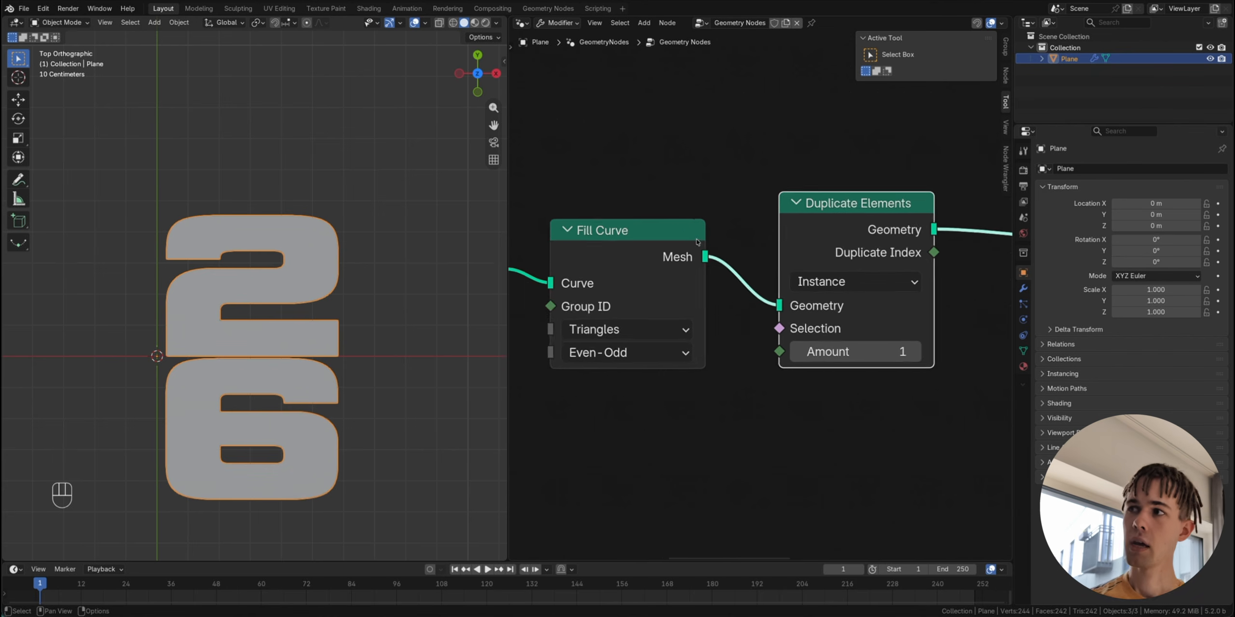
Step: Duplicate the 2's String to Curves node above the originals and set the copy's text to 22222
{"action": "scroll", "coordinate": [697, 242], "scroll_direction": "left", "scroll_amount": 6}
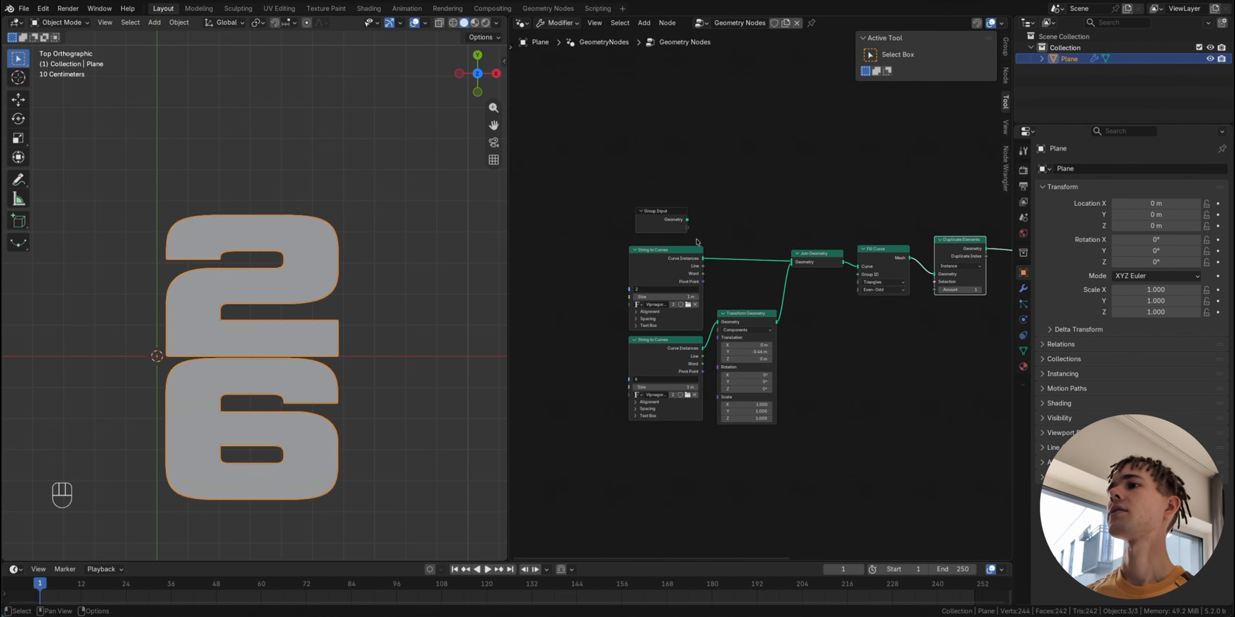
{"action": "scroll", "coordinate": [697, 242], "scroll_direction": "up", "scroll_amount": 4}
{"action": "scroll", "coordinate": [697, 242], "scroll_direction": "left", "scroll_amount": 2}
{"action": "left_click", "coordinate": [647, 267]}
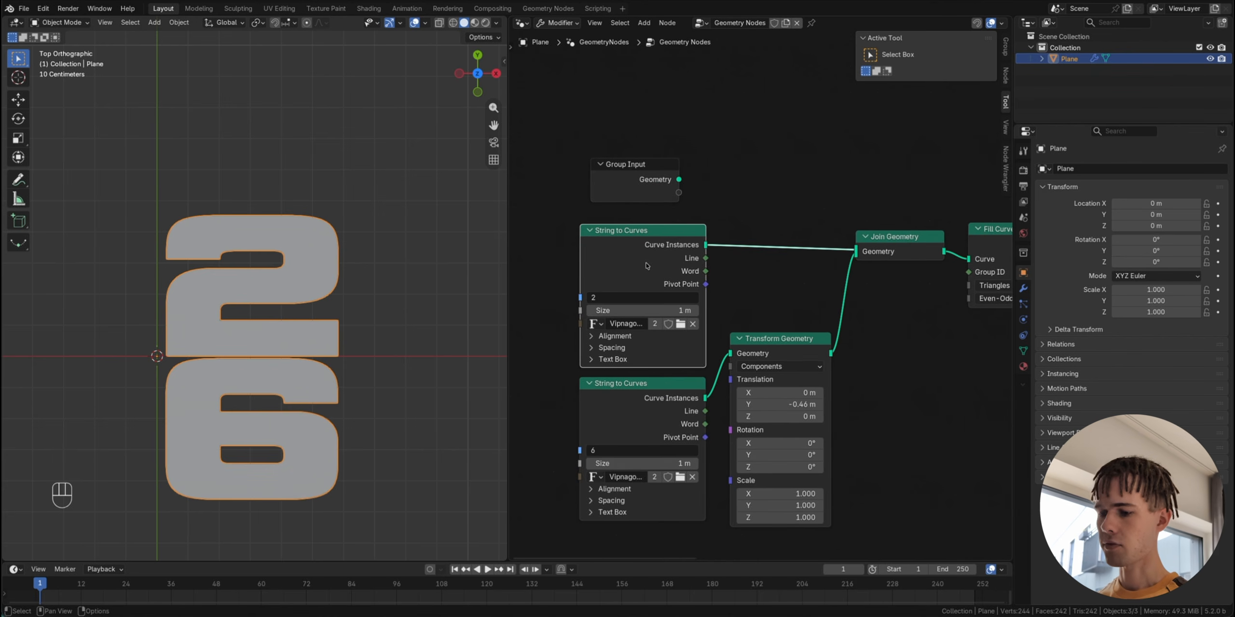
{"action": "key", "text": "shift+d"}
{"action": "left_click", "coordinate": [770, 124]}
{"action": "left_click", "coordinate": [756, 158]}
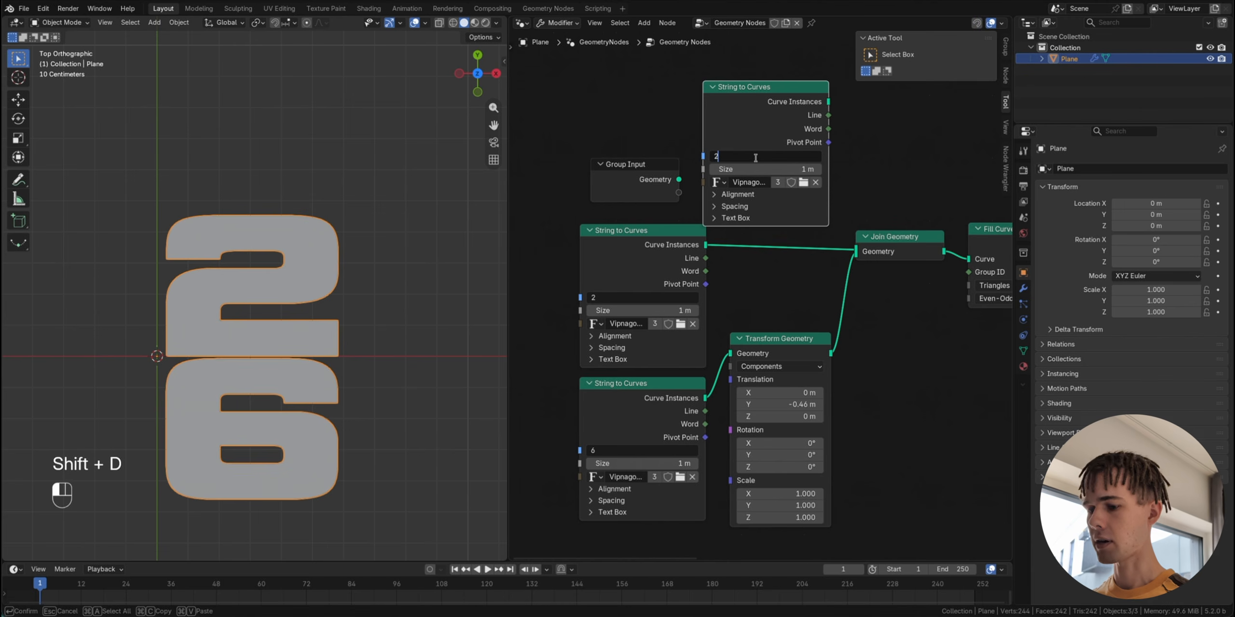
{"action": "type", "text": "22222"}
{"action": "key", "text": "Return"}
{"action": "scroll", "coordinate": [756, 158], "scroll_direction": "up", "scroll_amount": 3}
{"action": "scroll", "coordinate": [756, 159], "scroll_direction": "right", "scroll_amount": 3}
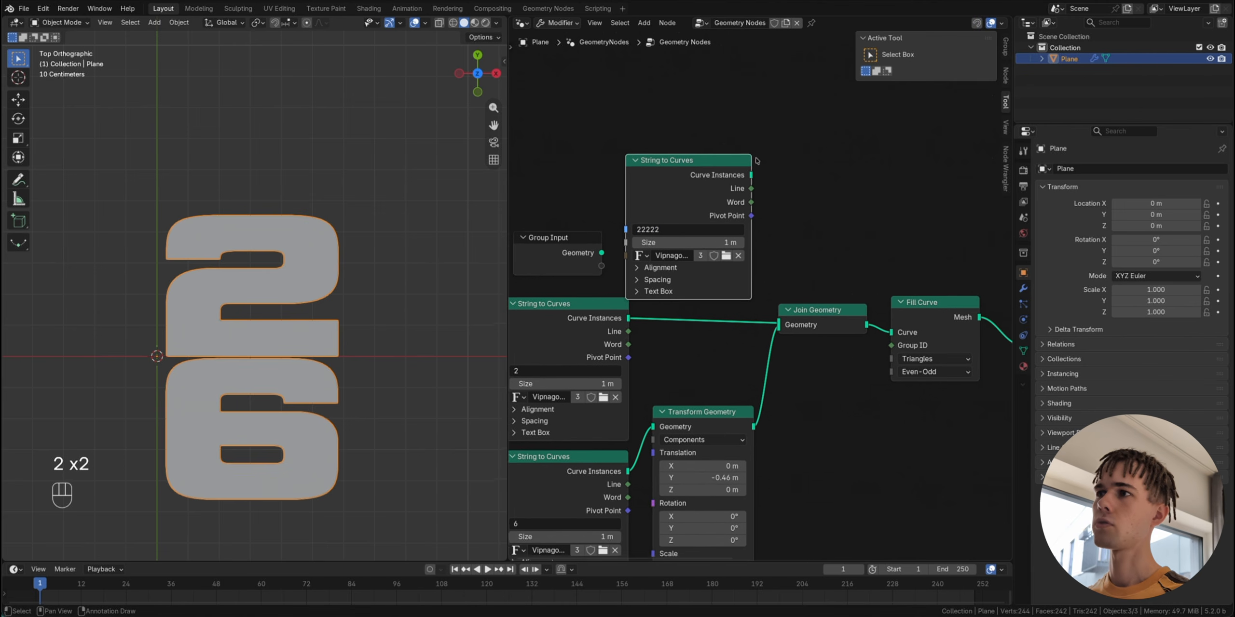
Step: Preview the 22222 curve instances through a Viewer node, and delete the Viewer together with the copied String to Curves node
{"action": "left_click", "coordinate": [667, 192], "text": "ctrl+shift"}
{"action": "middle_click_drag", "start_coordinate": [211, 382], "coordinate": [88, 347], "text": "shift"}
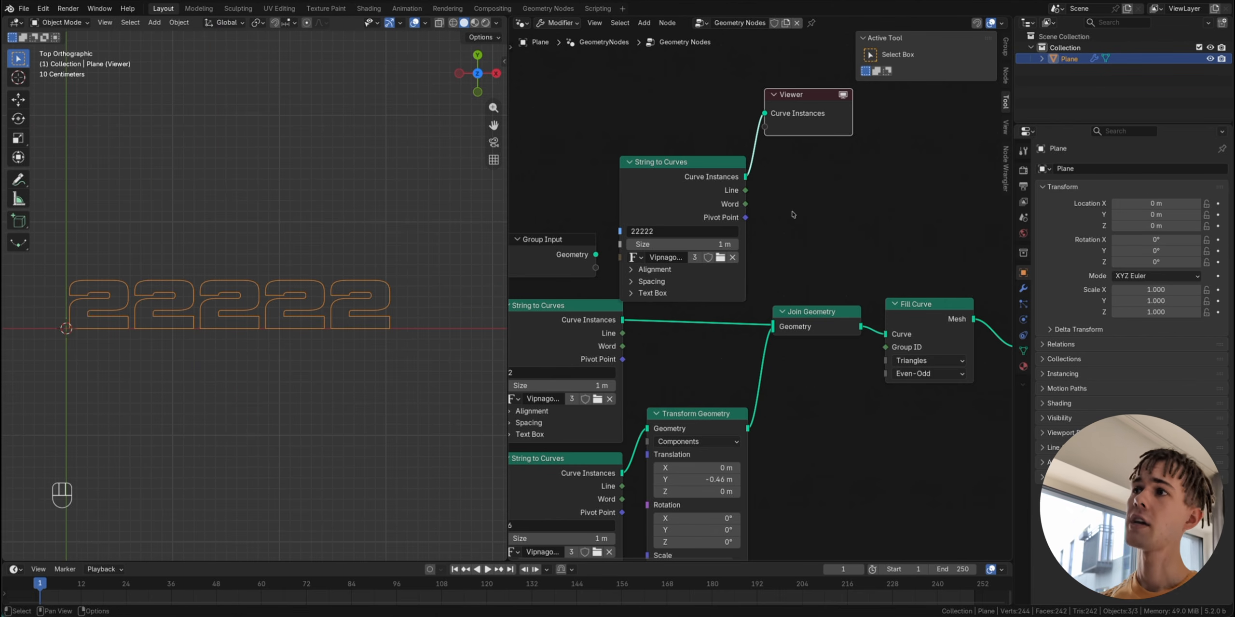
{"action": "scroll", "coordinate": [792, 215], "scroll_direction": "up", "scroll_amount": 6}
{"action": "middle_click_drag", "start_coordinate": [794, 220], "coordinate": [824, 371]}
{"action": "left_click_drag", "start_coordinate": [642, 265], "coordinate": [629, 246]}
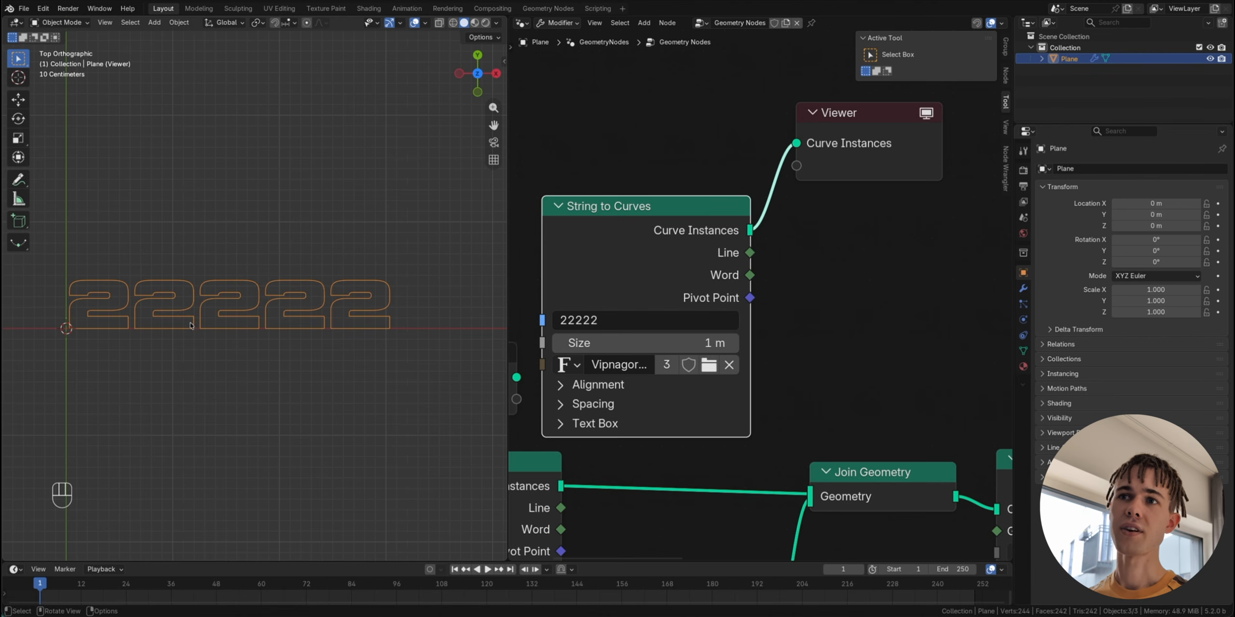
{"action": "scroll", "coordinate": [747, 283], "scroll_direction": "down", "scroll_amount": 2}
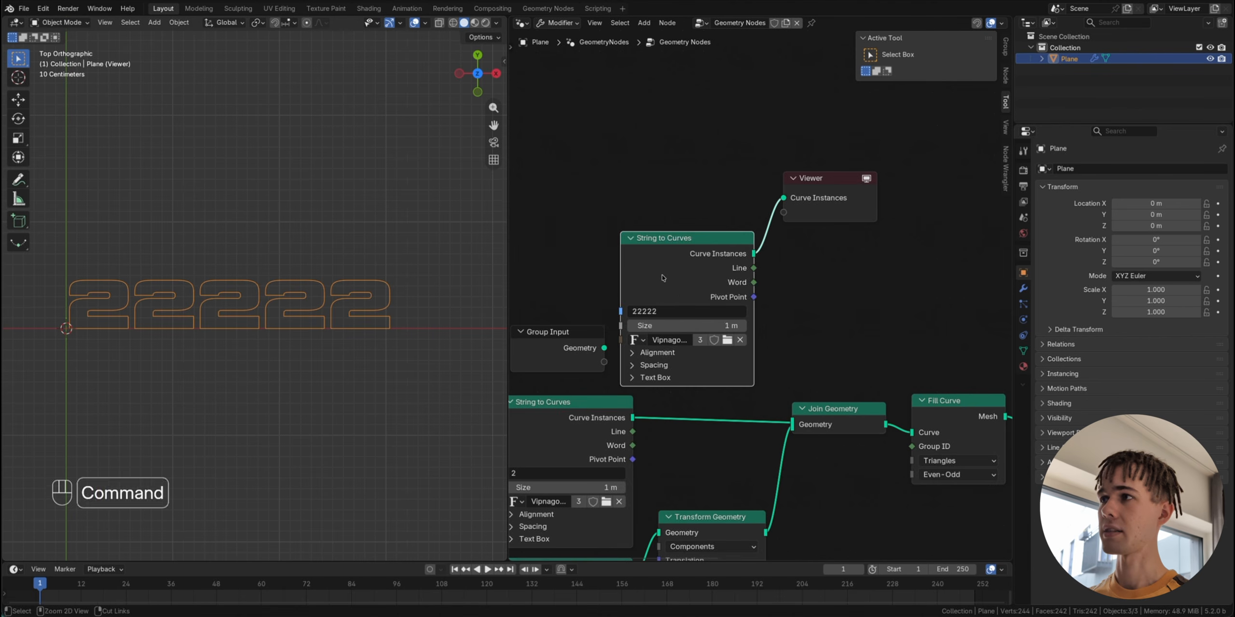
{"action": "key", "text": "super+x"}
{"action": "key", "text": "super+x"}
Step: Set the Duplicate Elements amount to 10
{"action": "scroll", "coordinate": [843, 376], "scroll_direction": "right", "scroll_amount": 8}
{"action": "scroll", "coordinate": [843, 376], "scroll_direction": "down", "scroll_amount": 3}
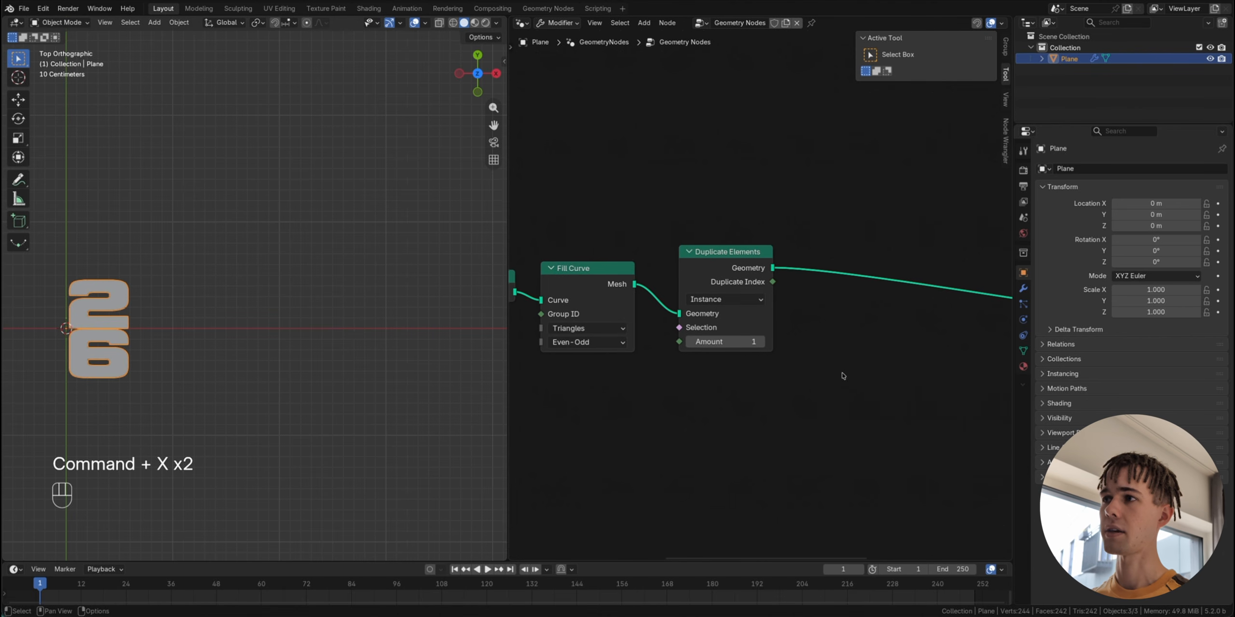
{"action": "left_click", "coordinate": [756, 343]}
{"action": "type", "text": "10"}
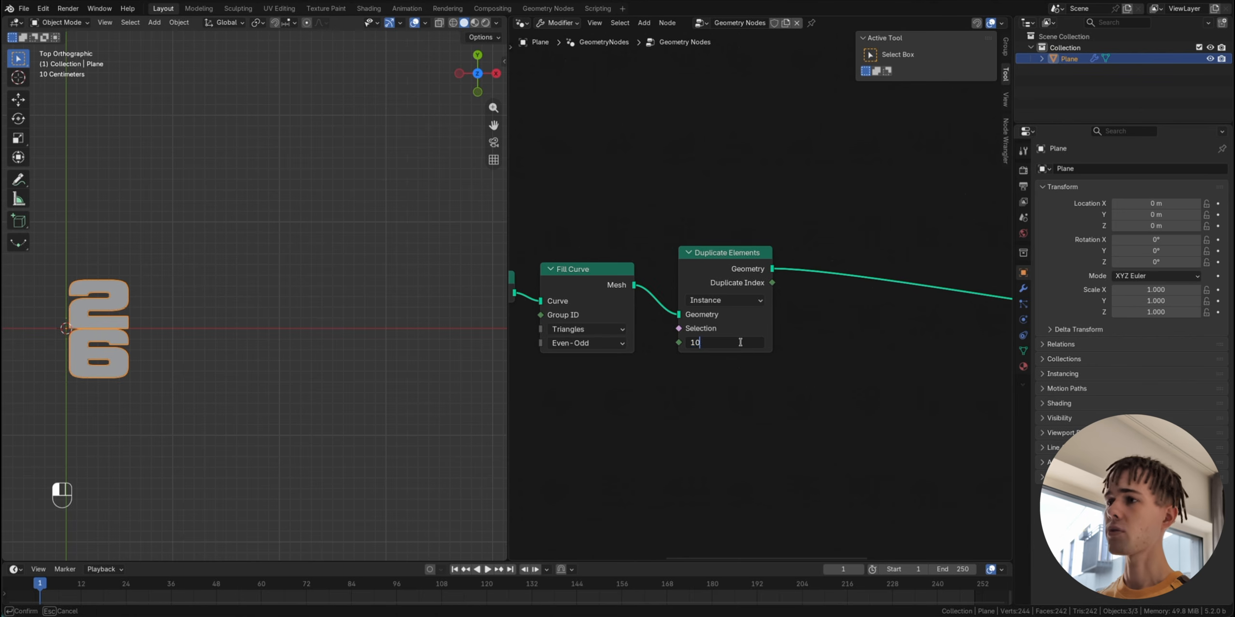
{"action": "key", "text": "Return"}
Step: Compare the instance counts at the Fill Curve and Duplicate Elements outputs, and examine the overlapping digits from an angle
{"action": "scroll", "coordinate": [294, 419], "scroll_direction": "up", "scroll_amount": 2}
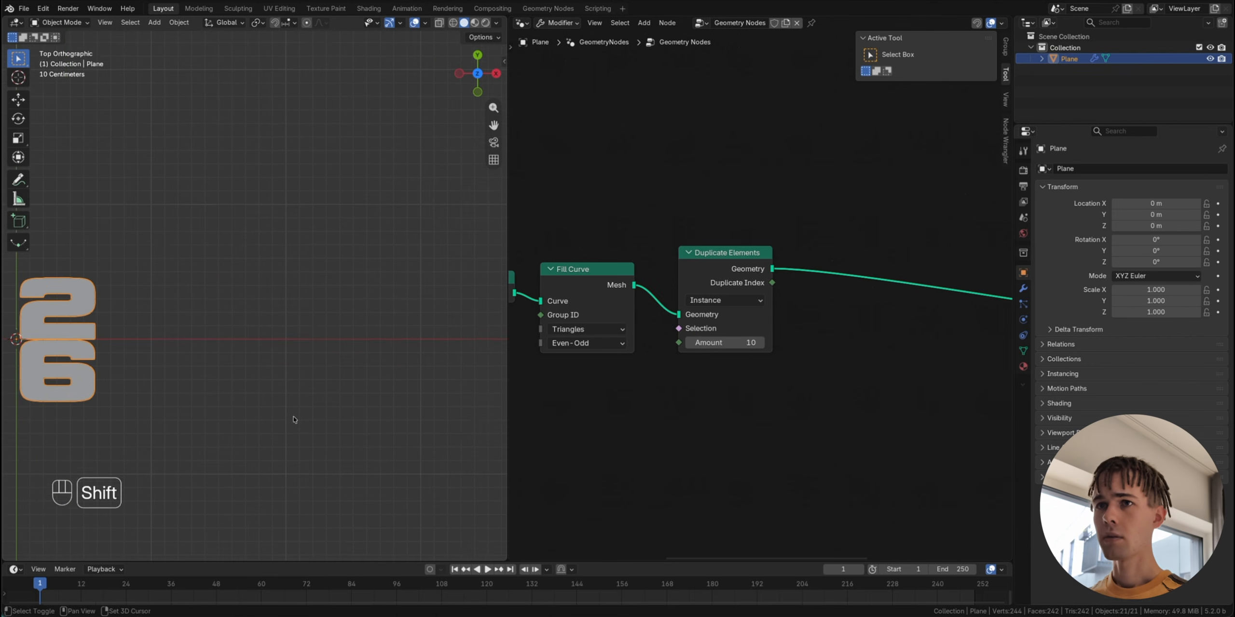
{"action": "scroll", "coordinate": [294, 419], "scroll_direction": "left", "scroll_amount": 5, "text": "shift"}
{"action": "scroll", "coordinate": [293, 419], "scroll_direction": "up", "scroll_amount": 2}
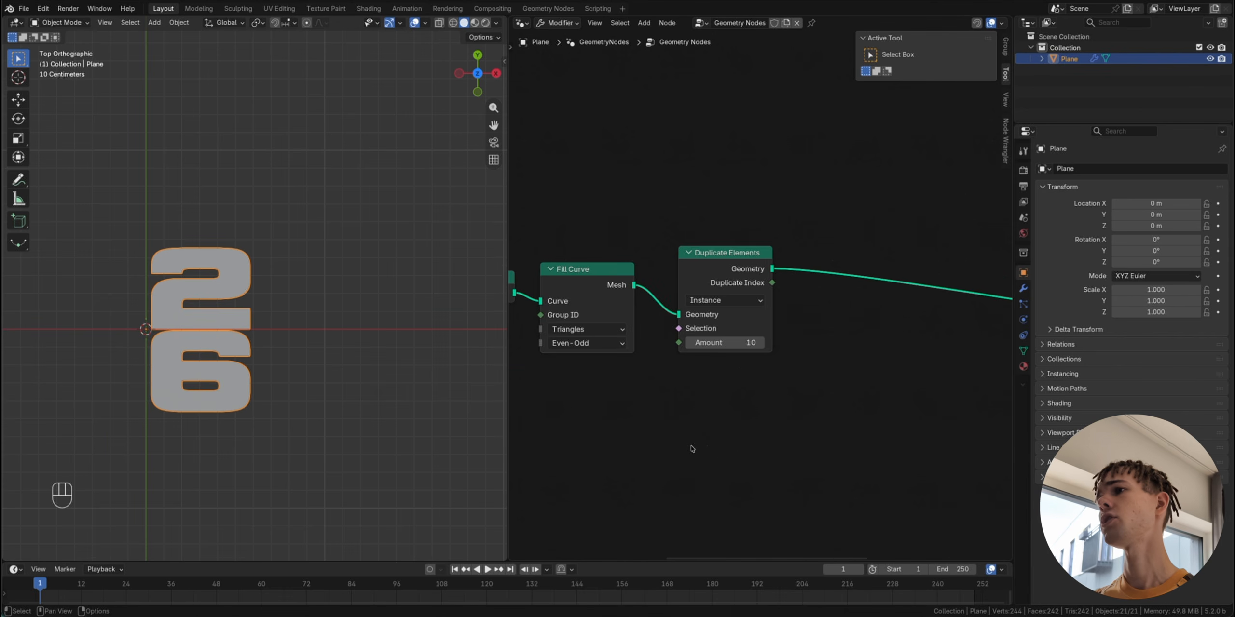
{"action": "scroll", "coordinate": [759, 295], "scroll_direction": "up", "scroll_amount": 2}
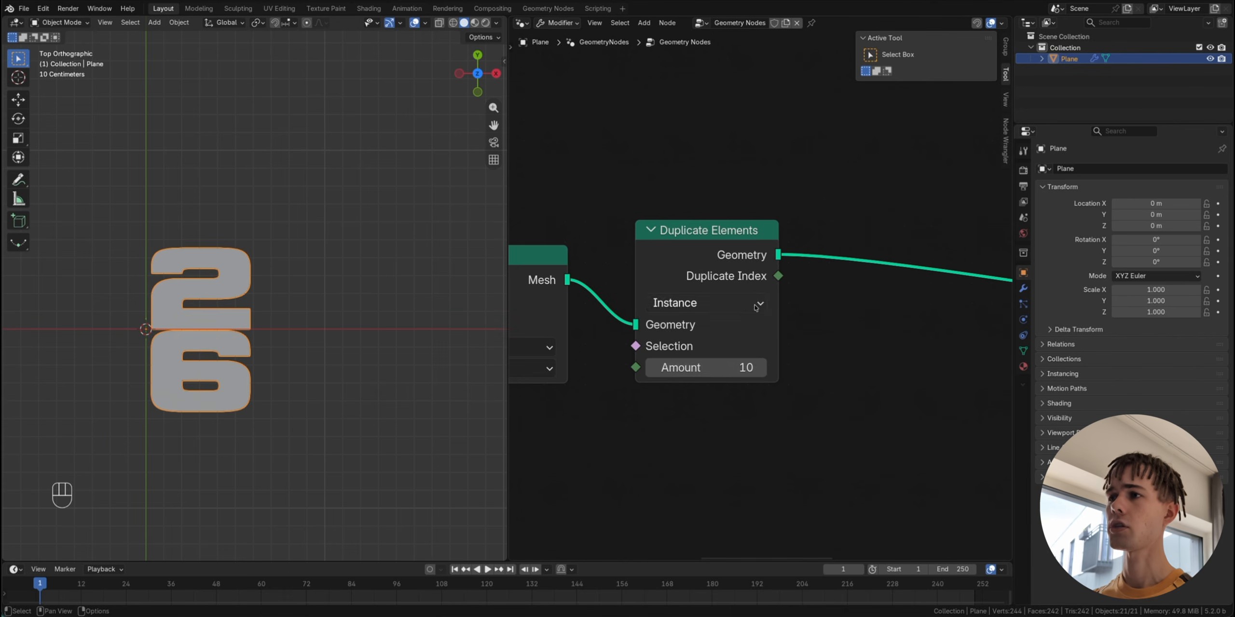
{"action": "scroll", "coordinate": [757, 306], "scroll_direction": "up", "scroll_amount": 2}
{"action": "middle_click_drag", "start_coordinate": [522, 288], "coordinate": [583, 314]}
{"action": "mouse_move", "coordinate": [567, 301]}
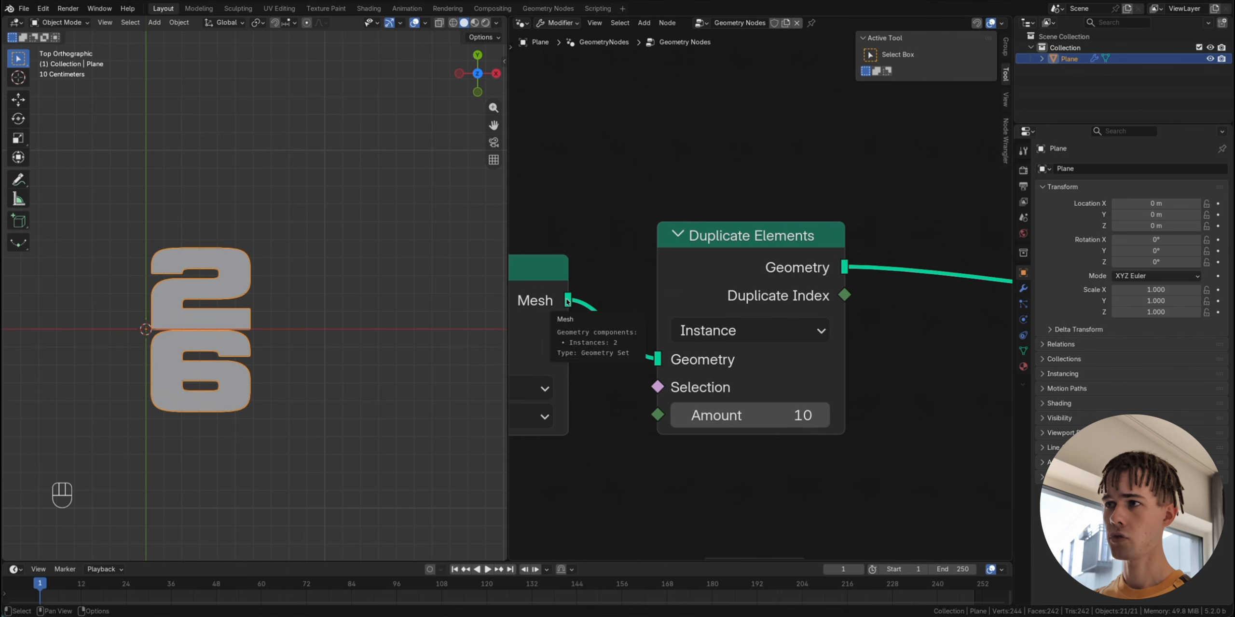
{"action": "mouse_move", "coordinate": [843, 271]}
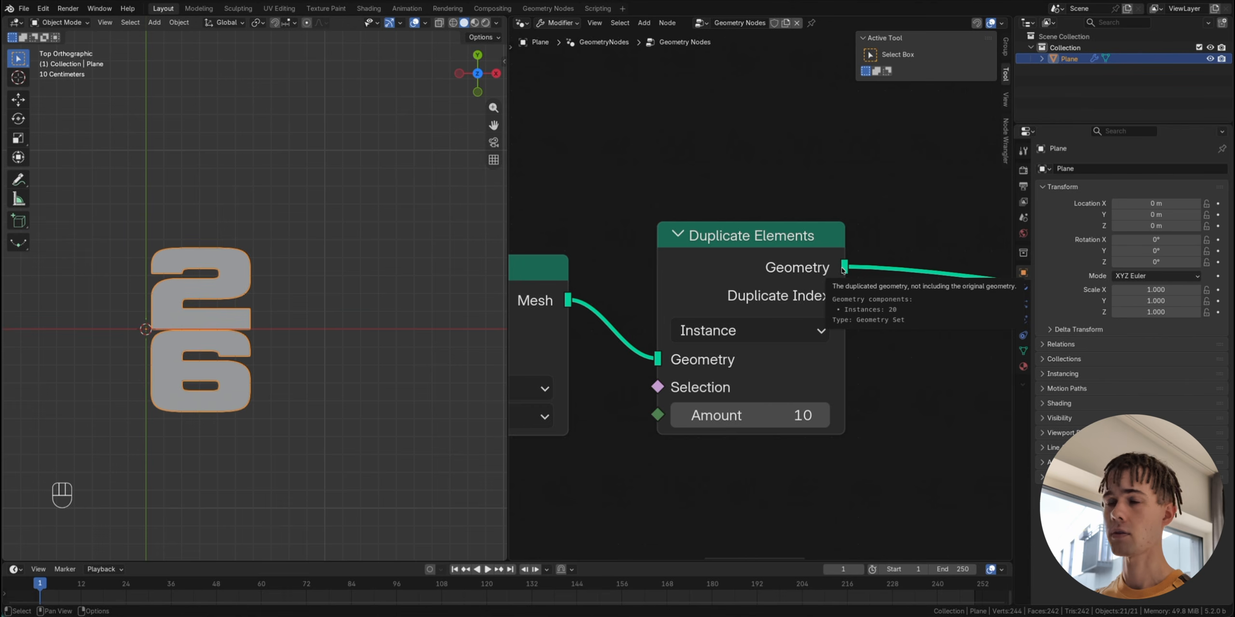
{"action": "scroll", "coordinate": [731, 482], "scroll_direction": "down", "scroll_amount": 2}
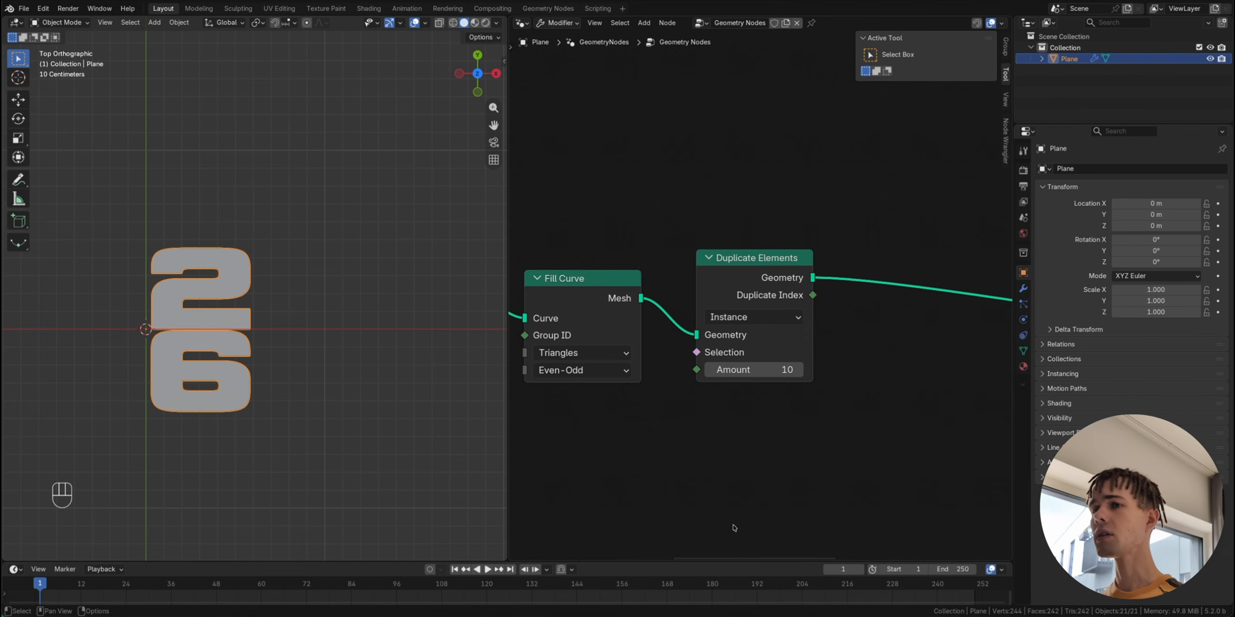
{"action": "middle_click_drag", "start_coordinate": [234, 529], "coordinate": [239, 529]}
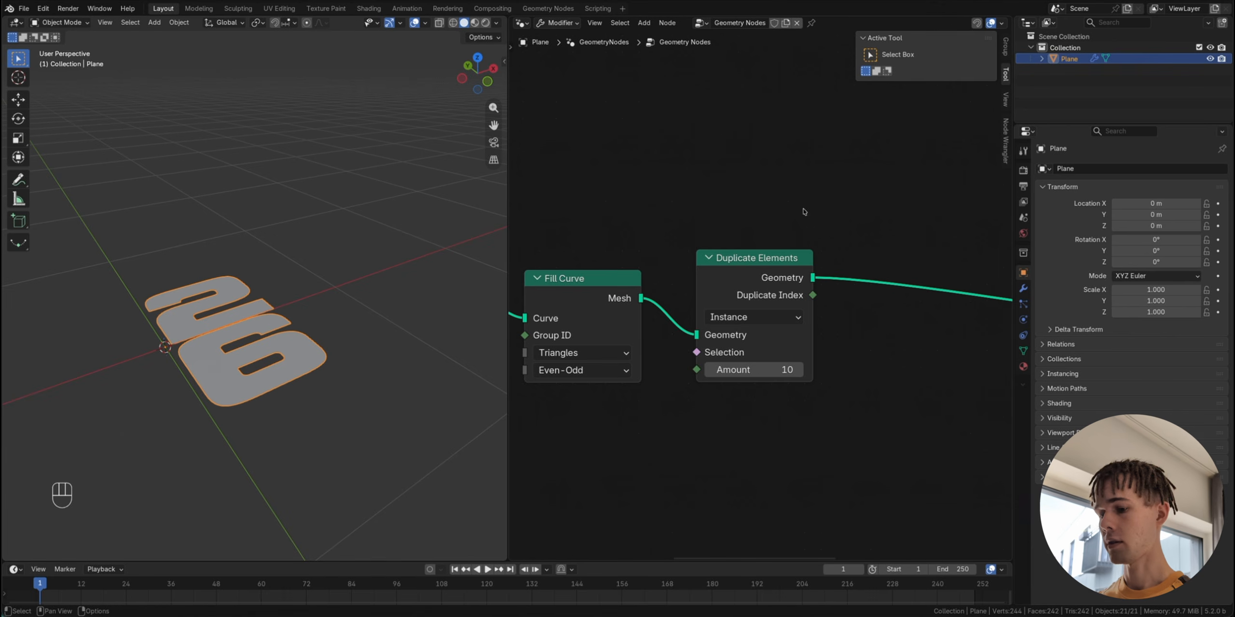
Step: Check the logo reference image and insert a Scale Instances node directly after Duplicate Elements
{"action": "key", "text": "shift+a"}
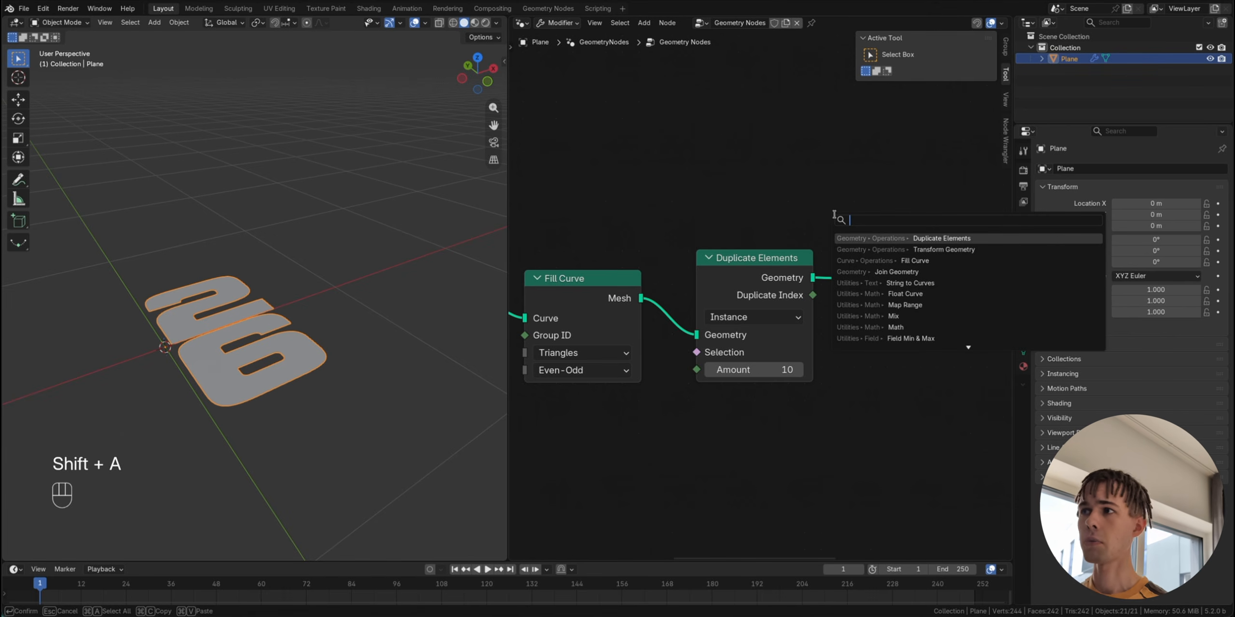
{"action": "left_click", "coordinate": [199, 8]}
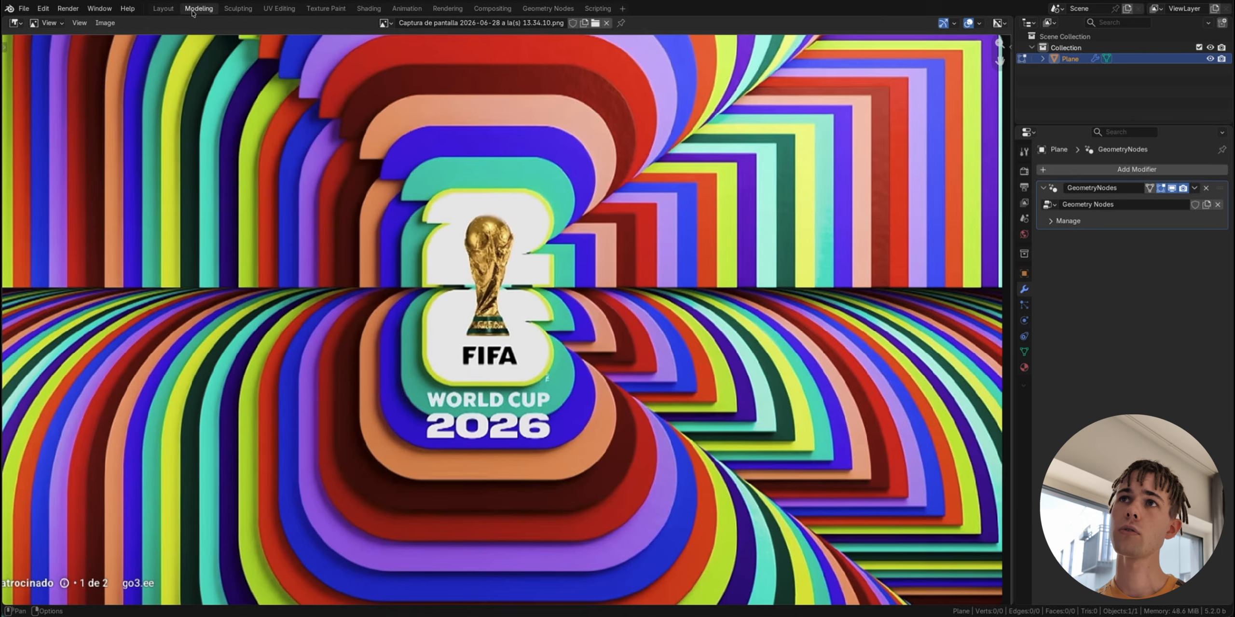
{"action": "left_click", "coordinate": [164, 8]}
{"action": "key", "text": "shift+a"}
{"action": "type", "text": "sc"}
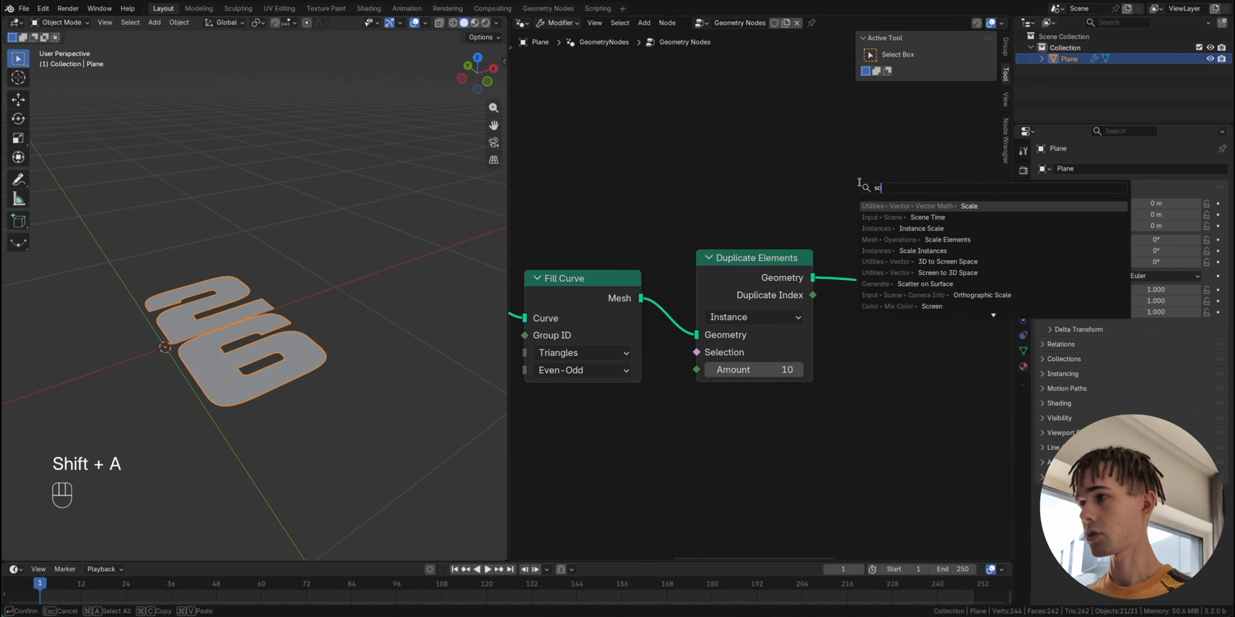
{"action": "type", "text": "ale"}
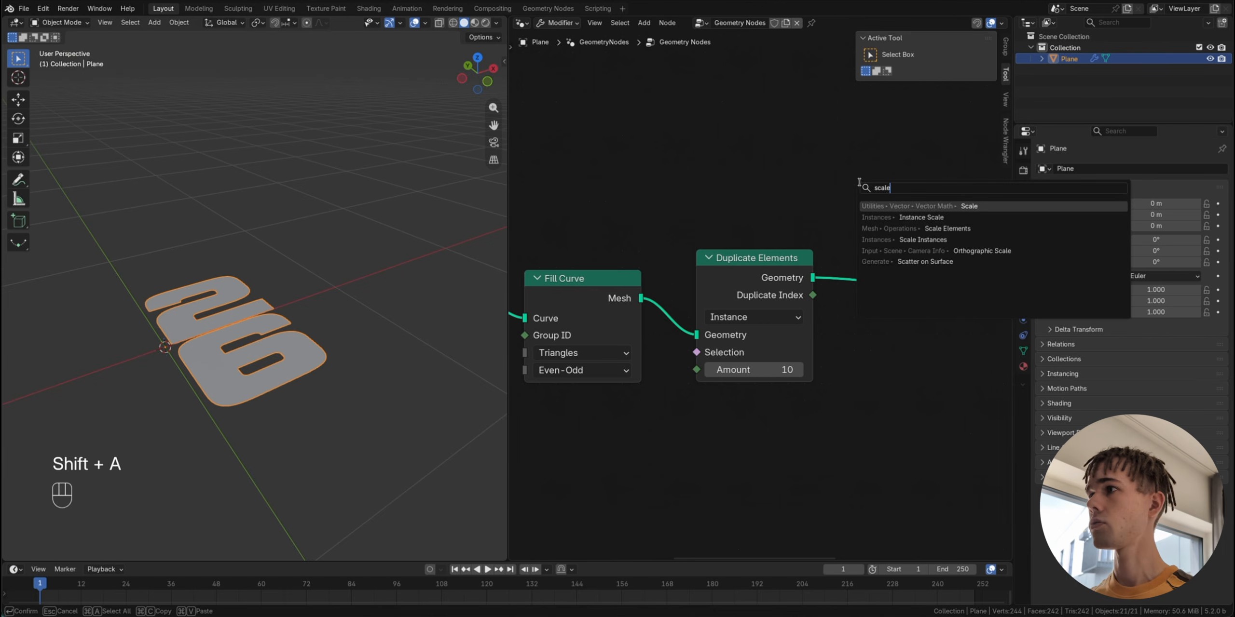
{"action": "left_click", "coordinate": [929, 237]}
{"action": "left_click", "coordinate": [810, 324]}
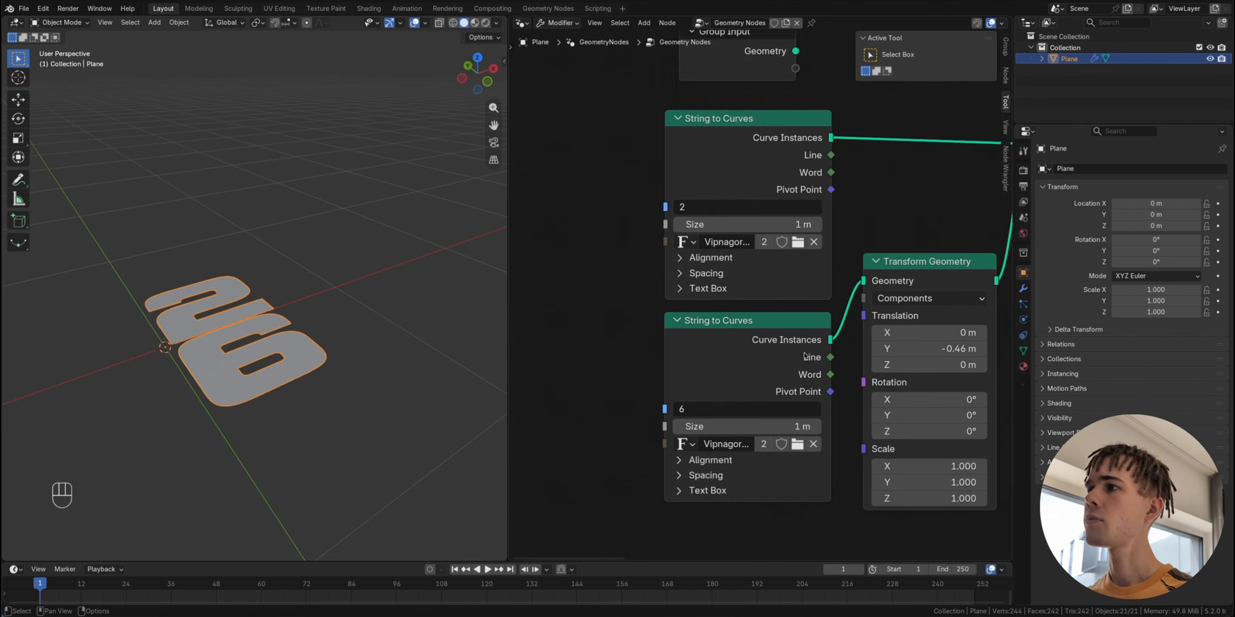
Step: Insert a Transform Geometry node between Duplicate Elements and Scale Instances for comparison
{"action": "middle_click_drag", "start_coordinate": [805, 356], "coordinate": [658, 336]}
{"action": "left_click", "coordinate": [820, 273]}
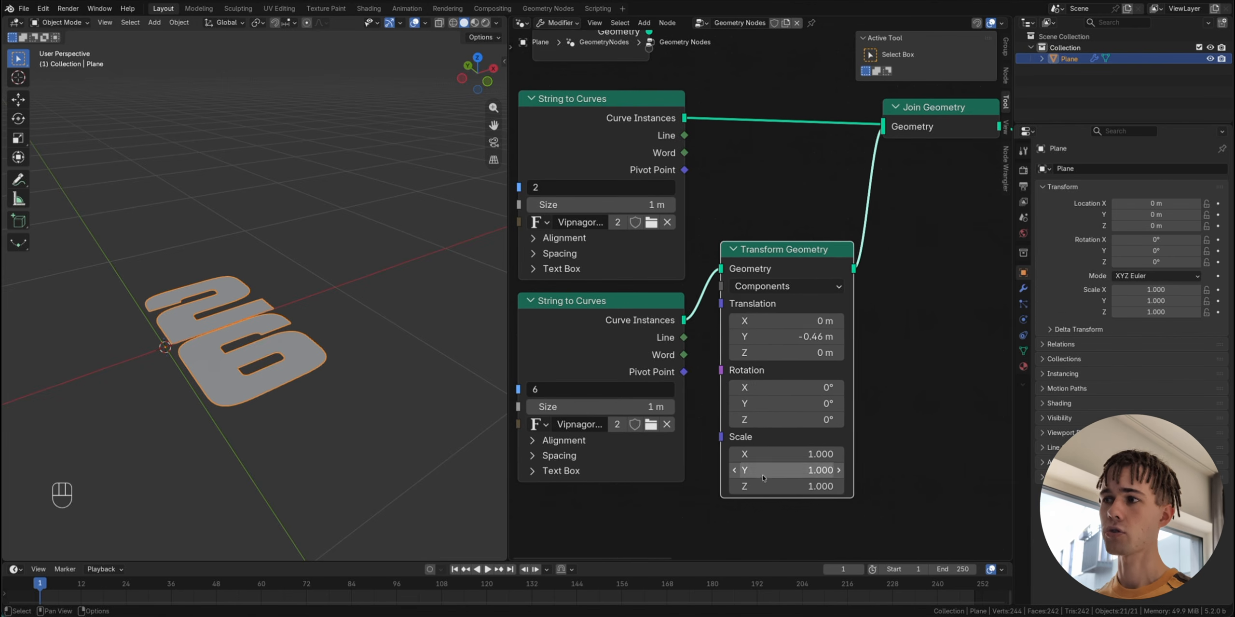
{"action": "scroll", "coordinate": [763, 478], "scroll_direction": "up", "scroll_amount": 5}
{"action": "middle_click_drag", "start_coordinate": [771, 533], "coordinate": [764, 497]}
{"action": "scroll", "coordinate": [782, 524], "scroll_direction": "down", "scroll_amount": 11}
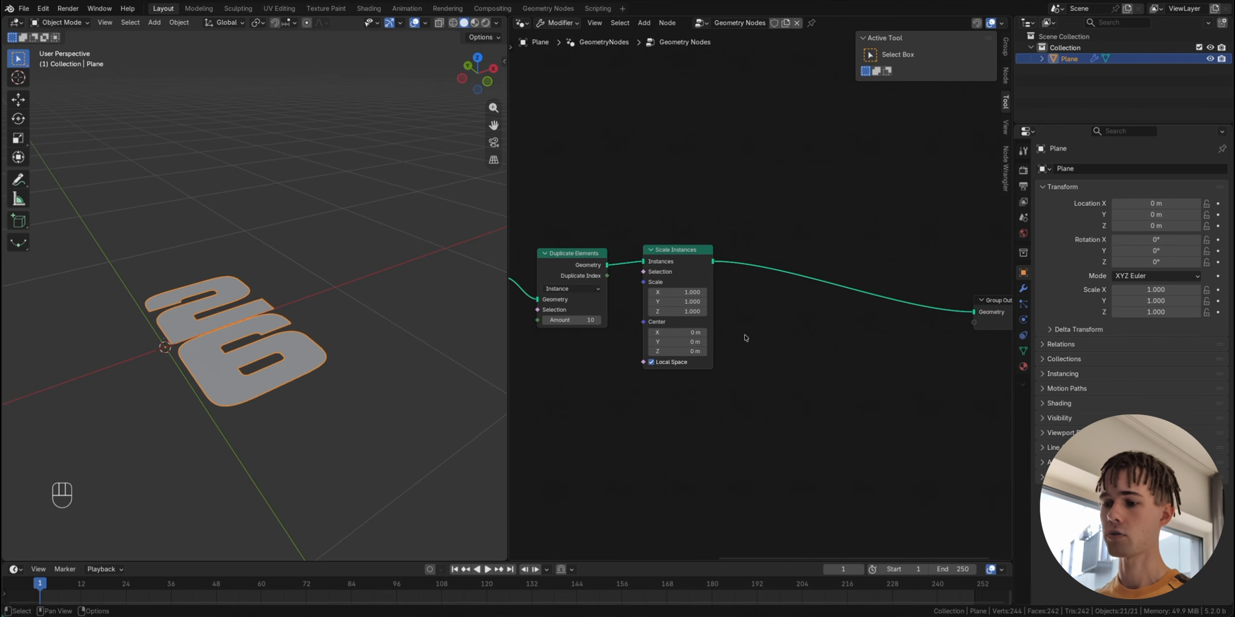
{"action": "scroll", "coordinate": [745, 338], "scroll_direction": "up", "scroll_amount": 1}
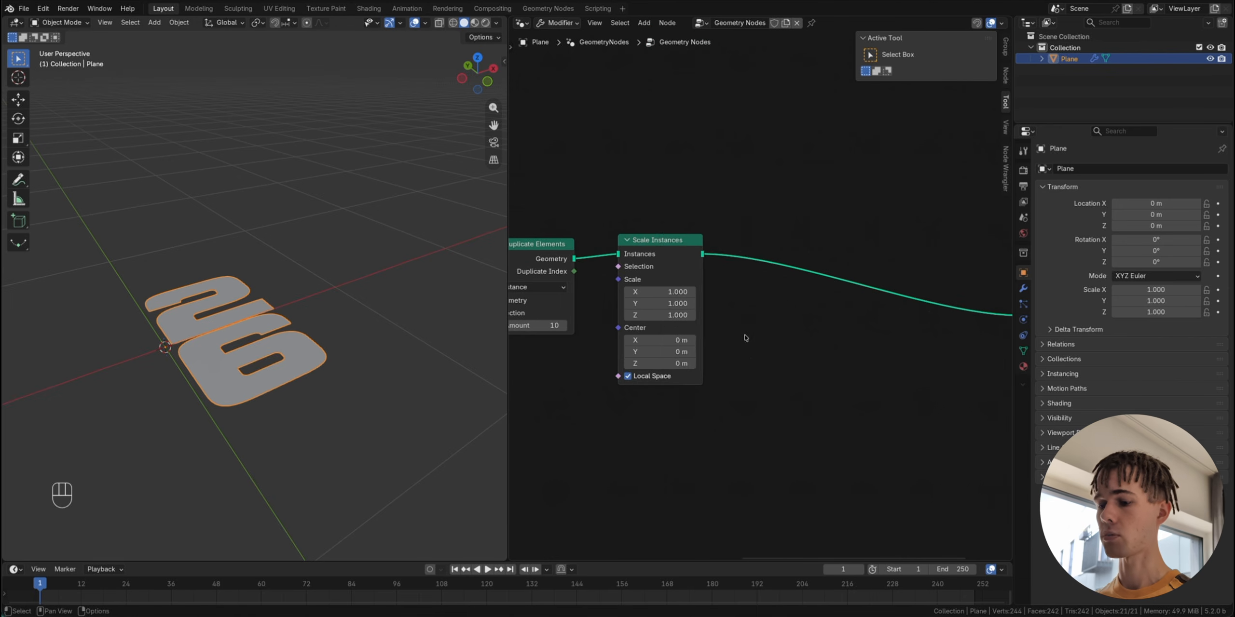
{"action": "key", "text": "shift+a"}
{"action": "type", "text": "trans"}
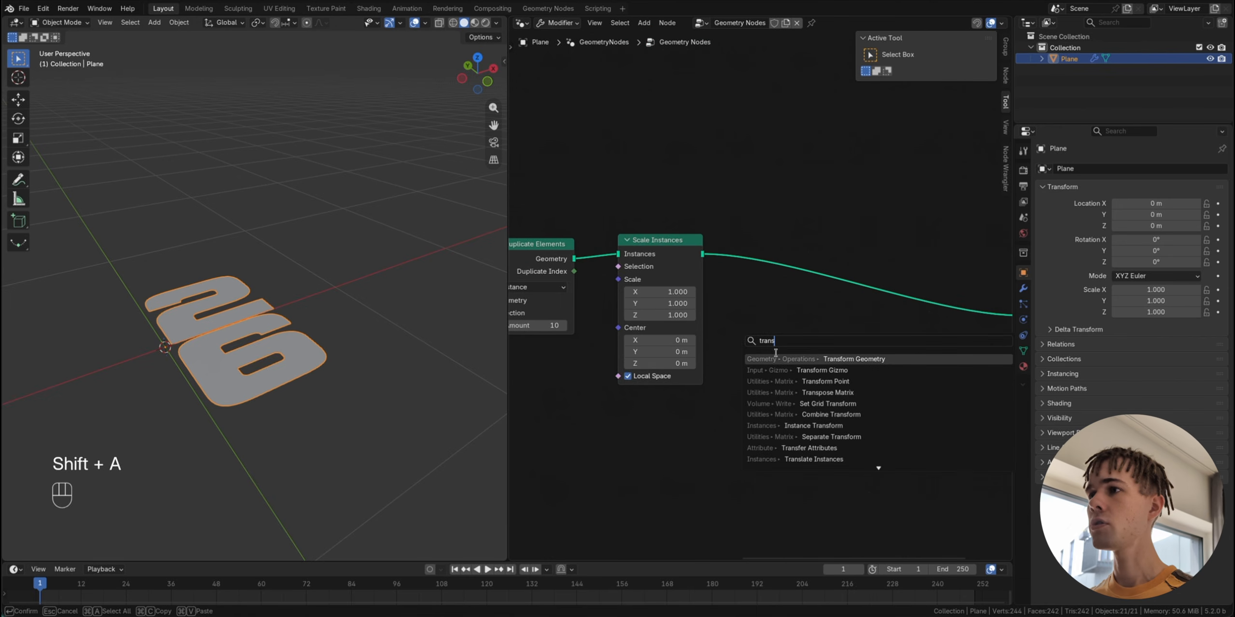
{"action": "key", "text": "Return"}
{"action": "left_click", "coordinate": [675, 246]}
Step: Try a scale of 2 on all axes of the new Transform Geometry node, and reset it to 1
{"action": "scroll", "coordinate": [675, 247], "scroll_direction": "up", "scroll_amount": 2}
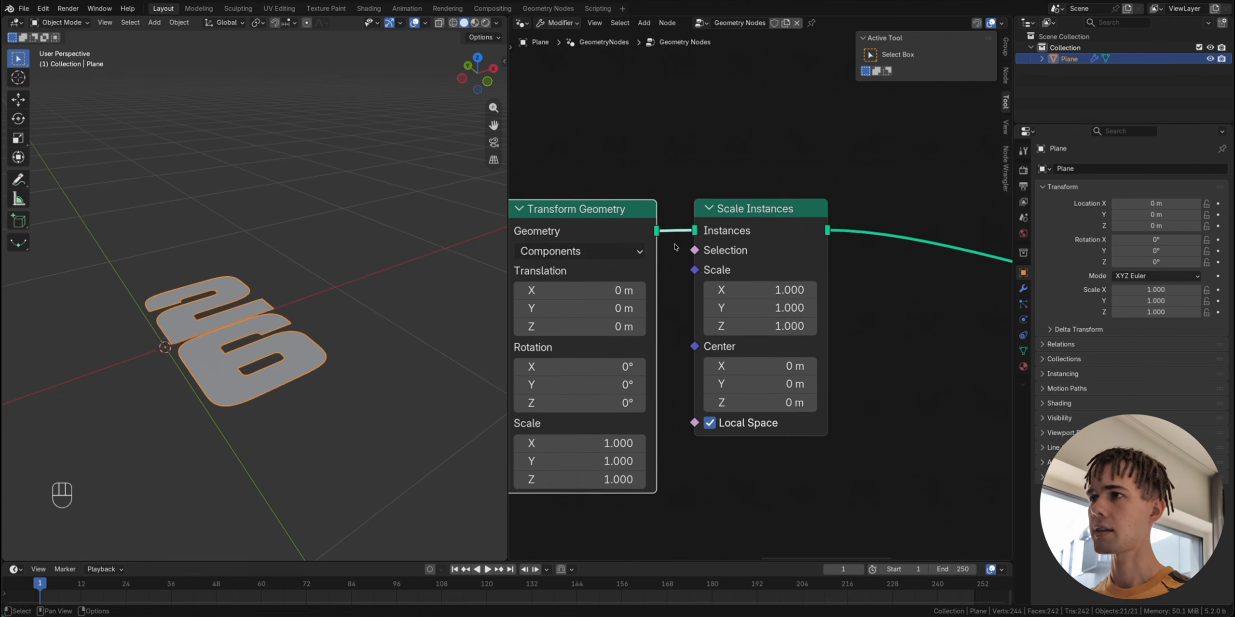
{"action": "scroll", "coordinate": [675, 244], "scroll_direction": "left", "scroll_amount": 2}
{"action": "scroll", "coordinate": [675, 244], "scroll_direction": "up", "scroll_amount": 2}
{"action": "scroll", "coordinate": [674, 244], "scroll_direction": "left", "scroll_amount": 1}
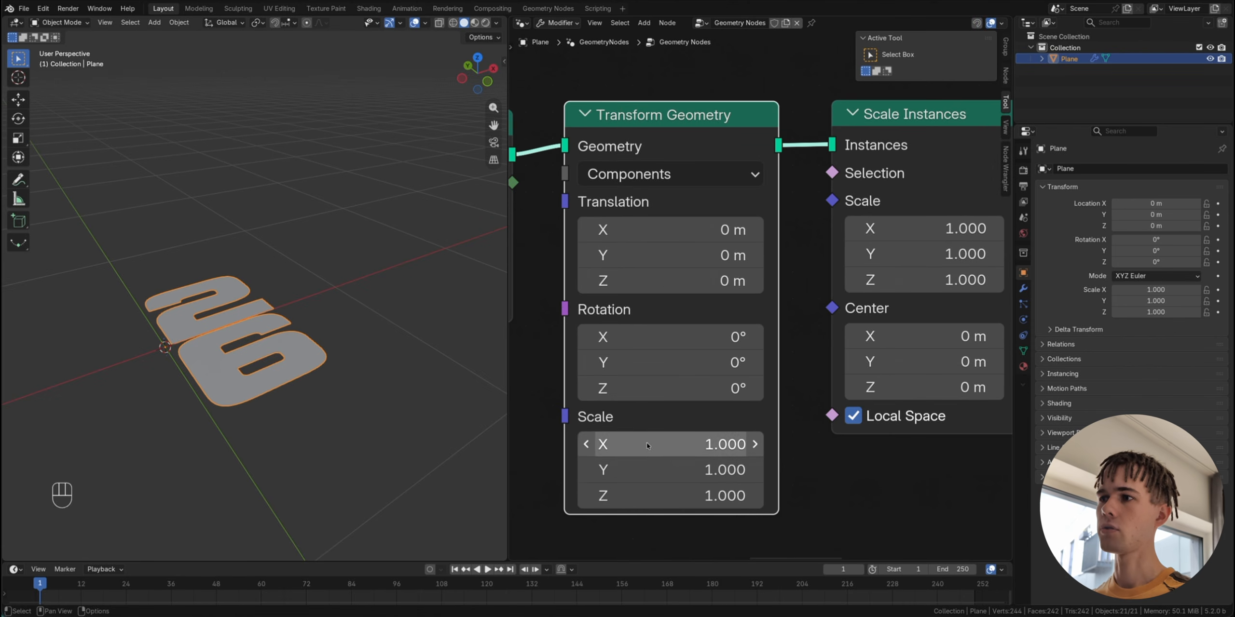
{"action": "left_click_drag", "start_coordinate": [647, 442], "coordinate": [646, 496]}
{"action": "type", "text": "2"}
{"action": "key", "text": "Return"}
{"action": "left_click_drag", "start_coordinate": [646, 441], "coordinate": [646, 496]}
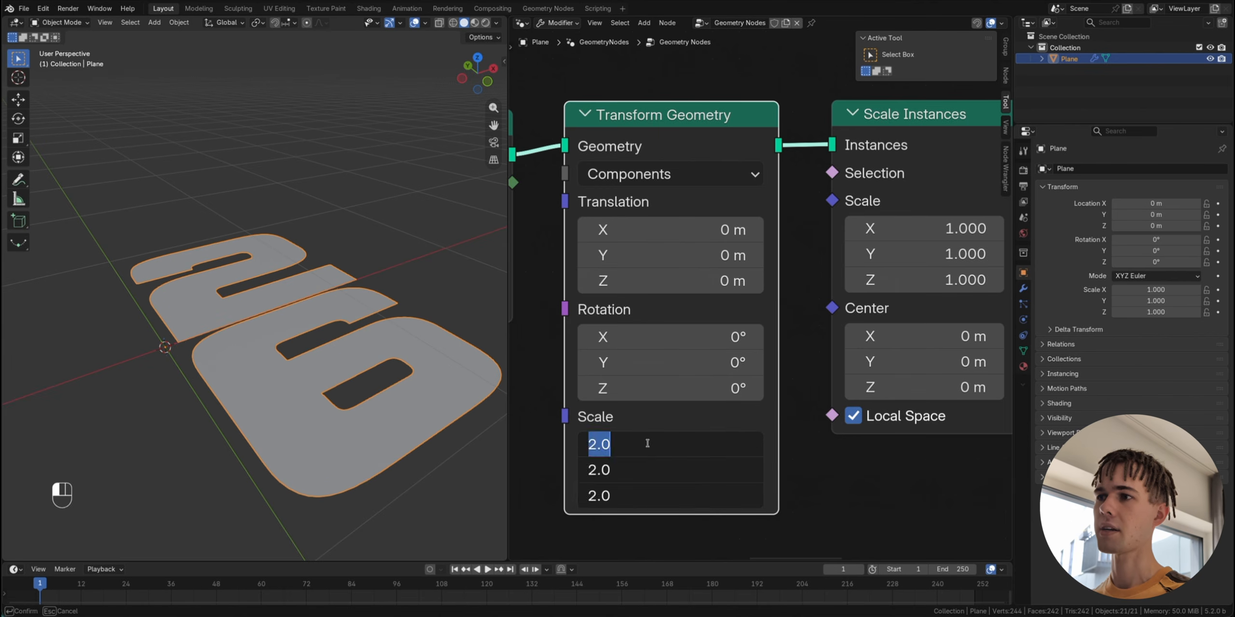
{"action": "type", "text": "1"}
{"action": "key", "text": "Return"}
Step: Try a scale of 2 on all axes of Scale Instances, and reset it to 1
{"action": "mouse_move", "coordinate": [916, 229]}
{"action": "left_mouse_down"}
{"action": "mouse_move", "coordinate": [916, 279]}
{"action": "mouse_move", "coordinate": [916, 232]}
{"action": "left_mouse_up"}
{"action": "type", "text": "2"}
{"action": "key", "text": "Return"}
{"action": "type", "text": "1"}
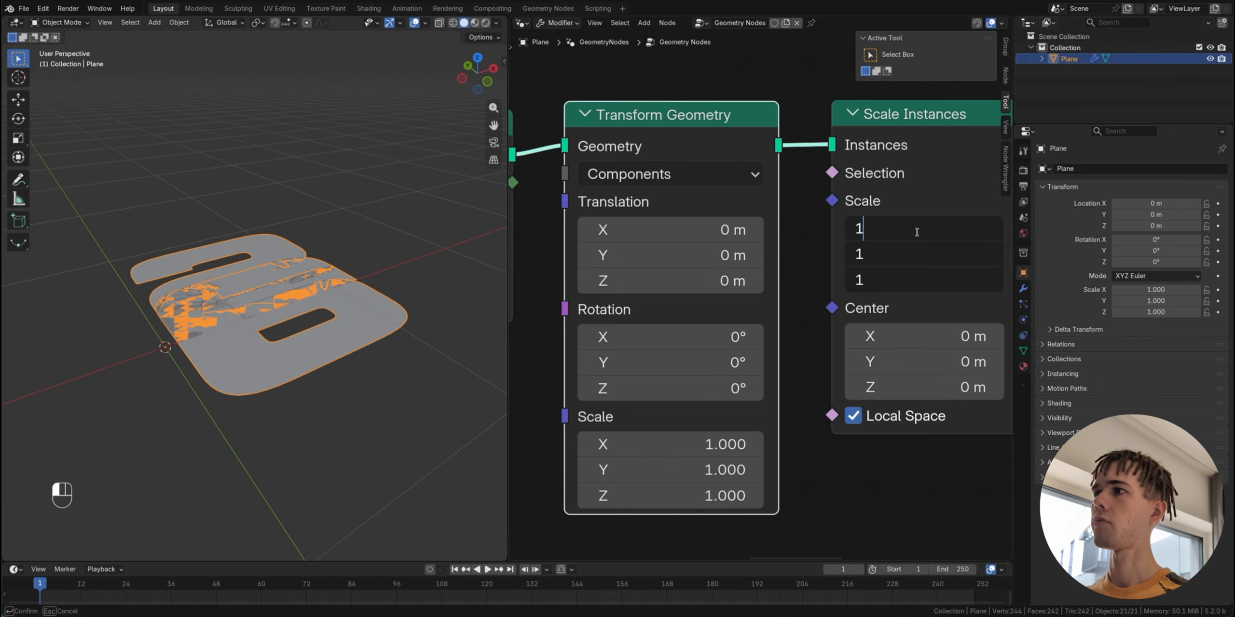
{"action": "key", "text": "Return"}
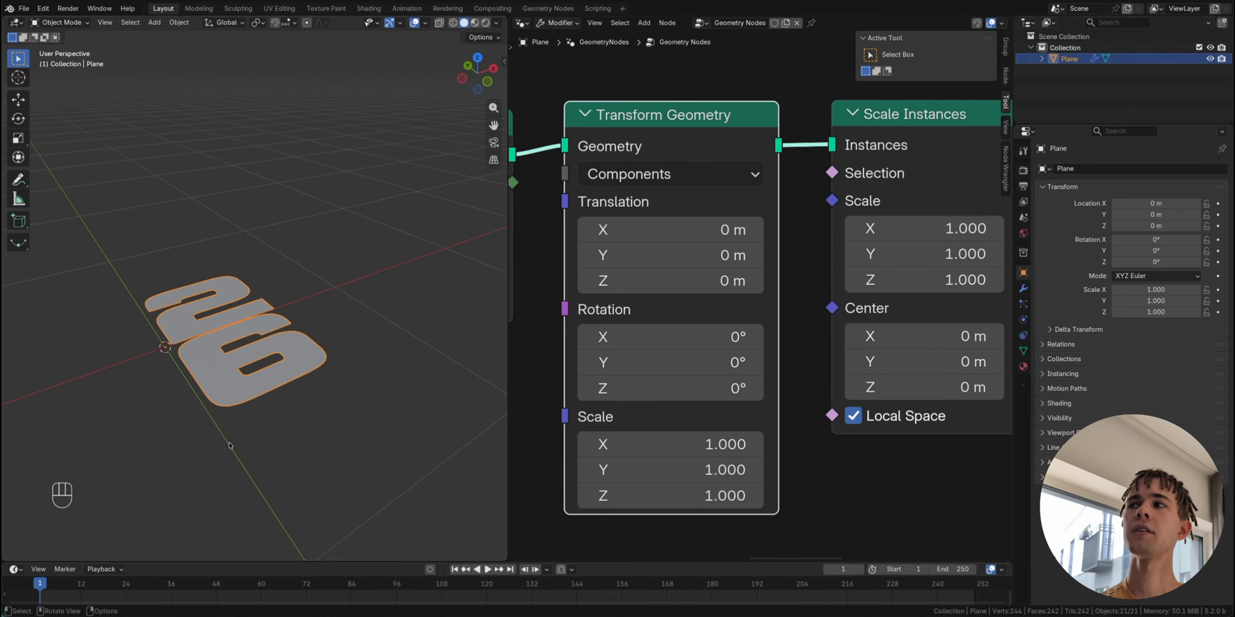
Step: Remove the Transform Geometry node before Scale Instances while keeping Duplicate Elements connected to Scale Instances
{"action": "scroll", "coordinate": [518, 332], "scroll_direction": "left", "scroll_amount": 4}
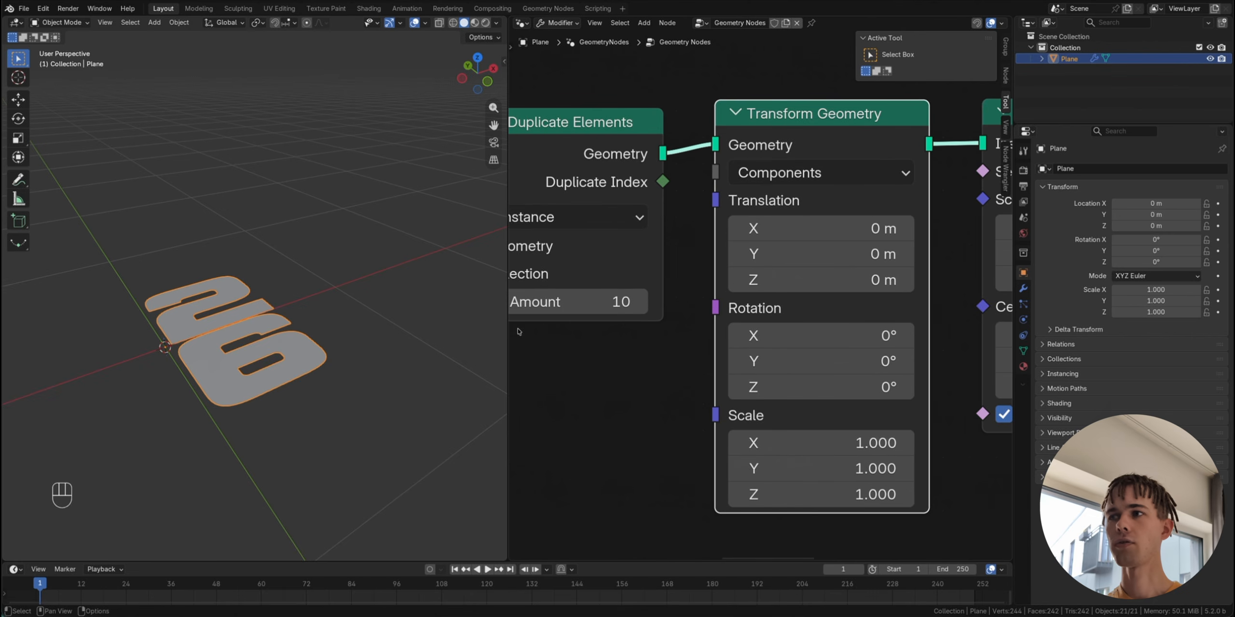
{"action": "scroll", "coordinate": [733, 315], "scroll_direction": "right", "scroll_amount": 3}
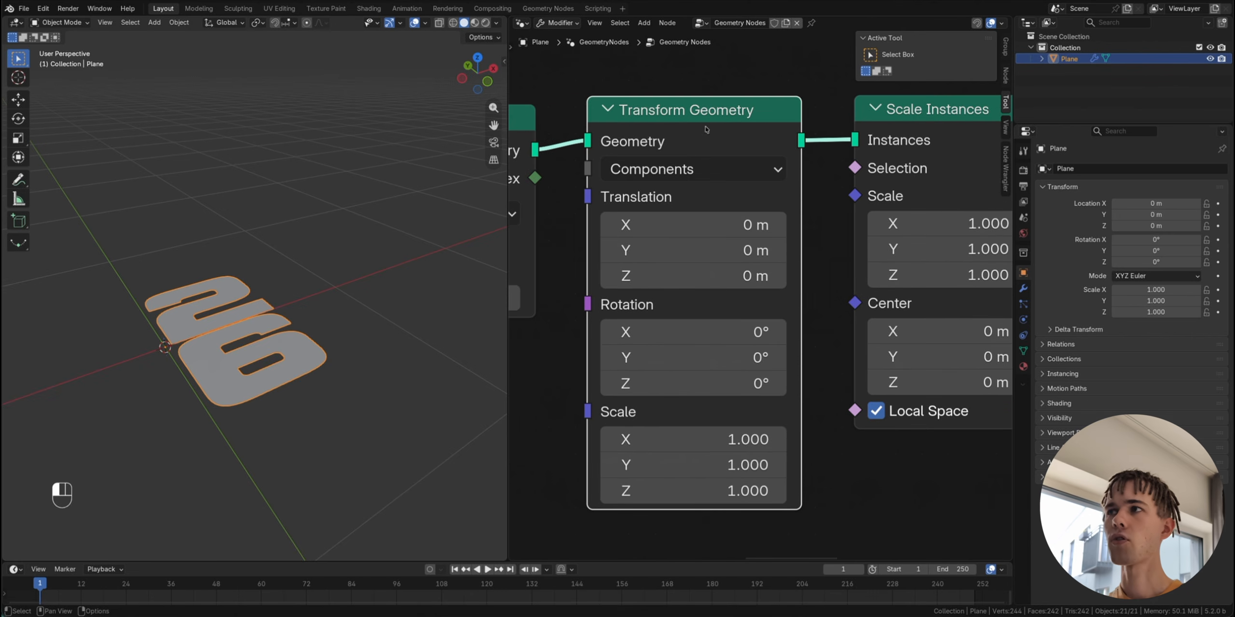
{"action": "mouse_move", "coordinate": [707, 130]}
{"action": "left_mouse_down"}
{"action": "mouse_move", "coordinate": [680, 135]}
{"action": "mouse_move", "coordinate": [709, 132]}
{"action": "left_mouse_up"}
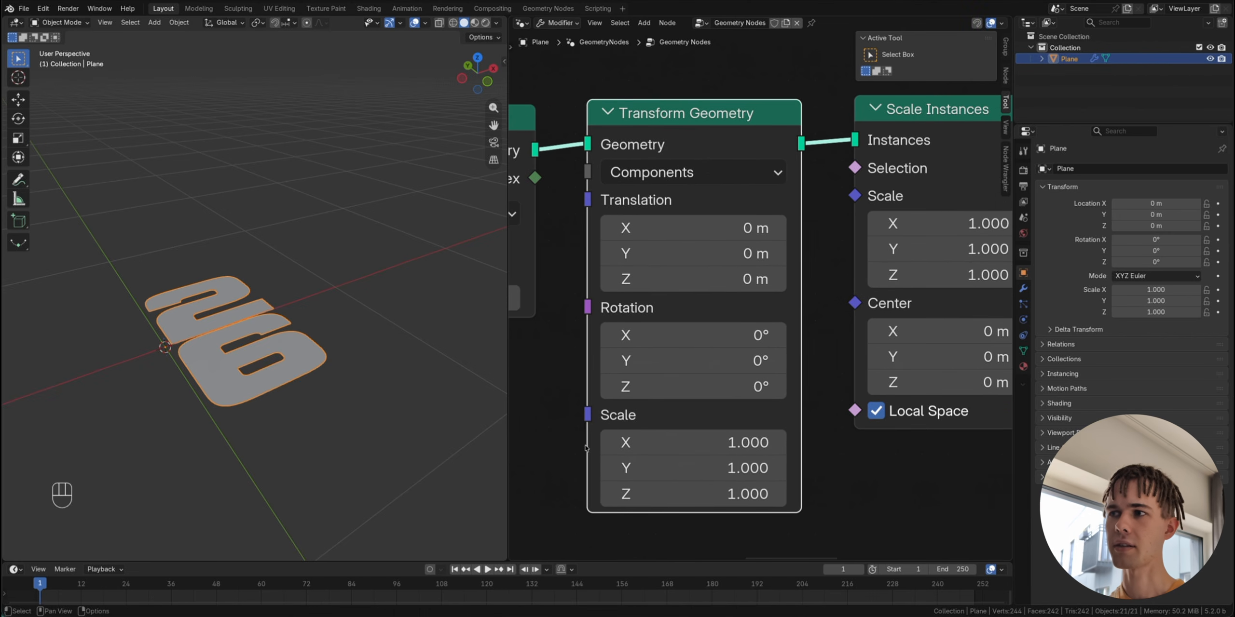
{"action": "scroll", "coordinate": [585, 448], "scroll_direction": "down", "scroll_amount": 2}
{"action": "scroll", "coordinate": [609, 418], "scroll_direction": "left", "scroll_amount": 2}
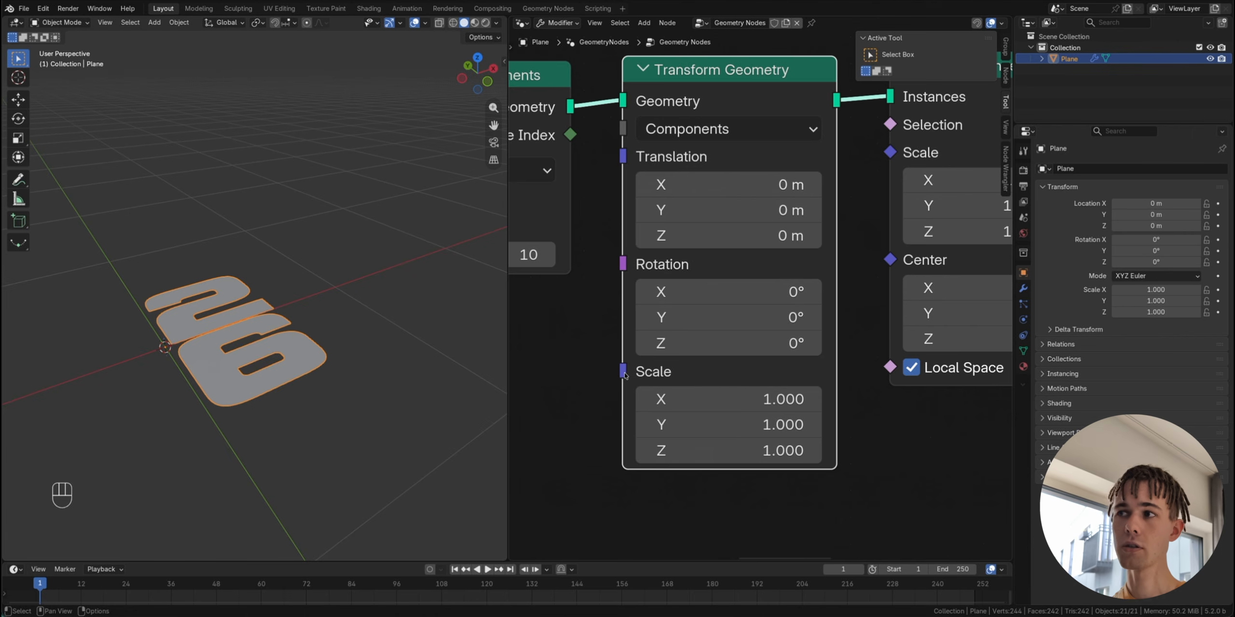
{"action": "mouse_move", "coordinate": [625, 375]}
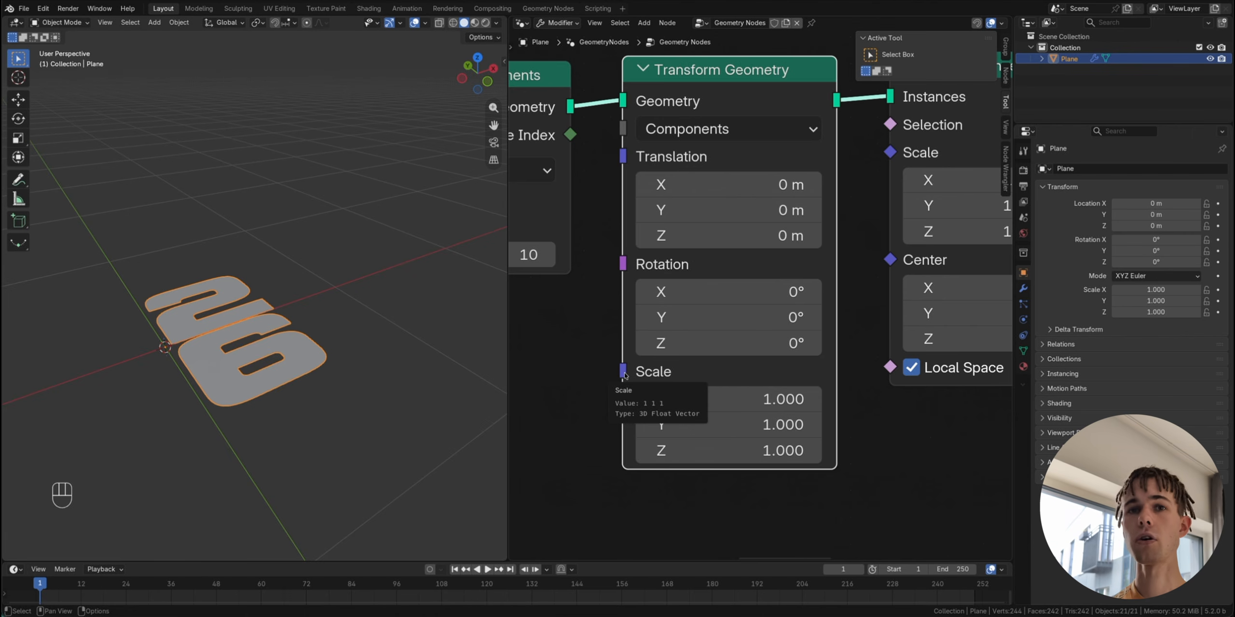
{"action": "scroll", "coordinate": [757, 292], "scroll_direction": "down", "scroll_amount": 3}
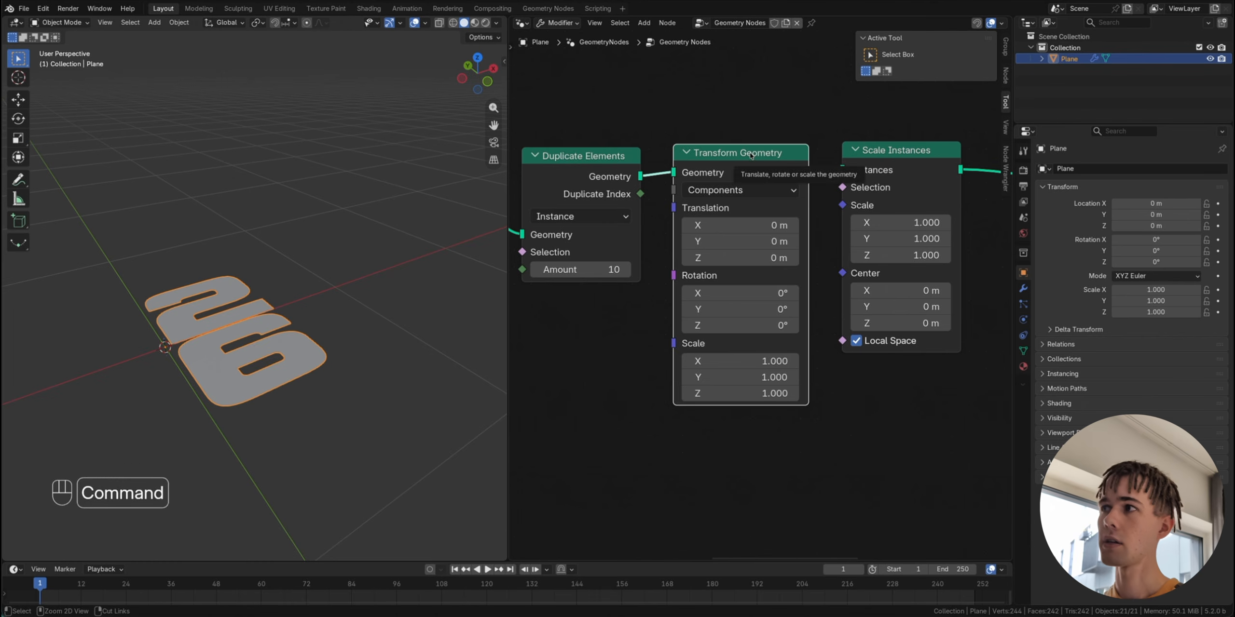
{"action": "key", "text": "super+x"}
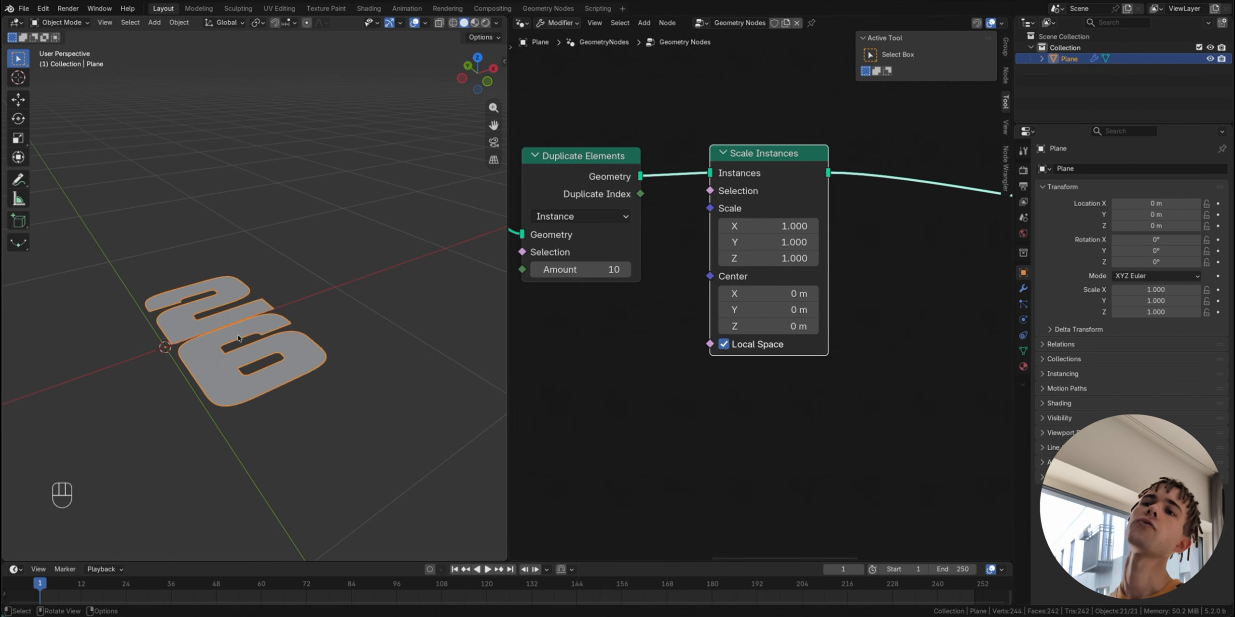
Step: Connect the Duplicate Index output to the Scale input of Scale Instances and inspect the enlarged copies
{"action": "scroll", "coordinate": [238, 337], "scroll_direction": "up", "scroll_amount": 2}
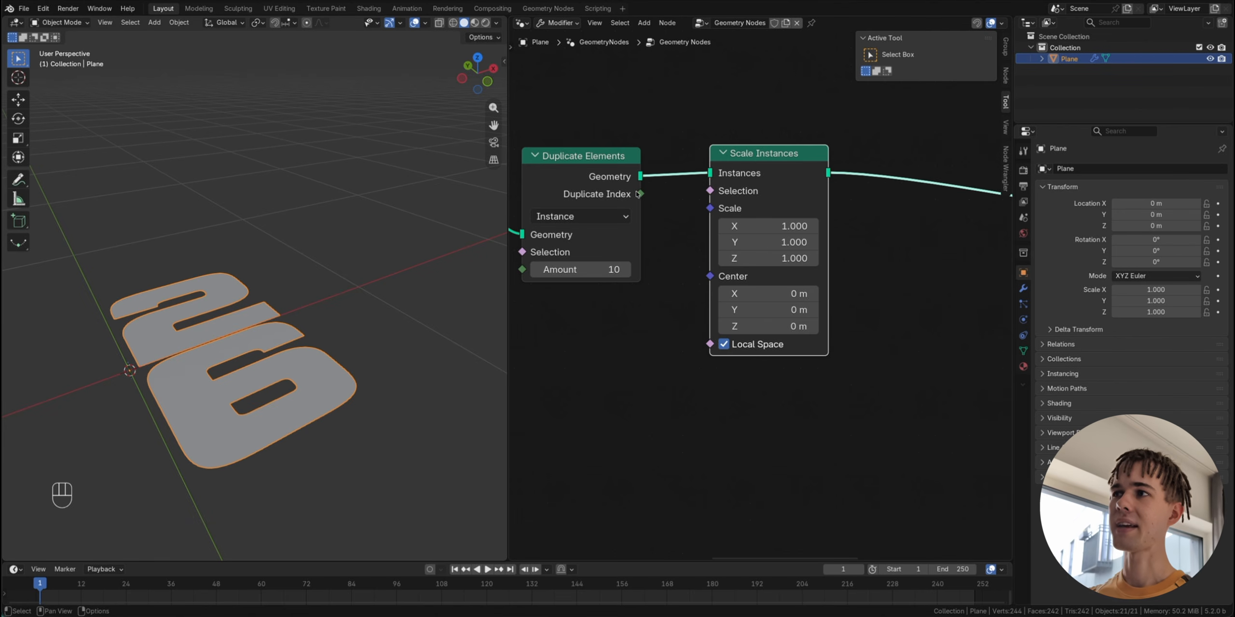
{"action": "left_click_drag", "start_coordinate": [640, 193], "coordinate": [711, 209]}
{"action": "middle_click_drag", "start_coordinate": [242, 263], "coordinate": [276, 292]}
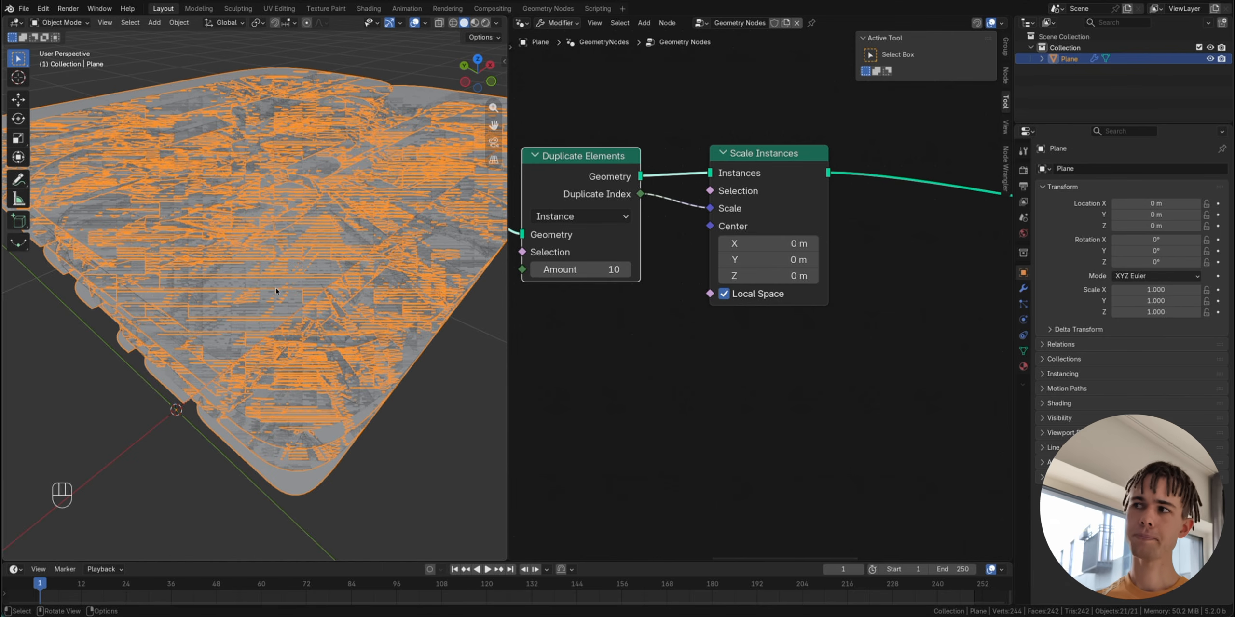
{"action": "middle_click_drag", "start_coordinate": [276, 291], "coordinate": [337, 274]}
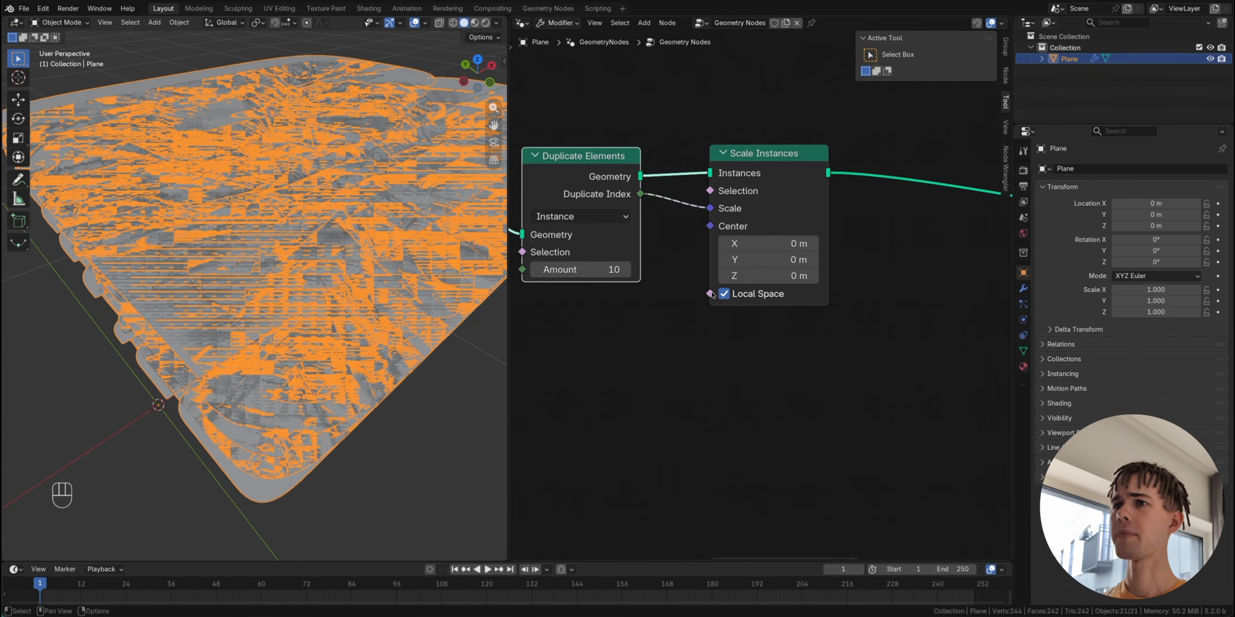
{"action": "mouse_move", "coordinate": [712, 295]}
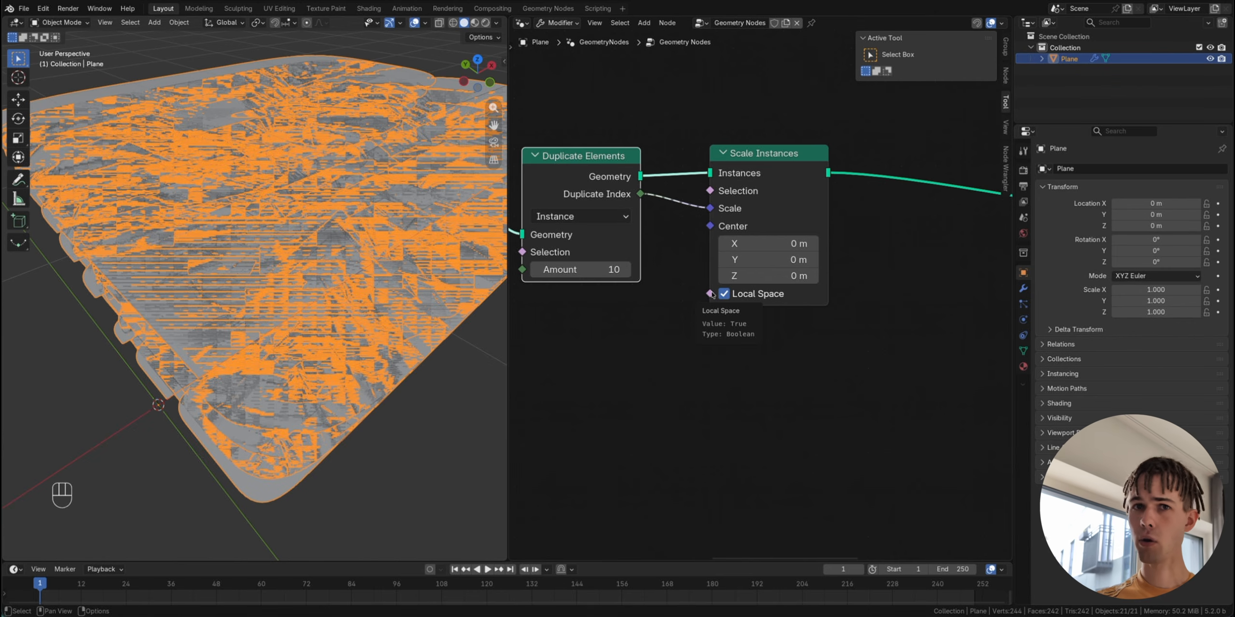
Step: Set the Duplicate Elements amount to 4
{"action": "middle_click_drag", "start_coordinate": [591, 266], "coordinate": [602, 268]}
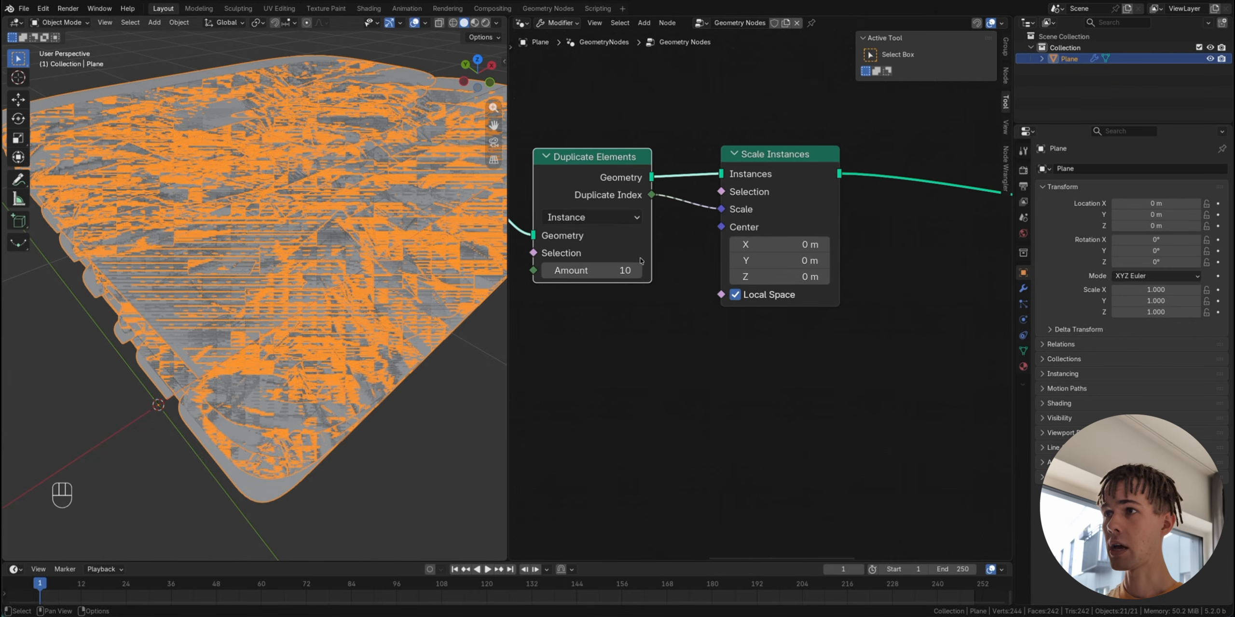
{"action": "left_click", "coordinate": [602, 267]}
{"action": "type", "text": "4"}
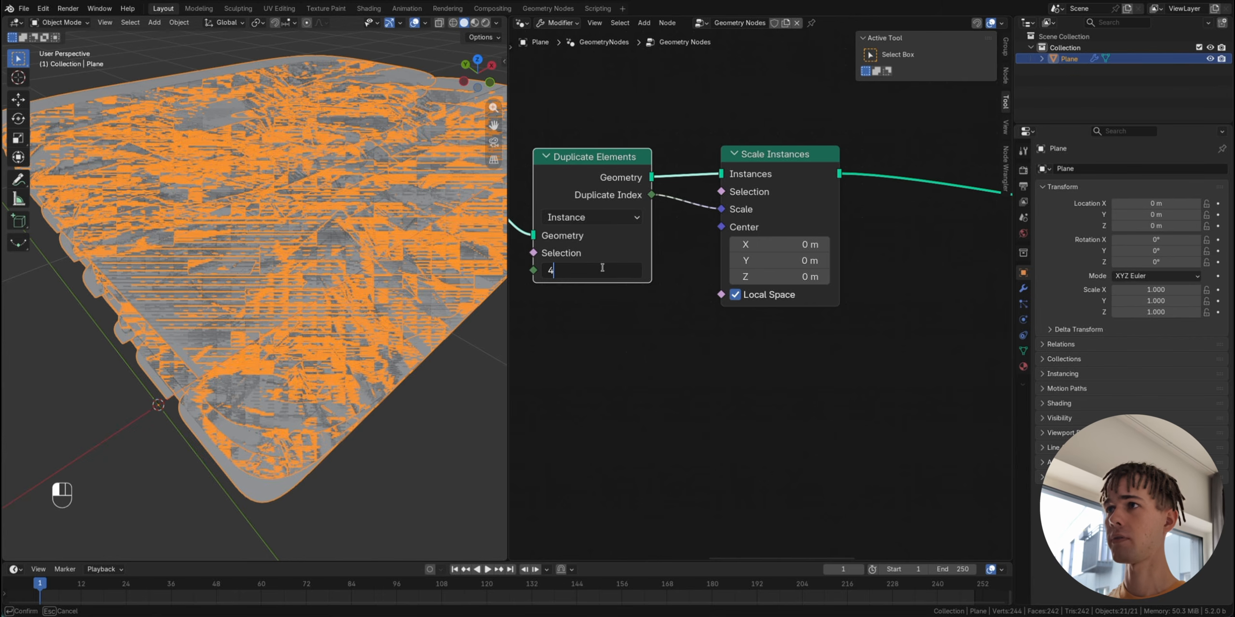
{"action": "key", "text": "Return"}
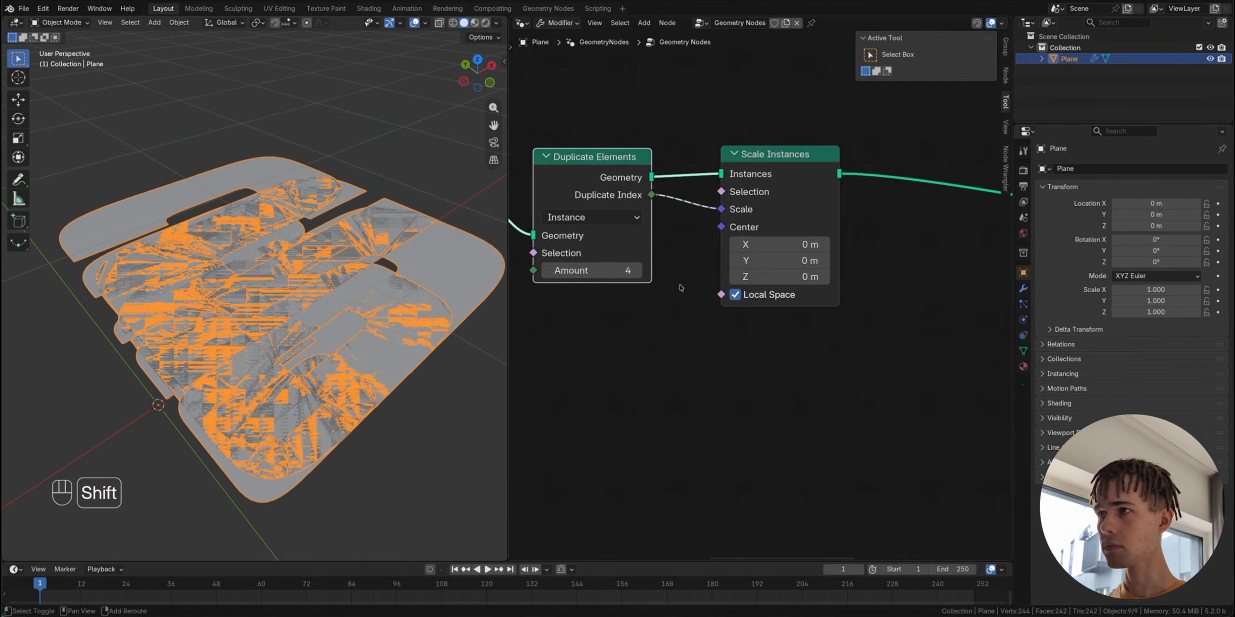
Step: Insert a Math node between Duplicate Index and Scale, set it to Multiply, and set its second value to 0.2
{"action": "key", "text": "shift+a"}
{"action": "type", "text": "add"}
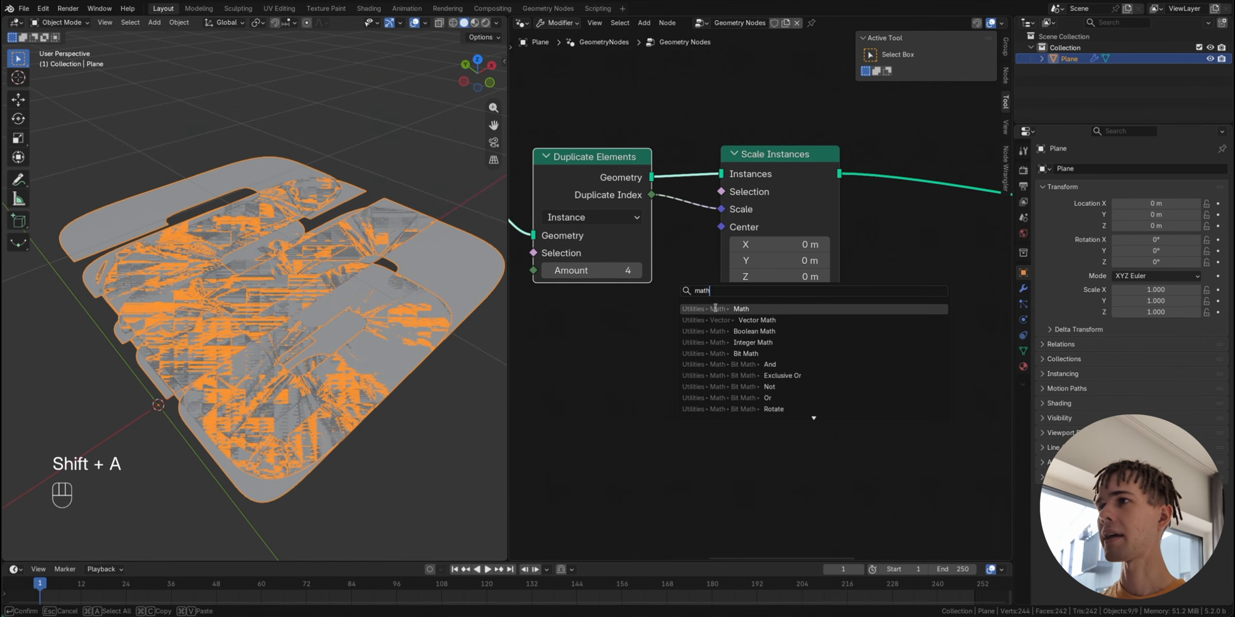
{"action": "key", "text": "Return"}
{"action": "left_click", "coordinate": [726, 238]}
{"action": "left_click", "coordinate": [726, 242]}
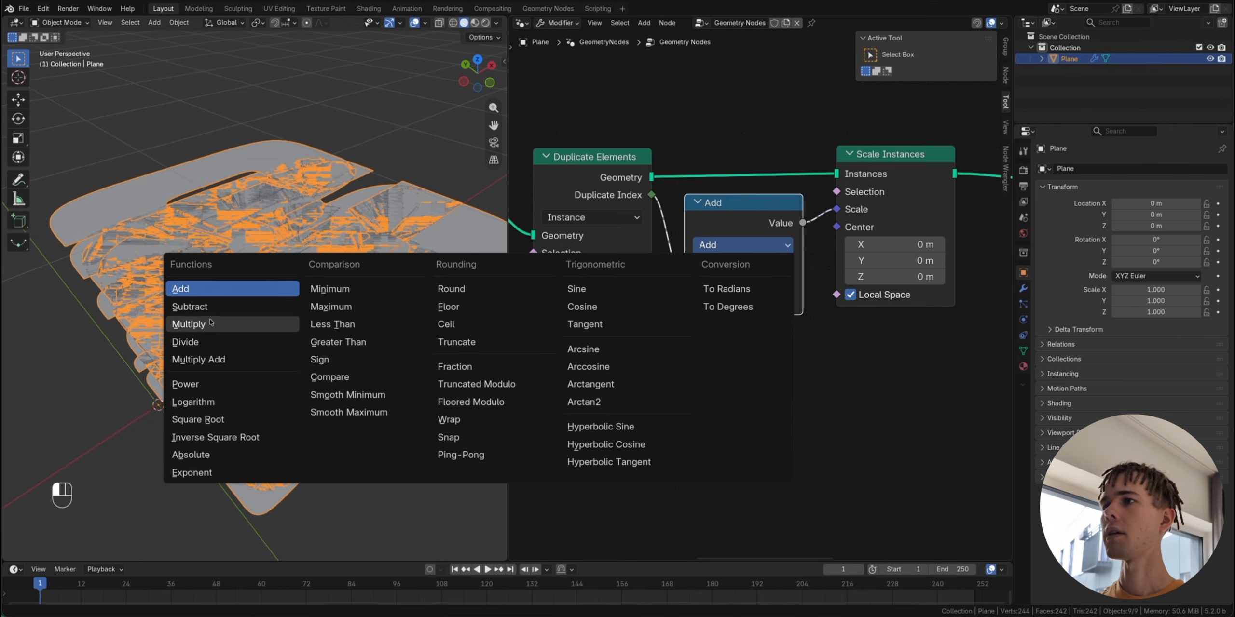
{"action": "left_click", "coordinate": [233, 324]}
{"action": "left_click", "coordinate": [698, 307]}
{"action": "type", "text": "0.2"}
{"action": "key", "text": "Return"}
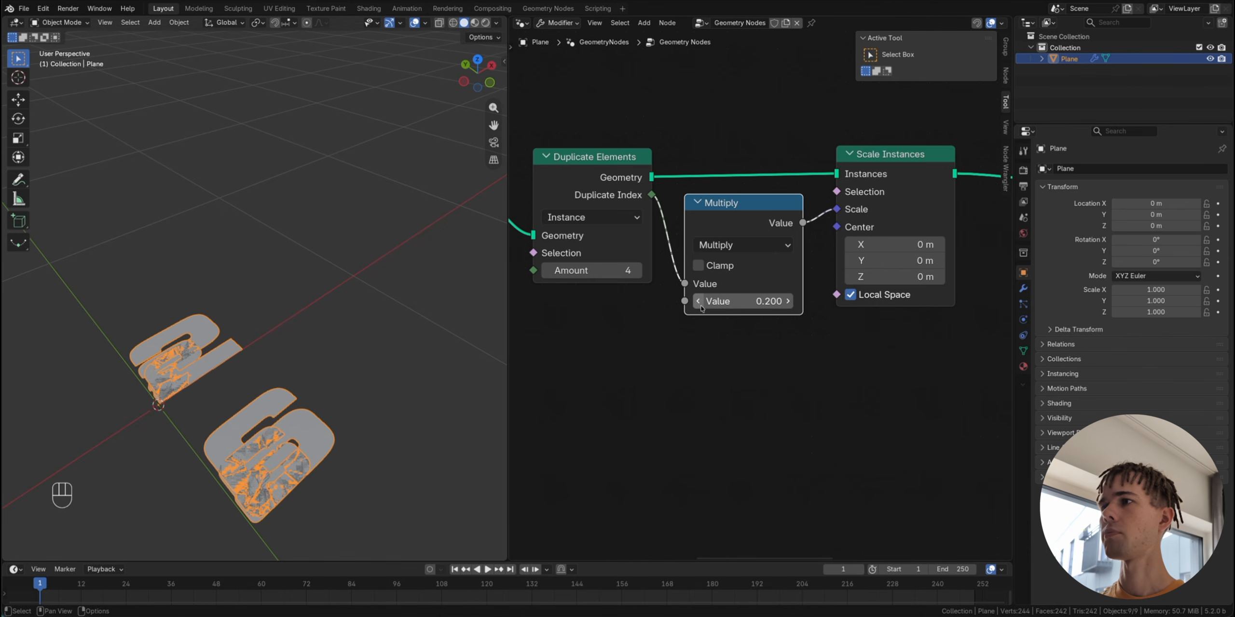
Step: Examine the scaled digits, and preview the Duplicate Elements geometry through a Viewer node
{"action": "middle_click_drag", "start_coordinate": [351, 400], "coordinate": [331, 418]}
{"action": "middle_click_drag", "start_coordinate": [350, 400], "coordinate": [401, 330], "text": "shift"}
{"action": "scroll", "coordinate": [674, 269], "scroll_direction": "up", "scroll_amount": 2}
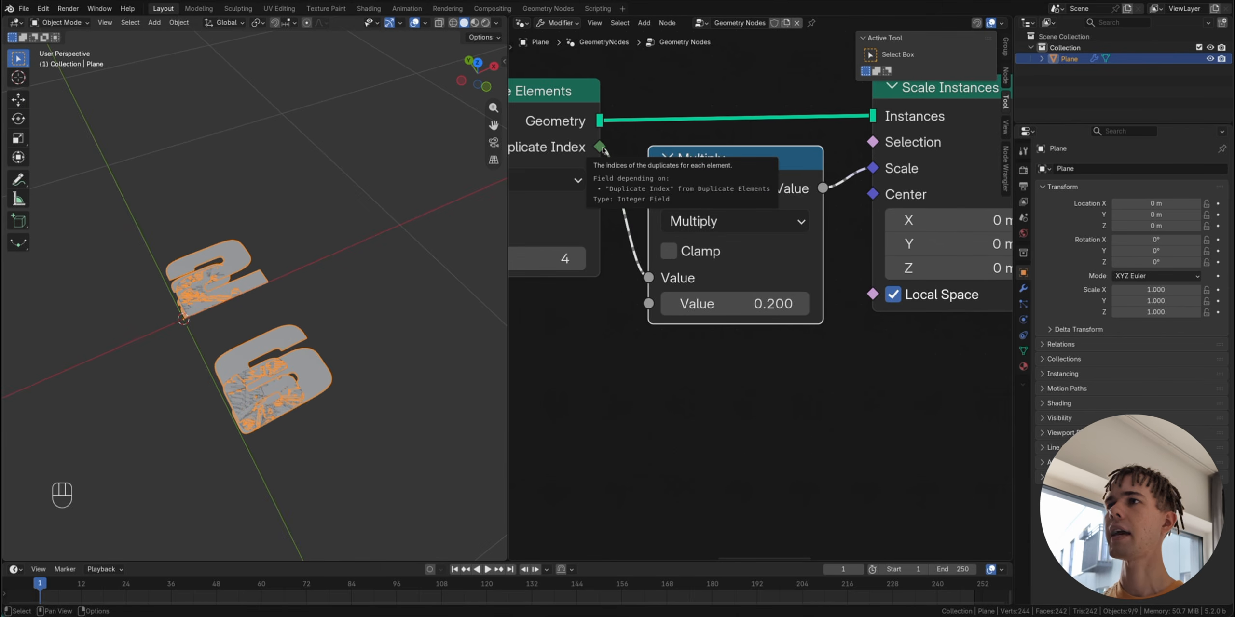
{"action": "middle_click_drag", "start_coordinate": [603, 151], "coordinate": [613, 182]}
{"action": "left_click", "coordinate": [613, 181], "text": "ctrl+shift"}
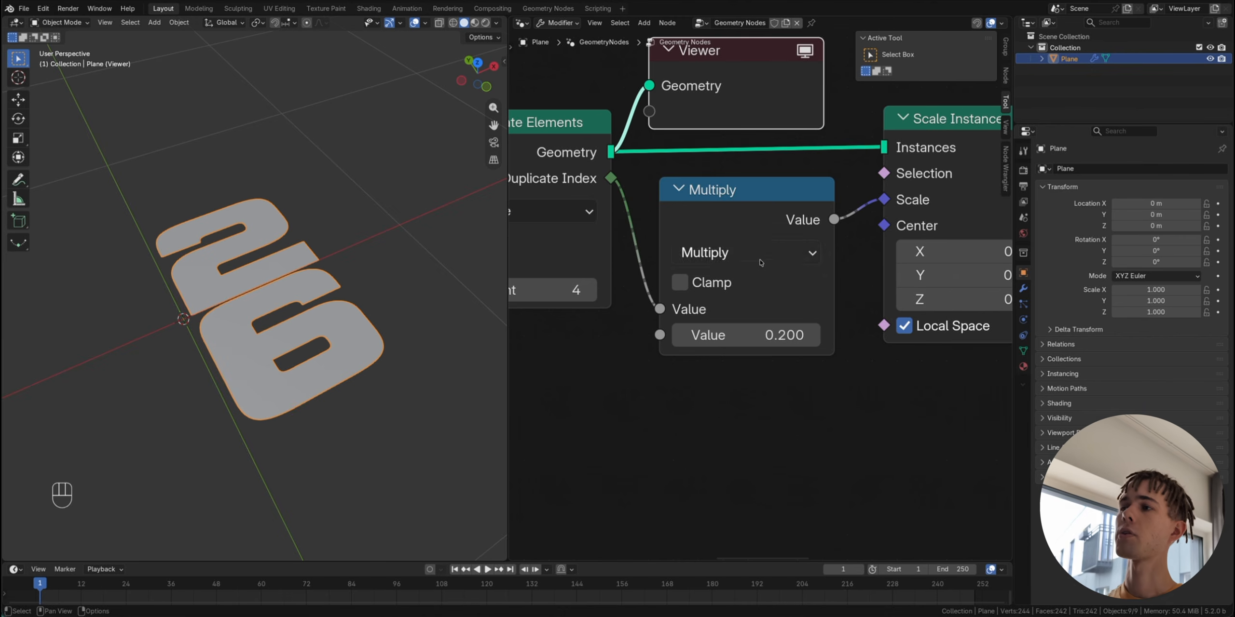
{"action": "scroll", "coordinate": [736, 348], "scroll_direction": "up", "scroll_amount": 1}
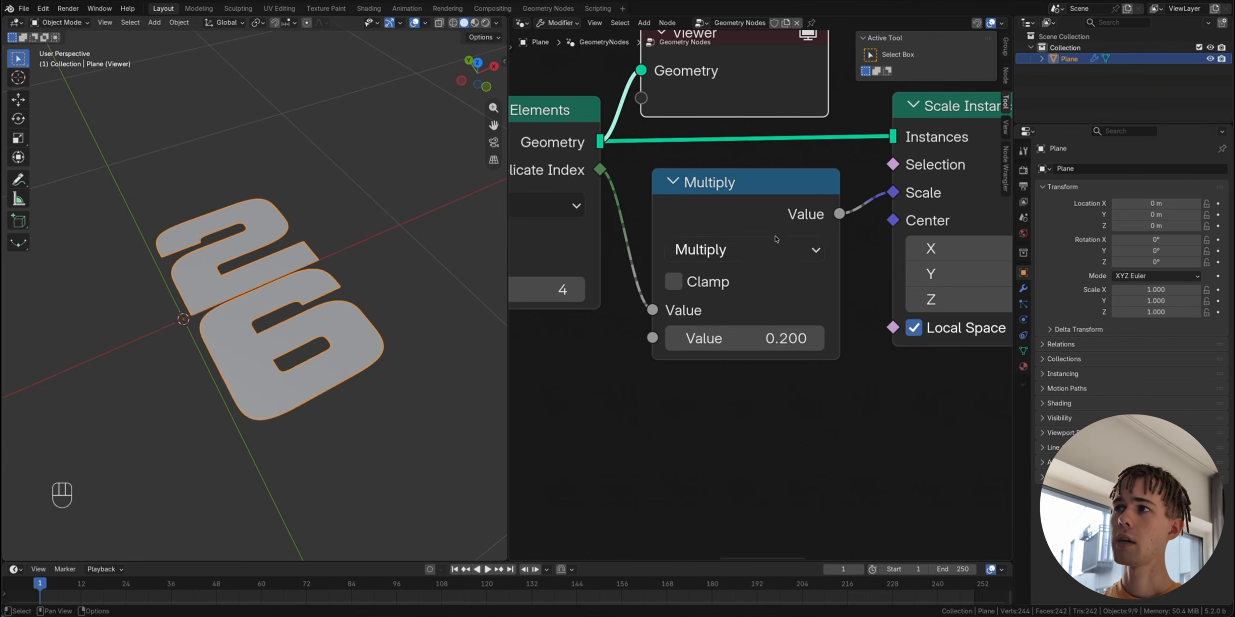
{"action": "left_click", "coordinate": [748, 218]}
{"action": "left_click_drag", "start_coordinate": [755, 215], "coordinate": [753, 214]}
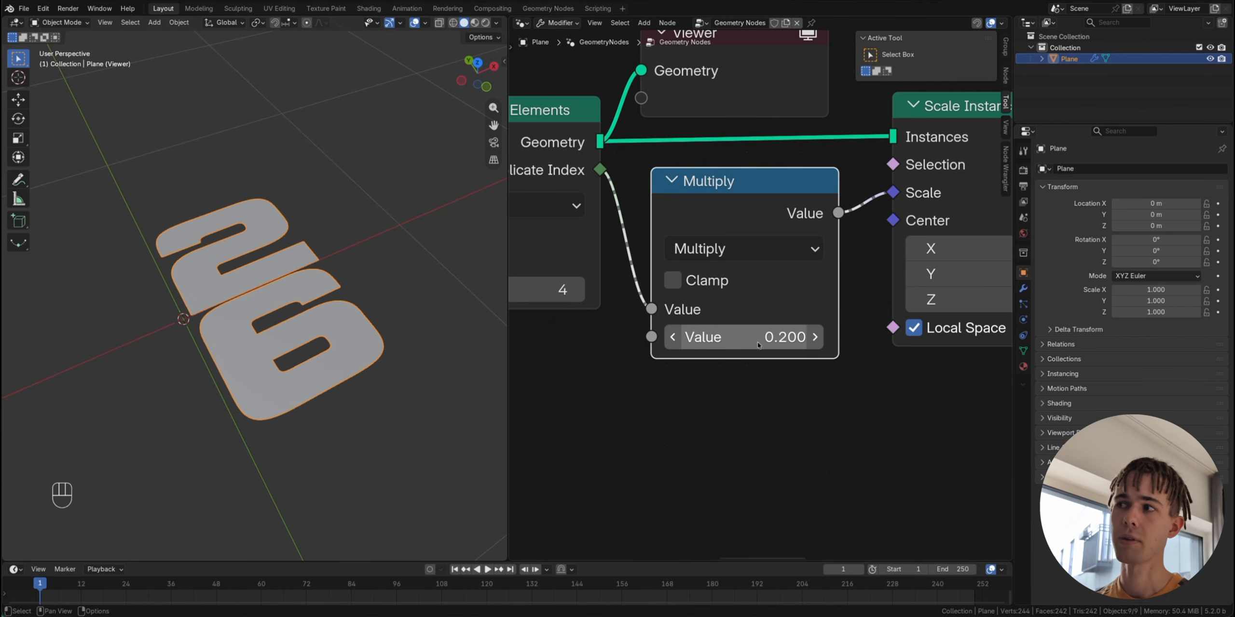
Step: Delete the Viewer node and switch the viewport to the top view of the scaled digits
{"action": "scroll", "coordinate": [713, 241], "scroll_direction": "up", "scroll_amount": 3}
{"action": "left_click", "coordinate": [714, 168]}
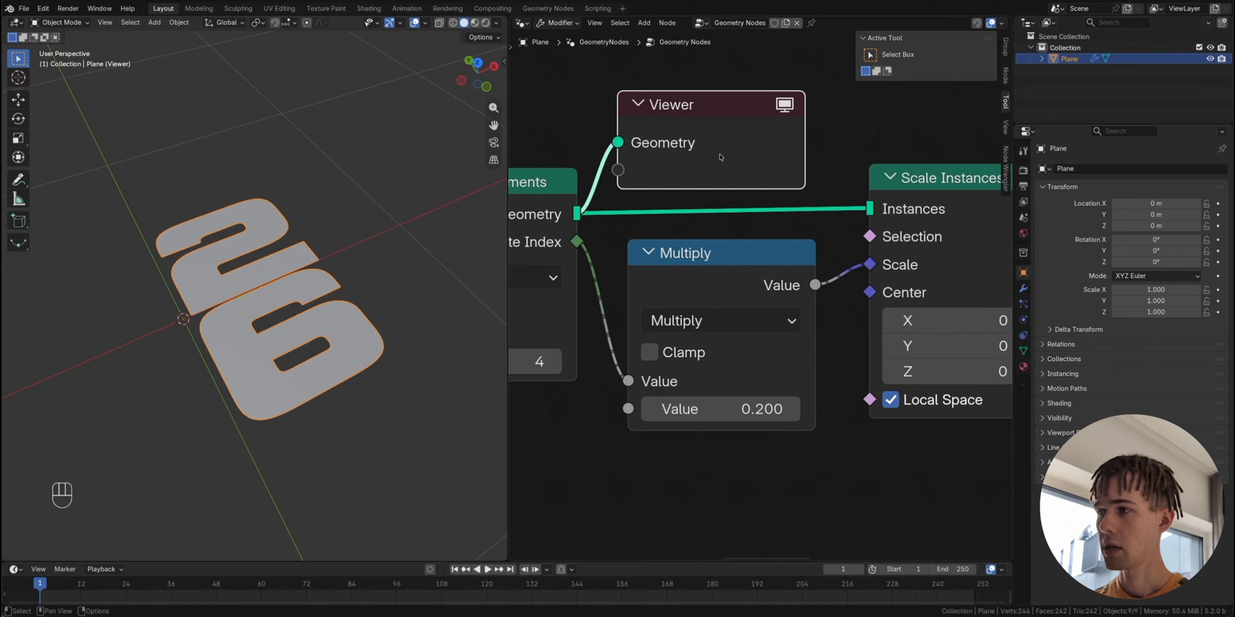
{"action": "key", "text": "super+x"}
{"action": "scroll", "coordinate": [714, 167], "scroll_direction": "down", "scroll_amount": 2}
{"action": "scroll", "coordinate": [714, 168], "scroll_direction": "right", "scroll_amount": 4}
{"action": "scroll", "coordinate": [303, 303], "scroll_direction": "up", "scroll_amount": 3}
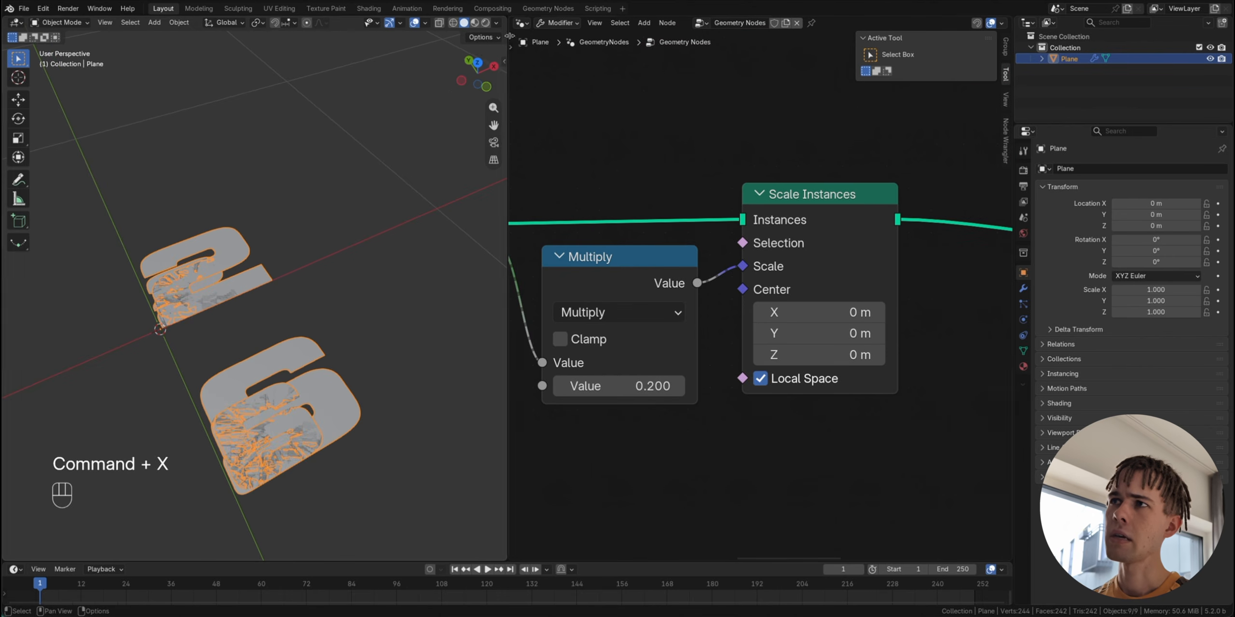
{"action": "left_click", "coordinate": [477, 61]}
{"action": "scroll", "coordinate": [280, 207], "scroll_direction": "down", "scroll_amount": 2, "text": "shift"}
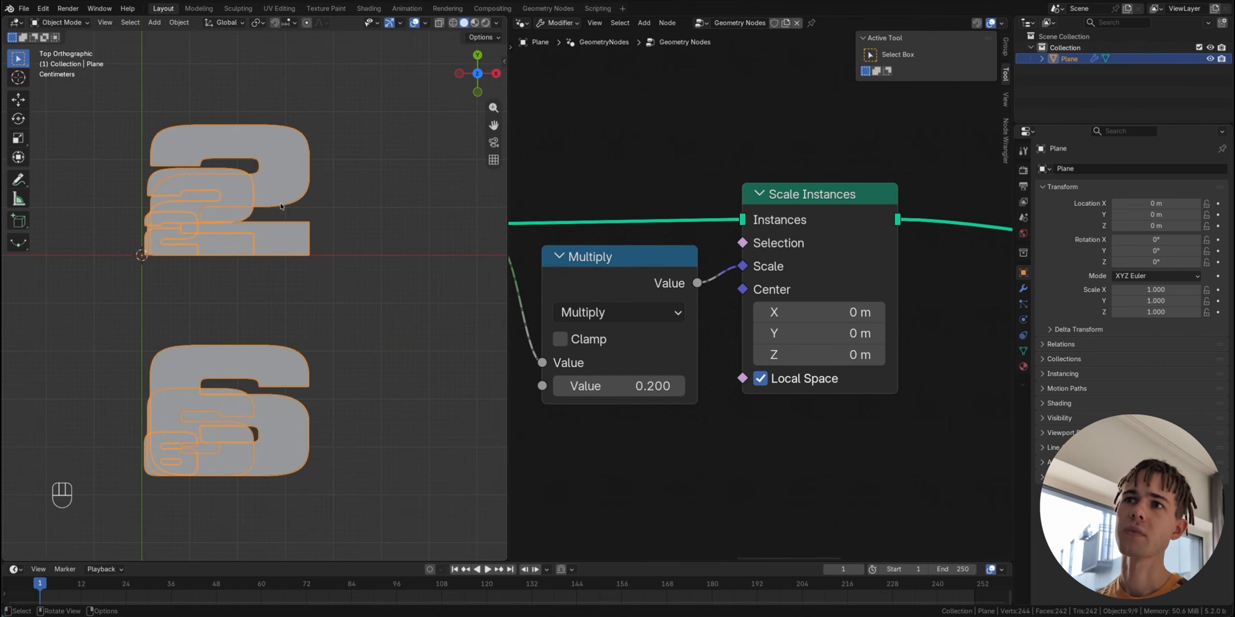
Step: Try raising the Duplicate Elements amount to 7 and lowering it to 3
{"action": "scroll", "coordinate": [627, 314], "scroll_direction": "left", "scroll_amount": 5}
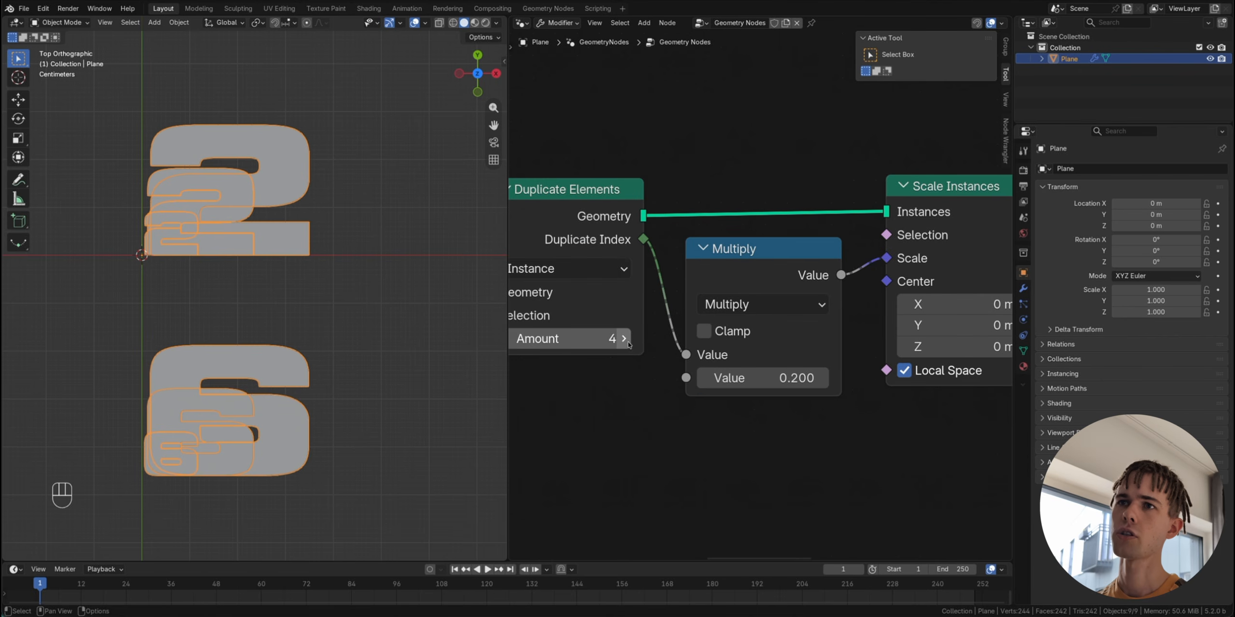
{"action": "left_click", "coordinate": [624, 339]}
{"action": "left_click", "coordinate": [624, 339]}
{"action": "left_click", "coordinate": [624, 339]}
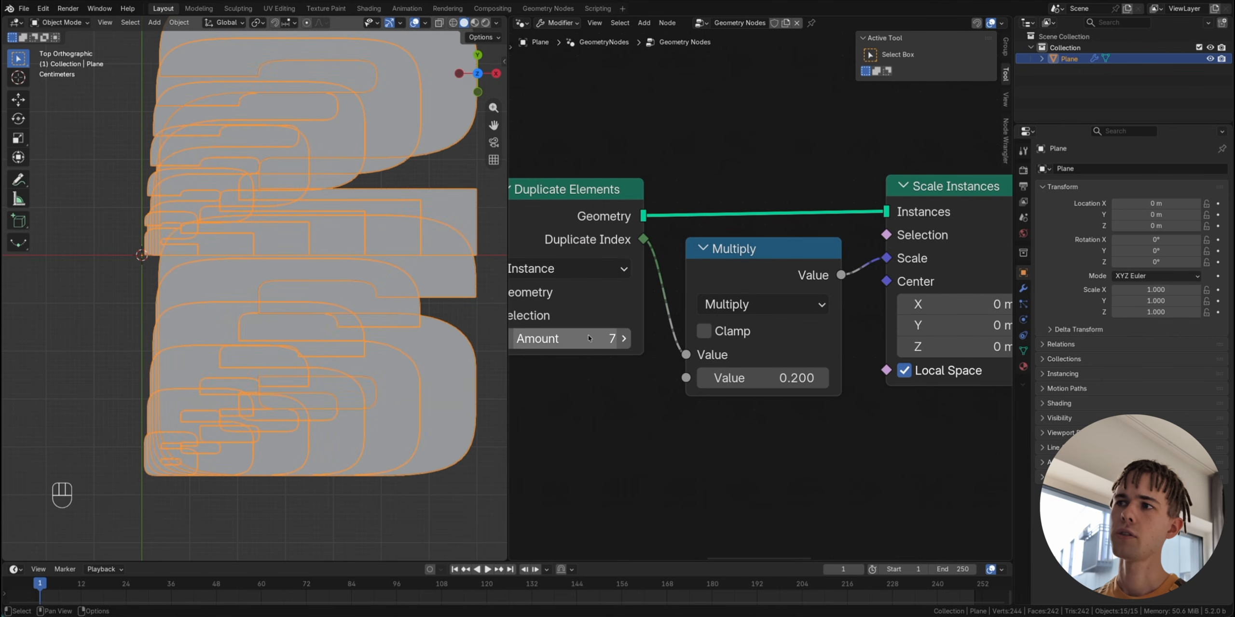
{"action": "scroll", "coordinate": [588, 338], "scroll_direction": "left", "scroll_amount": 4}
{"action": "left_click", "coordinate": [563, 331]}
{"action": "left_click", "coordinate": [564, 332]}
{"action": "left_click", "coordinate": [564, 332]}
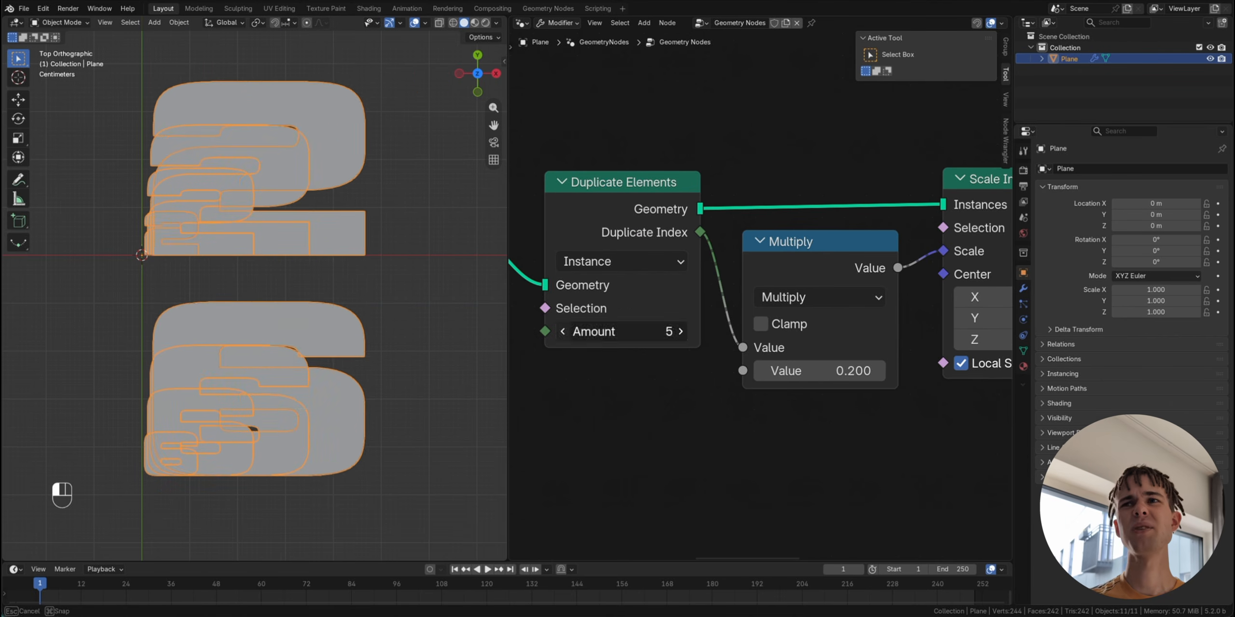
{"action": "left_click", "coordinate": [563, 331]}
{"action": "scroll", "coordinate": [838, 398], "scroll_direction": "right", "scroll_amount": 4}
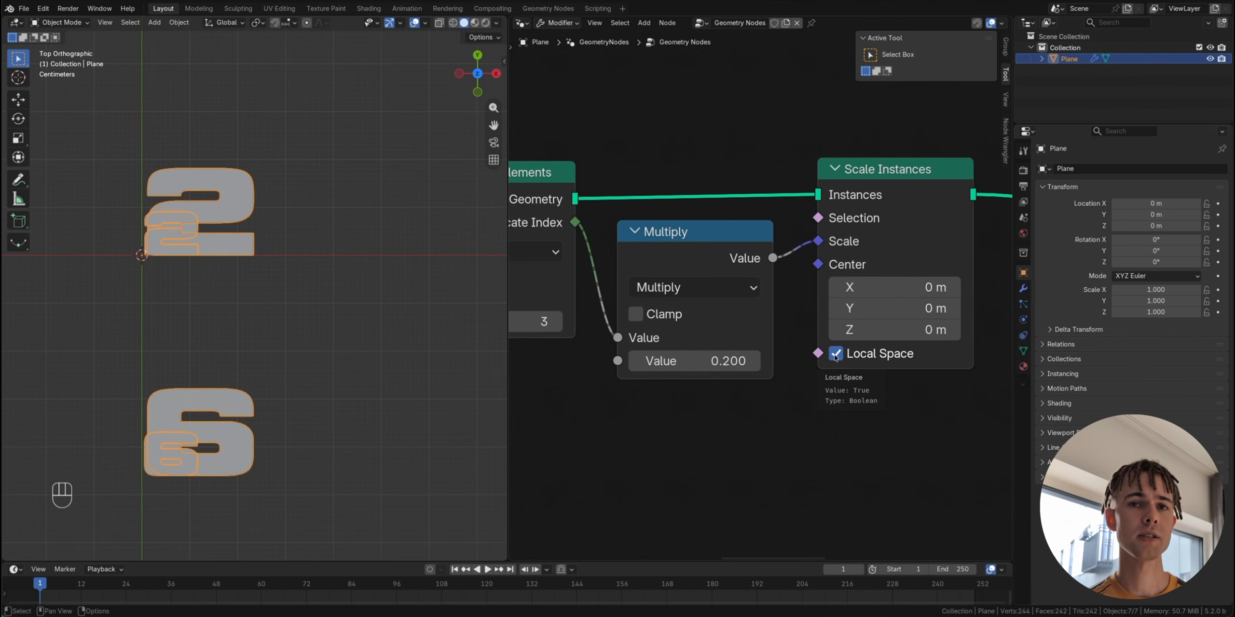
Step: Examine the String to Curves nodes, check the font name of the 2, and return to the Scale Instances node
{"action": "scroll", "coordinate": [834, 357], "scroll_direction": "left", "scroll_amount": 15}
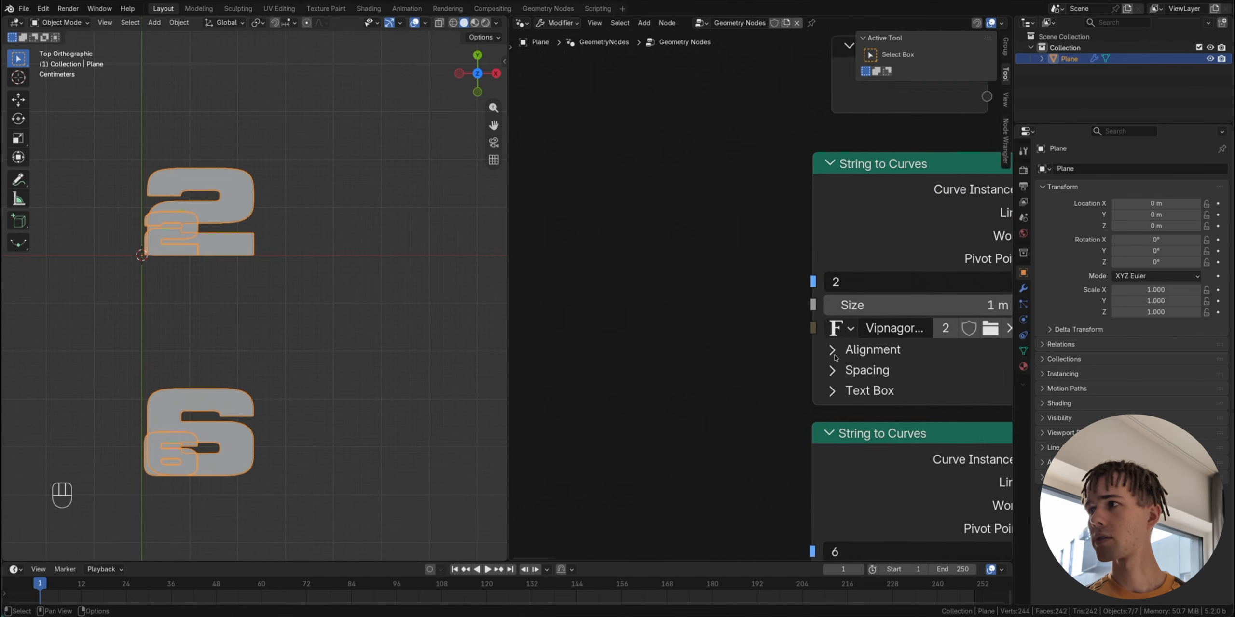
{"action": "scroll", "coordinate": [834, 357], "scroll_direction": "right", "scroll_amount": 5}
{"action": "scroll", "coordinate": [835, 358], "scroll_direction": "left", "scroll_amount": 1}
{"action": "left_click", "coordinate": [642, 262]}
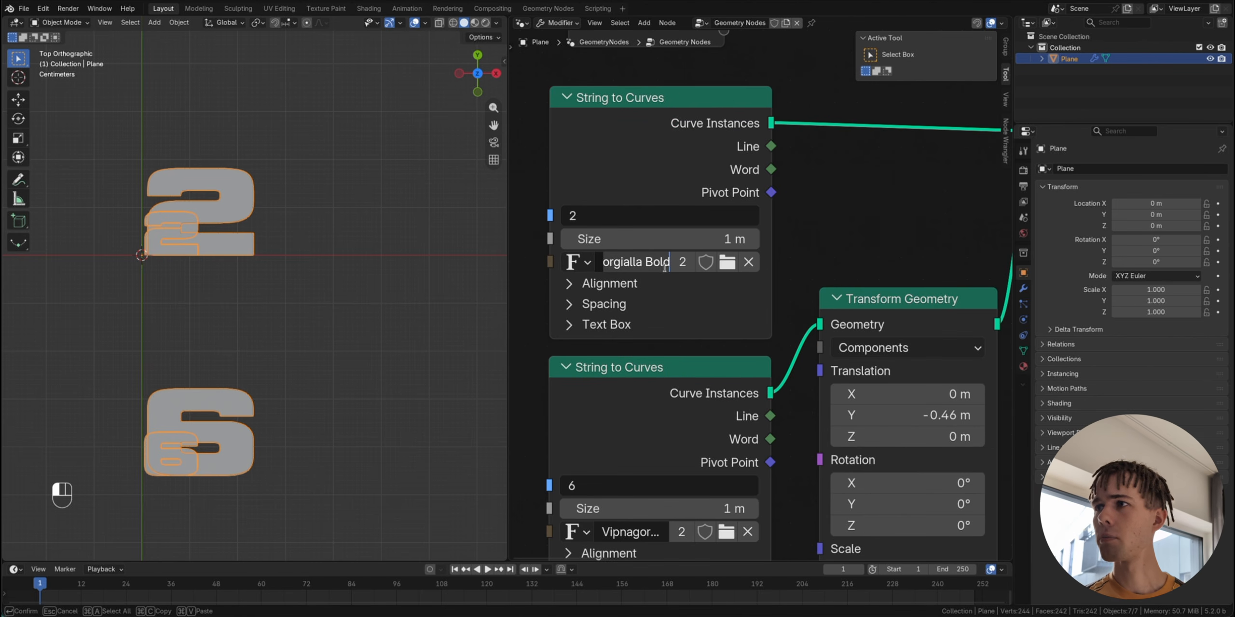
{"action": "left_click", "coordinate": [852, 233]}
{"action": "scroll", "coordinate": [852, 234], "scroll_direction": "right", "scroll_amount": 15}
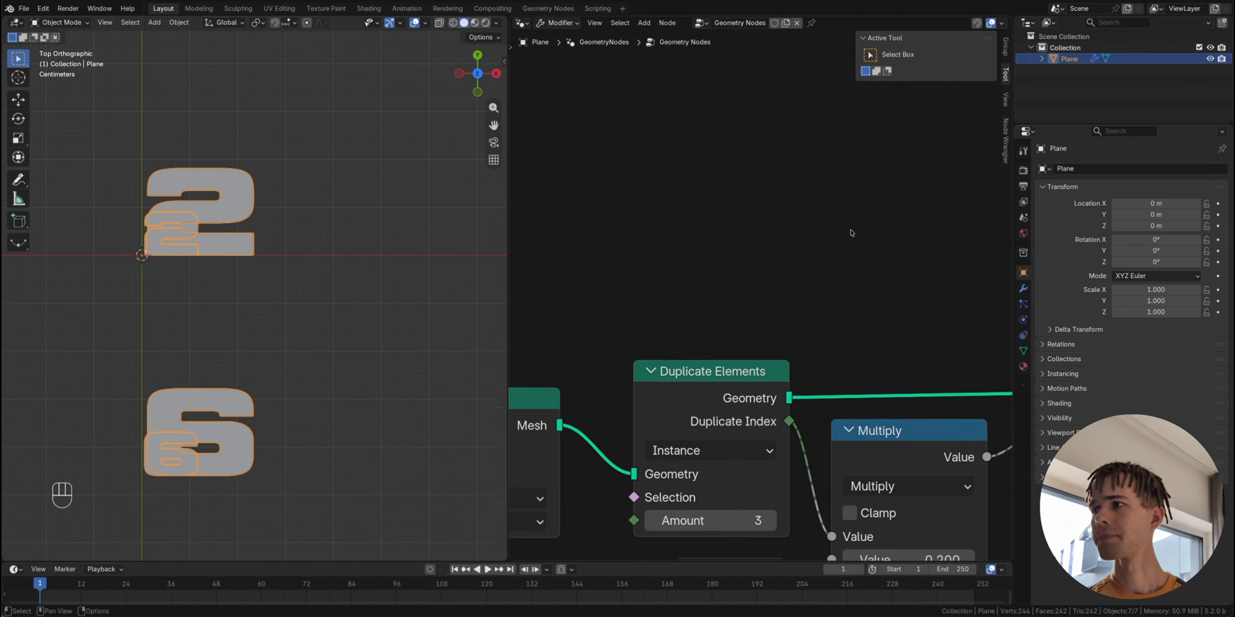
{"action": "scroll", "coordinate": [851, 233], "scroll_direction": "down", "scroll_amount": 5}
{"action": "scroll", "coordinate": [852, 234], "scroll_direction": "left", "scroll_amount": 2}
{"action": "scroll", "coordinate": [852, 234], "scroll_direction": "up", "scroll_amount": 1}
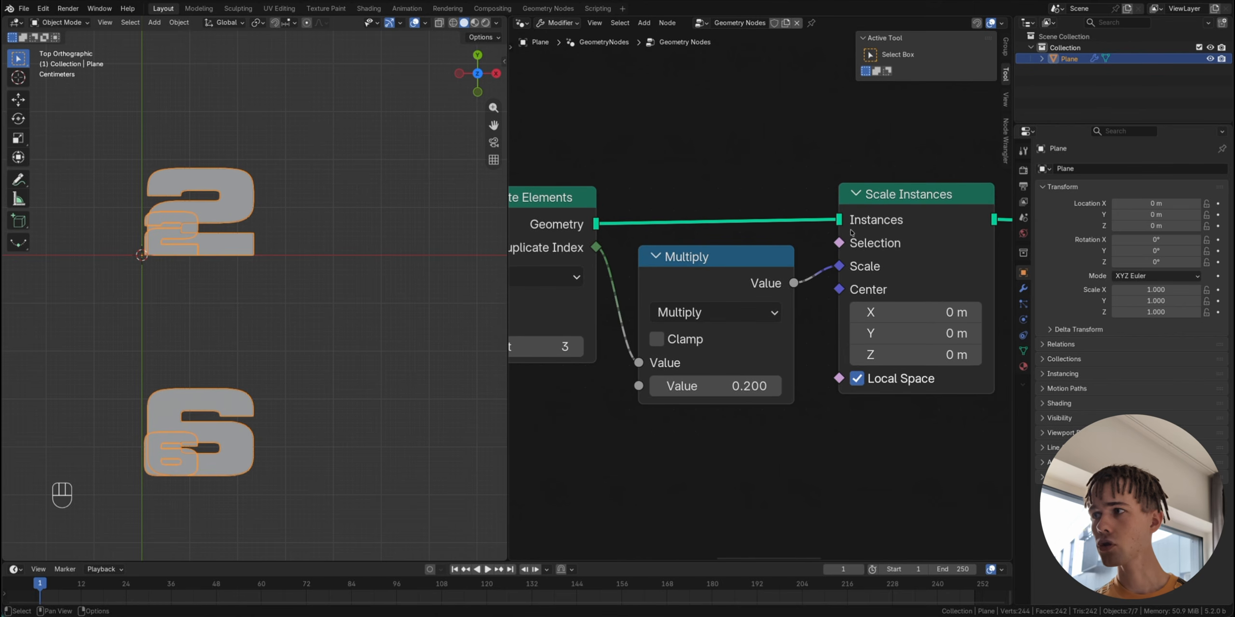
Step: Set the Duplicate Elements amount to 5 and turn off Local Space on the Scale Instances node
{"action": "left_click", "coordinate": [858, 380]}
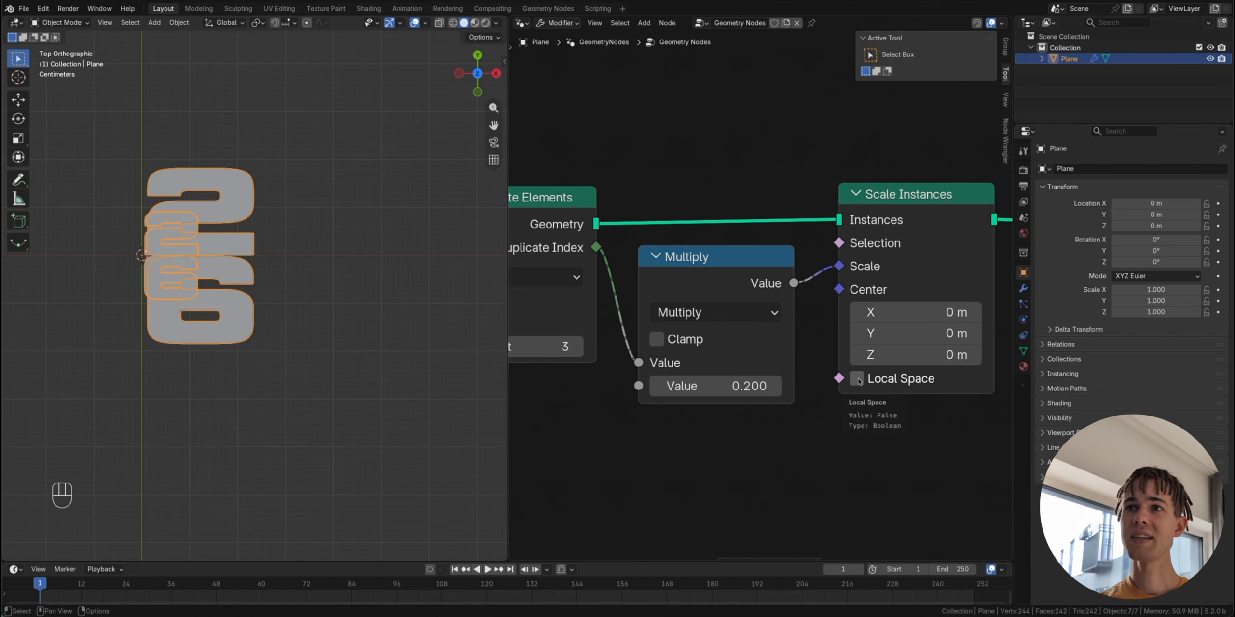
{"action": "left_click", "coordinate": [857, 381]}
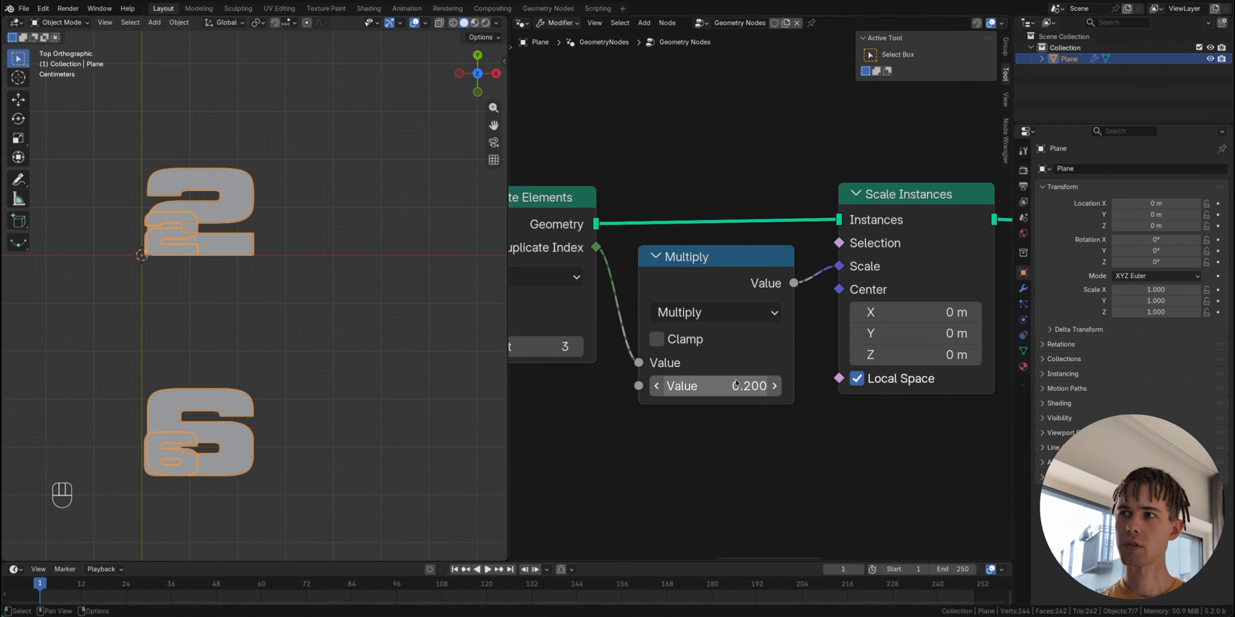
{"action": "middle_click_drag", "start_coordinate": [571, 361], "coordinate": [642, 356]}
{"action": "mouse_move", "coordinate": [641, 356]}
{"action": "left_mouse_down"}
{"action": "mouse_move", "coordinate": [714, 355]}
{"action": "mouse_move", "coordinate": [603, 355]}
{"action": "mouse_move", "coordinate": [646, 355]}
{"action": "left_mouse_up"}
{"action": "left_click", "coordinate": [933, 377]}
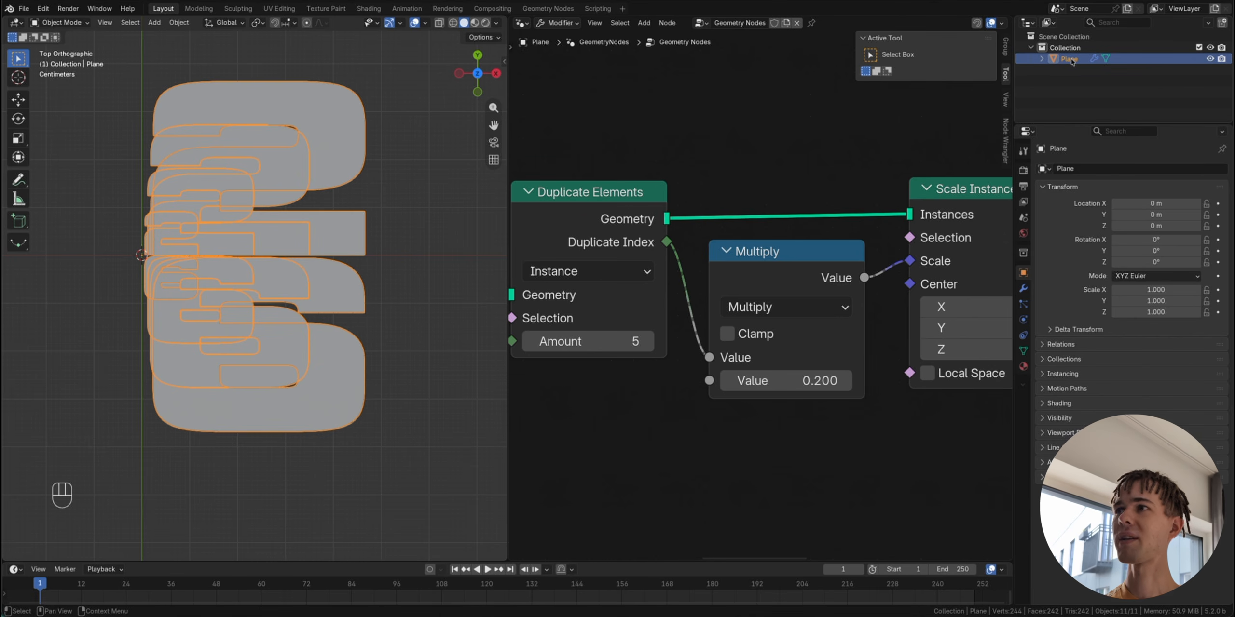
Step: Compare the stacked digits with the World Cup 2026 reference image in the Modeling workspace and return to the Layout workspace
{"action": "key", "text": "g"}
{"action": "right_click", "coordinate": [116, 304]}
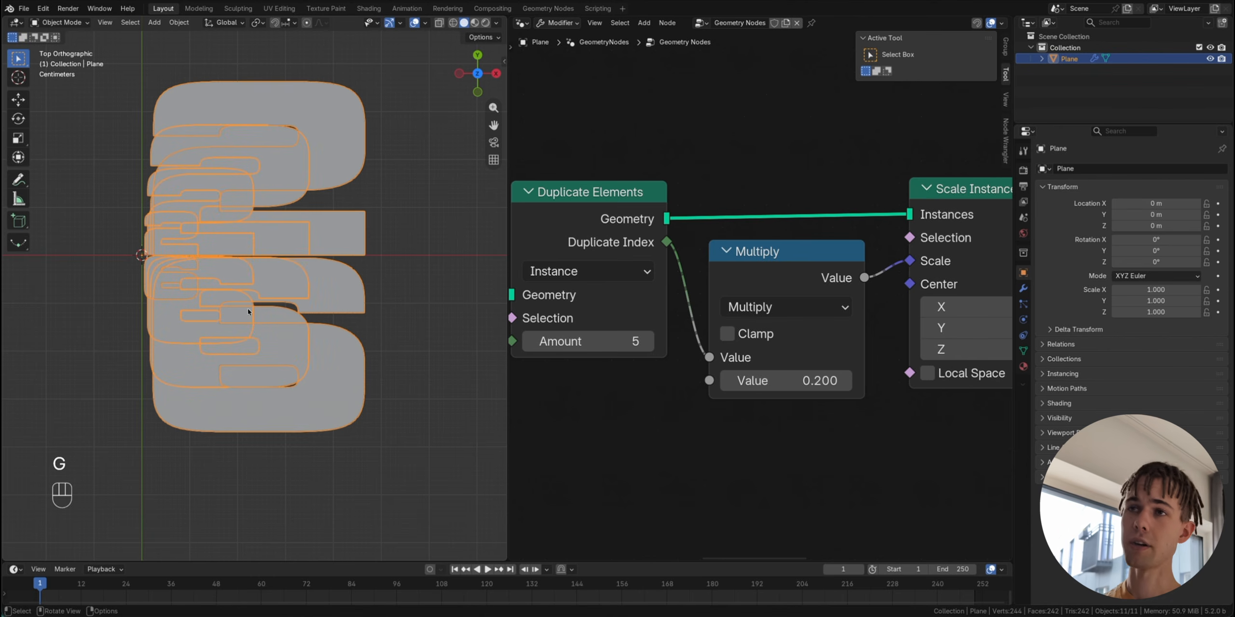
{"action": "scroll", "coordinate": [648, 352], "scroll_direction": "down", "scroll_amount": 2}
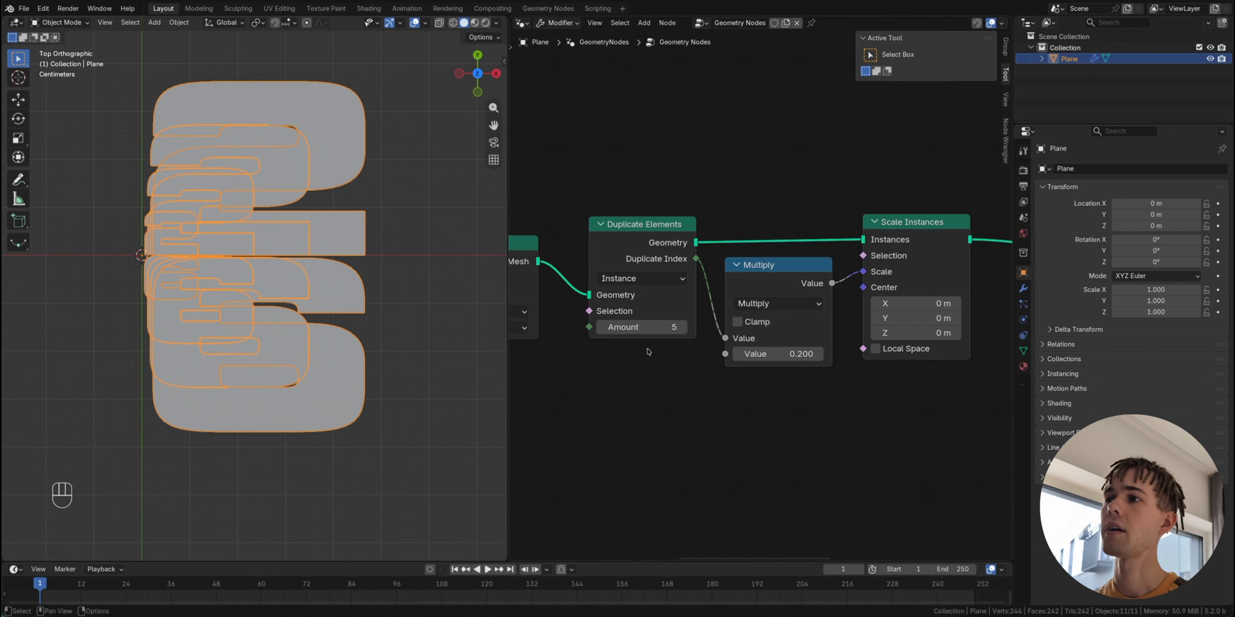
{"action": "mouse_move", "coordinate": [642, 327]}
{"action": "left_mouse_down"}
{"action": "mouse_move", "coordinate": [699, 327]}
{"action": "mouse_move", "coordinate": [637, 327]}
{"action": "left_mouse_up"}
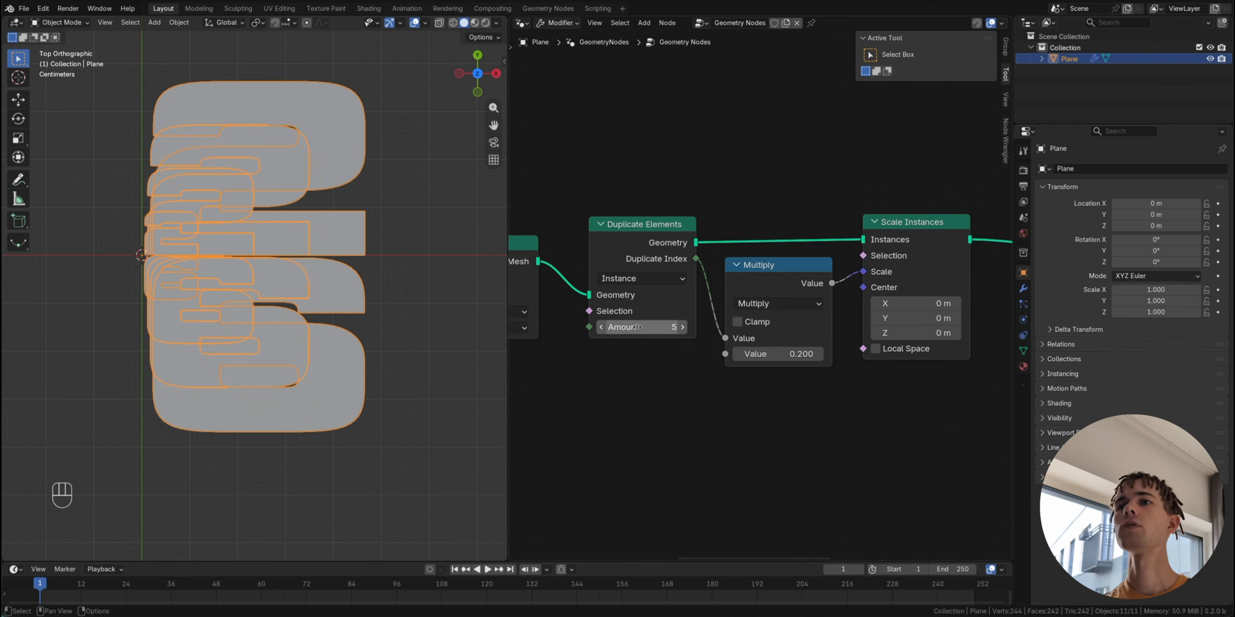
{"action": "left_click", "coordinate": [199, 8]}
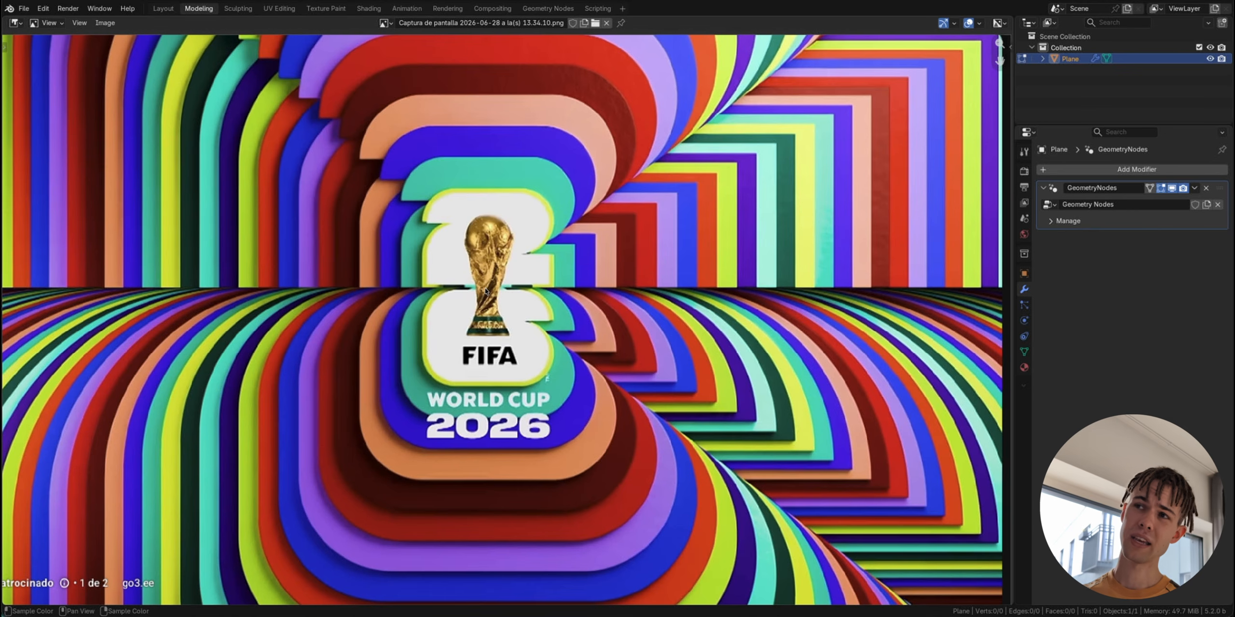
{"action": "left_click", "coordinate": [163, 9]}
Step: Preview the 2's curves through a Viewer node and set that String to Curves node's horizontal alignment to Center
{"action": "middle_click_drag", "start_coordinate": [530, 270], "coordinate": [791, 271]}
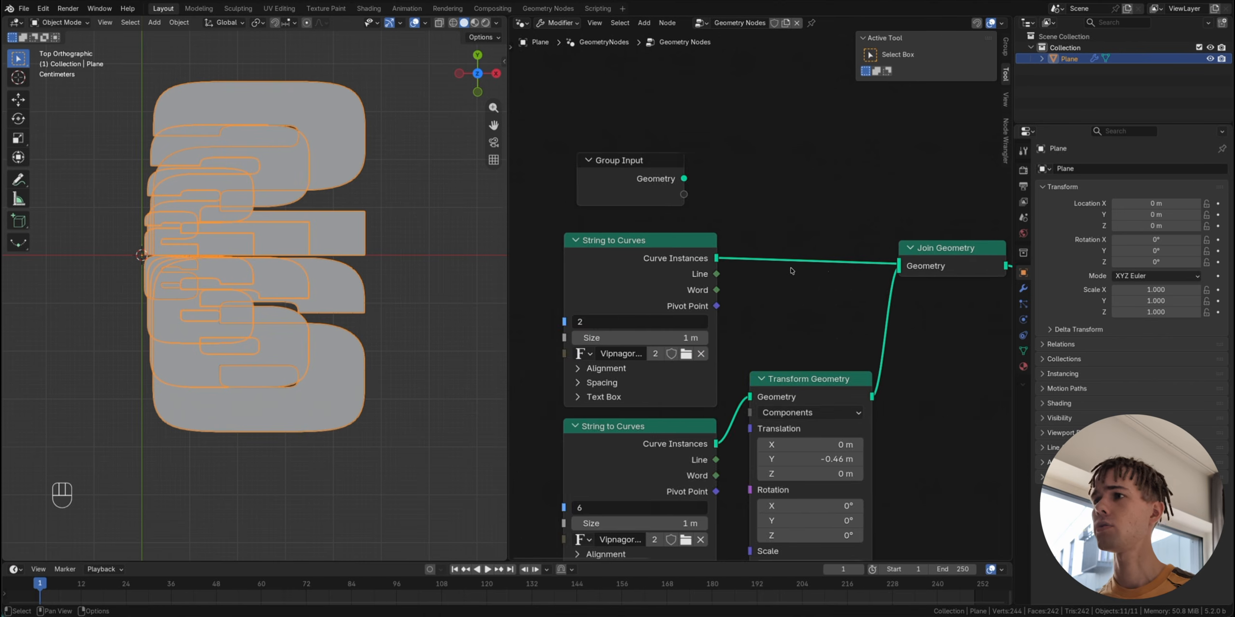
{"action": "scroll", "coordinate": [791, 271], "scroll_direction": "down", "scroll_amount": 4}
{"action": "scroll", "coordinate": [791, 271], "scroll_direction": "up", "scroll_amount": 3}
{"action": "scroll", "coordinate": [728, 296], "scroll_direction": "up", "scroll_amount": 2}
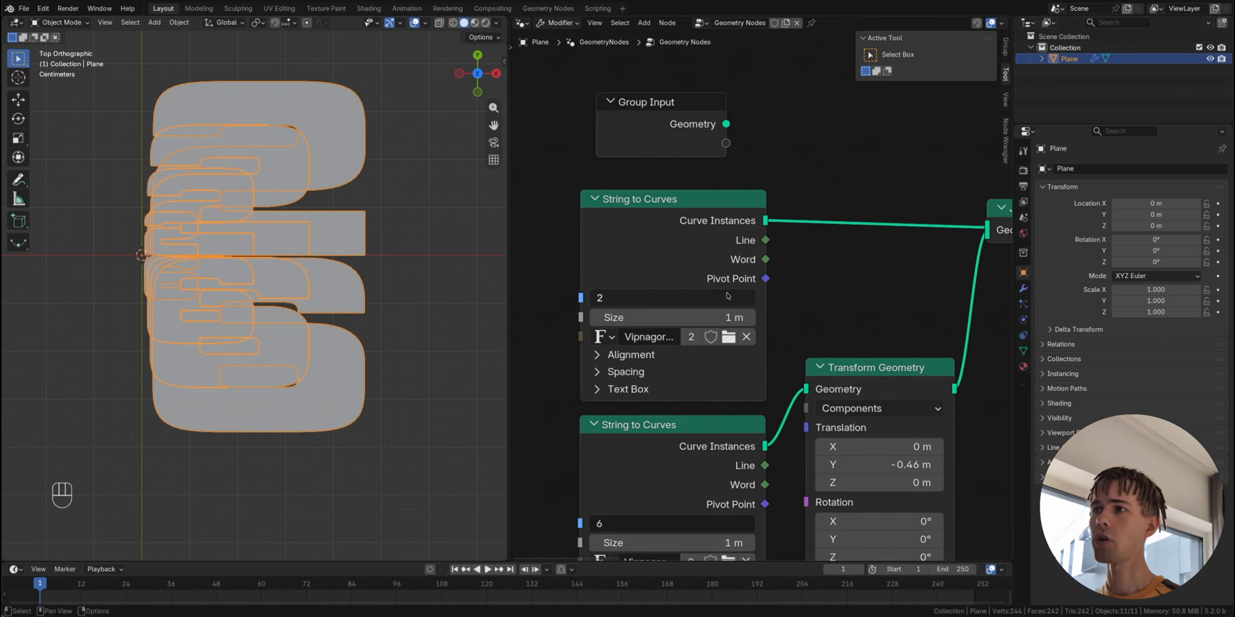
{"action": "middle_click_drag", "start_coordinate": [728, 296], "coordinate": [759, 278]}
{"action": "left_click", "coordinate": [646, 338]}
{"action": "middle_click_drag", "start_coordinate": [647, 337], "coordinate": [640, 329]}
{"action": "left_click", "coordinate": [645, 350]}
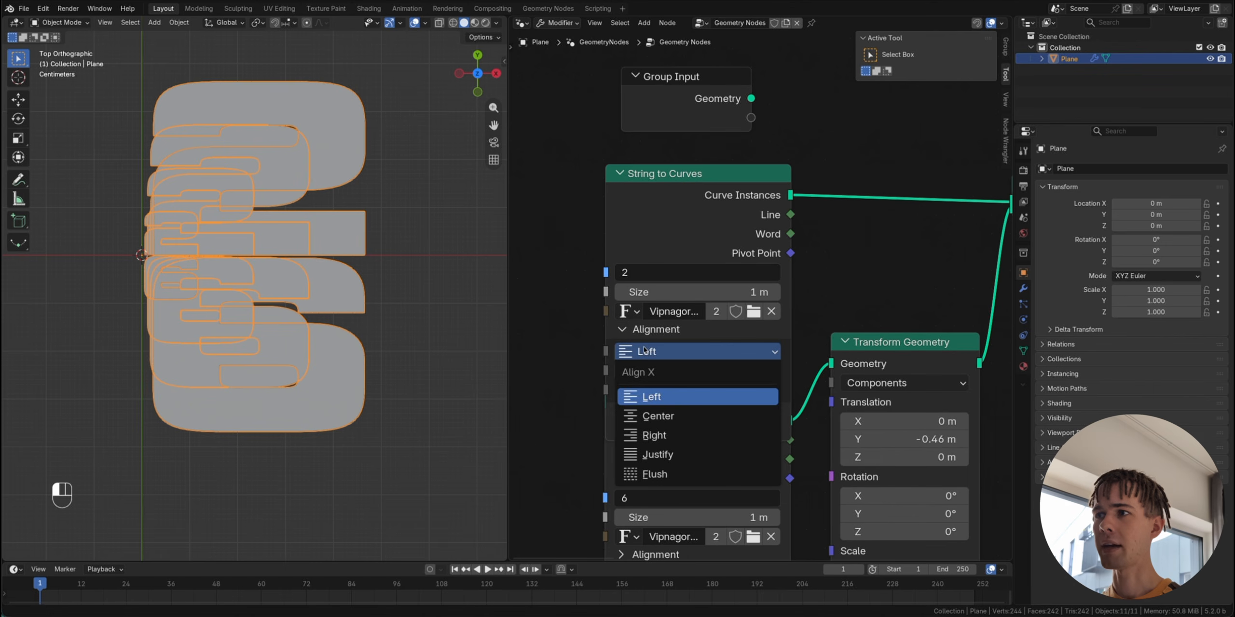
{"action": "left_click", "coordinate": [694, 208], "text": "ctrl+shift"}
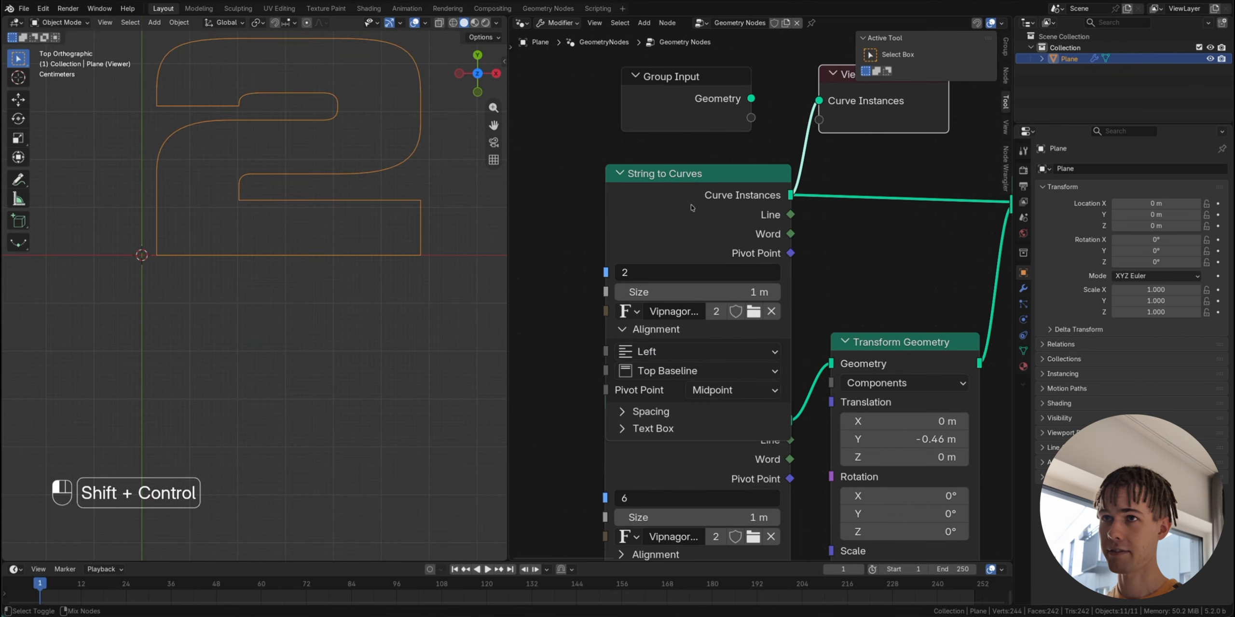
{"action": "left_click", "coordinate": [648, 351]}
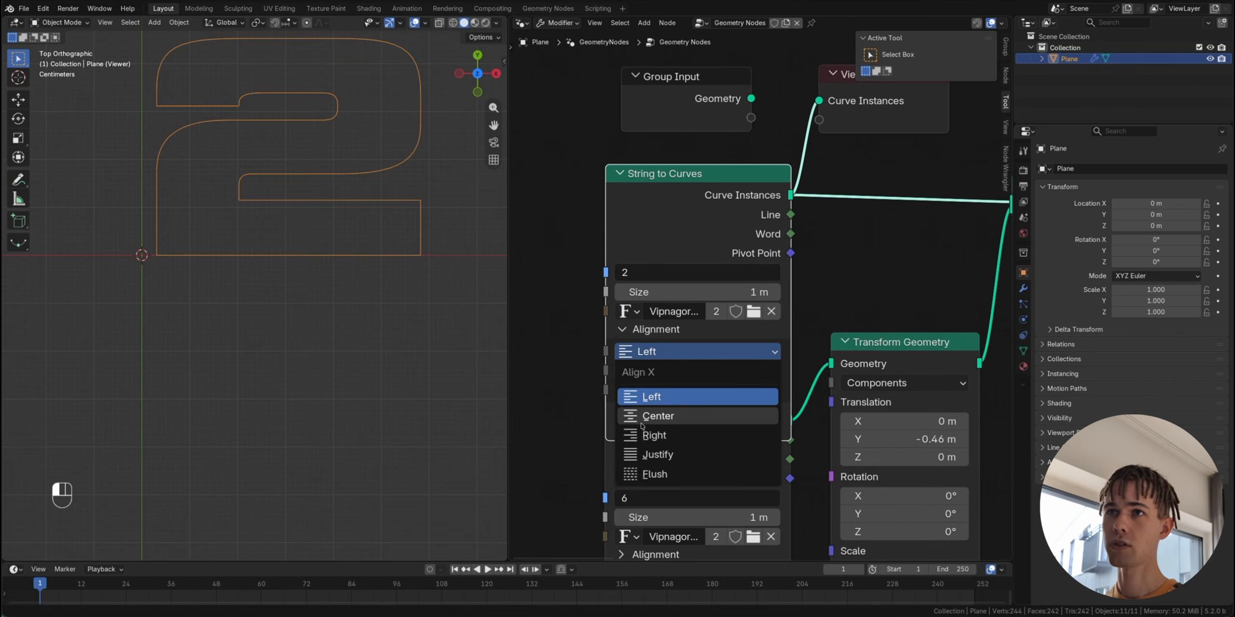
{"action": "left_click", "coordinate": [656, 413]}
{"action": "middle_click_drag", "start_coordinate": [34, 118], "coordinate": [100, 164], "text": "shift"}
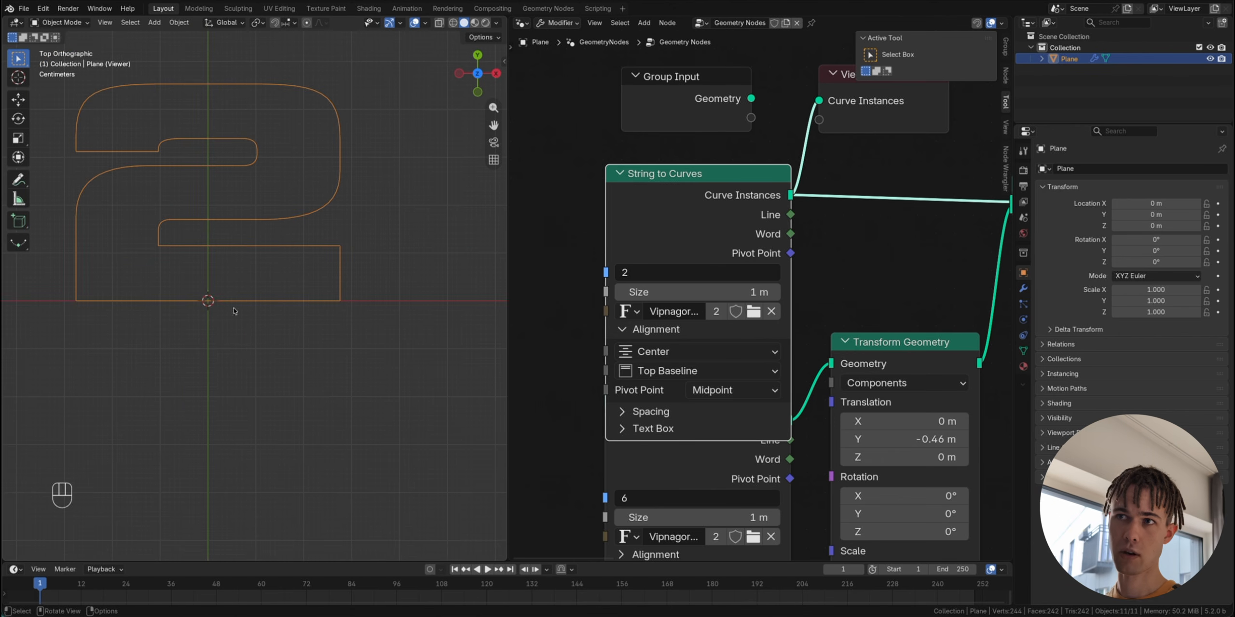
Step: Set the horizontal alignment of the 6's String to Curves node to Center, and delete the Viewer node
{"action": "middle_click_drag", "start_coordinate": [687, 267], "coordinate": [683, 200]}
{"action": "left_click", "coordinate": [675, 385]}
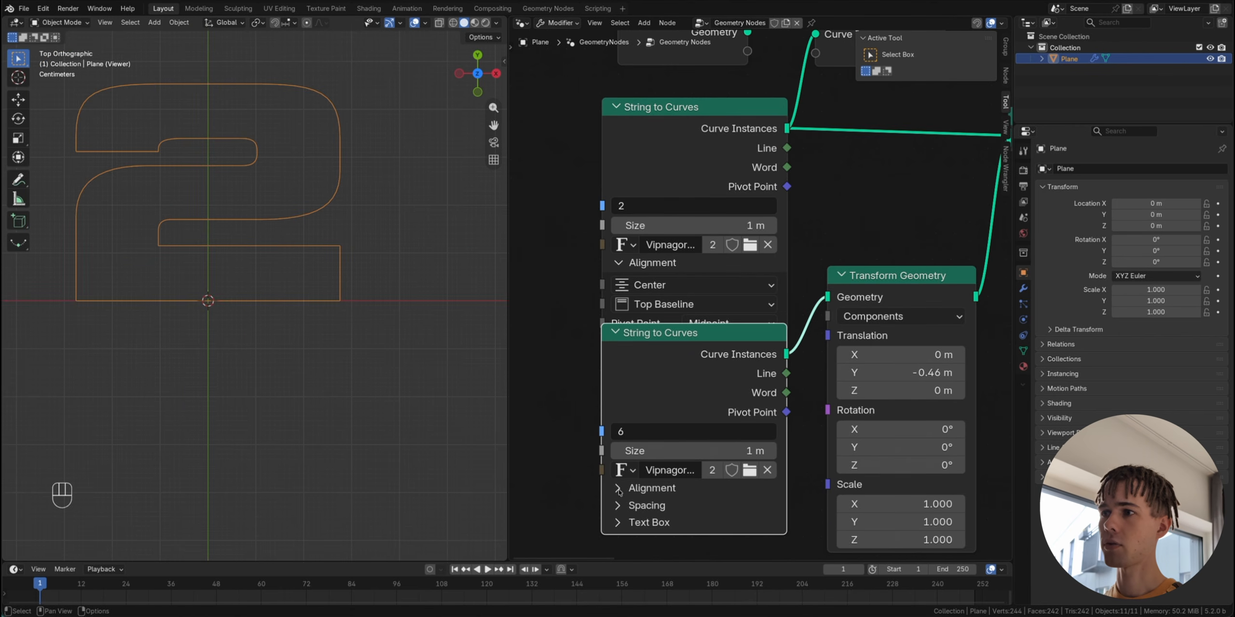
{"action": "left_click", "coordinate": [617, 489]}
{"action": "left_click", "coordinate": [652, 514]}
{"action": "left_click", "coordinate": [650, 433]}
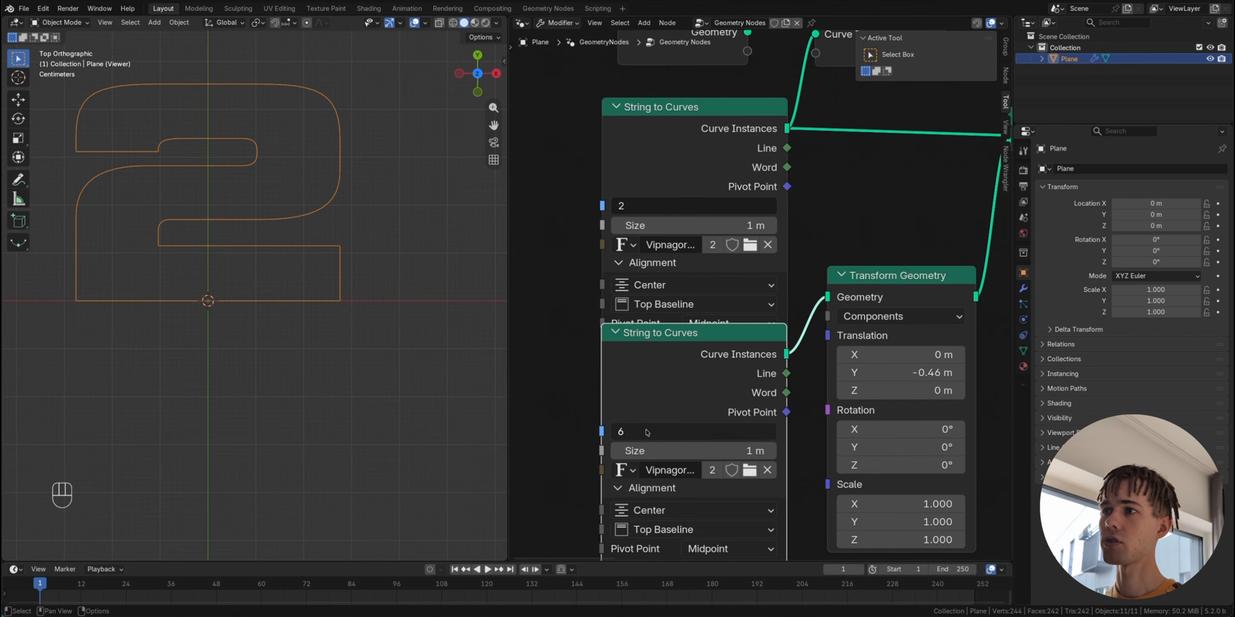
{"action": "left_click", "coordinate": [618, 488]}
{"action": "left_click", "coordinate": [618, 263]}
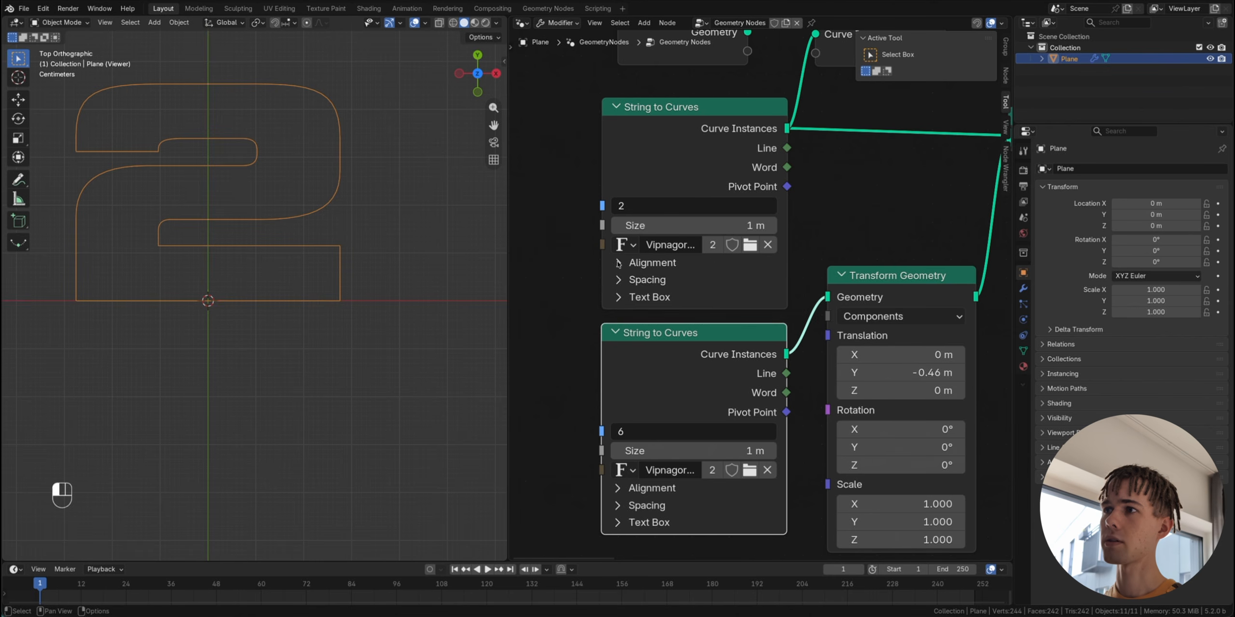
{"action": "middle_click_drag", "start_coordinate": [881, 53], "coordinate": [787, 144]}
{"action": "key", "text": "super+x"}
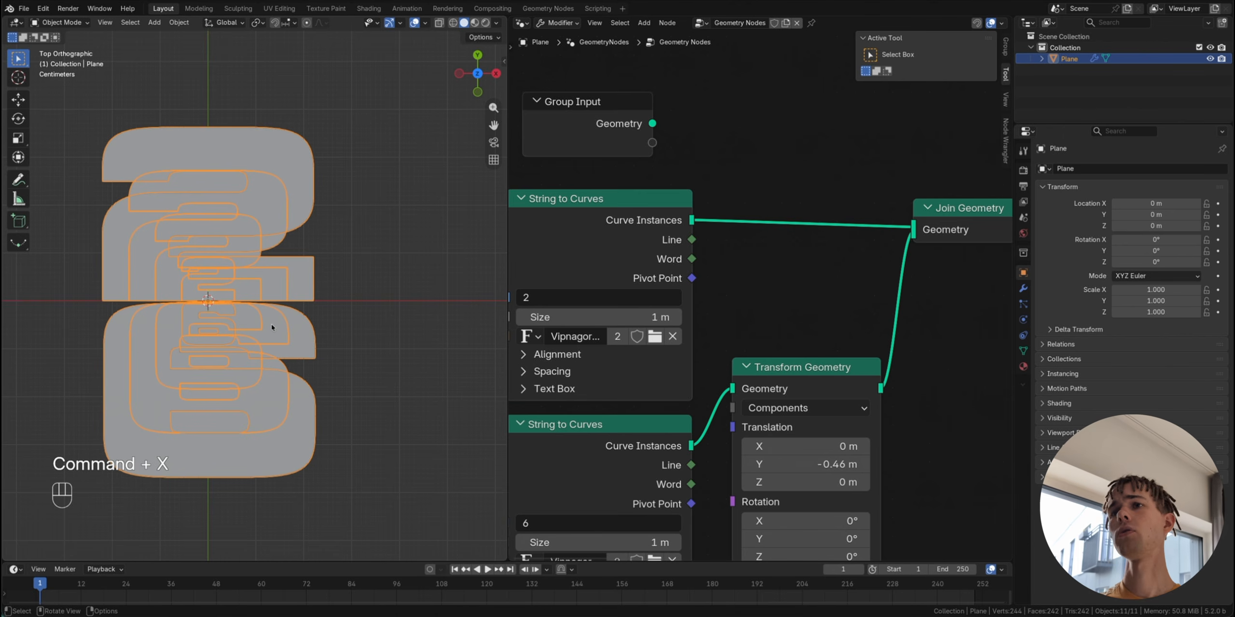
Step: Deselect the plane, try 9 duplicates, and set the Duplicate Elements amount to 6
{"action": "scroll", "coordinate": [720, 334], "scroll_direction": "right", "scroll_amount": 10}
{"action": "scroll", "coordinate": [721, 334], "scroll_direction": "down", "scroll_amount": 3}
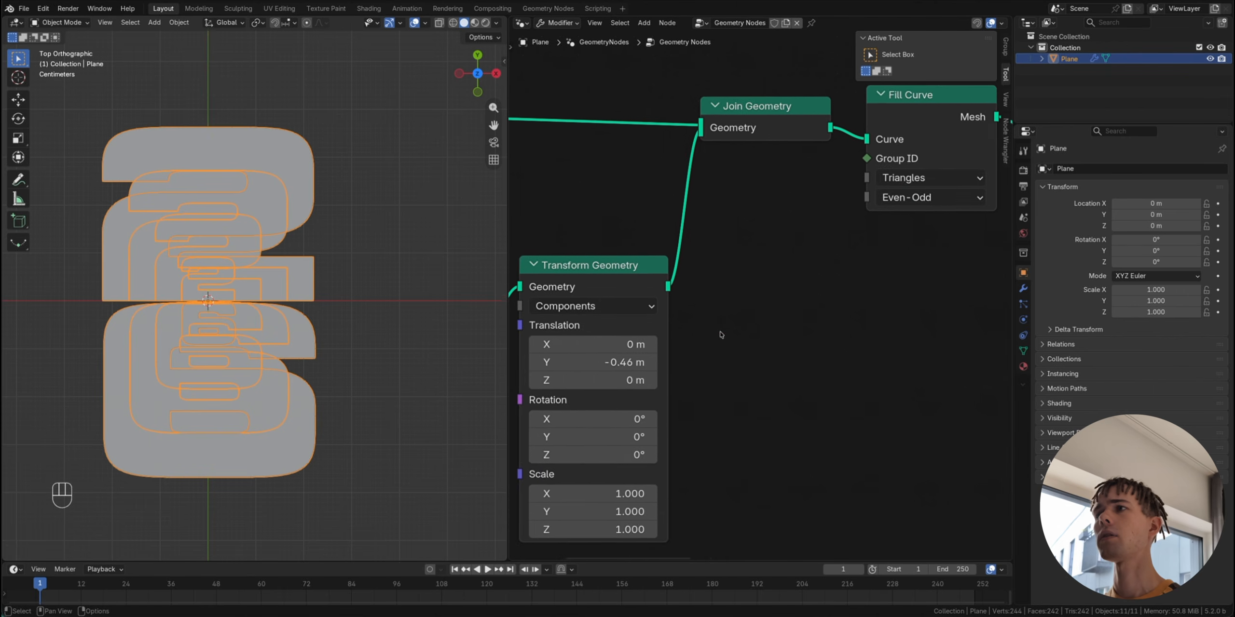
{"action": "scroll", "coordinate": [721, 334], "scroll_direction": "right", "scroll_amount": 10}
{"action": "scroll", "coordinate": [721, 334], "scroll_direction": "up", "scroll_amount": 1}
{"action": "left_click_drag", "start_coordinate": [642, 267], "coordinate": [668, 267]}
{"action": "left_click", "coordinate": [453, 348]}
{"action": "scroll", "coordinate": [447, 348], "scroll_direction": "down", "scroll_amount": 5}
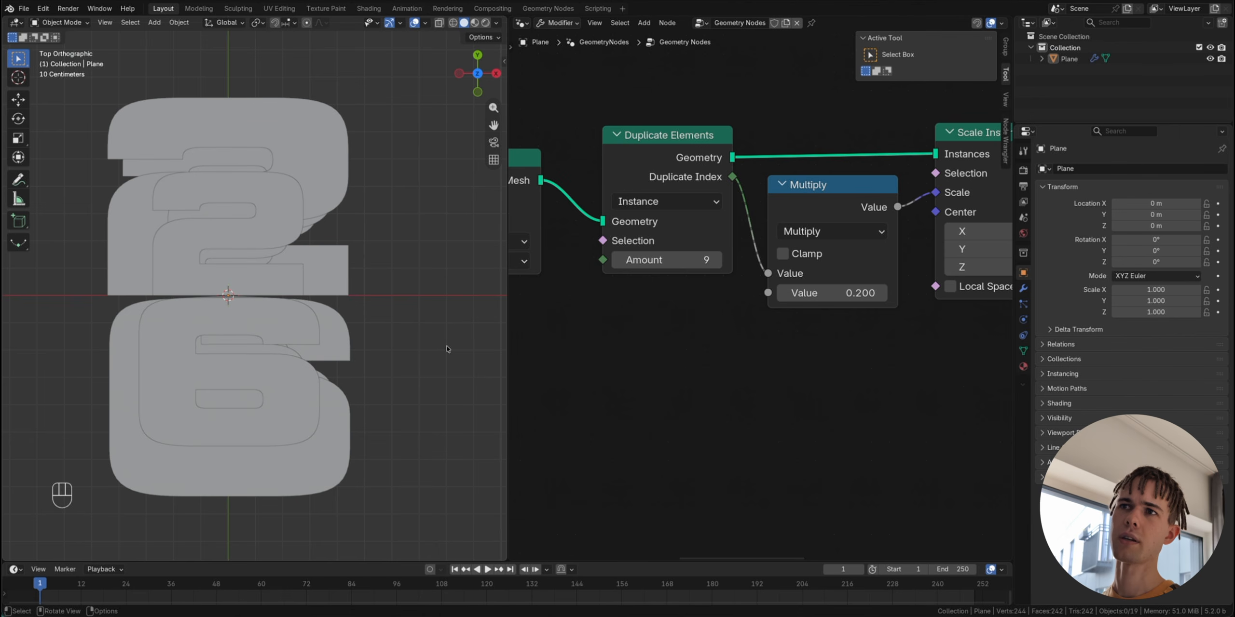
{"action": "left_click_drag", "start_coordinate": [631, 263], "coordinate": [611, 263]}
{"action": "middle_click_drag", "start_coordinate": [340, 367], "coordinate": [351, 332]}
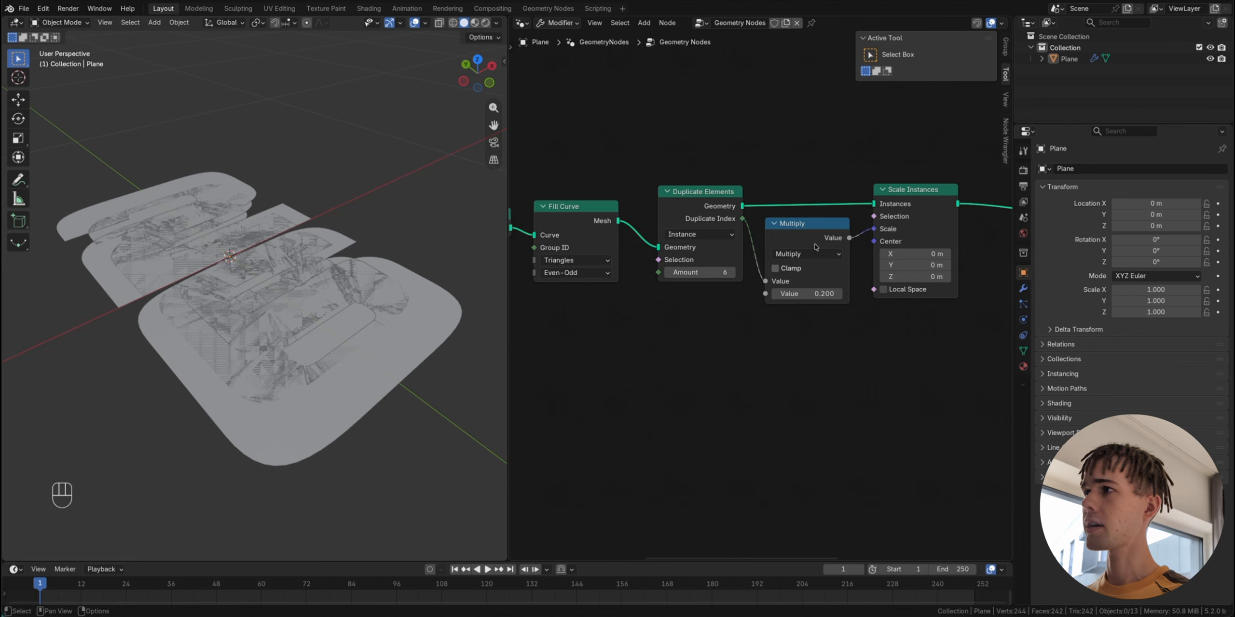
Step: Insert a Translate Instances node after Scale Instances and turn off its Local Space option
{"action": "scroll", "coordinate": [815, 247], "scroll_direction": "right", "scroll_amount": 5}
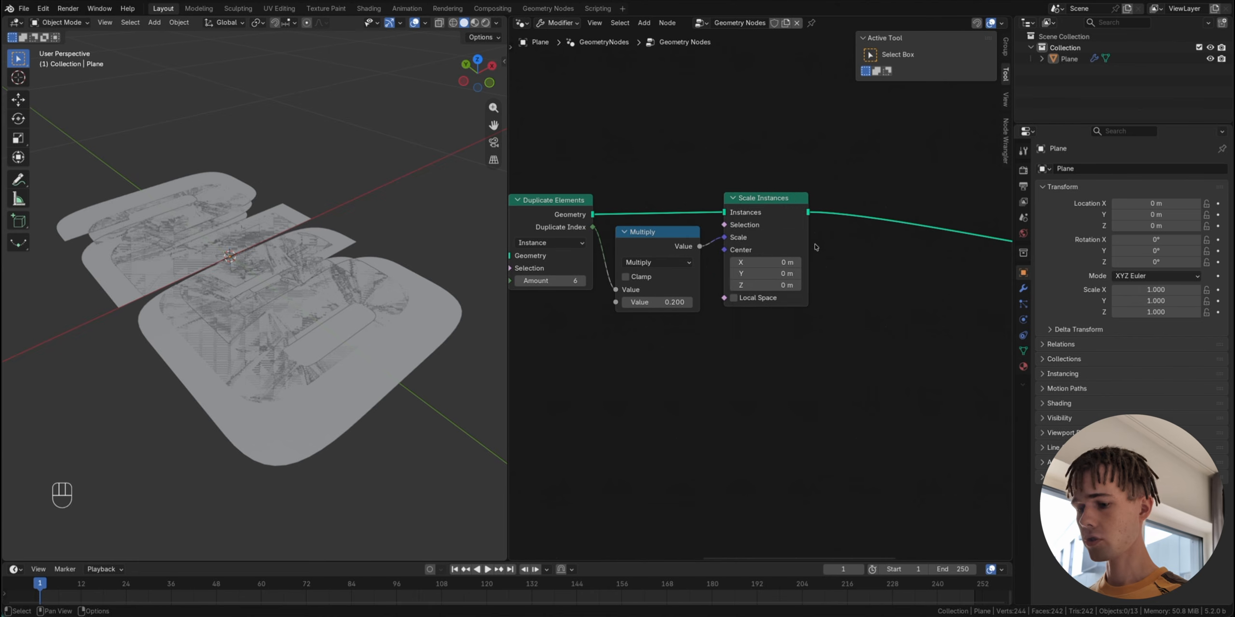
{"action": "key", "text": "shift+a"}
{"action": "type", "text": "translate"}
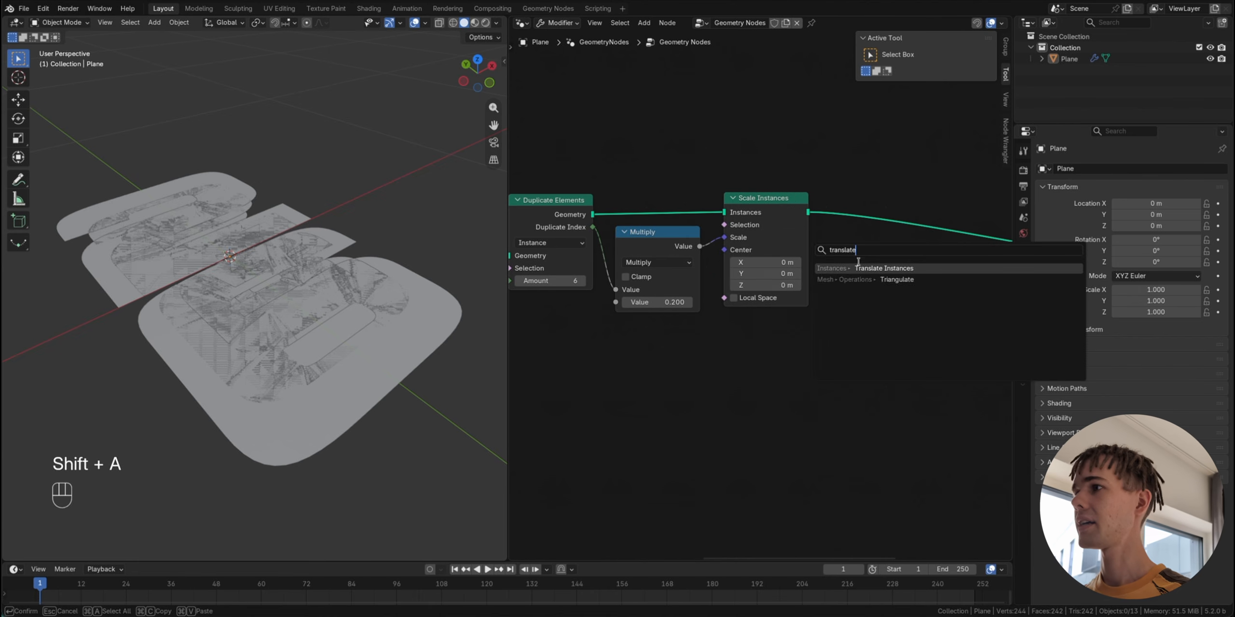
{"action": "left_click", "coordinate": [858, 264]}
{"action": "left_click", "coordinate": [876, 282]}
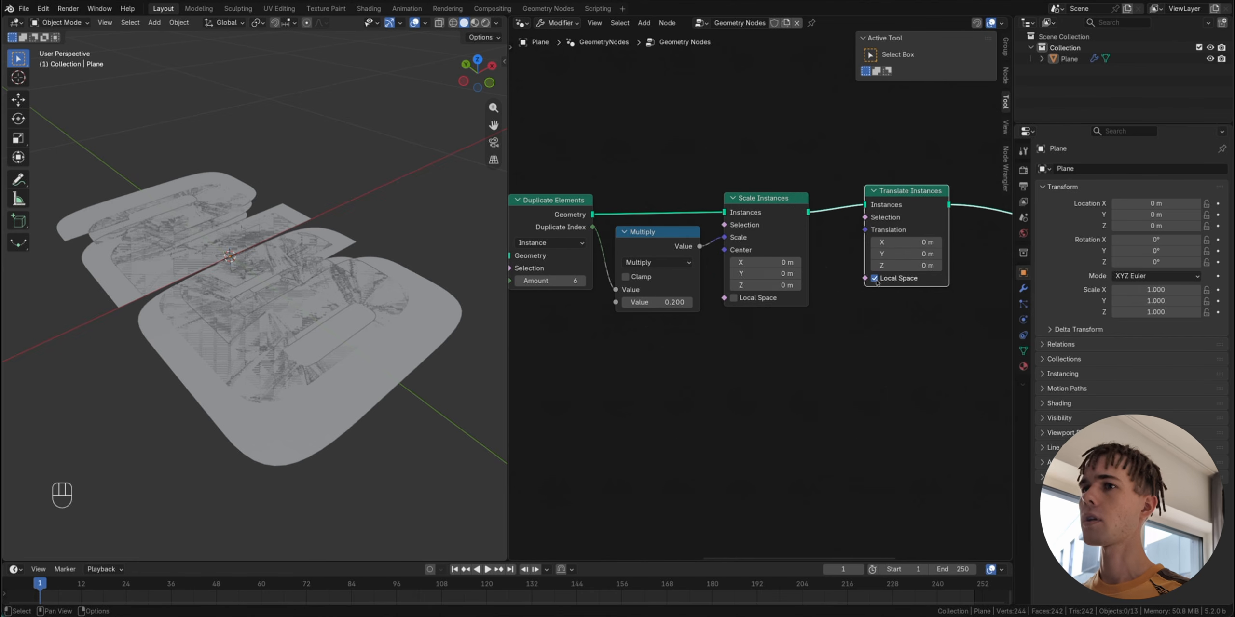
{"action": "left_click_drag", "start_coordinate": [911, 195], "coordinate": [916, 212]}
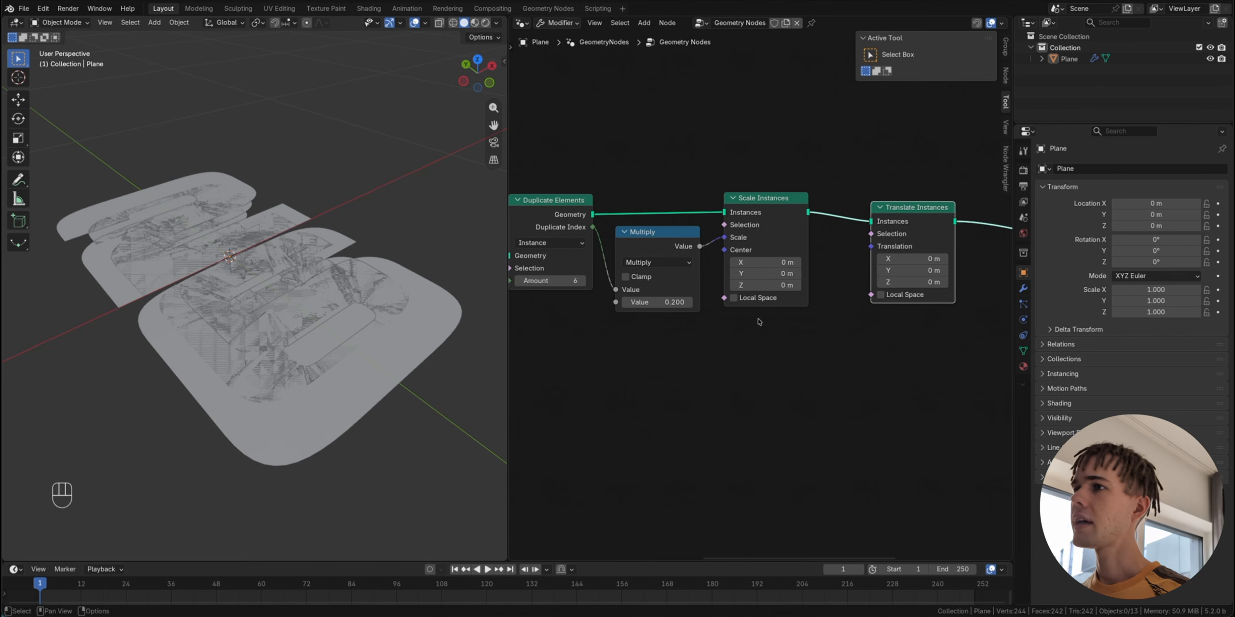
Step: Try driving the Translation of the Translate Instances node directly with the Duplicate Index, and inspect the spread of copies
{"action": "scroll", "coordinate": [758, 320], "scroll_direction": "left", "scroll_amount": 3}
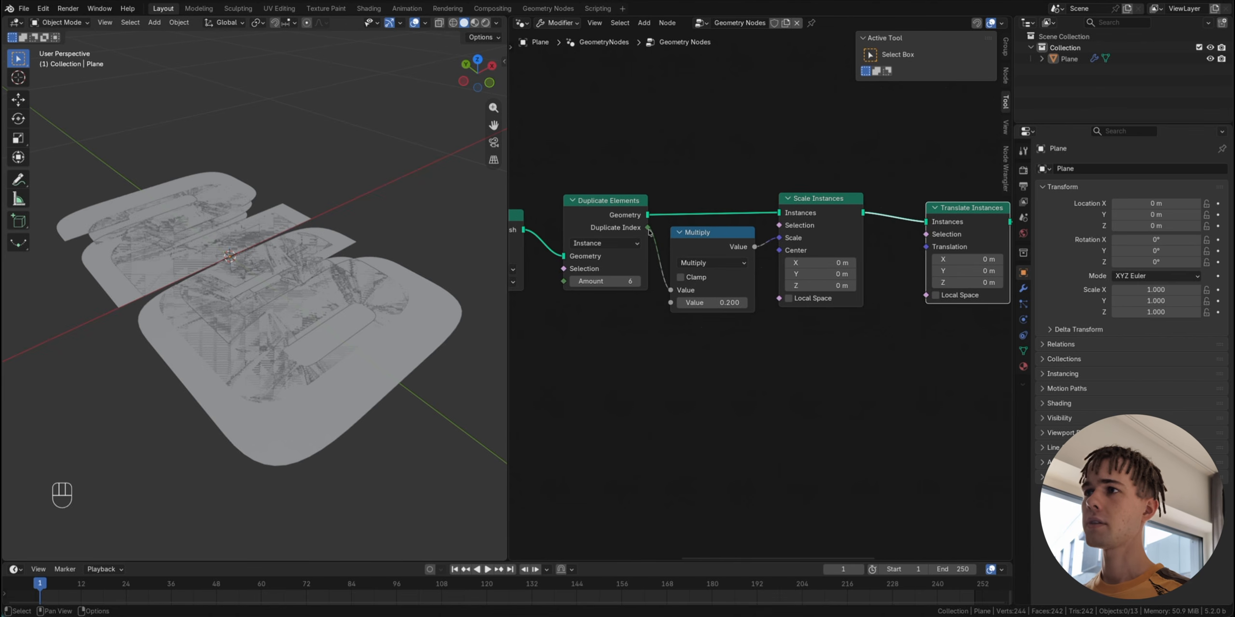
{"action": "left_click_drag", "start_coordinate": [648, 228], "coordinate": [933, 254]}
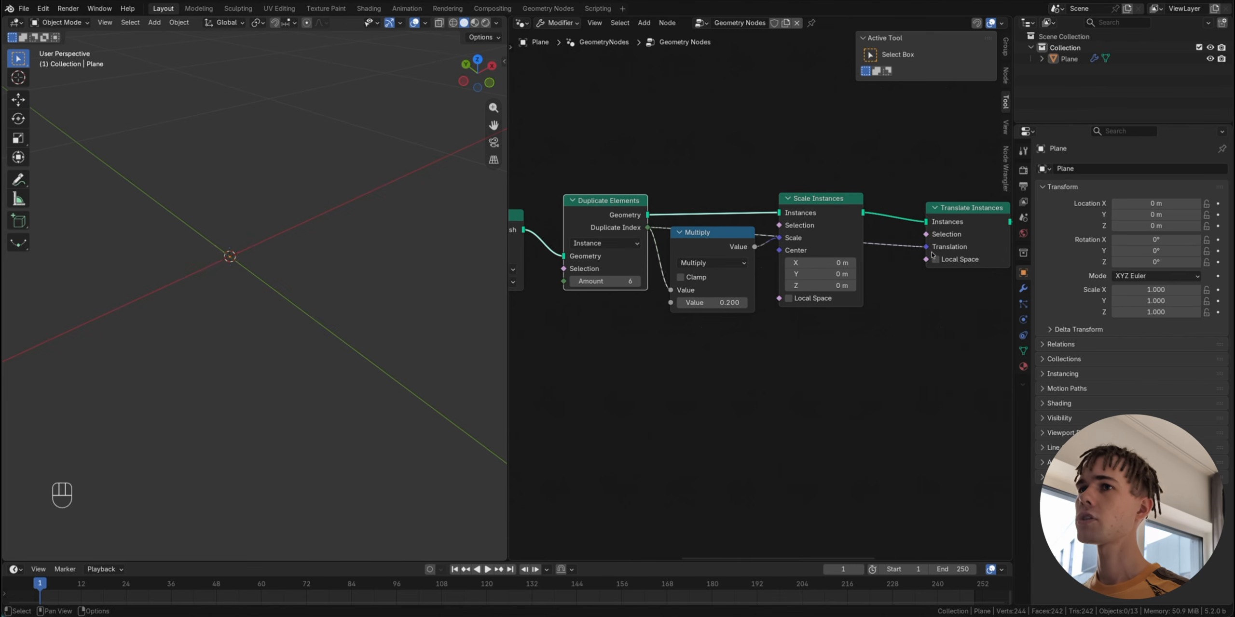
{"action": "scroll", "coordinate": [383, 310], "scroll_direction": "down", "scroll_amount": 6}
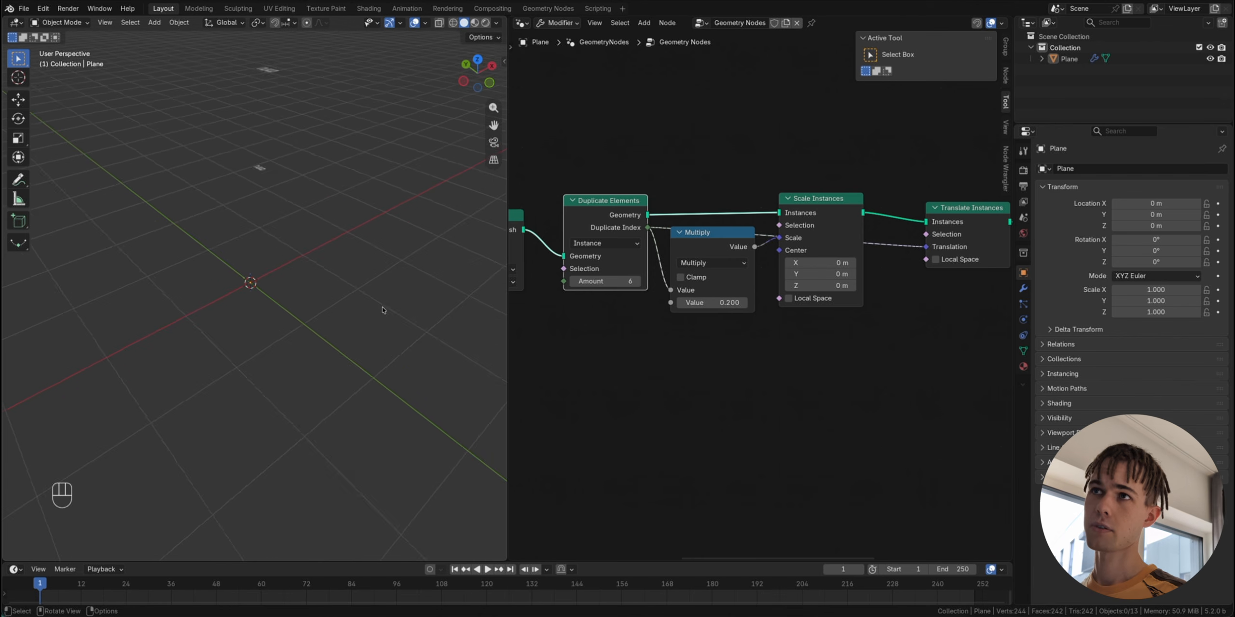
{"action": "scroll", "coordinate": [383, 310], "scroll_direction": "down", "scroll_amount": 4}
{"action": "scroll", "coordinate": [383, 310], "scroll_direction": "up", "scroll_amount": 5, "text": "shift"}
{"action": "scroll", "coordinate": [383, 310], "scroll_direction": "right", "scroll_amount": 6}
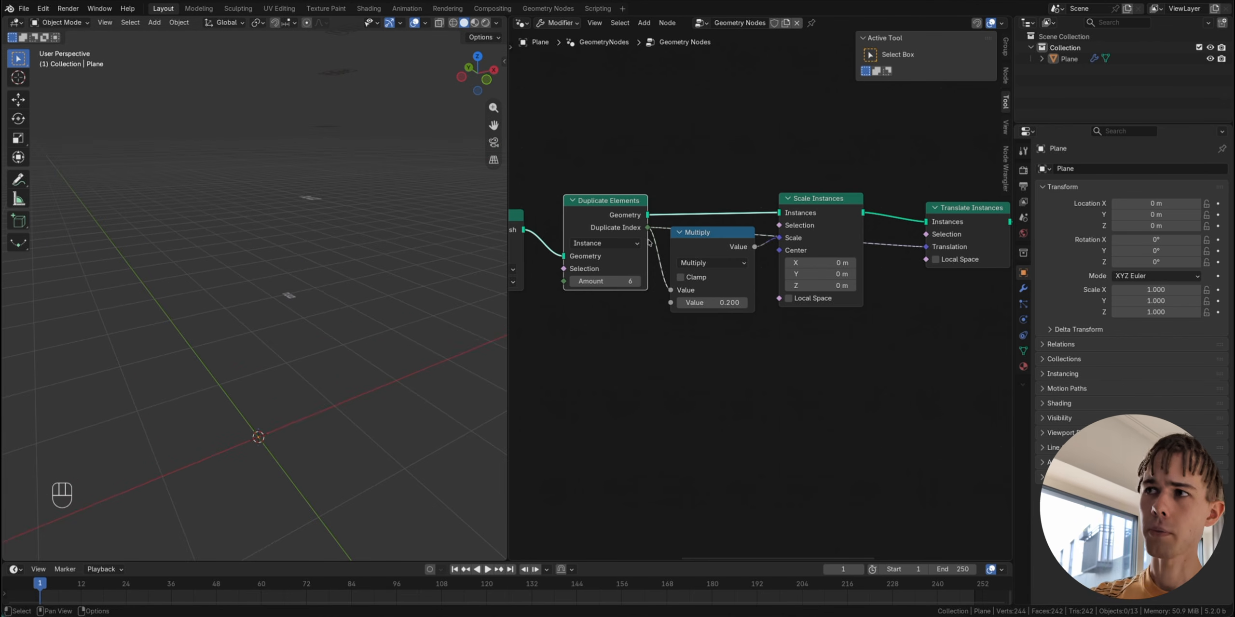
{"action": "scroll", "coordinate": [313, 283], "scroll_direction": "down", "scroll_amount": 5}
{"action": "scroll", "coordinate": [312, 283], "scroll_direction": "right", "scroll_amount": 8}
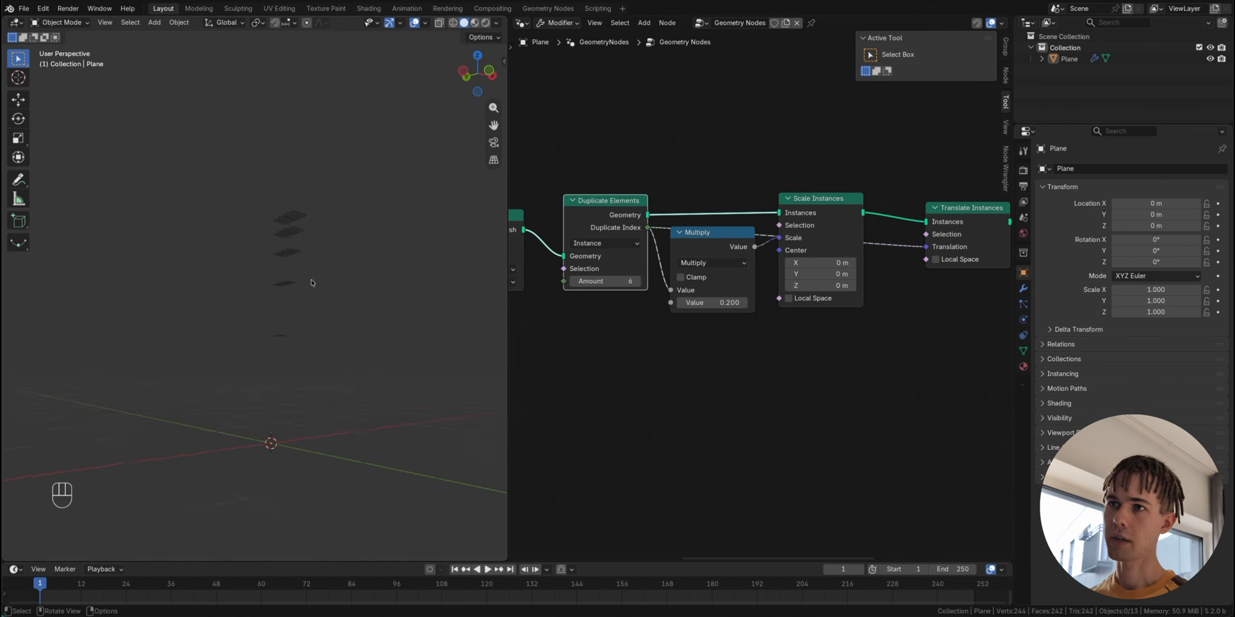
{"action": "scroll", "coordinate": [312, 283], "scroll_direction": "right", "scroll_amount": 1}
{"action": "scroll", "coordinate": [767, 260], "scroll_direction": "up", "scroll_amount": 4}
{"action": "scroll", "coordinate": [767, 260], "scroll_direction": "right", "scroll_amount": 5}
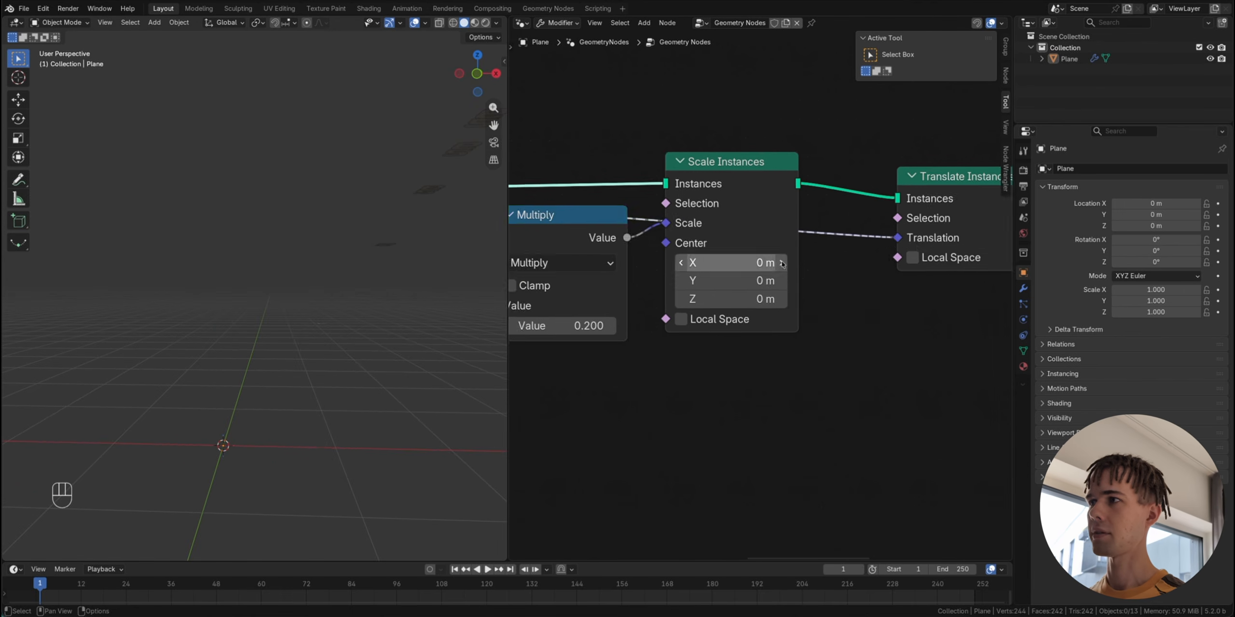
Step: Disconnect the Translation input of Translate Instances and try a value of 3 m on X, Y and Z
{"action": "left_click_drag", "start_coordinate": [752, 242], "coordinate": [809, 296]}
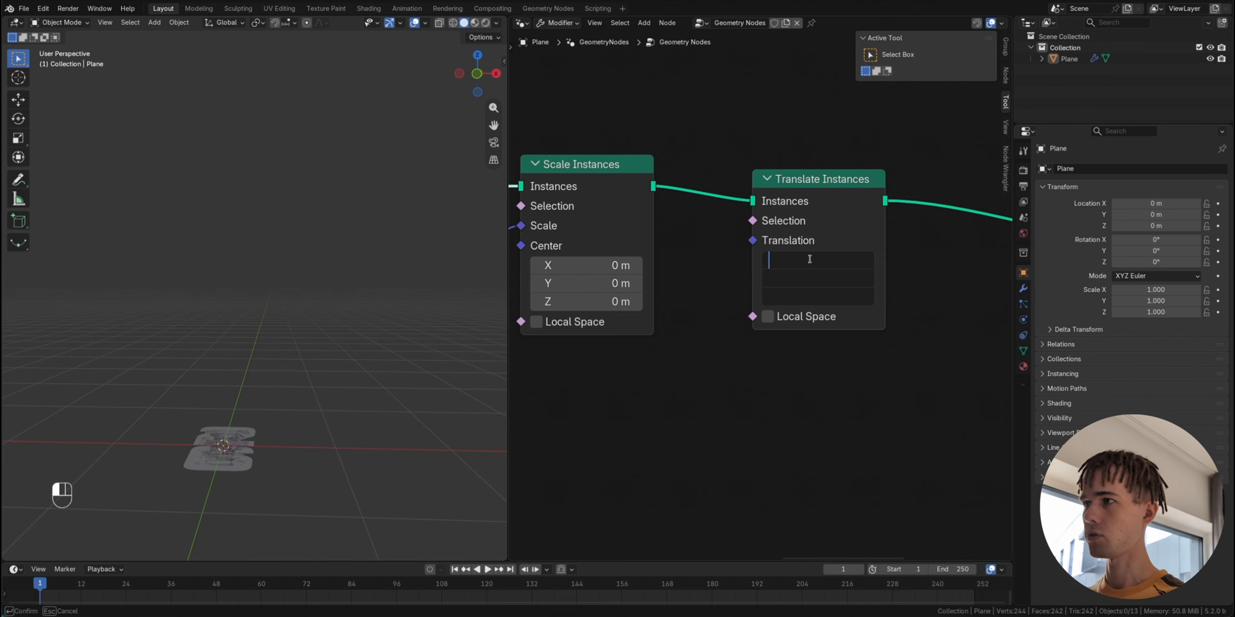
{"action": "type", "text": "3"}
{"action": "key", "text": "Return"}
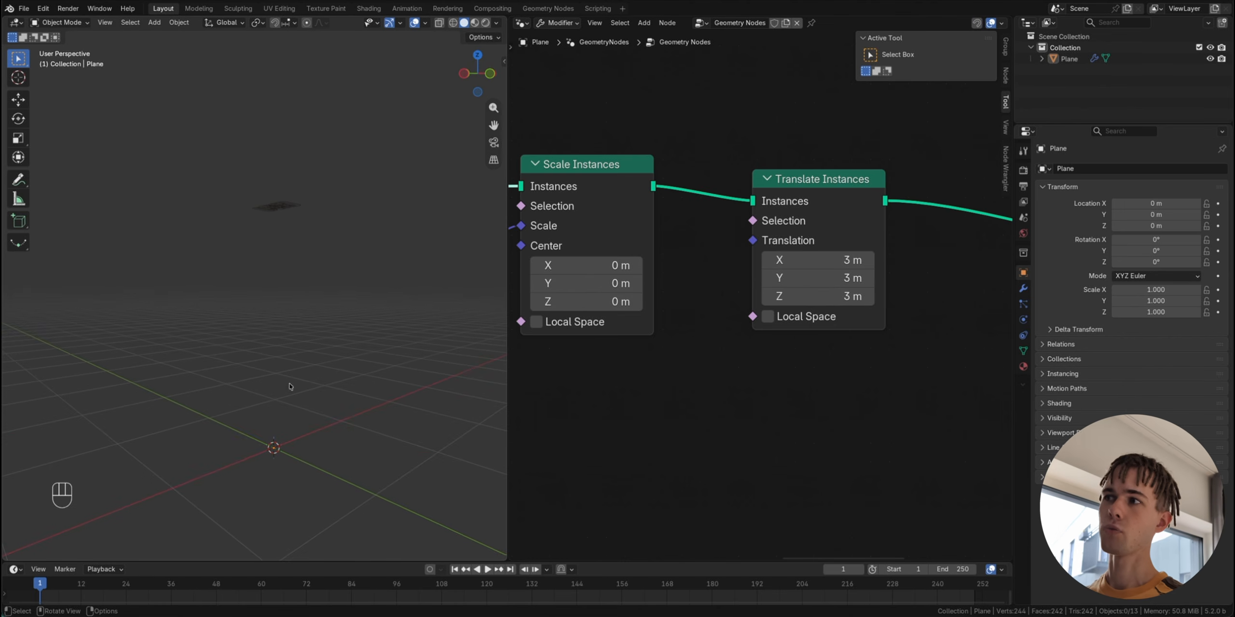
Step: Add a Vector Math node and place it below the Scale Instances node
{"action": "scroll", "coordinate": [777, 344], "scroll_direction": "left", "scroll_amount": 4}
{"action": "scroll", "coordinate": [777, 345], "scroll_direction": "down", "scroll_amount": 2}
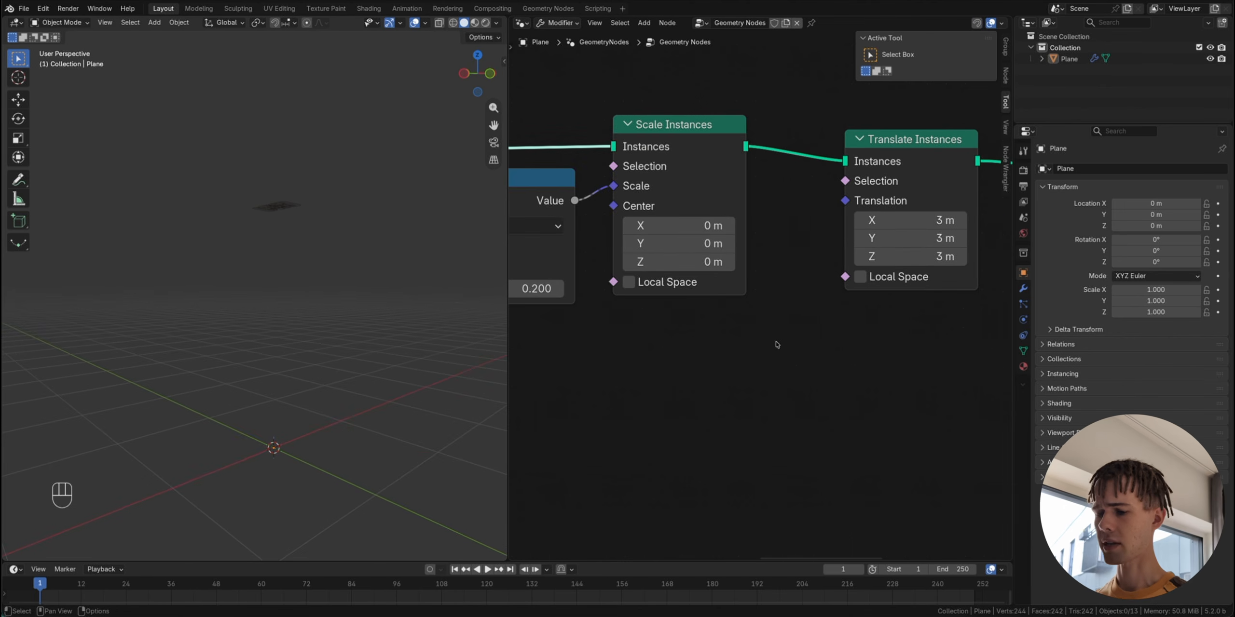
{"action": "key", "text": "shift+a"}
{"action": "type", "text": "vecm"}
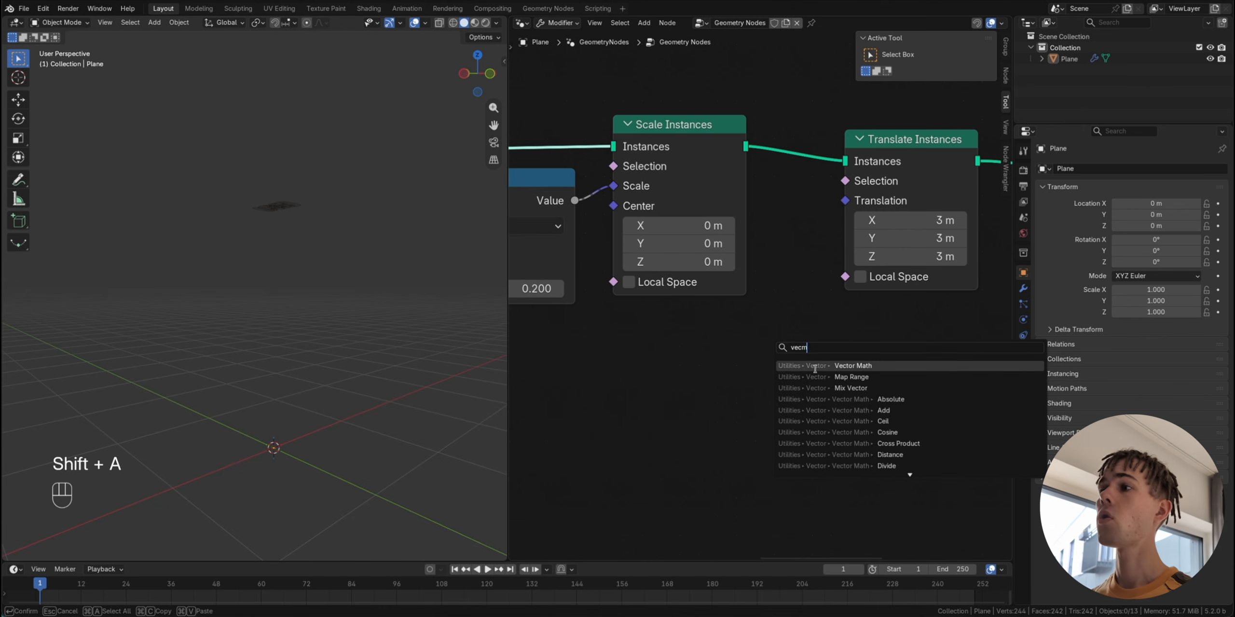
{"action": "left_click", "coordinate": [814, 366]}
{"action": "left_click", "coordinate": [606, 340]}
{"action": "scroll", "coordinate": [607, 340], "scroll_direction": "left", "scroll_amount": 6}
{"action": "scroll", "coordinate": [607, 341], "scroll_direction": "down", "scroll_amount": 2}
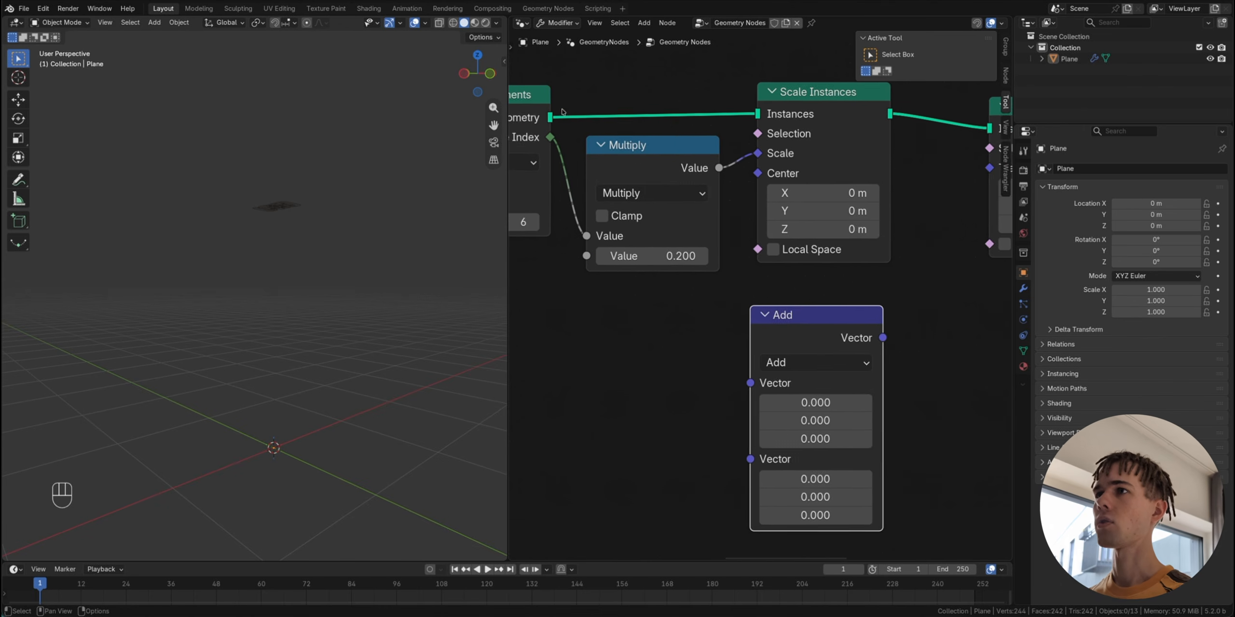
Step: Connect and disconnect the Duplicate Index at the Add node's first vector, trying 3 and 6 on all three components
{"action": "scroll", "coordinate": [561, 112], "scroll_direction": "left", "scroll_amount": 3}
{"action": "scroll", "coordinate": [560, 116], "scroll_direction": "down", "scroll_amount": 1}
{"action": "left_click_drag", "start_coordinate": [614, 128], "coordinate": [814, 375]}
{"action": "scroll", "coordinate": [814, 372], "scroll_direction": "up", "scroll_amount": 2}
{"action": "left_click_drag", "start_coordinate": [718, 337], "coordinate": [646, 339]}
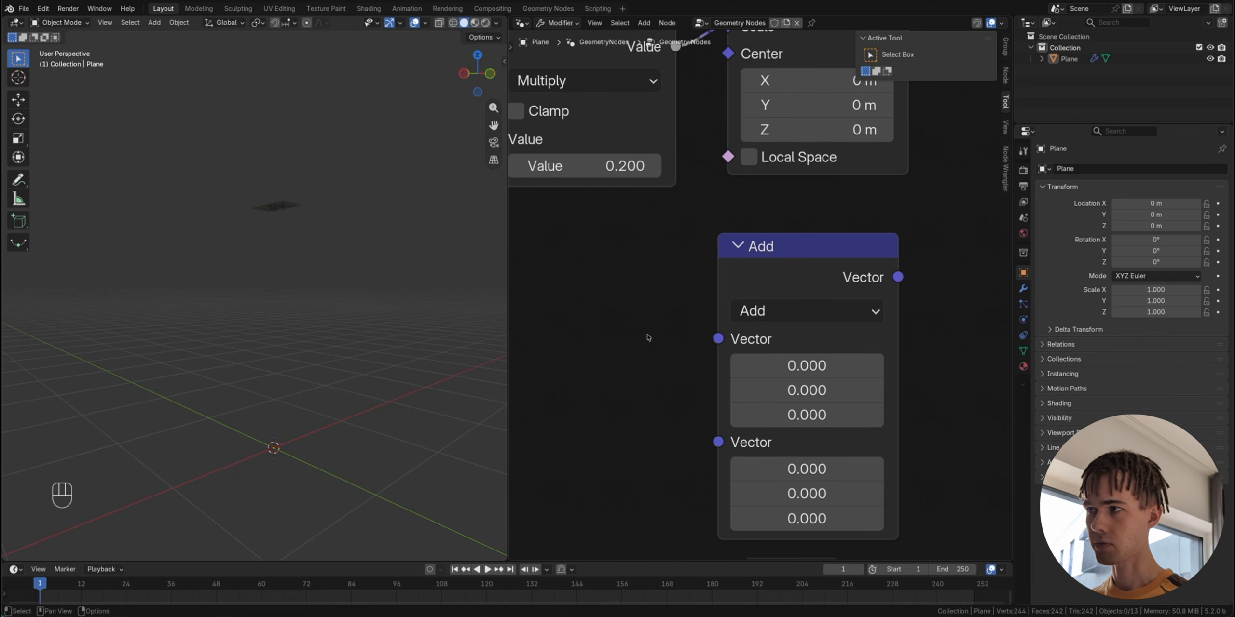
{"action": "left_click", "coordinate": [794, 365]}
{"action": "type", "text": "3"}
{"action": "key", "text": "Return"}
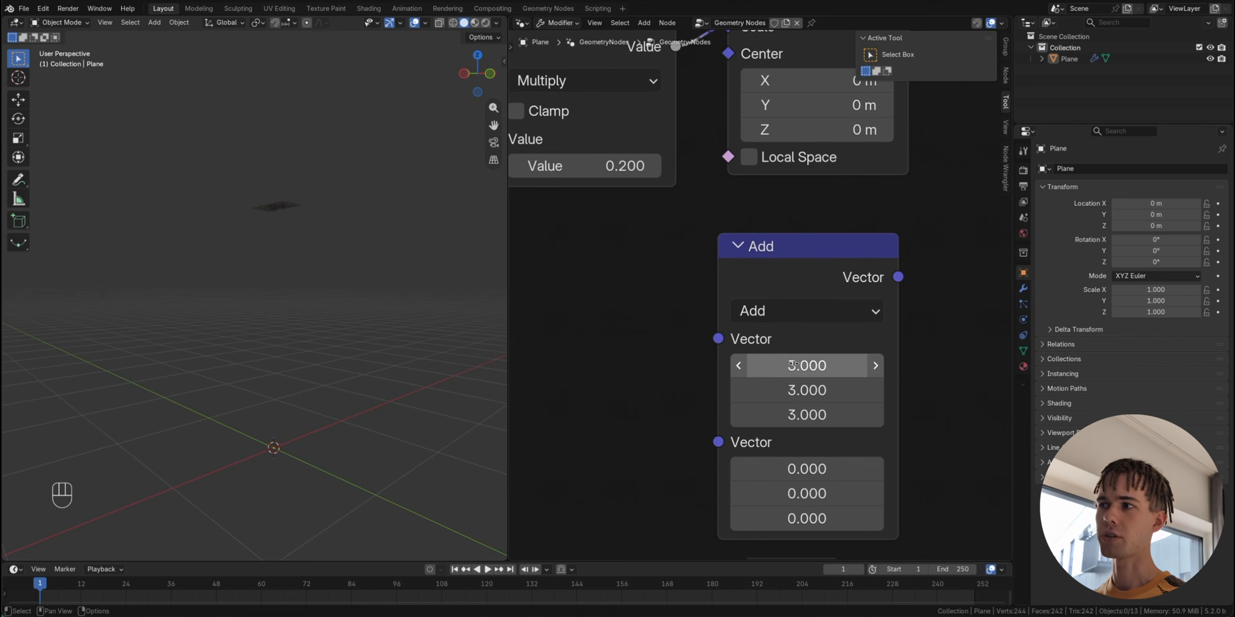
{"action": "left_click_drag", "start_coordinate": [788, 367], "coordinate": [788, 416]}
{"action": "type", "text": "6"}
{"action": "key", "text": "Return"}
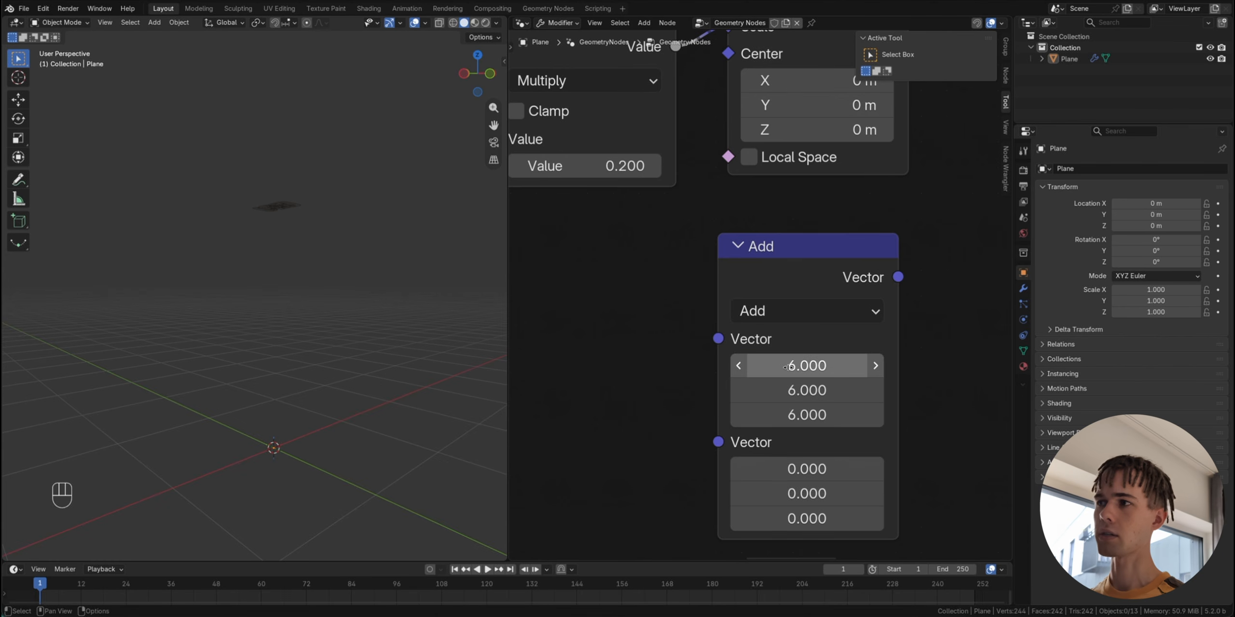
Step: Feed the Duplicate Index into the Vector Math node's first vector and change the operation to Multiply
{"action": "scroll", "coordinate": [788, 367], "scroll_direction": "down", "scroll_amount": 2}
{"action": "middle_click_drag", "start_coordinate": [788, 368], "coordinate": [840, 398]}
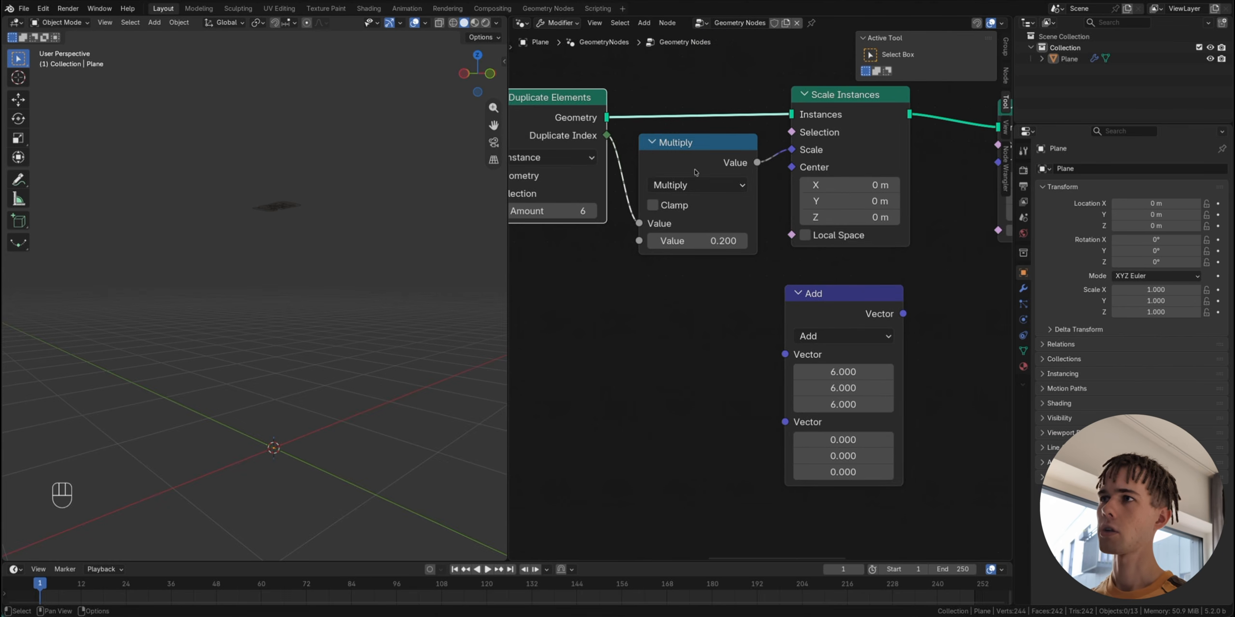
{"action": "left_click_drag", "start_coordinate": [606, 135], "coordinate": [784, 347]}
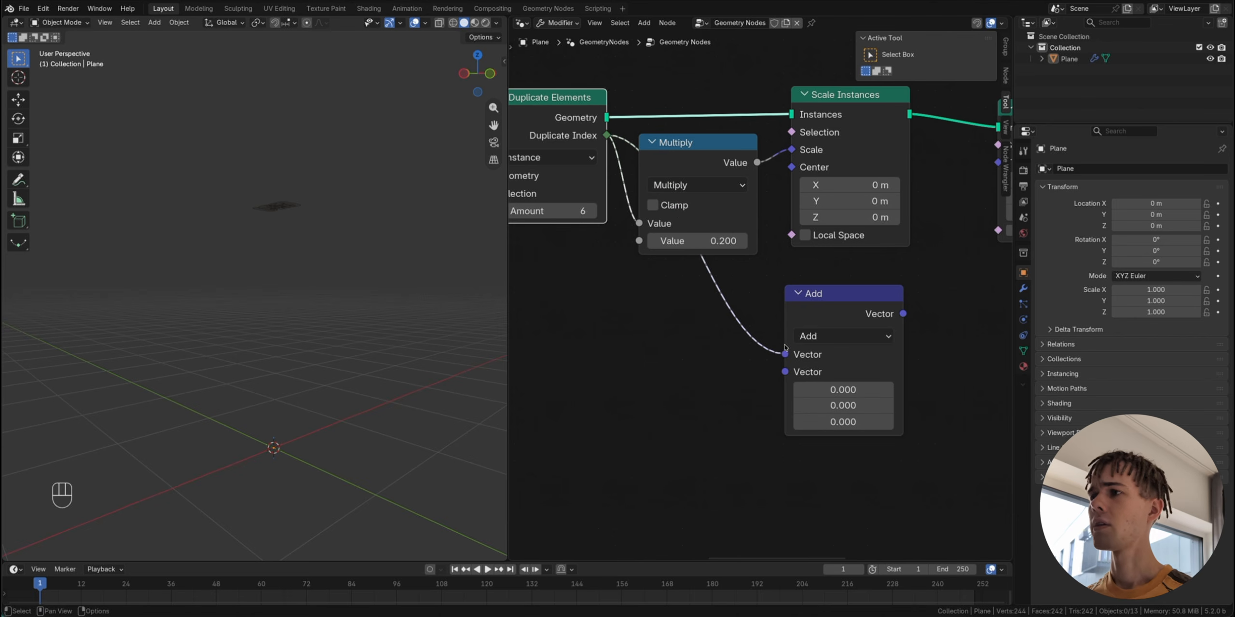
{"action": "left_click", "coordinate": [826, 337]}
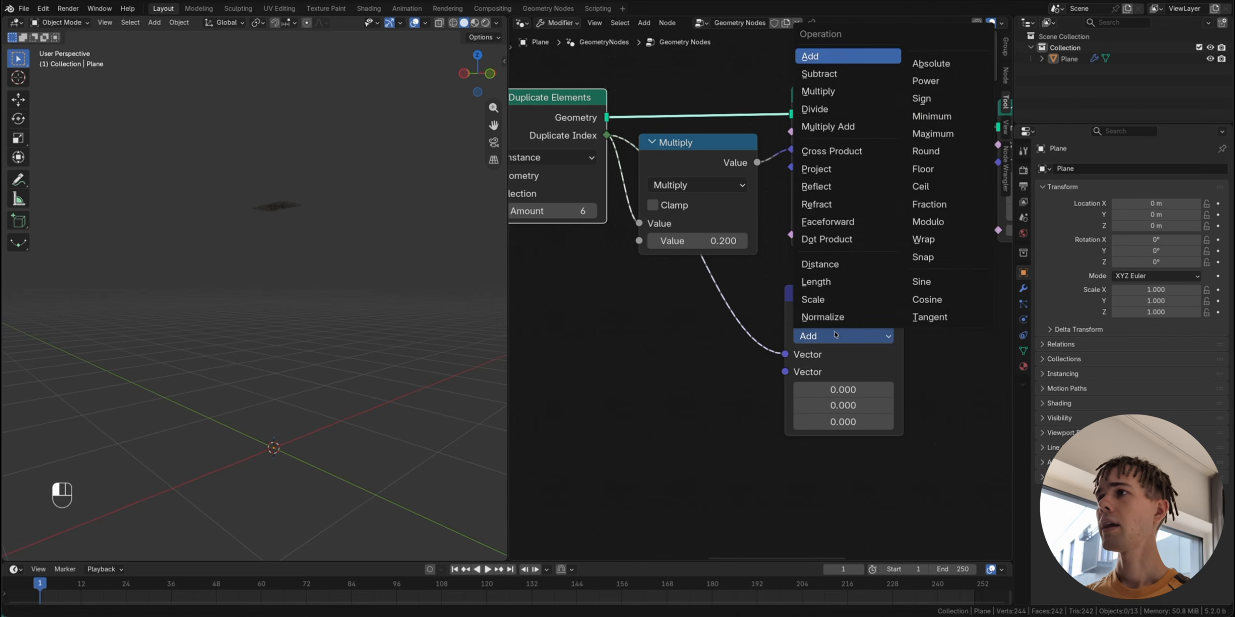
{"action": "left_click", "coordinate": [839, 91]}
Step: Set the Z component of the vector Multiply node's second vector to 0.01
{"action": "left_click", "coordinate": [843, 422]}
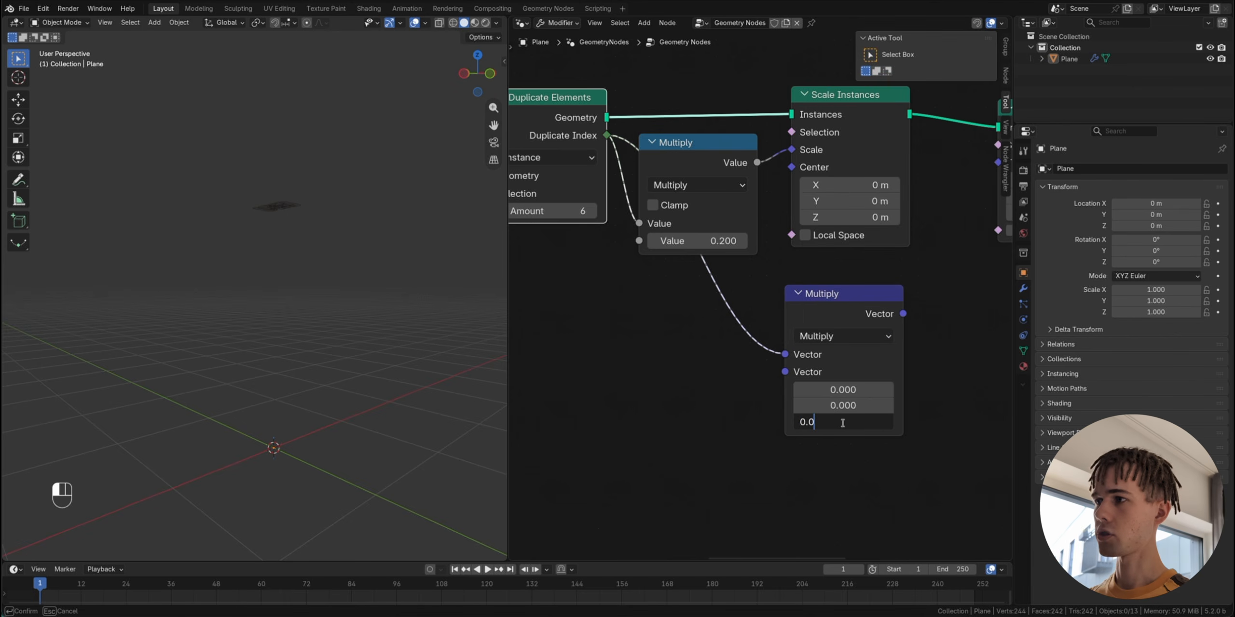
{"action": "type", "text": "0.01"}
{"action": "key", "text": "Return"}
Step: Disconnect the Duplicate Index from the vector Multiply node and try 0, 0, 0.01 as its first vector, with Z changed to 0.06
{"action": "scroll", "coordinate": [842, 422], "scroll_direction": "up", "scroll_amount": 4}
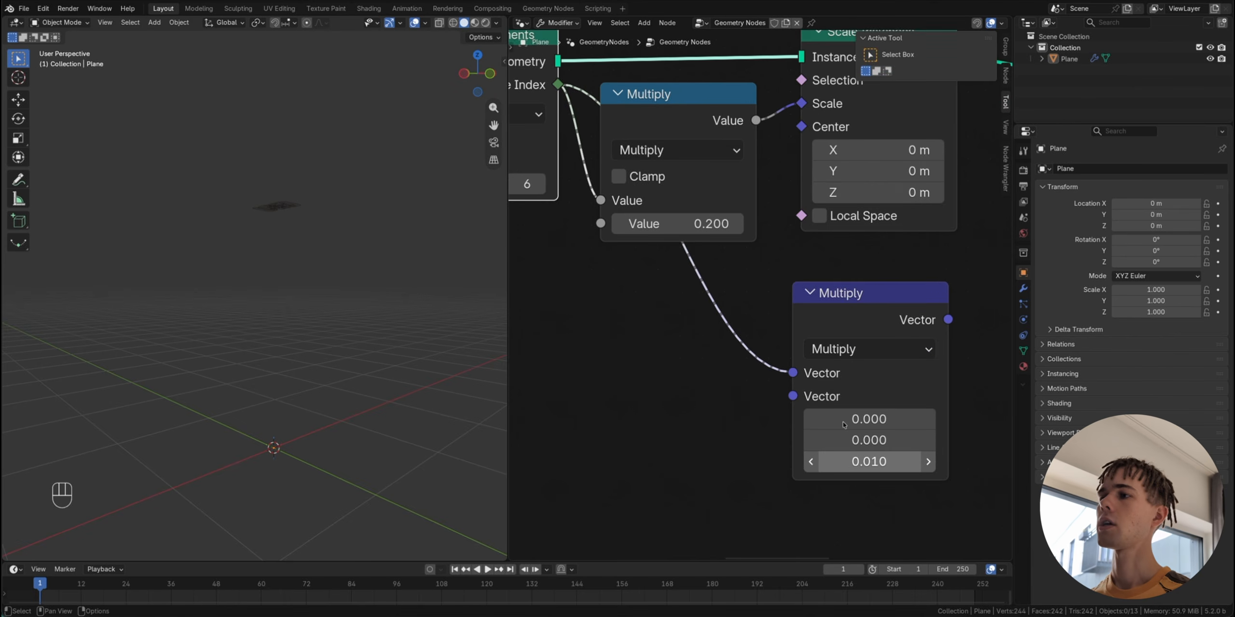
{"action": "middle_click_drag", "start_coordinate": [842, 422], "coordinate": [773, 416]}
{"action": "left_click_drag", "start_coordinate": [725, 371], "coordinate": [676, 373]}
{"action": "left_click_drag", "start_coordinate": [780, 388], "coordinate": [780, 406]}
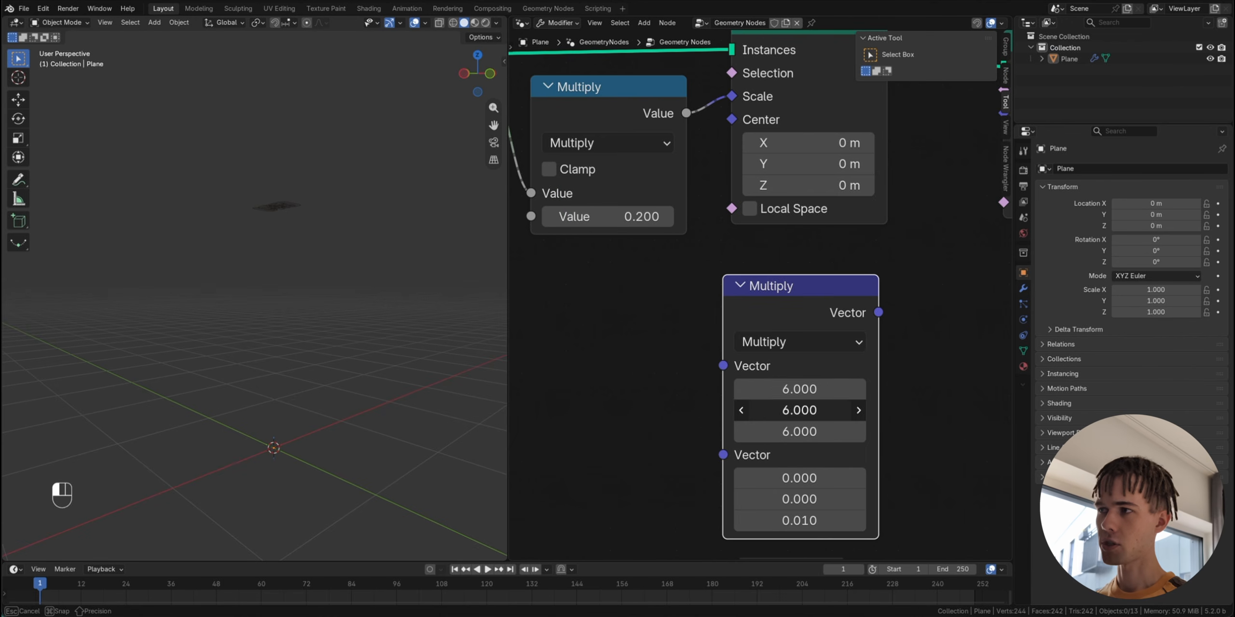
{"action": "type", "text": "0"}
{"action": "key", "text": "Return"}
{"action": "left_click", "coordinate": [790, 426]}
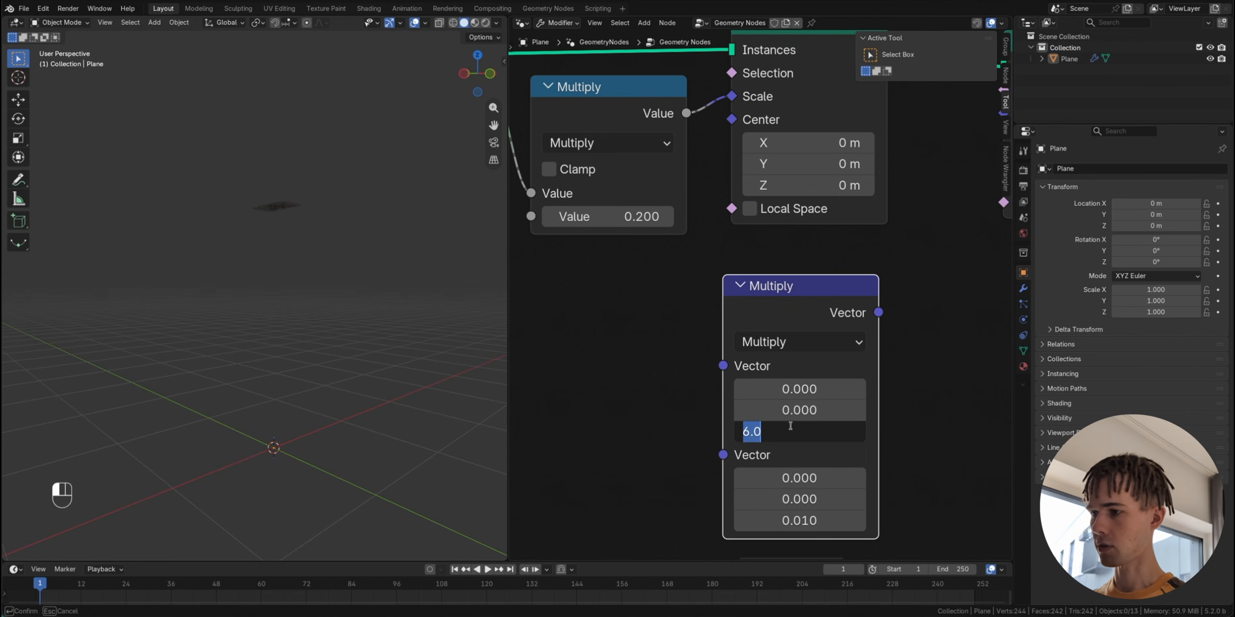
{"action": "type", "text": "0.01"}
{"action": "key", "text": "Return"}
{"action": "scroll", "coordinate": [790, 425], "scroll_direction": "down", "scroll_amount": 3}
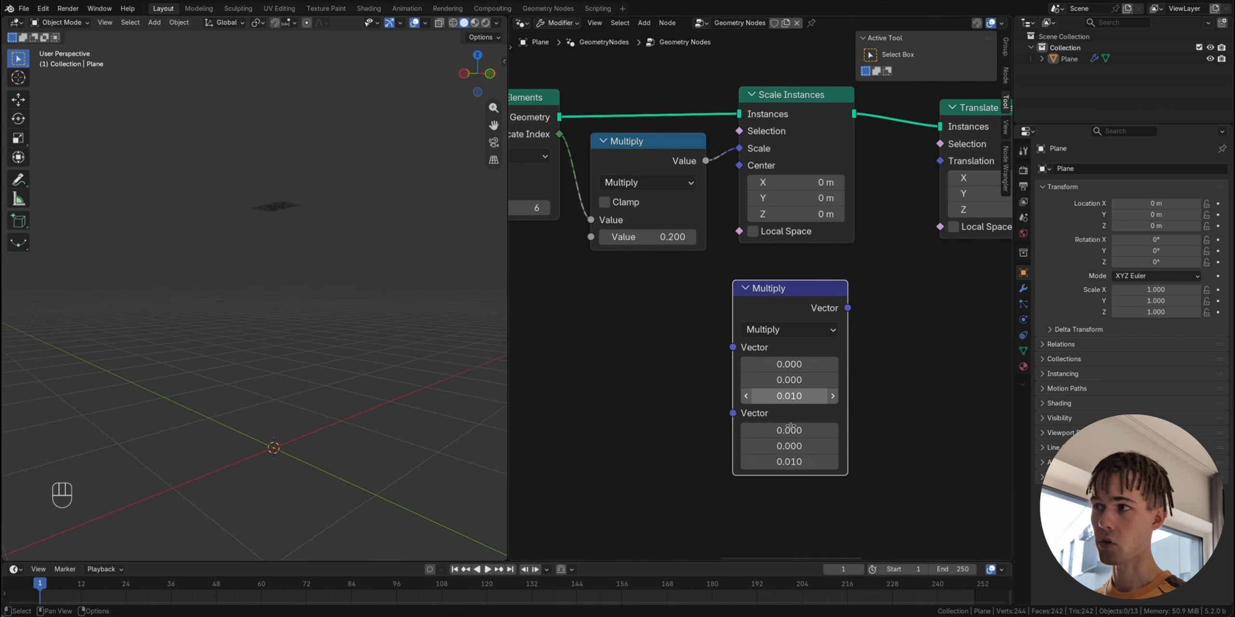
{"action": "left_click", "coordinate": [833, 408]}
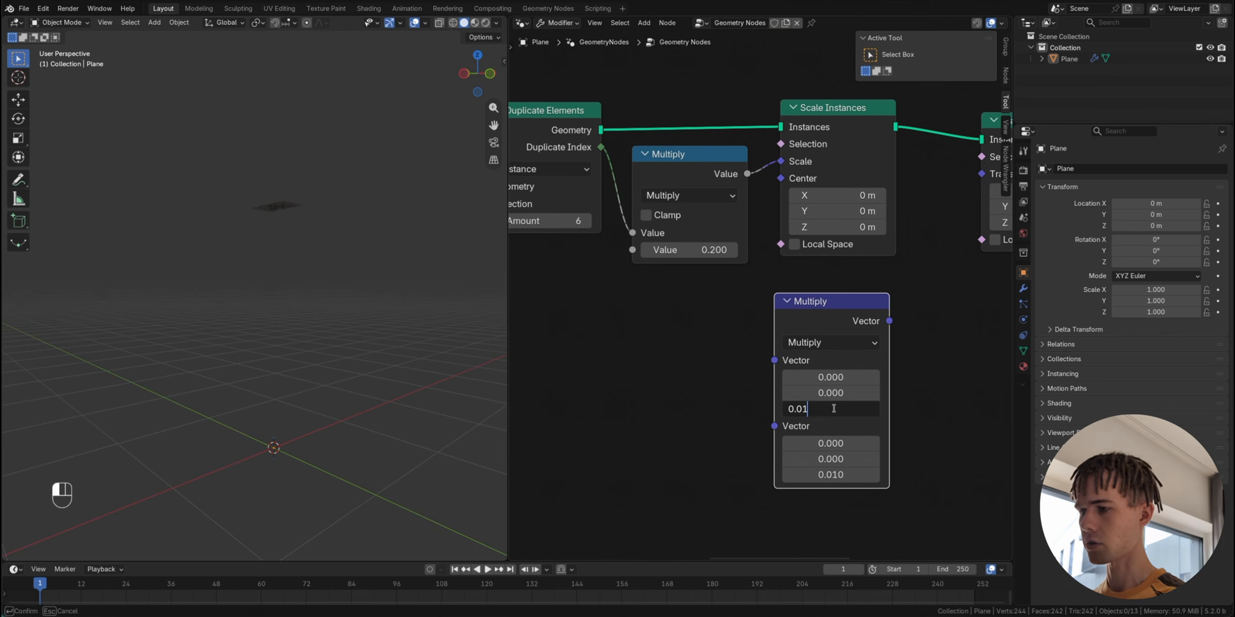
{"action": "key", "text": "BackSpace"}
{"action": "type", "text": "6"}
{"action": "key", "text": "Return"}
Step: Reconnect the Duplicate Index to the vector Multiply's first input and link its output to the Translation of Translate Instances
{"action": "middle_click_drag", "start_coordinate": [767, 395], "coordinate": [804, 400]}
{"action": "left_click_drag", "start_coordinate": [638, 155], "coordinate": [810, 366]}
{"action": "middle_click_drag", "start_coordinate": [957, 312], "coordinate": [799, 359]}
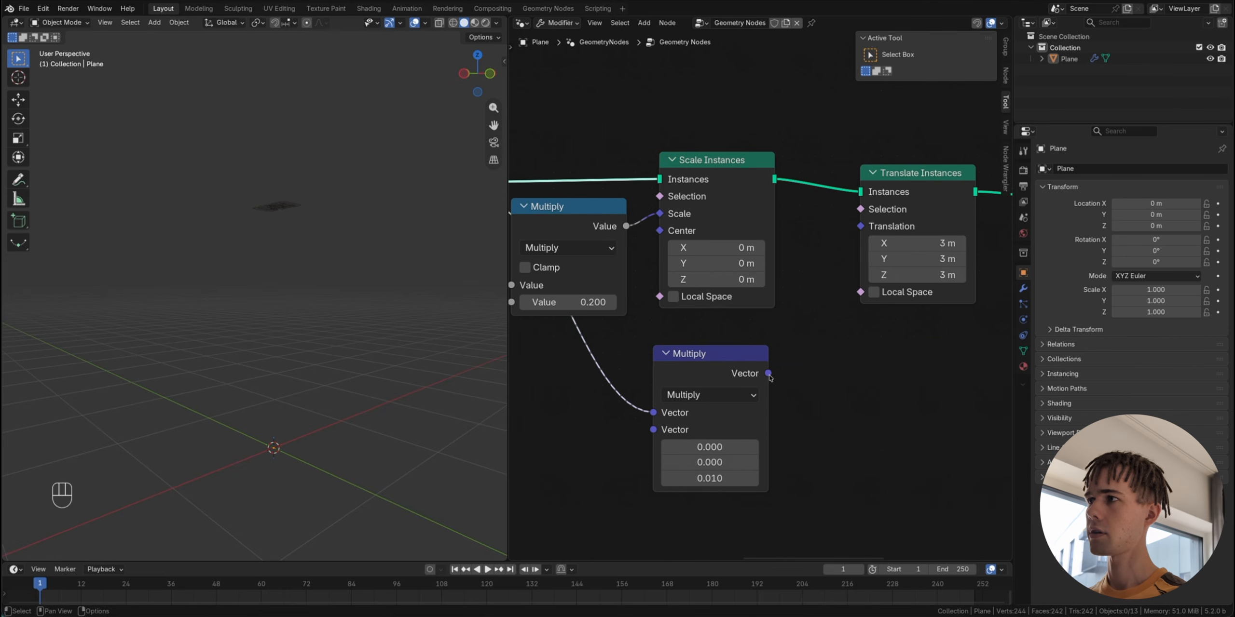
{"action": "left_click_drag", "start_coordinate": [768, 375], "coordinate": [861, 225]}
Step: Examine the stacked copies of the 2 and 6 from above, below and the side to check their vertical offset
{"action": "scroll", "coordinate": [345, 383], "scroll_direction": "up", "scroll_amount": 5}
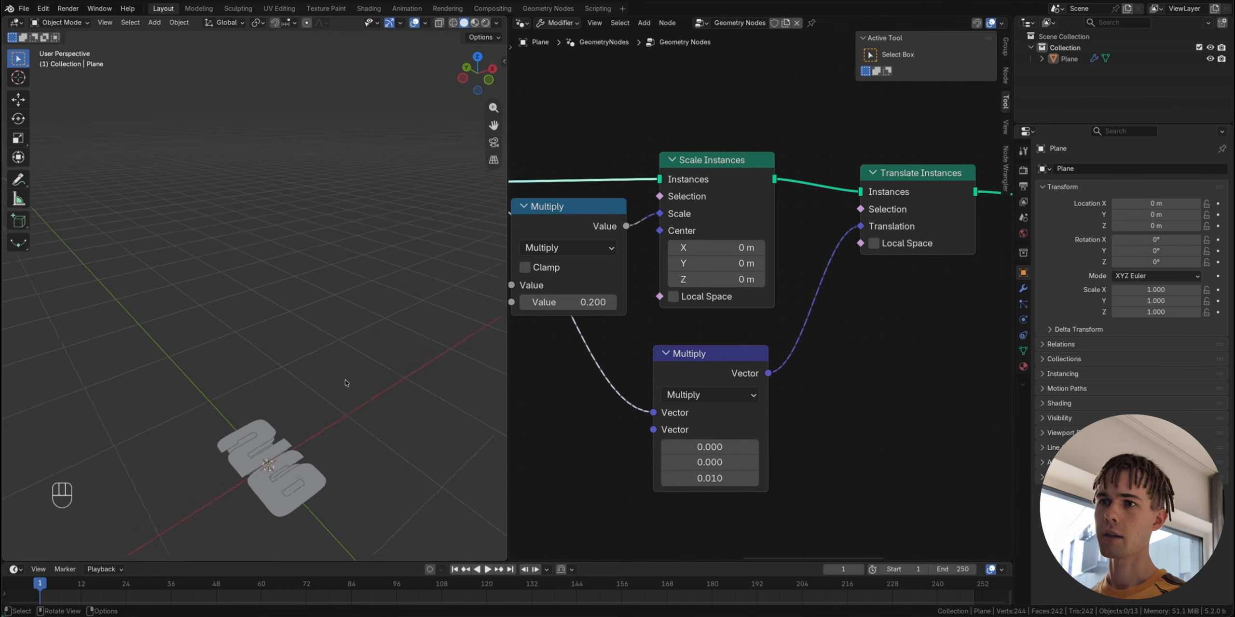
{"action": "scroll", "coordinate": [345, 383], "scroll_direction": "down", "scroll_amount": 5, "text": "shift"}
{"action": "scroll", "coordinate": [345, 383], "scroll_direction": "up", "scroll_amount": 5}
{"action": "scroll", "coordinate": [345, 383], "scroll_direction": "up", "scroll_amount": 5}
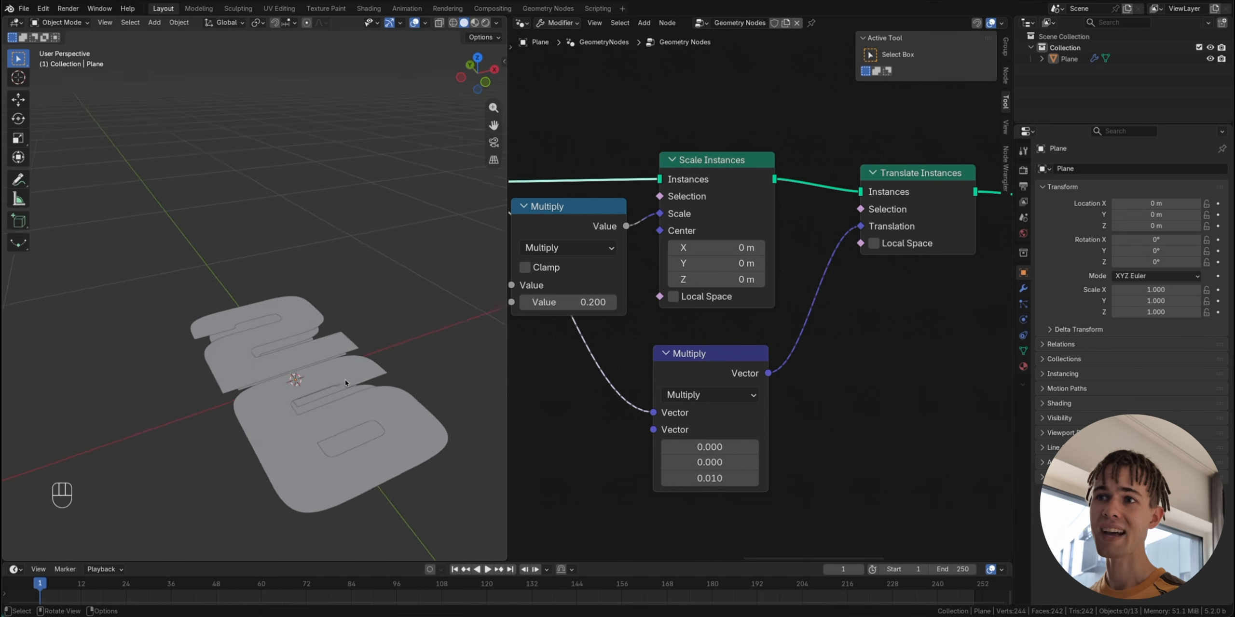
{"action": "scroll", "coordinate": [346, 383], "scroll_direction": "up", "scroll_amount": 3}
{"action": "scroll", "coordinate": [346, 382], "scroll_direction": "down", "scroll_amount": 4, "text": "shift"}
{"action": "scroll", "coordinate": [345, 383], "scroll_direction": "down", "scroll_amount": 2}
{"action": "scroll", "coordinate": [345, 383], "scroll_direction": "down", "scroll_amount": 10}
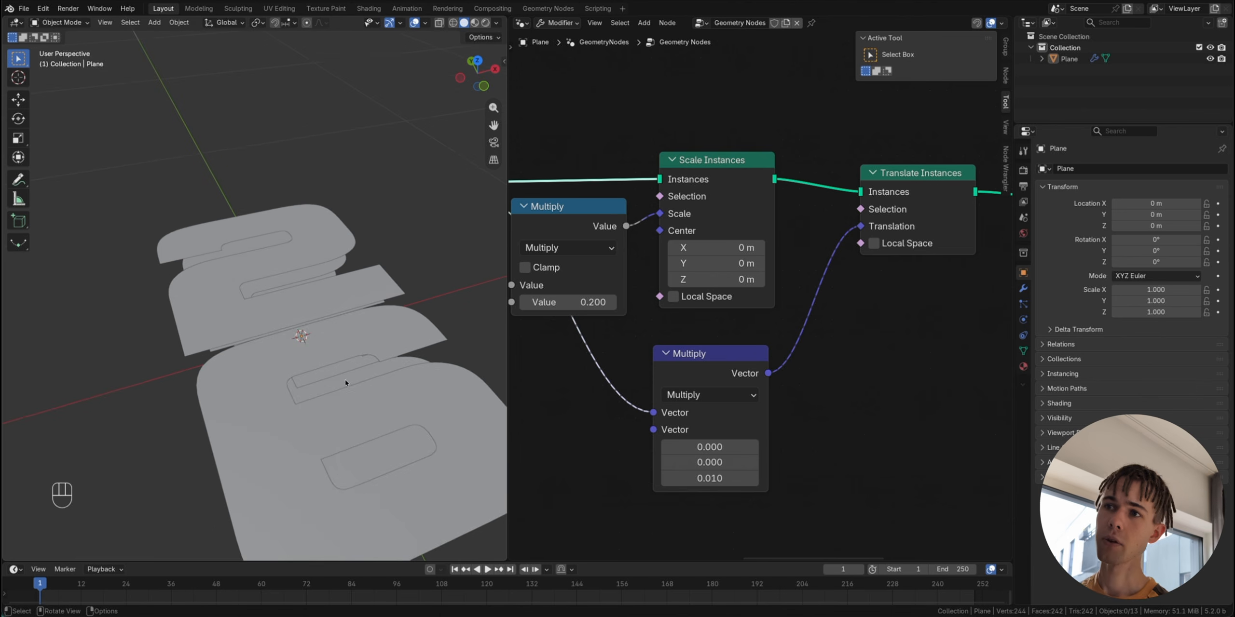
{"action": "scroll", "coordinate": [345, 383], "scroll_direction": "up", "scroll_amount": 10}
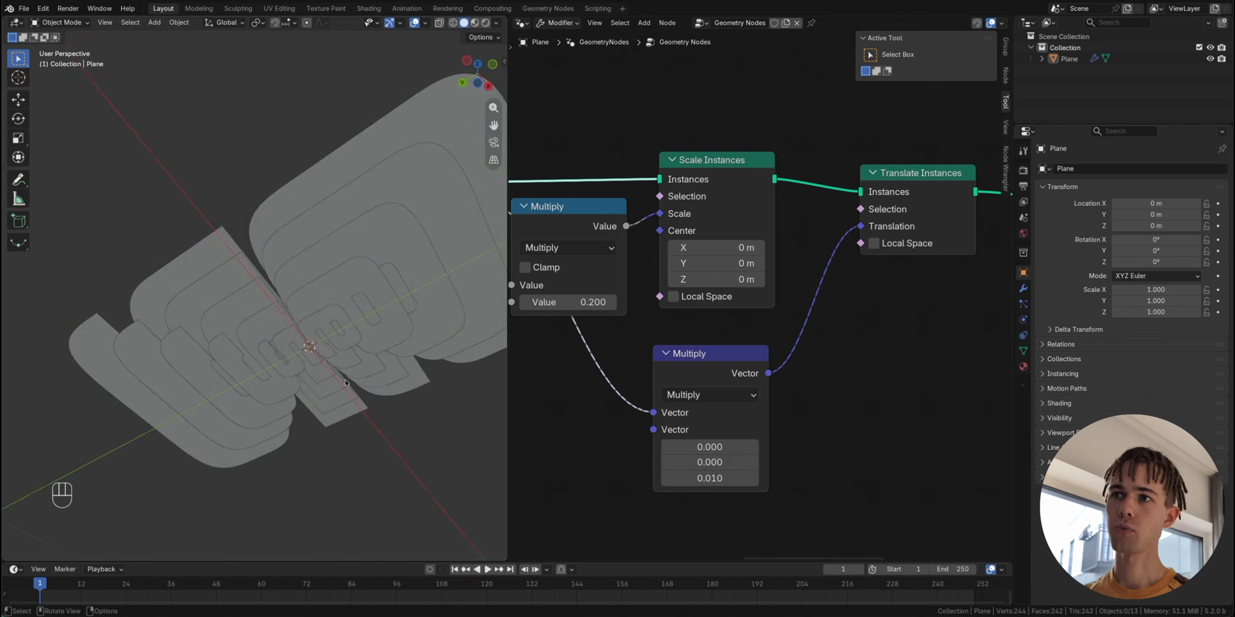
{"action": "scroll", "coordinate": [345, 383], "scroll_direction": "down", "scroll_amount": 10}
{"action": "scroll", "coordinate": [345, 383], "scroll_direction": "up", "scroll_amount": 8}
{"action": "scroll", "coordinate": [346, 383], "scroll_direction": "down", "scroll_amount": 5}
{"action": "scroll", "coordinate": [346, 383], "scroll_direction": "down", "scroll_amount": 3}
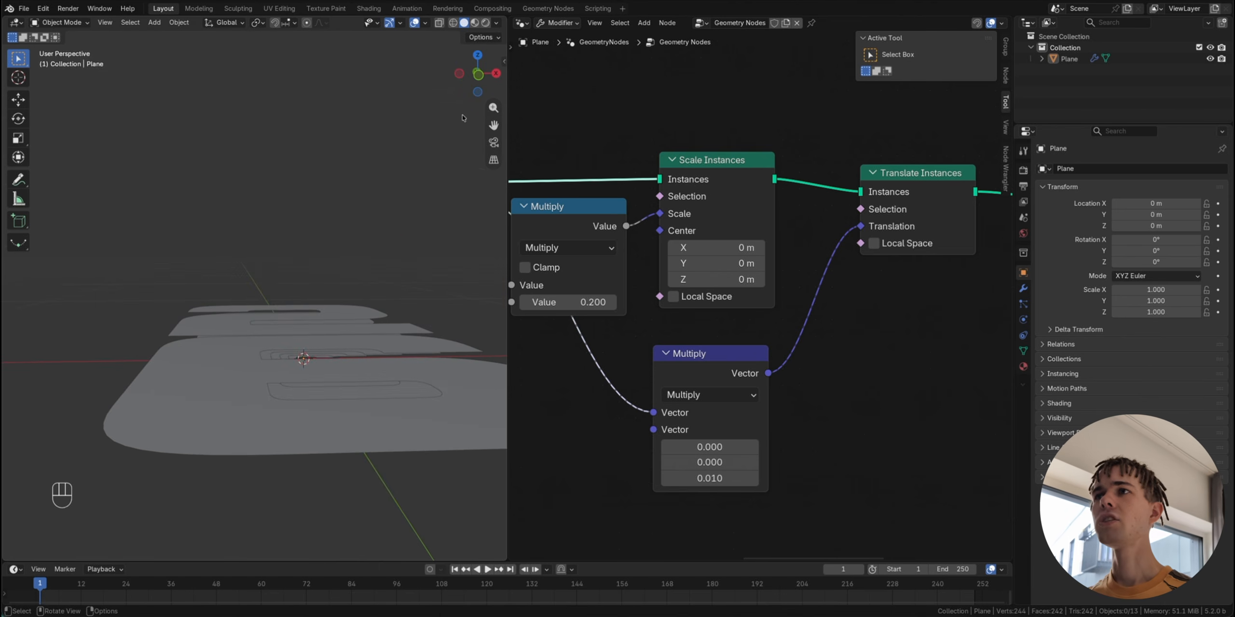
{"action": "scroll", "coordinate": [356, 277], "scroll_direction": "down", "scroll_amount": 2}
Step: Raise the Duplicate Elements amount to 29
{"action": "scroll", "coordinate": [648, 302], "scroll_direction": "left", "scroll_amount": 8}
{"action": "scroll", "coordinate": [647, 301], "scroll_direction": "left", "scroll_amount": 5}
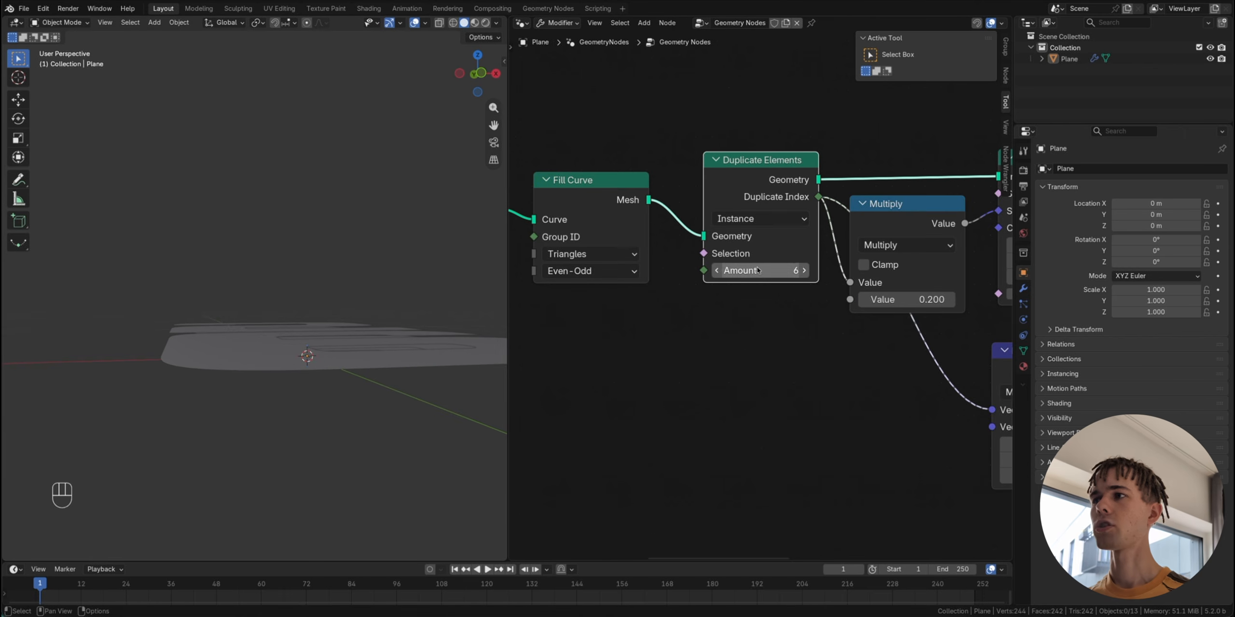
{"action": "left_click_drag", "start_coordinate": [762, 271], "coordinate": [791, 271]}
{"action": "scroll", "coordinate": [351, 308], "scroll_direction": "down", "scroll_amount": 5}
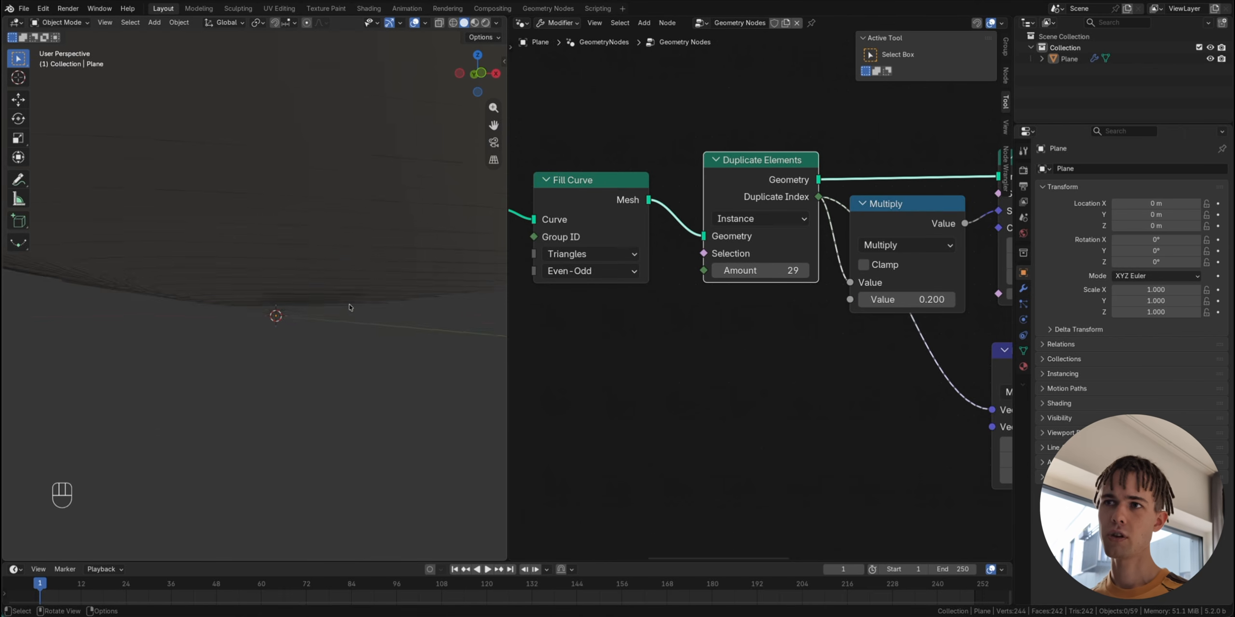
{"action": "scroll", "coordinate": [350, 308], "scroll_direction": "down", "scroll_amount": 5}
{"action": "scroll", "coordinate": [350, 308], "scroll_direction": "up", "scroll_amount": 3}
Step: Check the stacking order in the World Cup 2026 reference image, and set the vector Multiply's Z value to -0.01
{"action": "left_click", "coordinate": [199, 8]}
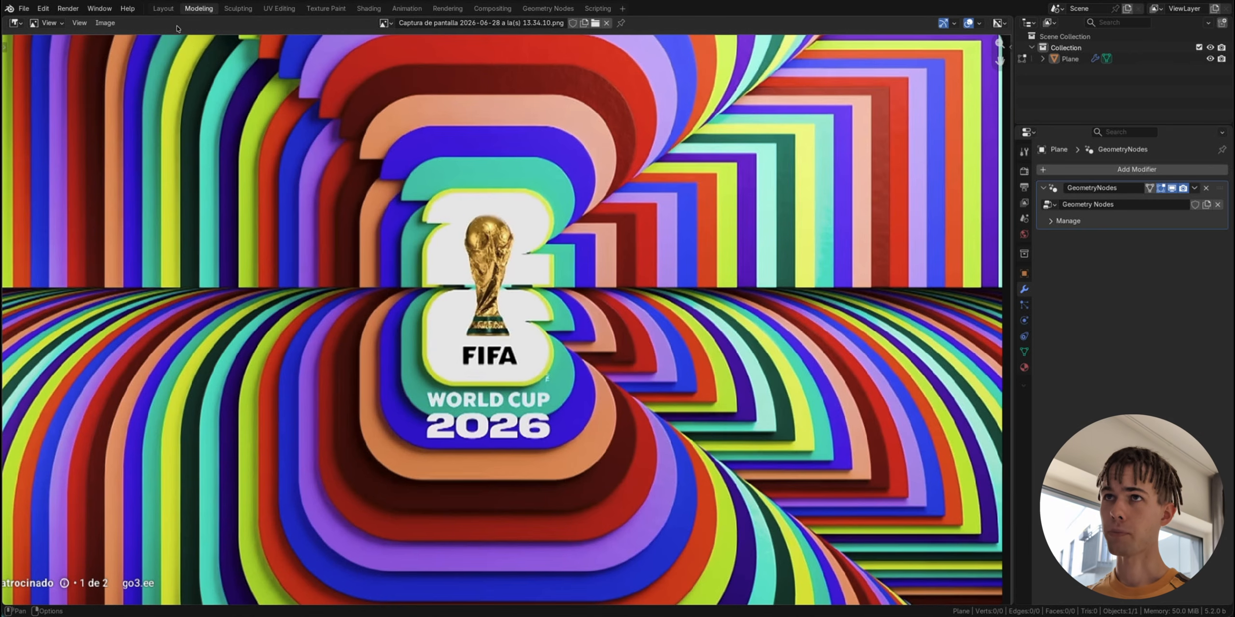
{"action": "left_click", "coordinate": [163, 9]}
{"action": "scroll", "coordinate": [744, 344], "scroll_direction": "right", "scroll_amount": 8}
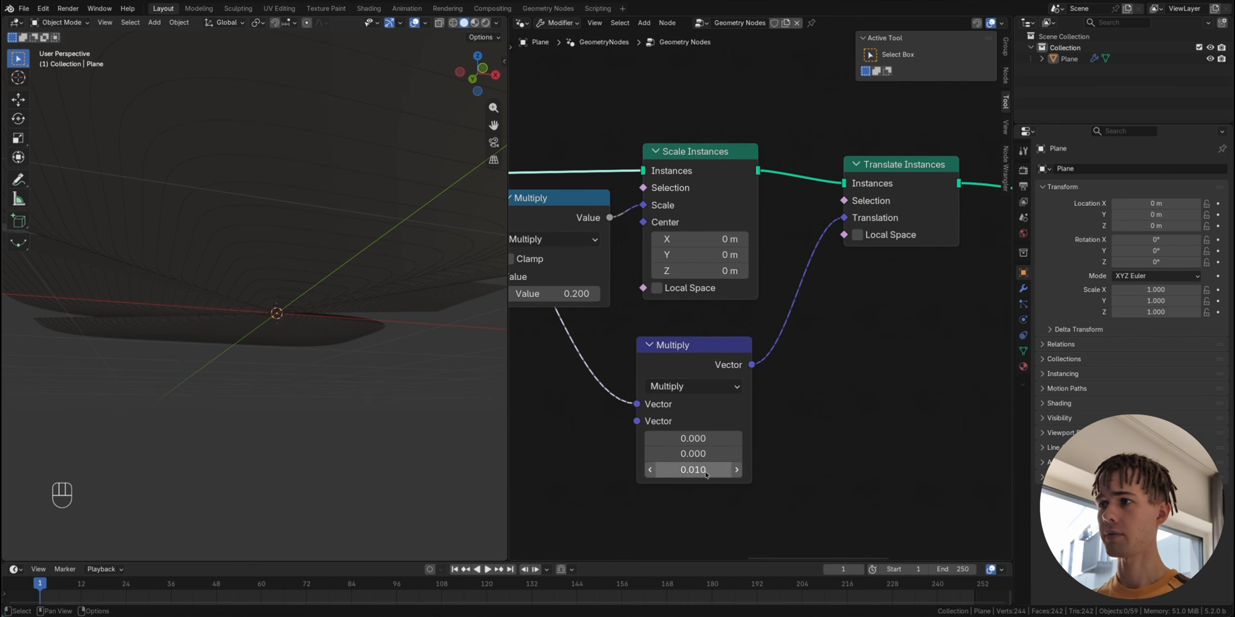
{"action": "left_click", "coordinate": [660, 470]}
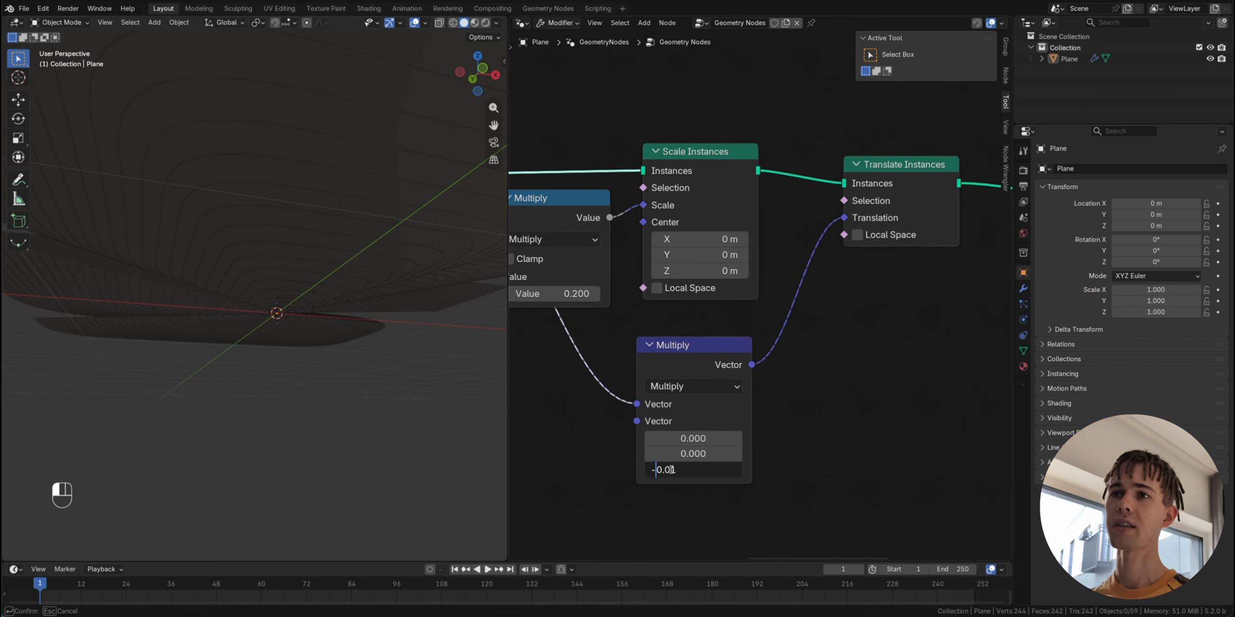
{"action": "key", "text": "Return"}
{"action": "scroll", "coordinate": [239, 346], "scroll_direction": "up", "scroll_amount": 10}
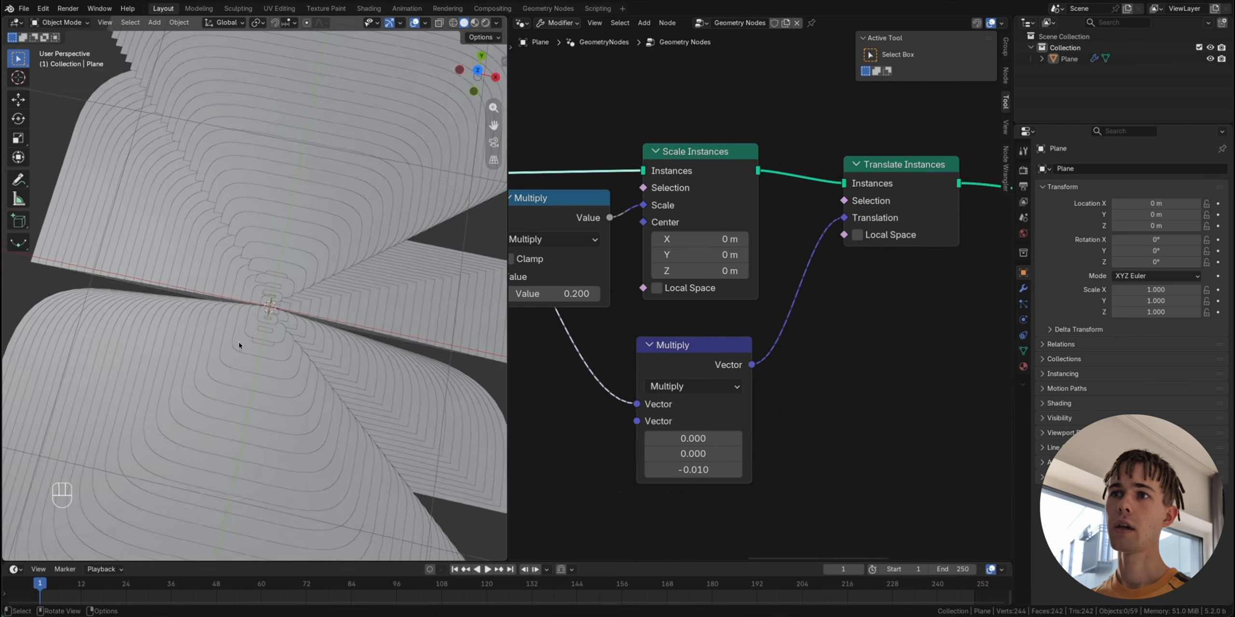
Step: Examine the centre of the stacked 2 and 6 at an angle and from above, and compare it with the World Cup 2026 reference image
{"action": "scroll", "coordinate": [239, 346], "scroll_direction": "up", "scroll_amount": 10}
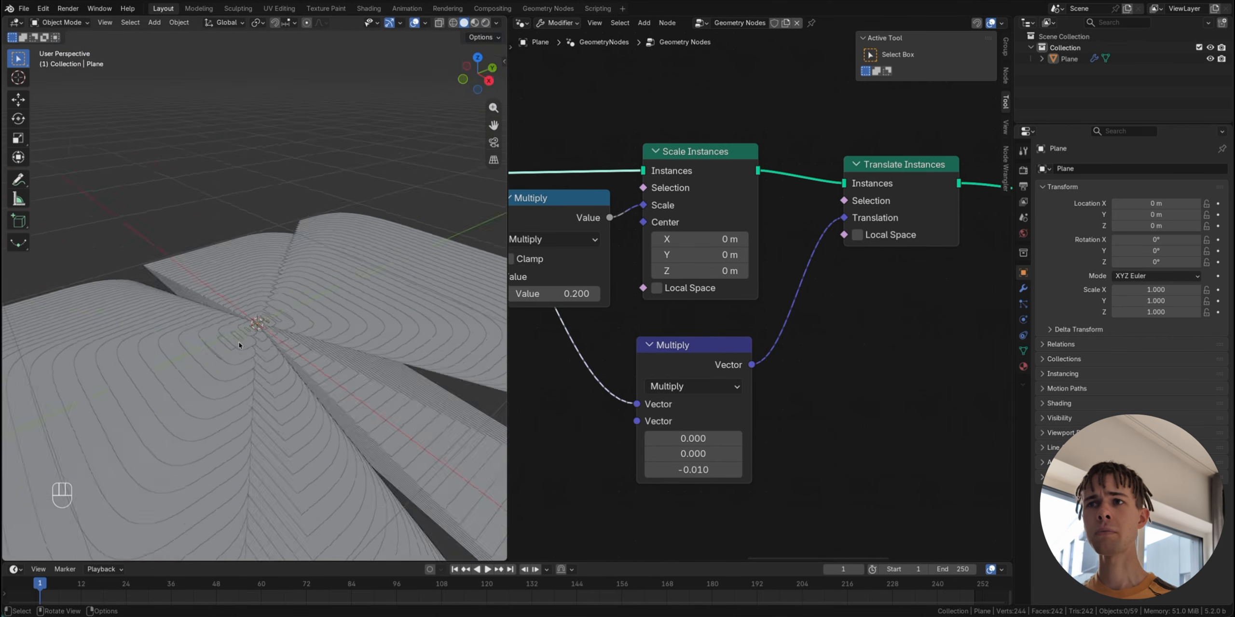
{"action": "scroll", "coordinate": [239, 345], "scroll_direction": "up", "scroll_amount": 3}
{"action": "left_click", "coordinate": [481, 66]}
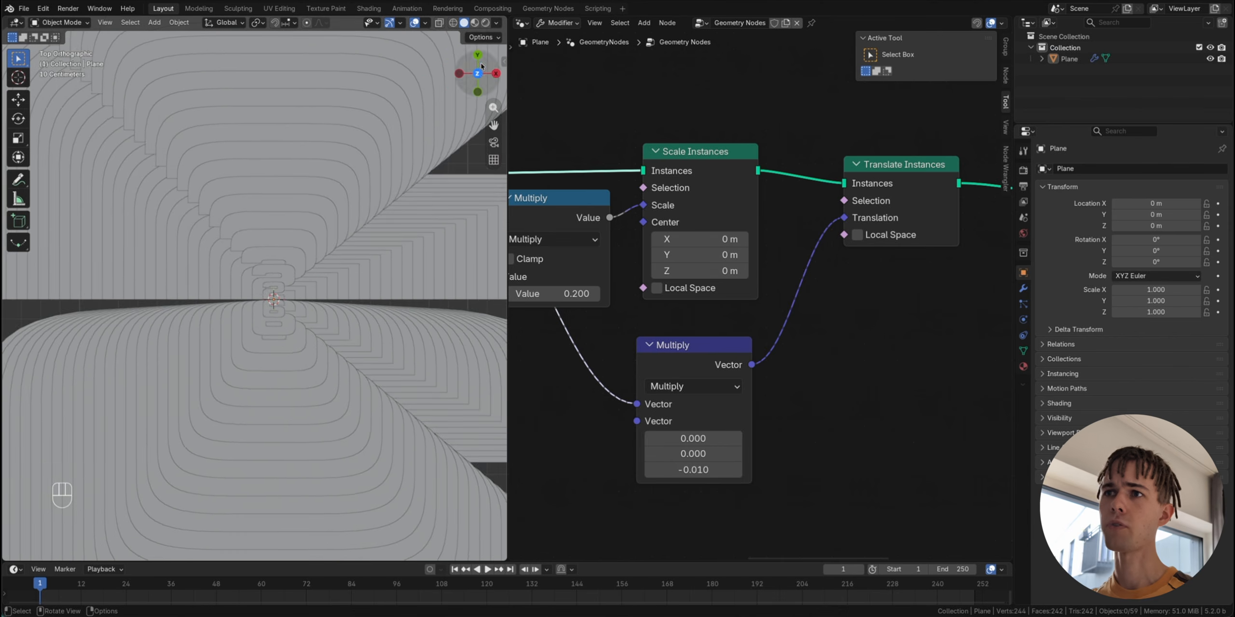
{"action": "scroll", "coordinate": [299, 220], "scroll_direction": "up", "scroll_amount": 4}
{"action": "scroll", "coordinate": [365, 306], "scroll_direction": "down", "scroll_amount": 2}
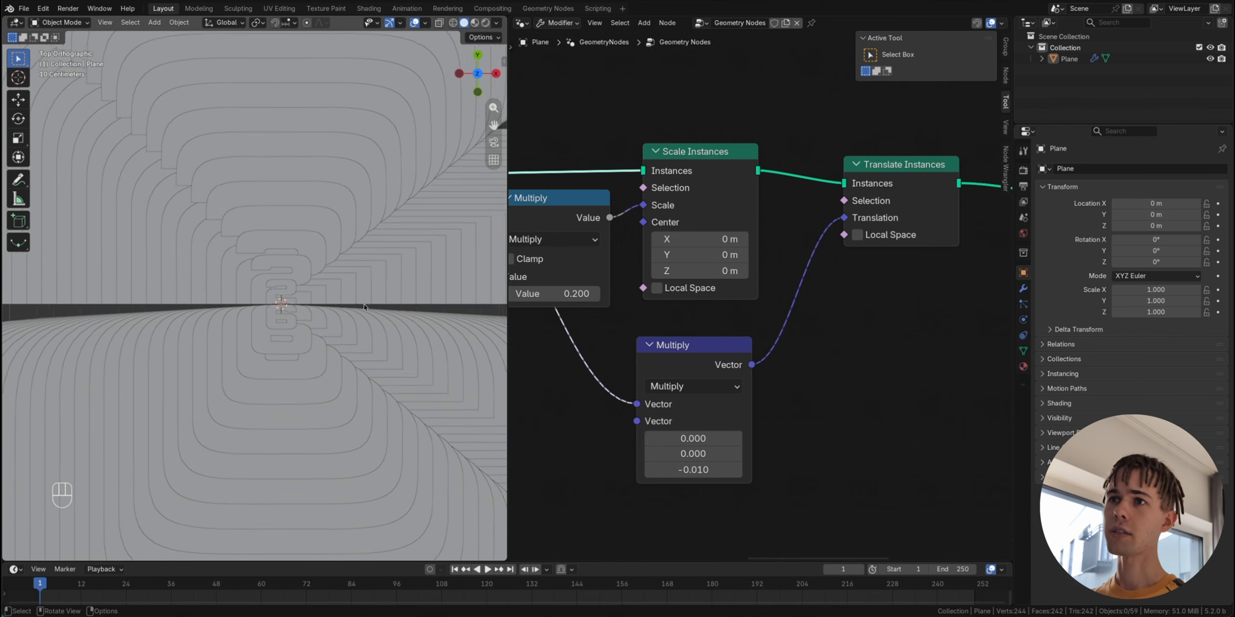
{"action": "scroll", "coordinate": [364, 305], "scroll_direction": "down", "scroll_amount": 1}
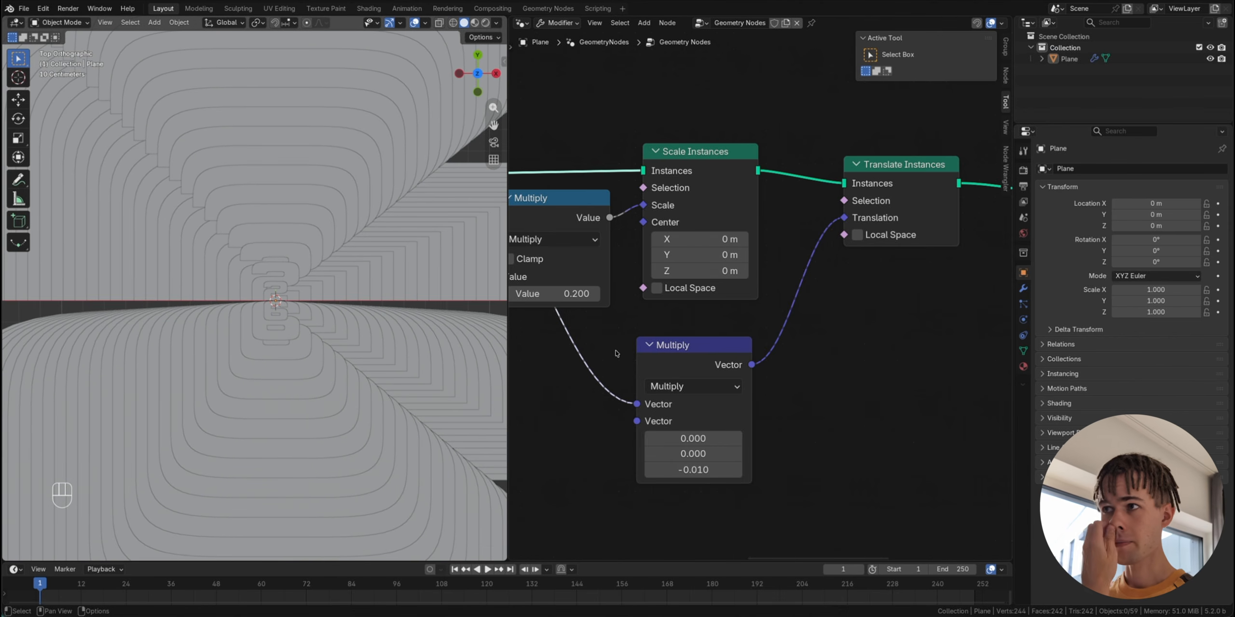
{"action": "scroll", "coordinate": [331, 291], "scroll_direction": "down", "scroll_amount": 3}
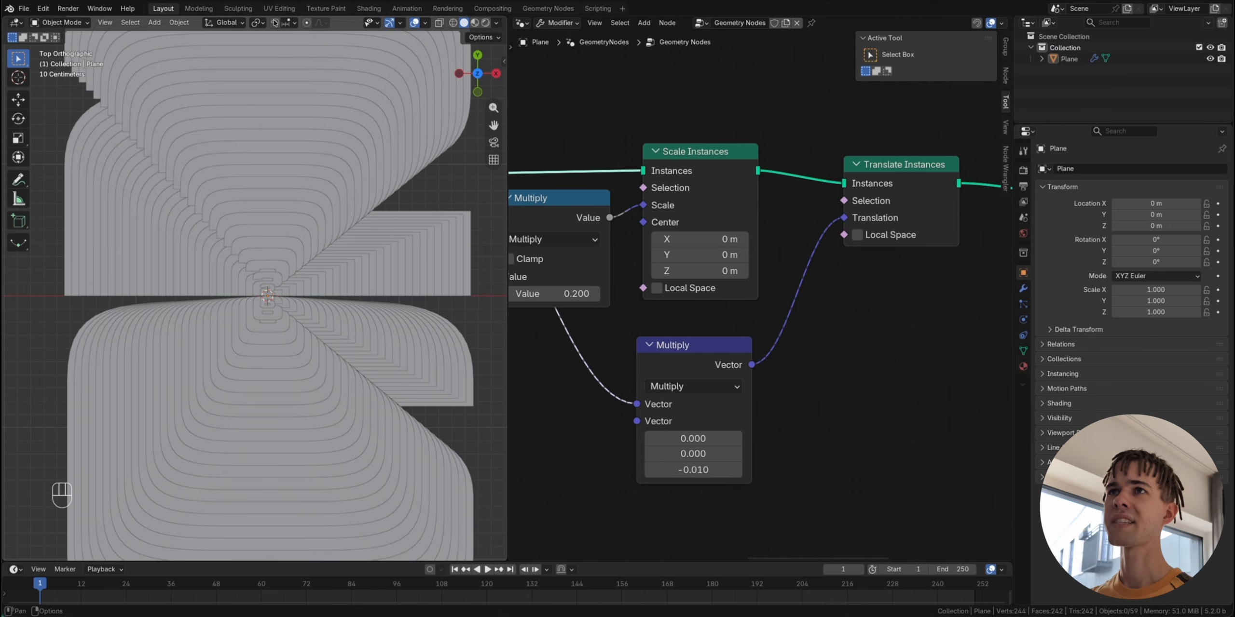
{"action": "left_click", "coordinate": [197, 10]}
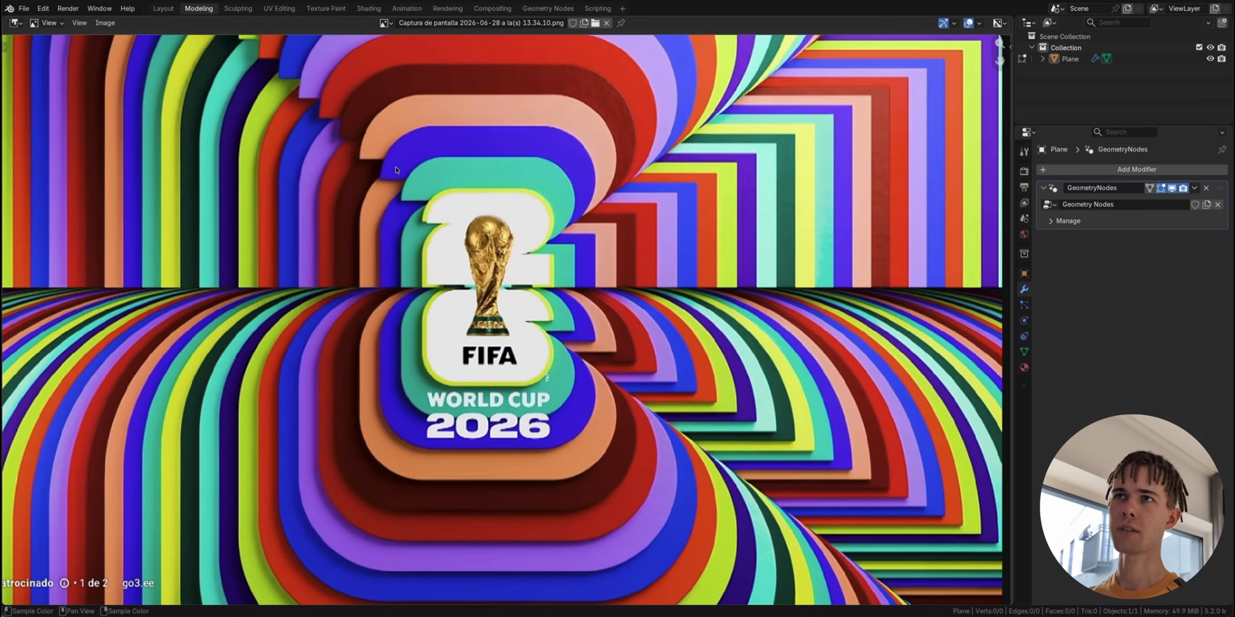
{"action": "left_click", "coordinate": [163, 8]}
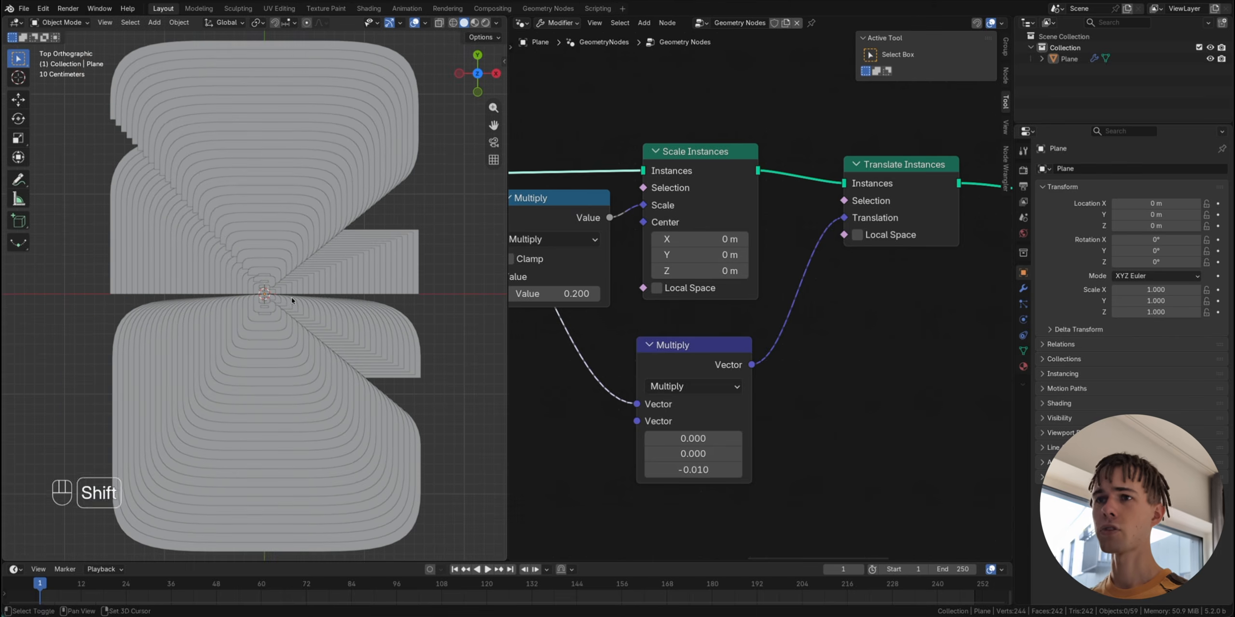
Step: Add a camera at the origin and raise it about 2.19 m along Z above the stacked numbers
{"action": "key", "text": "shift+a"}
{"action": "left_click", "coordinate": [254, 471]}
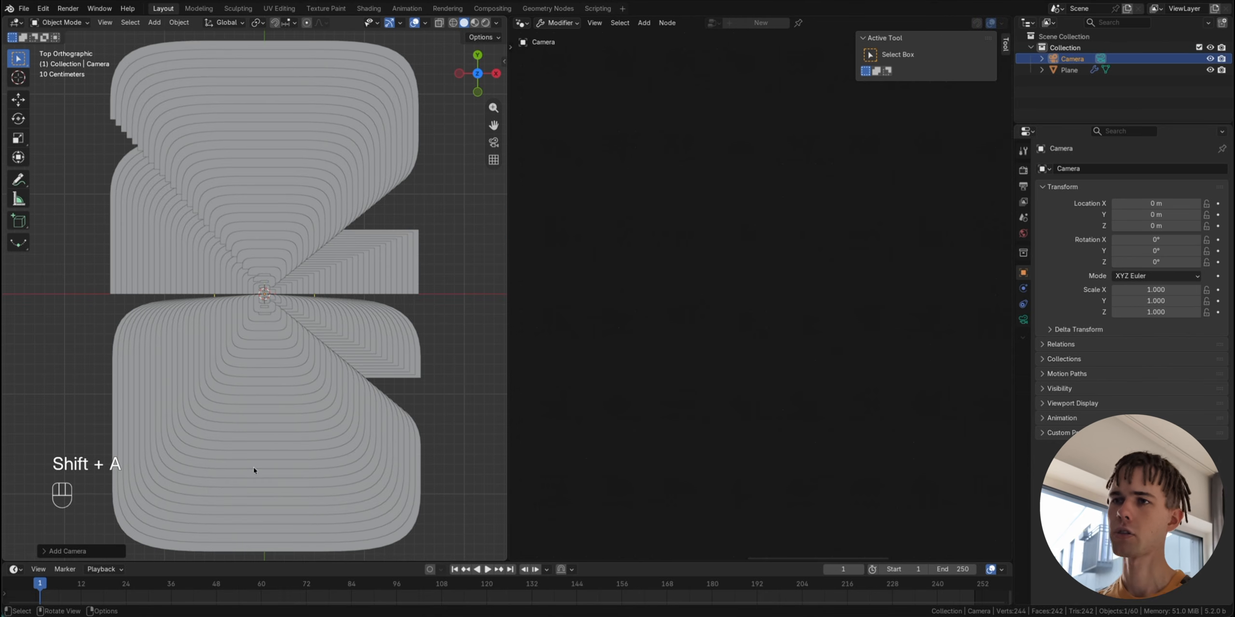
{"action": "middle_click_drag", "start_coordinate": [337, 375], "coordinate": [336, 295]}
{"action": "key", "text": "g"}
{"action": "key", "text": "z"}
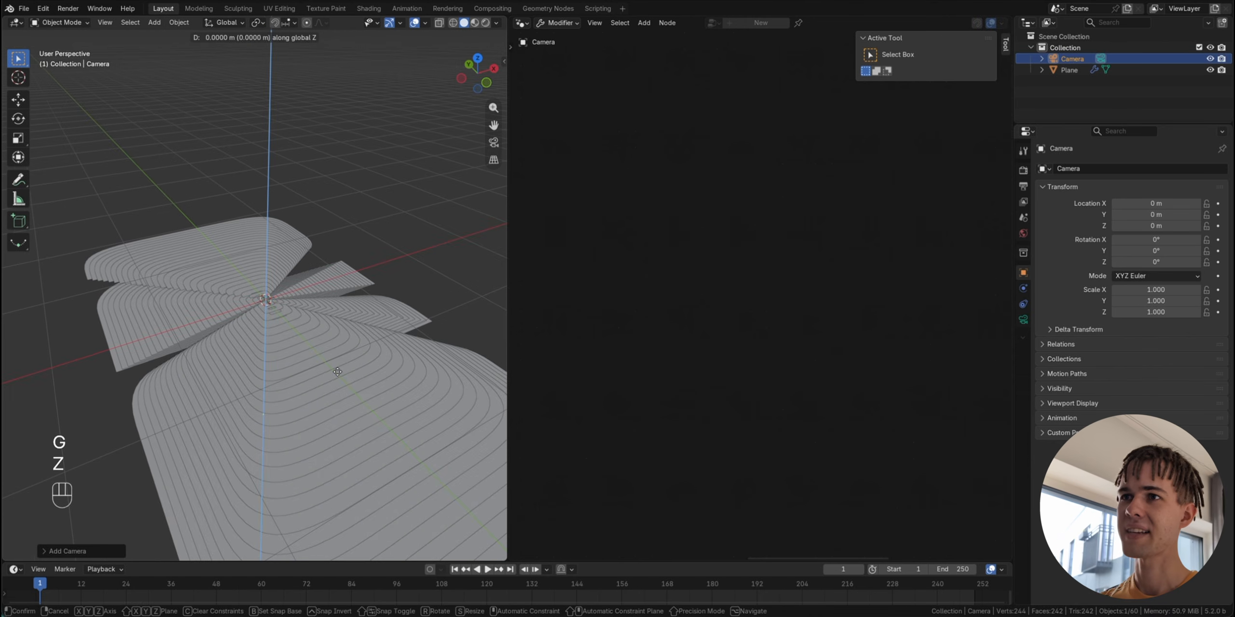
{"action": "left_click", "coordinate": [310, 119]}
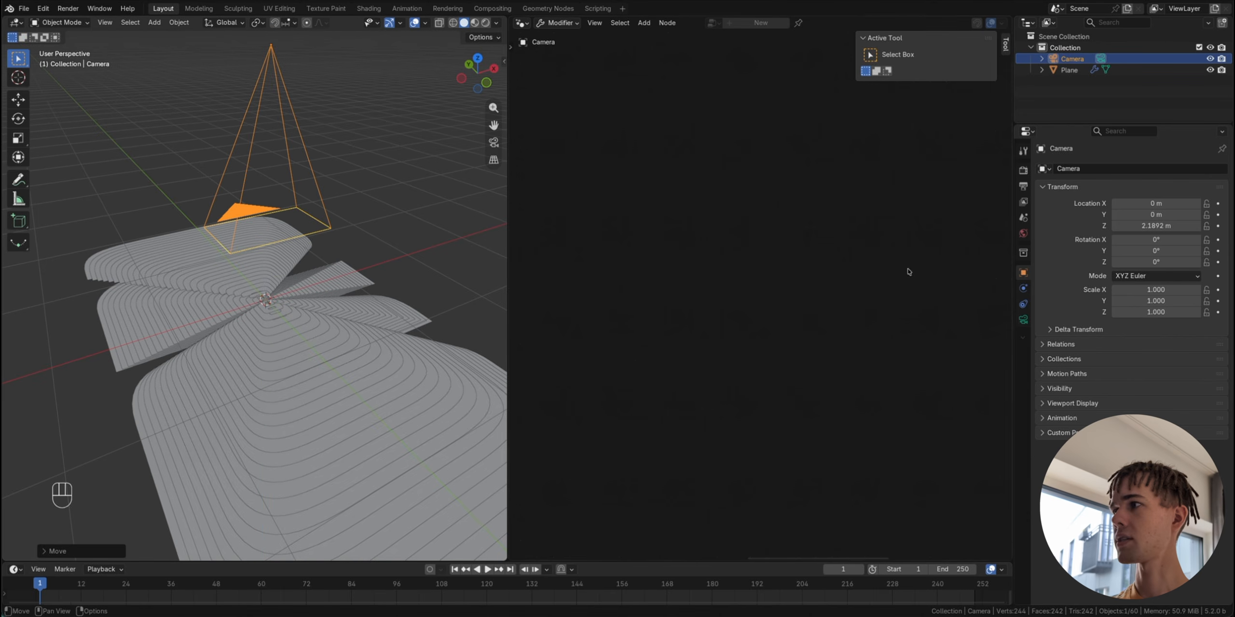
Step: Set the camera's lens type to Orthographic and look through the camera
{"action": "left_click", "coordinate": [1023, 321]}
{"action": "left_click", "coordinate": [1141, 204]}
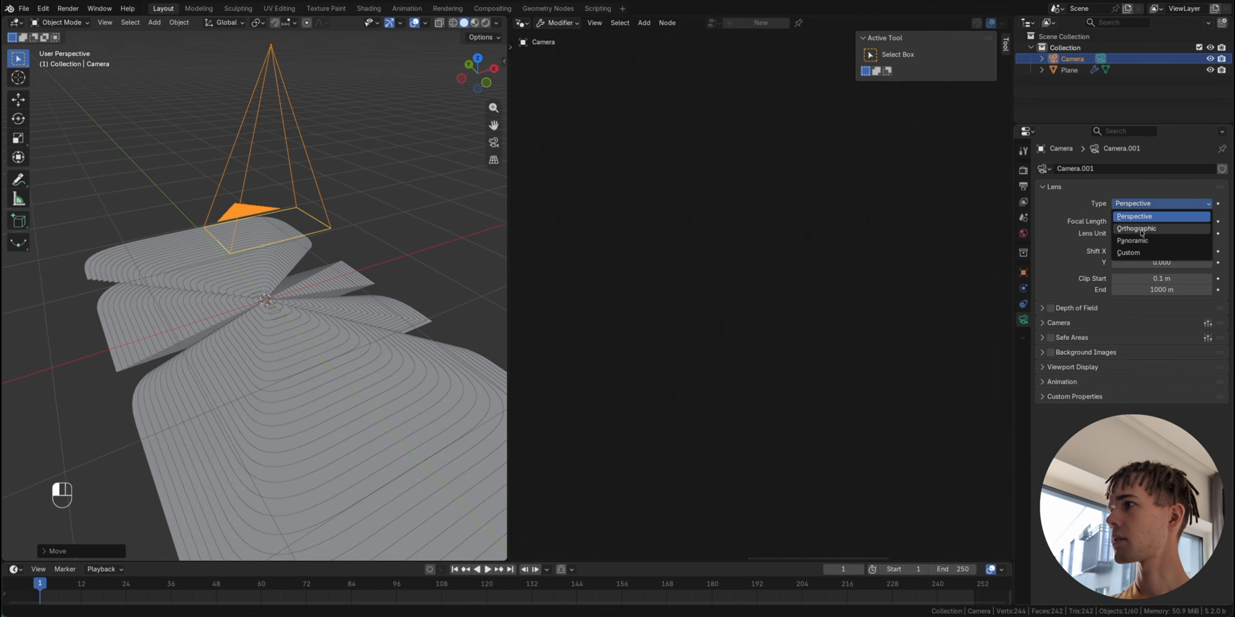
{"action": "left_click", "coordinate": [1138, 229]}
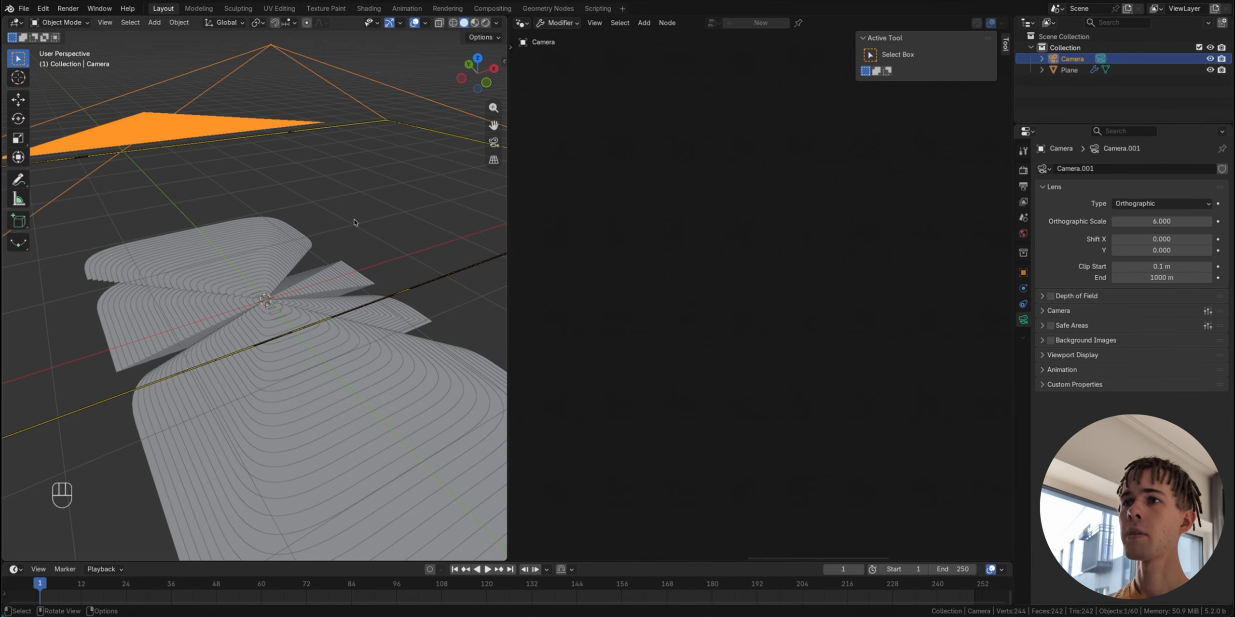
{"action": "middle_click_drag", "start_coordinate": [354, 222], "coordinate": [477, 140]}
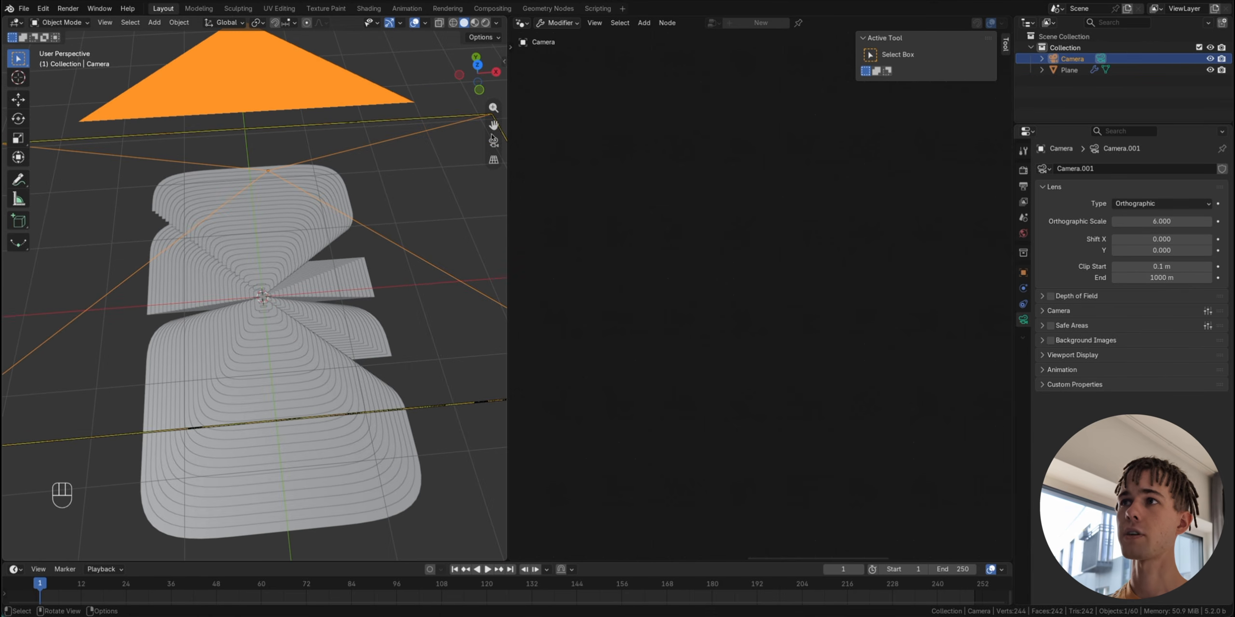
{"action": "left_click", "coordinate": [492, 144]}
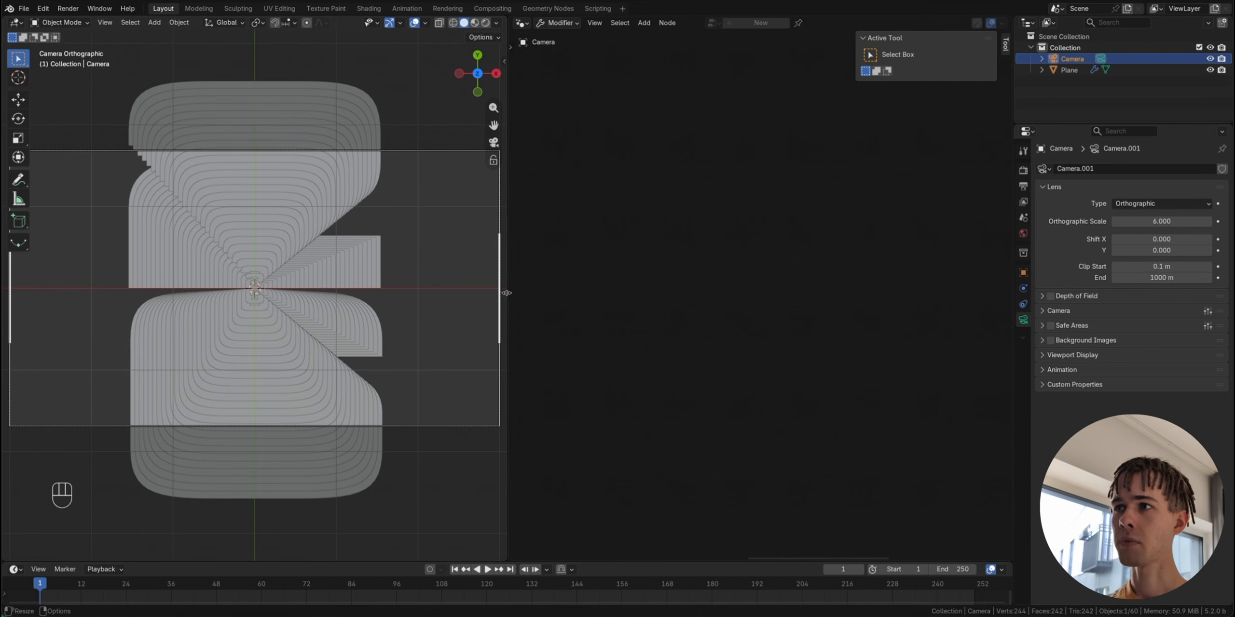
Step: Widen the 3D viewport to fit the camera frame better and hide its tool strip
{"action": "left_click_drag", "start_coordinate": [507, 289], "coordinate": [659, 292]}
{"action": "scroll", "coordinate": [318, 304], "scroll_direction": "down", "scroll_amount": 1}
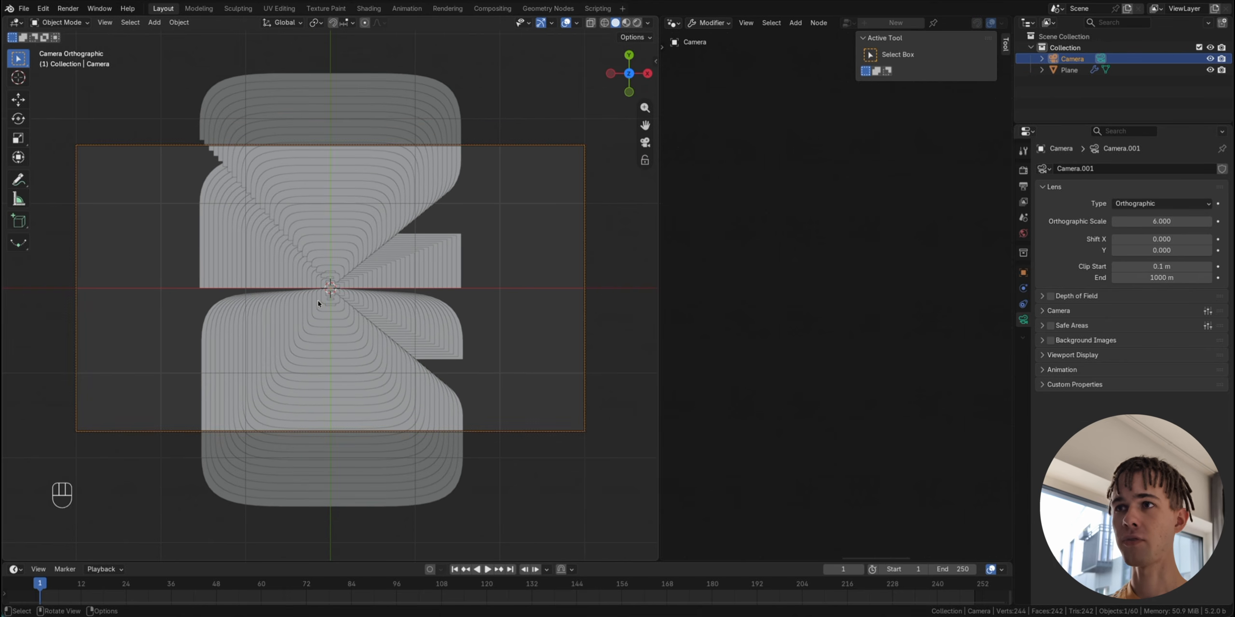
{"action": "scroll", "coordinate": [318, 303], "scroll_direction": "up", "scroll_amount": 1}
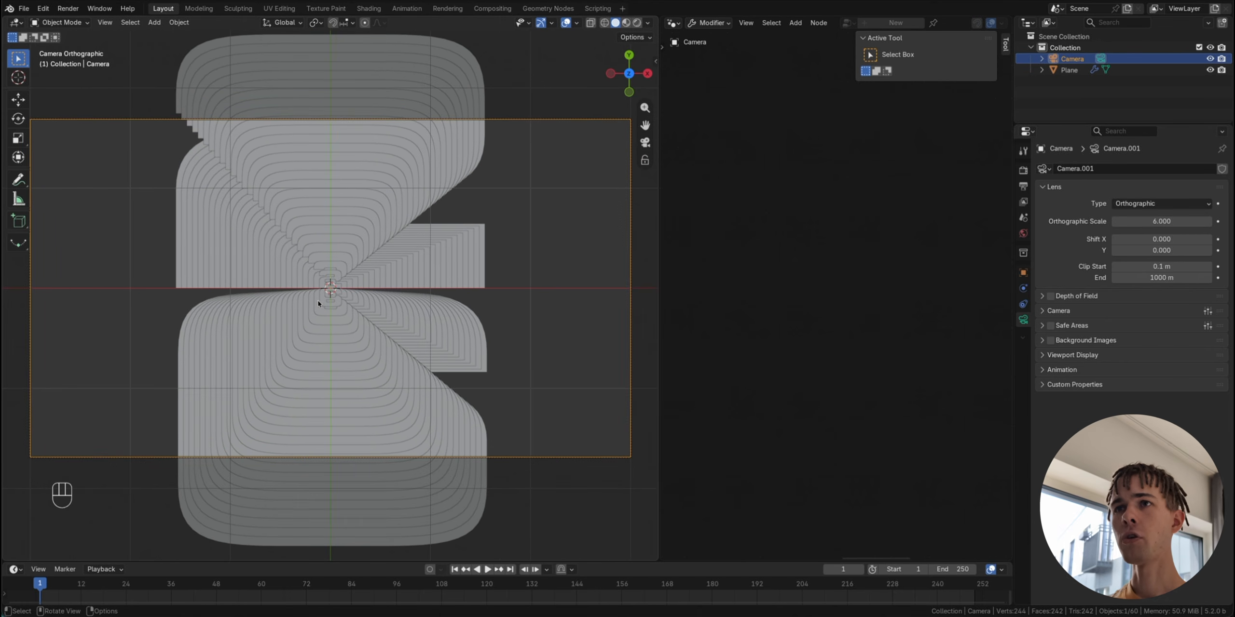
{"action": "key", "text": "t"}
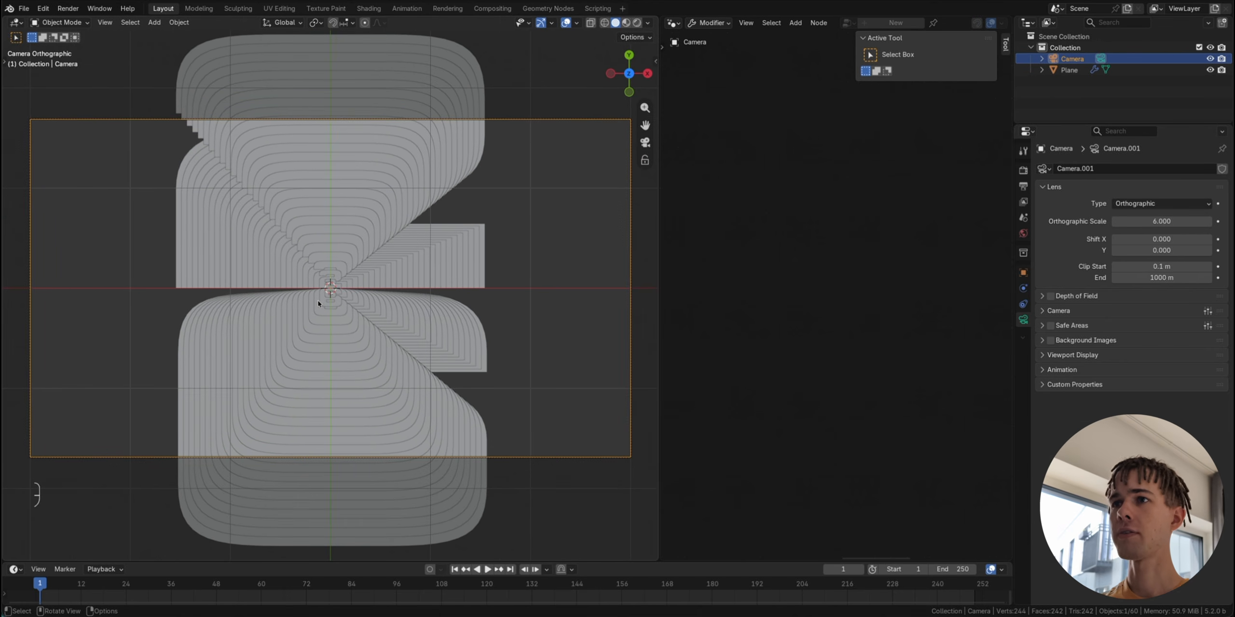
Step: Set the camera's orthographic scale to 3 and its passepartout to 1.000 so everything outside the frame is black
{"action": "double_click", "coordinate": [1154, 223]}
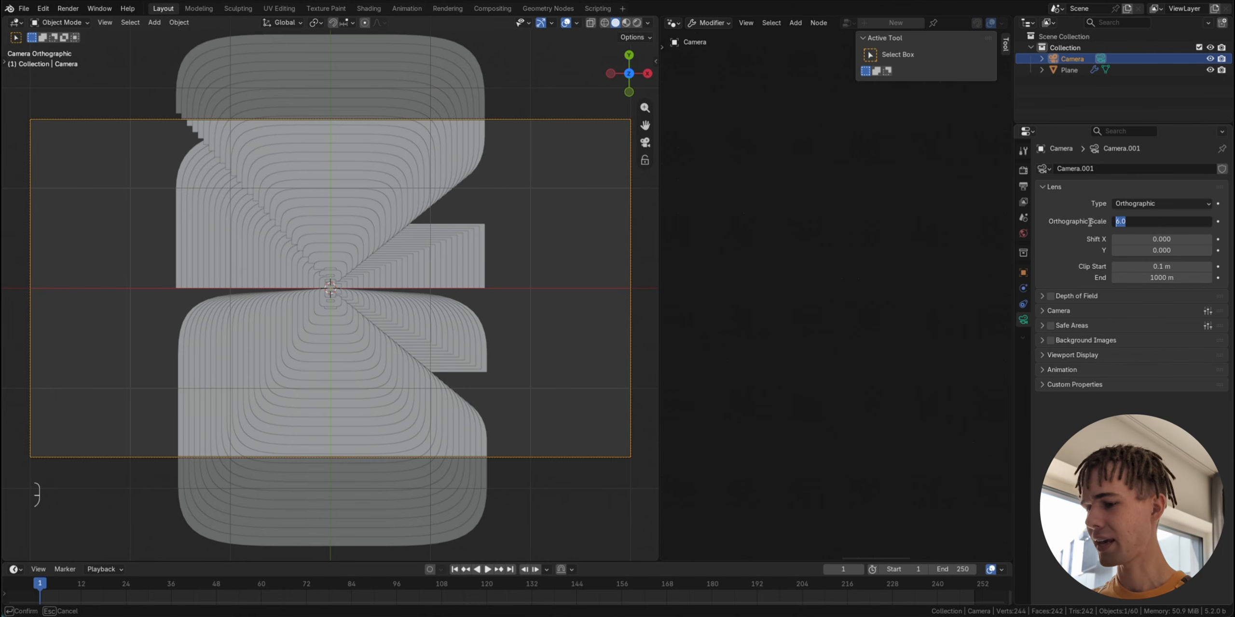
{"action": "type", "text": "3"}
{"action": "key", "text": "Return"}
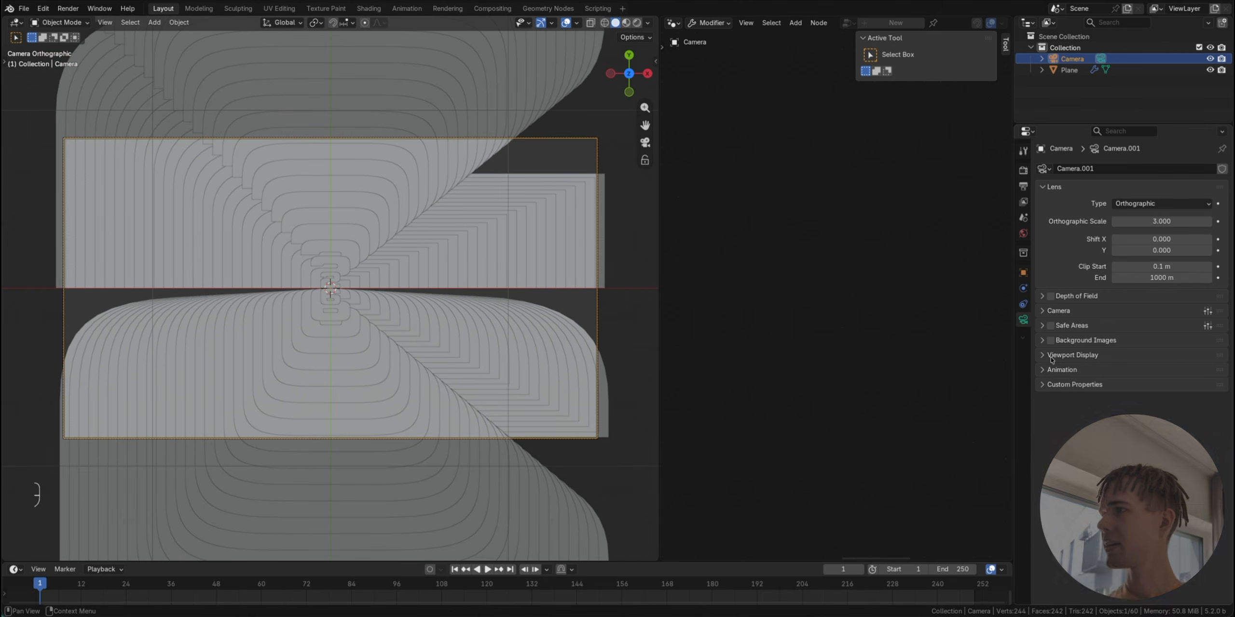
{"action": "left_click", "coordinate": [1071, 355]}
{"action": "left_click_drag", "start_coordinate": [1166, 435], "coordinate": [1210, 435]}
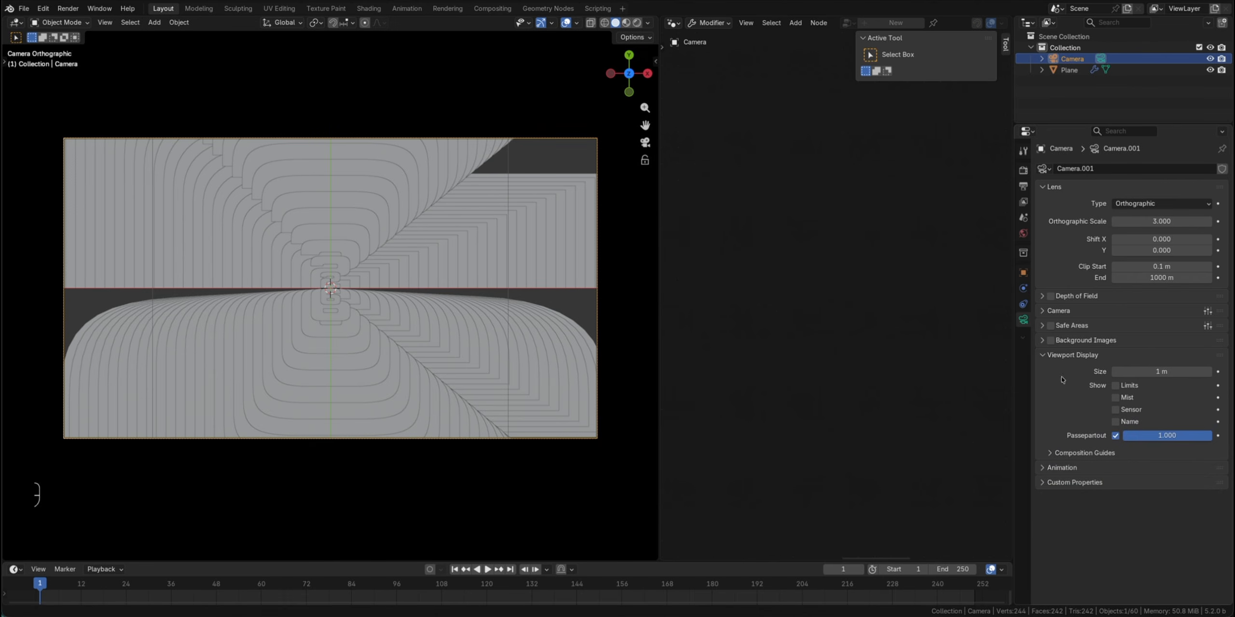
{"action": "left_click", "coordinate": [1048, 356]}
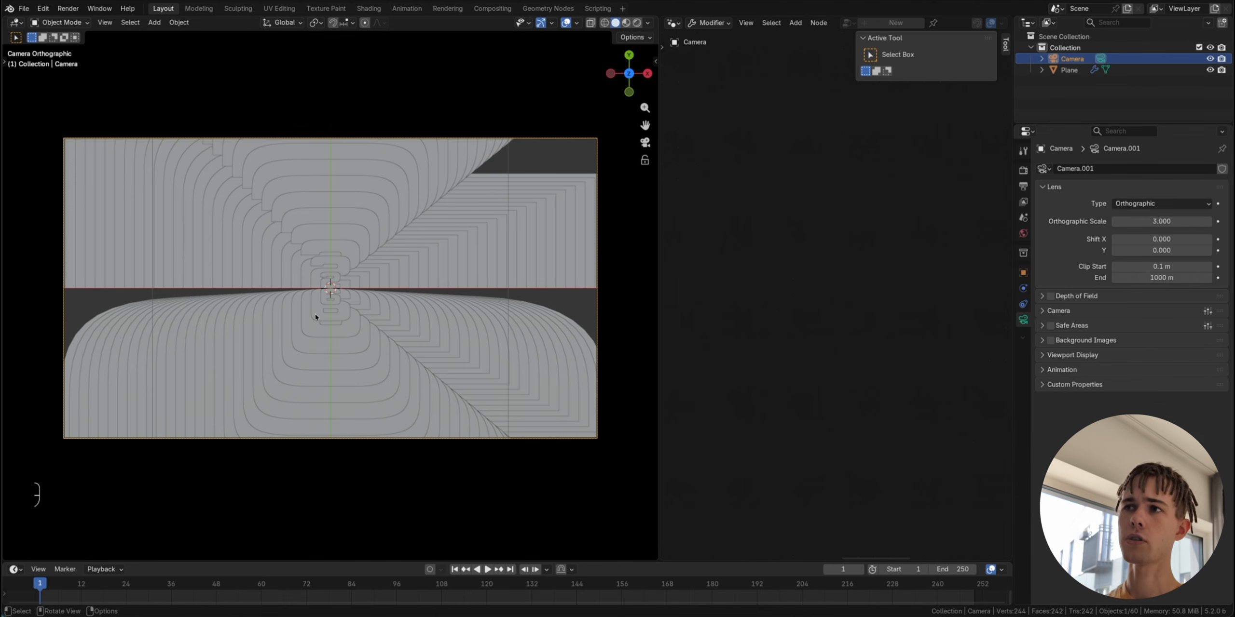
Step: Select the stacked numbers, raise the Duplicate Elements amount to 65, and turn off the viewport overlays
{"action": "left_click", "coordinate": [311, 314]}
{"action": "scroll", "coordinate": [322, 311], "scroll_direction": "up", "scroll_amount": 1}
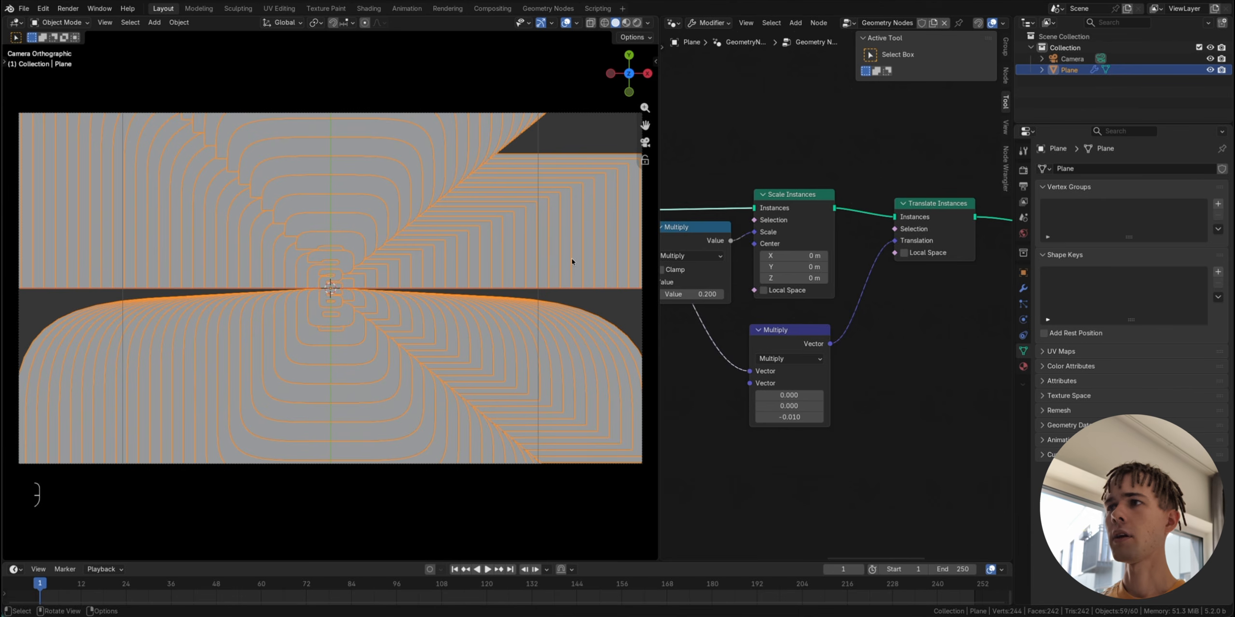
{"action": "scroll", "coordinate": [795, 268], "scroll_direction": "left", "scroll_amount": 10}
{"action": "left_click_drag", "start_coordinate": [838, 278], "coordinate": [892, 278]}
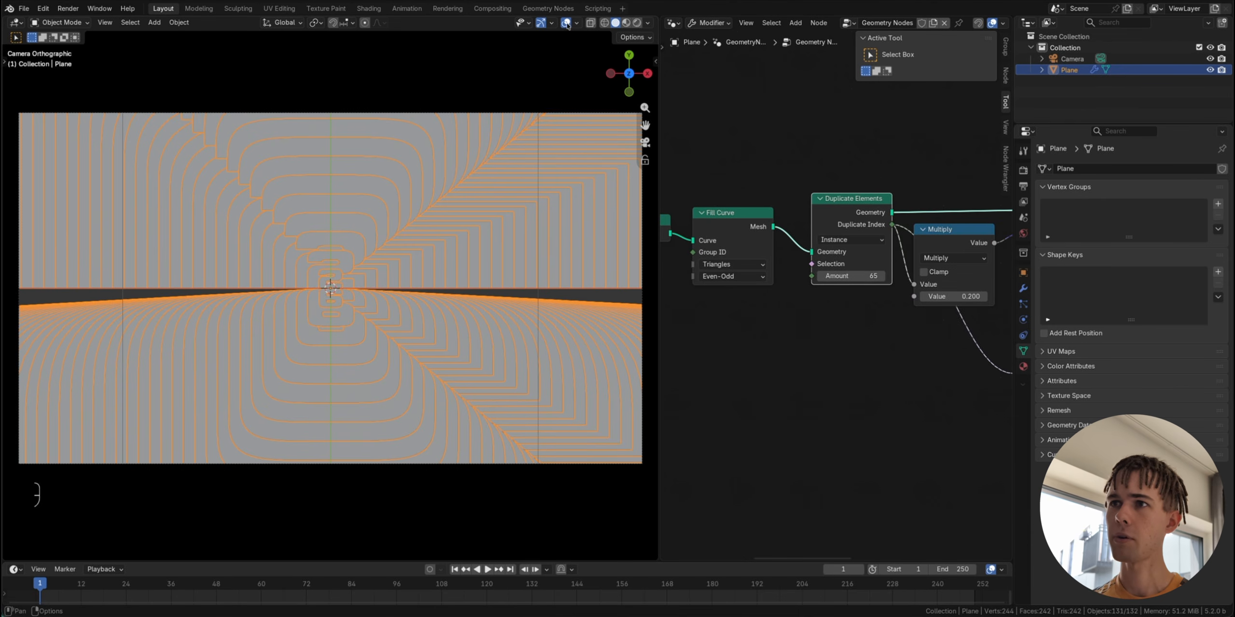
{"action": "left_click", "coordinate": [566, 23]}
Step: Inspect the gap between the 2 and the 6, and try a Y translation of -0.47 m in the 6's Transform Geometry node
{"action": "scroll", "coordinate": [235, 268], "scroll_direction": "left", "scroll_amount": 5, "text": "shift"}
{"action": "scroll", "coordinate": [235, 268], "scroll_direction": "up", "scroll_amount": 3}
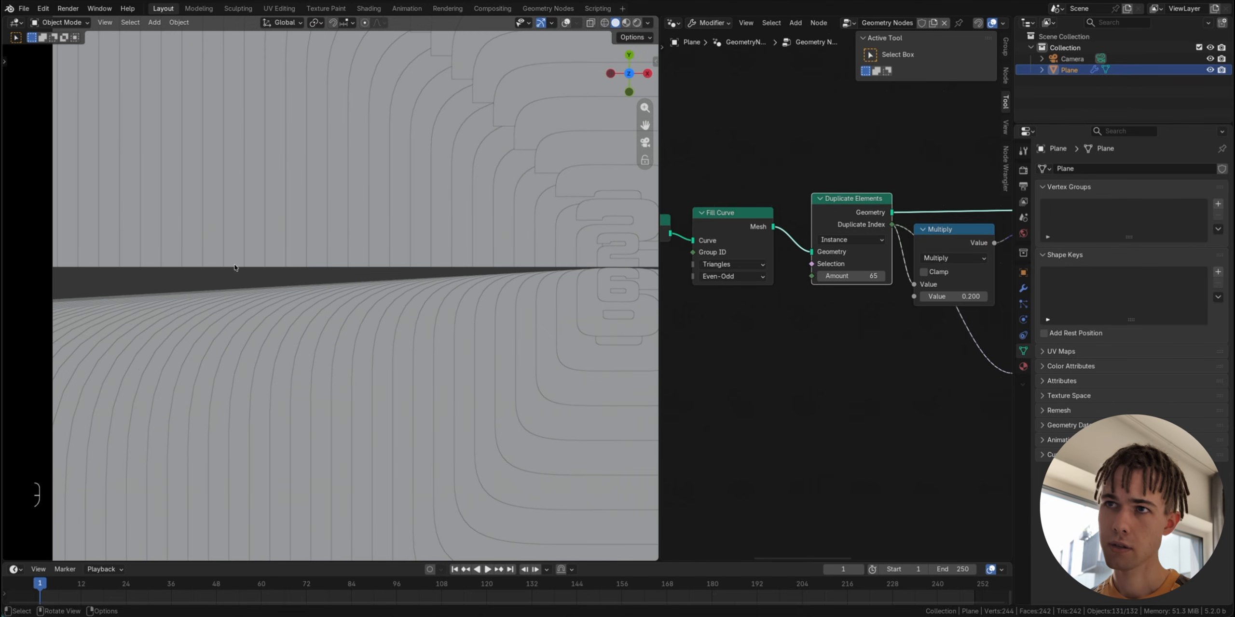
{"action": "scroll", "coordinate": [350, 341], "scroll_direction": "right", "scroll_amount": 10, "text": "shift"}
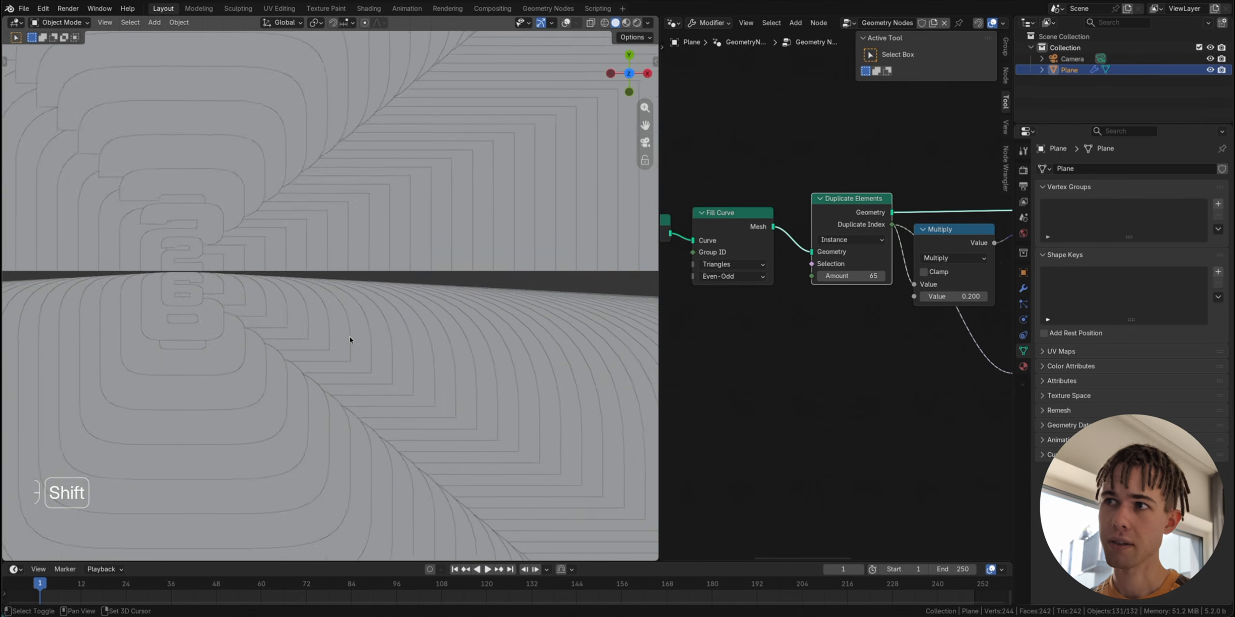
{"action": "scroll", "coordinate": [289, 315], "scroll_direction": "left", "scroll_amount": 6, "text": "shift"}
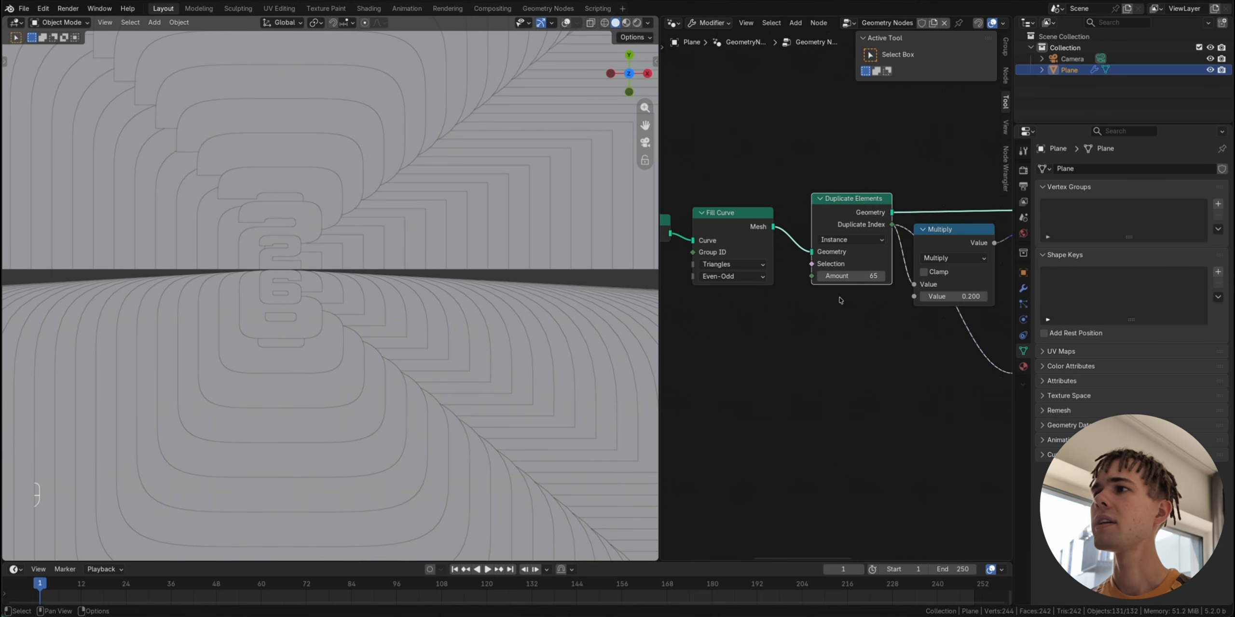
{"action": "scroll", "coordinate": [840, 299], "scroll_direction": "left", "scroll_amount": 12}
{"action": "scroll", "coordinate": [840, 299], "scroll_direction": "right", "scroll_amount": 7}
{"action": "scroll", "coordinate": [841, 299], "scroll_direction": "up", "scroll_amount": 5}
{"action": "scroll", "coordinate": [841, 300], "scroll_direction": "down", "scroll_amount": 2}
{"action": "scroll", "coordinate": [840, 300], "scroll_direction": "right", "scroll_amount": 2}
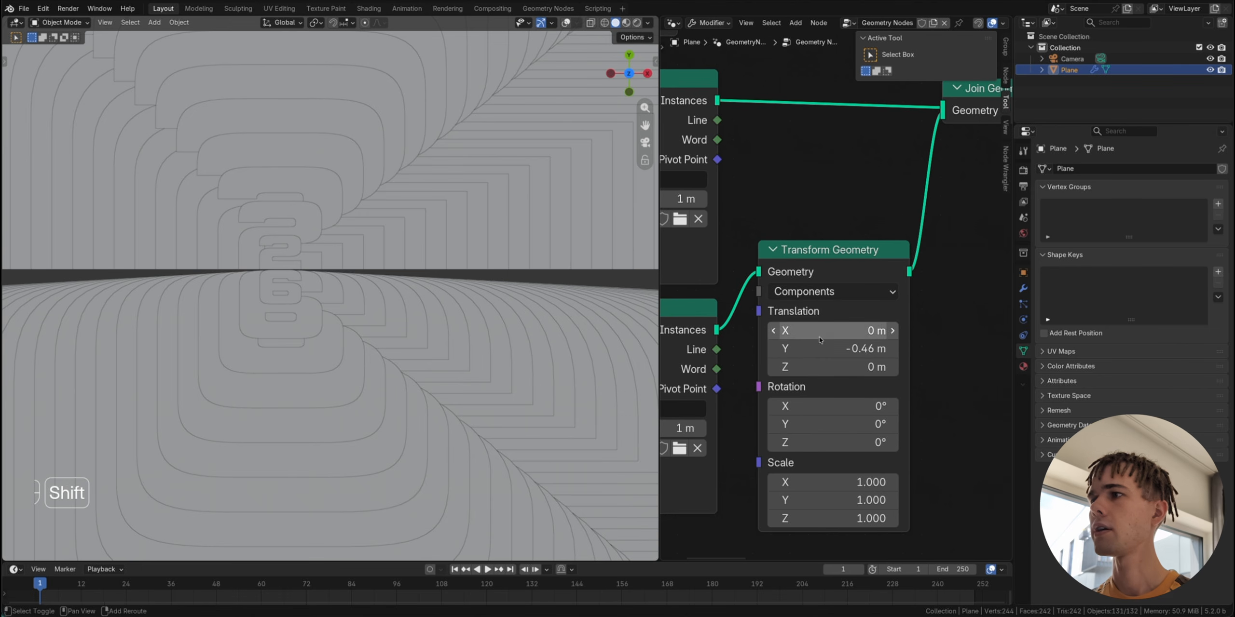
{"action": "mouse_move", "coordinate": [841, 349]}
{"action": "left_mouse_down", "text": "shift"}
{"action": "mouse_move", "coordinate": [868, 349]}
{"action": "mouse_move", "coordinate": [811, 349]}
{"action": "mouse_move", "coordinate": [840, 349]}
{"action": "left_mouse_up", "text": "shift"}
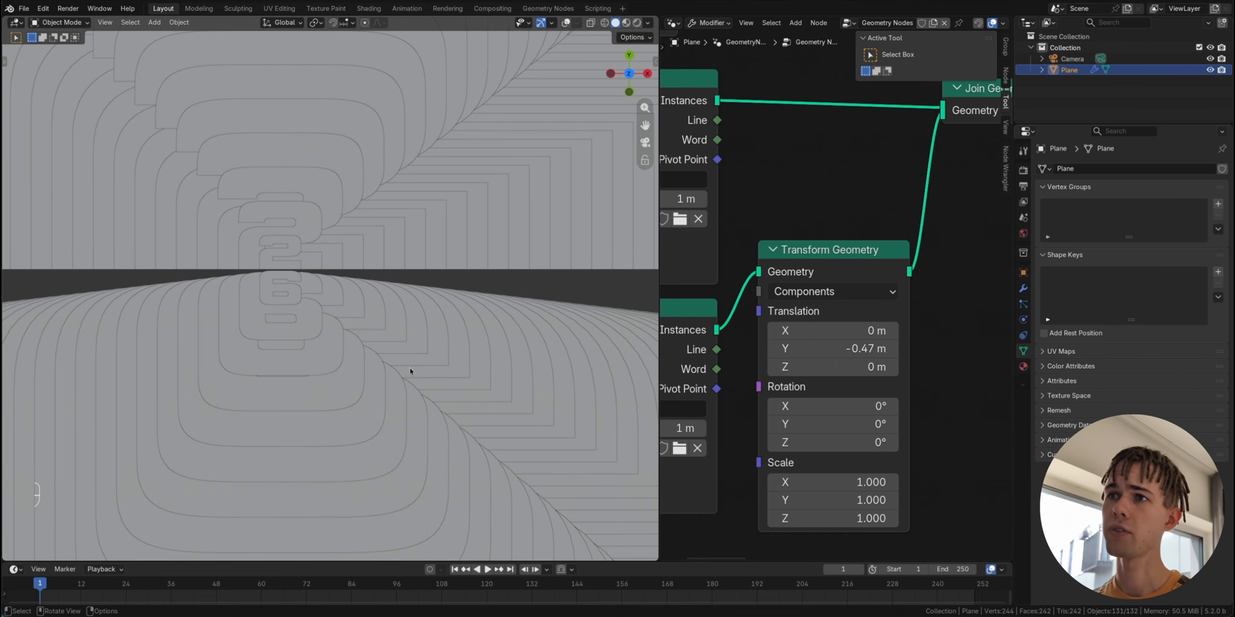
Step: Close the gap between the 2 and the 6 by setting the Transform Geometry's Y translation to -0.452 m, checking it at the frame's edge
{"action": "scroll", "coordinate": [270, 376], "scroll_direction": "left", "scroll_amount": 5, "text": "shift"}
{"action": "scroll", "coordinate": [270, 376], "scroll_direction": "left", "scroll_amount": 10, "text": "shift"}
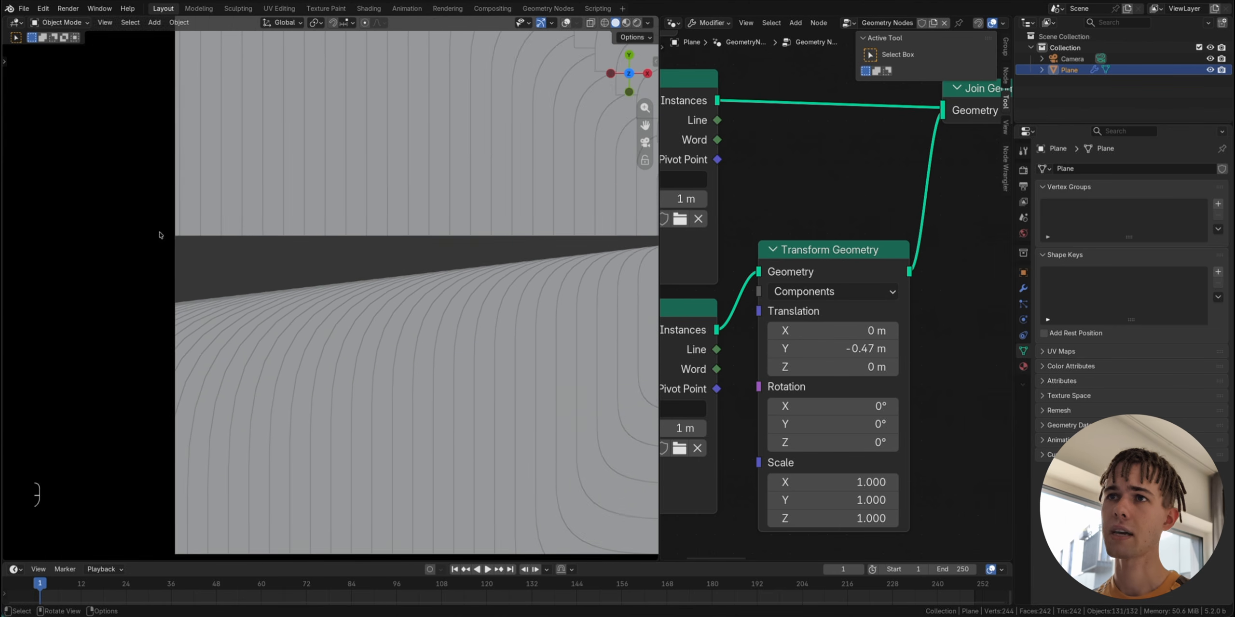
{"action": "scroll", "coordinate": [161, 237], "scroll_direction": "up", "scroll_amount": 4}
{"action": "scroll", "coordinate": [171, 237], "scroll_direction": "left", "scroll_amount": 4, "text": "shift"}
{"action": "scroll", "coordinate": [171, 237], "scroll_direction": "up", "scroll_amount": 3}
{"action": "scroll", "coordinate": [171, 237], "scroll_direction": "left", "scroll_amount": 4, "text": "shift"}
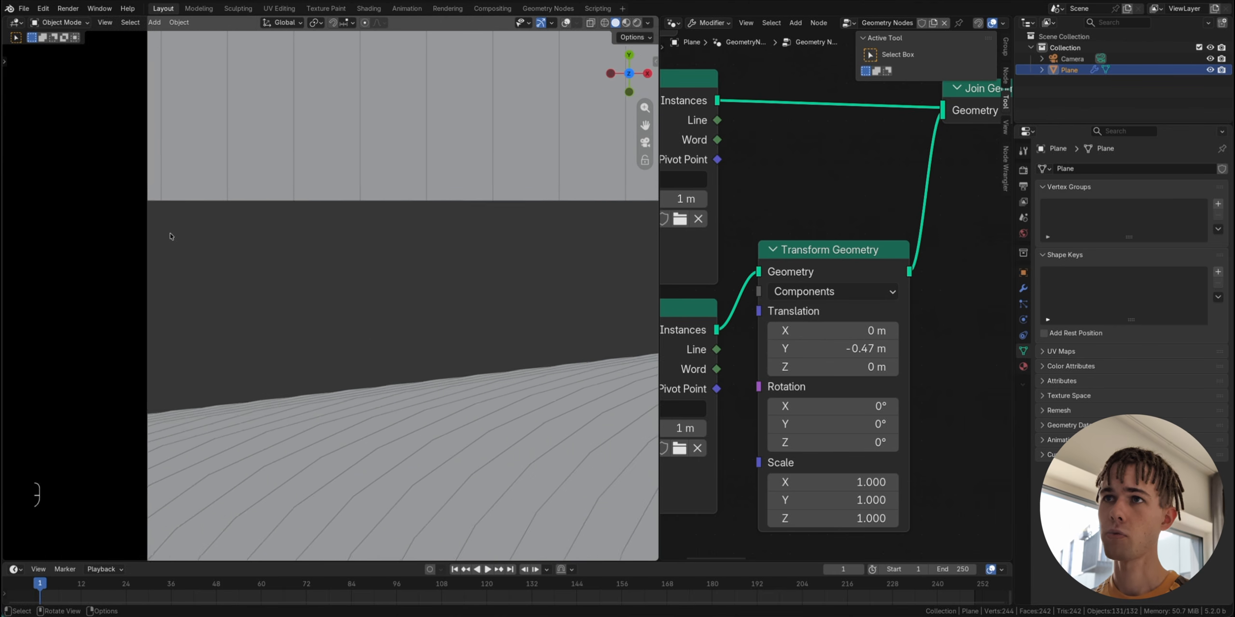
{"action": "scroll", "coordinate": [171, 237], "scroll_direction": "up", "scroll_amount": 1}
{"action": "left_click", "coordinate": [812, 350]}
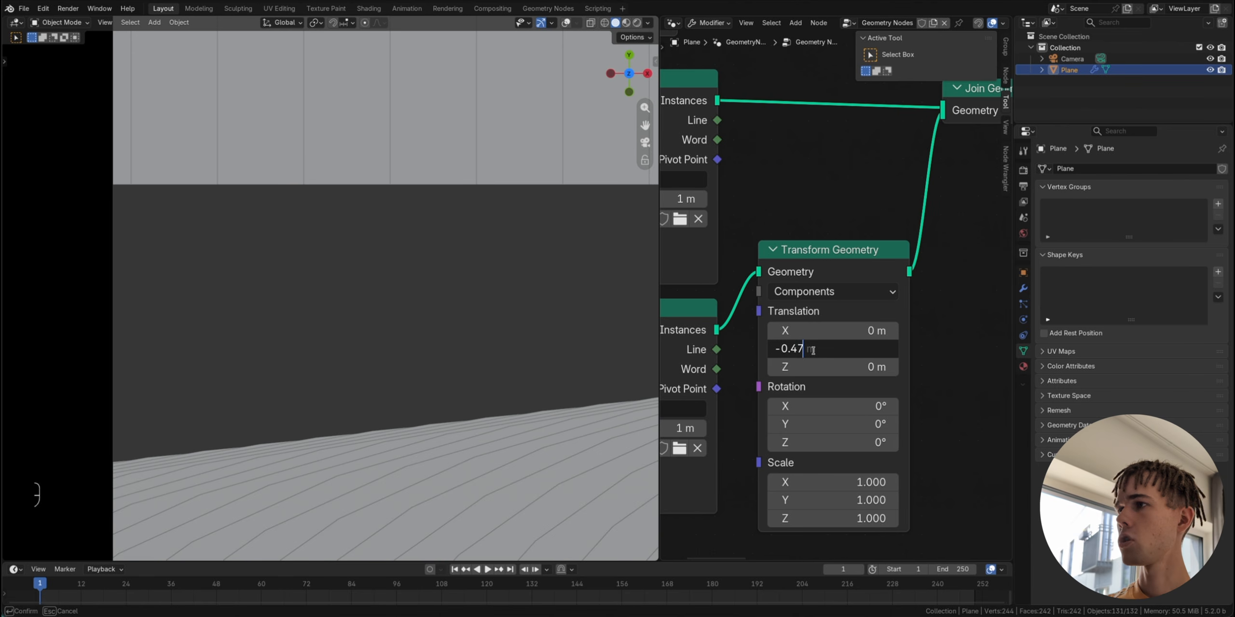
{"action": "left_click", "coordinate": [973, 358]}
{"action": "mouse_move", "coordinate": [837, 350]}
{"action": "left_mouse_down", "text": "shift"}
{"action": "mouse_move", "coordinate": [882, 349]}
{"action": "mouse_move", "coordinate": [840, 349]}
{"action": "mouse_move", "coordinate": [861, 350]}
{"action": "left_mouse_up", "text": "shift"}
{"action": "left_click", "coordinate": [841, 350]}
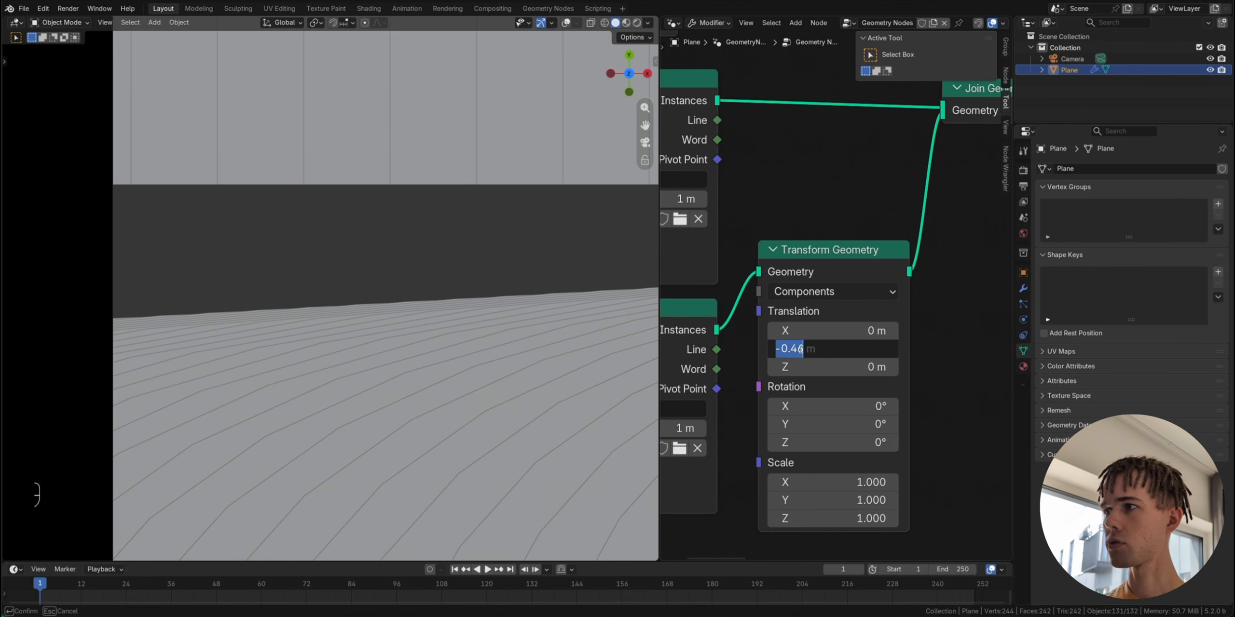
{"action": "scroll", "coordinate": [227, 204], "scroll_direction": "down", "scroll_amount": 2}
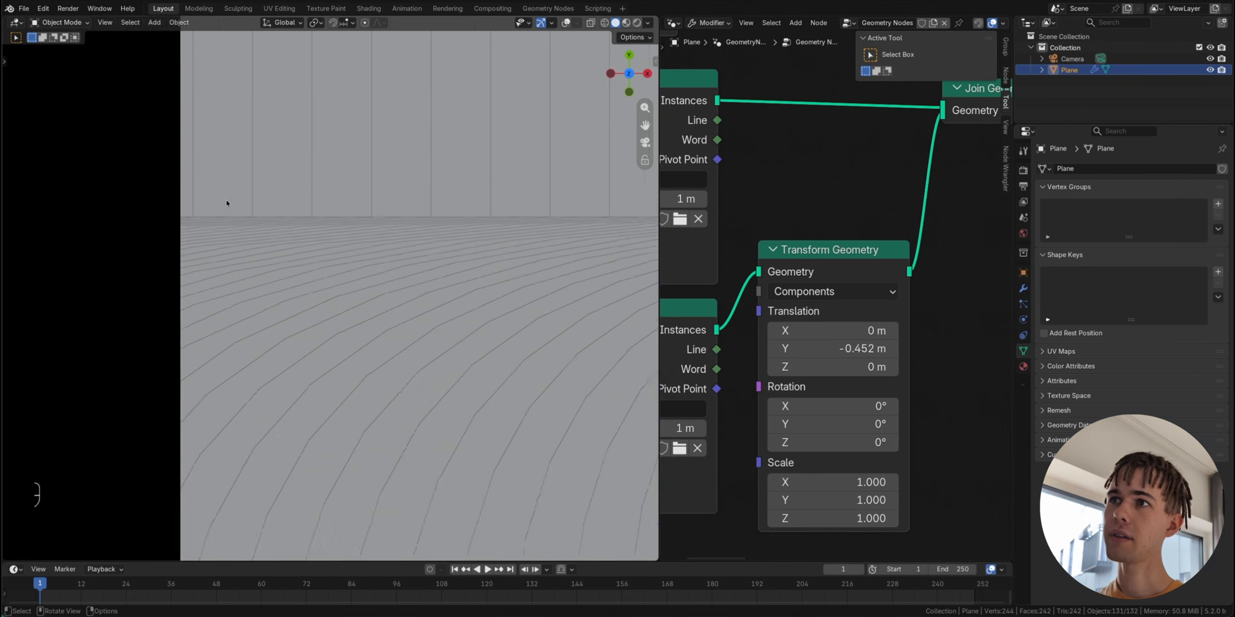
{"action": "scroll", "coordinate": [226, 200], "scroll_direction": "down", "scroll_amount": 12}
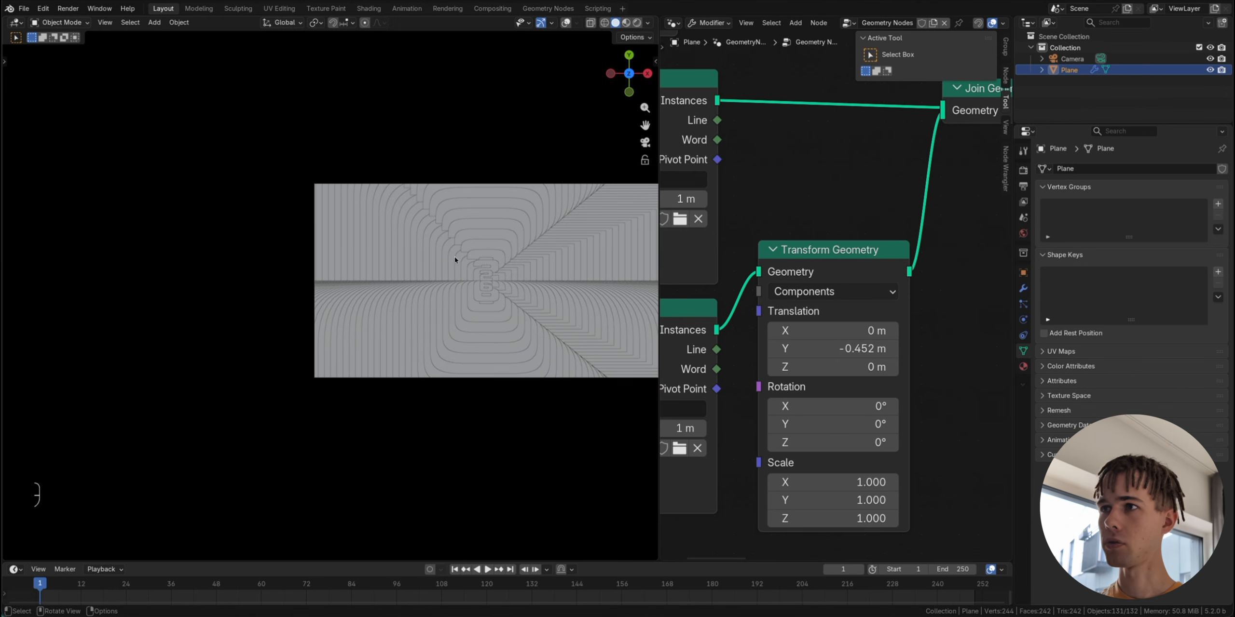
{"action": "scroll", "coordinate": [454, 257], "scroll_direction": "up", "scroll_amount": 2}
{"action": "middle_click_drag", "start_coordinate": [454, 260], "coordinate": [248, 282], "text": "shift"}
{"action": "scroll", "coordinate": [247, 282], "scroll_direction": "up", "scroll_amount": 1}
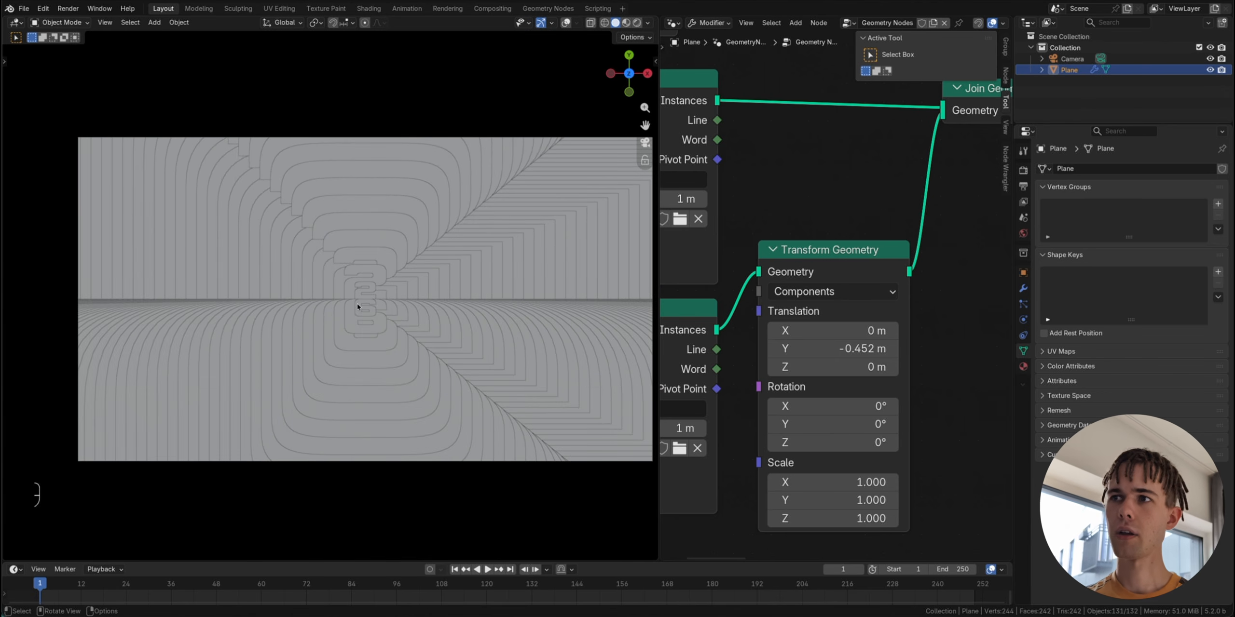
Step: Examine the whole reference image, comparing its band spacing with the stacked numbers
{"action": "left_click", "coordinate": [198, 8]}
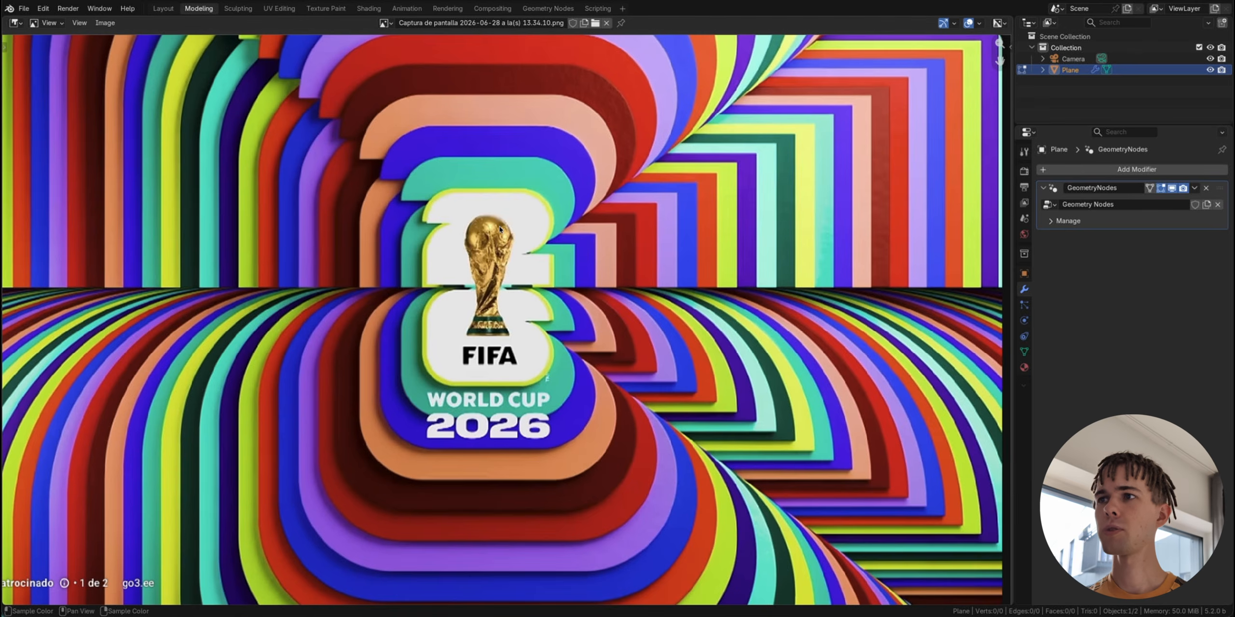
{"action": "scroll", "coordinate": [500, 230], "scroll_direction": "down", "scroll_amount": 2}
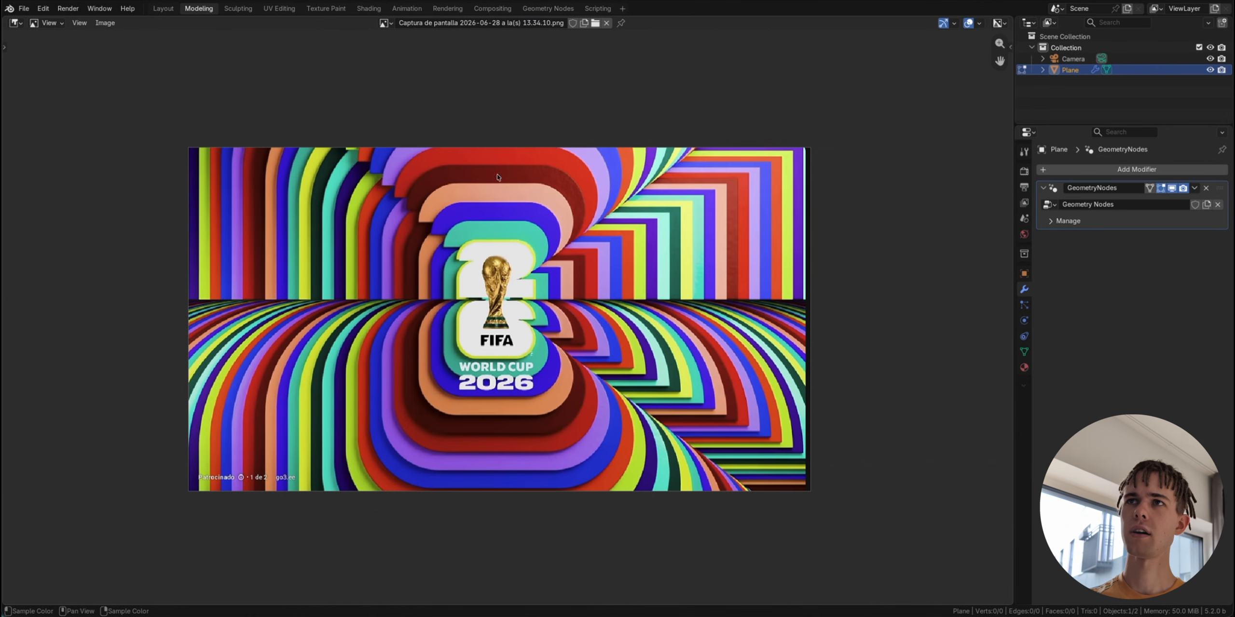
{"action": "left_click", "coordinate": [163, 9]}
Step: Try a wider spacing between the number copies with a Multiply value of 0.760, and turn on the viewport overlays
{"action": "scroll", "coordinate": [959, 307], "scroll_direction": "down", "scroll_amount": 5}
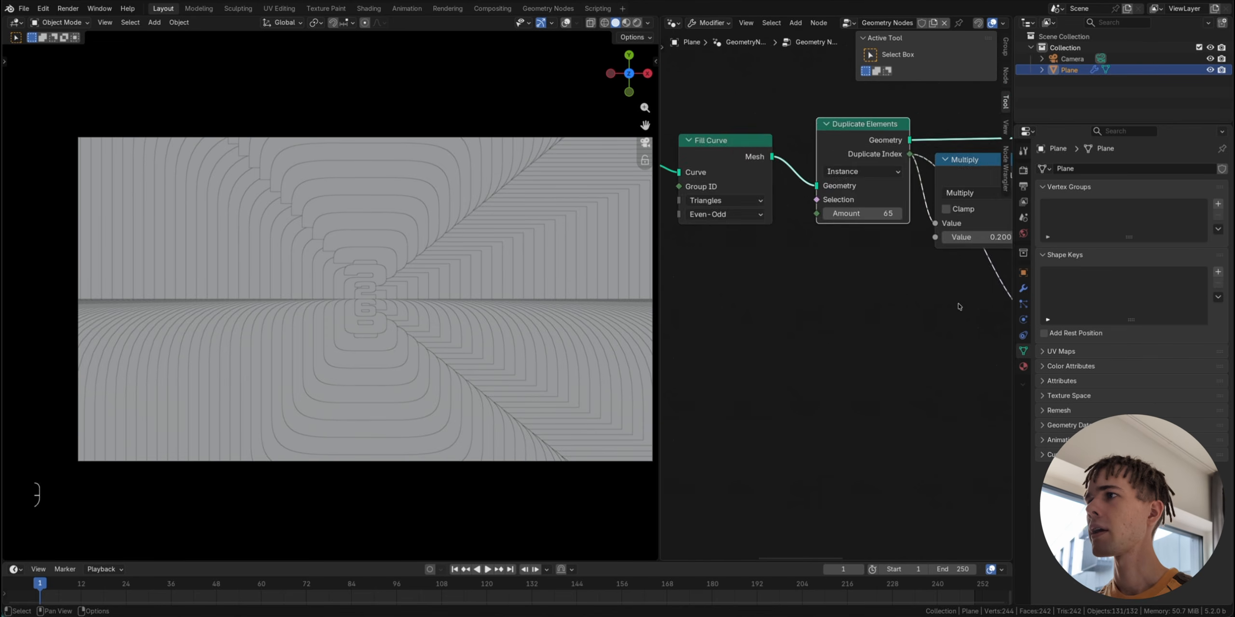
{"action": "left_click_drag", "start_coordinate": [944, 369], "coordinate": [859, 205]}
{"action": "mouse_move", "coordinate": [736, 270]}
{"action": "left_mouse_down", "text": "shift"}
{"action": "mouse_move", "coordinate": [820, 270]}
{"action": "mouse_move", "coordinate": [727, 269]}
{"action": "left_mouse_up", "text": "shift"}
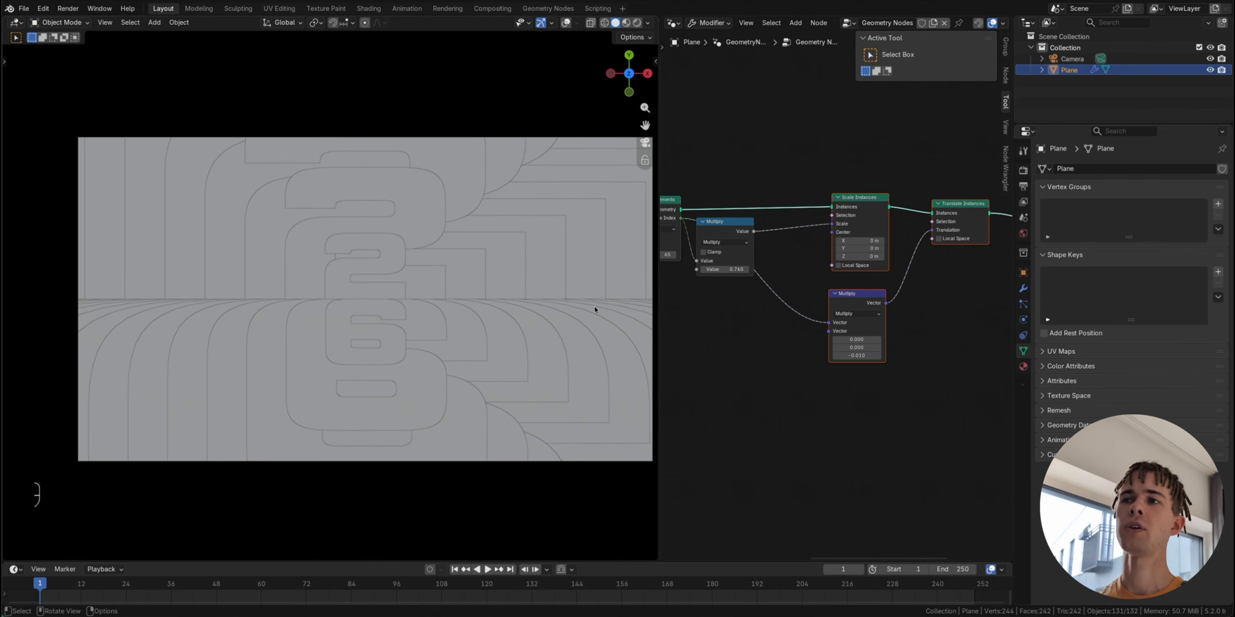
{"action": "left_click", "coordinate": [565, 23]}
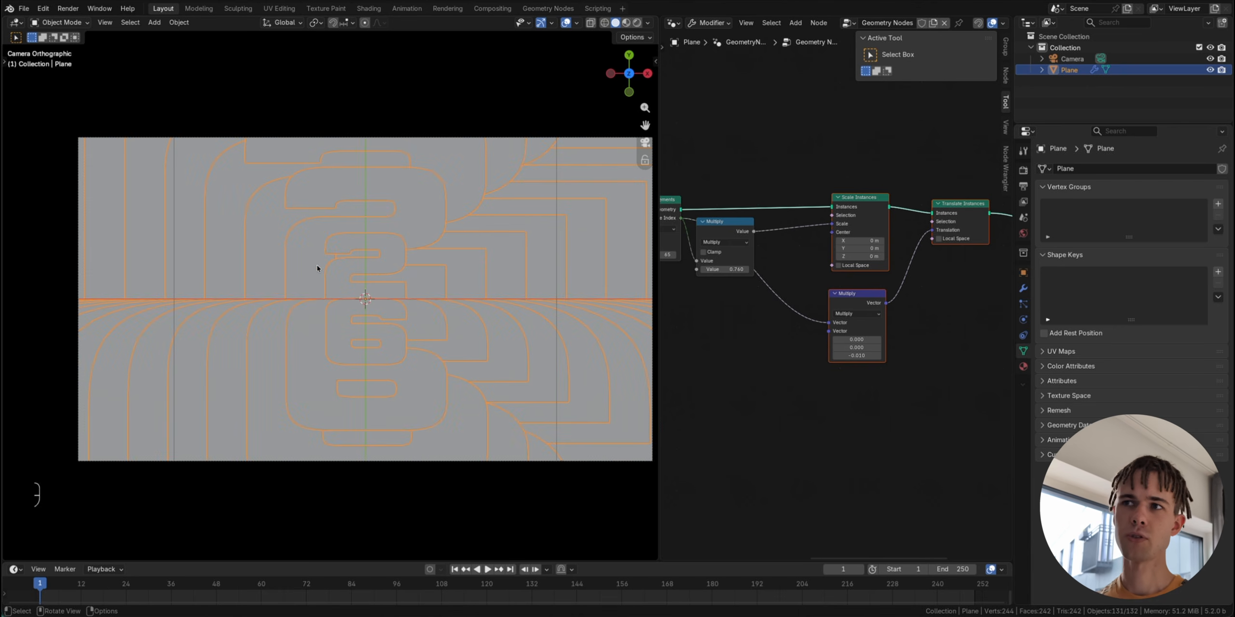
Step: Duplicate the Multiply node, insert the copy before the Scale Instances Scale input, and set it to Add with value 0
{"action": "scroll", "coordinate": [676, 243], "scroll_direction": "up", "scroll_amount": 3}
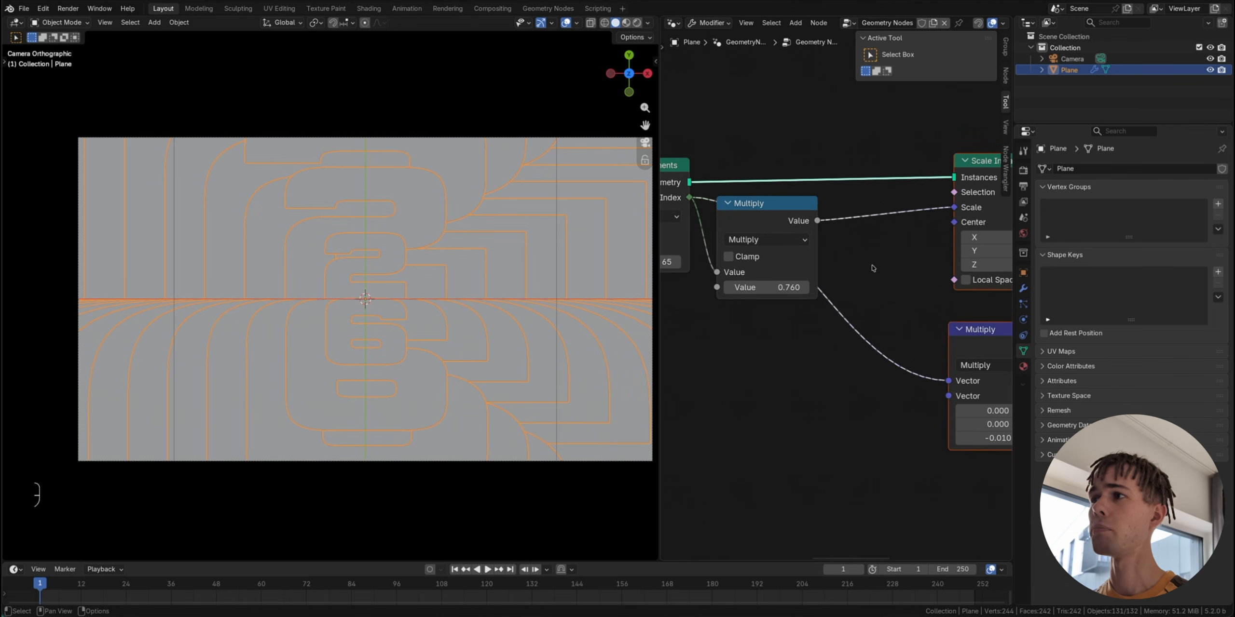
{"action": "key", "text": "shift+d"}
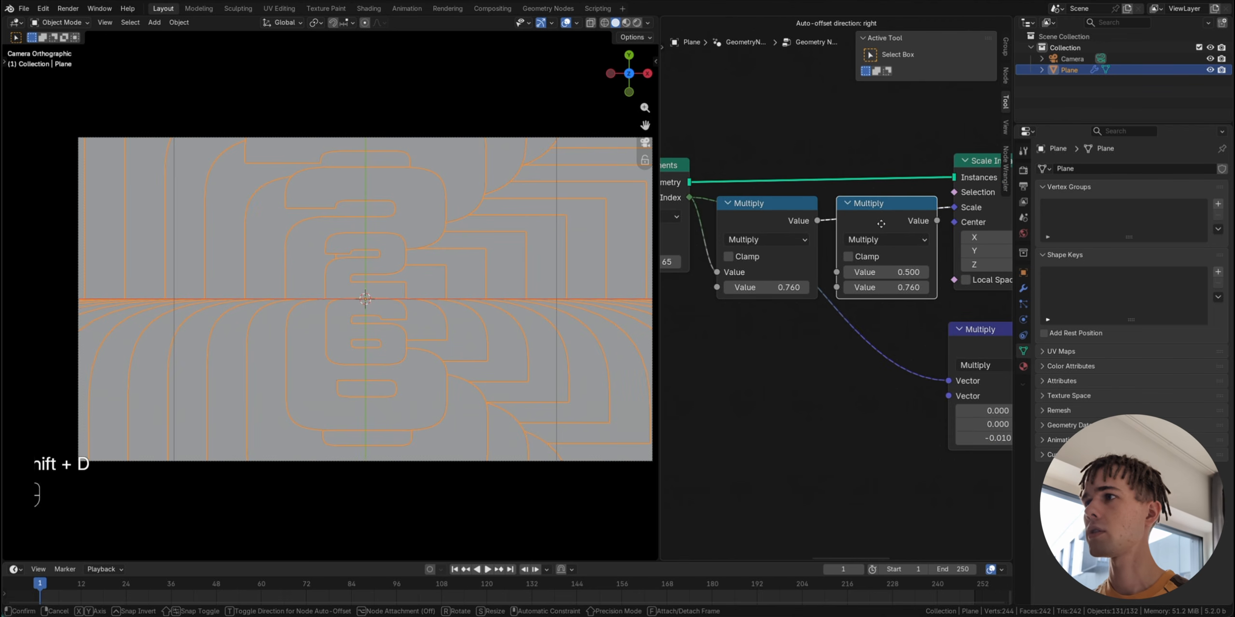
{"action": "left_click", "coordinate": [891, 223]}
{"action": "left_click", "coordinate": [892, 240]}
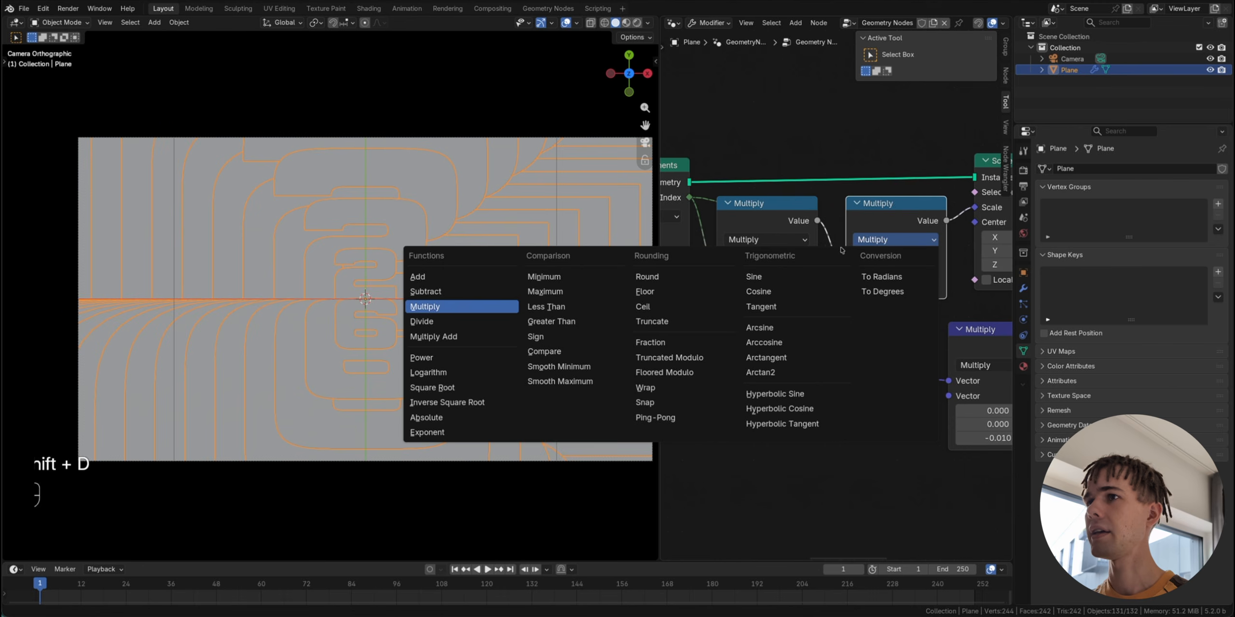
{"action": "left_click", "coordinate": [462, 277]}
{"action": "double_click", "coordinate": [892, 287]}
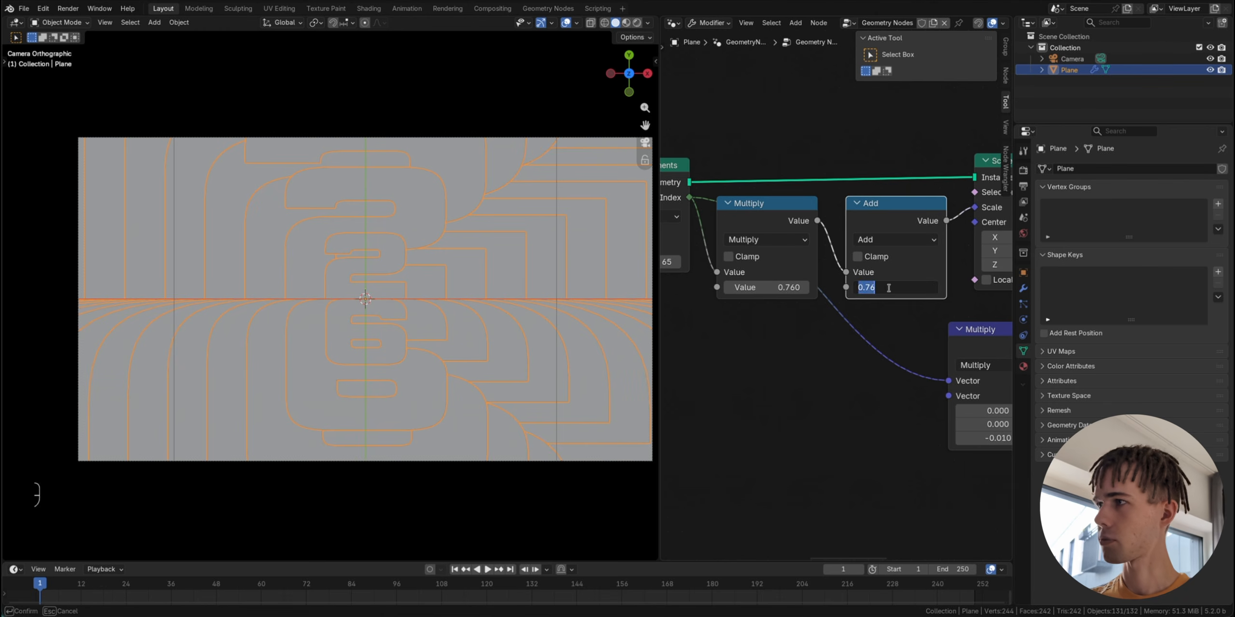
{"action": "type", "text": "0"}
{"action": "key", "text": "Return"}
Step: Set the Multiply node's value to 0.2 and turn off the viewport overlays
{"action": "double_click", "coordinate": [782, 288]}
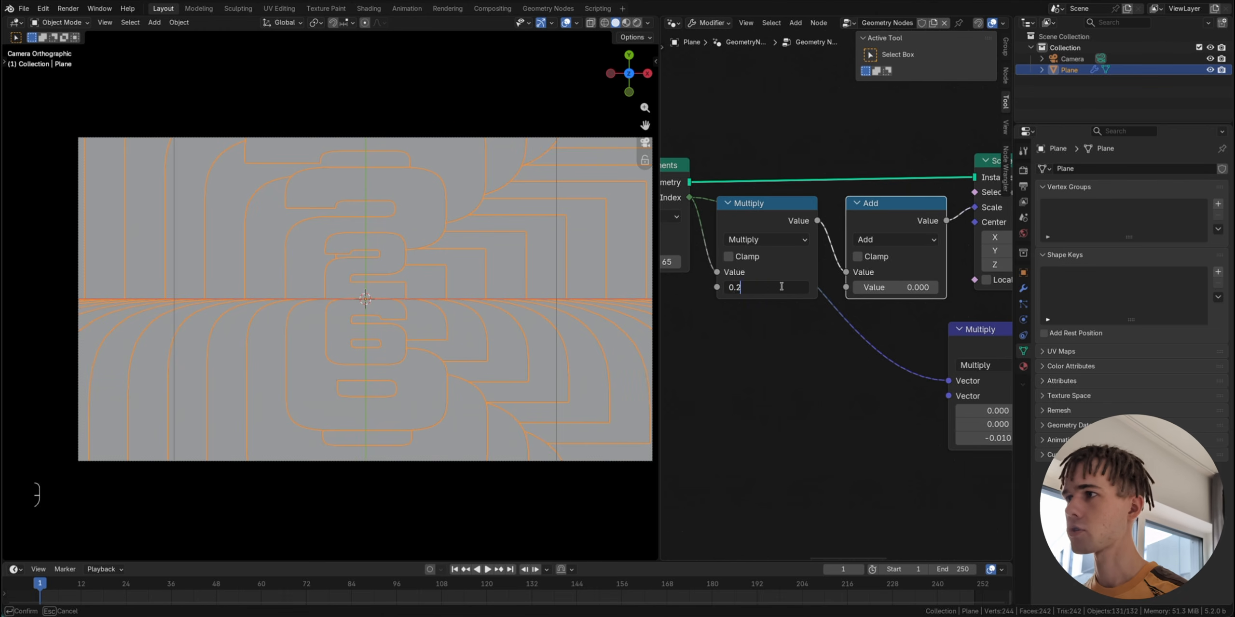
{"action": "type", "text": "0.2"}
{"action": "key", "text": "Return"}
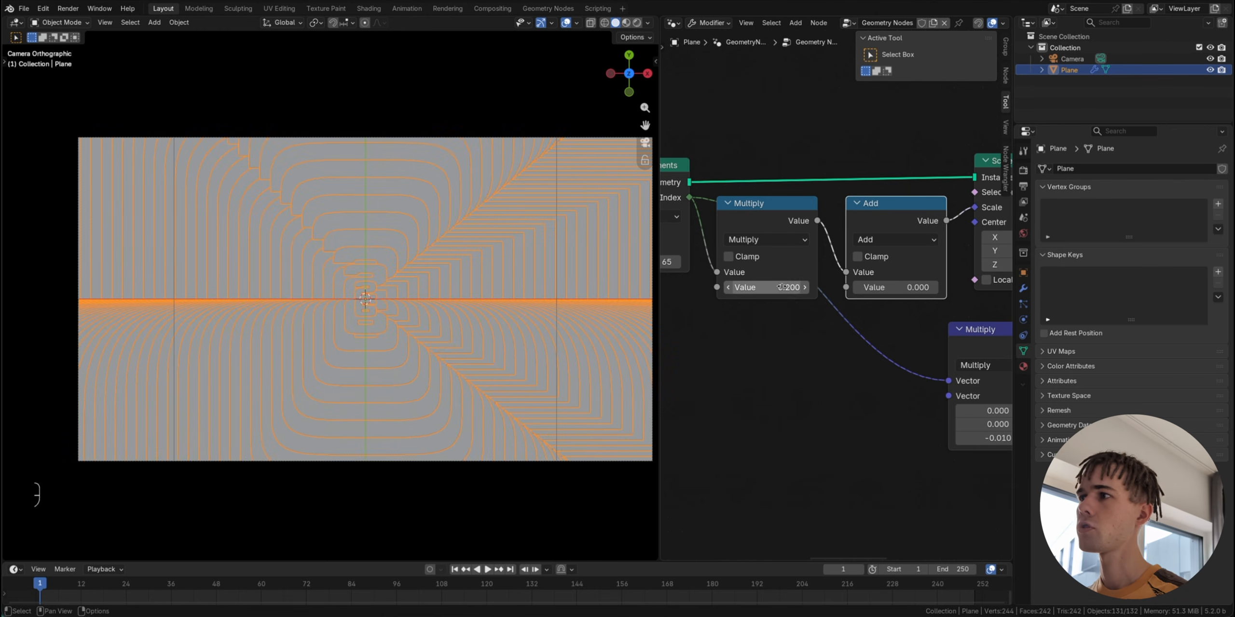
{"action": "left_click", "coordinate": [566, 23]}
Step: Enlarge the innermost 2 and 6 by raising the Add node's value, trying 0.470 and settling on 0.700
{"action": "mouse_move", "coordinate": [868, 288]}
{"action": "left_mouse_down", "text": "shift"}
{"action": "mouse_move", "coordinate": [911, 287]}
{"action": "mouse_move", "coordinate": [869, 287]}
{"action": "mouse_move", "coordinate": [889, 287]}
{"action": "left_mouse_up", "text": "shift"}
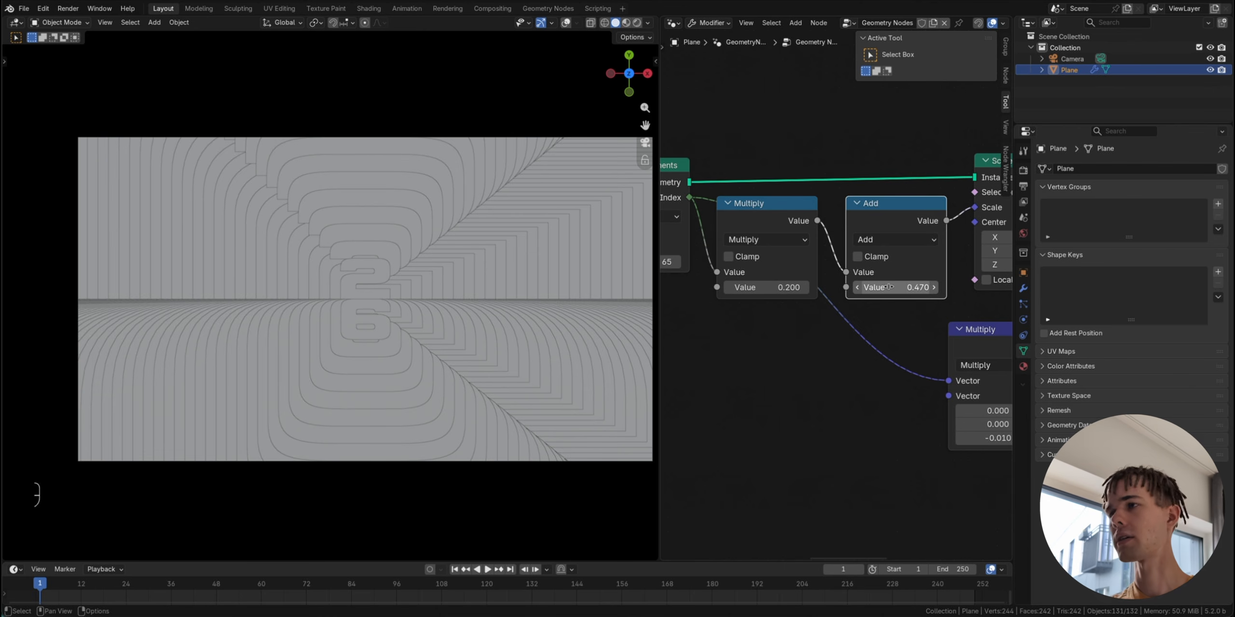
{"action": "middle_click_drag", "start_coordinate": [783, 294], "coordinate": [912, 333]}
{"action": "scroll", "coordinate": [902, 326], "scroll_direction": "up", "scroll_amount": 7}
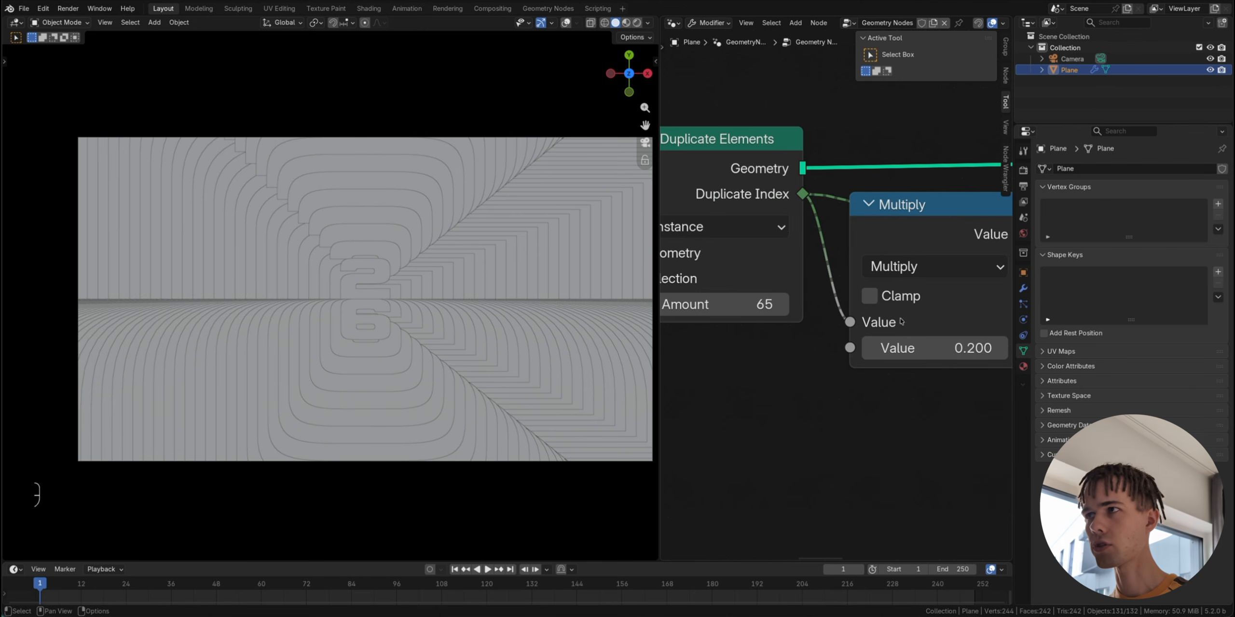
{"action": "middle_click_drag", "start_coordinate": [734, 216], "coordinate": [787, 249]}
{"action": "middle_click_drag", "start_coordinate": [965, 258], "coordinate": [812, 243]}
{"action": "left_click_drag", "start_coordinate": [797, 246], "coordinate": [800, 248]}
{"action": "middle_click_drag", "start_coordinate": [988, 248], "coordinate": [696, 249]}
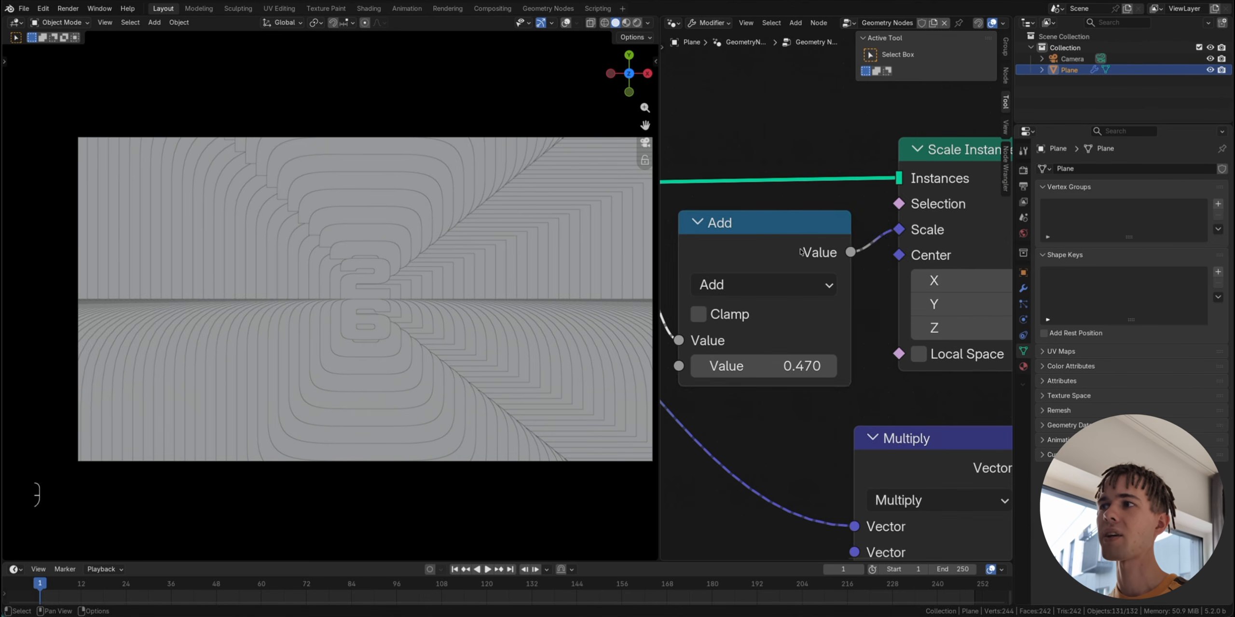
{"action": "left_click", "coordinate": [754, 252]}
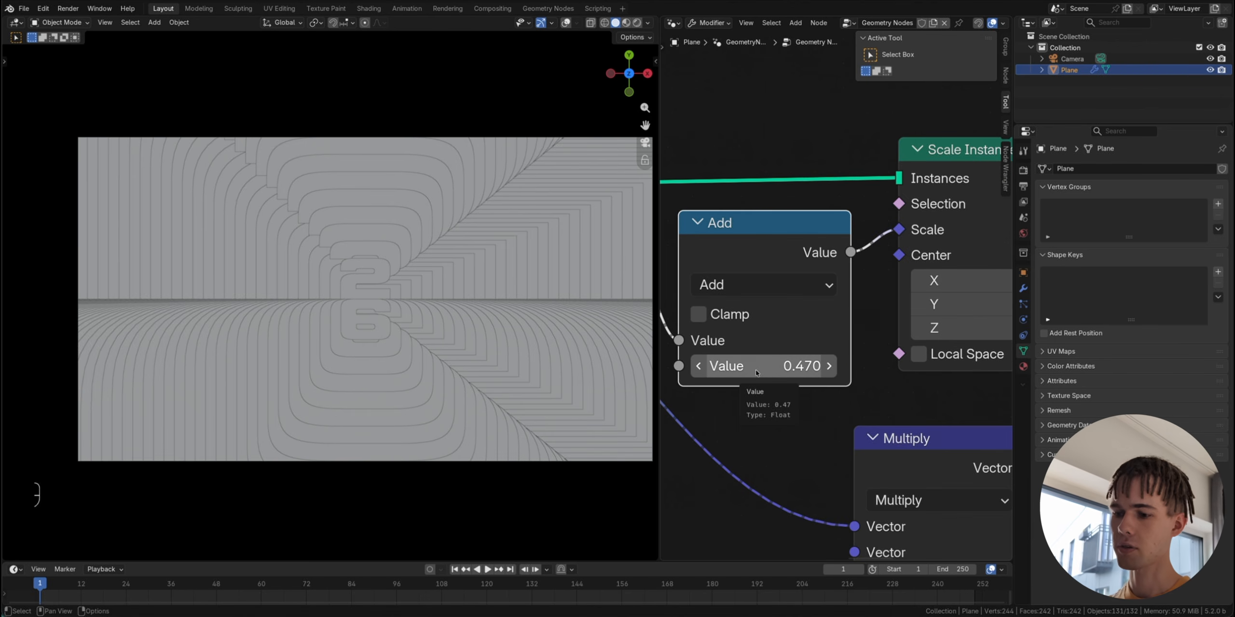
{"action": "left_click_drag", "start_coordinate": [755, 369], "coordinate": [822, 370]}
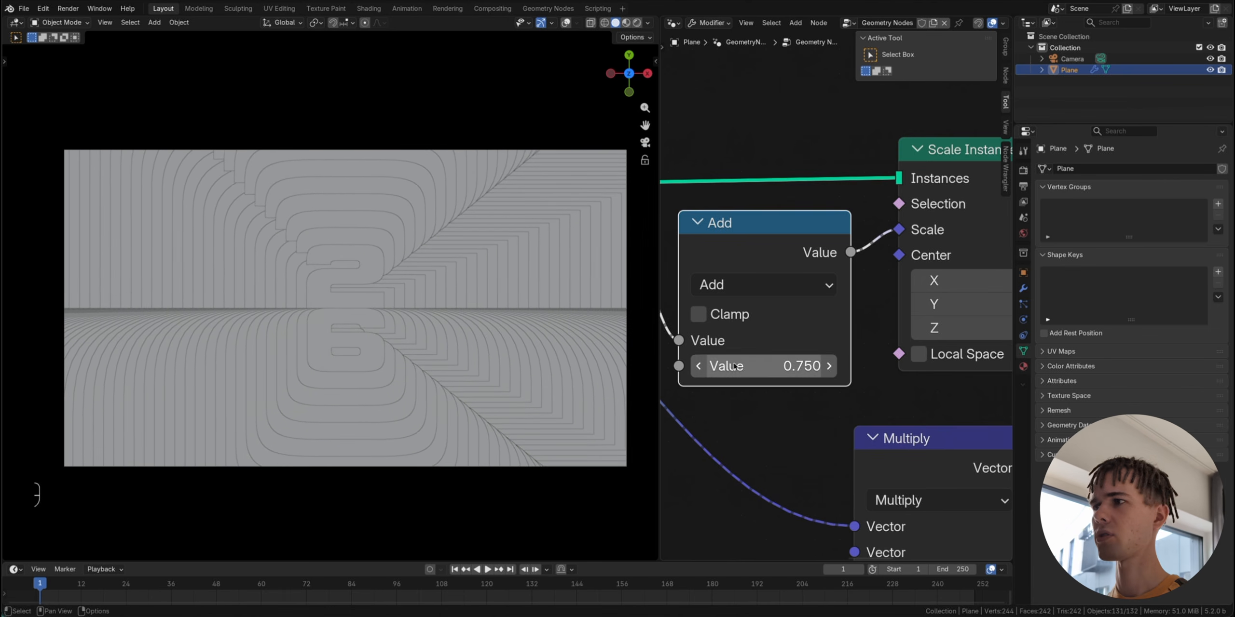
{"action": "left_click", "coordinate": [770, 365]}
{"action": "key", "text": "Return"}
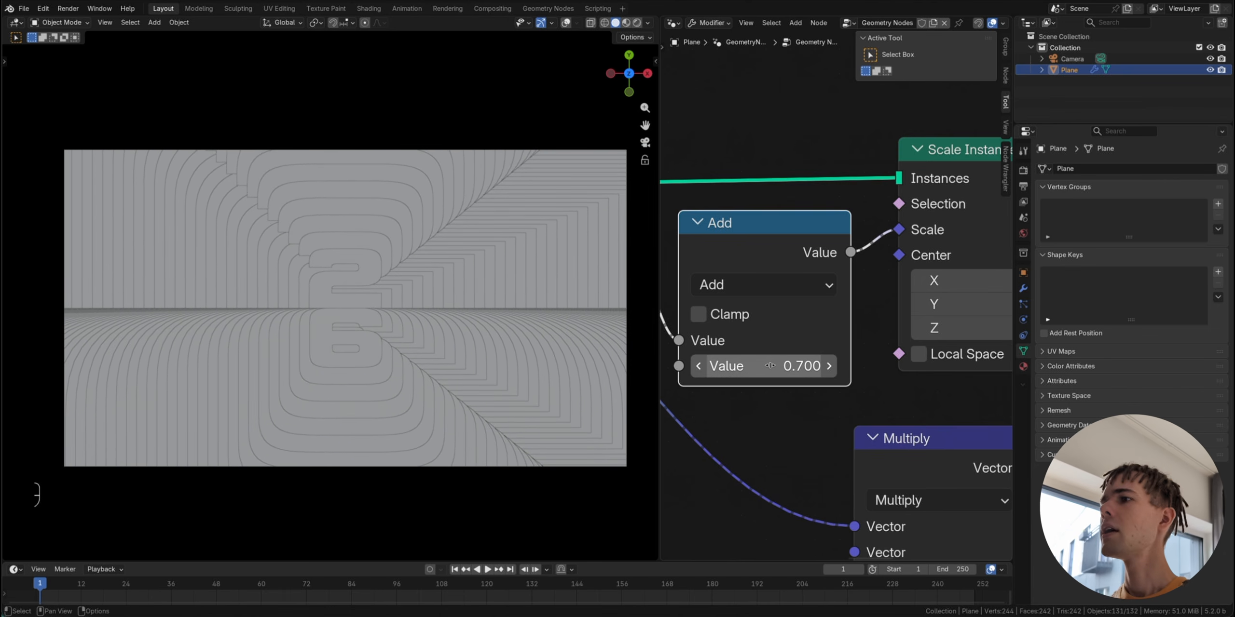
Step: Examine the reference image's central 2 and 6 and the thin outline around them
{"action": "left_click", "coordinate": [198, 8]}
{"action": "scroll", "coordinate": [497, 259], "scroll_direction": "up", "scroll_amount": 3}
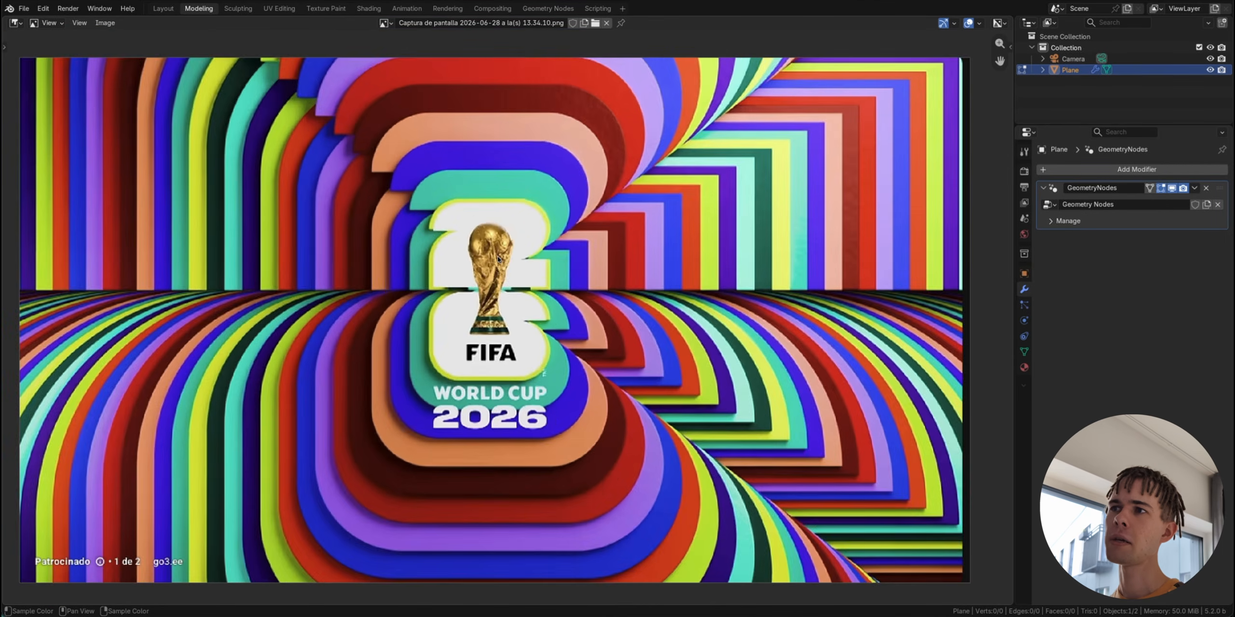
{"action": "scroll", "coordinate": [498, 256], "scroll_direction": "up", "scroll_amount": 1}
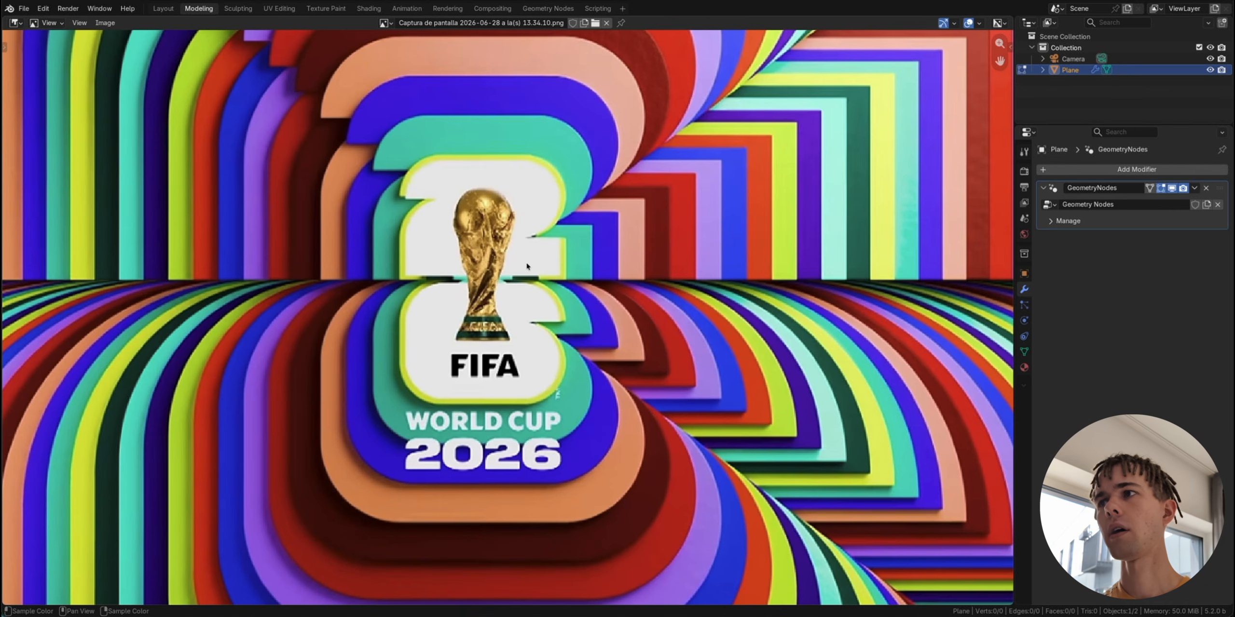
{"action": "left_click", "coordinate": [161, 8]}
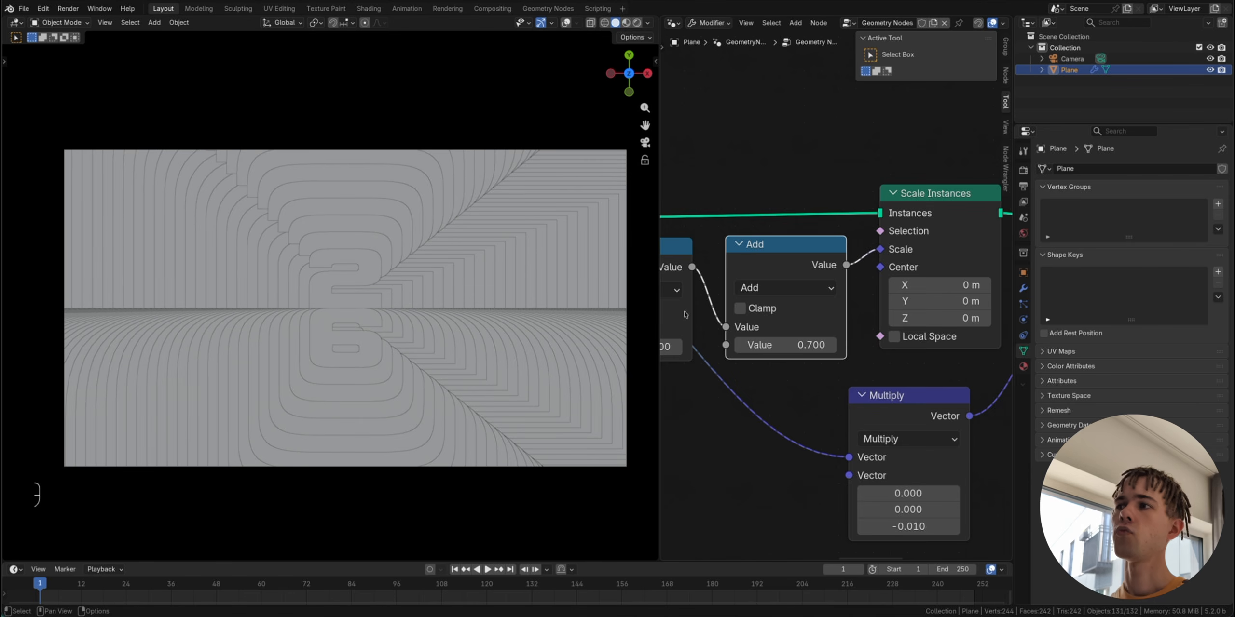
Step: Add a Switch node and insert it between the Add node and Scale Instances
{"action": "scroll", "coordinate": [862, 305], "scroll_direction": "down", "scroll_amount": 5}
{"action": "middle_click_drag", "start_coordinate": [863, 305], "coordinate": [892, 257]}
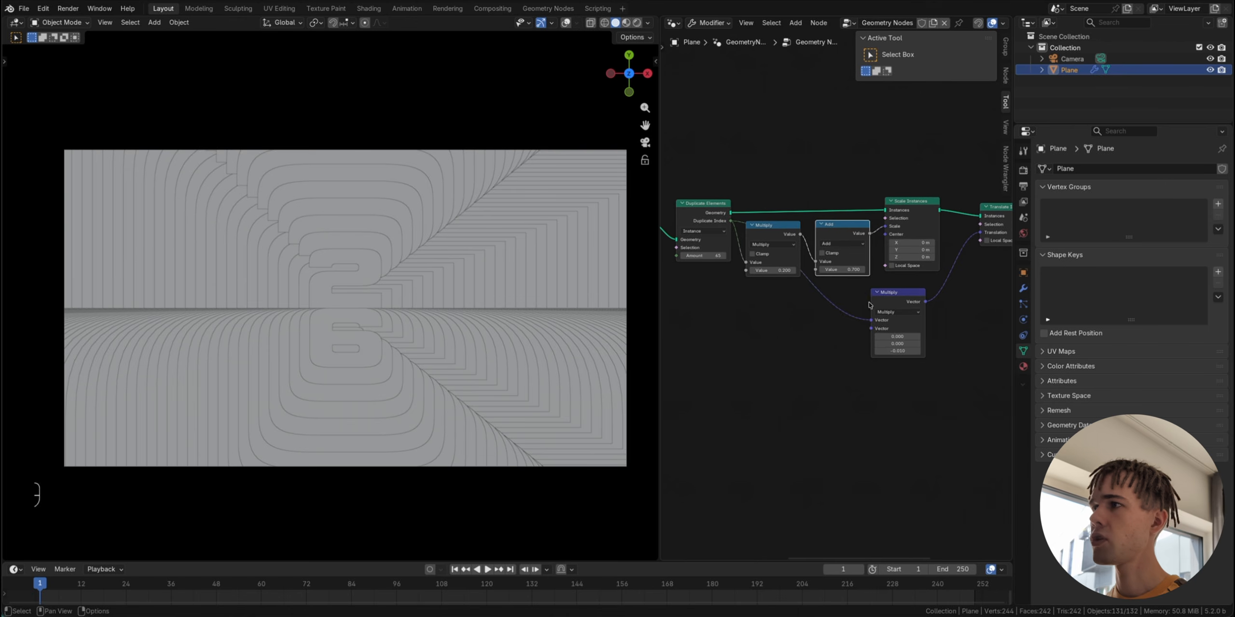
{"action": "mouse_move", "coordinate": [889, 302]}
{"action": "left_mouse_down"}
{"action": "mouse_move", "coordinate": [940, 303]}
{"action": "mouse_move", "coordinate": [913, 302]}
{"action": "left_mouse_up"}
{"action": "scroll", "coordinate": [913, 302], "scroll_direction": "up", "scroll_amount": 3}
{"action": "key", "text": "shift+a"}
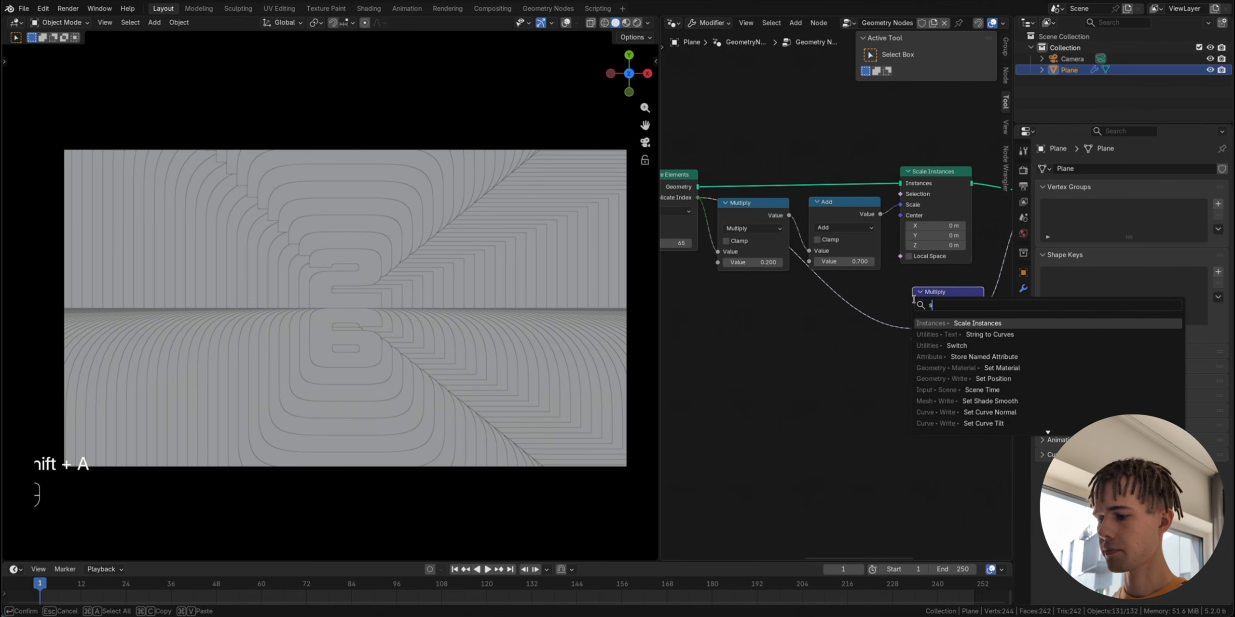
{"action": "type", "text": "swit"}
{"action": "left_click", "coordinate": [941, 323]}
{"action": "left_click", "coordinate": [819, 367]}
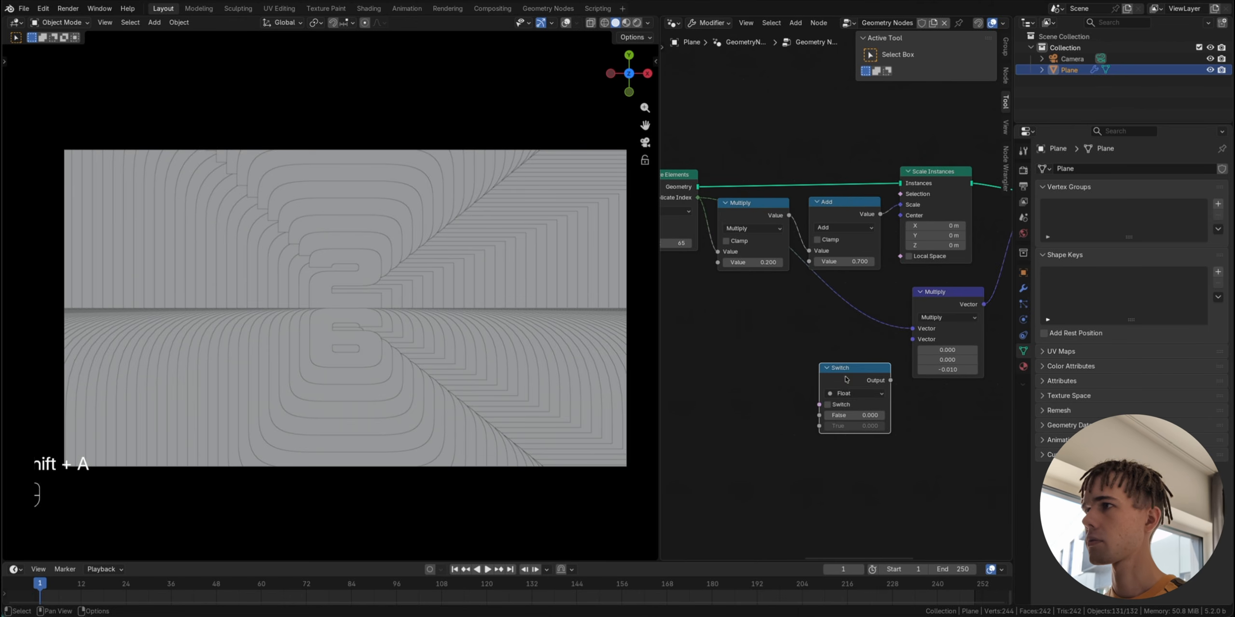
{"action": "left_click_drag", "start_coordinate": [845, 379], "coordinate": [912, 215]}
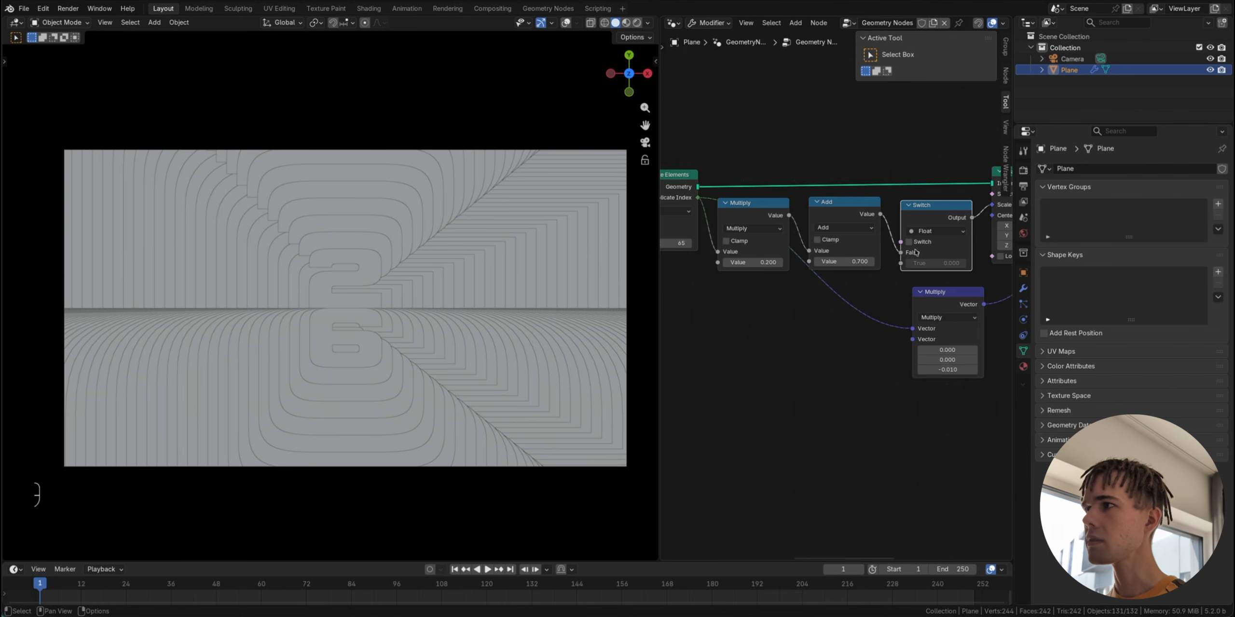
Step: Set the Switch node's True value to 1 and enable its Switch option
{"action": "scroll", "coordinate": [915, 251], "scroll_direction": "up", "scroll_amount": 2}
{"action": "left_click", "coordinate": [948, 255]}
{"action": "type", "text": "1"}
{"action": "key", "text": "Return"}
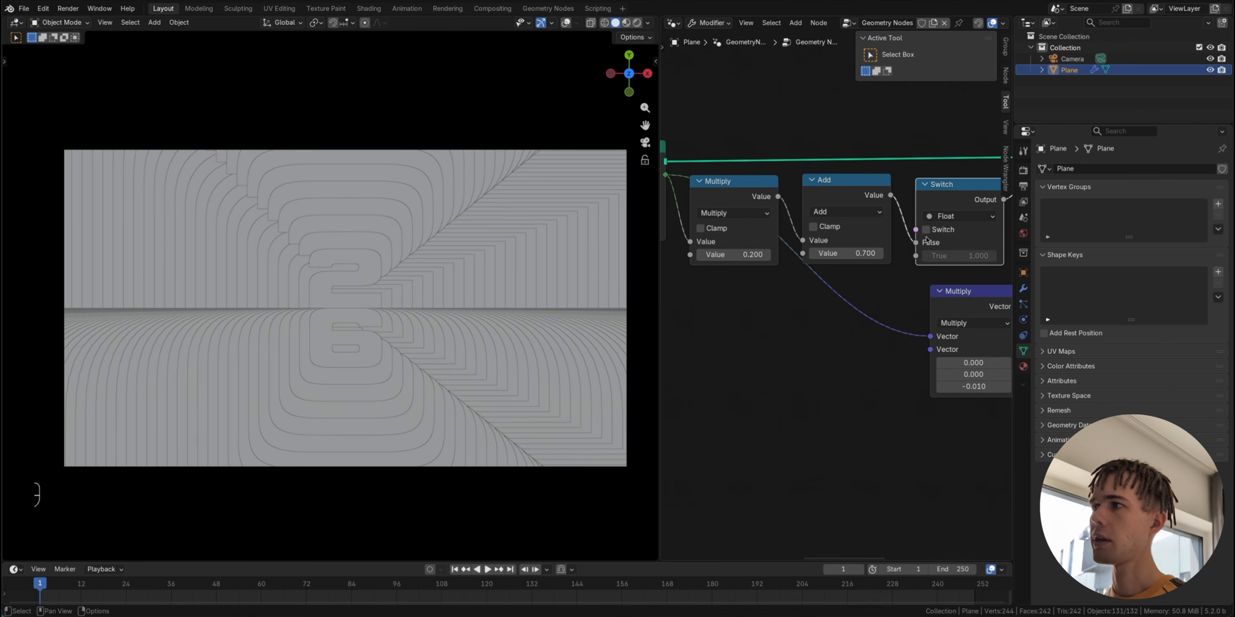
{"action": "middle_click_drag", "start_coordinate": [946, 239], "coordinate": [913, 283]}
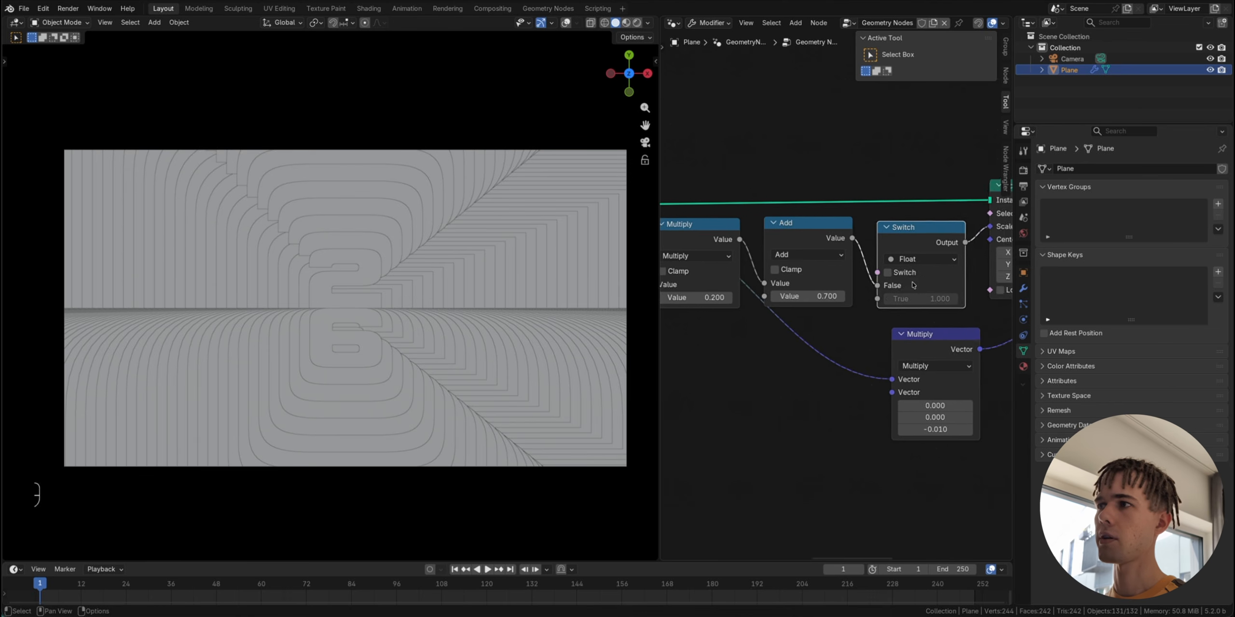
{"action": "scroll", "coordinate": [913, 284], "scroll_direction": "up", "scroll_amount": 1}
{"action": "scroll", "coordinate": [913, 284], "scroll_direction": "up", "scroll_amount": 1}
{"action": "left_click_drag", "start_coordinate": [849, 328], "coordinate": [675, 252]}
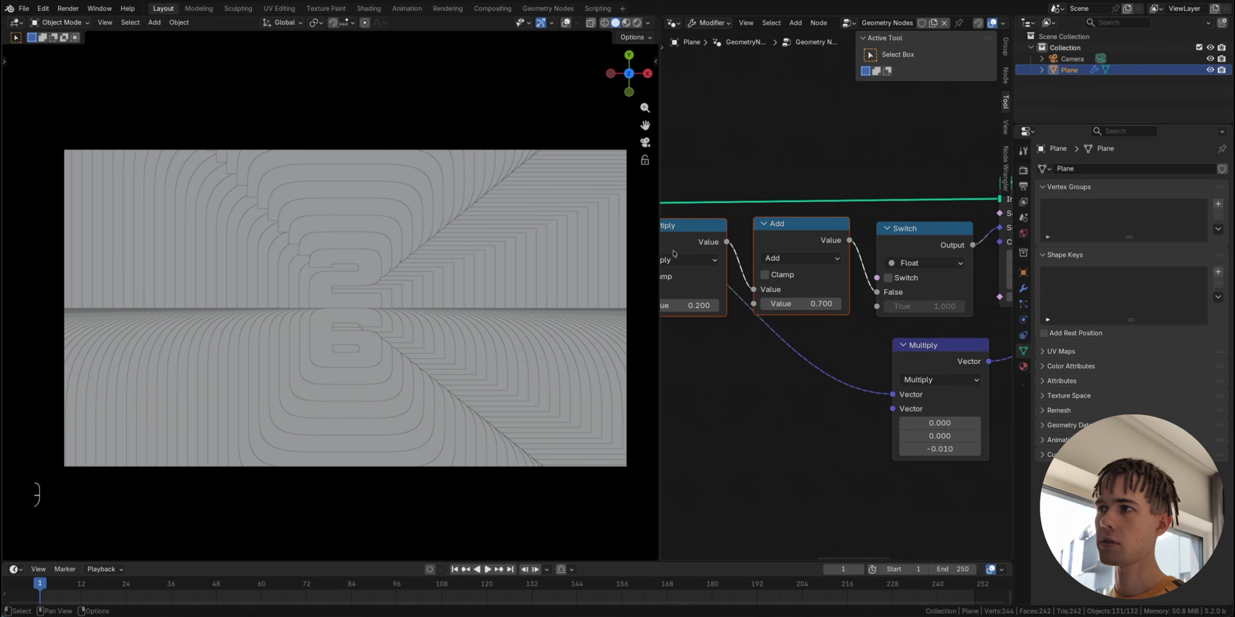
{"action": "left_click", "coordinate": [831, 336]}
{"action": "left_click", "coordinate": [888, 278]}
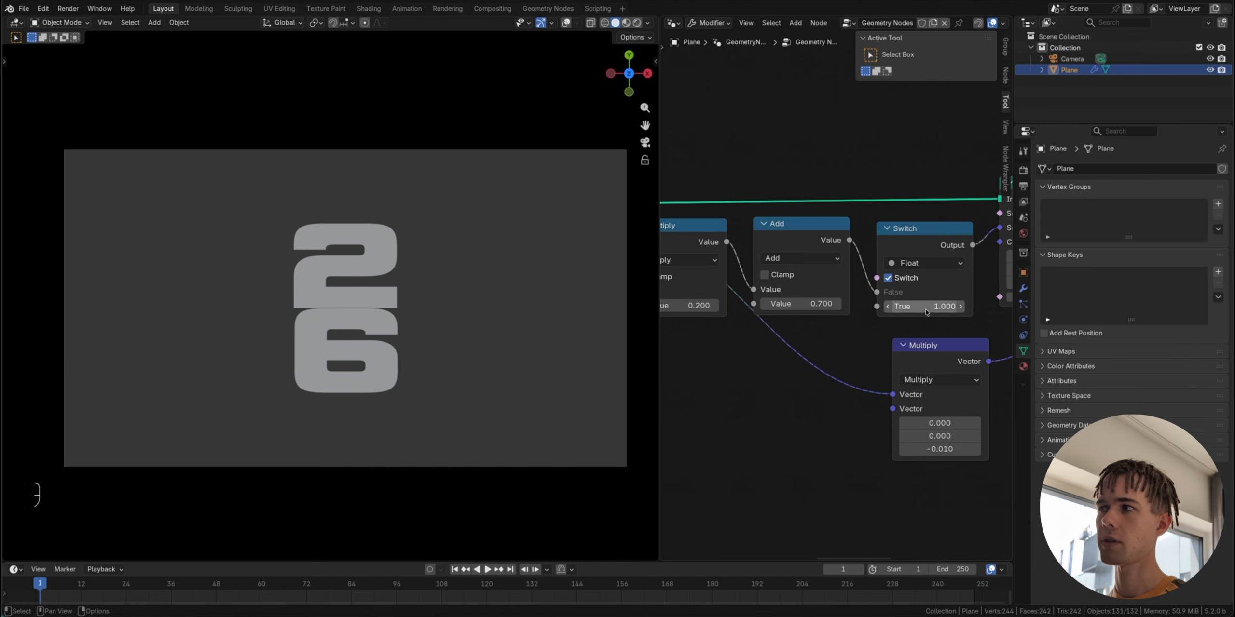
Step: Move the Multiply and Add nodes down to make room, and add a Compare node set to Integer
{"action": "middle_click_drag", "start_coordinate": [814, 355], "coordinate": [875, 346]}
{"action": "left_click_drag", "start_coordinate": [885, 322], "coordinate": [734, 326]}
{"action": "key", "text": "shift+a"}
{"action": "type", "text": "compa"}
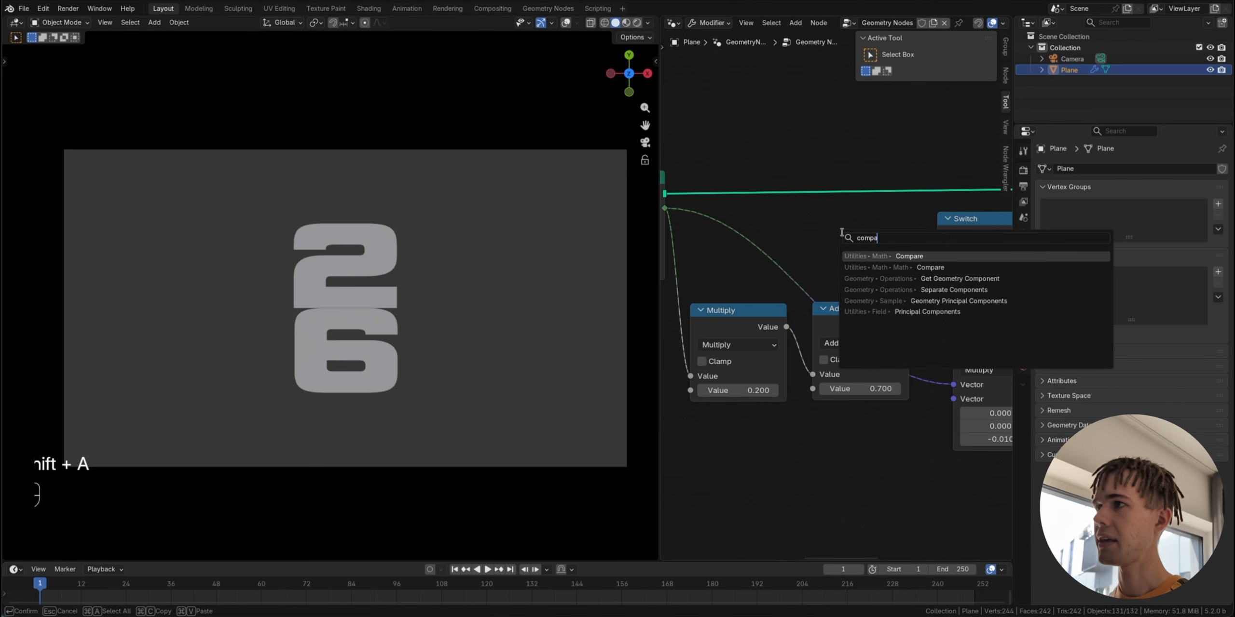
{"action": "key", "text": "Return"}
{"action": "left_click", "coordinate": [819, 198]}
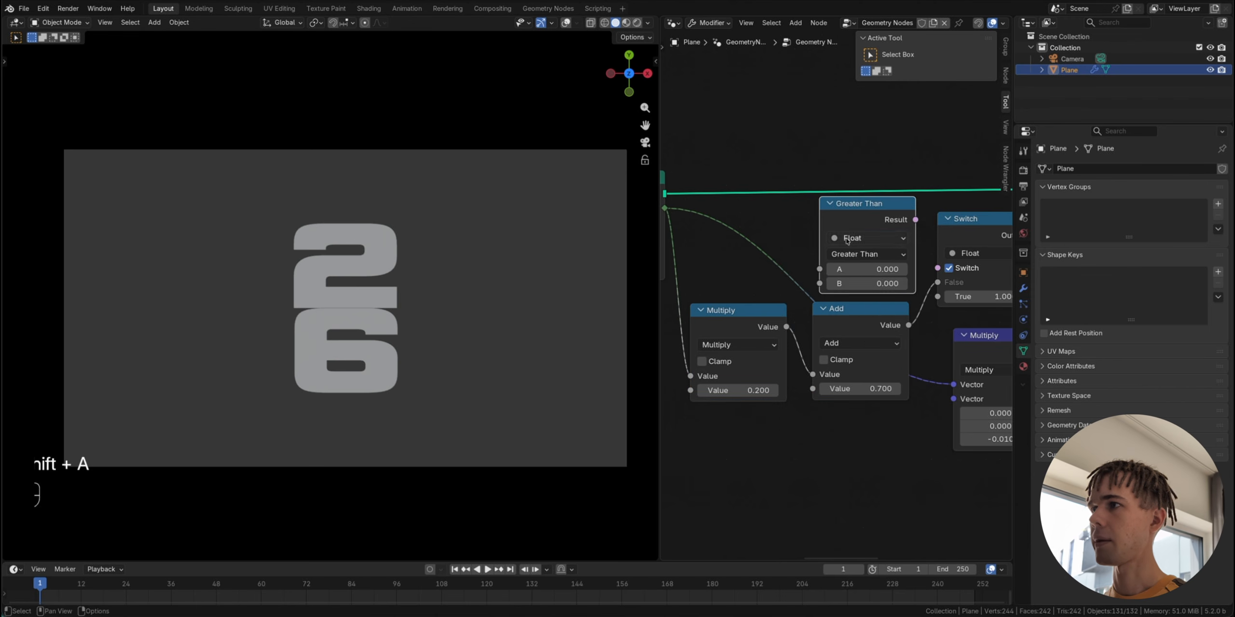
{"action": "left_click", "coordinate": [866, 238]}
{"action": "left_click", "coordinate": [863, 287]}
Step: Connect the Duplicate Index to the Compare node's A input and set it to Equal with B at 1
{"action": "scroll", "coordinate": [742, 249], "scroll_direction": "left", "scroll_amount": 3}
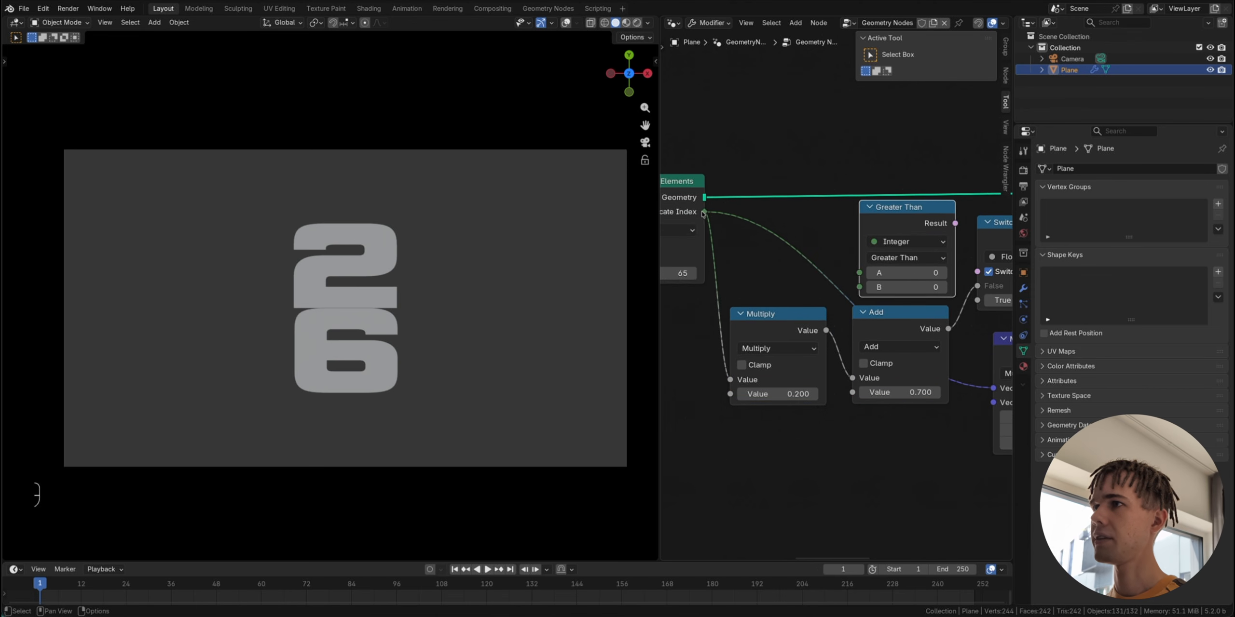
{"action": "left_click_drag", "start_coordinate": [703, 214], "coordinate": [859, 273]}
{"action": "left_click", "coordinate": [907, 257]}
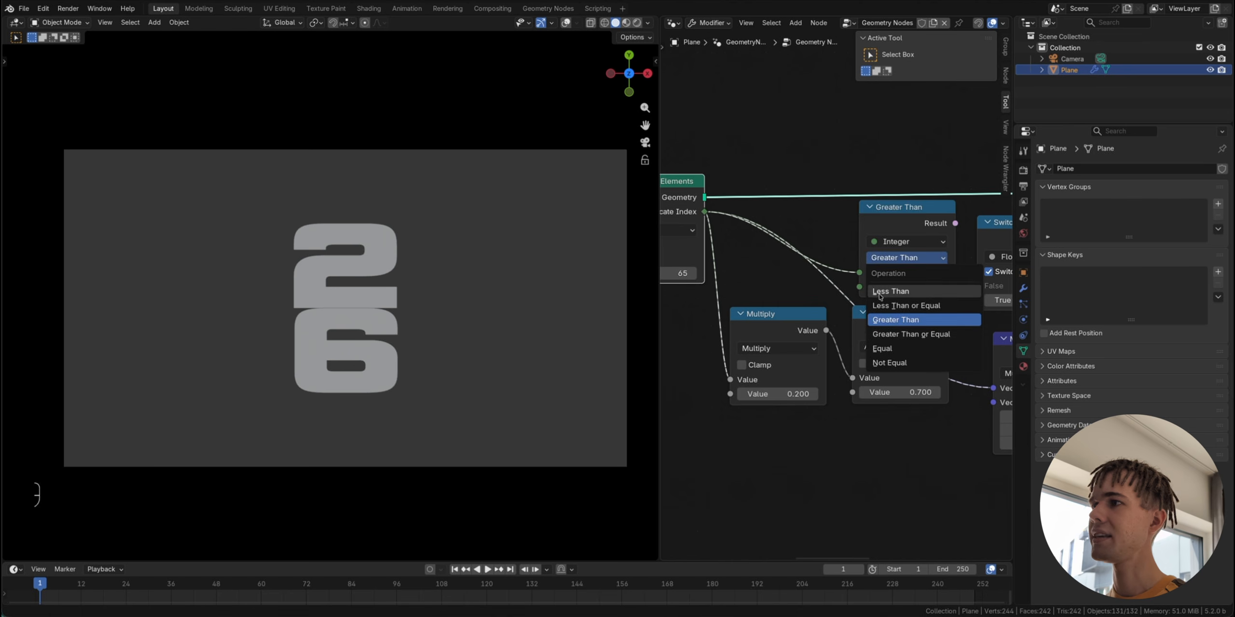
{"action": "left_click", "coordinate": [882, 348]}
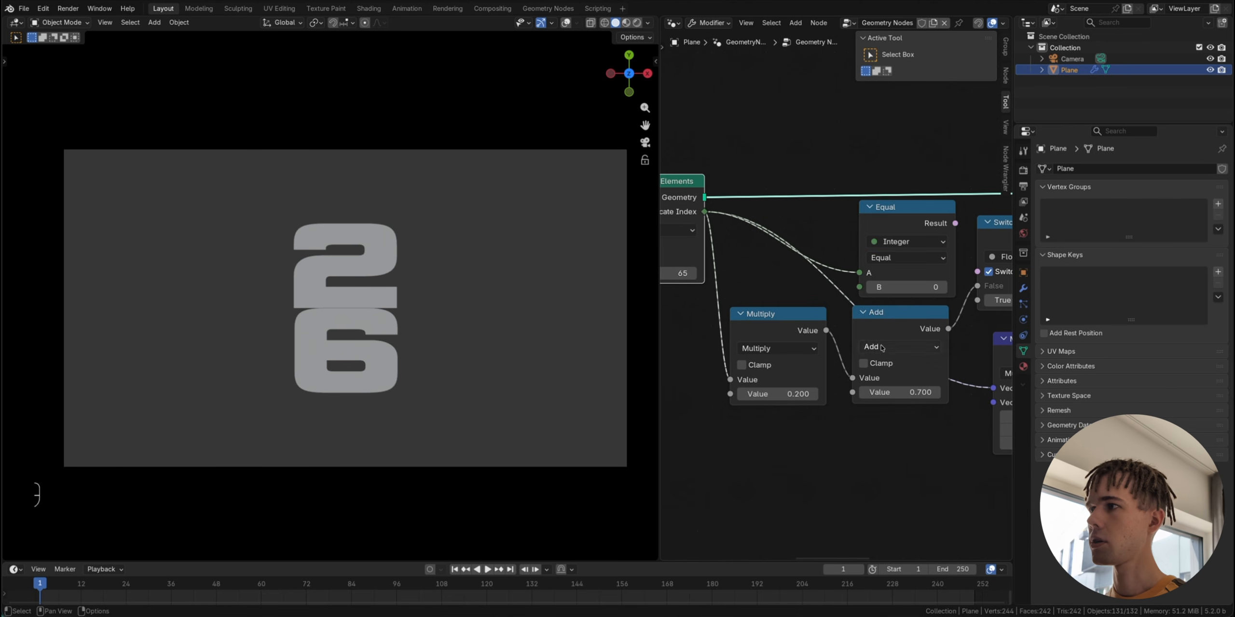
{"action": "left_click", "coordinate": [943, 288]}
Step: Connect the Compare result to the Switch input and set the Switch node's True value to 0.870
{"action": "scroll", "coordinate": [957, 288], "scroll_direction": "right", "scroll_amount": 4}
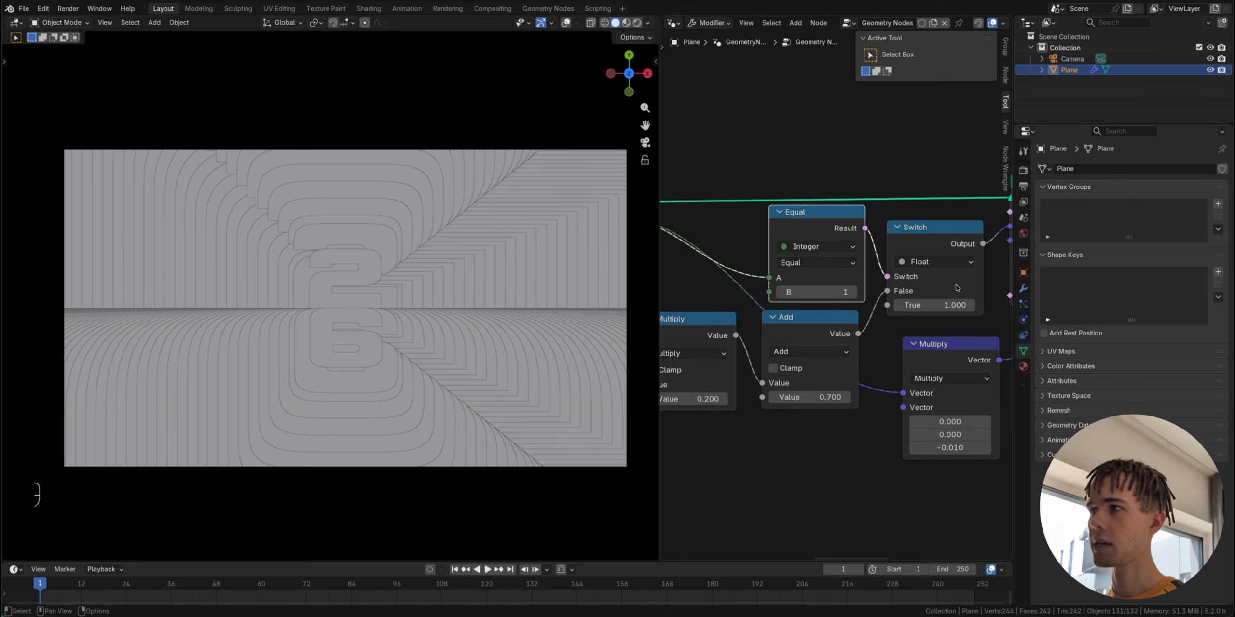
{"action": "left_click_drag", "start_coordinate": [941, 305], "coordinate": [911, 305], "text": "shift"}
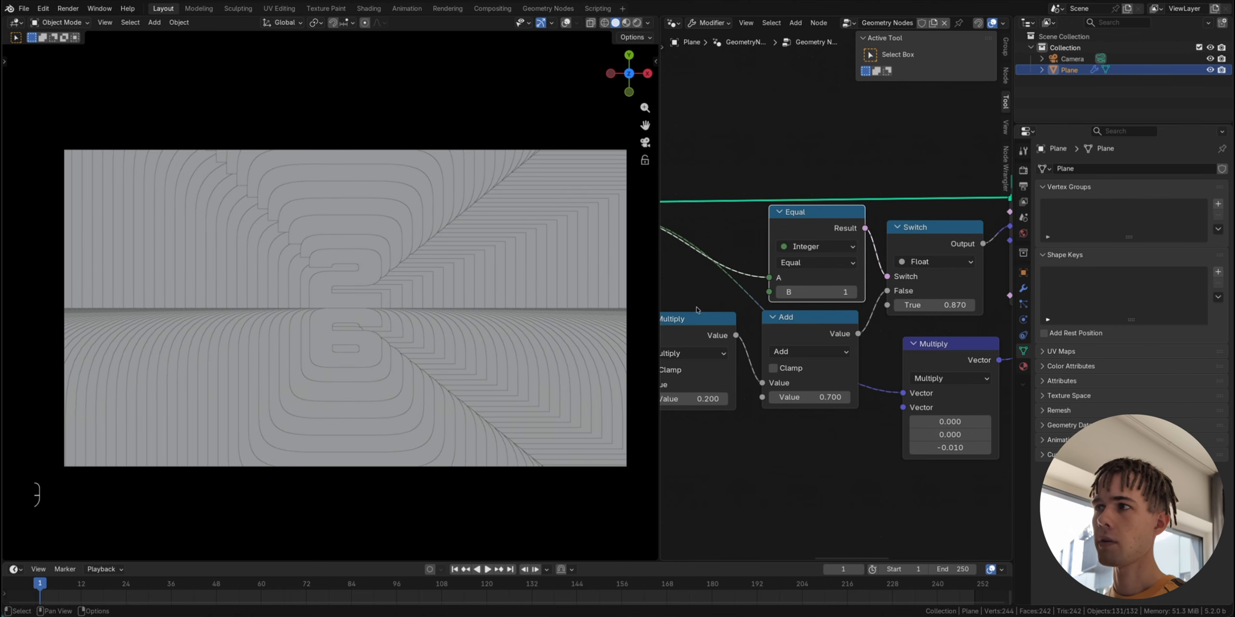
Step: Tune the first outline by setting the Compare node's B to 0, the Add value to 0.600 and the Switch's True value to 0.760
{"action": "left_click", "coordinate": [781, 291]}
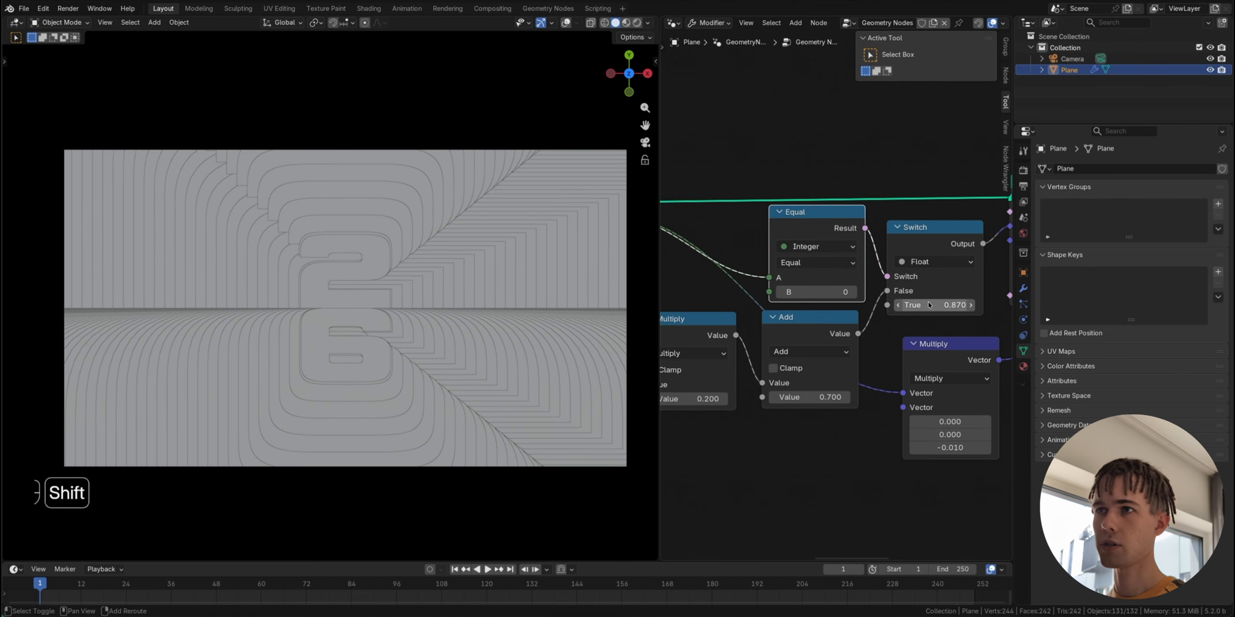
{"action": "left_click_drag", "start_coordinate": [929, 305], "coordinate": [922, 304], "text": "shift"}
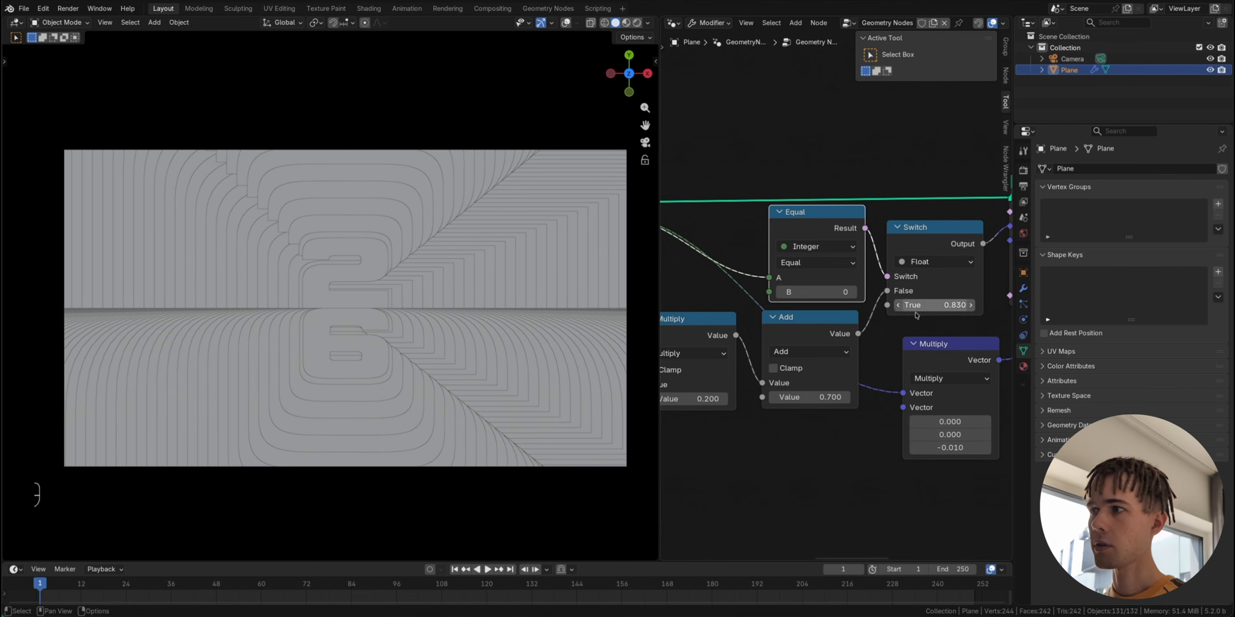
{"action": "left_click", "coordinate": [772, 398]}
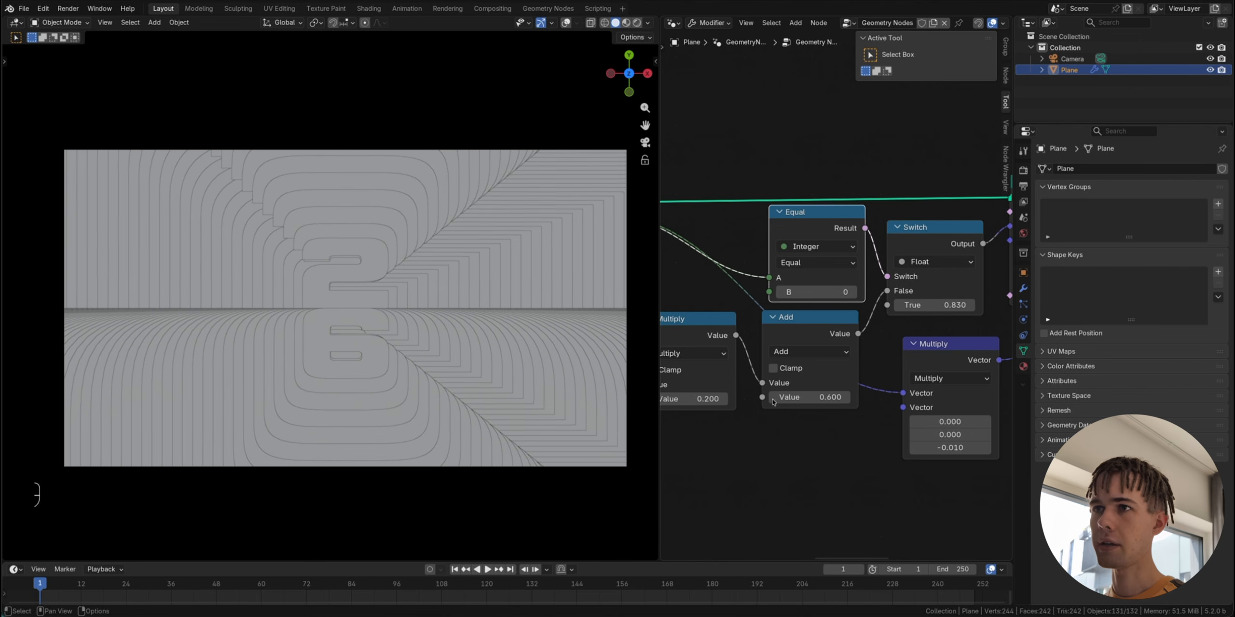
{"action": "mouse_move", "coordinate": [928, 306]}
{"action": "left_mouse_down"}
{"action": "mouse_move", "coordinate": [911, 305]}
{"action": "mouse_move", "coordinate": [924, 305]}
{"action": "left_mouse_up"}
Step: Examine the stacked layers from low perspective angles and straight from above, and return to the camera view
{"action": "scroll", "coordinate": [400, 304], "scroll_direction": "down", "scroll_amount": 10}
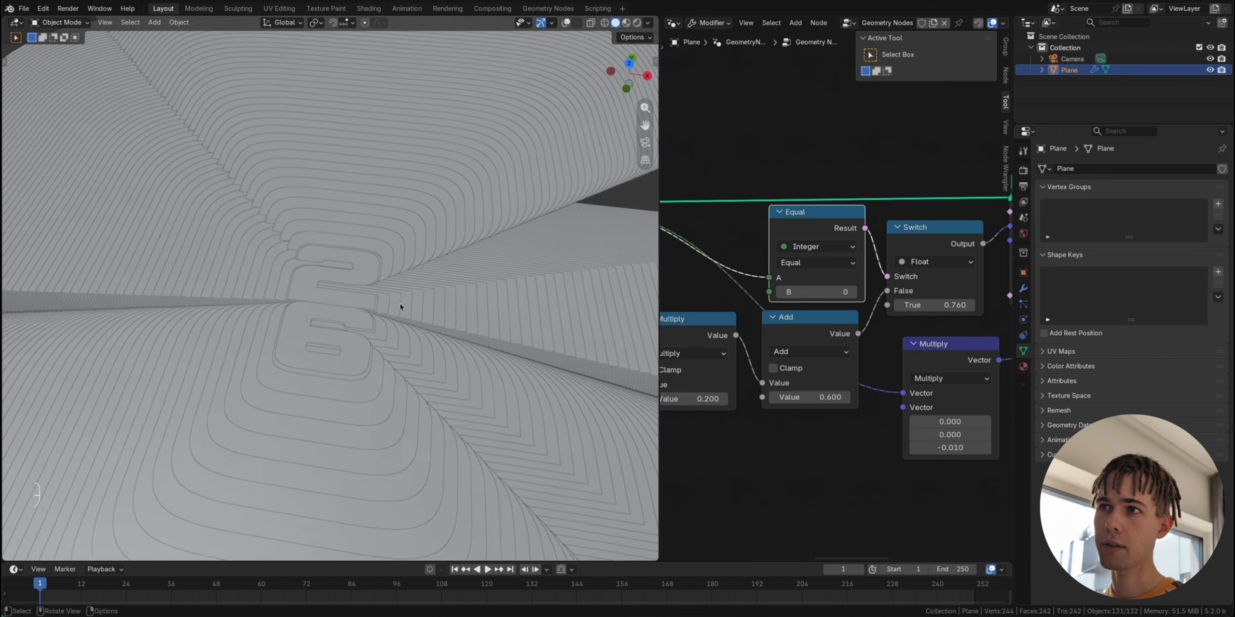
{"action": "scroll", "coordinate": [400, 307], "scroll_direction": "down", "scroll_amount": 10}
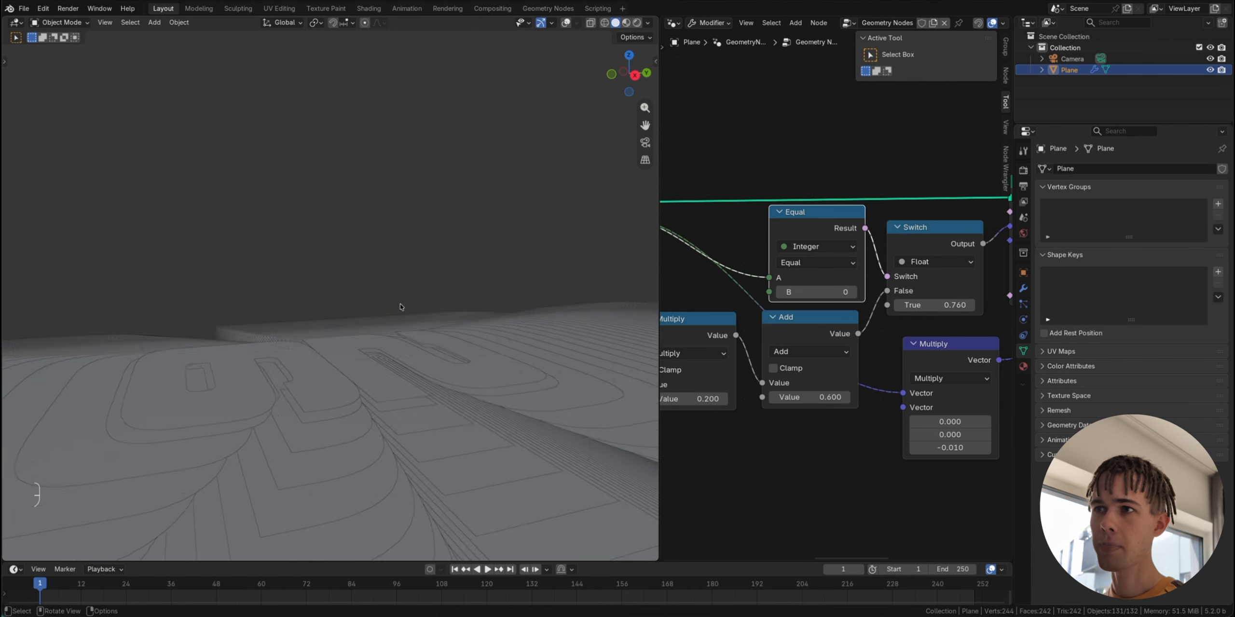
{"action": "scroll", "coordinate": [400, 306], "scroll_direction": "up", "scroll_amount": 10}
{"action": "scroll", "coordinate": [401, 306], "scroll_direction": "down", "scroll_amount": 10}
{"action": "scroll", "coordinate": [402, 307], "scroll_direction": "down", "scroll_amount": 5}
{"action": "scroll", "coordinate": [401, 308], "scroll_direction": "up", "scroll_amount": 10}
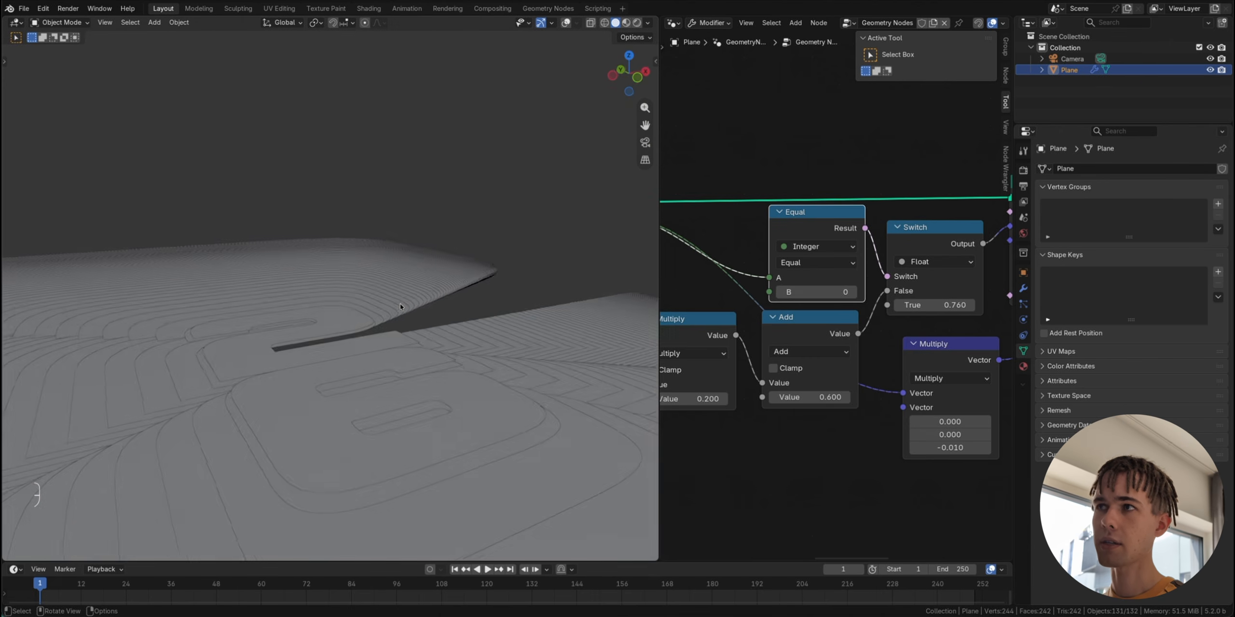
{"action": "left_click", "coordinate": [628, 57]}
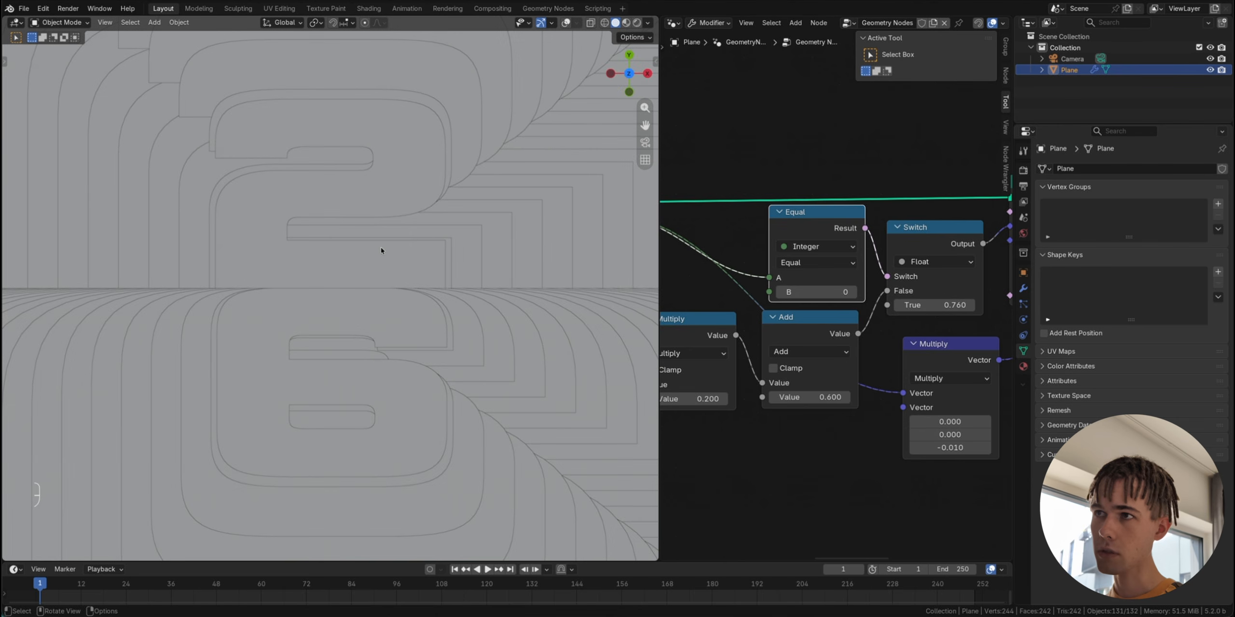
{"action": "scroll", "coordinate": [380, 247], "scroll_direction": "down", "scroll_amount": 6}
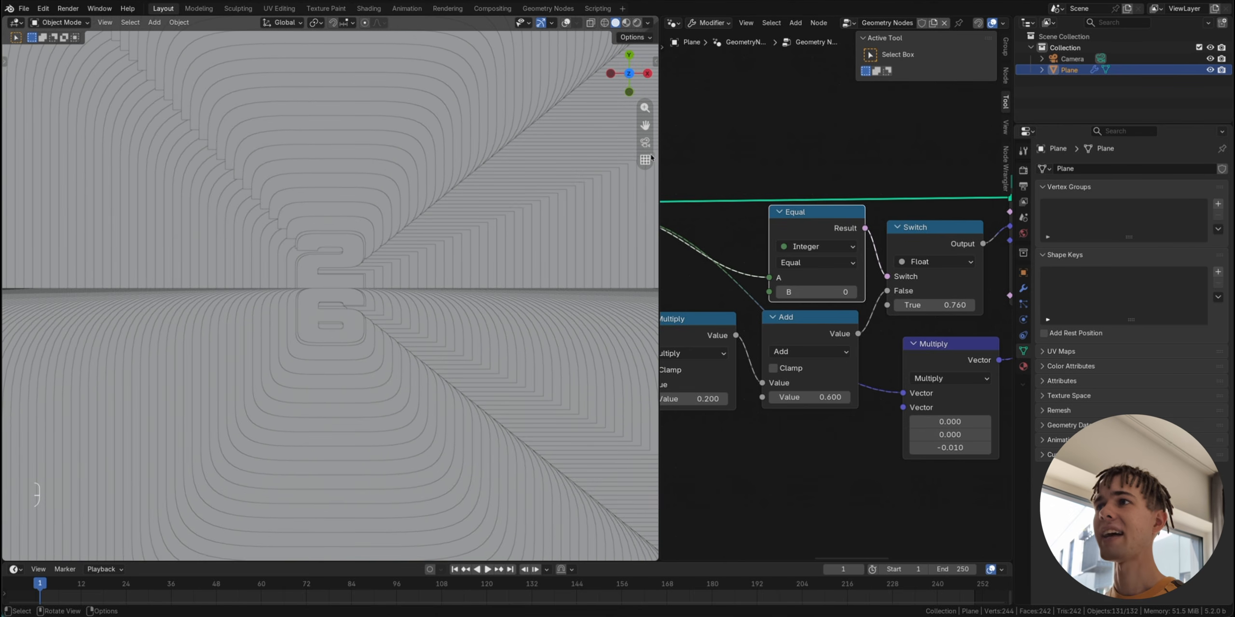
{"action": "left_click", "coordinate": [645, 142]}
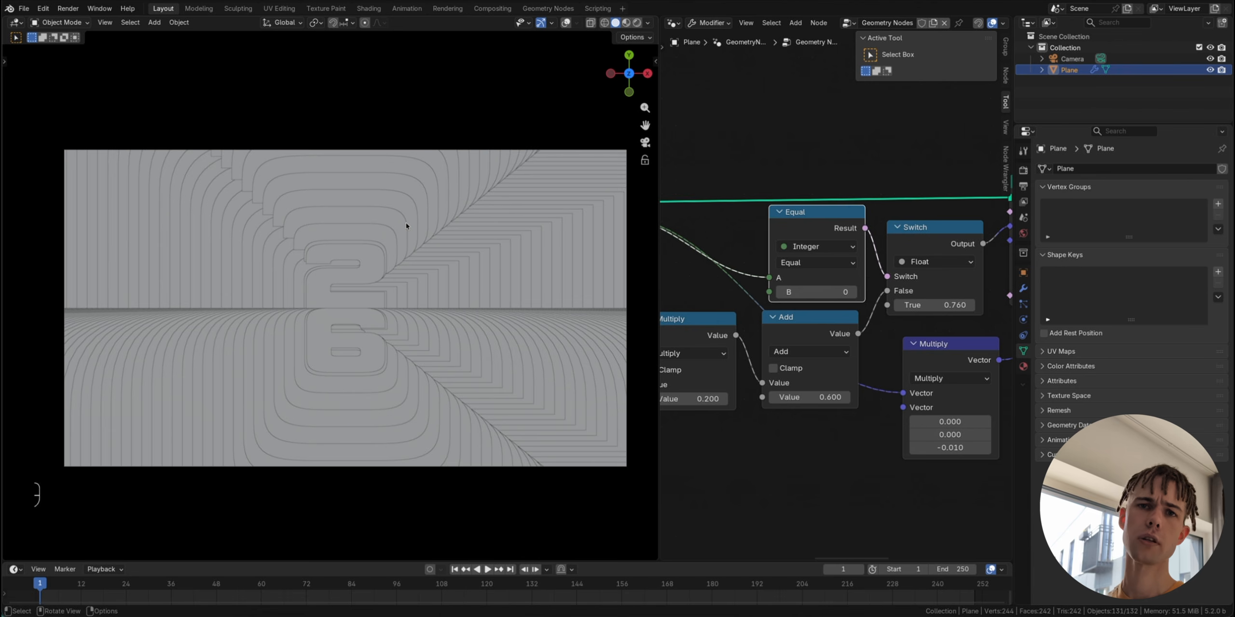
Step: Review the node setup and compare the layered result with the reference image in the Modeling workspace, returning to Layout
{"action": "scroll", "coordinate": [736, 268], "scroll_direction": "down", "scroll_amount": 6}
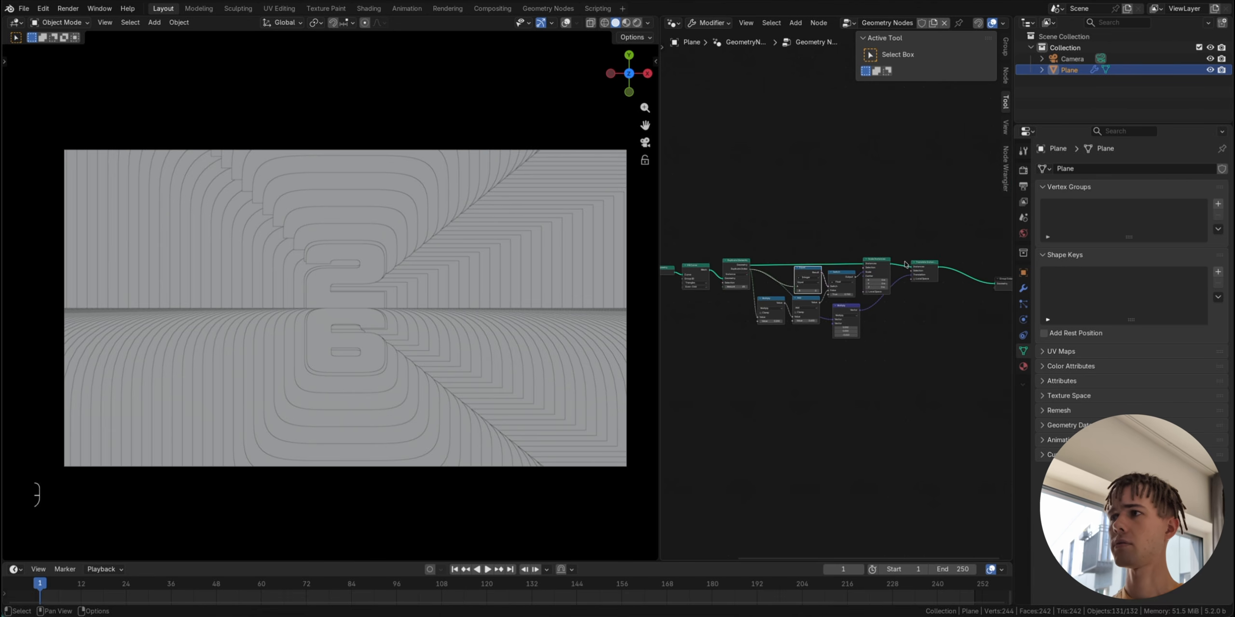
{"action": "scroll", "coordinate": [816, 296], "scroll_direction": "up", "scroll_amount": 3}
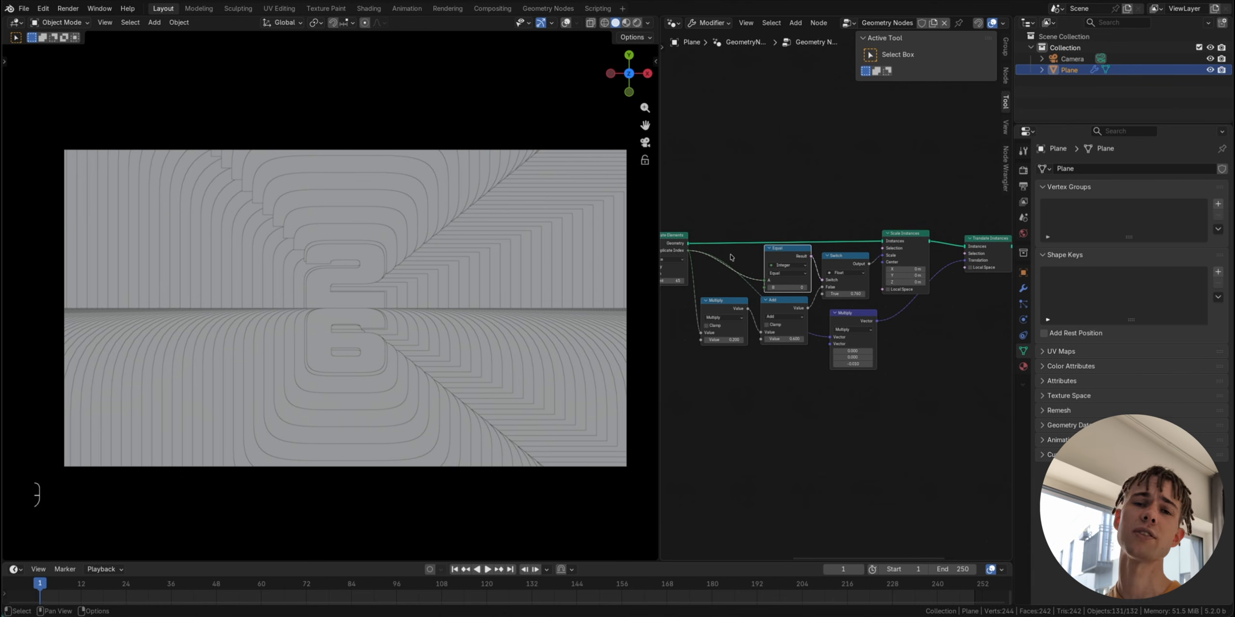
{"action": "left_click", "coordinate": [193, 9]}
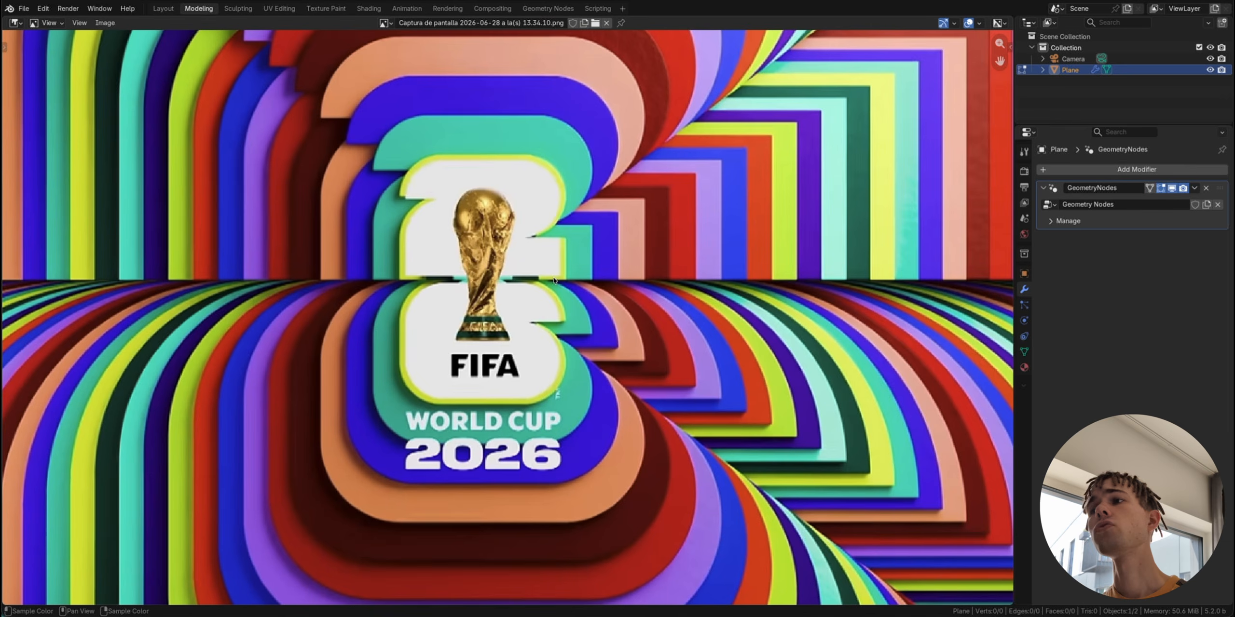
{"action": "scroll", "coordinate": [553, 280], "scroll_direction": "down", "scroll_amount": 2}
{"action": "scroll", "coordinate": [545, 340], "scroll_direction": "up", "scroll_amount": 2}
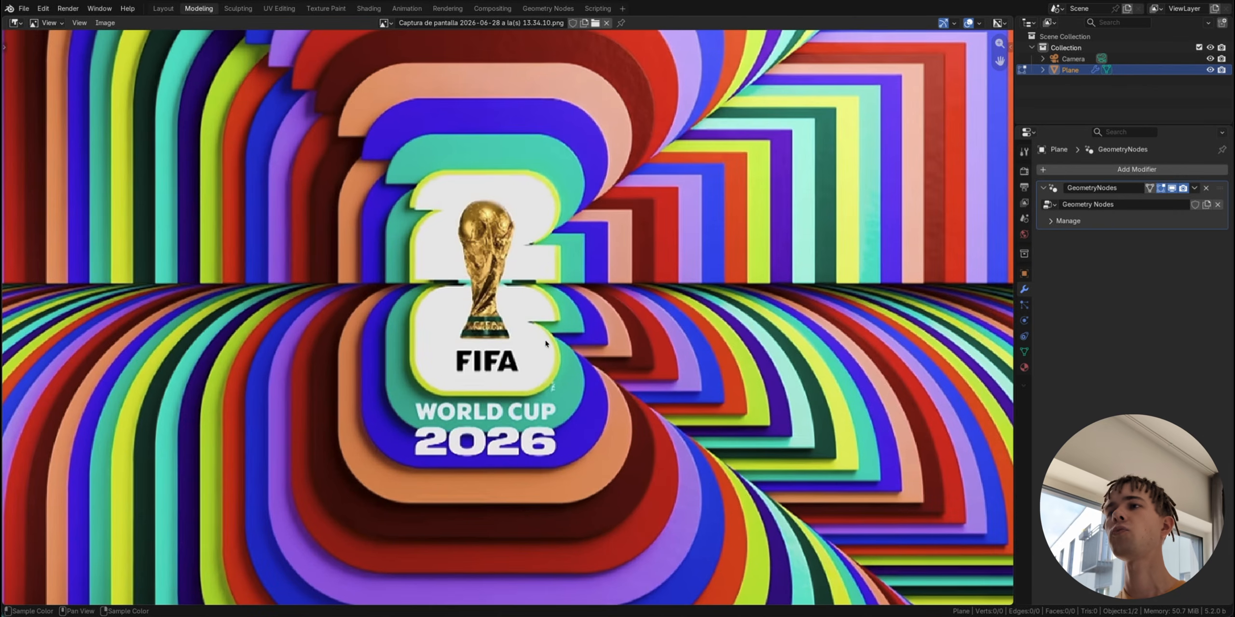
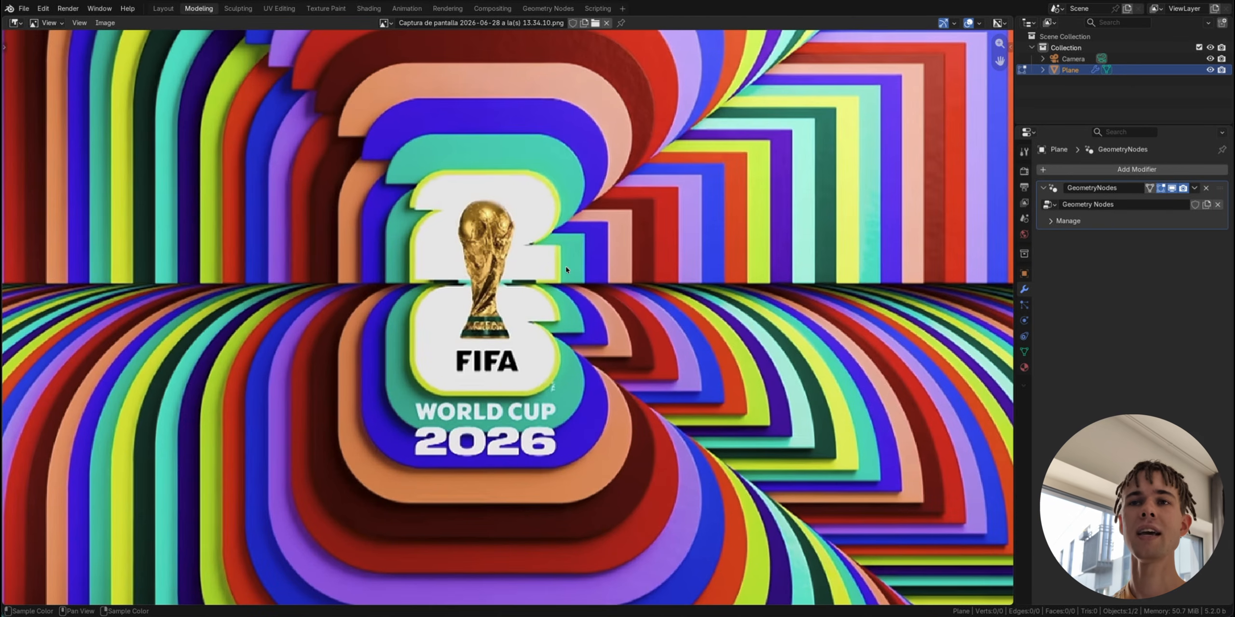
{"action": "left_click", "coordinate": [164, 8]}
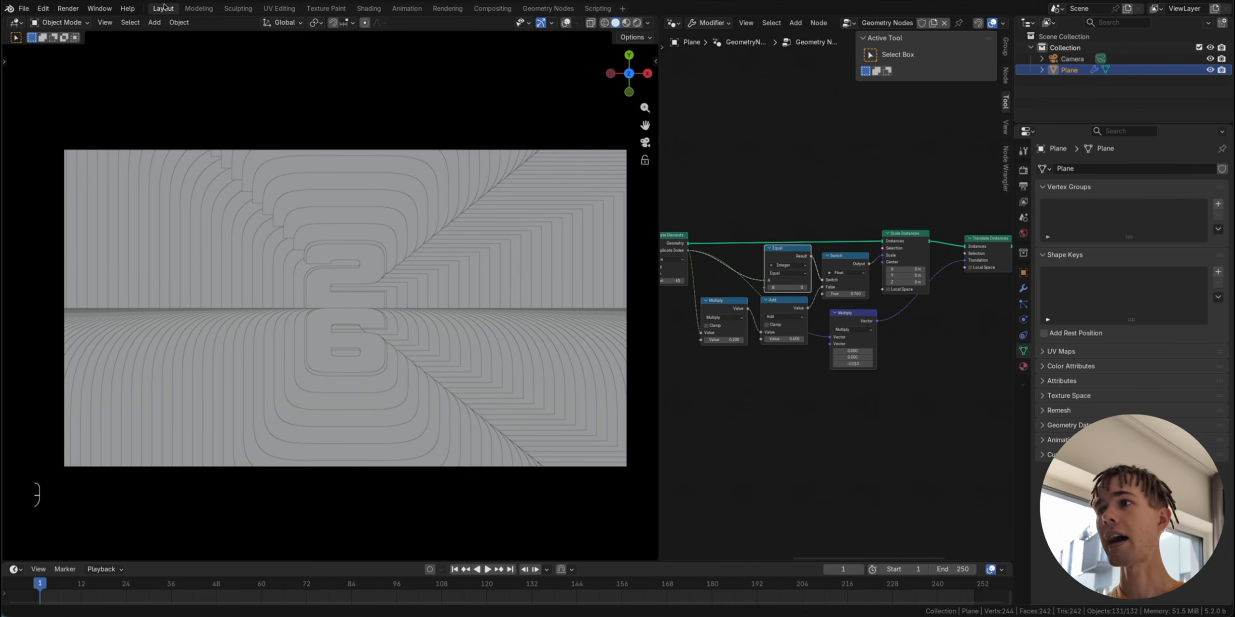
Step: Widen the node editor and preview the Duplicate Index through a Viewer node in perspective, with viewport overlays turned on
{"action": "left_click_drag", "start_coordinate": [656, 306], "coordinate": [586, 306]}
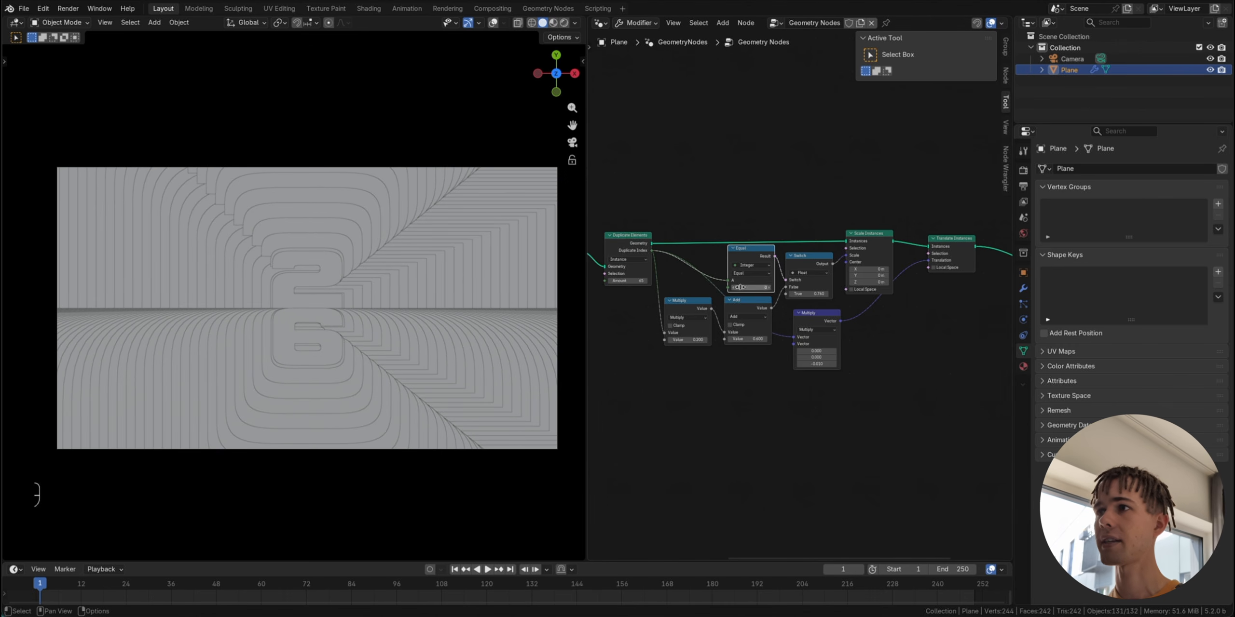
{"action": "scroll", "coordinate": [736, 222], "scroll_direction": "up", "scroll_amount": 4}
{"action": "scroll", "coordinate": [752, 255], "scroll_direction": "down", "scroll_amount": 3}
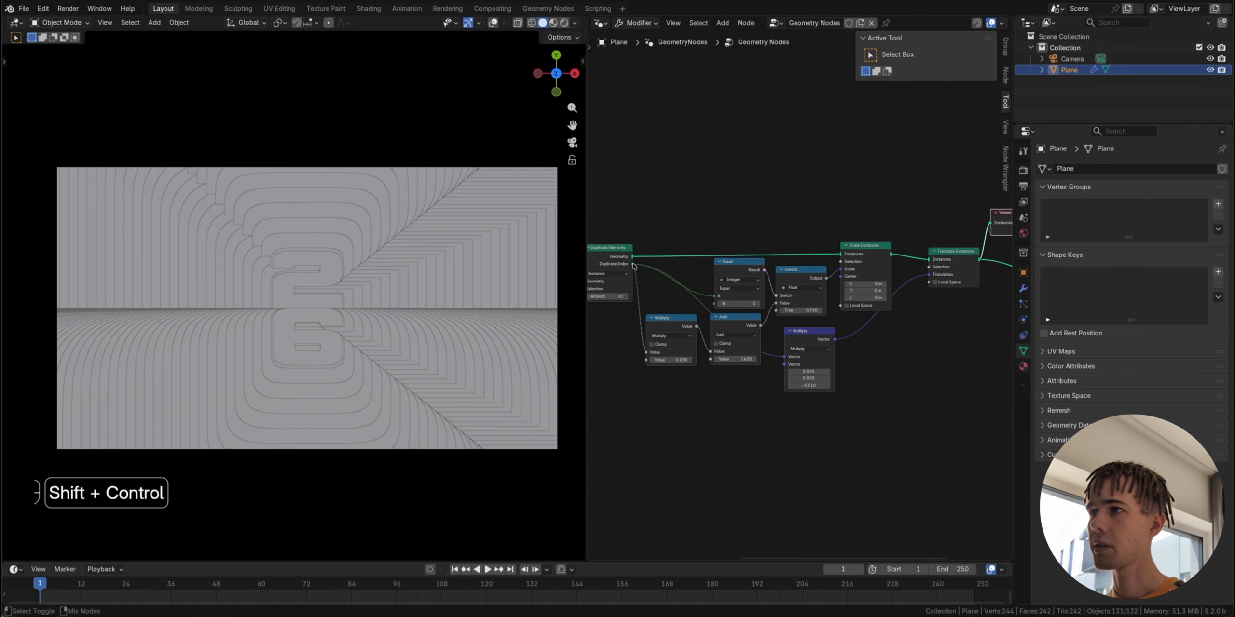
{"action": "left_click", "coordinate": [634, 266], "text": "ctrl+shift"}
{"action": "left_click", "coordinate": [677, 228]}
{"action": "left_click", "coordinate": [666, 290]}
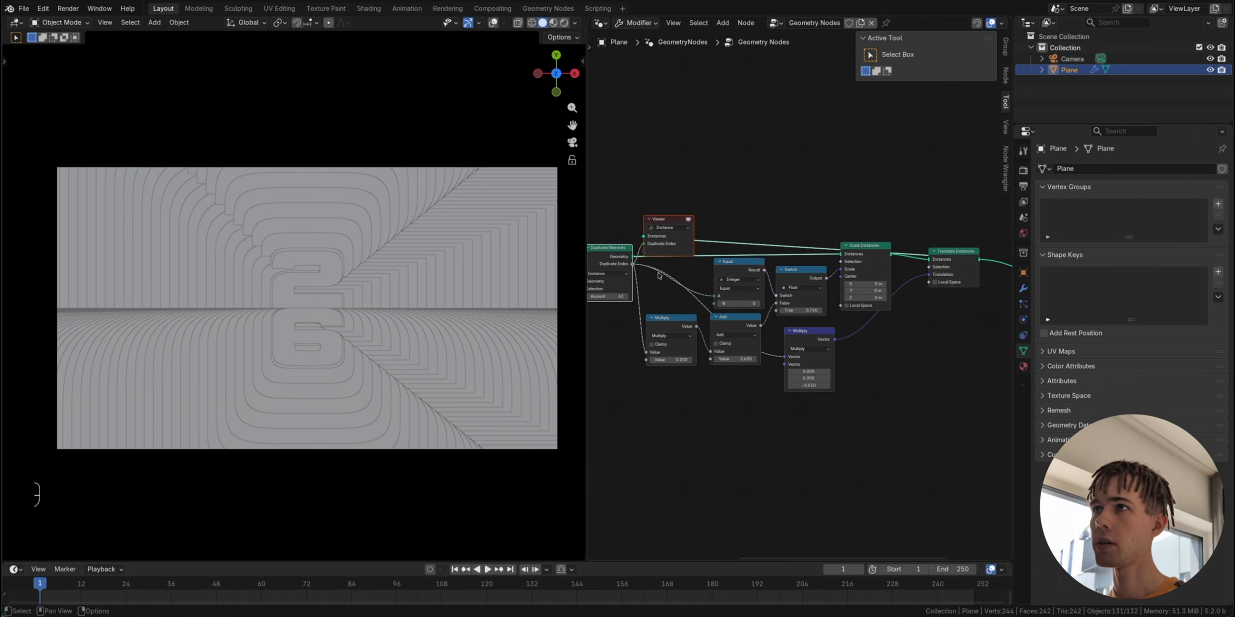
{"action": "left_click", "coordinate": [492, 22]}
{"action": "middle_click_drag", "start_coordinate": [437, 274], "coordinate": [395, 179]}
{"action": "scroll", "coordinate": [437, 274], "scroll_direction": "up", "scroll_amount": 3}
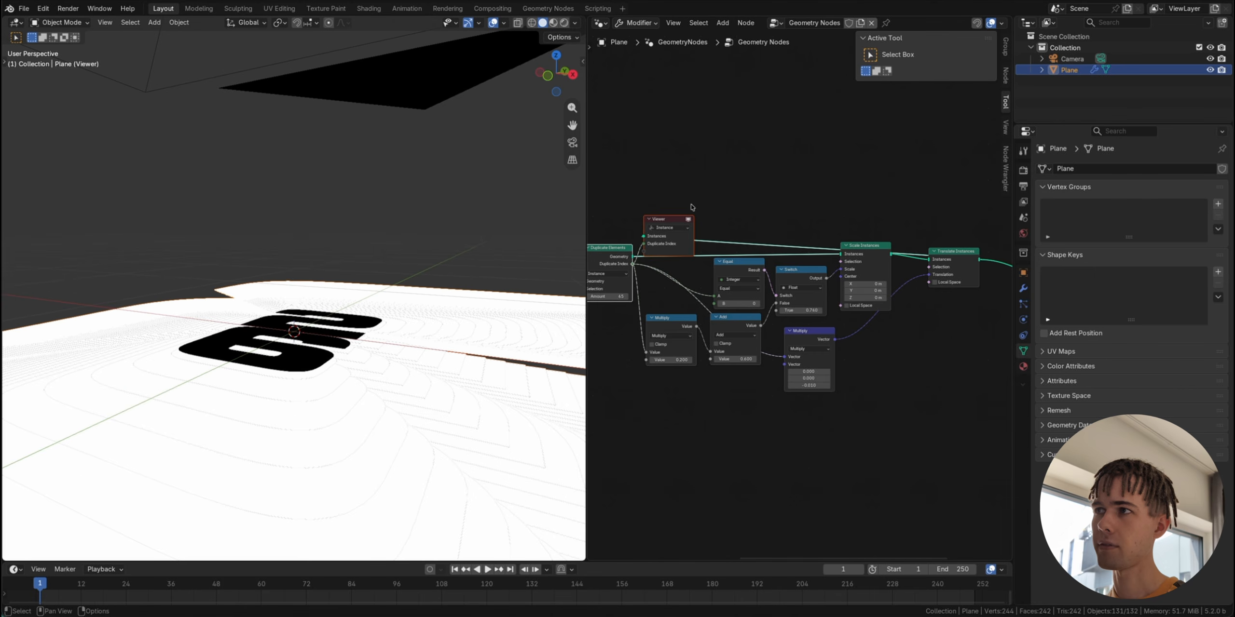
Step: Insert a Math node set to Multiply between the Duplicate Index and the Viewer, and reduce its multiplier
{"action": "left_click_drag", "start_coordinate": [675, 220], "coordinate": [772, 195]}
{"action": "key", "text": "shift+a"}
{"action": "type", "text": "math"}
{"action": "left_click", "coordinate": [674, 202]}
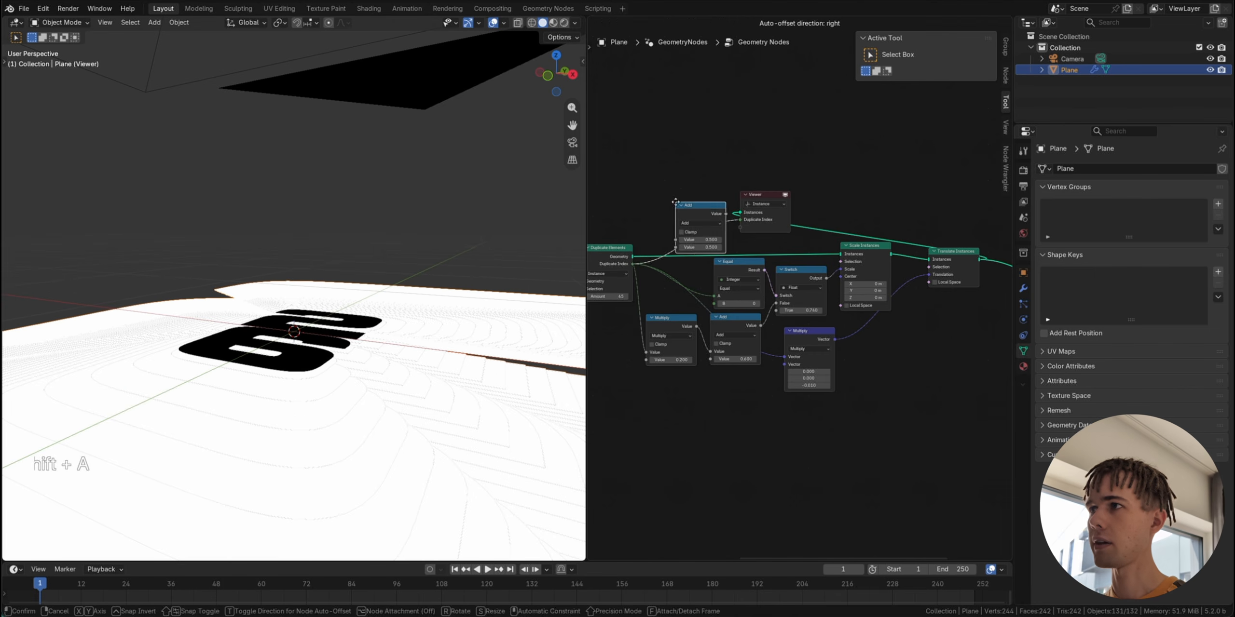
{"action": "left_click", "coordinate": [654, 191]}
{"action": "left_click", "coordinate": [681, 213]}
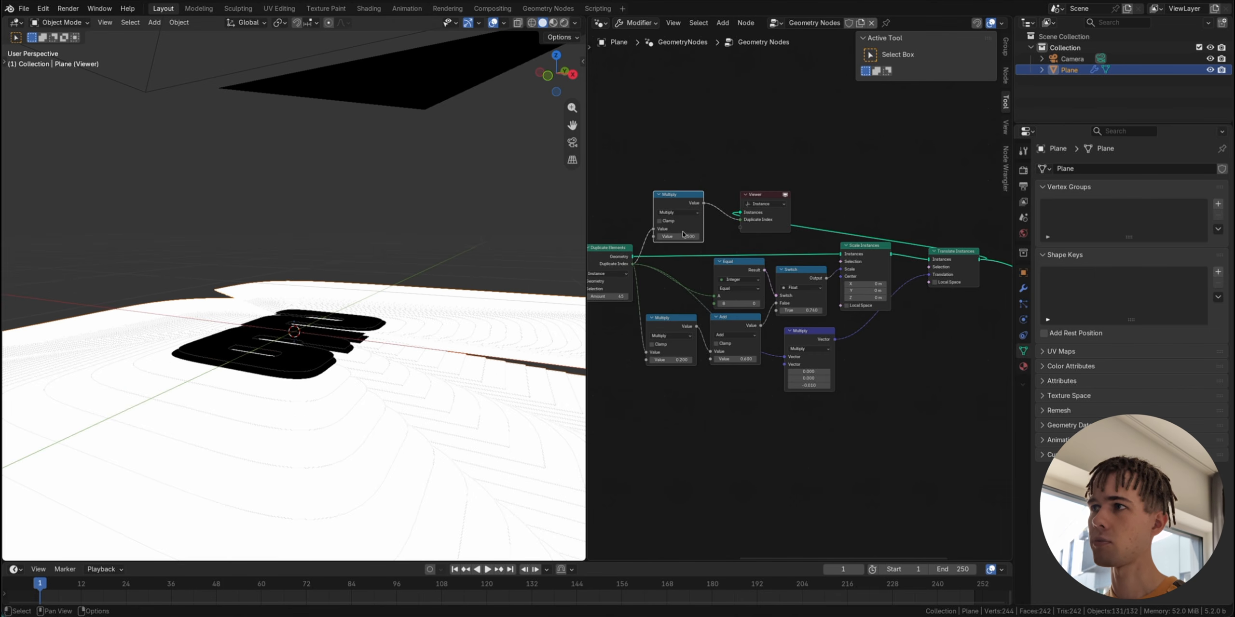
{"action": "left_click_drag", "start_coordinate": [677, 236], "coordinate": [680, 236], "text": "shift"}
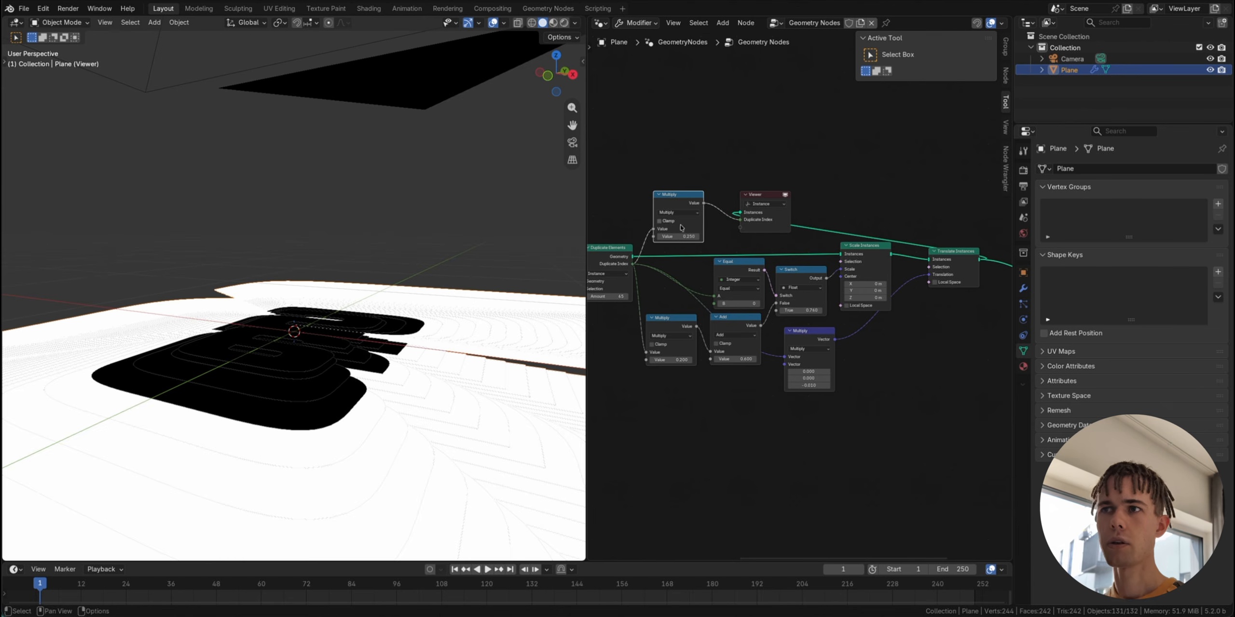
Step: Preview the multiplied index on the translated instances and lower the multiplier to spread a grayscale gradient across the layers
{"action": "left_click", "coordinate": [610, 250], "text": "ctrl+shift"}
{"action": "left_click", "coordinate": [678, 202], "text": "ctrl+shift"}
{"action": "left_click", "coordinate": [929, 266], "text": "ctrl+shift"}
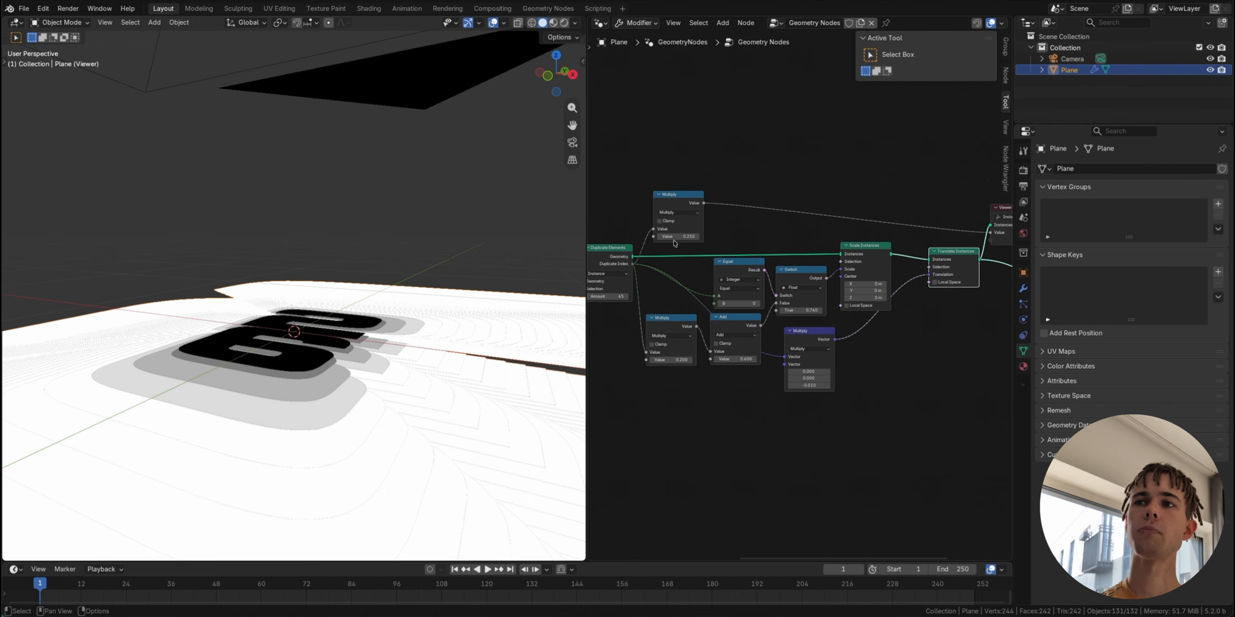
{"action": "left_click_drag", "start_coordinate": [680, 237], "coordinate": [669, 236], "text": "shift"}
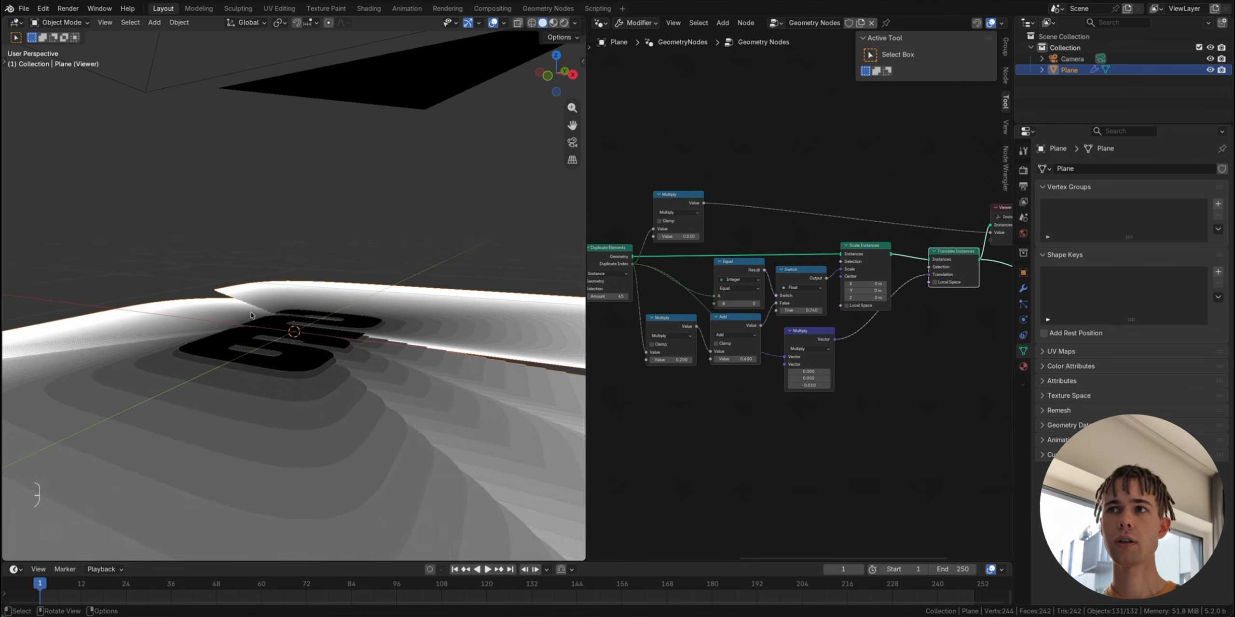
{"action": "scroll", "coordinate": [231, 256], "scroll_direction": "down", "scroll_amount": 6}
{"action": "middle_click_drag", "start_coordinate": [231, 253], "coordinate": [592, 332]}
{"action": "scroll", "coordinate": [251, 316], "scroll_direction": "up", "scroll_amount": 3}
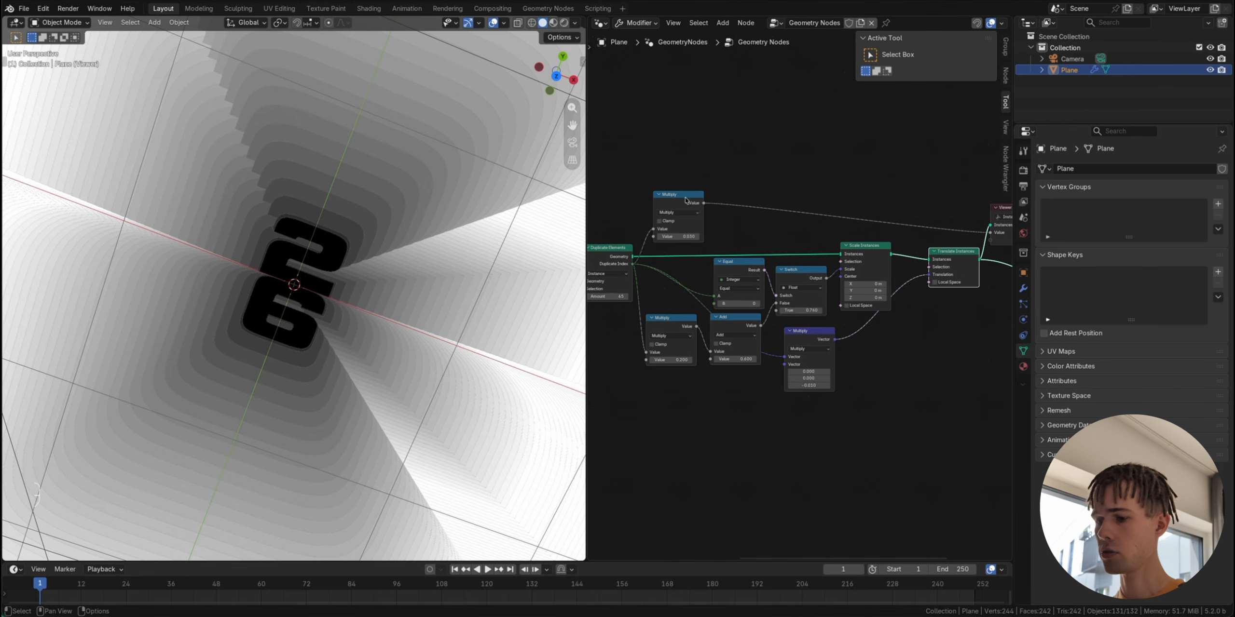
Step: Delete the preview Multiply node and the Viewer node from the node tree
{"action": "key", "text": "super+x"}
{"action": "scroll", "coordinate": [778, 248], "scroll_direction": "right", "scroll_amount": 5}
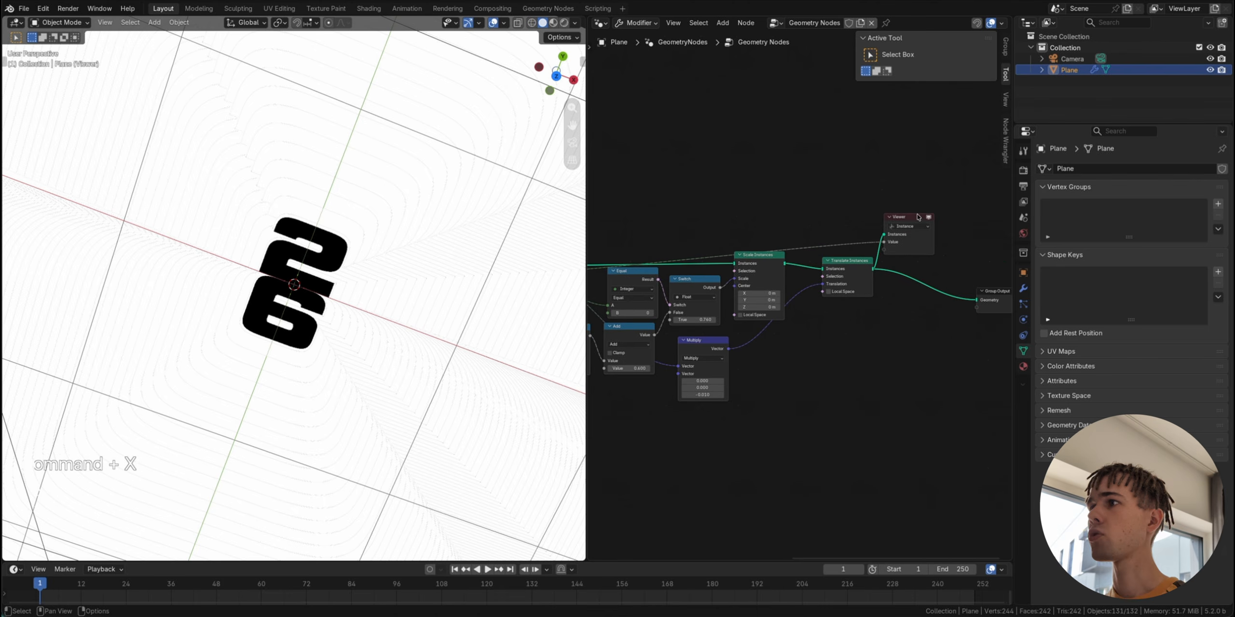
{"action": "key", "text": "super+x"}
{"action": "scroll", "coordinate": [868, 237], "scroll_direction": "left", "scroll_amount": 5}
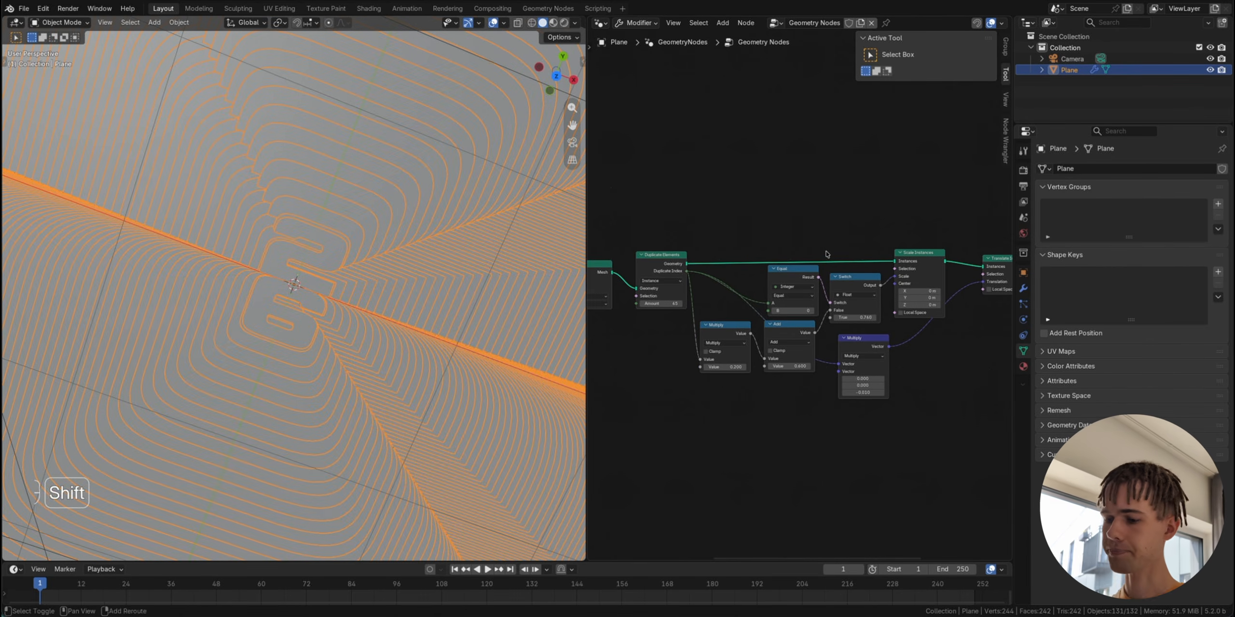
Step: Add a Store Named Attribute node on the geometry link between Duplicate Elements and Scale Instances
{"action": "key", "text": "shift+a"}
{"action": "type", "text": "store nam"}
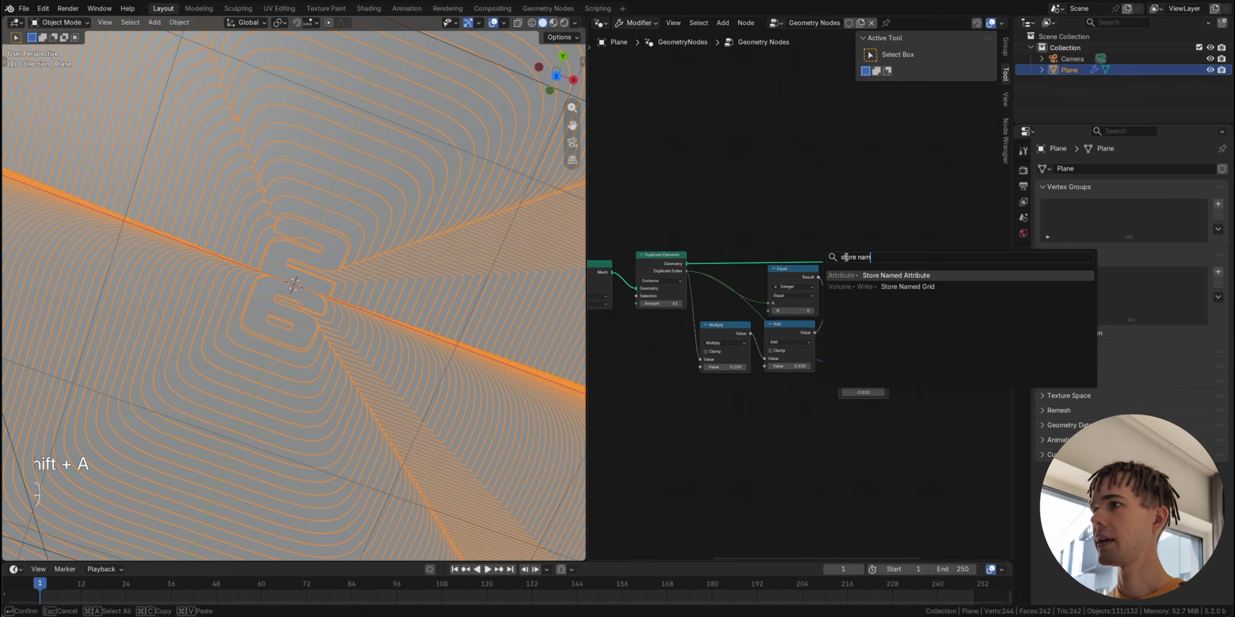
{"action": "key", "text": "Return"}
{"action": "left_click", "coordinate": [744, 214]}
{"action": "scroll", "coordinate": [745, 217], "scroll_direction": "up", "scroll_amount": 3}
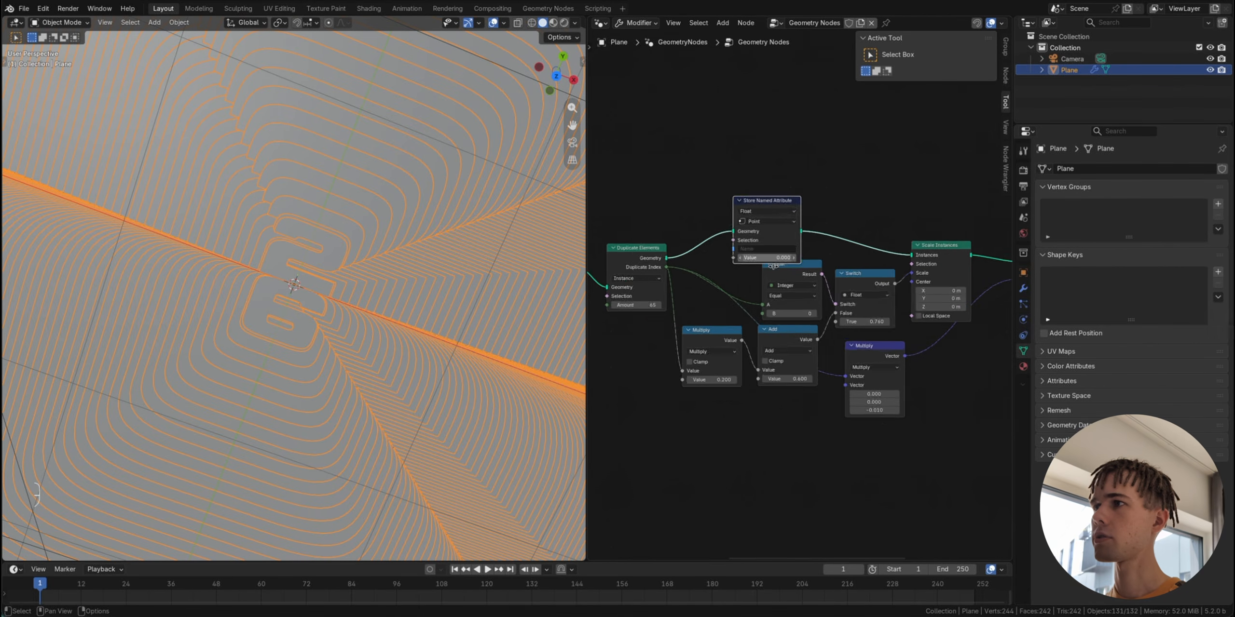
Step: Name the attribute in the Store Named Attribute node layer_id and set its data type to Integer
{"action": "left_click", "coordinate": [751, 232]}
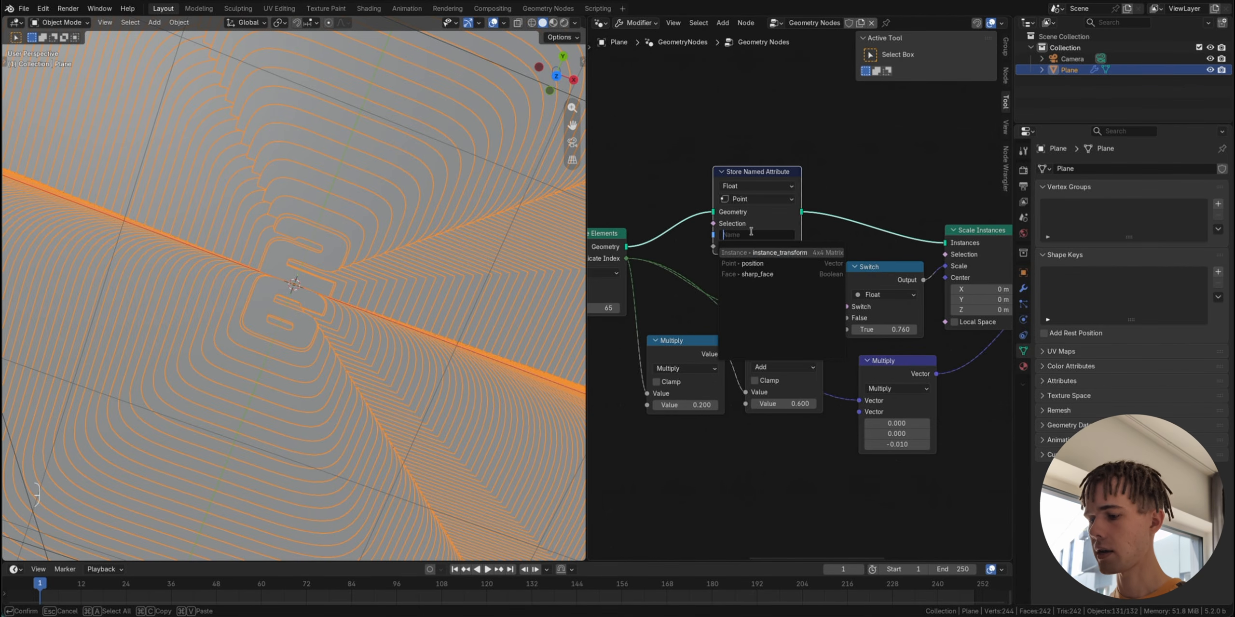
{"action": "type", "text": "layer_id"}
{"action": "key", "text": "Return"}
{"action": "scroll", "coordinate": [745, 227], "scroll_direction": "up", "scroll_amount": 2}
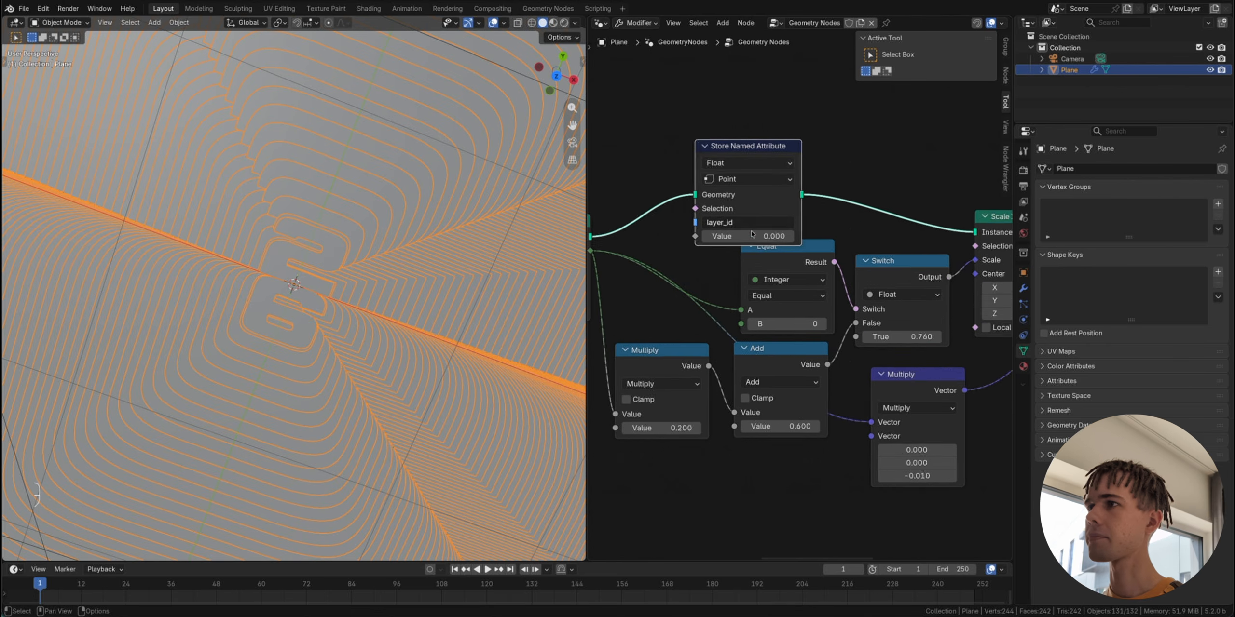
{"action": "middle_click_drag", "start_coordinate": [685, 182], "coordinate": [804, 209]}
{"action": "left_click", "coordinate": [839, 192]}
{"action": "left_click", "coordinate": [840, 236]}
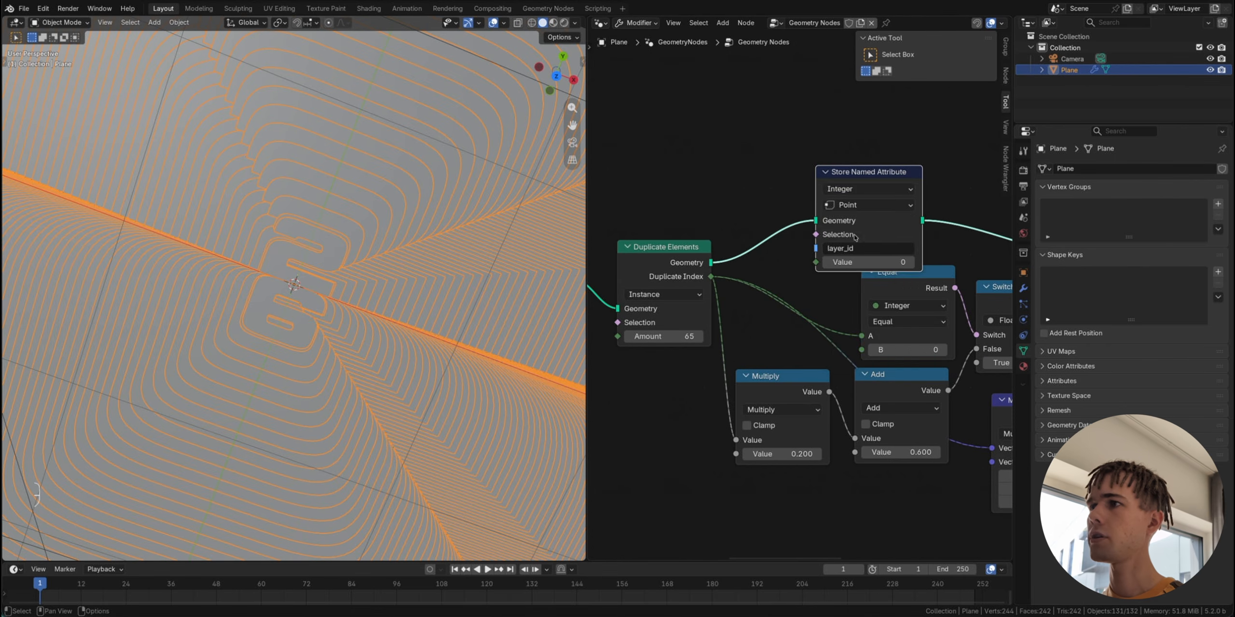
Step: Set the Store Named Attribute domain to Instance and connect Duplicate Index from Duplicate Elements to its Value
{"action": "scroll", "coordinate": [720, 286], "scroll_direction": "up", "scroll_amount": 2}
{"action": "mouse_move", "coordinate": [660, 268]}
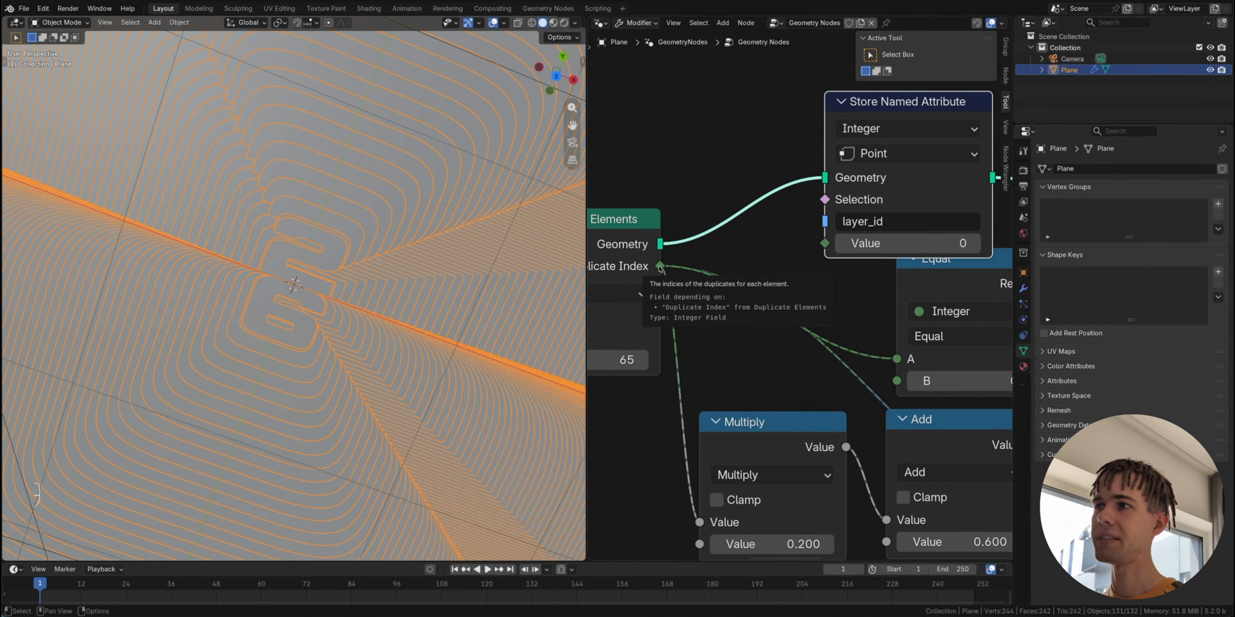
{"action": "left_click", "coordinate": [872, 153]}
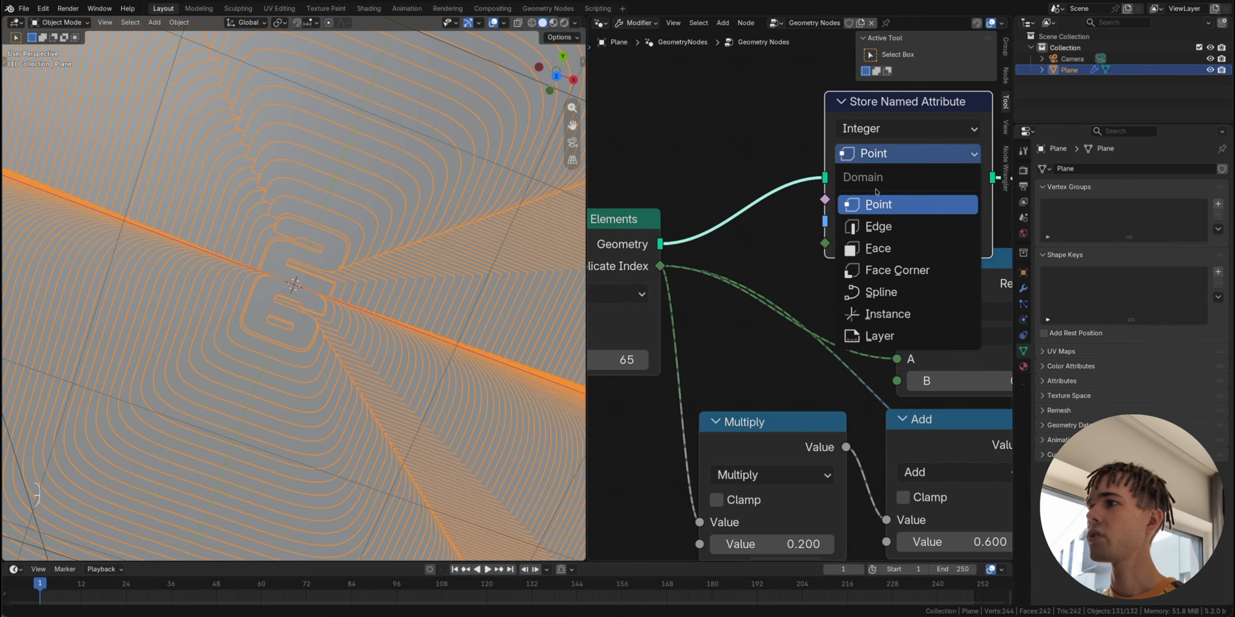
{"action": "left_click", "coordinate": [877, 318]}
{"action": "left_click_drag", "start_coordinate": [660, 266], "coordinate": [824, 243]}
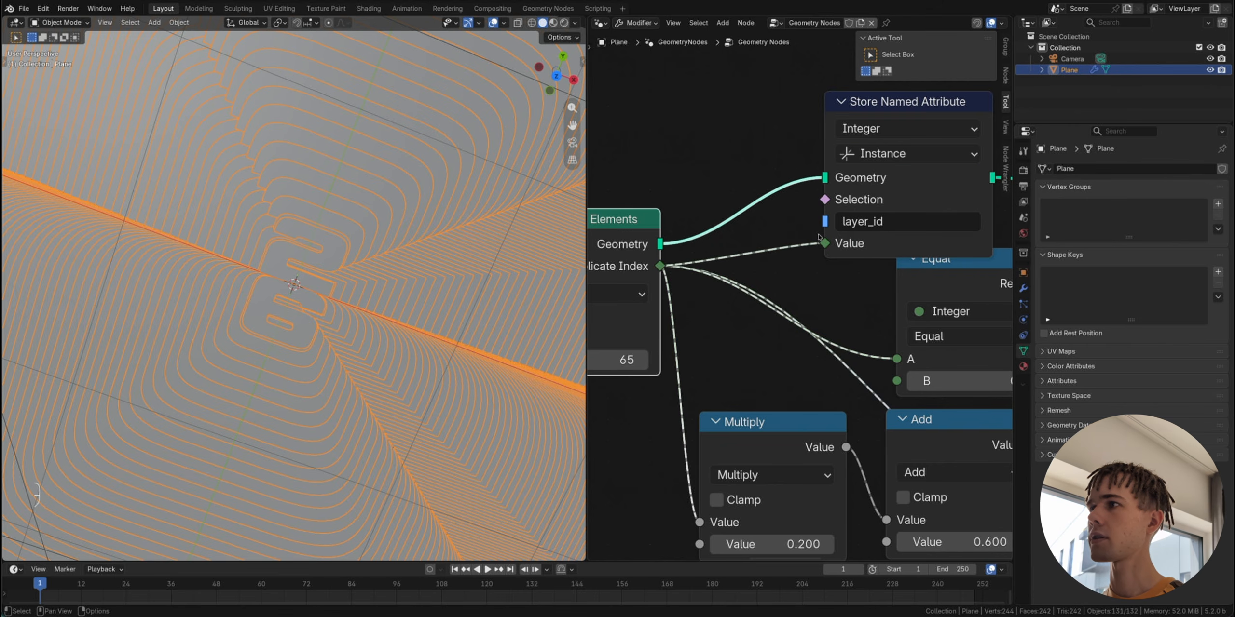
Step: Add a Named Attribute node below Duplicate Elements that reads the integer attribute layer_id
{"action": "scroll", "coordinate": [819, 237], "scroll_direction": "down", "scroll_amount": 3}
{"action": "key", "text": "shift+a"}
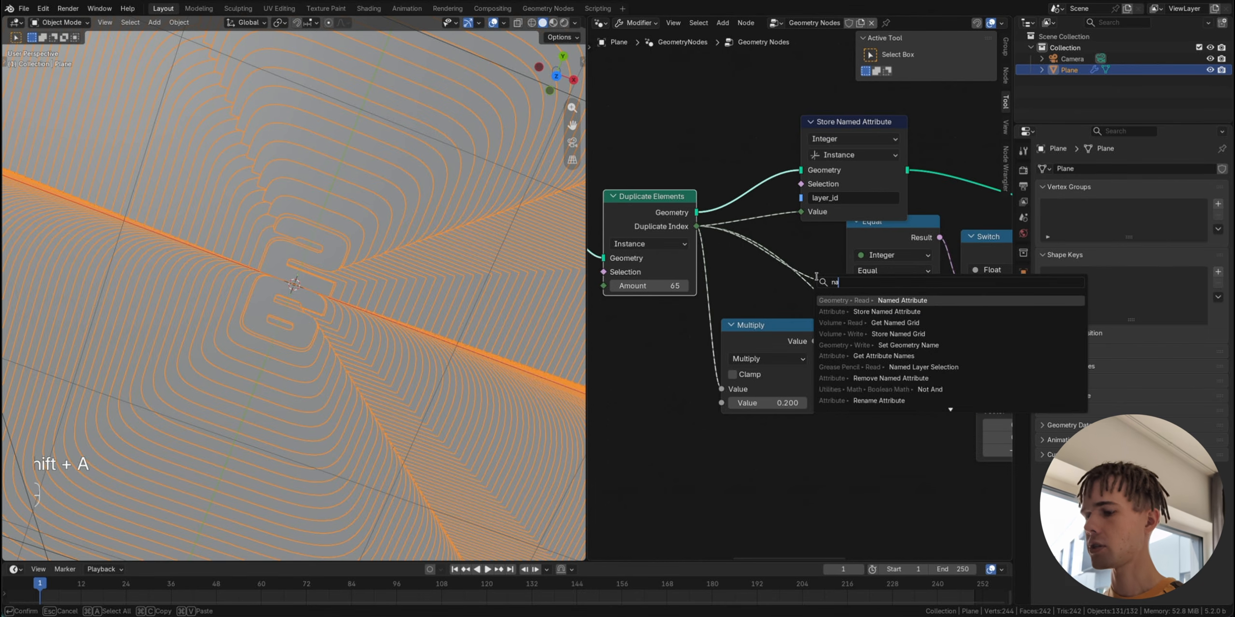
{"action": "left_click", "coordinate": [843, 295]}
{"action": "left_click", "coordinate": [676, 350]}
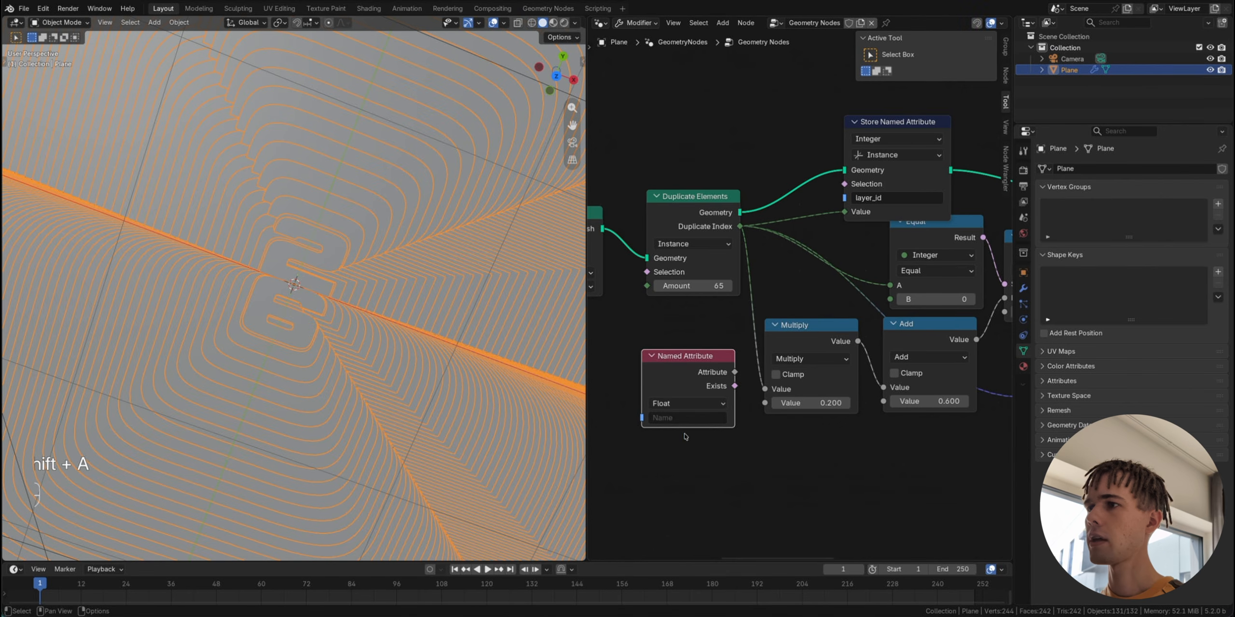
{"action": "left_click", "coordinate": [687, 418]}
{"action": "left_click", "coordinate": [700, 438]}
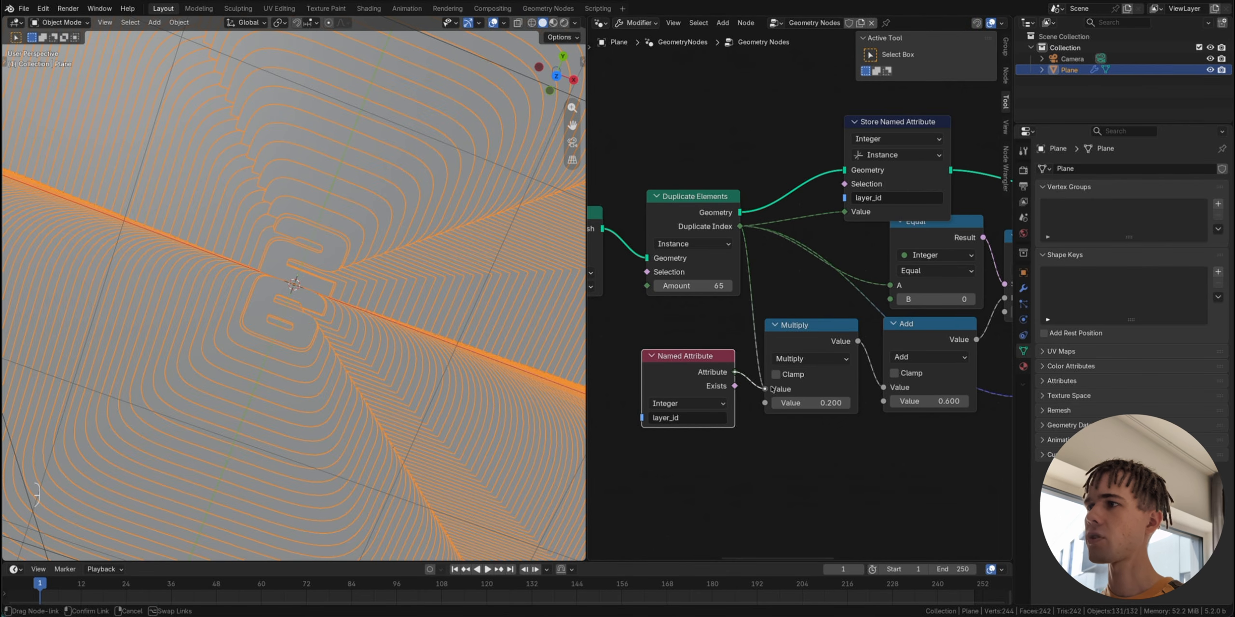
Step: Feed the layer_id Named Attribute output into the math Multiply node's Value and the Equal node's A input
{"action": "left_click_drag", "start_coordinate": [734, 371], "coordinate": [764, 389]}
{"action": "scroll", "coordinate": [840, 409], "scroll_direction": "down", "scroll_amount": 2}
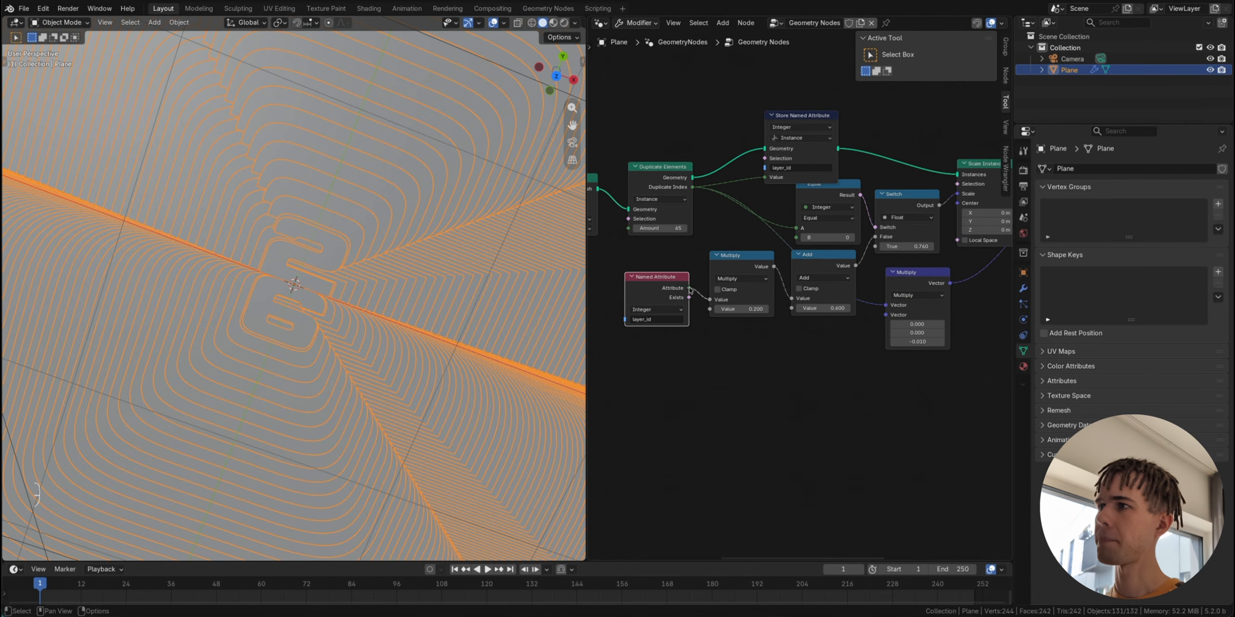
{"action": "left_click_drag", "start_coordinate": [689, 288], "coordinate": [796, 228]}
Step: Move the Equal, Multiply, Add and Named Attribute nodes below the main chain and line them up as a group
{"action": "left_click_drag", "start_coordinate": [831, 372], "coordinate": [669, 243]}
{"action": "left_click_drag", "start_coordinate": [809, 254], "coordinate": [785, 382]}
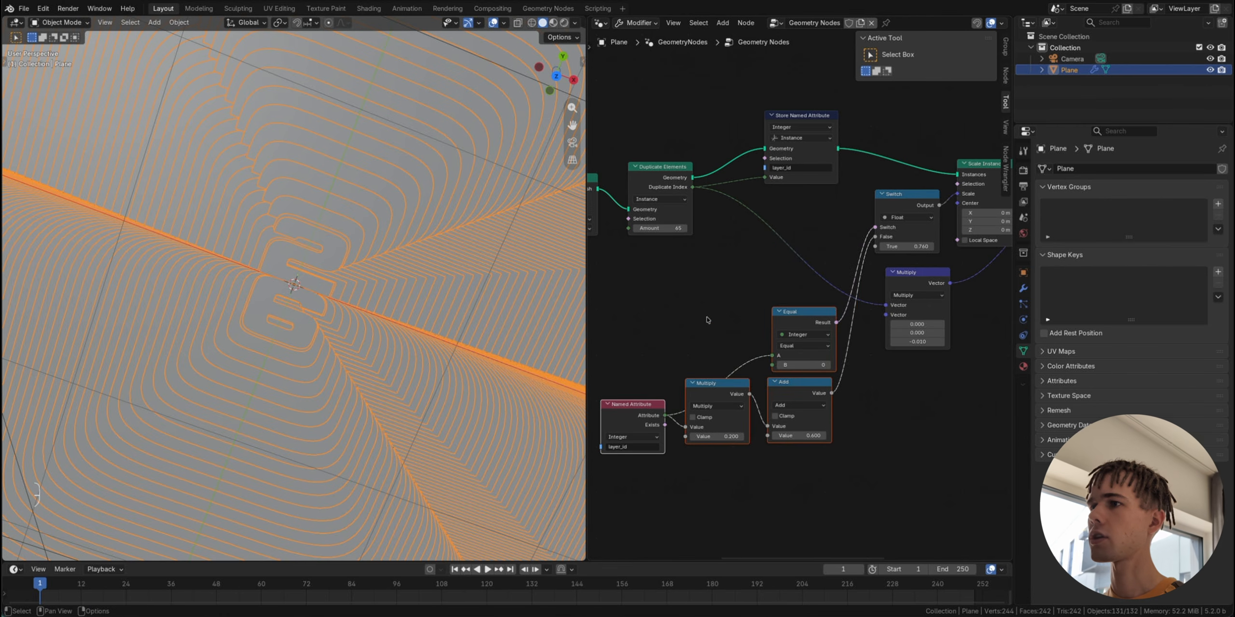
{"action": "left_click", "coordinate": [708, 320]}
{"action": "left_click_drag", "start_coordinate": [630, 404], "coordinate": [638, 343]}
{"action": "left_click", "coordinate": [789, 321]}
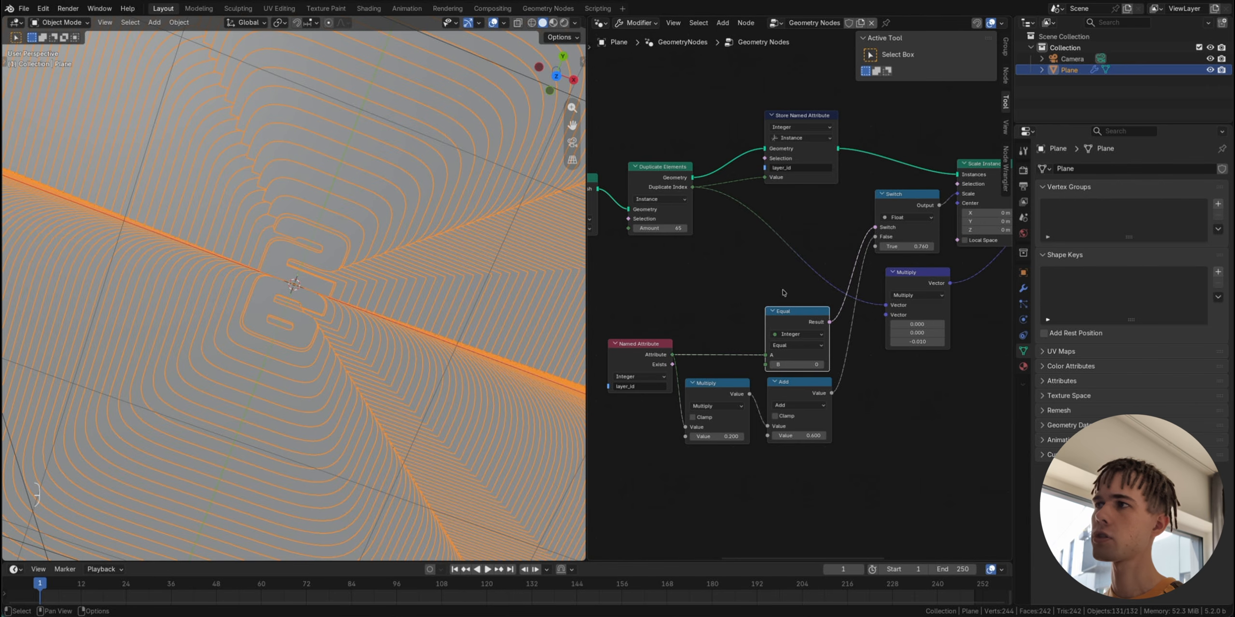
Step: Duplicate the layer_id Named Attribute node beside the vector Multiply node and connect its Attribute to the first Vector input
{"action": "middle_click_drag", "start_coordinate": [969, 143], "coordinate": [877, 158]}
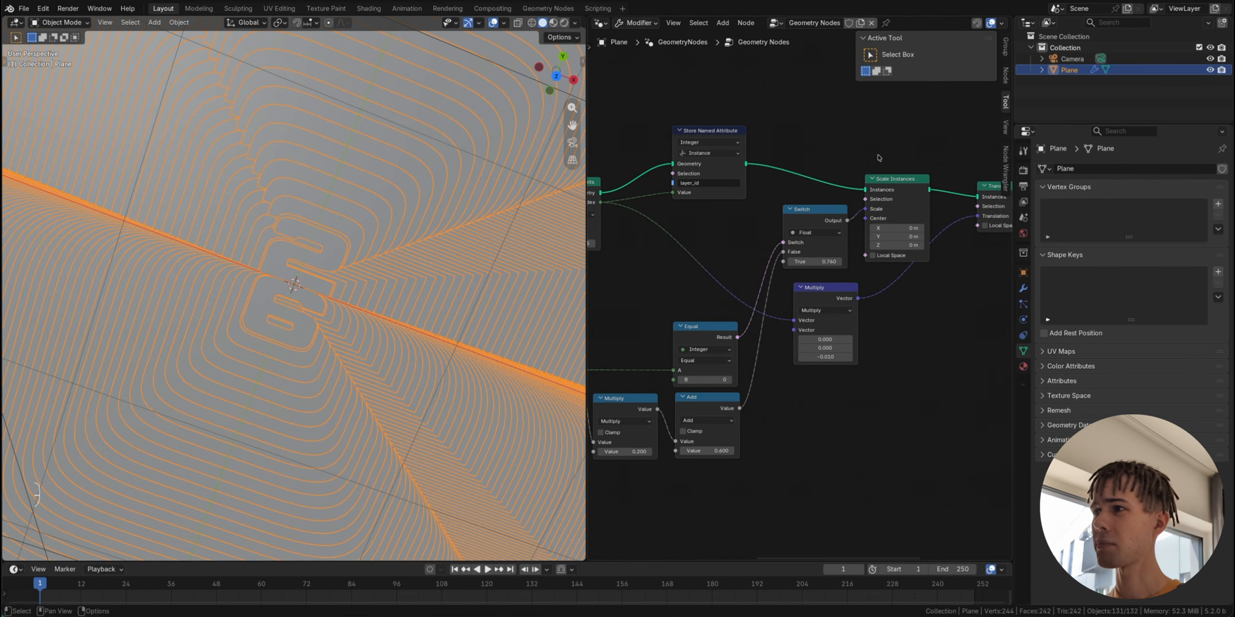
{"action": "left_click_drag", "start_coordinate": [825, 292], "coordinate": [908, 289]}
{"action": "middle_click_drag", "start_coordinate": [714, 387], "coordinate": [804, 373]}
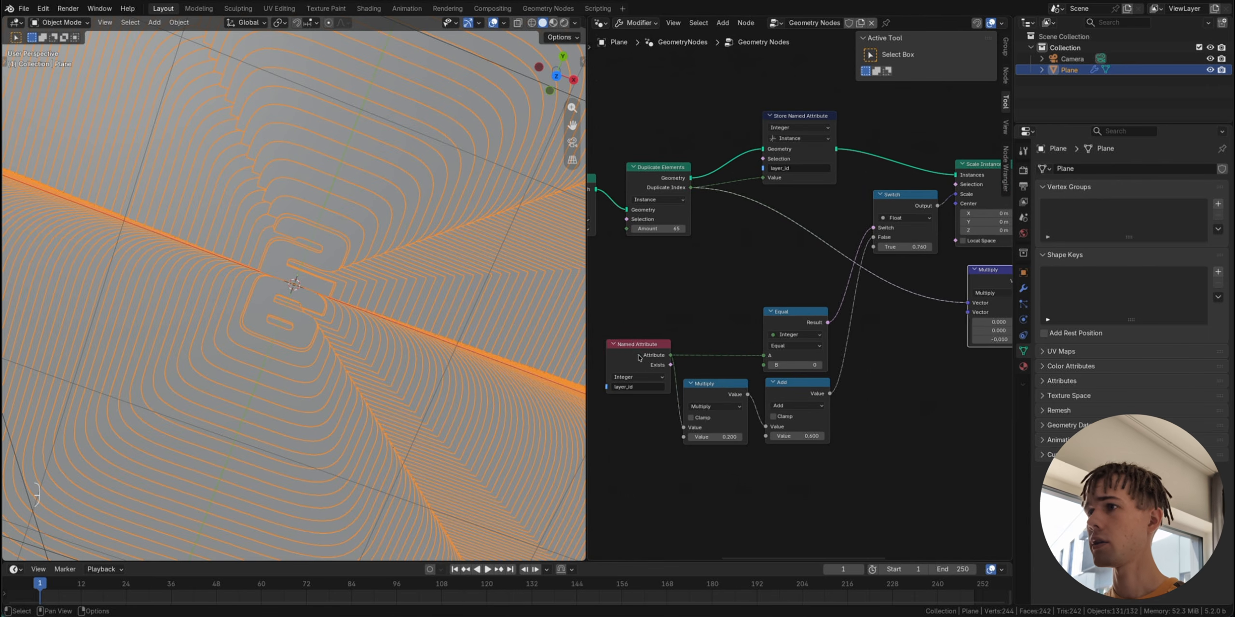
{"action": "left_click", "coordinate": [628, 351]}
{"action": "key", "text": "shift+d"}
{"action": "left_click", "coordinate": [918, 308]}
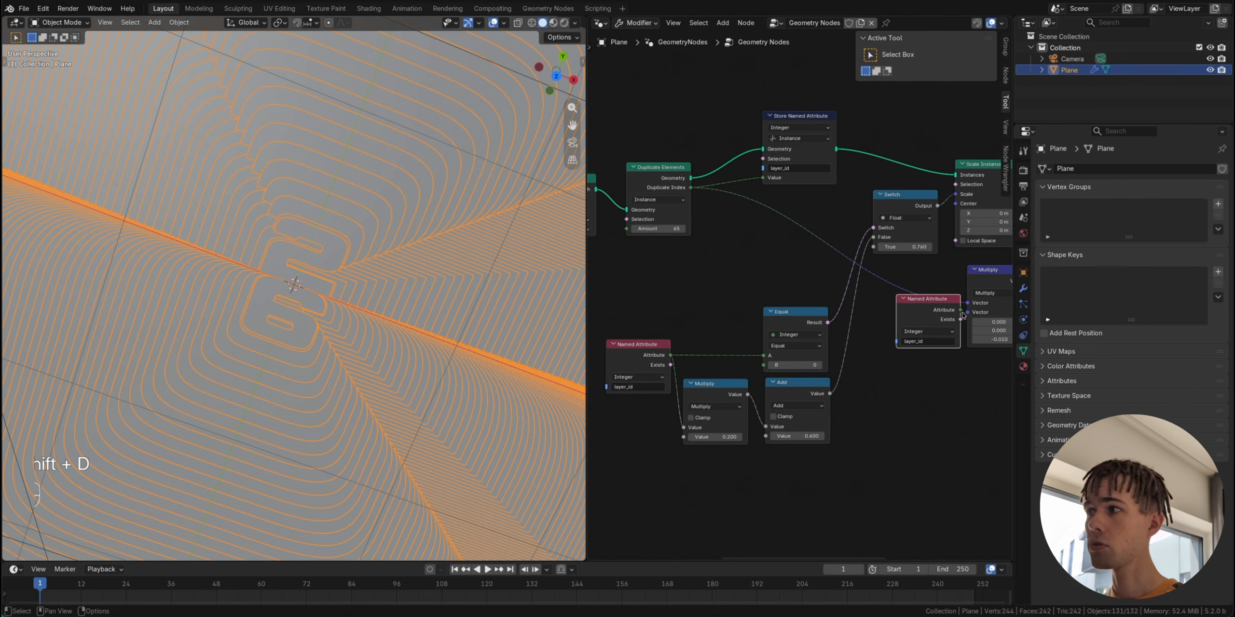
{"action": "left_click_drag", "start_coordinate": [960, 310], "coordinate": [967, 303]}
Step: Tidy the node layout by repositioning the Switch, second Named Attribute with vector Multiply, Translate Instances and Store Named Attribute nodes
{"action": "middle_click_drag", "start_coordinate": [968, 309], "coordinate": [838, 323]}
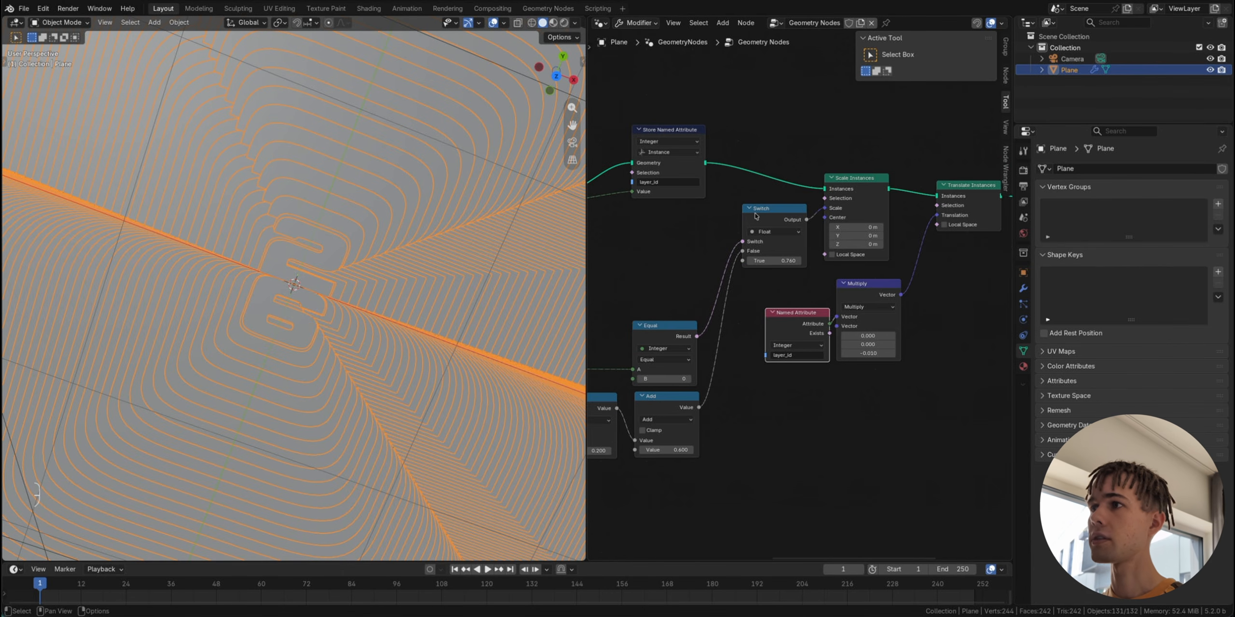
{"action": "left_click_drag", "start_coordinate": [756, 216], "coordinate": [726, 334]}
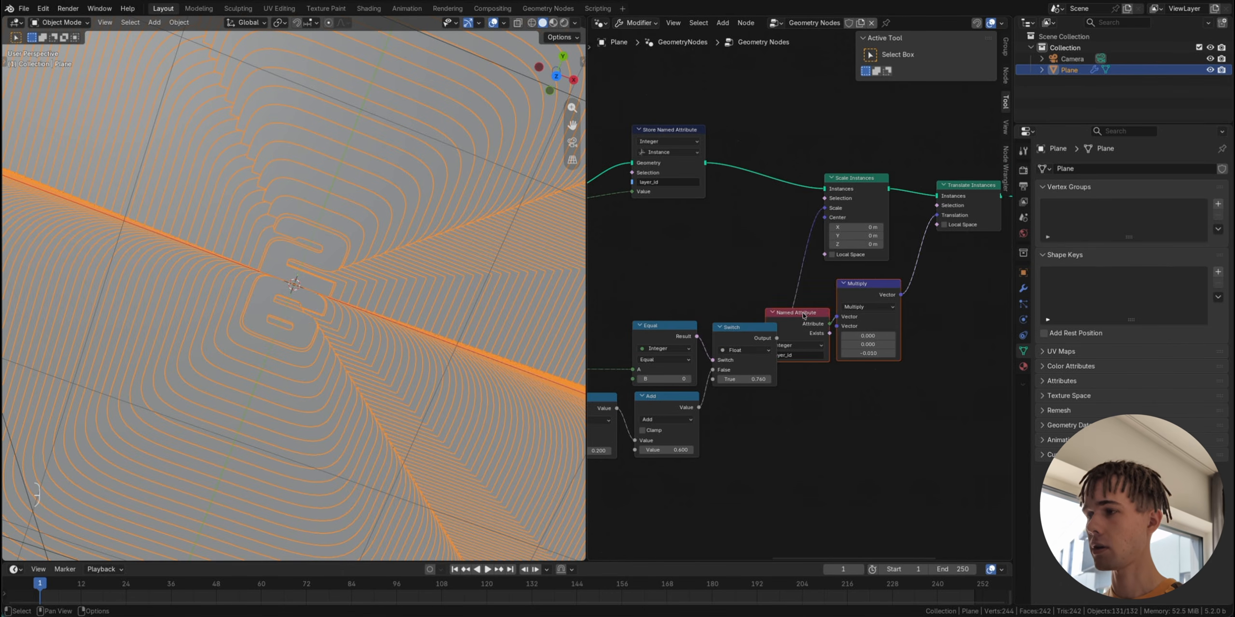
{"action": "left_click_drag", "start_coordinate": [804, 316], "coordinate": [871, 310]}
{"action": "middle_click_drag", "start_coordinate": [871, 310], "coordinate": [735, 324]}
{"action": "left_click_drag", "start_coordinate": [834, 222], "coordinate": [926, 221]}
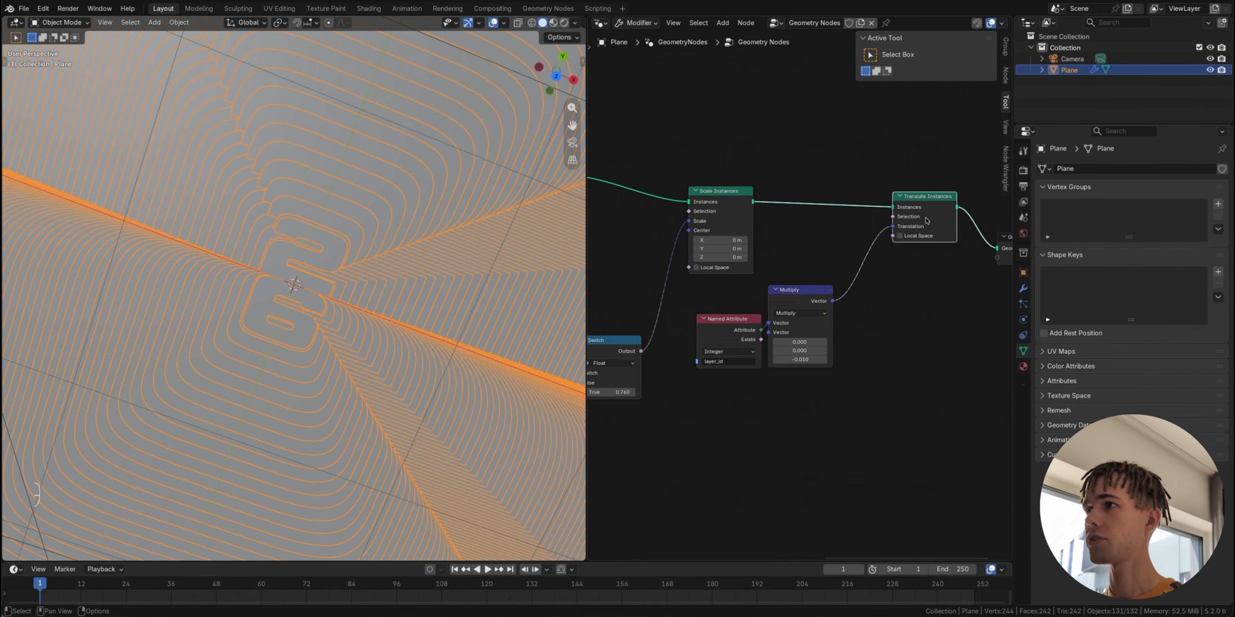
{"action": "scroll", "coordinate": [926, 220], "scroll_direction": "down", "scroll_amount": 4}
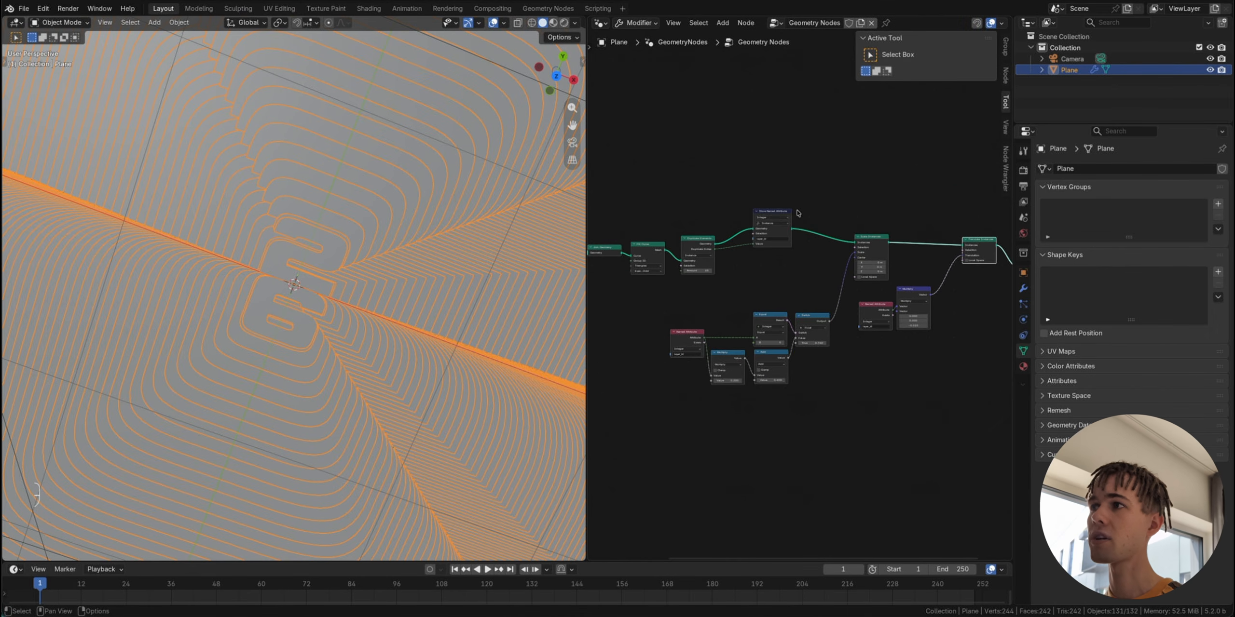
{"action": "left_click_drag", "start_coordinate": [774, 217], "coordinate": [748, 241]}
{"action": "scroll", "coordinate": [844, 277], "scroll_direction": "right", "scroll_amount": 2}
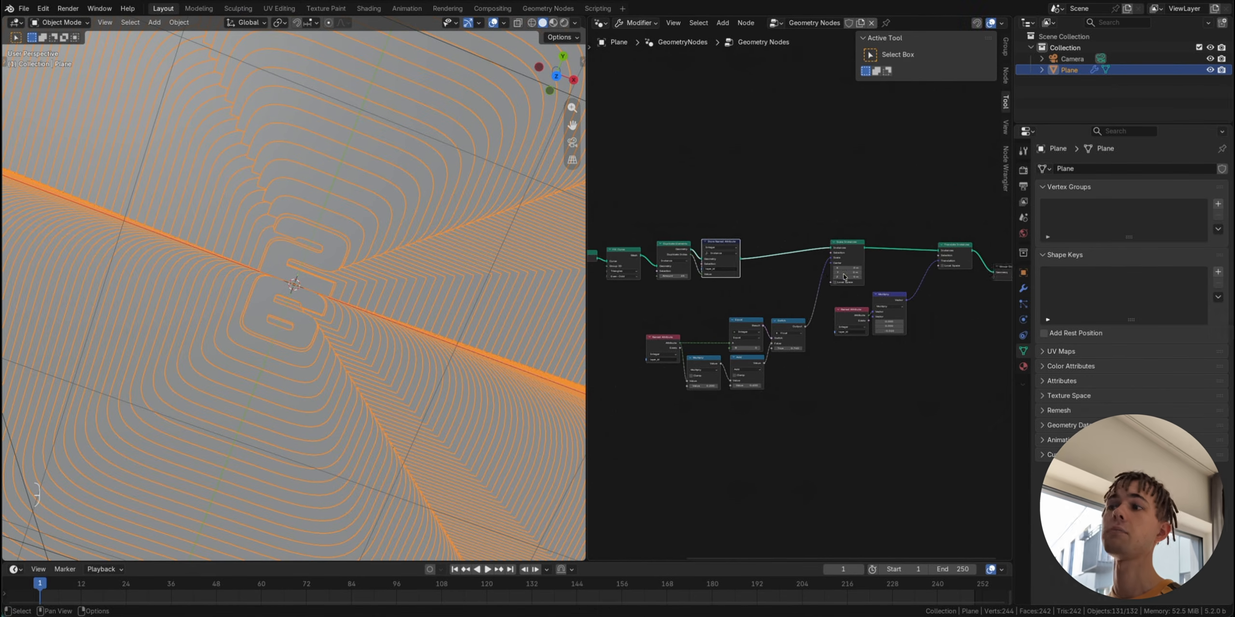
{"action": "scroll", "coordinate": [844, 277], "scroll_direction": "right", "scroll_amount": 1}
{"action": "scroll", "coordinate": [910, 323], "scroll_direction": "up", "scroll_amount": 5}
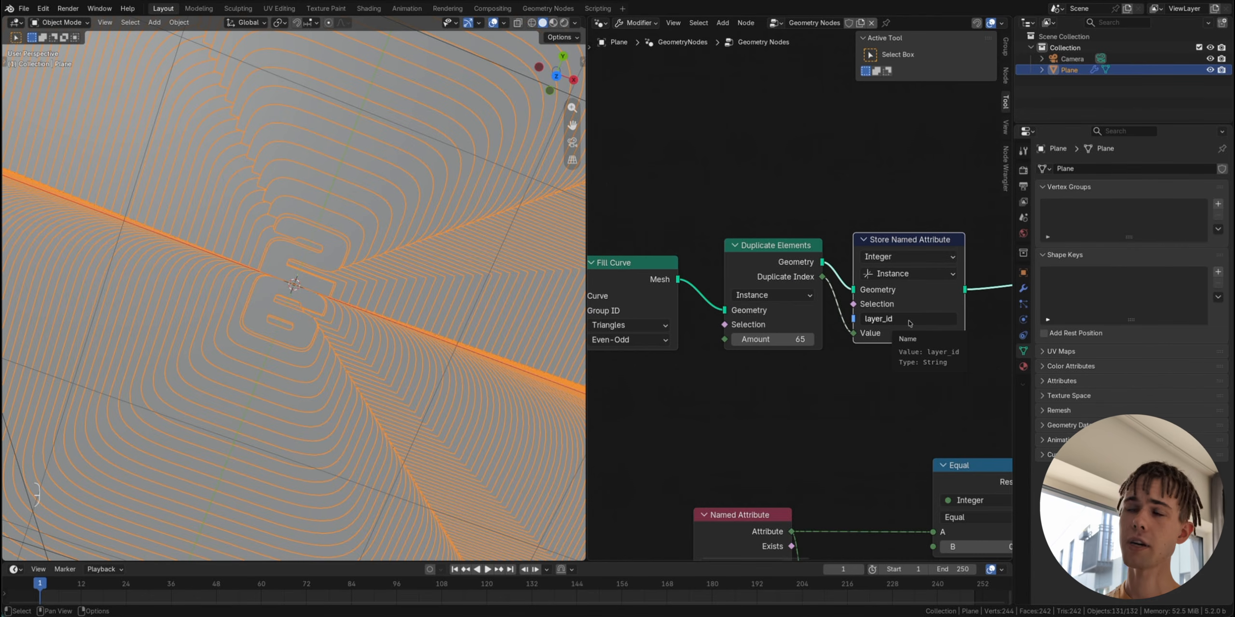
{"action": "left_click_drag", "start_coordinate": [892, 240], "coordinate": [885, 244]}
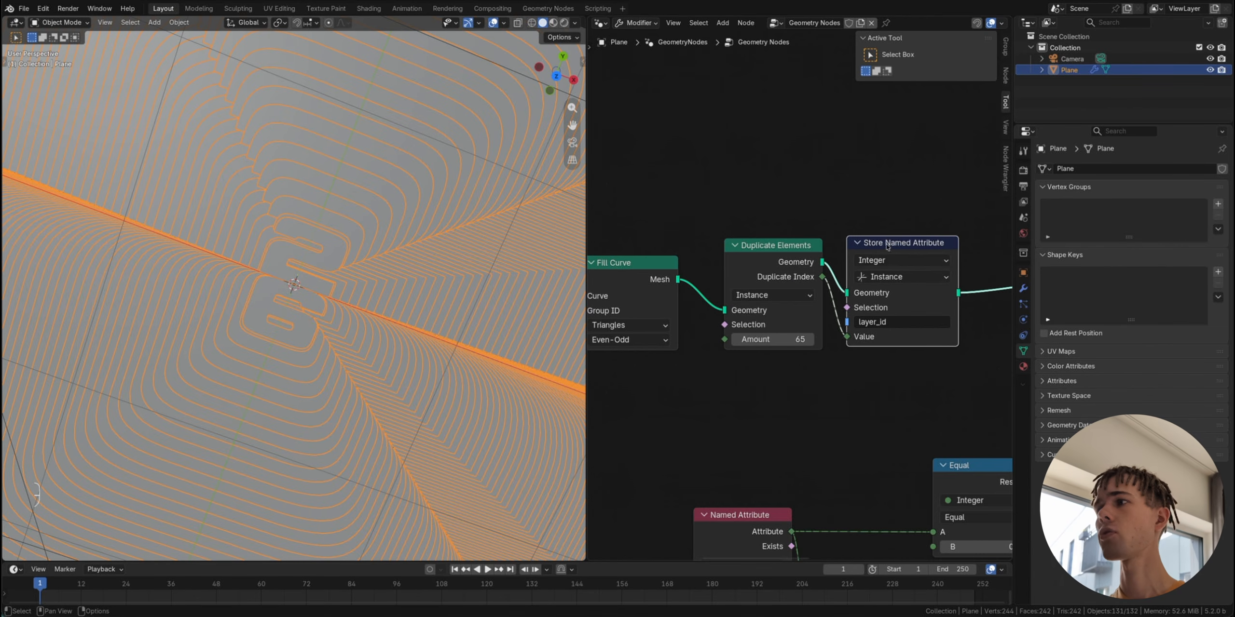
{"action": "scroll", "coordinate": [872, 265], "scroll_direction": "down", "scroll_amount": 1}
{"action": "scroll", "coordinate": [873, 265], "scroll_direction": "down", "scroll_amount": 1}
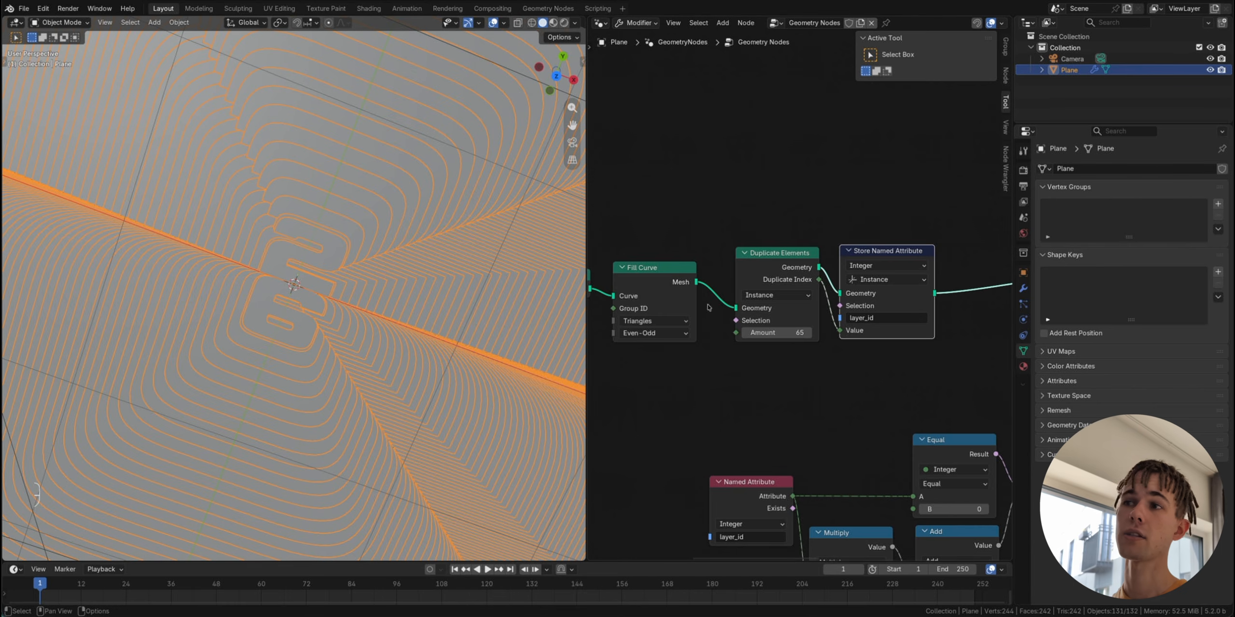
Step: Assign the existing material named Material to the plane and switch the viewport to Material Preview shading
{"action": "scroll", "coordinate": [735, 313], "scroll_direction": "down", "scroll_amount": 2}
{"action": "scroll", "coordinate": [735, 313], "scroll_direction": "down", "scroll_amount": 5, "text": "ctrl"}
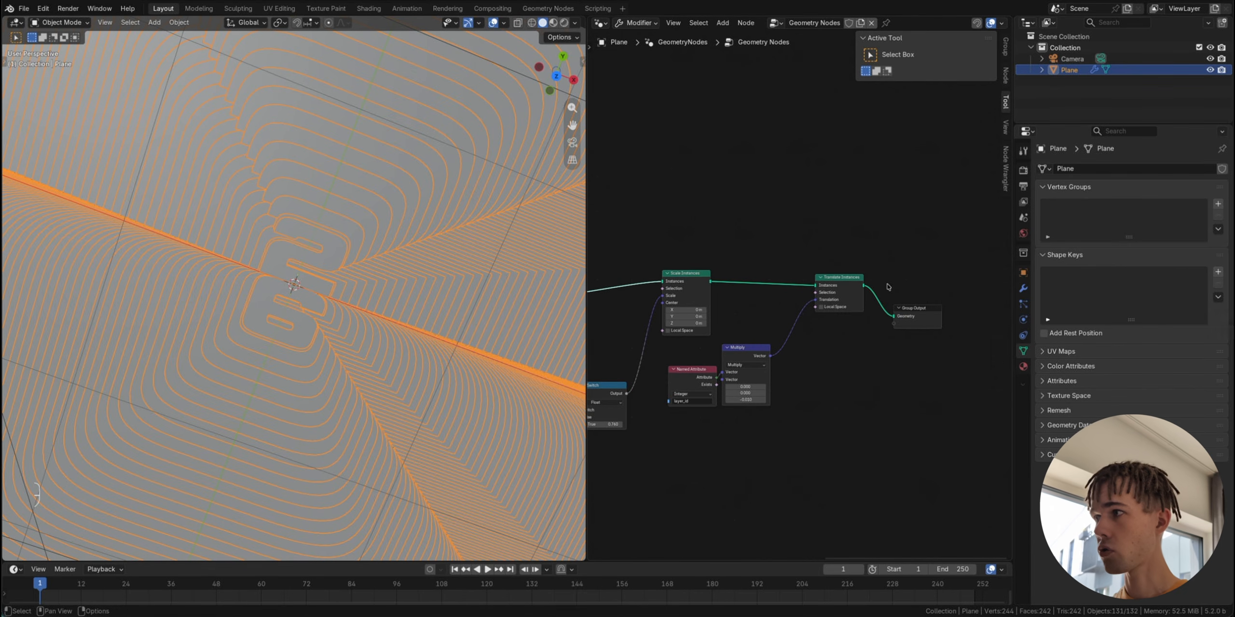
{"action": "left_click", "coordinate": [1023, 367]}
{"action": "left_click", "coordinate": [1045, 217]}
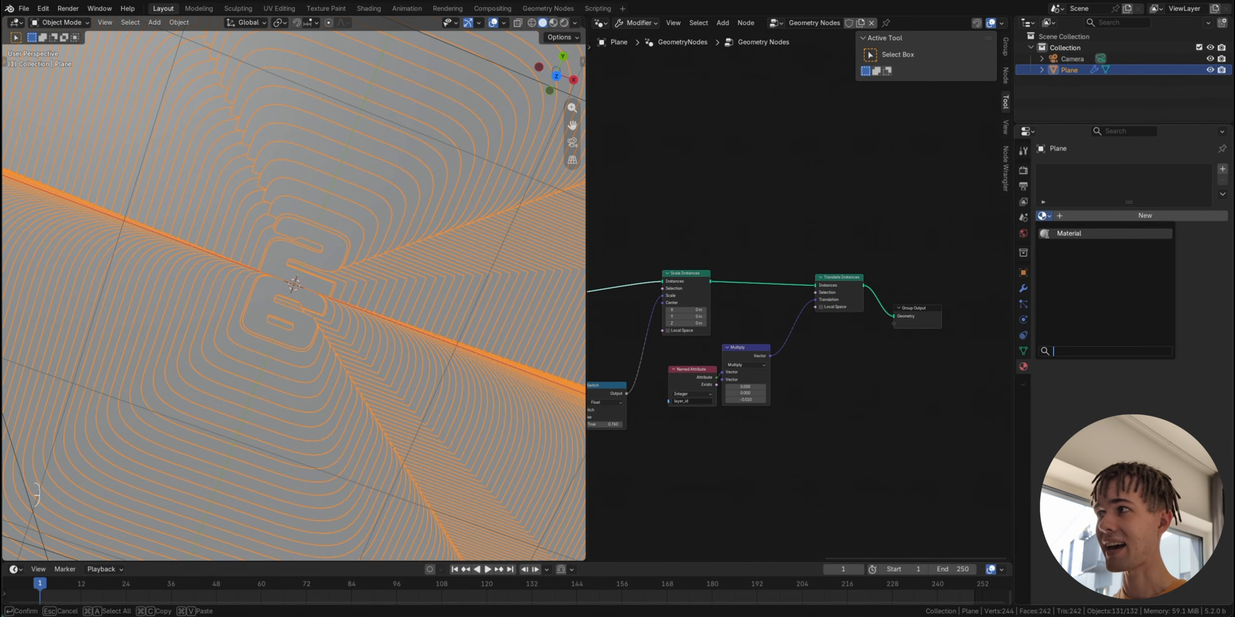
{"action": "left_click", "coordinate": [1067, 235]}
{"action": "scroll", "coordinate": [267, 314], "scroll_direction": "down", "scroll_amount": 2}
{"action": "scroll", "coordinate": [267, 314], "scroll_direction": "down", "scroll_amount": 3}
{"action": "key", "text": "z"}
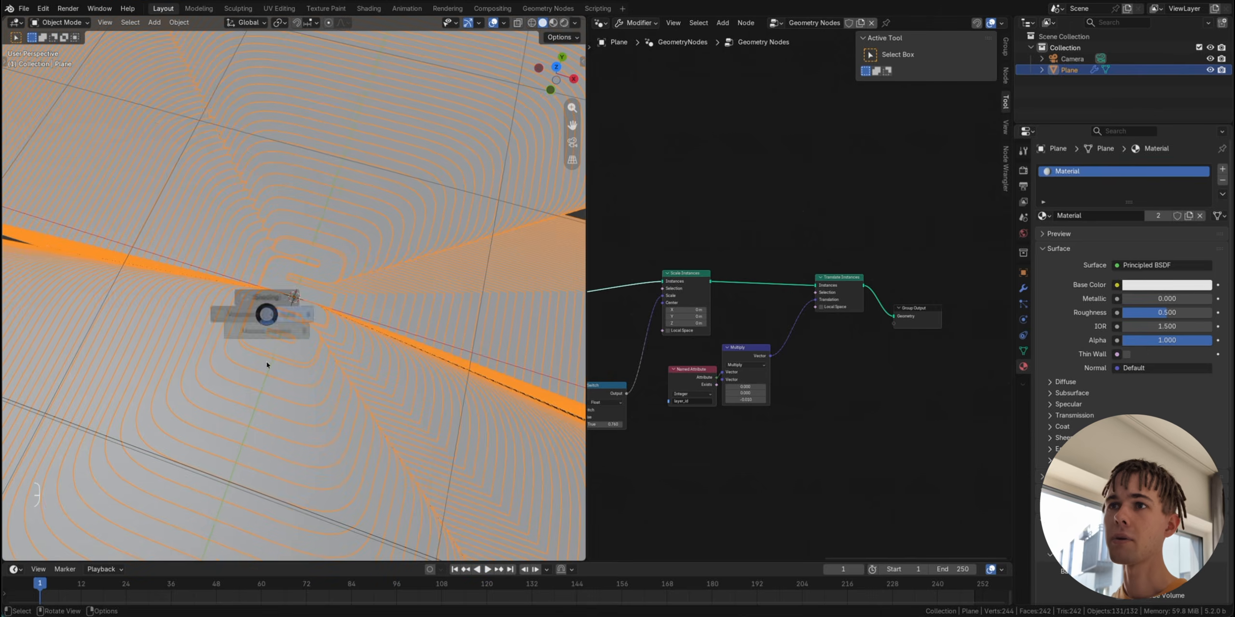
{"action": "left_click", "coordinate": [268, 364]}
Step: Open the material's nodes in the Shader Editor and set the Principled BSDF base color to a saturated blue
{"action": "left_click", "coordinate": [599, 26]}
{"action": "left_click", "coordinate": [609, 116]}
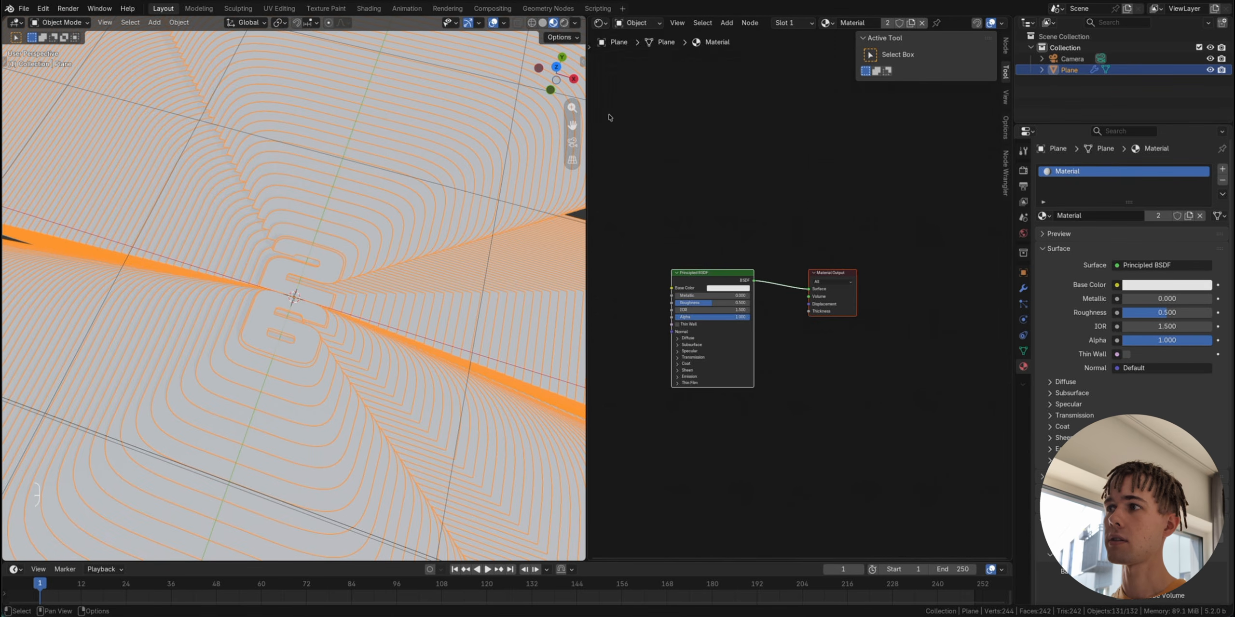
{"action": "left_click", "coordinate": [728, 289]}
{"action": "left_click_drag", "start_coordinate": [745, 192], "coordinate": [715, 203]}
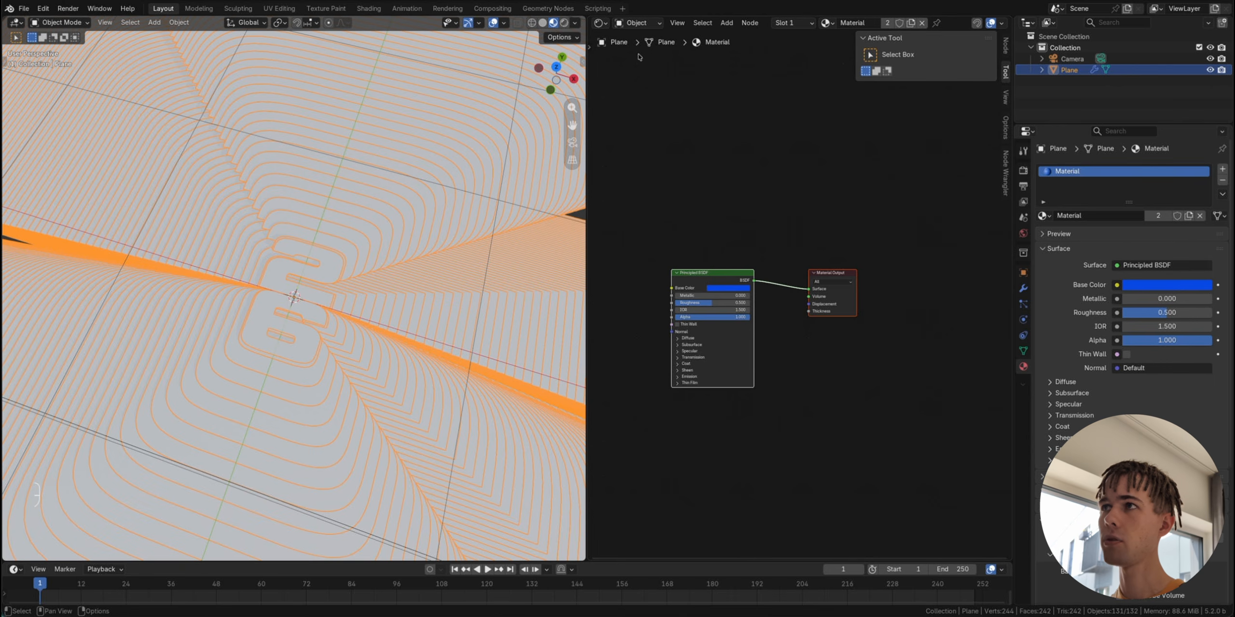
Step: Return to the Geometry Node Editor and briefly check the plane's base mesh in Edit Mode
{"action": "left_click", "coordinate": [598, 23]}
{"action": "left_click", "coordinate": [643, 88]}
{"action": "scroll", "coordinate": [876, 256], "scroll_direction": "up", "scroll_amount": 3}
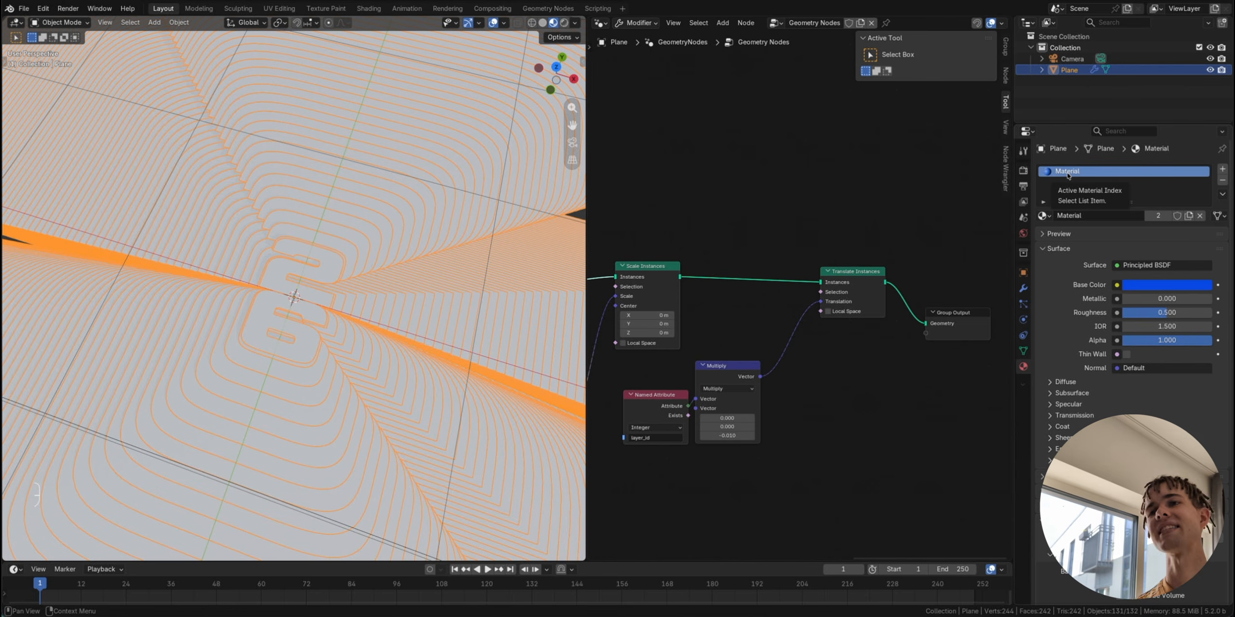
{"action": "key", "text": "Tab"}
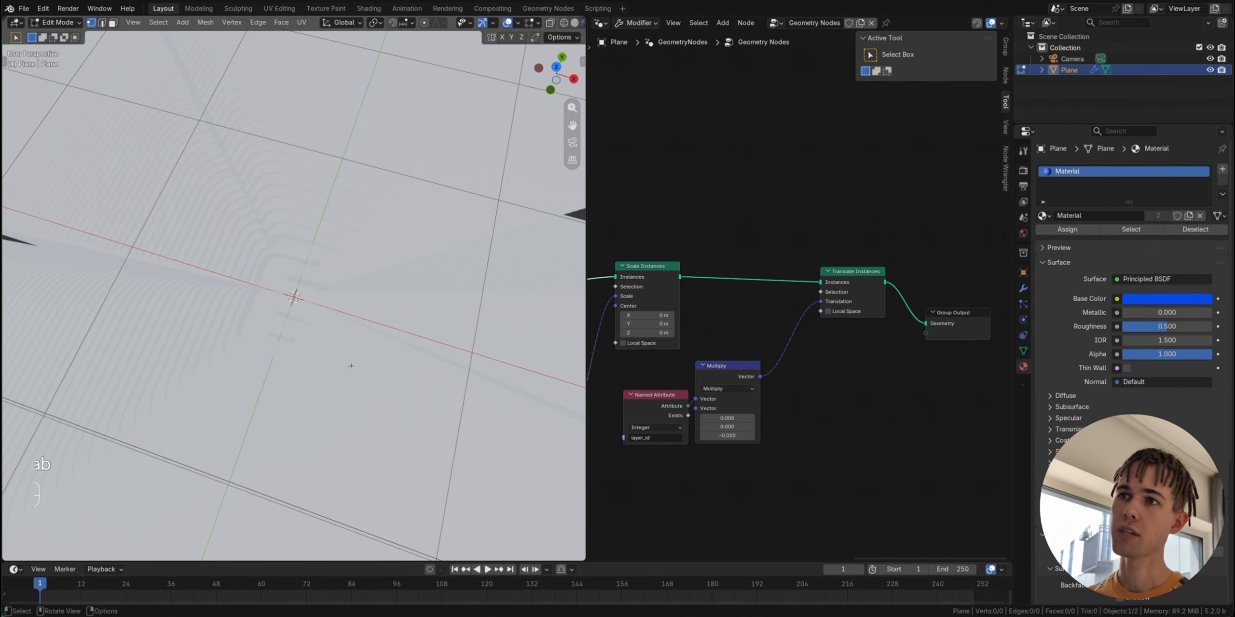
{"action": "key", "text": "Tab"}
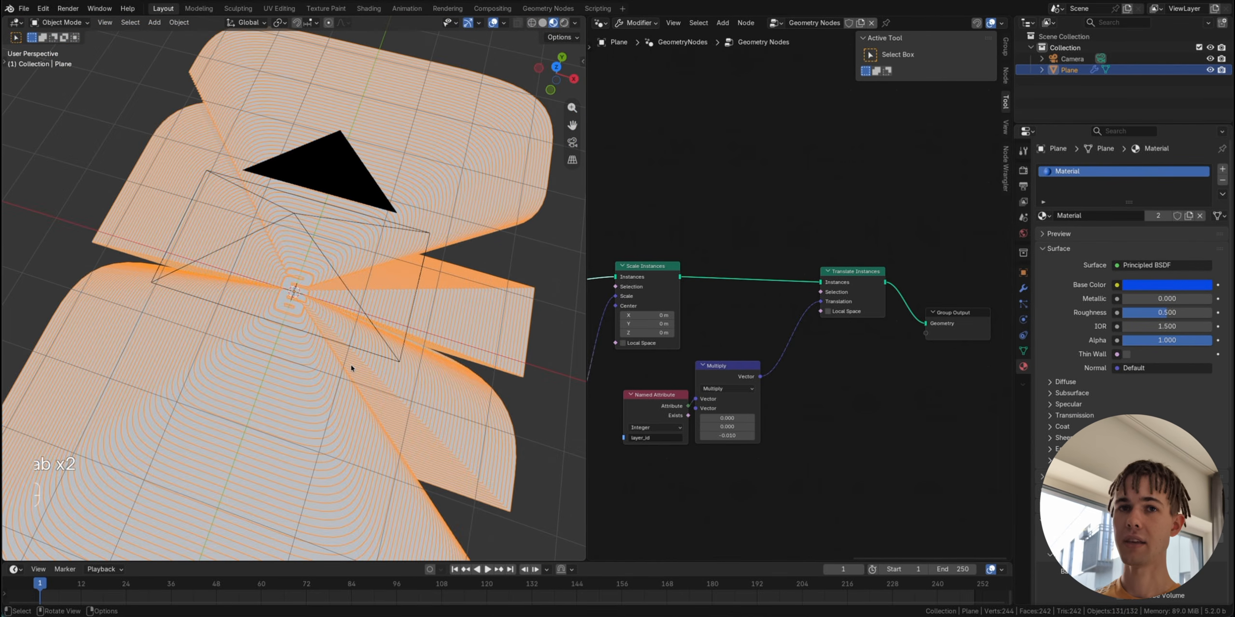
Step: Add a Set Material node between Translate Instances and Group Output
{"action": "scroll", "coordinate": [805, 297], "scroll_direction": "up", "scroll_amount": 4}
{"action": "key", "text": "shift+a"}
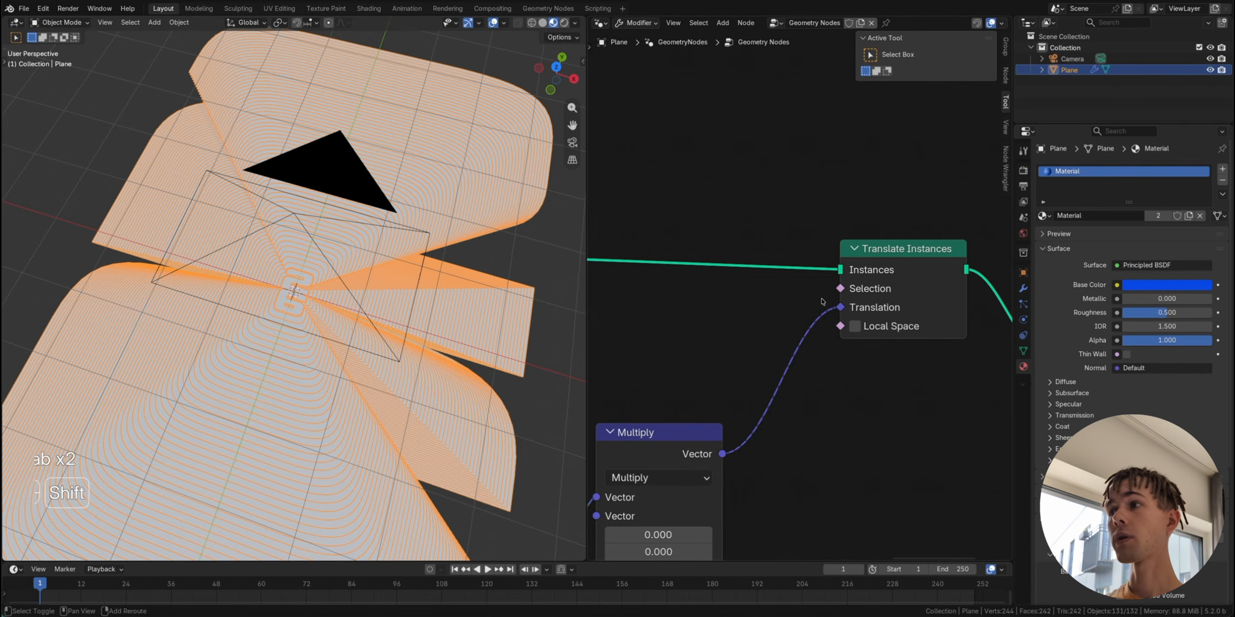
{"action": "type", "text": "set mat"}
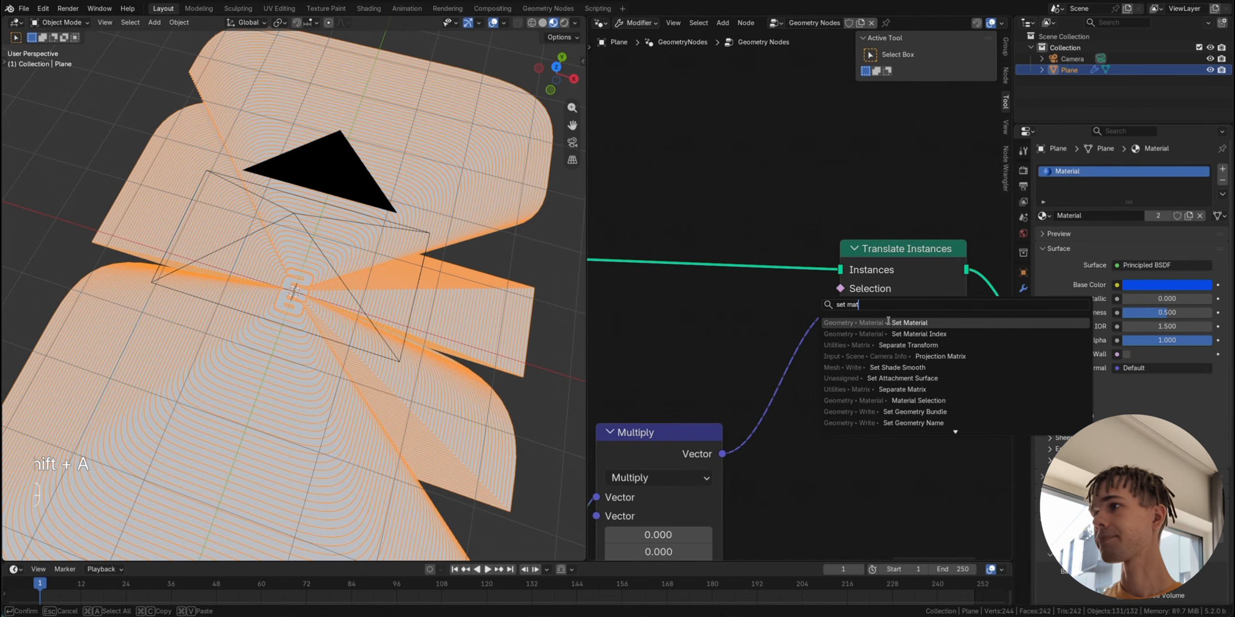
{"action": "left_click", "coordinate": [890, 321]}
{"action": "left_click", "coordinate": [984, 222]}
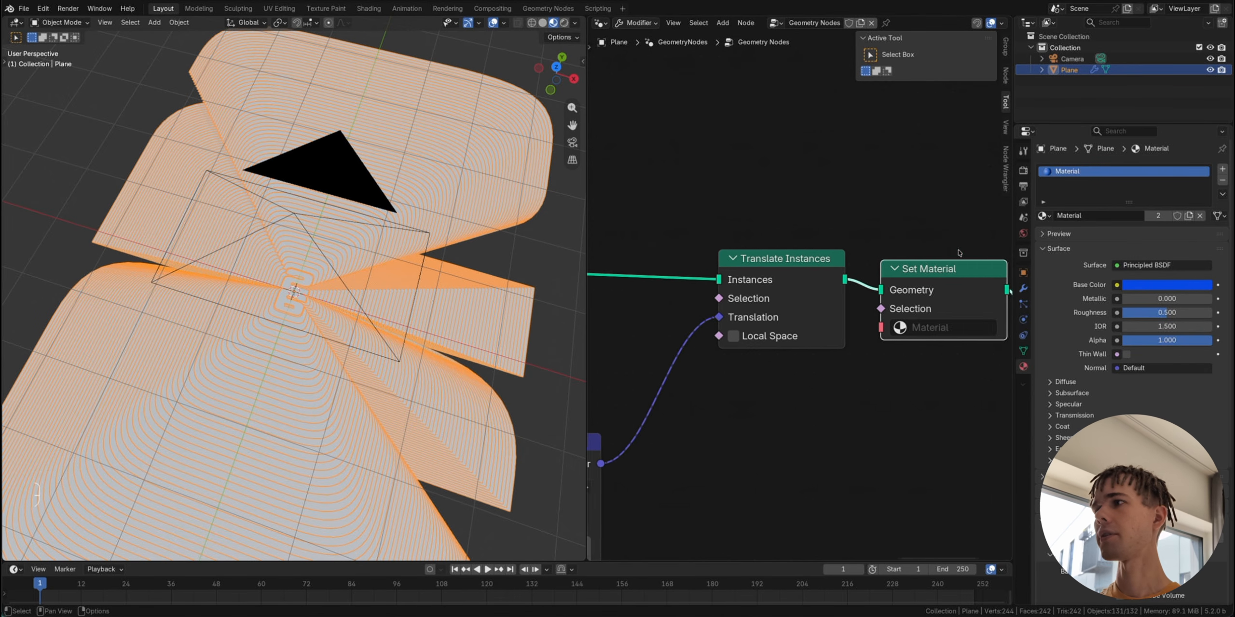
Step: Choose Material in the Set Material node and deselect the plane to inspect the colored layers
{"action": "left_click", "coordinate": [904, 329]}
{"action": "left_click", "coordinate": [904, 357]}
{"action": "left_click", "coordinate": [534, 249]}
{"action": "middle_click_drag", "start_coordinate": [534, 249], "coordinate": [574, 299]}
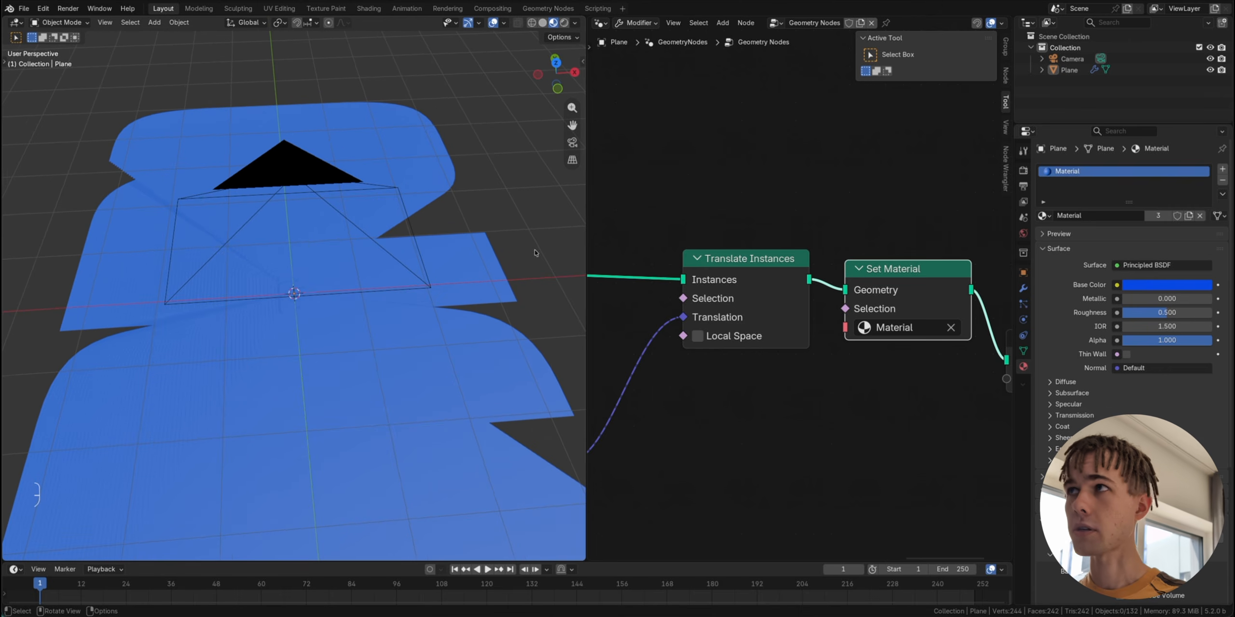
Step: Switch the node editor from the geometry nodes to the Shader Editor showing the plane's material nodes
{"action": "left_click", "coordinate": [598, 24]}
{"action": "left_click", "coordinate": [607, 115]}
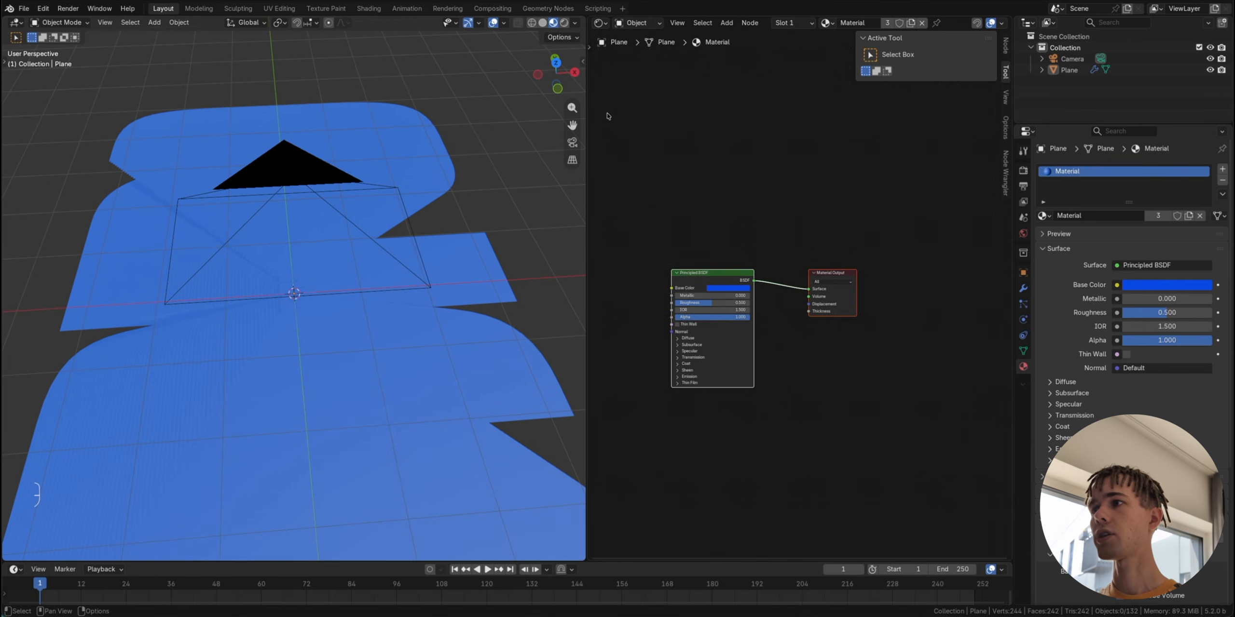
{"action": "scroll", "coordinate": [798, 339], "scroll_direction": "up", "scroll_amount": 3}
{"action": "scroll", "coordinate": [799, 339], "scroll_direction": "left", "scroll_amount": 3}
{"action": "scroll", "coordinate": [798, 339], "scroll_direction": "up", "scroll_amount": 4}
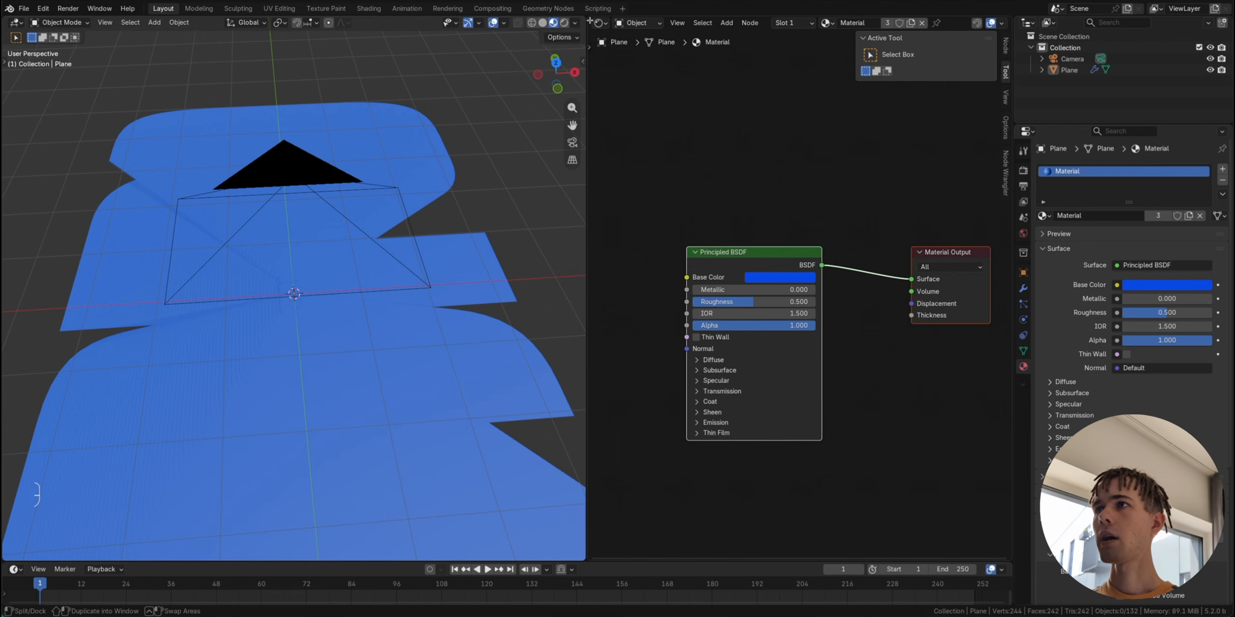
Step: Split the Shader Editor horizontally and show the FIFA World Cup 2026 reference screenshot in an Image Editor in the upper area
{"action": "left_click_drag", "start_coordinate": [589, 20], "coordinate": [593, 211]}
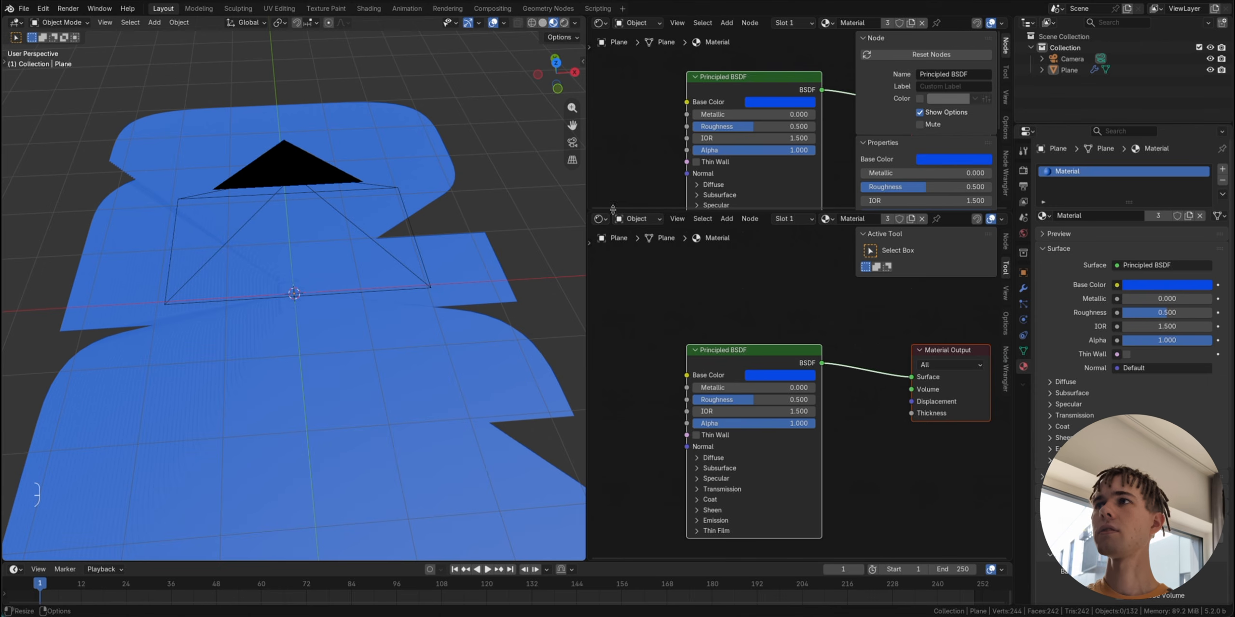
{"action": "left_click", "coordinate": [600, 23]}
{"action": "left_click", "coordinate": [626, 68]}
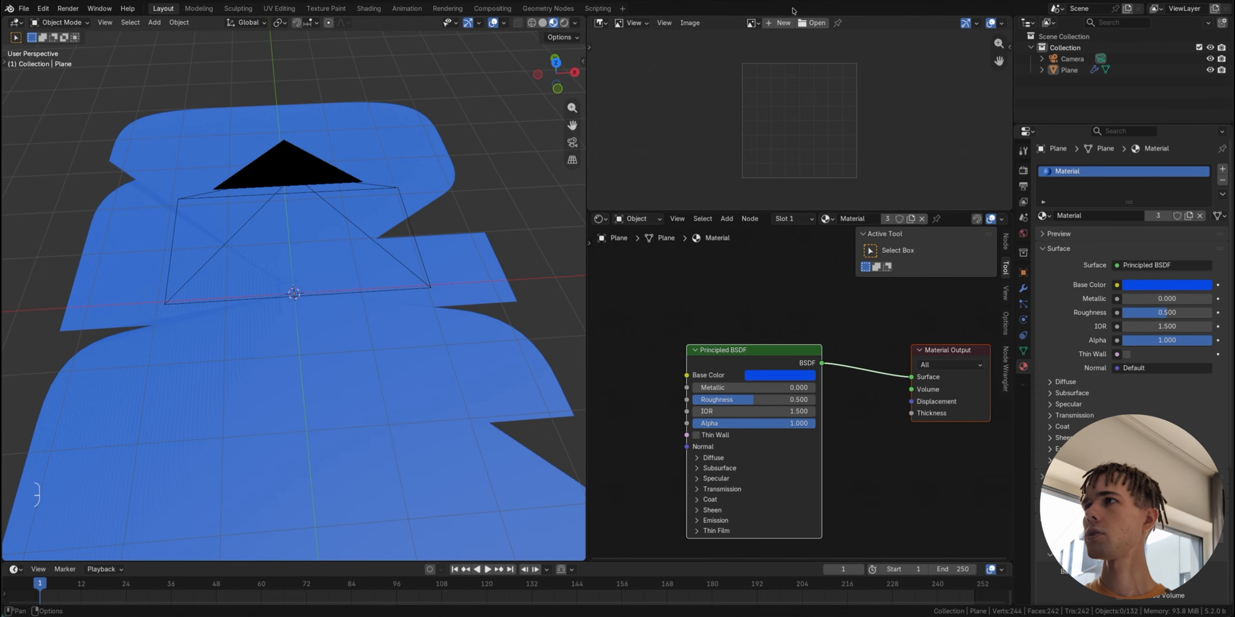
{"action": "left_click", "coordinate": [751, 24]}
{"action": "left_click", "coordinate": [714, 39]}
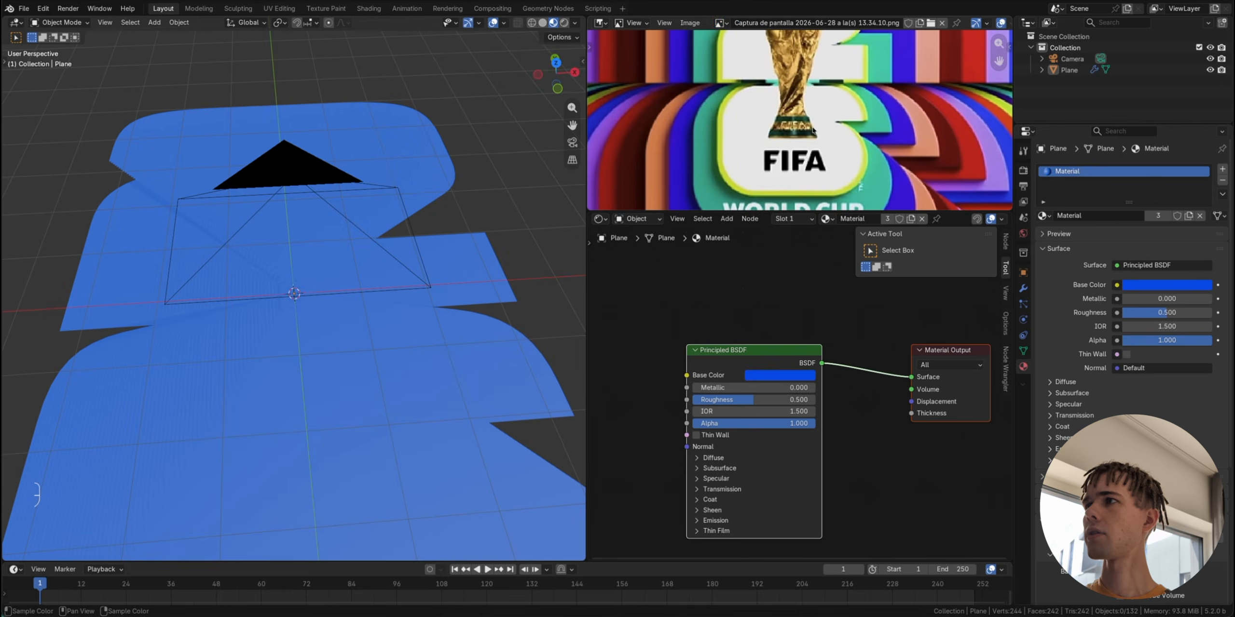
{"action": "scroll", "coordinate": [814, 130], "scroll_direction": "down", "scroll_amount": 2}
{"action": "scroll", "coordinate": [814, 130], "scroll_direction": "down", "scroll_amount": 4}
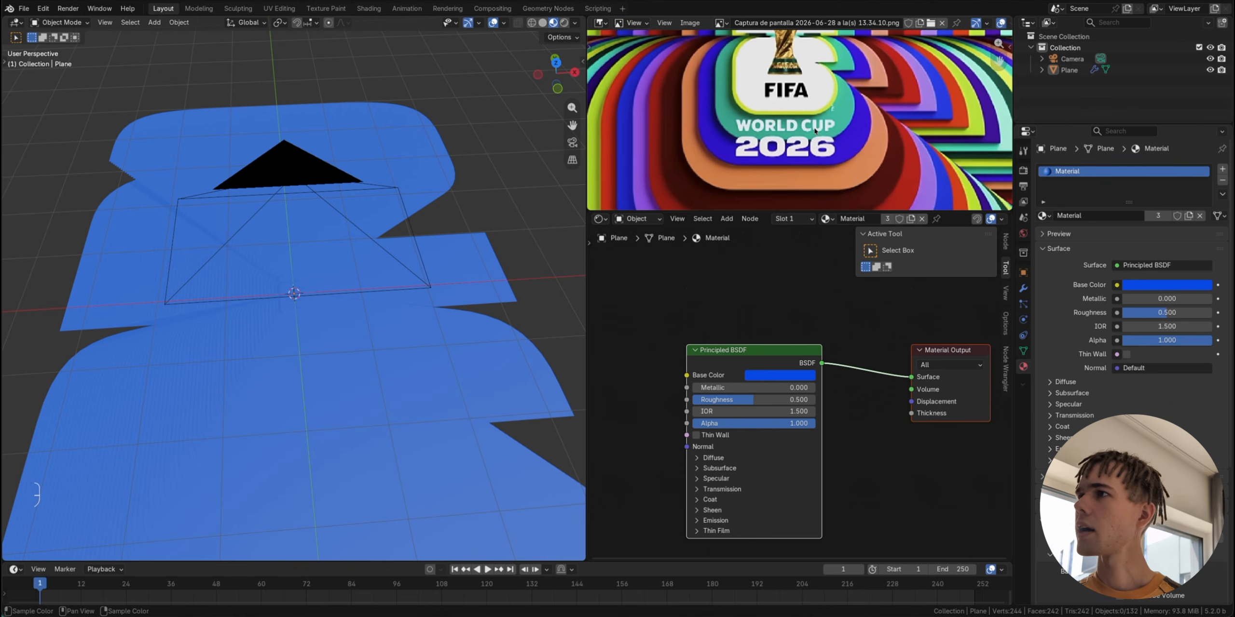
{"action": "scroll", "coordinate": [814, 134], "scroll_direction": "right", "scroll_amount": 5}
{"action": "scroll", "coordinate": [814, 134], "scroll_direction": "up", "scroll_amount": 3}
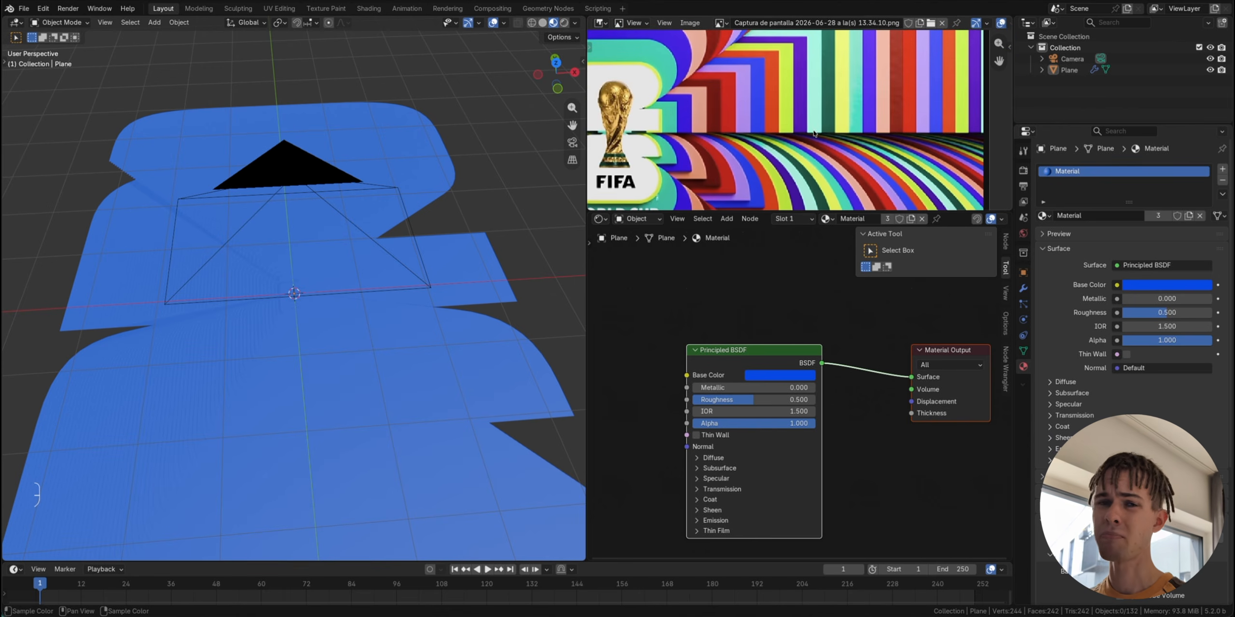
Step: Add an Attribute node beside the Principled BSDF and set its attribute name to layer_id
{"action": "scroll", "coordinate": [722, 387], "scroll_direction": "left", "scroll_amount": 5}
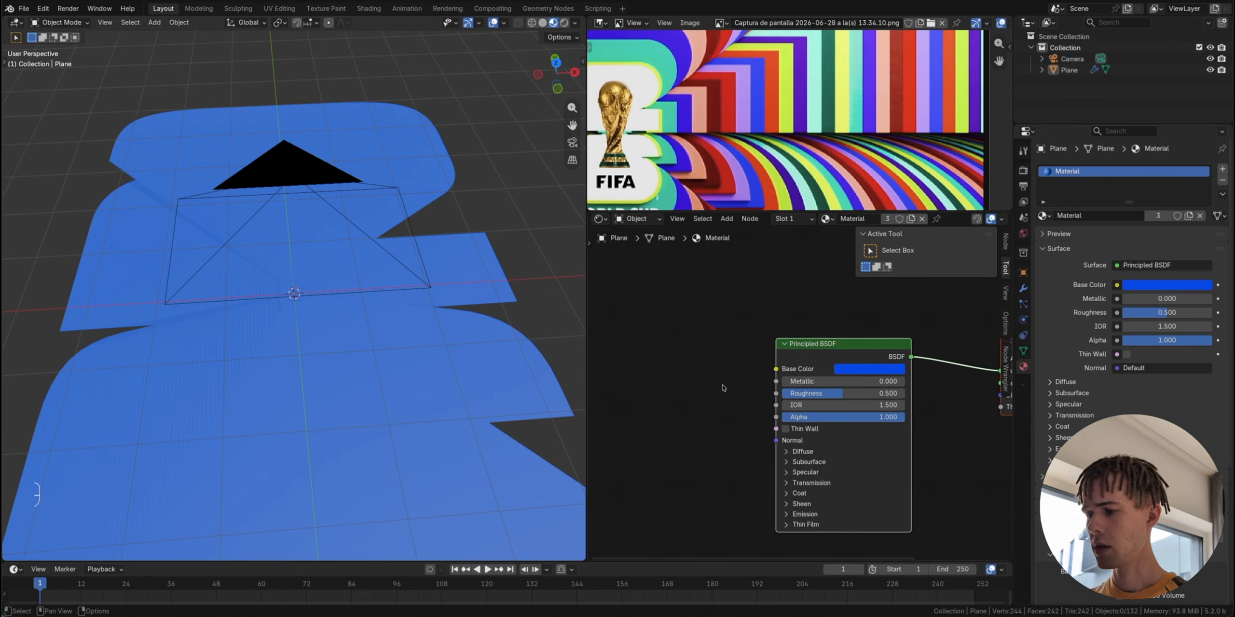
{"action": "key", "text": "n"}
{"action": "key", "text": "shift+a"}
{"action": "type", "text": "attri"}
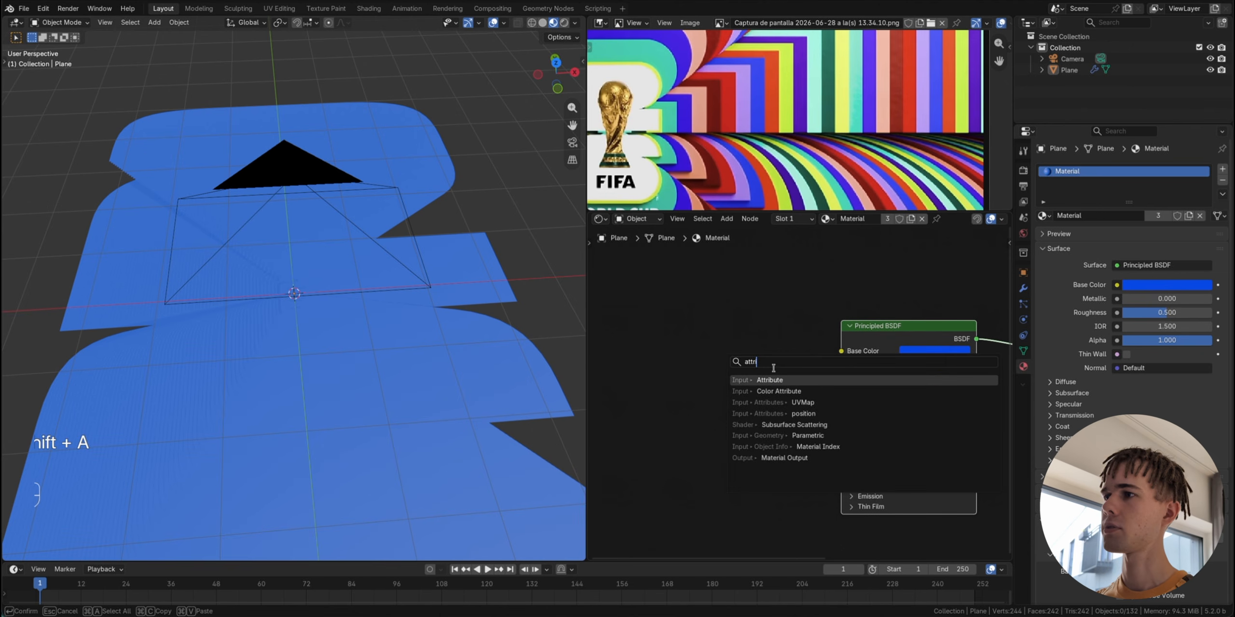
{"action": "key", "text": "Return"}
{"action": "left_click", "coordinate": [723, 366]}
{"action": "left_click", "coordinate": [726, 395]}
{"action": "type", "text": "i"}
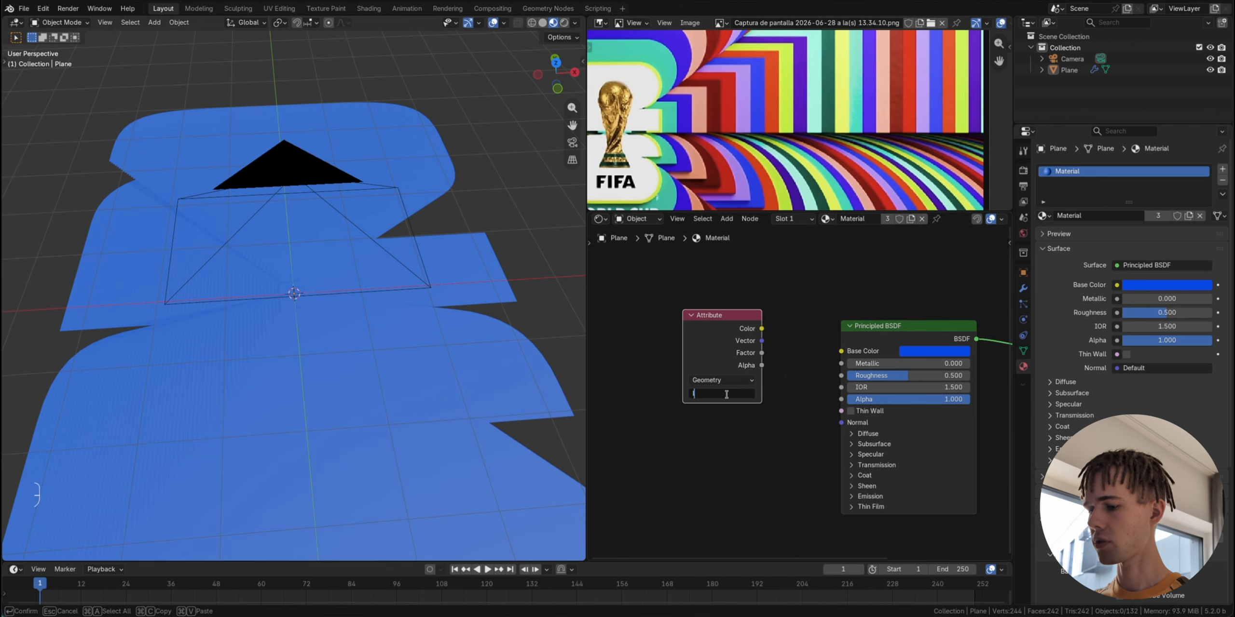
{"action": "type", "text": "ayer_id"}
{"action": "key", "text": "Return"}
Step: Preview the Attribute node's Factor output on the material surface and change the attribute type from Geometry to Instancer
{"action": "left_click", "coordinate": [726, 350], "text": "ctrl+shift"}
{"action": "left_click", "coordinate": [726, 350], "text": "ctrl+shift"}
{"action": "left_click", "coordinate": [726, 350], "text": "ctrl+shift"}
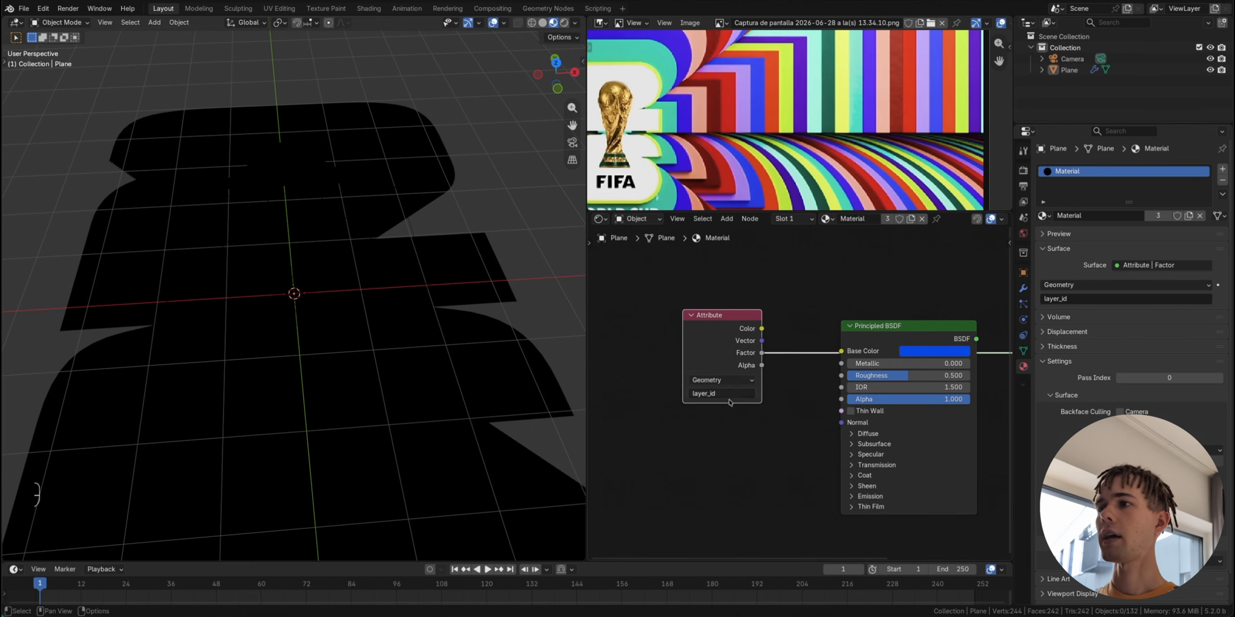
{"action": "left_click", "coordinate": [721, 380]}
{"action": "left_click", "coordinate": [707, 431]}
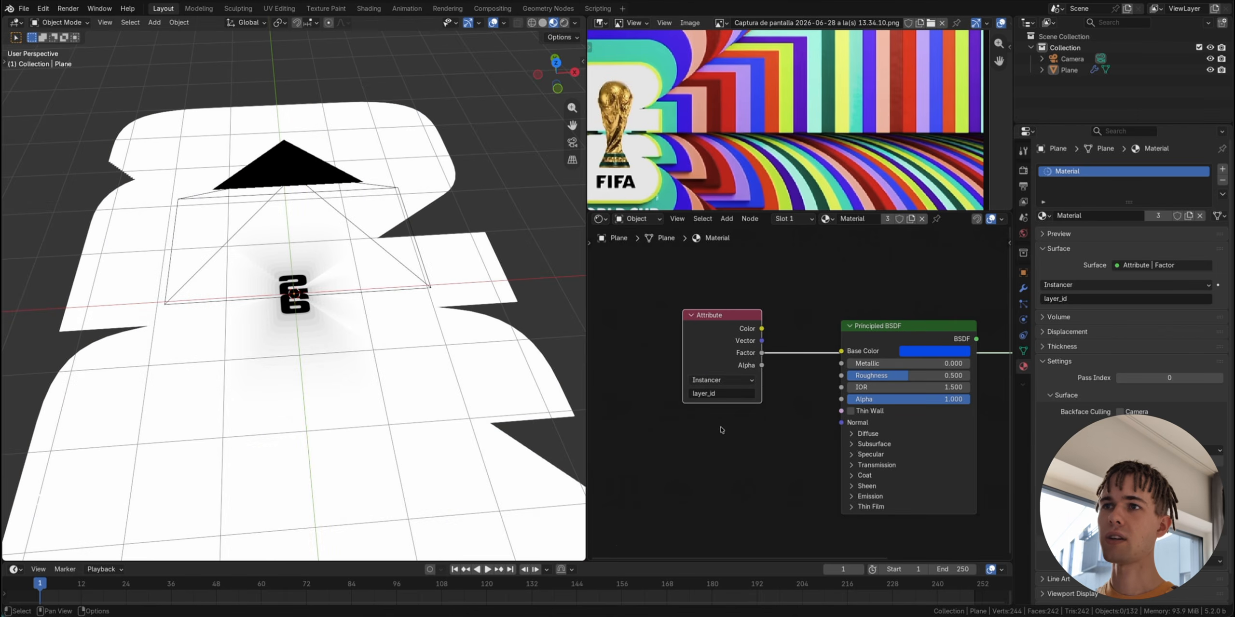
{"action": "scroll", "coordinate": [437, 299], "scroll_direction": "up", "scroll_amount": 2}
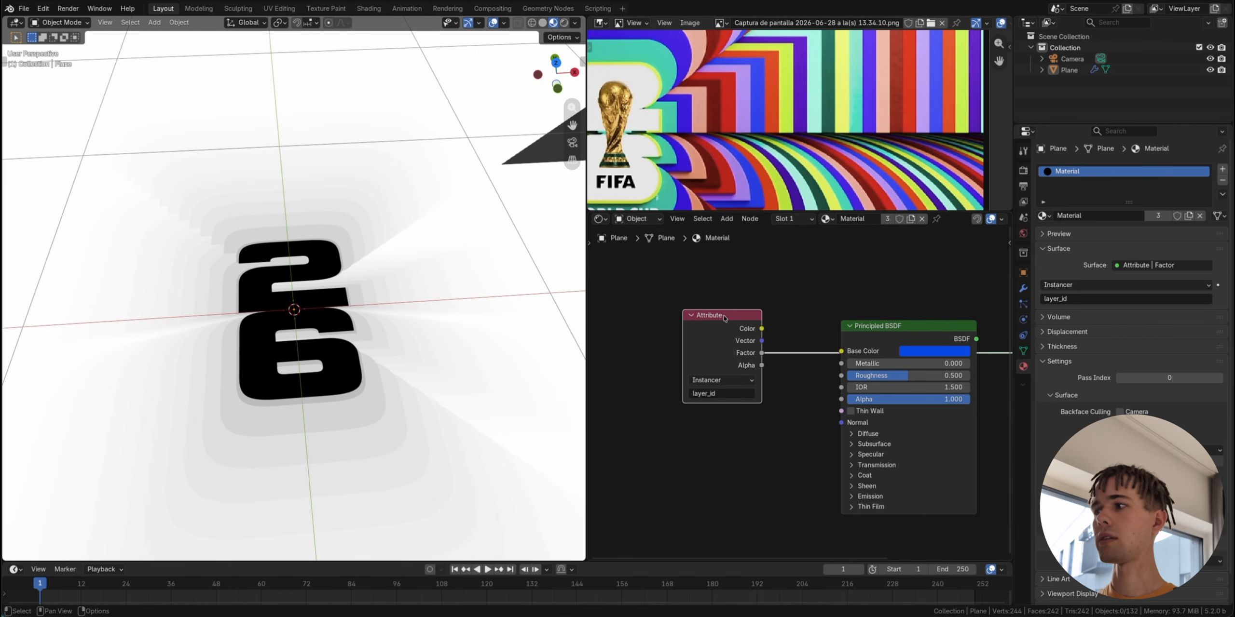
Step: Hide the Attribute node's unused outputs and move the node away from the Principled BSDF to make room
{"action": "left_click_drag", "start_coordinate": [699, 357], "coordinate": [583, 357]}
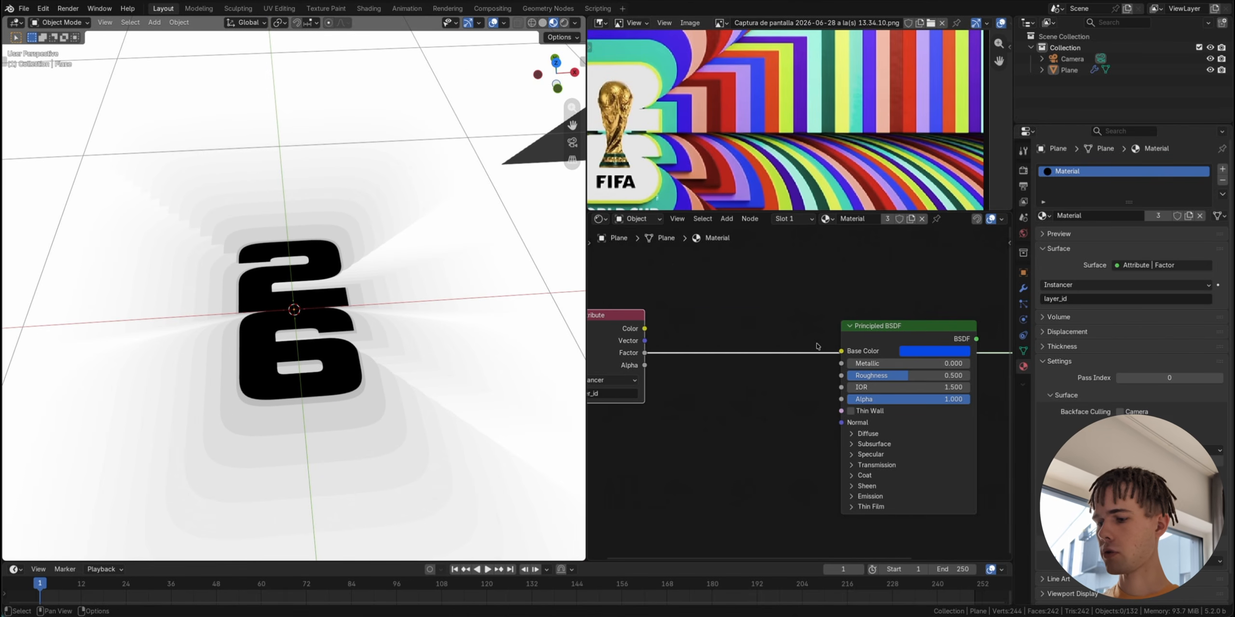
{"action": "middle_click_drag", "start_coordinate": [591, 351], "coordinate": [637, 348]}
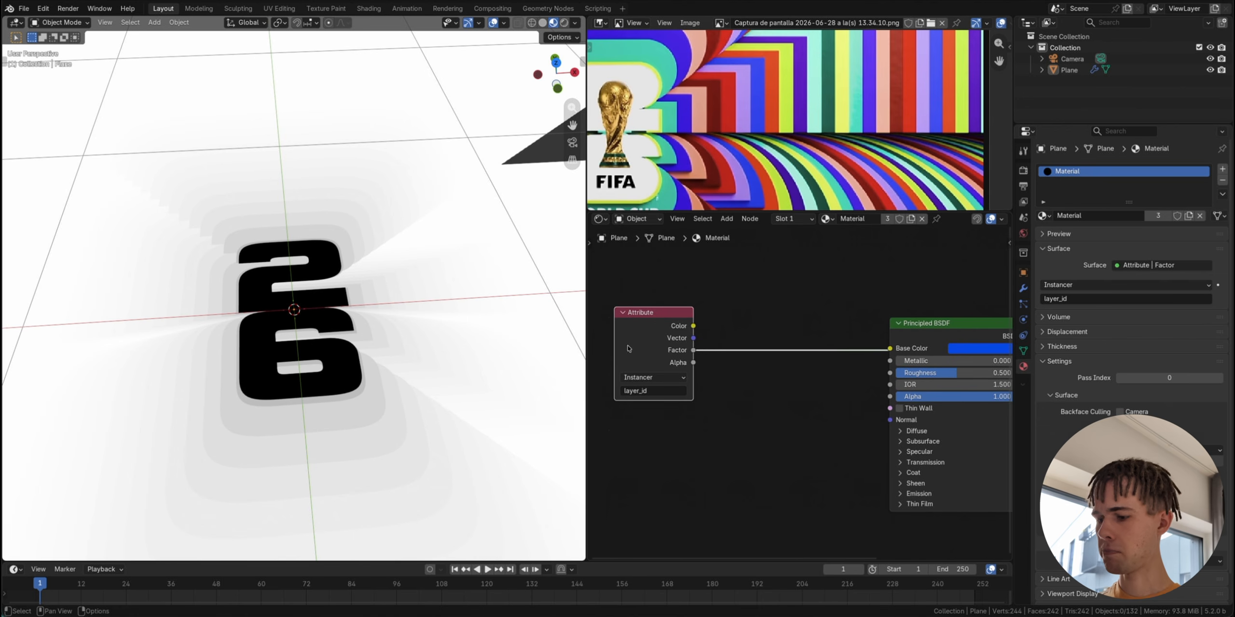
{"action": "key", "text": "ctrl+h"}
{"action": "left_click_drag", "start_coordinate": [662, 337], "coordinate": [624, 364]}
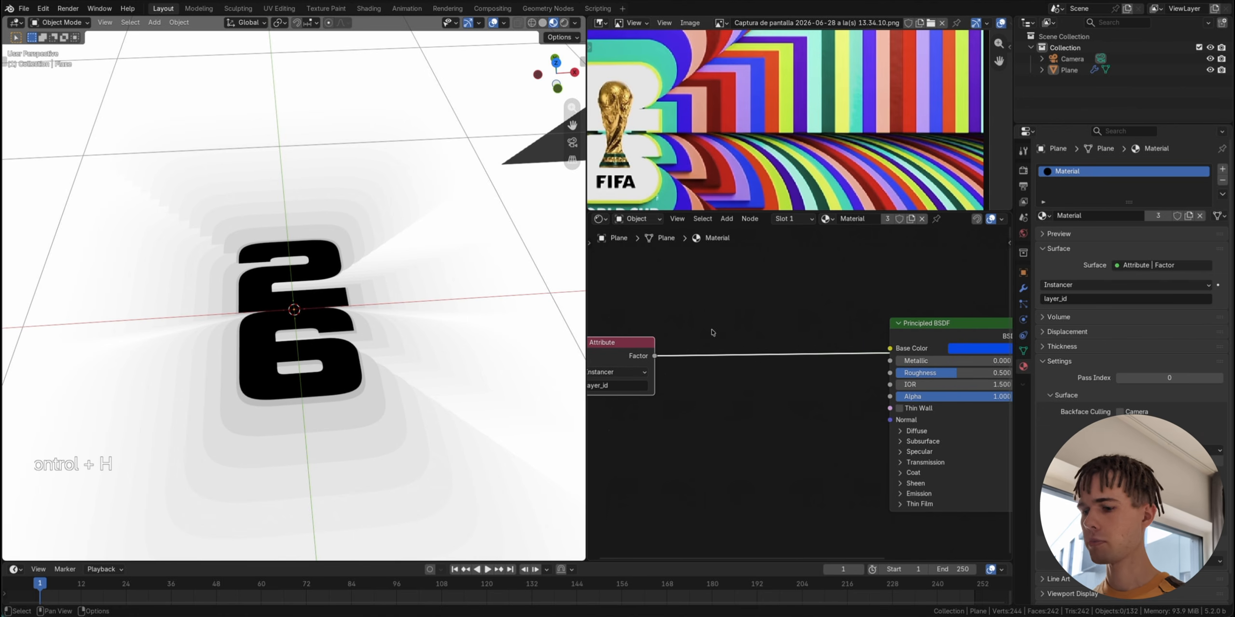
Step: Insert a Color Ramp node on the link coming from the Attribute node's Factor output
{"action": "key", "text": "shift+a"}
{"action": "type", "text": "COLOR"}
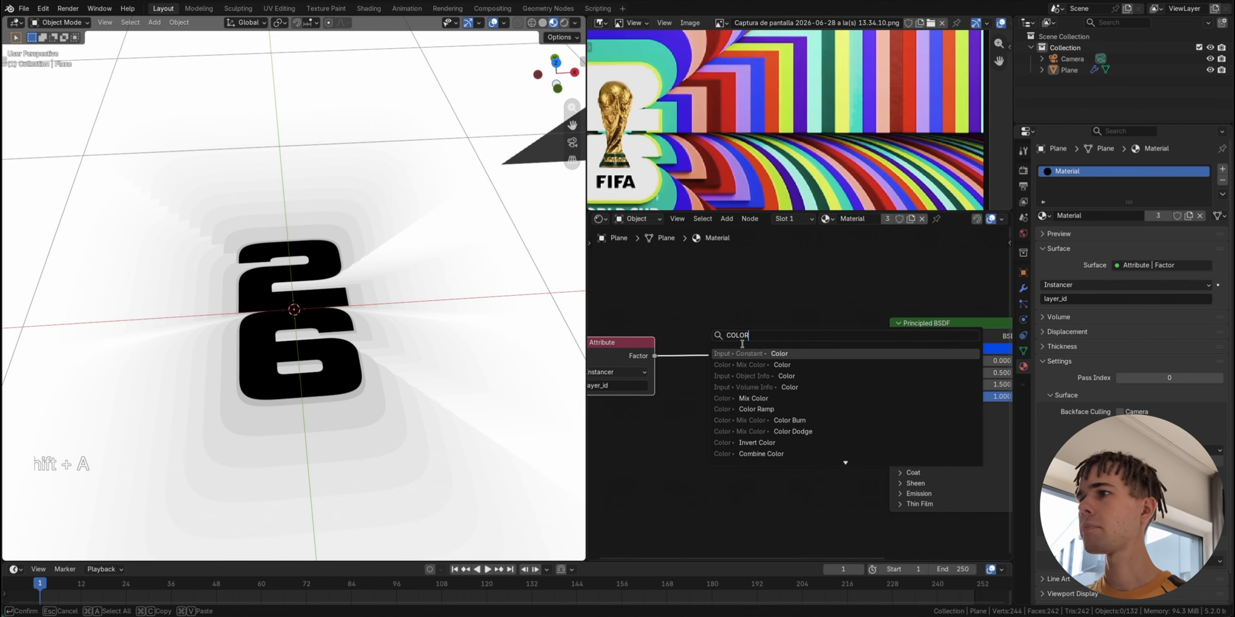
{"action": "left_click", "coordinate": [756, 409]}
{"action": "left_click", "coordinate": [752, 328]}
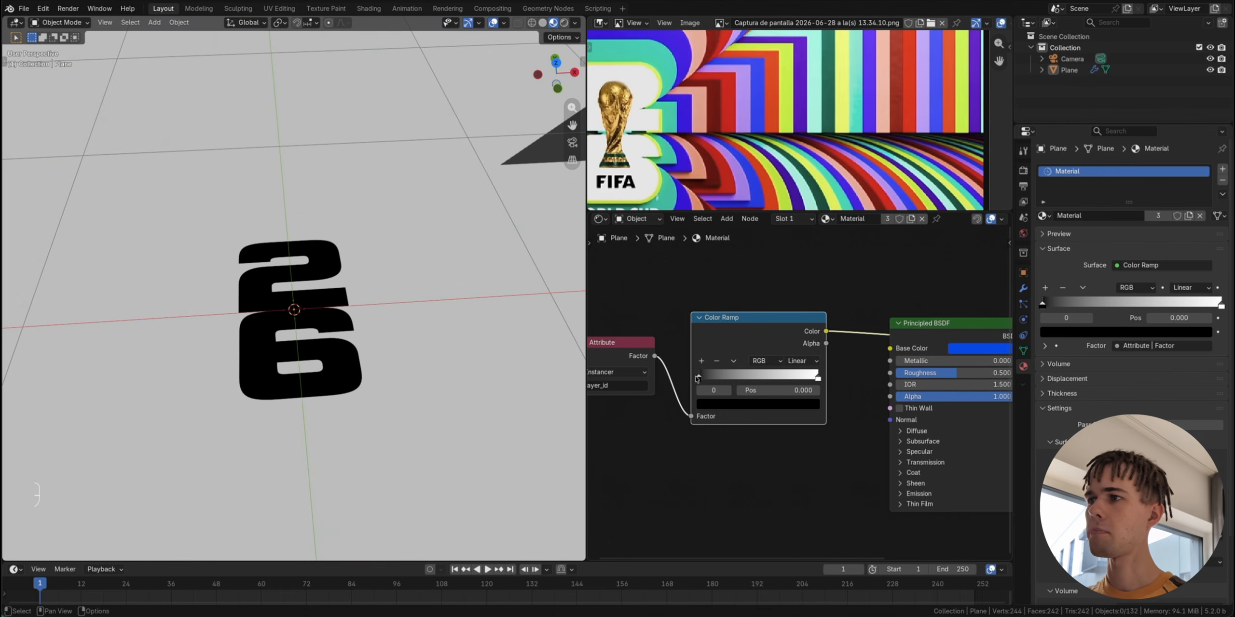
Step: Set the Color Ramp's first stop to a saturated blue, about #0164FF
{"action": "left_click_drag", "start_coordinate": [751, 380], "coordinate": [684, 380]}
{"action": "scroll", "coordinate": [684, 380], "scroll_direction": "up", "scroll_amount": 1}
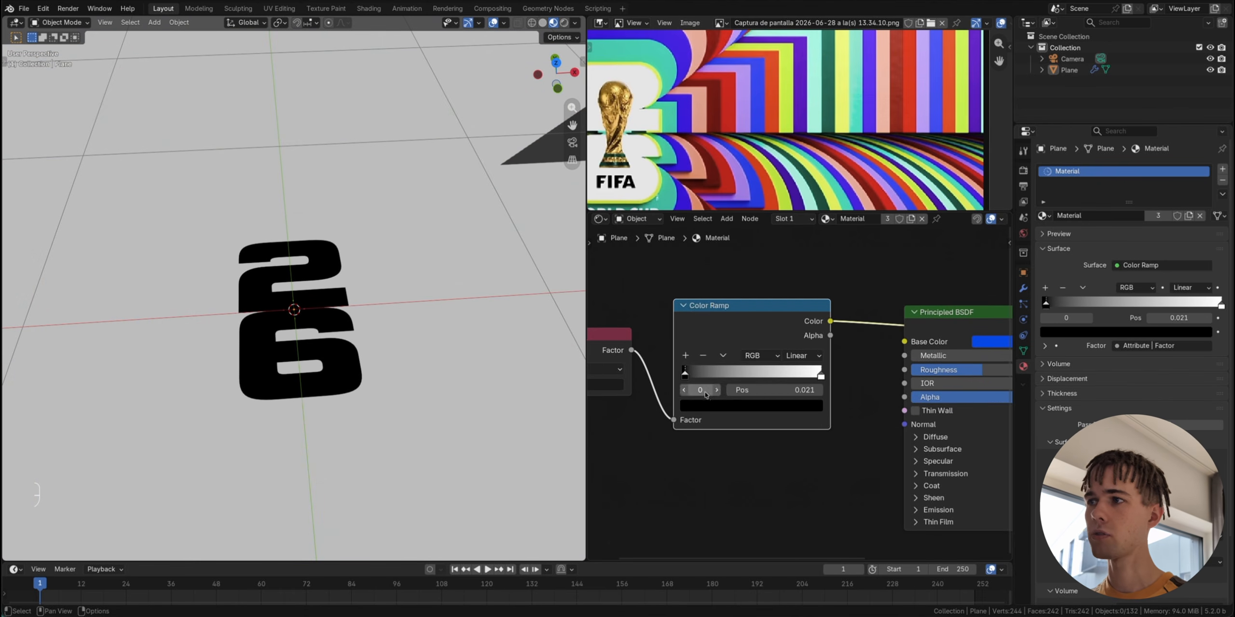
{"action": "left_click", "coordinate": [710, 407]}
{"action": "left_click_drag", "start_coordinate": [802, 238], "coordinate": [799, 186]}
{"action": "left_click", "coordinate": [768, 192]}
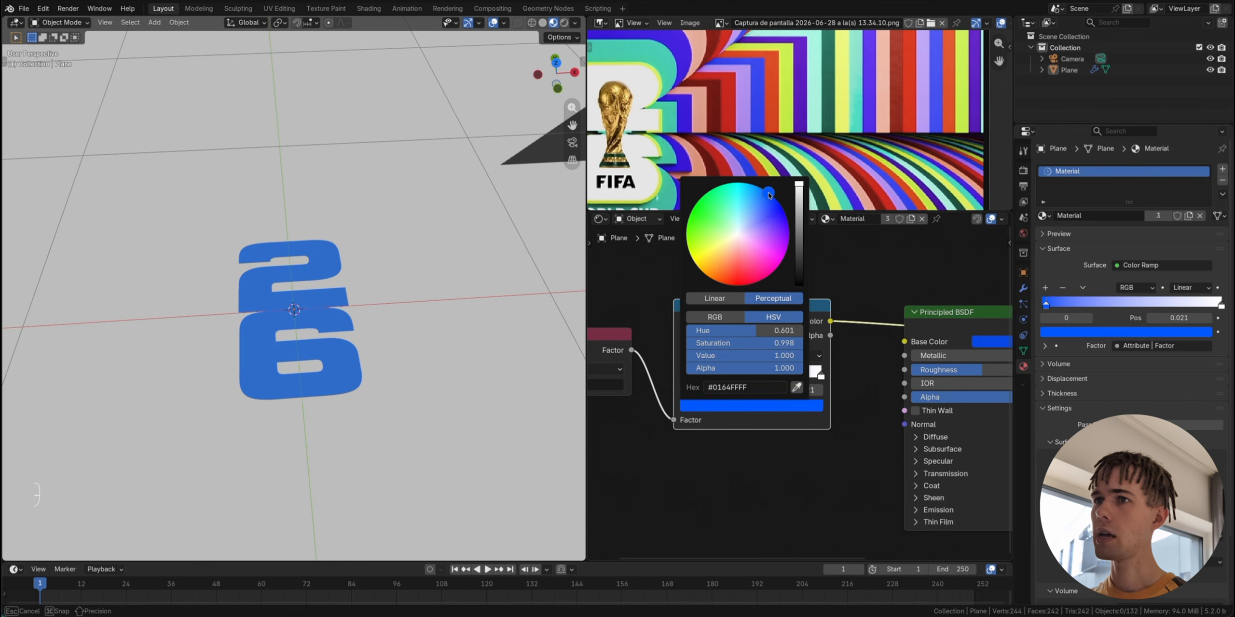
Step: Set the Color Ramp's end stop to orange and slide the blue stop to position 0.000
{"action": "left_click", "coordinate": [820, 375]}
{"action": "left_click", "coordinate": [750, 406]}
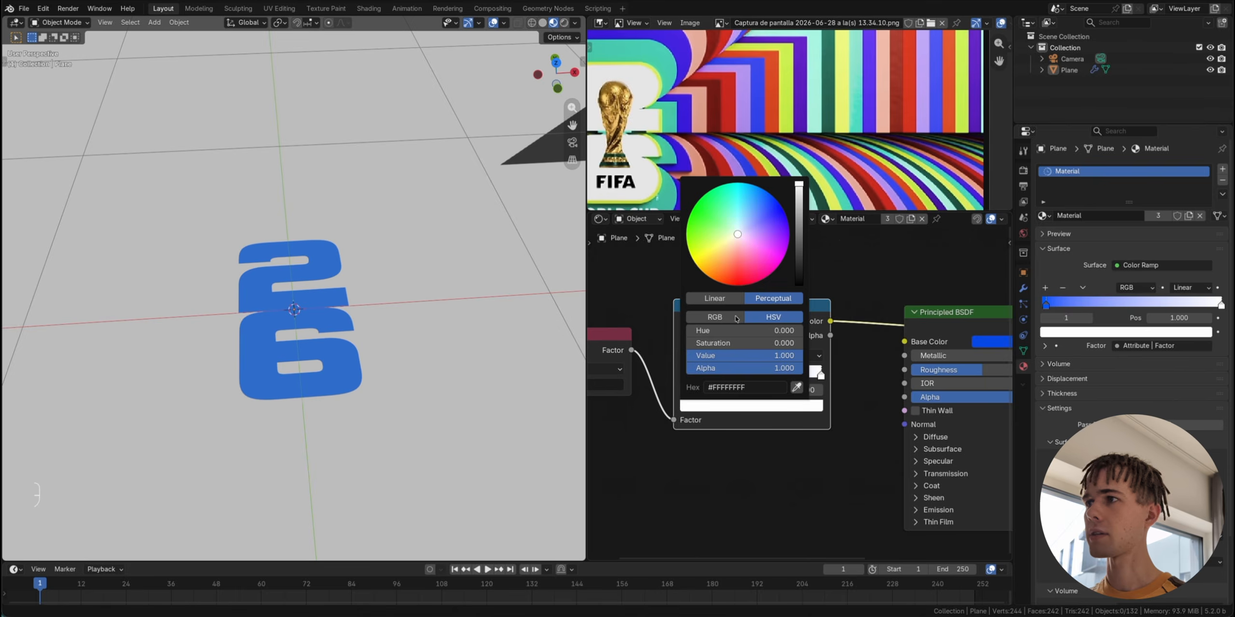
{"action": "left_click", "coordinate": [703, 274]}
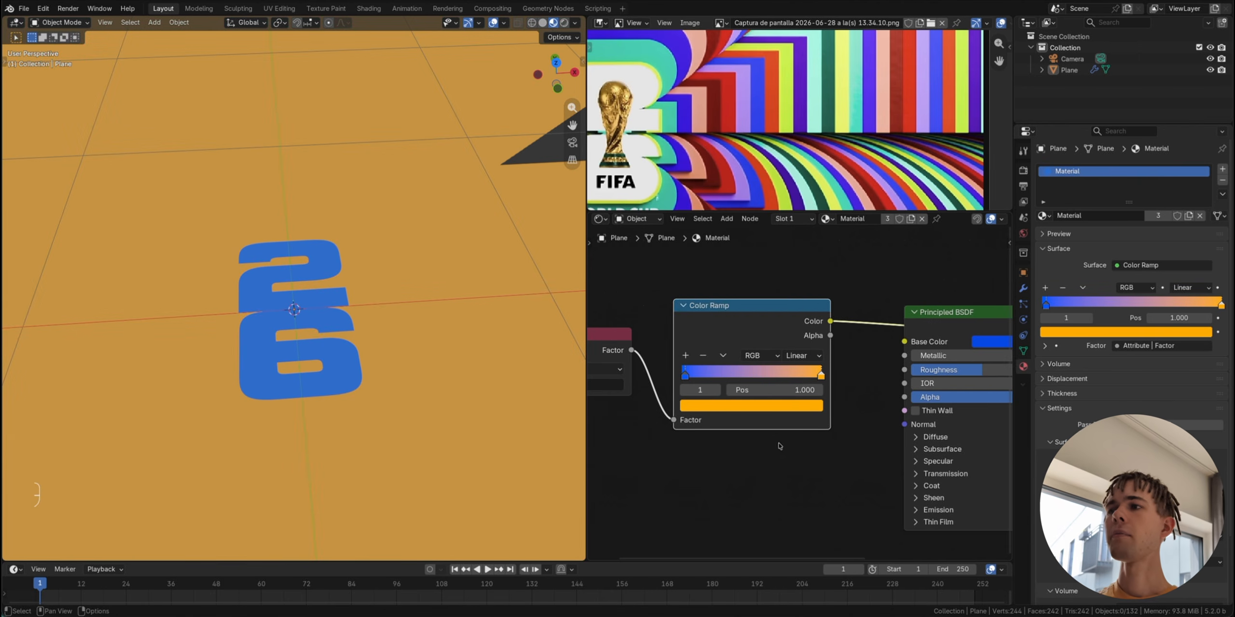
{"action": "left_click_drag", "start_coordinate": [685, 376], "coordinate": [640, 360]}
Step: Insert a Math node between the Attribute and Color Ramp nodes and set its operation to Divide
{"action": "scroll", "coordinate": [667, 378], "scroll_direction": "down", "scroll_amount": 5}
{"action": "scroll", "coordinate": [667, 377], "scroll_direction": "left", "scroll_amount": 4}
{"action": "key", "text": "shift+a"}
{"action": "type", "text": "MATH"}
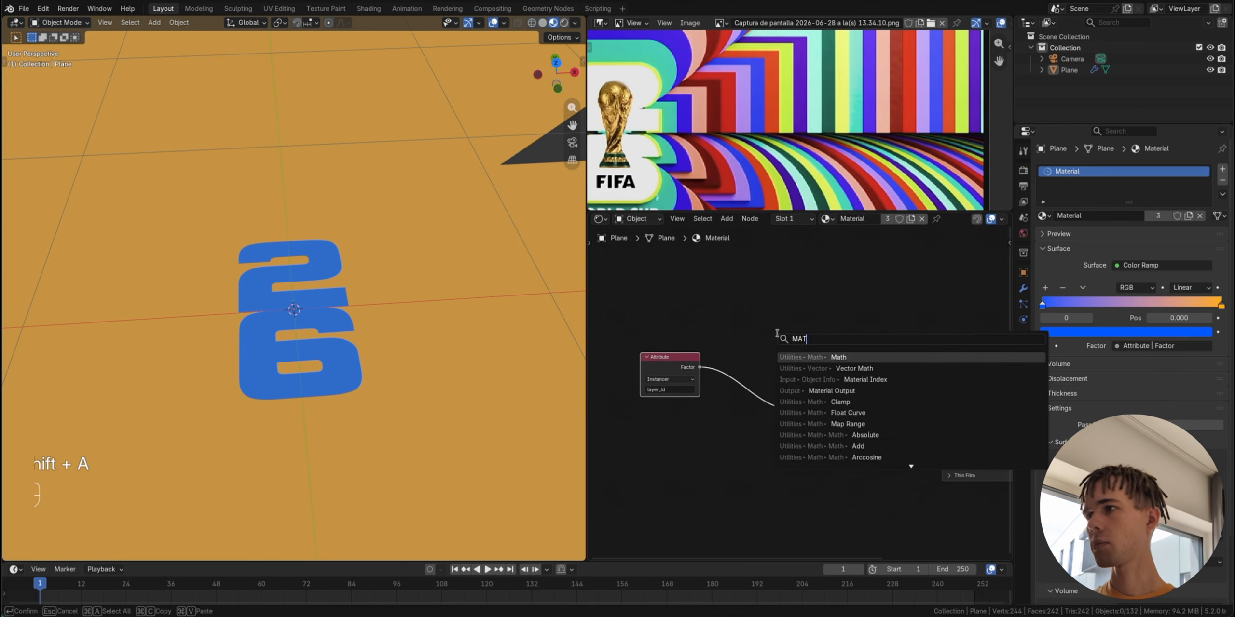
{"action": "key", "text": "Return"}
{"action": "left_click", "coordinate": [730, 356]}
{"action": "left_click", "coordinate": [746, 378]}
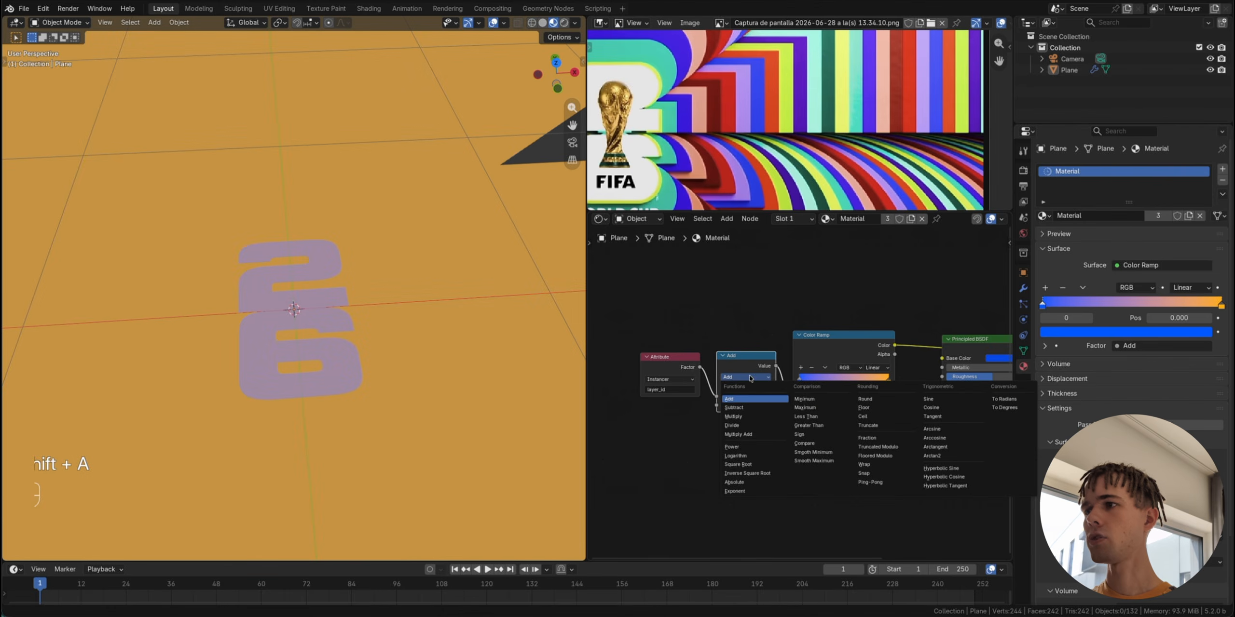
{"action": "left_click", "coordinate": [743, 426]}
Step: Adjust the Divide node's divisor to 11.8 so the blue-to-orange gradient spreads across the layers
{"action": "scroll", "coordinate": [743, 426], "scroll_direction": "up", "scroll_amount": 2}
{"action": "left_click_drag", "start_coordinate": [728, 409], "coordinate": [839, 409]}
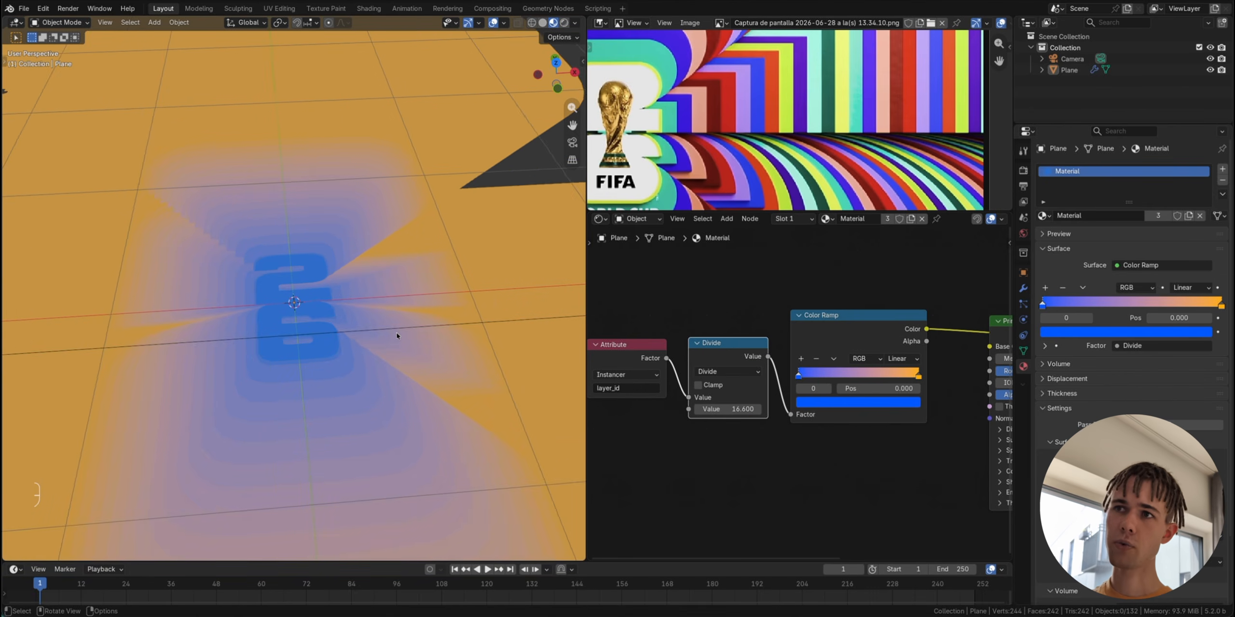
{"action": "scroll", "coordinate": [397, 336], "scroll_direction": "down", "scroll_amount": 5}
{"action": "scroll", "coordinate": [397, 336], "scroll_direction": "left", "scroll_amount": 5}
{"action": "scroll", "coordinate": [397, 336], "scroll_direction": "up", "scroll_amount": 3}
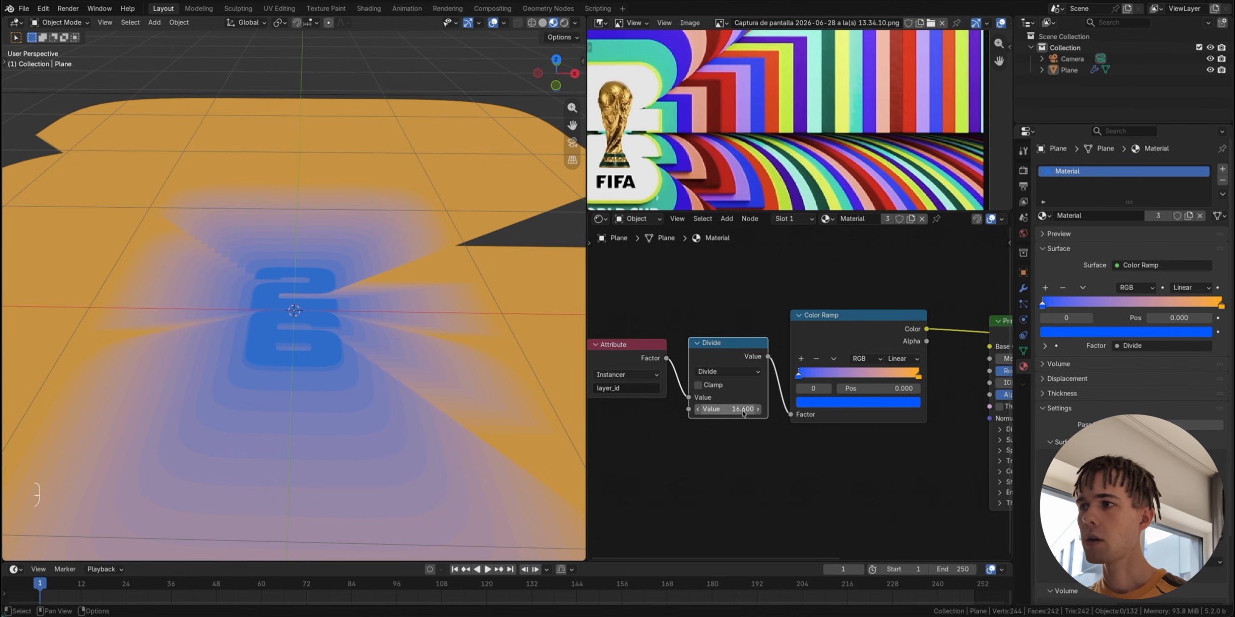
{"action": "mouse_move", "coordinate": [728, 409]}
{"action": "left_mouse_down"}
{"action": "mouse_move", "coordinate": [690, 408]}
{"action": "mouse_move", "coordinate": [729, 409]}
{"action": "left_mouse_up"}
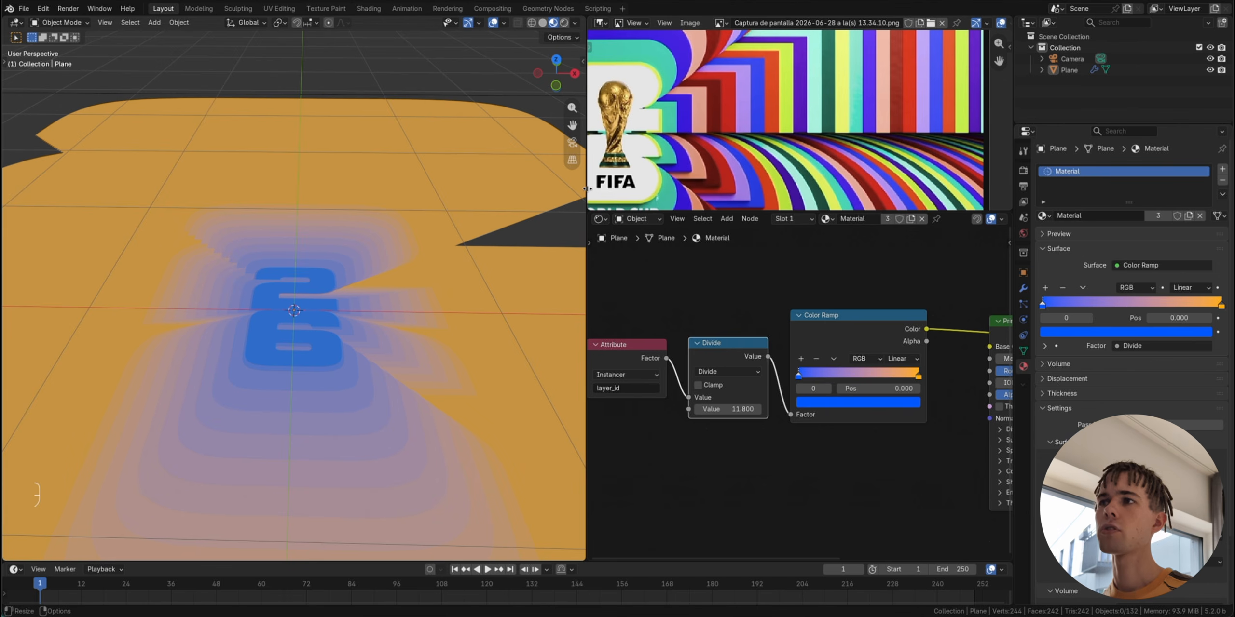
Step: Shift the Divide node slightly and disconnect its output from the Color Ramp's Factor input
{"action": "scroll", "coordinate": [838, 360], "scroll_direction": "up", "scroll_amount": 2}
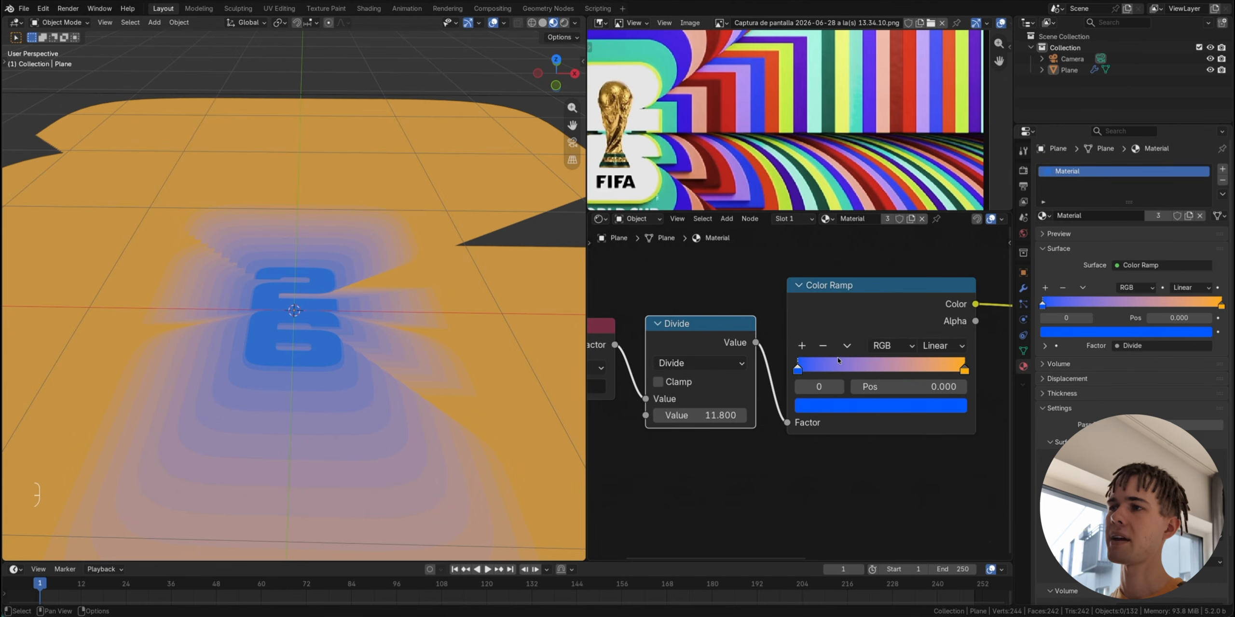
{"action": "mouse_move", "coordinate": [688, 343]}
{"action": "left_mouse_down"}
{"action": "mouse_move", "coordinate": [648, 345]}
{"action": "mouse_move", "coordinate": [679, 346]}
{"action": "left_mouse_up"}
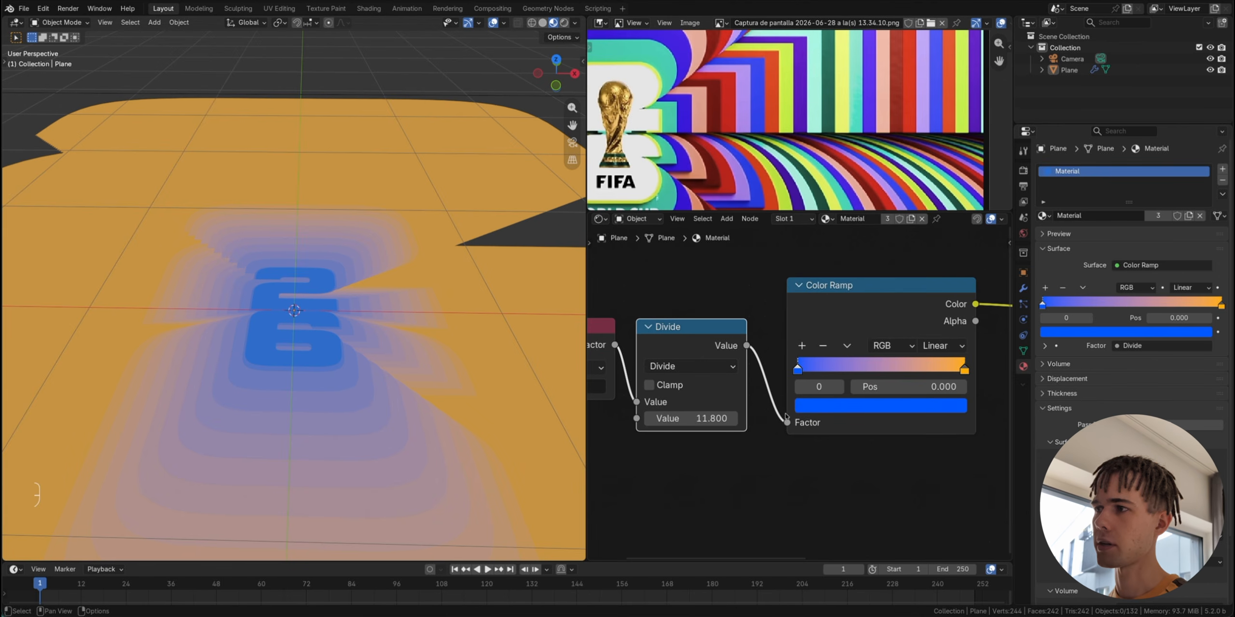
{"action": "left_click_drag", "start_coordinate": [787, 421], "coordinate": [742, 430]}
{"action": "middle_click_drag", "start_coordinate": [743, 430], "coordinate": [640, 436]}
Step: Switch the viewport to Solid shading and enlarge the reference image area to examine the order of the stripe colors
{"action": "key", "text": "z"}
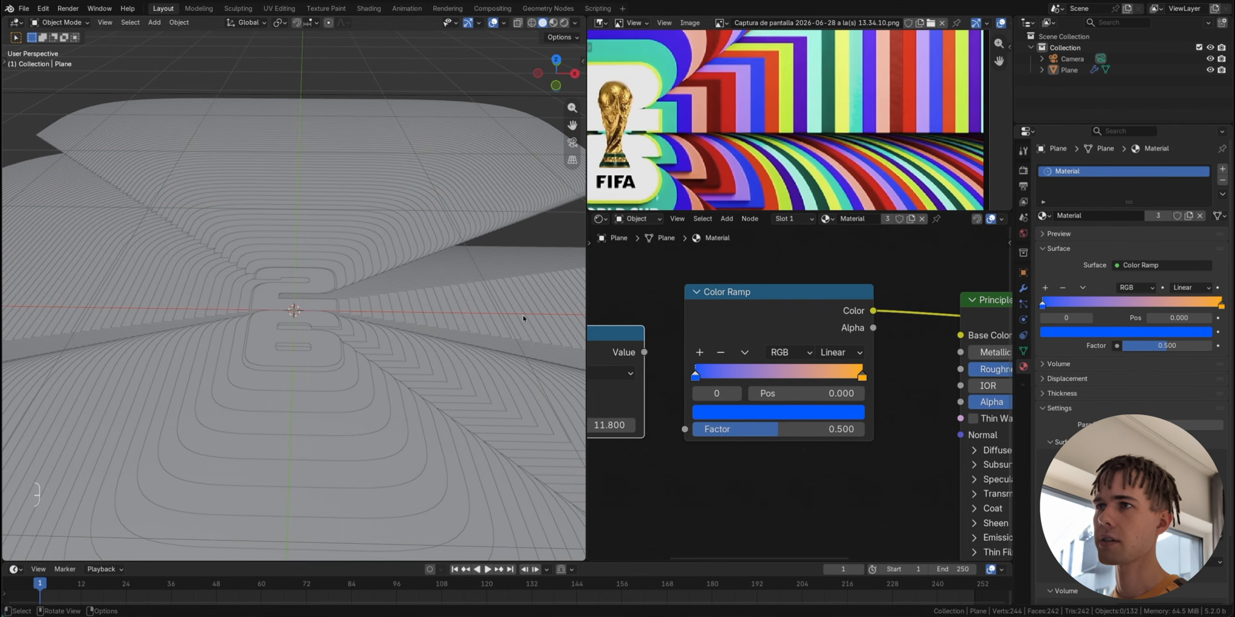
{"action": "left_click_drag", "start_coordinate": [586, 257], "coordinate": [432, 257]}
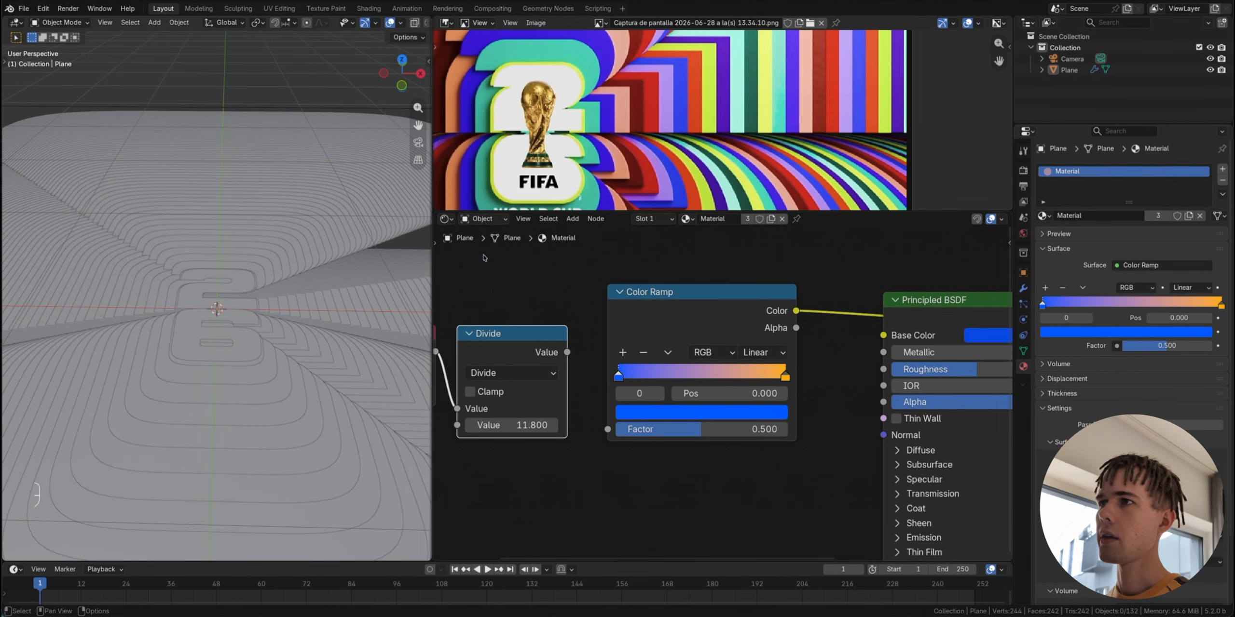
{"action": "left_click_drag", "start_coordinate": [596, 213], "coordinate": [622, 335]}
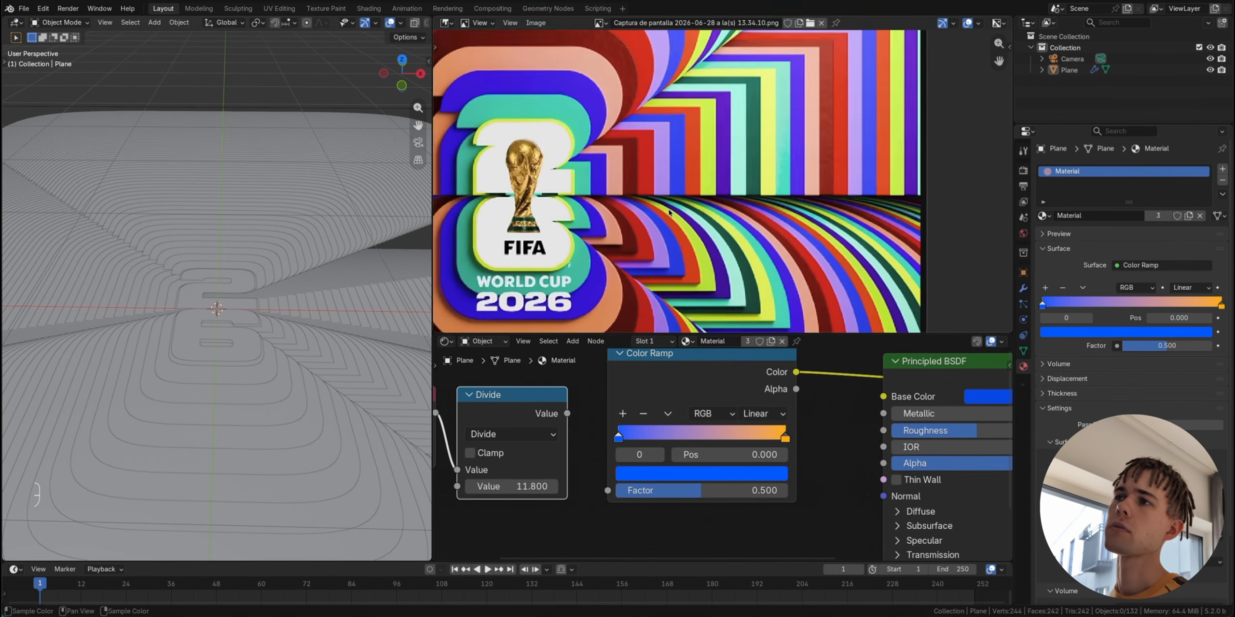
{"action": "scroll", "coordinate": [668, 213], "scroll_direction": "up", "scroll_amount": 4}
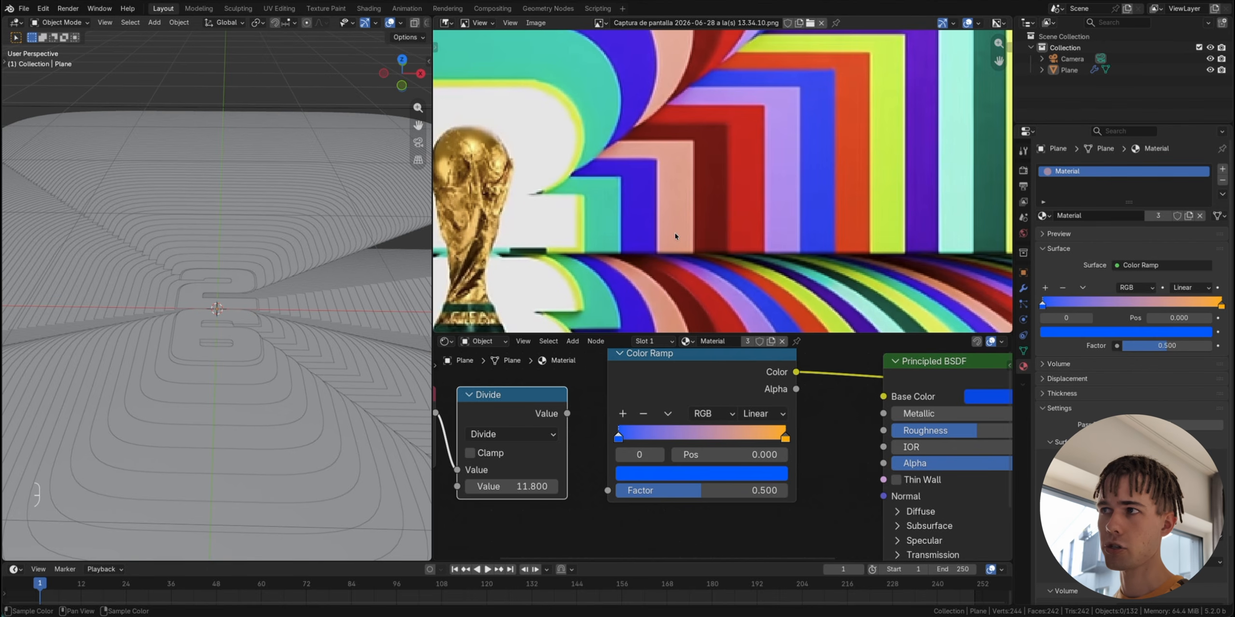
{"action": "scroll", "coordinate": [675, 236], "scroll_direction": "right", "scroll_amount": 6, "text": "ctrl"}
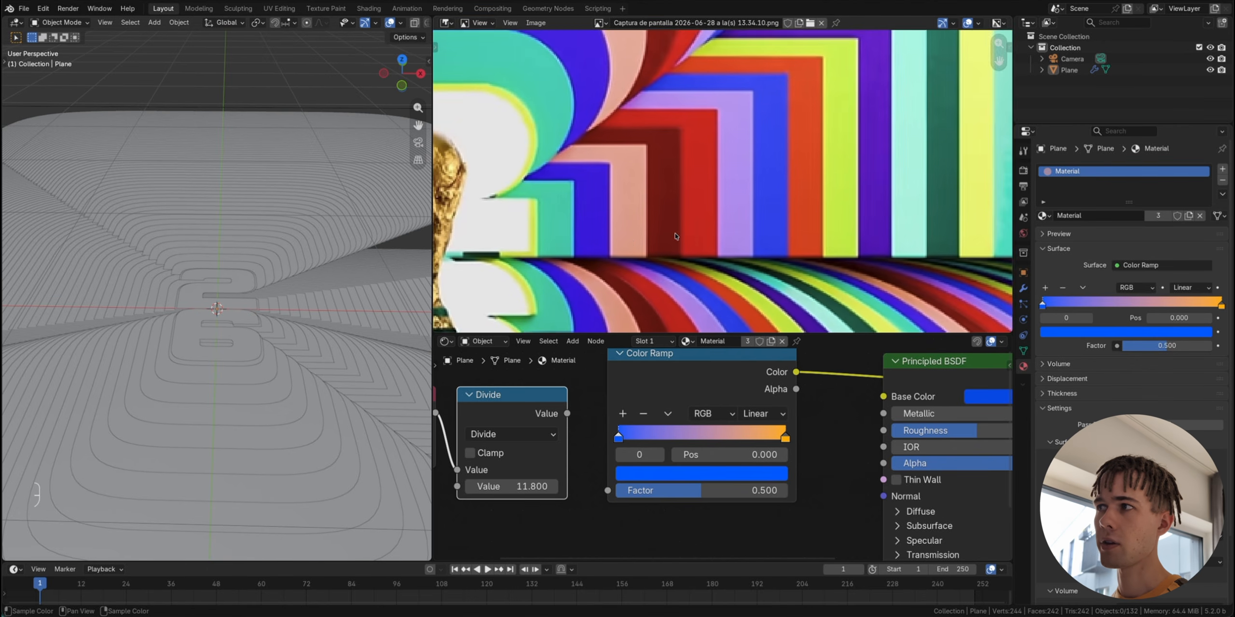
{"action": "scroll", "coordinate": [642, 233], "scroll_direction": "right", "scroll_amount": 1, "text": "ctrl"}
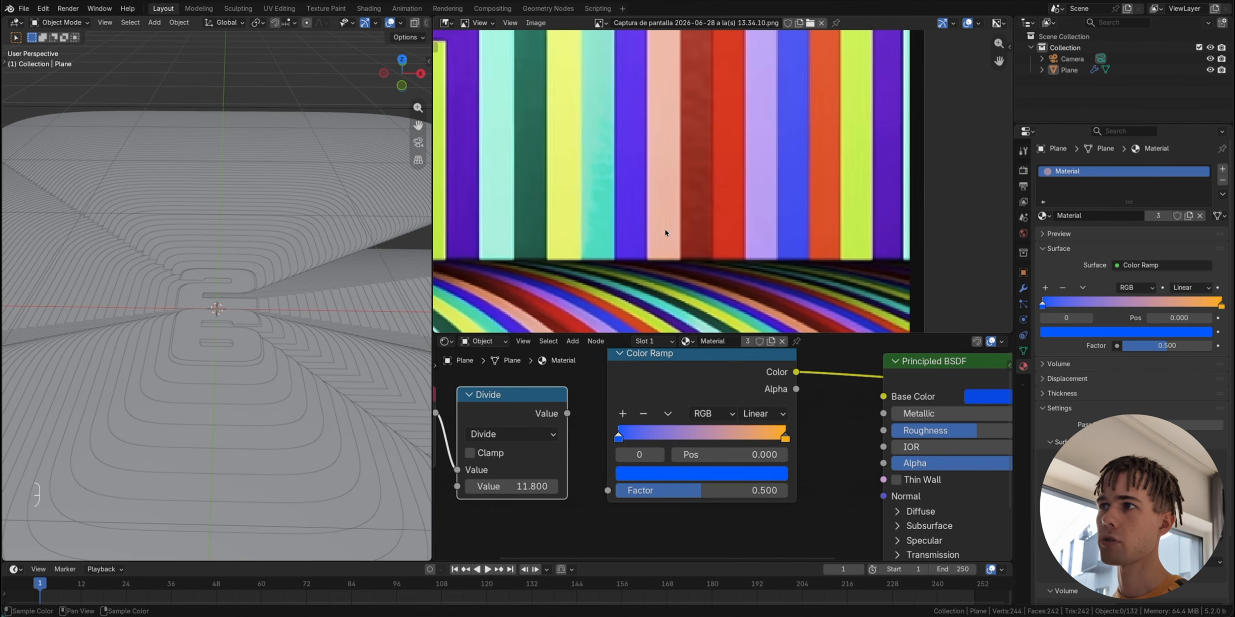
Step: Try to sample a row of stripe colors across the reference image into the Color Ramp with its Eyedropper
{"action": "scroll", "coordinate": [665, 233], "scroll_direction": "left", "scroll_amount": 8, "text": "ctrl"}
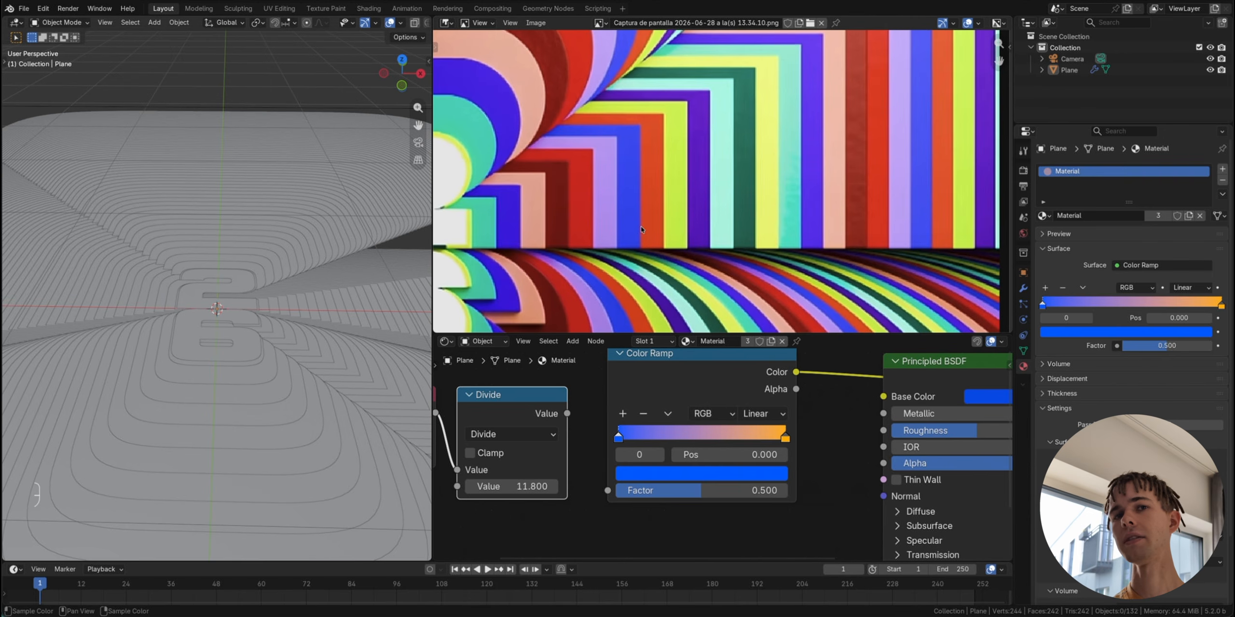
{"action": "scroll", "coordinate": [641, 228], "scroll_direction": "up", "scroll_amount": 1}
{"action": "scroll", "coordinate": [641, 228], "scroll_direction": "right", "scroll_amount": 4, "text": "ctrl"}
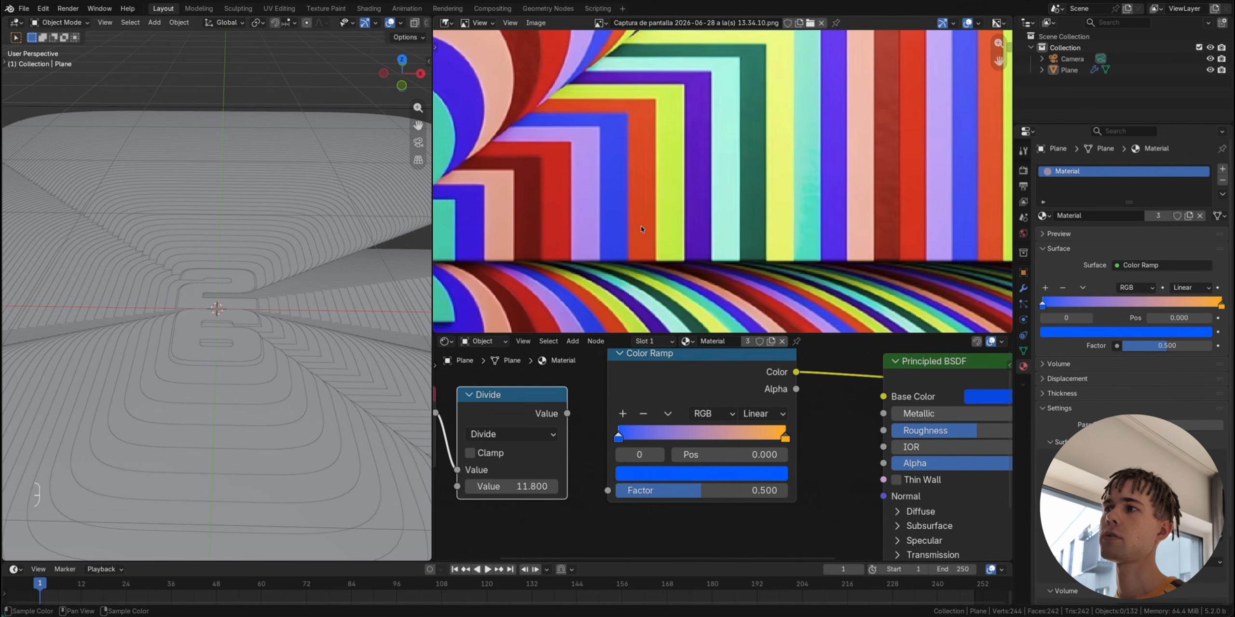
{"action": "scroll", "coordinate": [641, 228], "scroll_direction": "left", "scroll_amount": 5, "text": "ctrl"}
{"action": "left_click", "coordinate": [691, 383]}
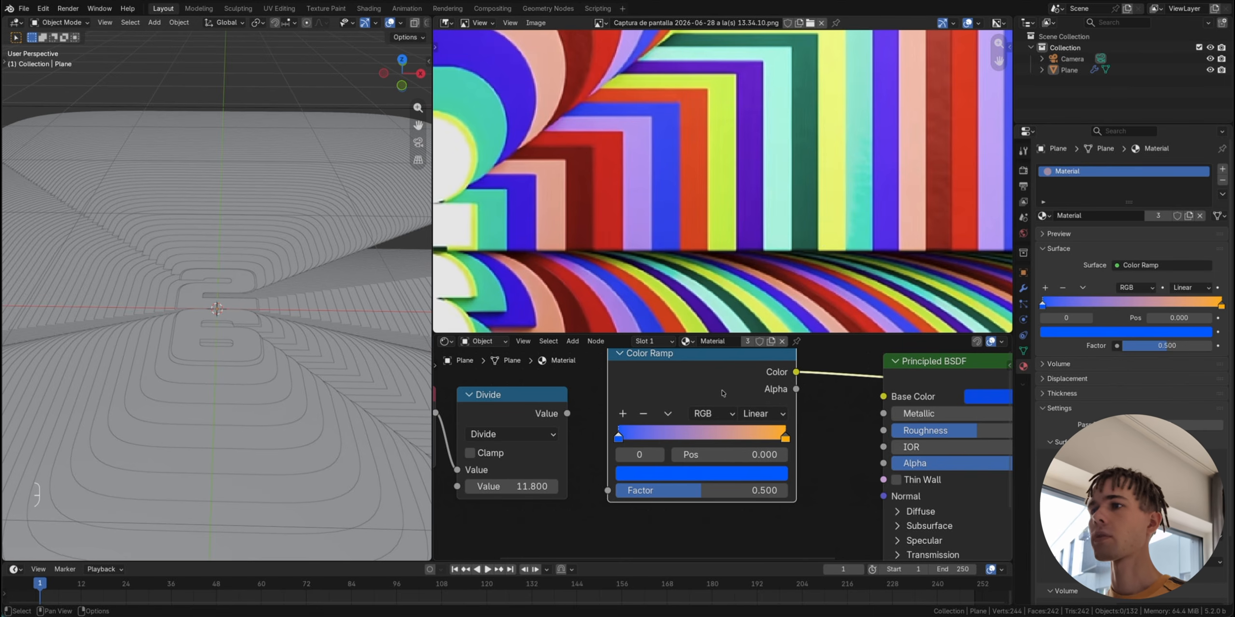
{"action": "left_click", "coordinate": [669, 414]}
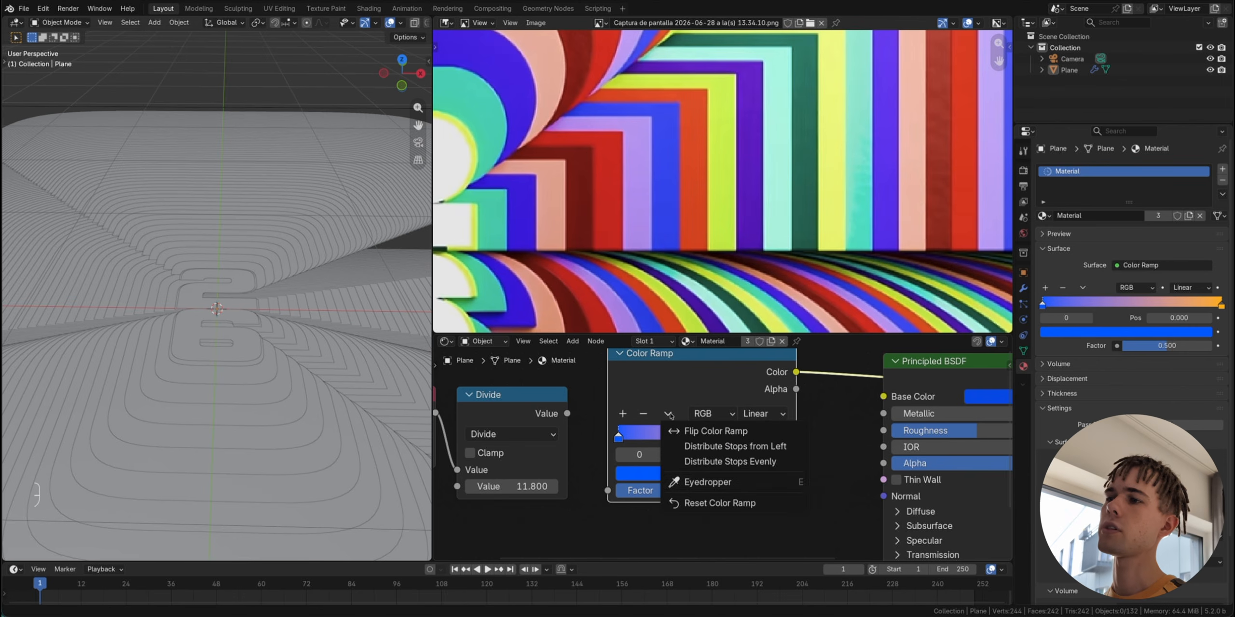
{"action": "left_click", "coordinate": [702, 487]}
{"action": "left_click_drag", "start_coordinate": [492, 225], "coordinate": [921, 222]}
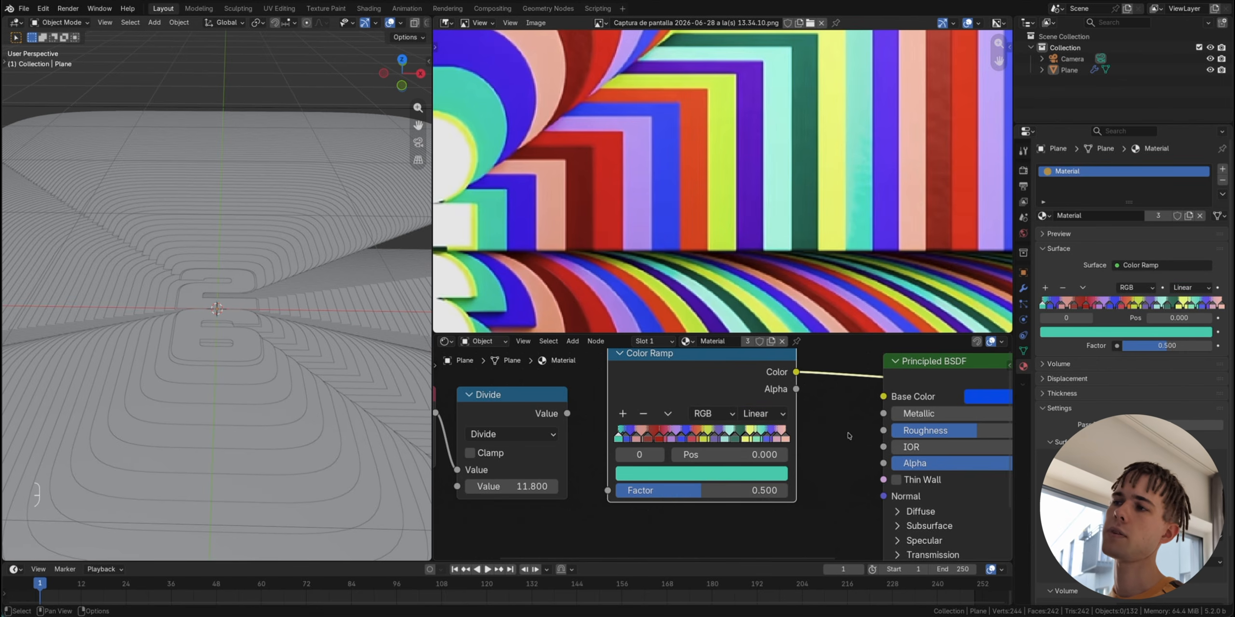
Step: Reset the Color Ramp and add stops until it has 12, distributed from the left
{"action": "key", "text": "BackSpace"}
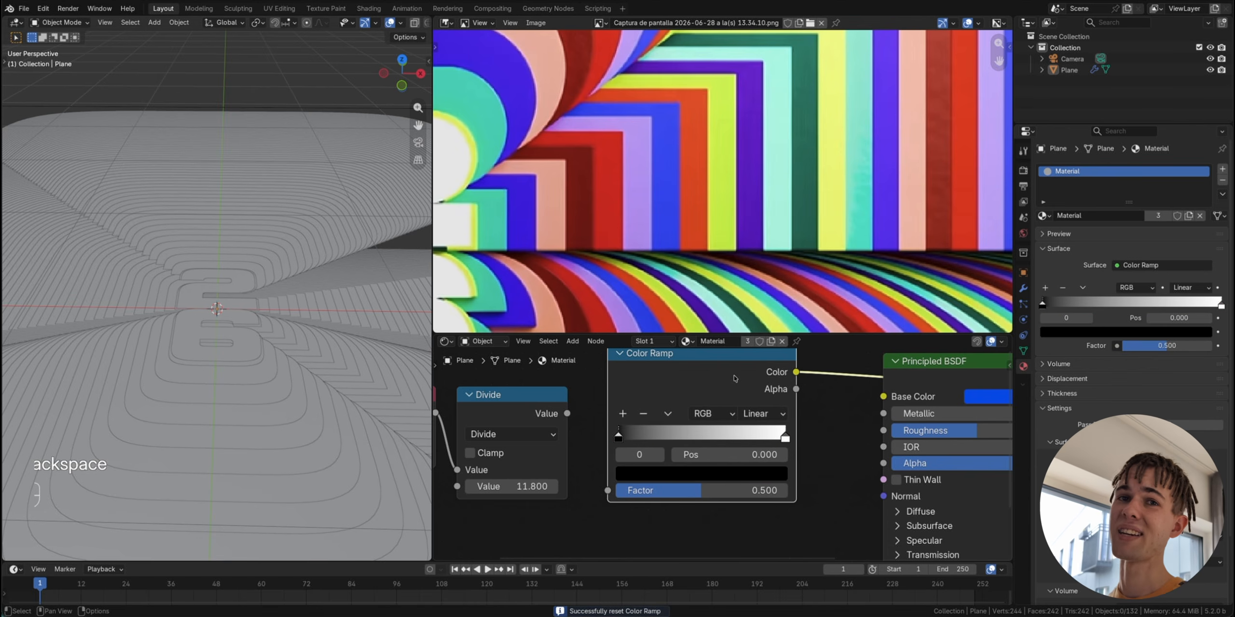
{"action": "left_click", "coordinate": [623, 414]}
{"action": "left_click", "coordinate": [623, 413]}
{"action": "left_click", "coordinate": [623, 414]}
{"action": "left_click", "coordinate": [623, 413]}
{"action": "left_click", "coordinate": [623, 414]}
{"action": "left_click", "coordinate": [623, 414]}
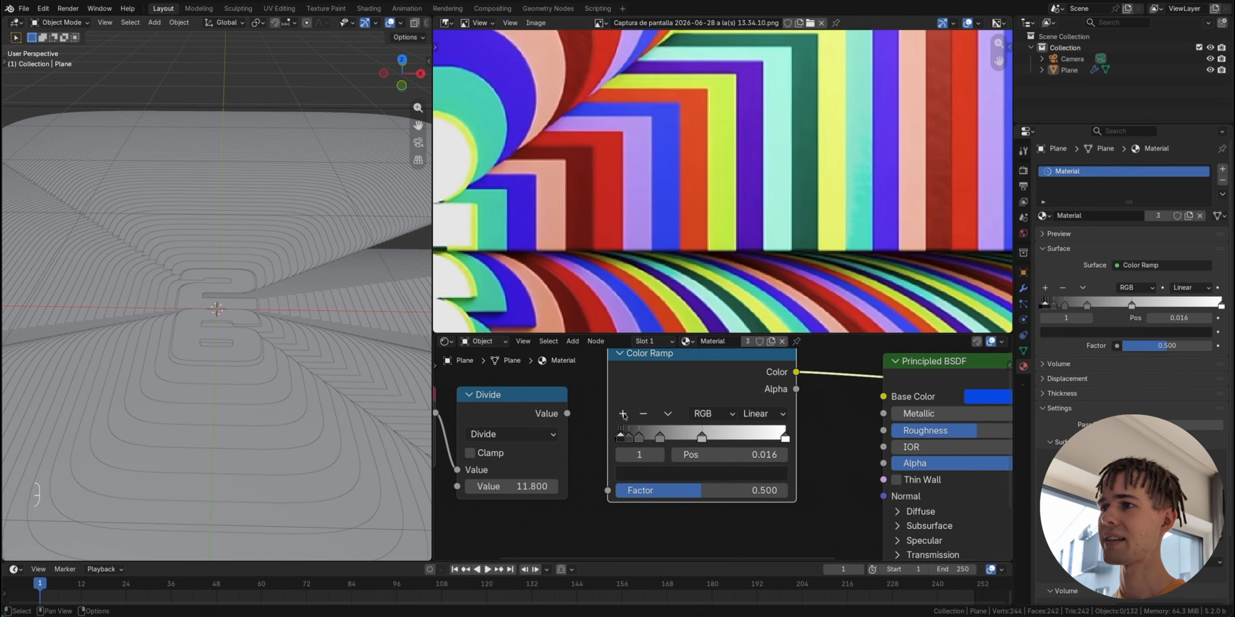
{"action": "left_click", "coordinate": [623, 414]}
{"action": "left_click", "coordinate": [623, 414]}
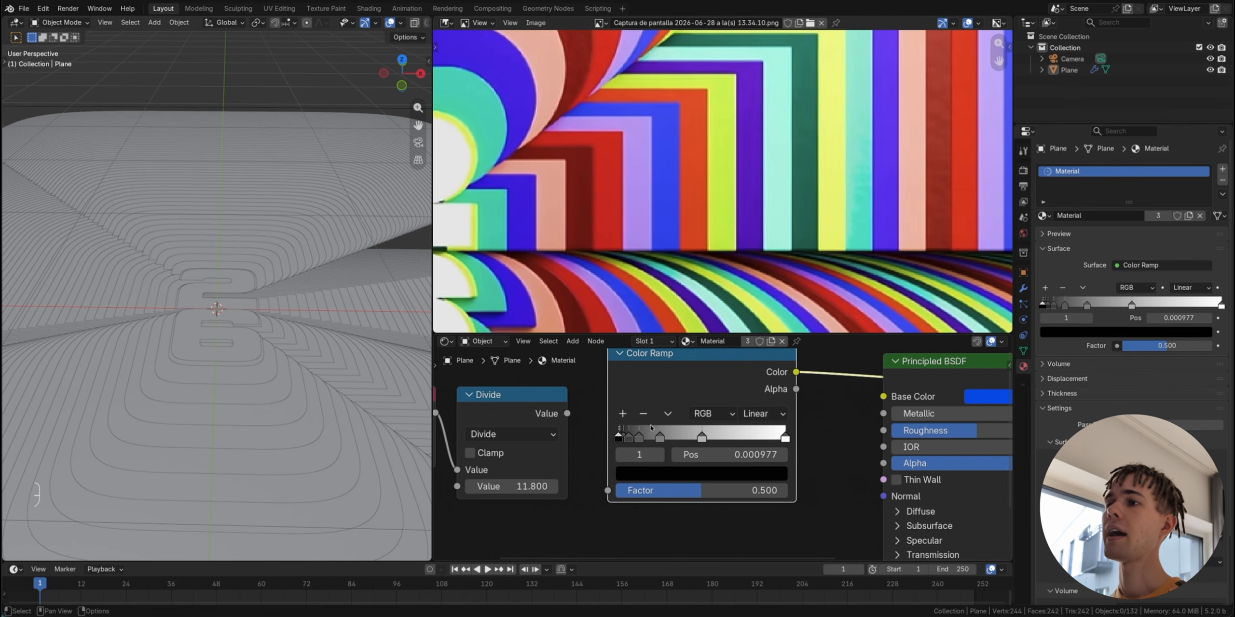
{"action": "left_click", "coordinate": [668, 414]}
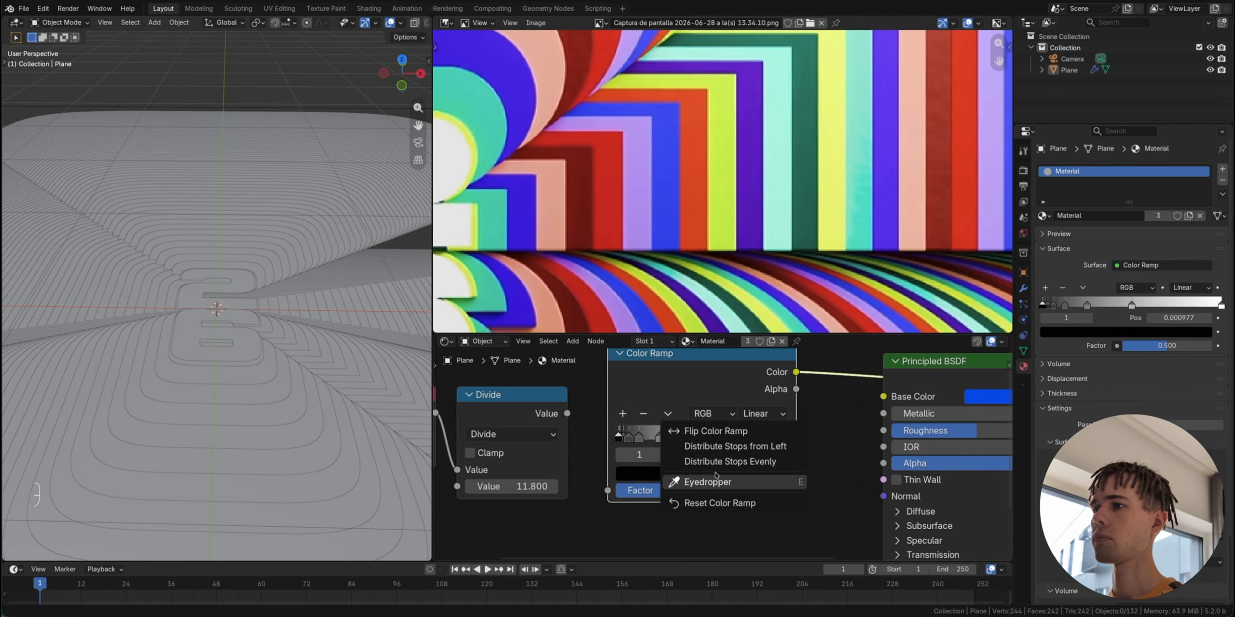
{"action": "left_click", "coordinate": [732, 447]}
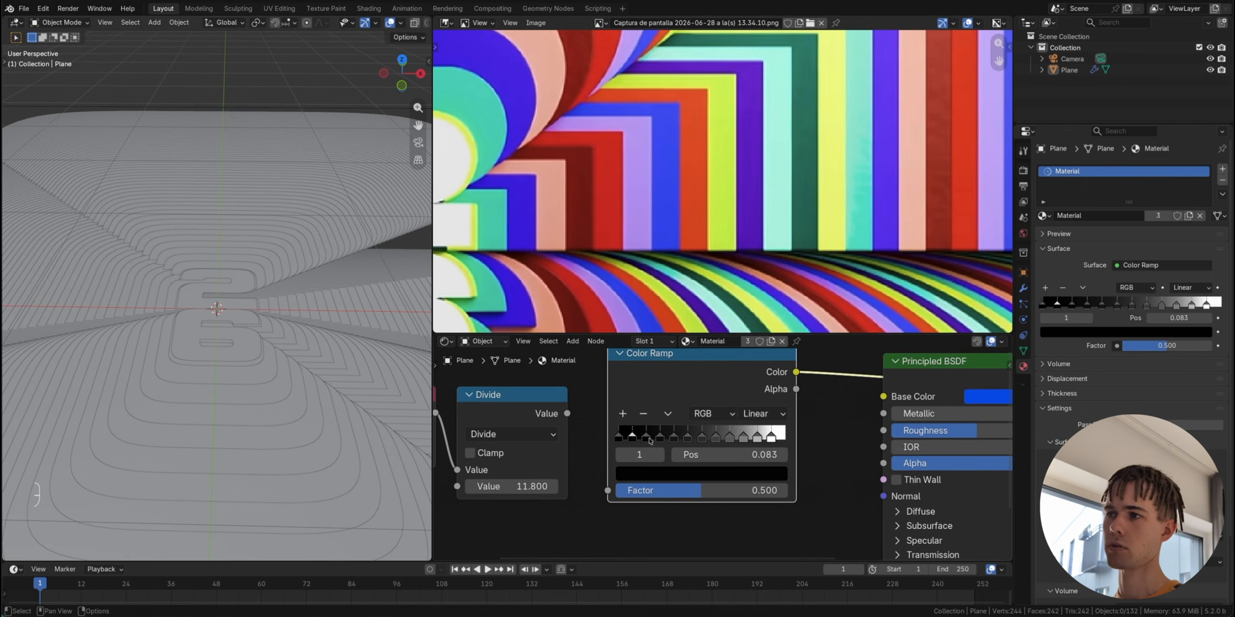
Step: Set the first Color Ramp stop to the yellow-green sampled from the innermost edge of the numeral in the reference image
{"action": "scroll", "coordinate": [649, 441], "scroll_direction": "up", "scroll_amount": 3}
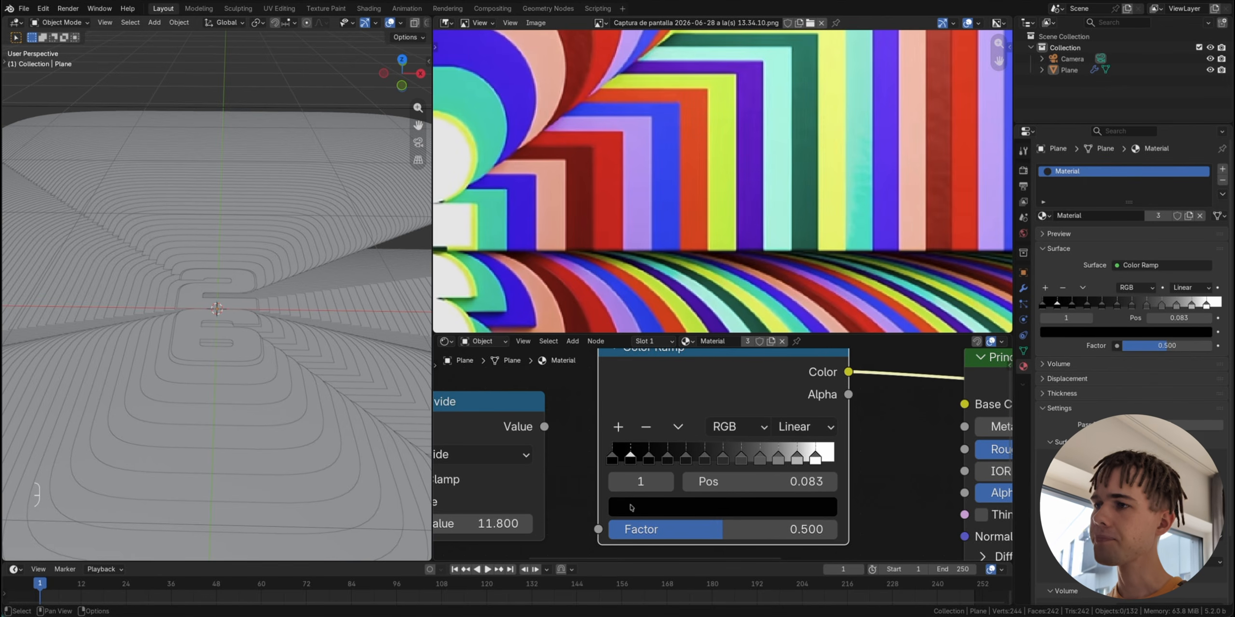
{"action": "left_click", "coordinate": [612, 458]}
{"action": "left_click", "coordinate": [632, 505]}
{"action": "left_click", "coordinate": [796, 475]}
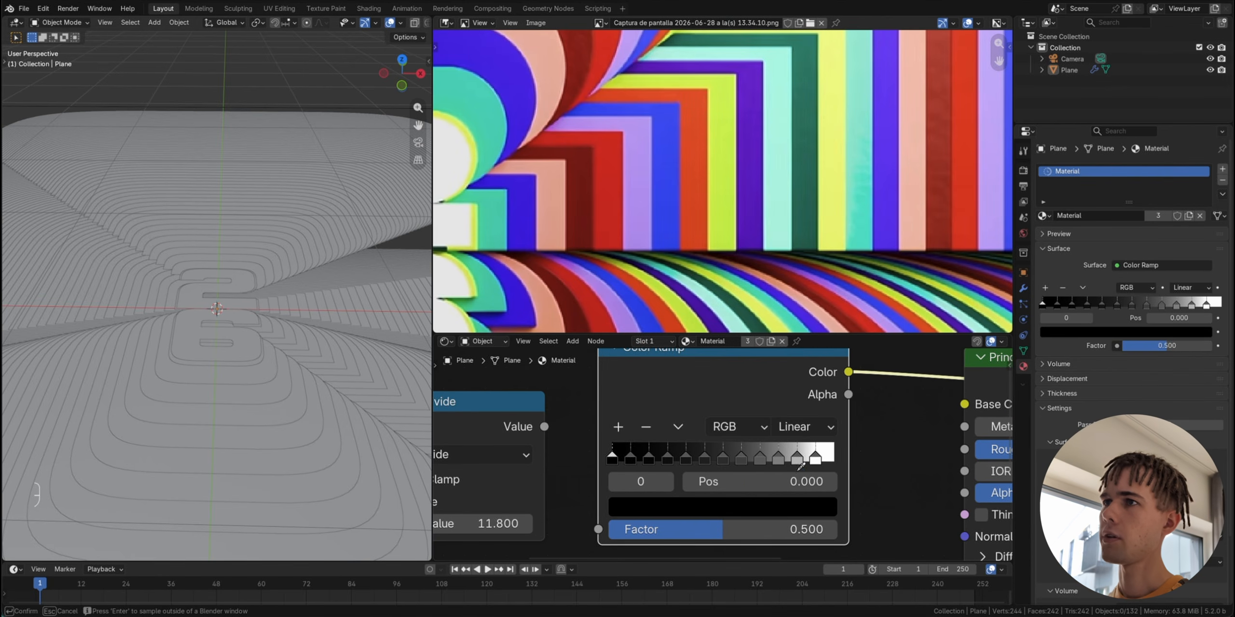
{"action": "left_click", "coordinate": [475, 225]}
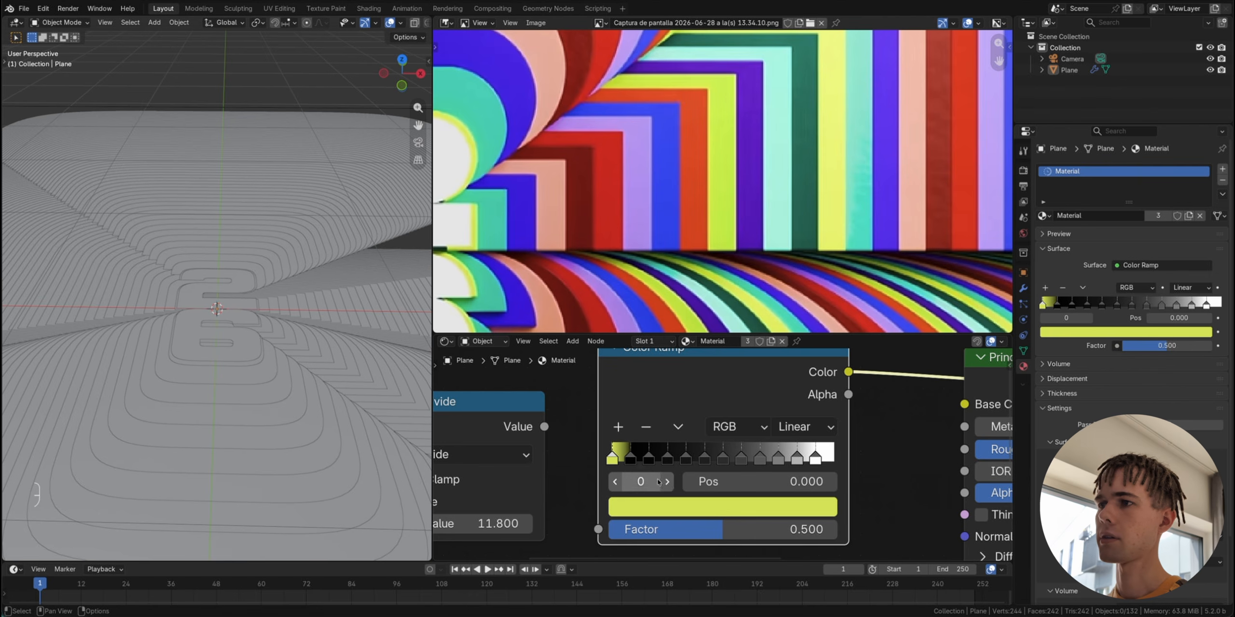
Step: Color the remaining Color Ramp stops, up to 13 in total, by sampling the reference stripes outward in order, beginning with teal
{"action": "left_click", "coordinate": [668, 482]}
{"action": "left_click", "coordinate": [679, 509]}
{"action": "left_click", "coordinate": [805, 471]}
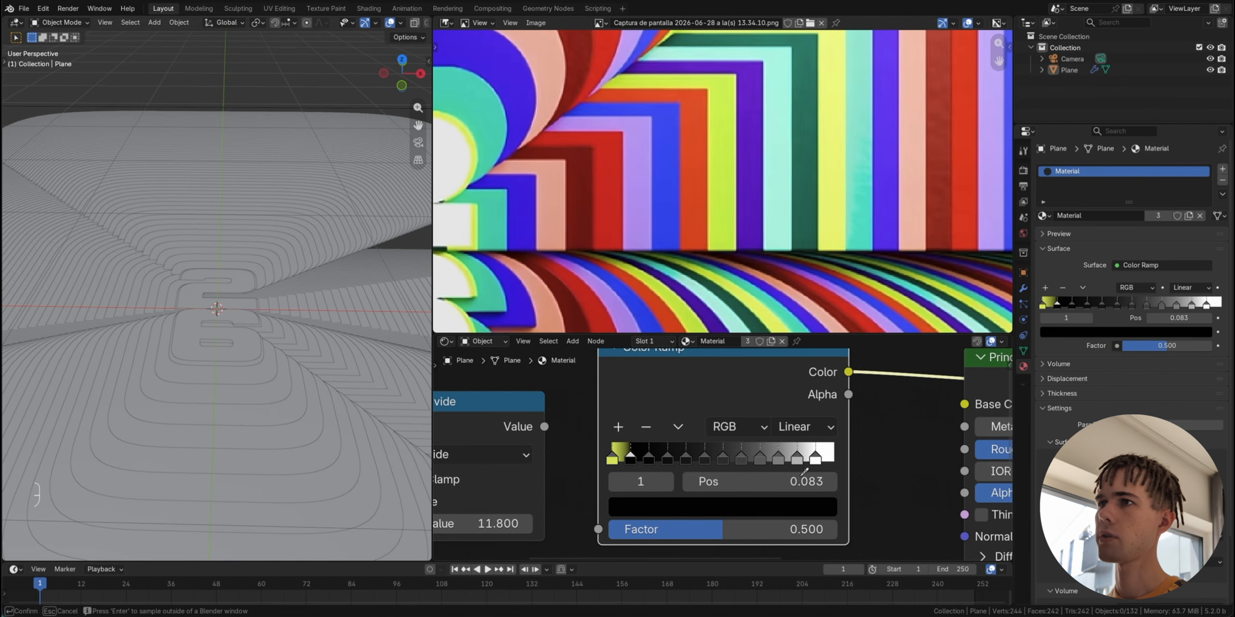
{"action": "left_click", "coordinate": [495, 235]}
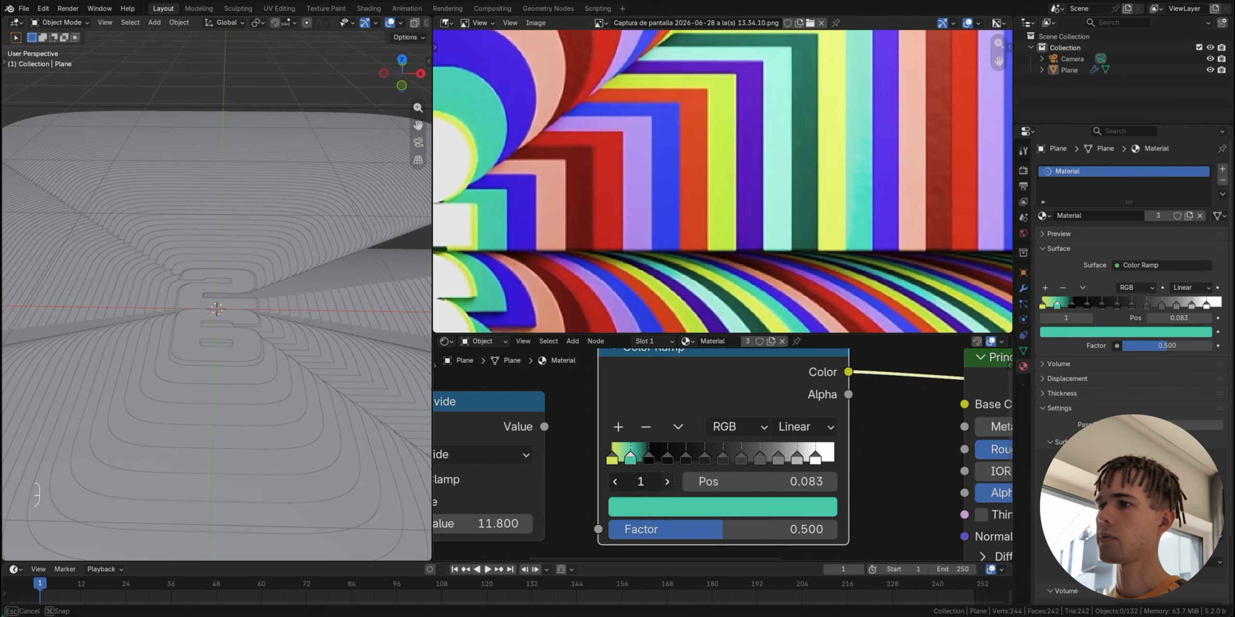
{"action": "left_click", "coordinate": [668, 482]}
{"action": "left_click", "coordinate": [680, 512]}
Step: Set the Color Ramp's interpolation to Constant and connect the Divide output to its Factor input
{"action": "scroll", "coordinate": [753, 471], "scroll_direction": "down", "scroll_amount": 4}
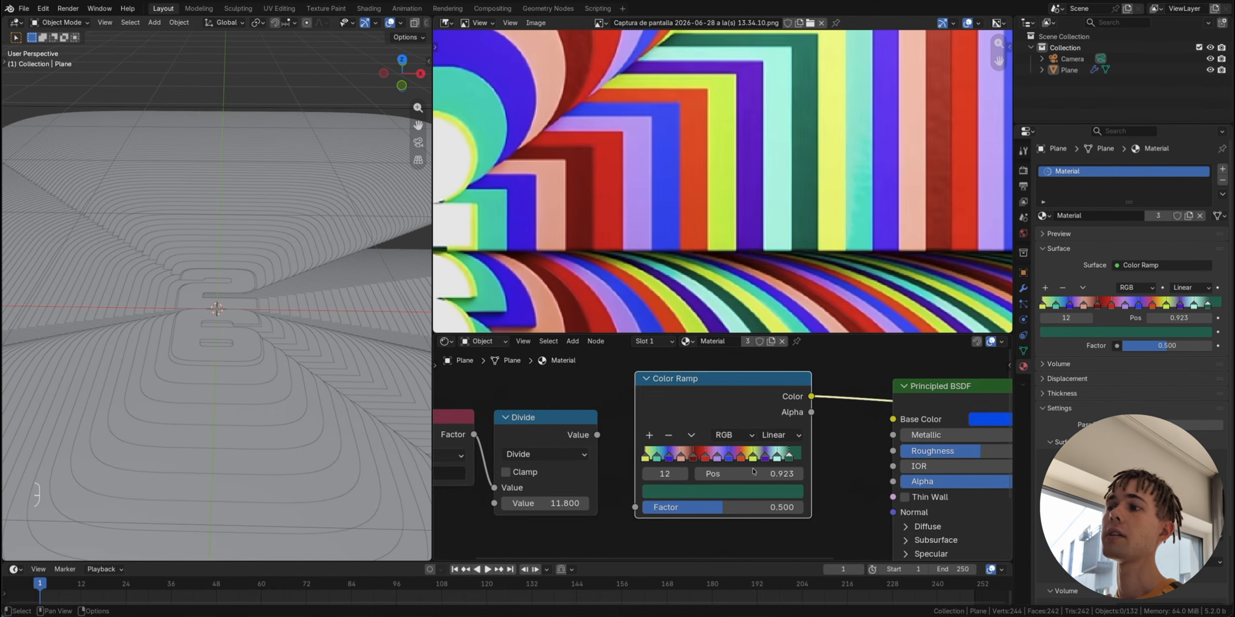
{"action": "scroll", "coordinate": [753, 471], "scroll_direction": "up", "scroll_amount": 2}
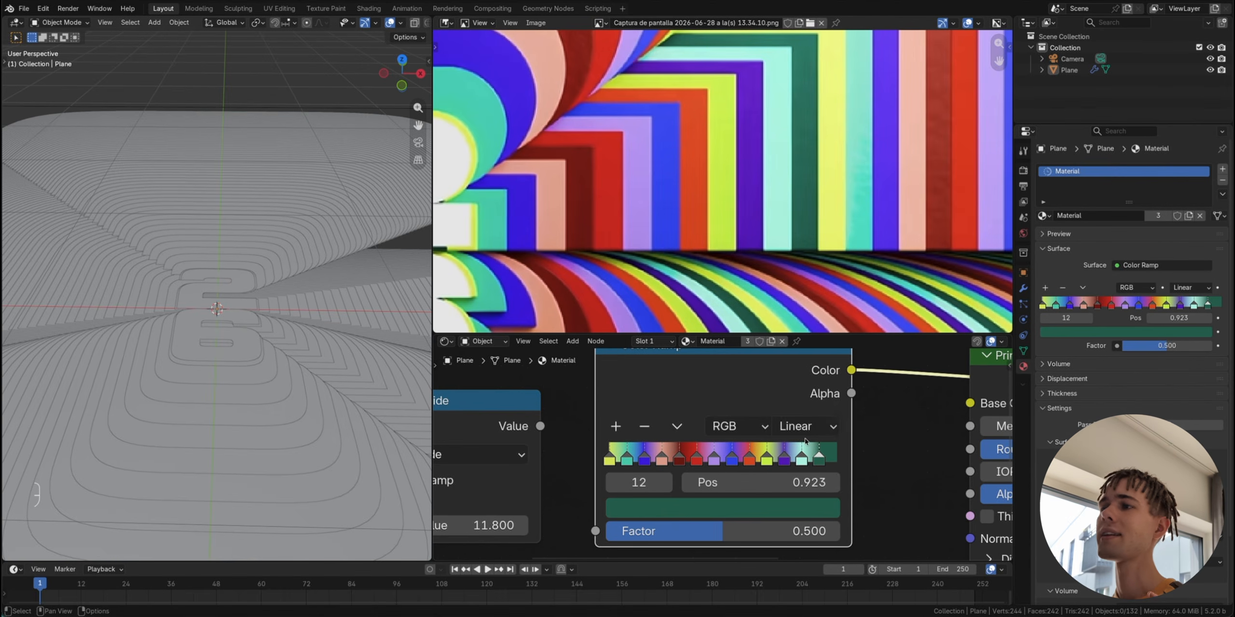
{"action": "left_click", "coordinate": [816, 428]}
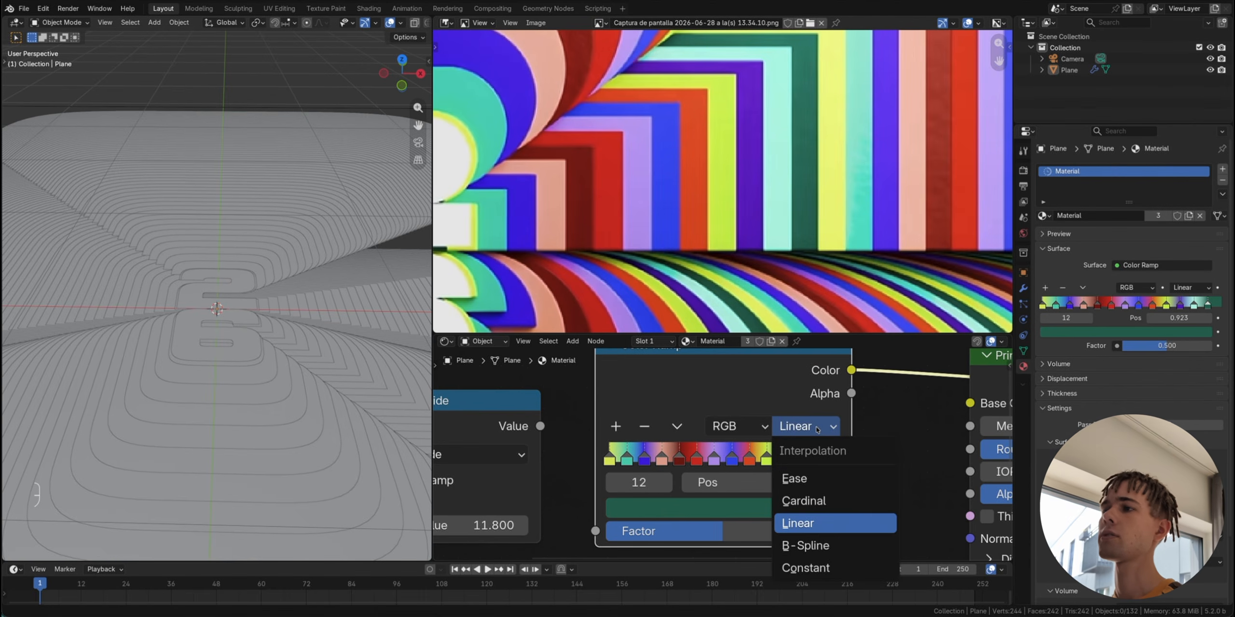
{"action": "left_click", "coordinate": [813, 569]}
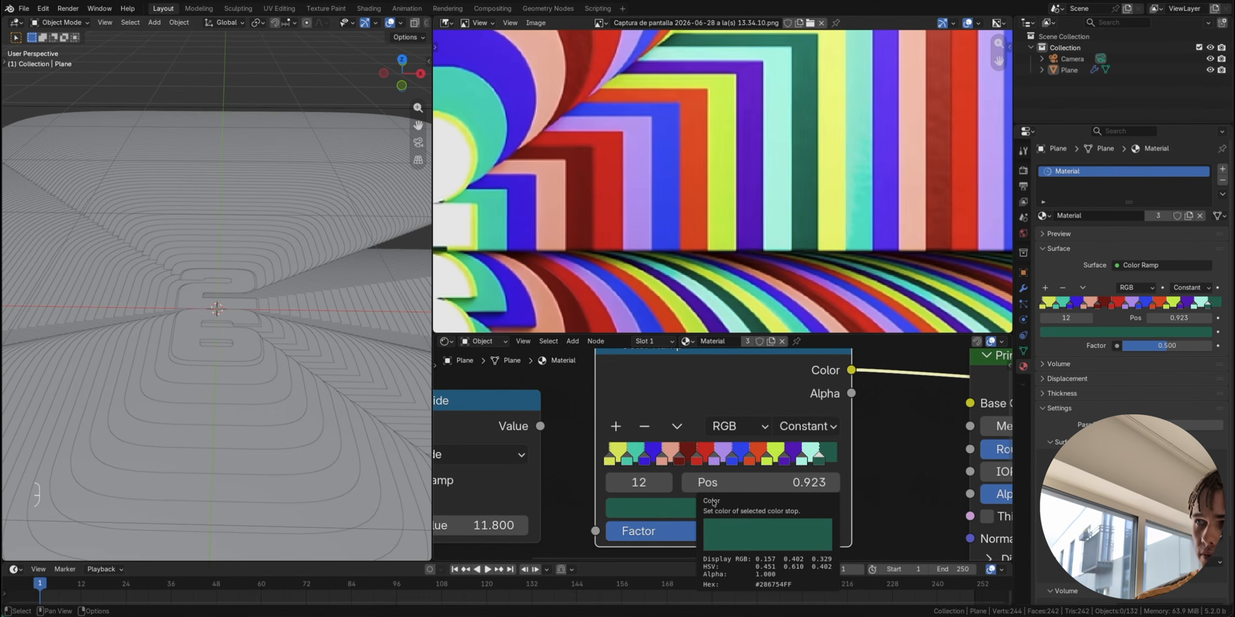
{"action": "scroll", "coordinate": [714, 503], "scroll_direction": "down", "scroll_amount": 3}
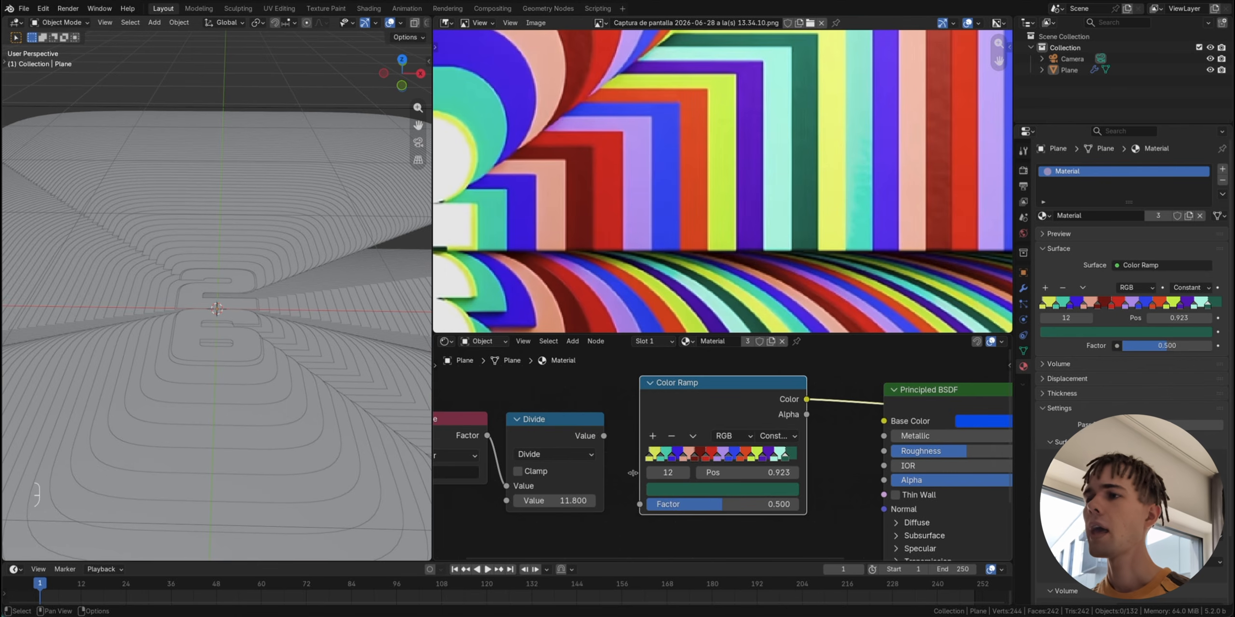
{"action": "left_click_drag", "start_coordinate": [604, 436], "coordinate": [640, 504]}
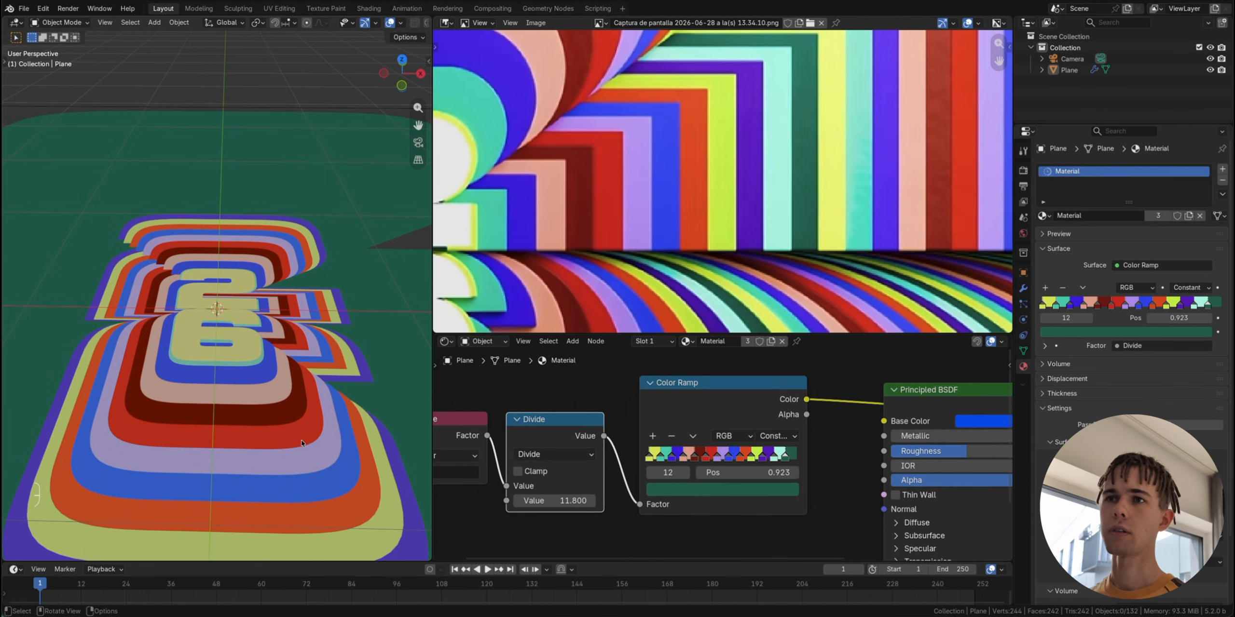
Step: View the layered numerals from the top and set the Divide node's divisor to 12.5
{"action": "key", "text": "KP_7"}
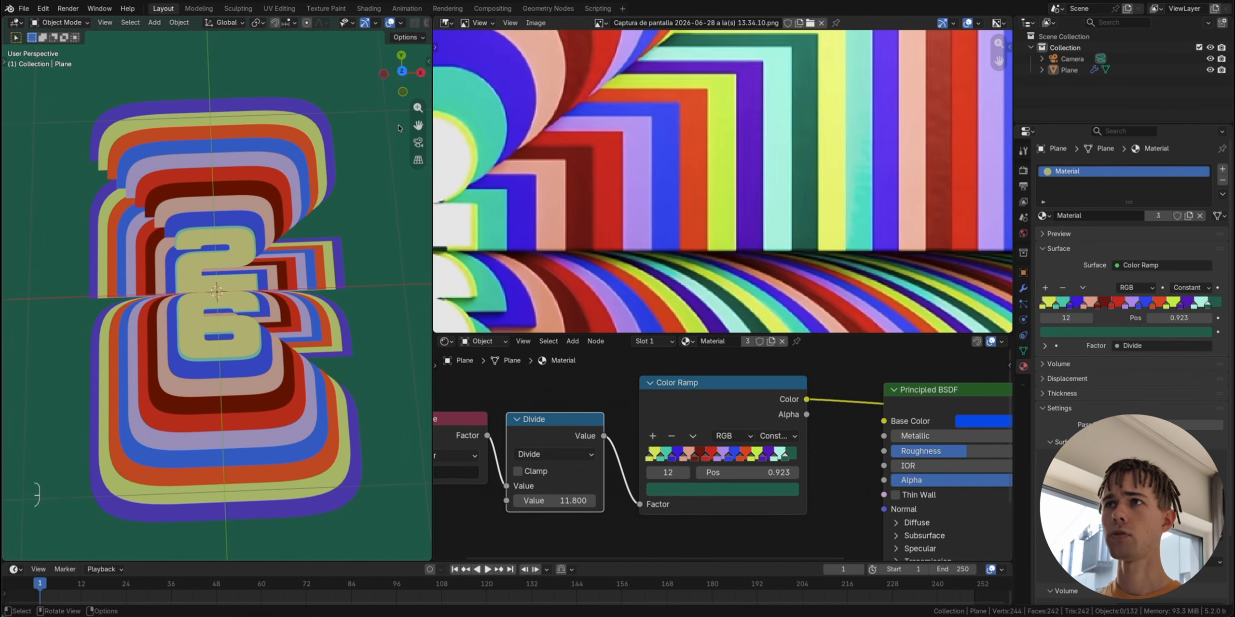
{"action": "mouse_move", "coordinate": [564, 496]}
{"action": "left_mouse_down", "text": "shift"}
{"action": "mouse_move", "coordinate": [593, 497]}
{"action": "mouse_move", "coordinate": [561, 494]}
{"action": "left_mouse_up", "text": "shift"}
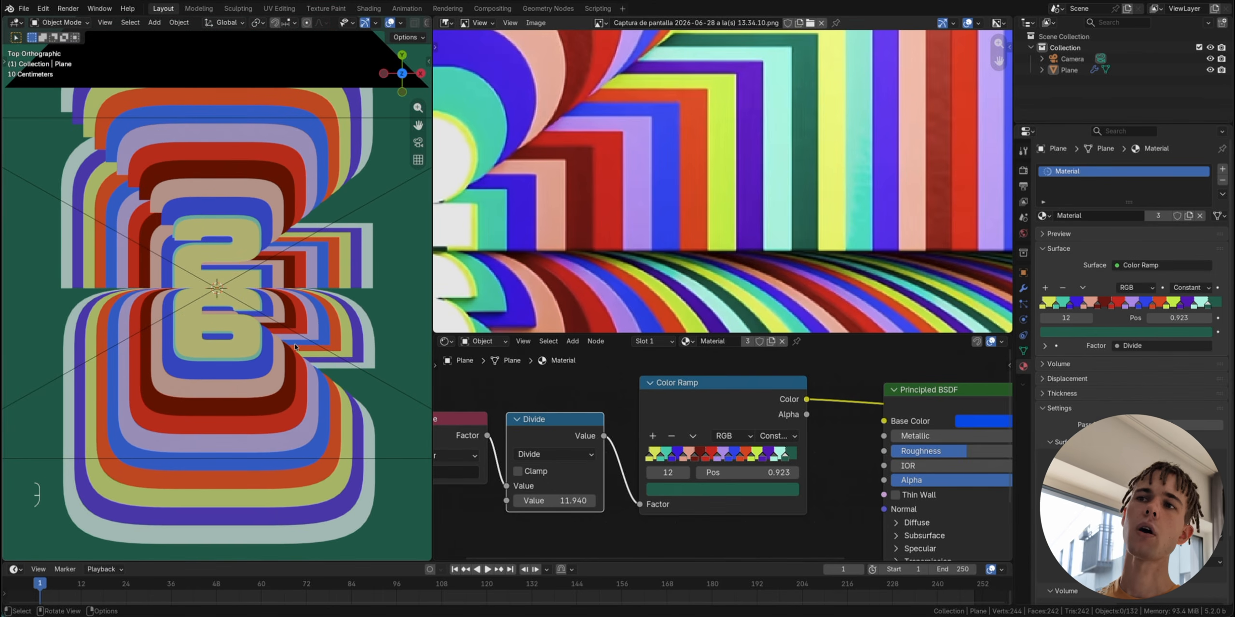
{"action": "scroll", "coordinate": [288, 347], "scroll_direction": "down", "scroll_amount": 2}
{"action": "mouse_move", "coordinate": [289, 347]}
{"action": "middle_mouse_down", "text": "shift"}
{"action": "mouse_move", "coordinate": [323, 341]}
{"action": "mouse_move", "coordinate": [295, 347]}
{"action": "middle_mouse_up", "text": "shift"}
{"action": "scroll", "coordinate": [295, 347], "scroll_direction": "up", "scroll_amount": 1}
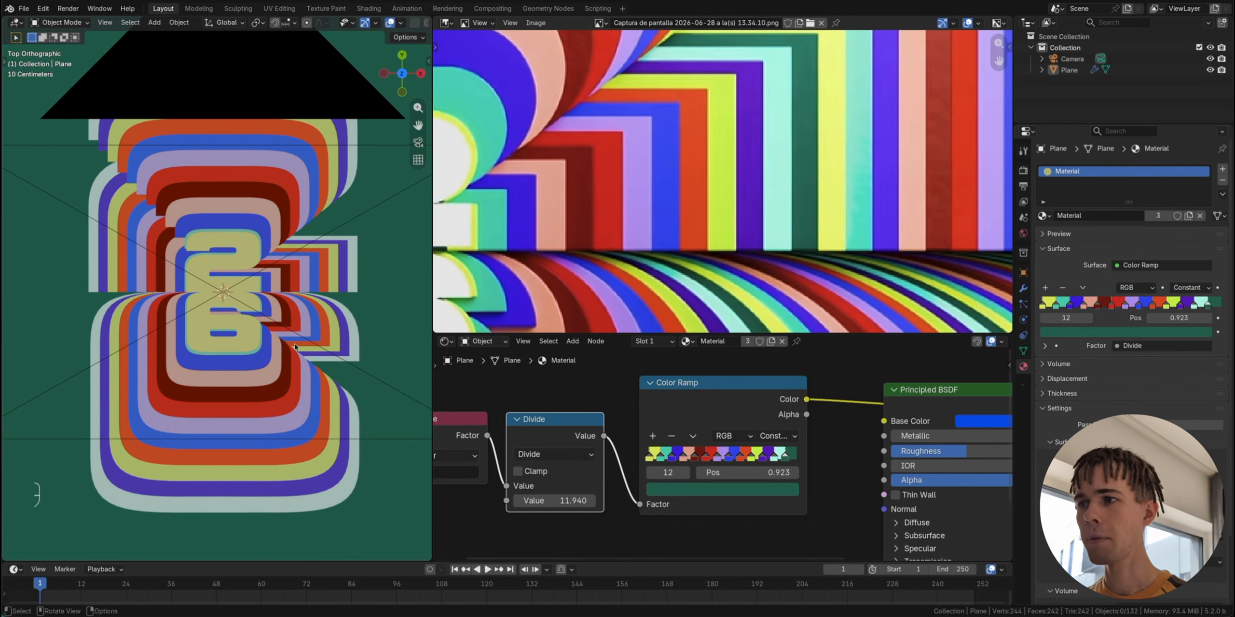
{"action": "left_click", "coordinate": [549, 503]}
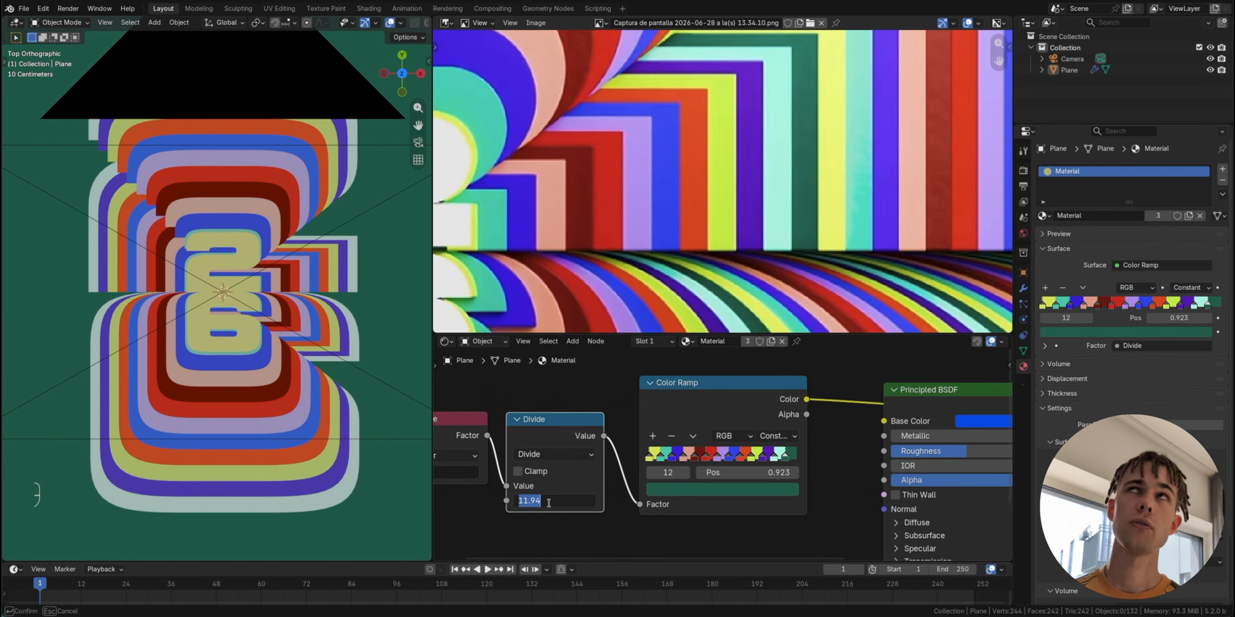
{"action": "type", "text": "12.5"}
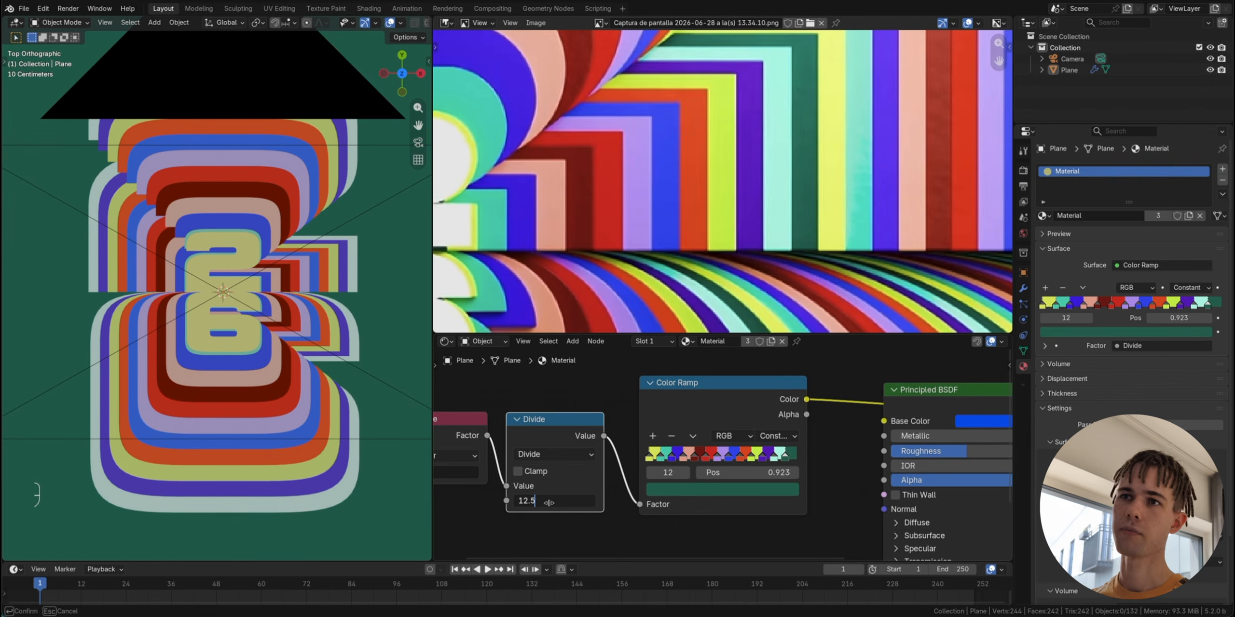
{"action": "key", "text": "Return"}
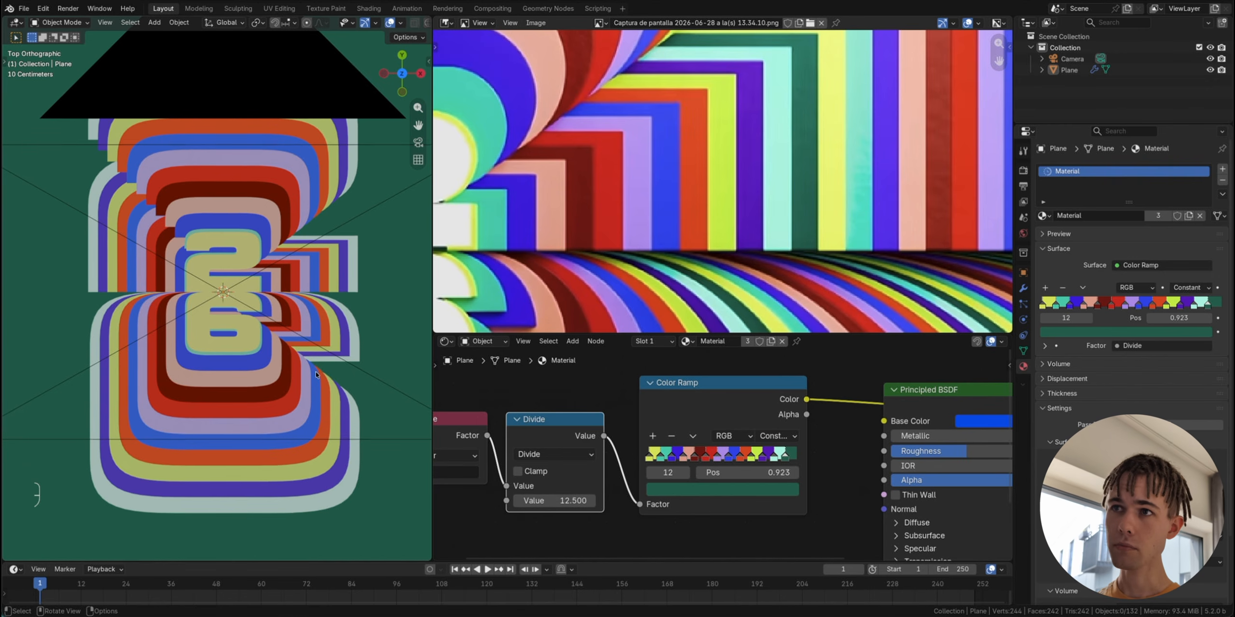
Step: Preview the Divide node's output and move the Attribute and Divide nodes away from the Color Ramp to make room
{"action": "scroll", "coordinate": [315, 372], "scroll_direction": "up", "scroll_amount": 1}
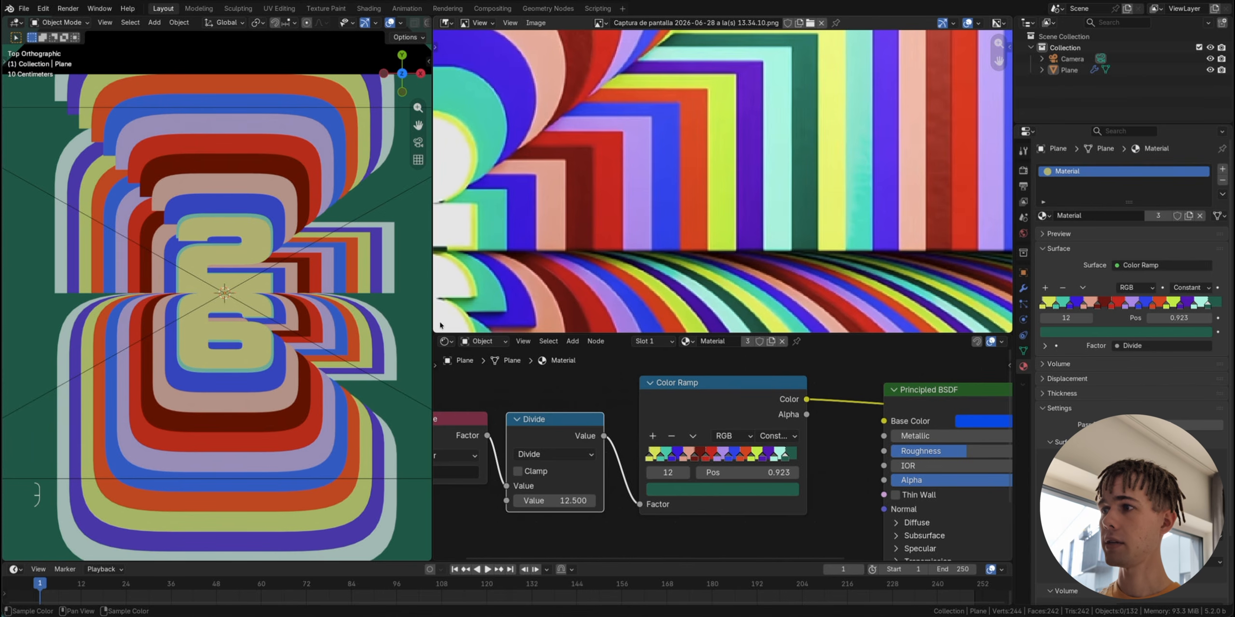
{"action": "scroll", "coordinate": [846, 521], "scroll_direction": "down", "scroll_amount": 3}
{"action": "scroll", "coordinate": [846, 520], "scroll_direction": "left", "scroll_amount": 4}
{"action": "left_click", "coordinate": [730, 428], "text": "ctrl+shift"}
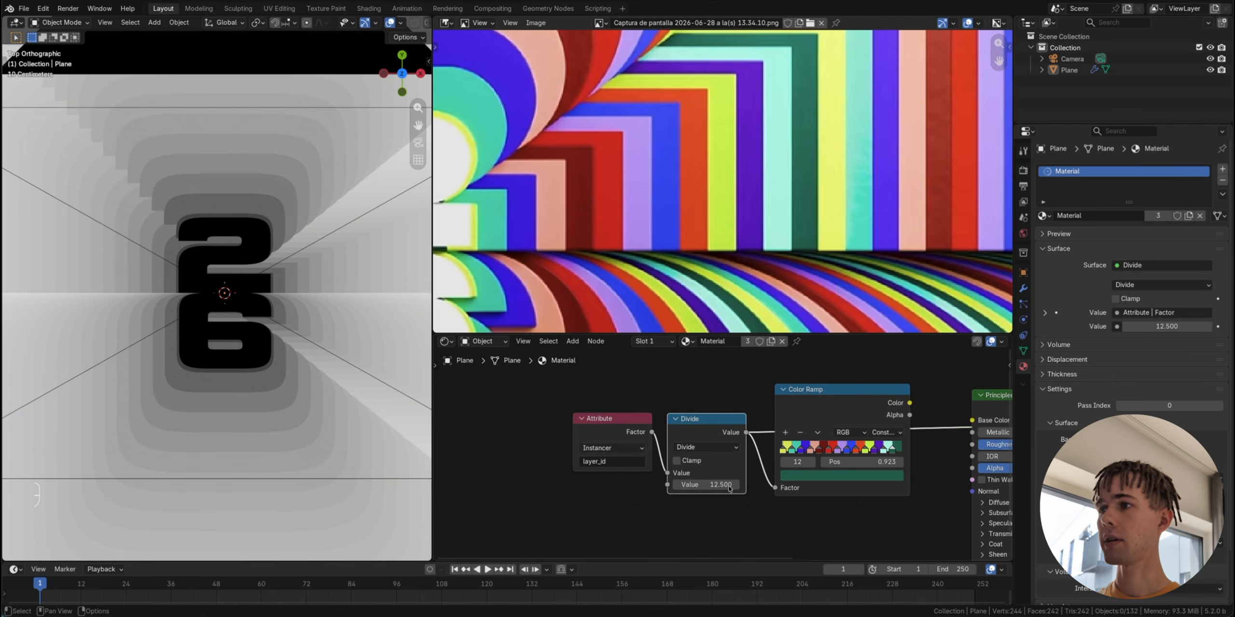
{"action": "left_click_drag", "start_coordinate": [728, 507], "coordinate": [603, 421]}
{"action": "left_click_drag", "start_coordinate": [718, 430], "coordinate": [614, 429]}
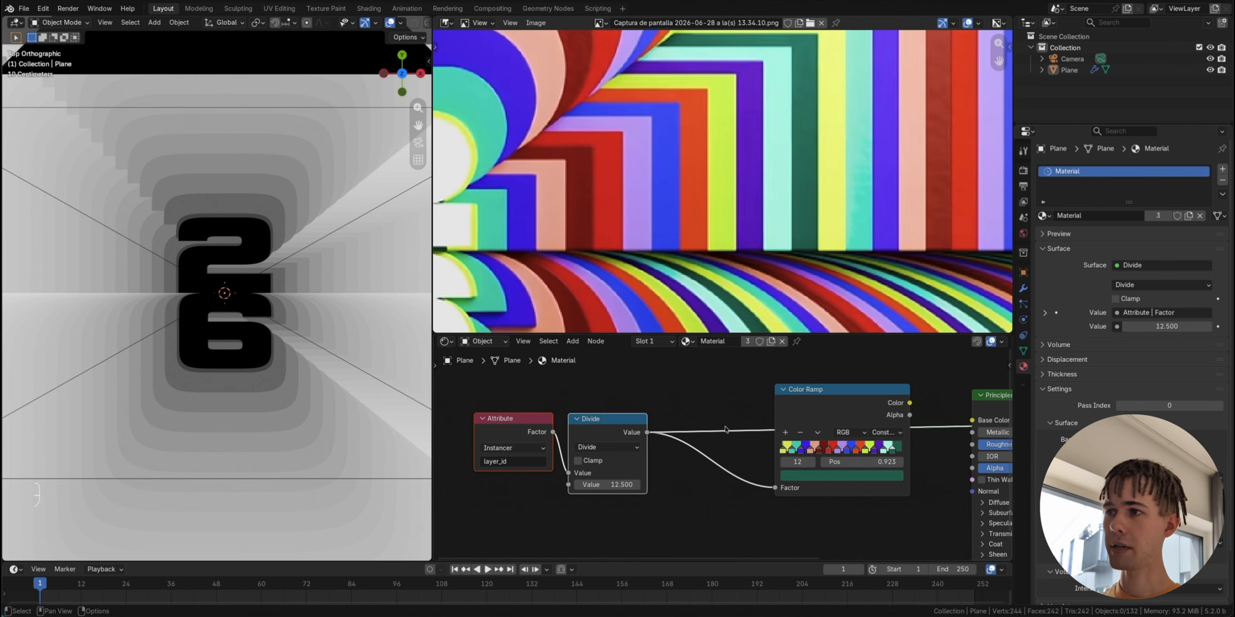
Step: Duplicate the Divide node onto the link after it, changing the copy to Truncated Modulo with a value of 1
{"action": "left_click", "coordinate": [602, 430]}
{"action": "key", "text": "shift+d"}
{"action": "left_click", "coordinate": [702, 429]}
{"action": "left_click", "coordinate": [707, 446]}
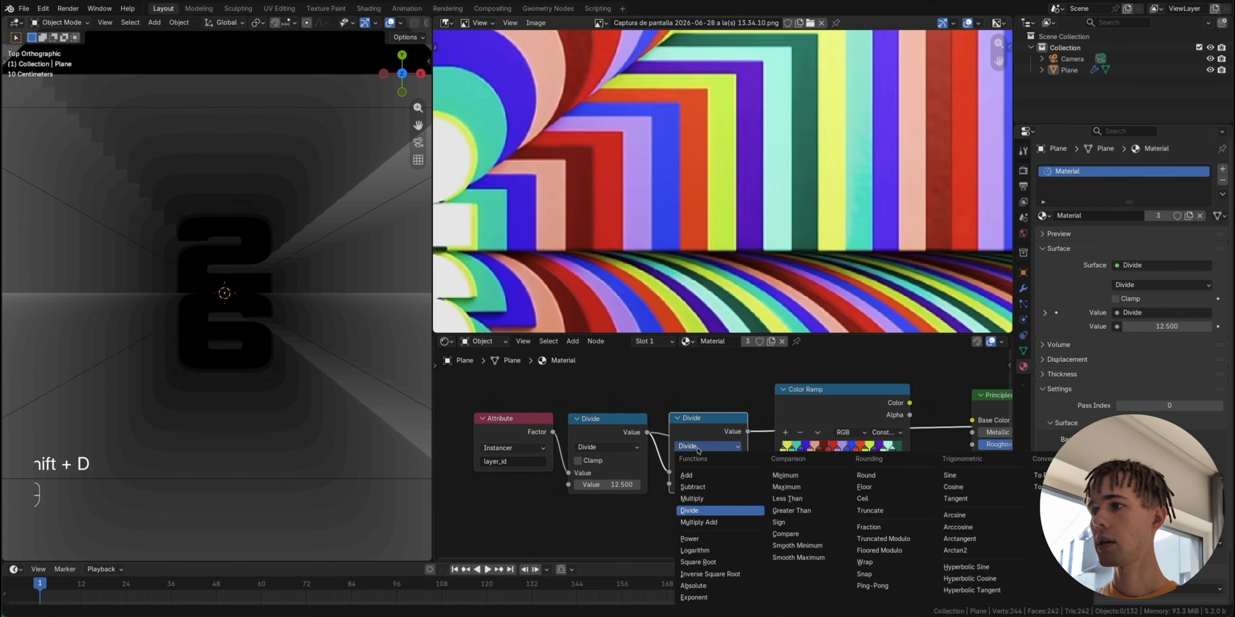
{"action": "left_click", "coordinate": [883, 538]}
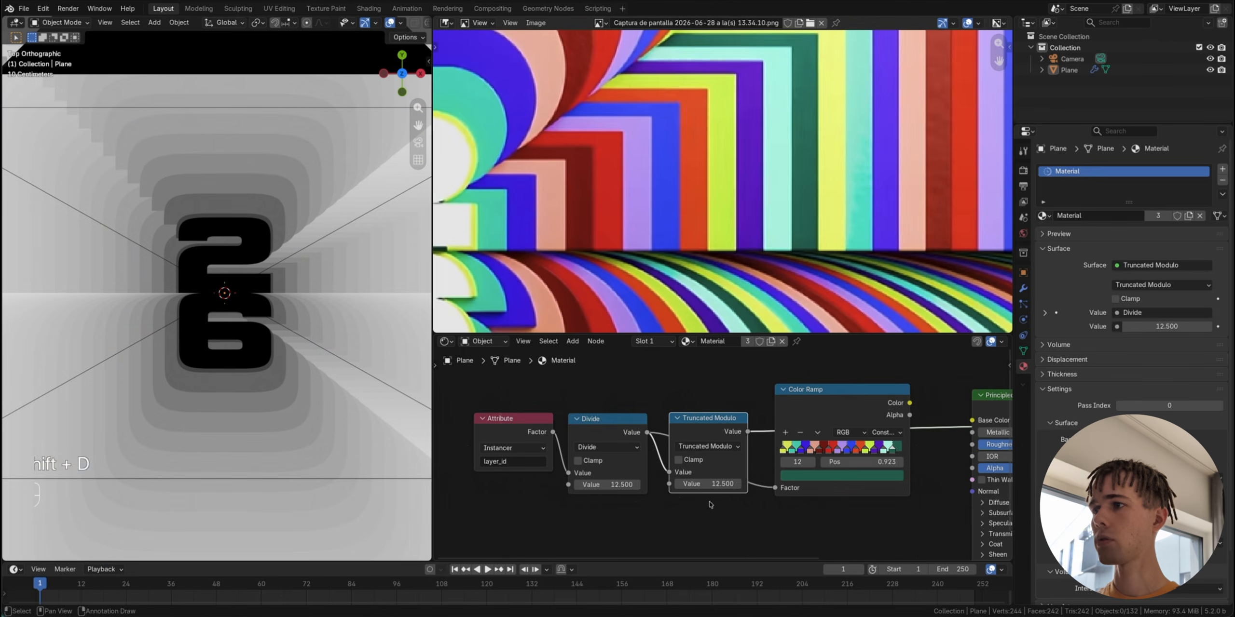
{"action": "left_click", "coordinate": [698, 485]}
{"action": "type", "text": "1"}
{"action": "key", "text": "Return"}
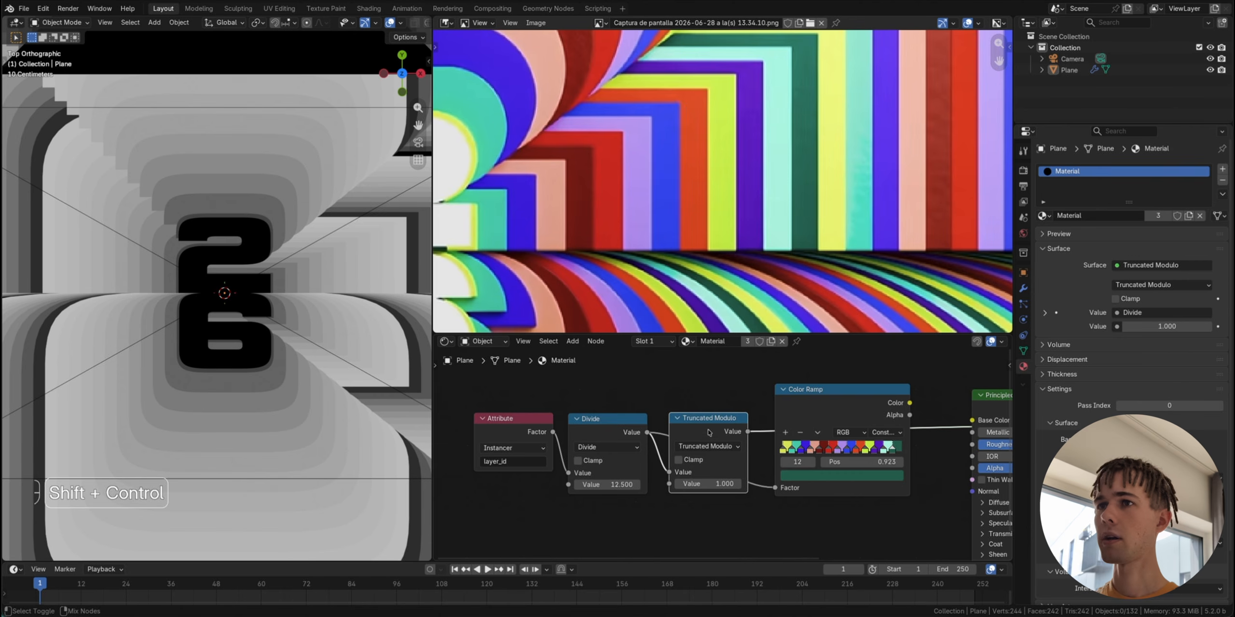
{"action": "scroll", "coordinate": [210, 333], "scroll_direction": "down", "scroll_amount": 3}
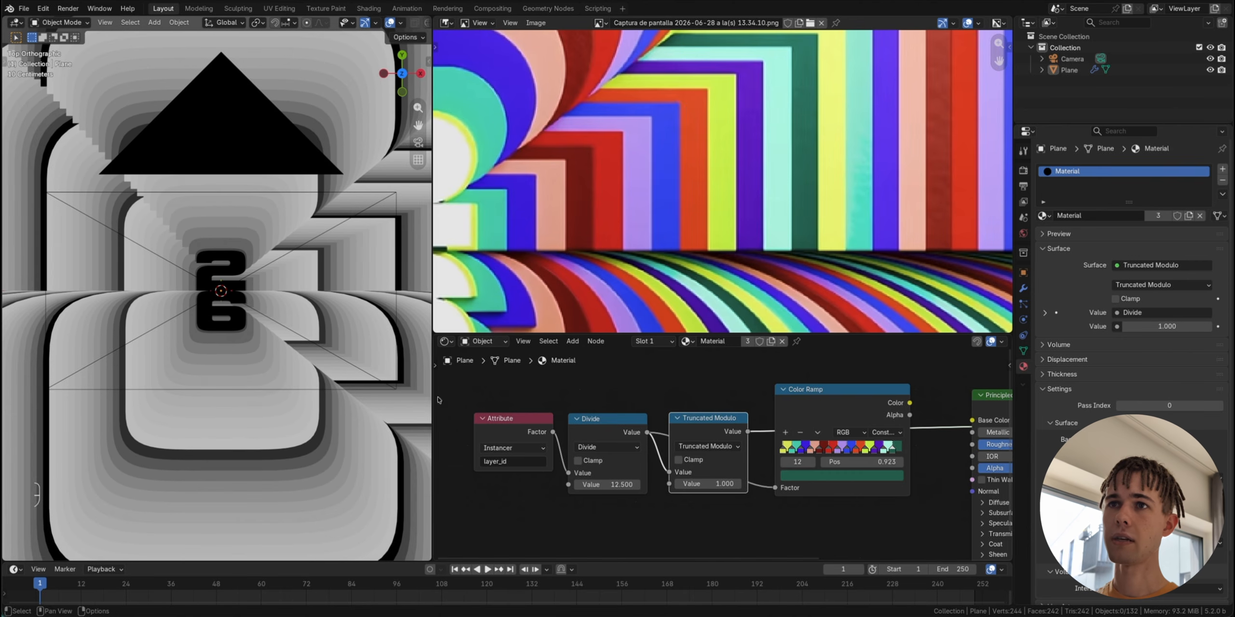
{"action": "scroll", "coordinate": [411, 396], "scroll_direction": "down", "scroll_amount": 2}
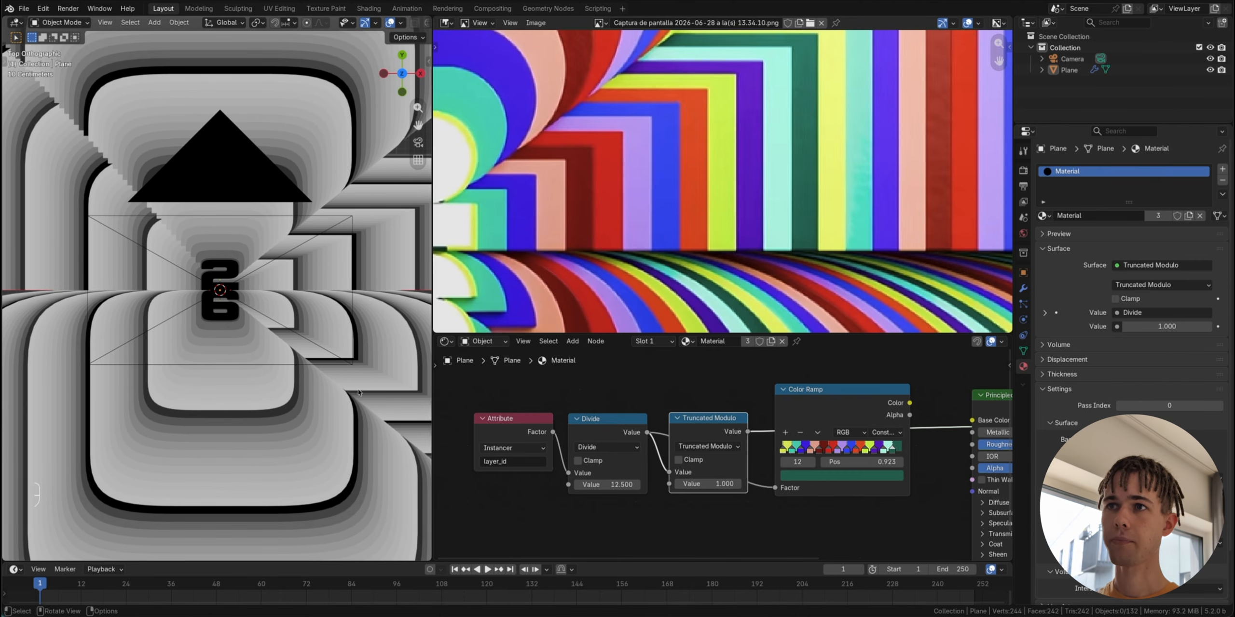
Step: Preview the Color Ramp on the layered numerals and connect the Truncated Modulo output to its Factor input
{"action": "scroll", "coordinate": [358, 393], "scroll_direction": "down", "scroll_amount": 1}
{"action": "left_click", "coordinate": [758, 433], "text": "ctrl+shift"}
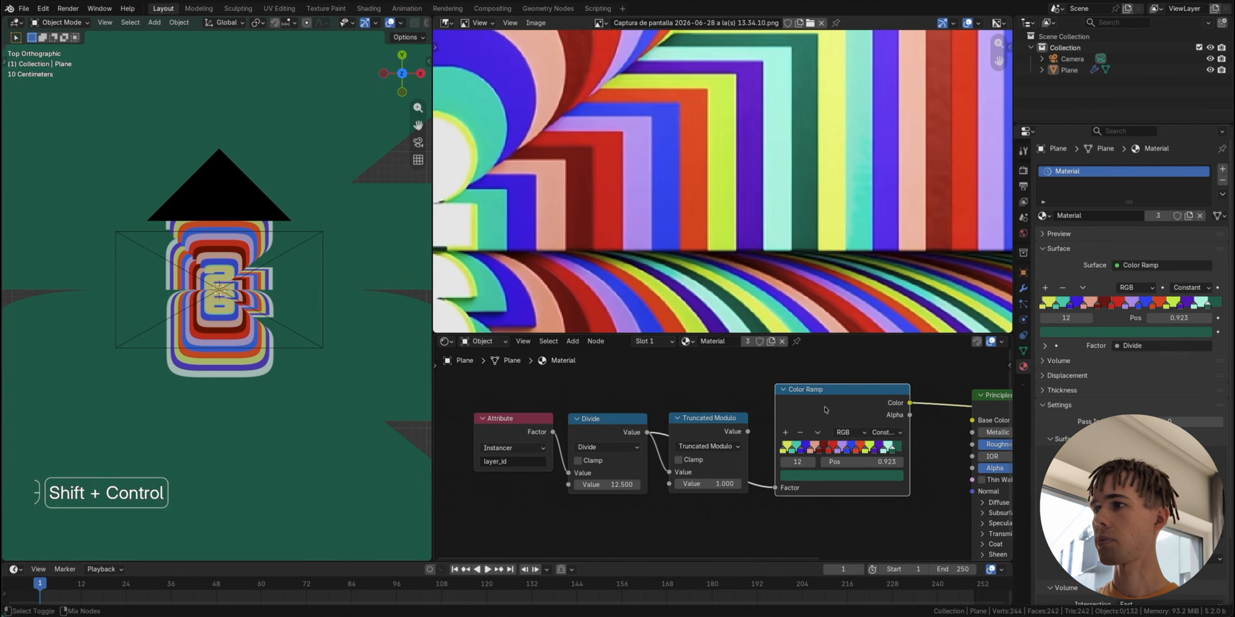
{"action": "left_click_drag", "start_coordinate": [748, 431], "coordinate": [774, 488]}
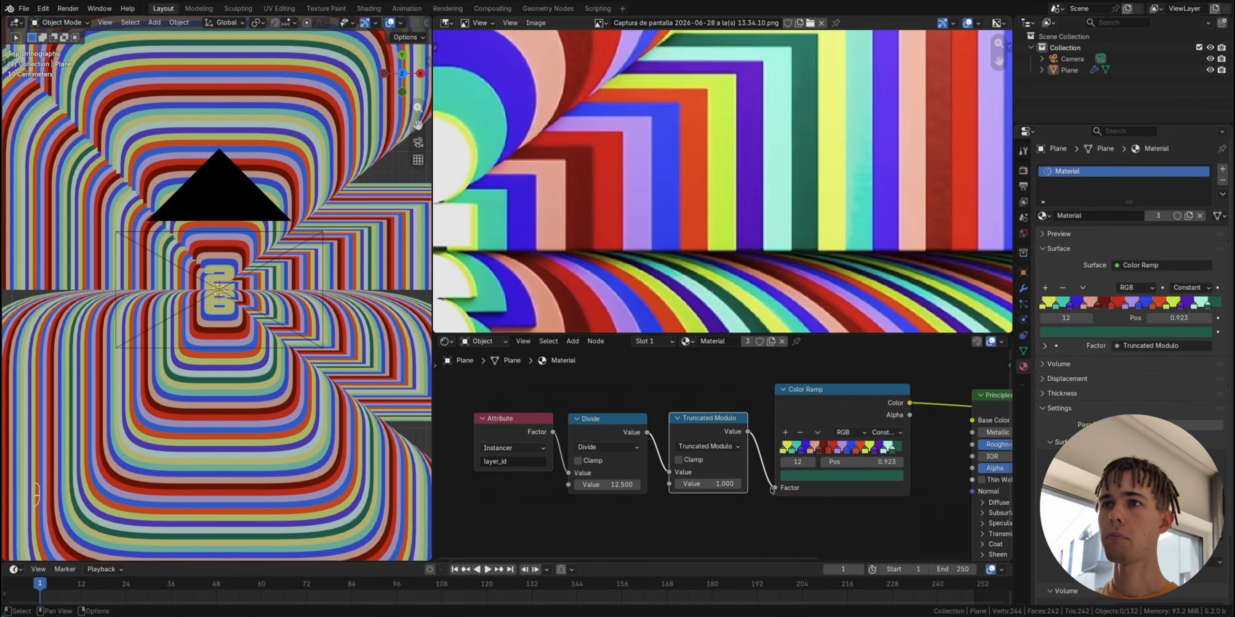
{"action": "scroll", "coordinate": [252, 329], "scroll_direction": "up", "scroll_amount": 5}
{"action": "scroll", "coordinate": [252, 329], "scroll_direction": "down", "scroll_amount": 3}
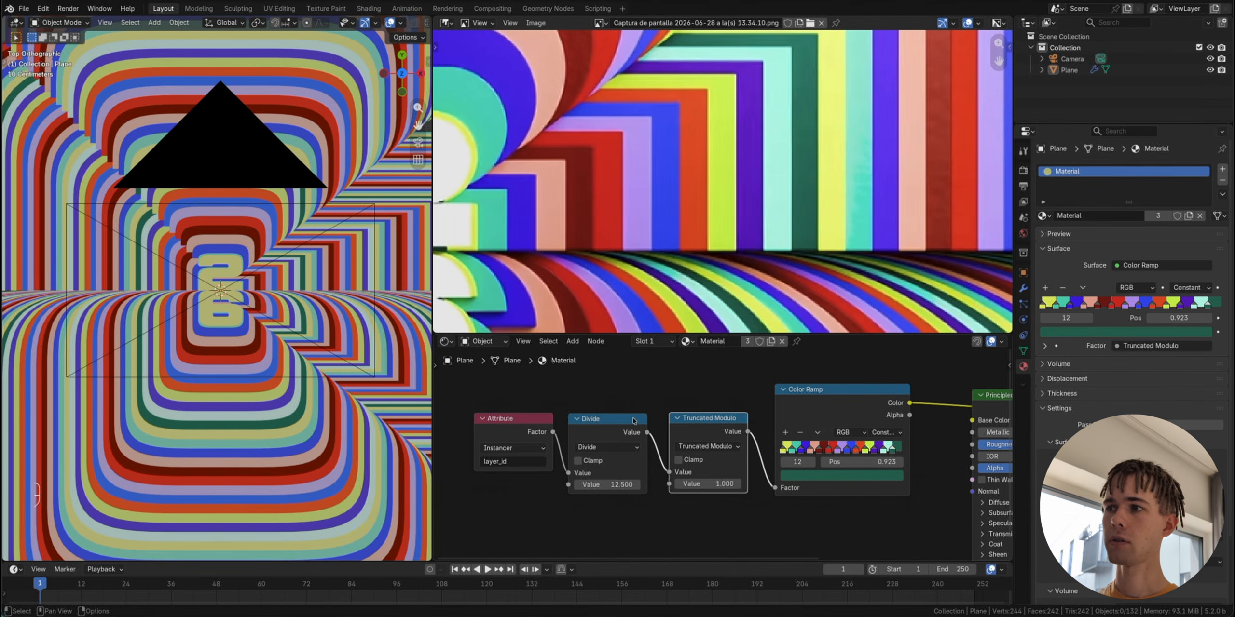
Step: Compare the stripe colors with the Truncated Modulo node muted and unmuted
{"action": "left_click", "coordinate": [708, 434], "text": "ctrl+shift"}
{"action": "left_click", "coordinate": [708, 434], "text": "ctrl+shift"}
{"action": "left_click", "coordinate": [708, 434], "text": "ctrl+shift"}
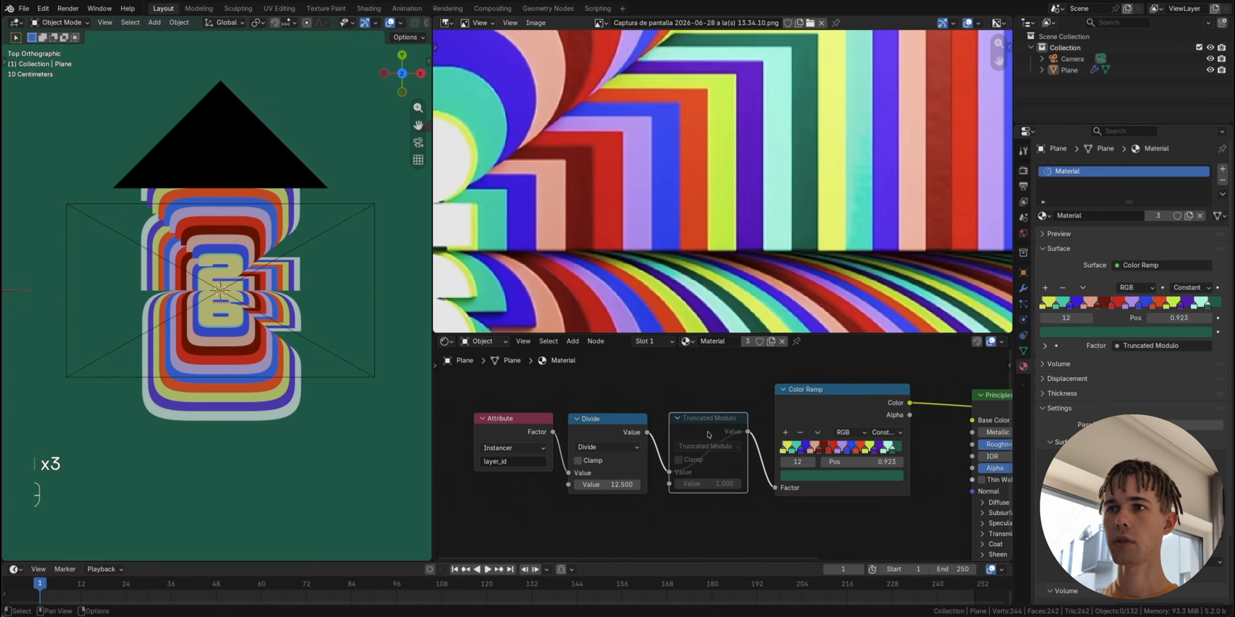
{"action": "left_click", "coordinate": [708, 434], "text": "ctrl+shift"}
Step: Connect the Color Ramp's Color to the Principled BSDF's Base Color and output the shader on the layered numerals
{"action": "middle_click_drag", "start_coordinate": [685, 441], "coordinate": [530, 444]}
{"action": "left_click_drag", "start_coordinate": [751, 405], "coordinate": [815, 423]}
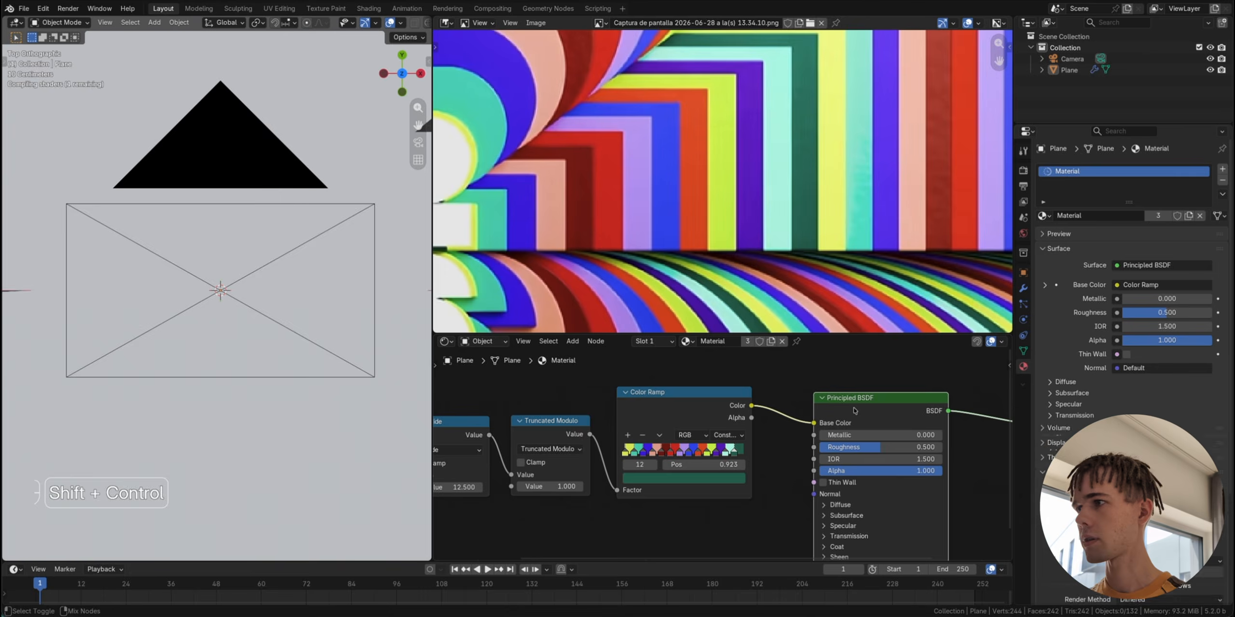
{"action": "middle_click_drag", "start_coordinate": [250, 304], "coordinate": [269, 339]}
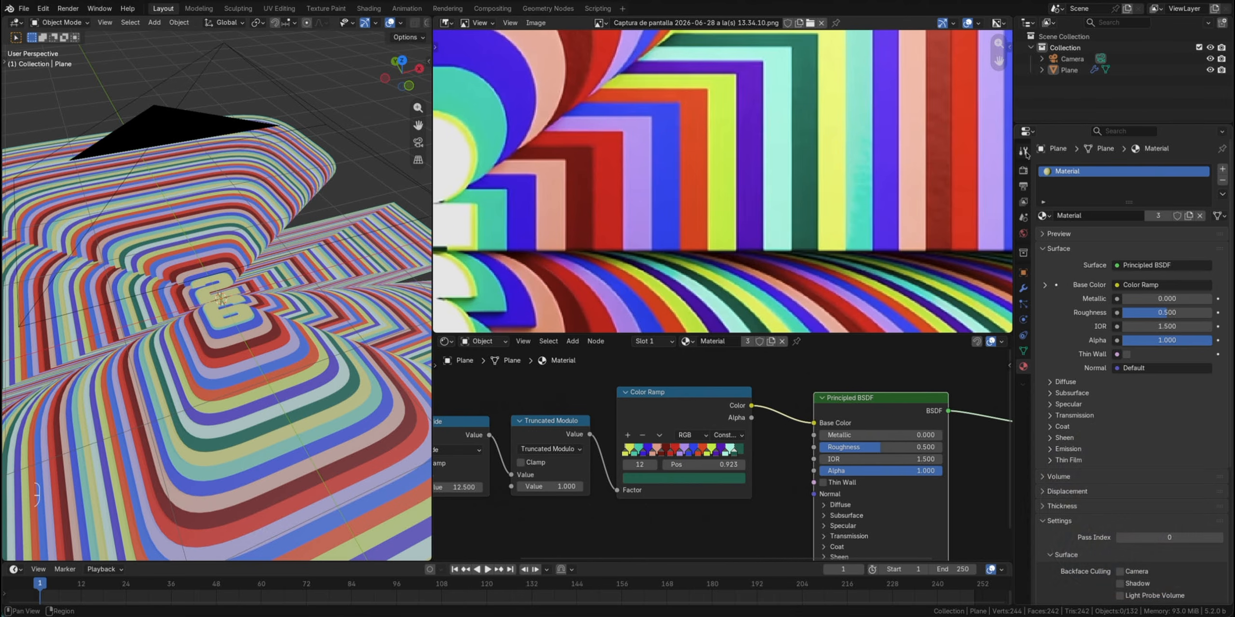
Step: Set the color management view transform to Khronos PBR Neutral in the render settings
{"action": "left_click", "coordinate": [1023, 170]}
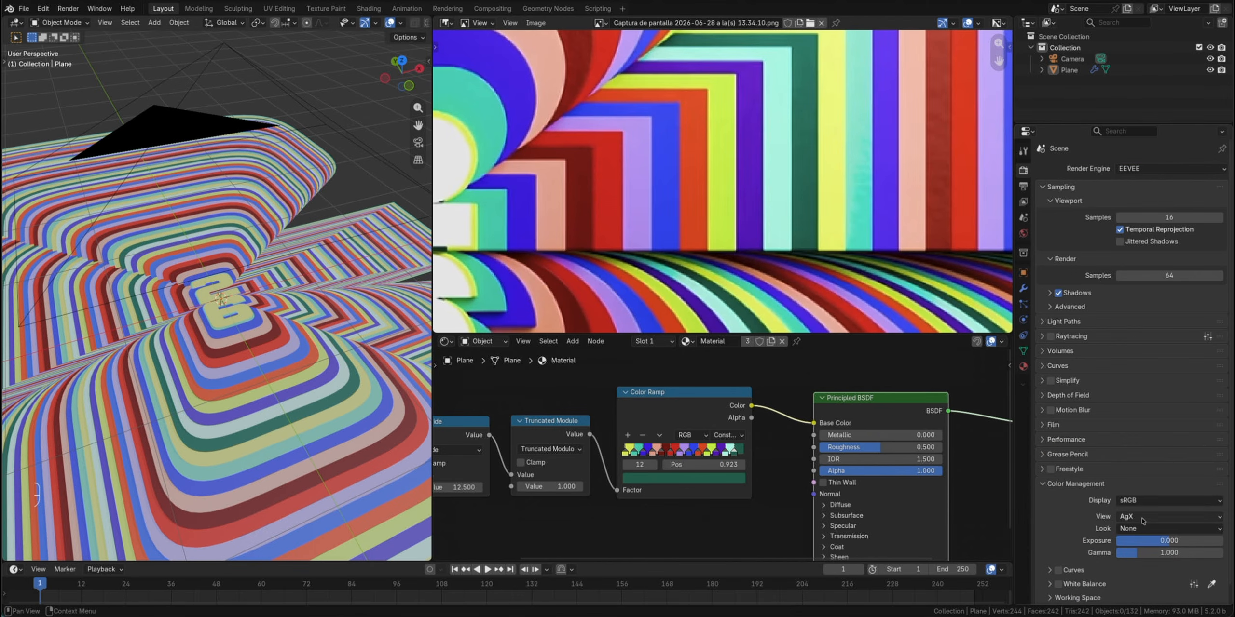
{"action": "left_click", "coordinate": [1142, 517]}
{"action": "left_click", "coordinate": [1155, 444]}
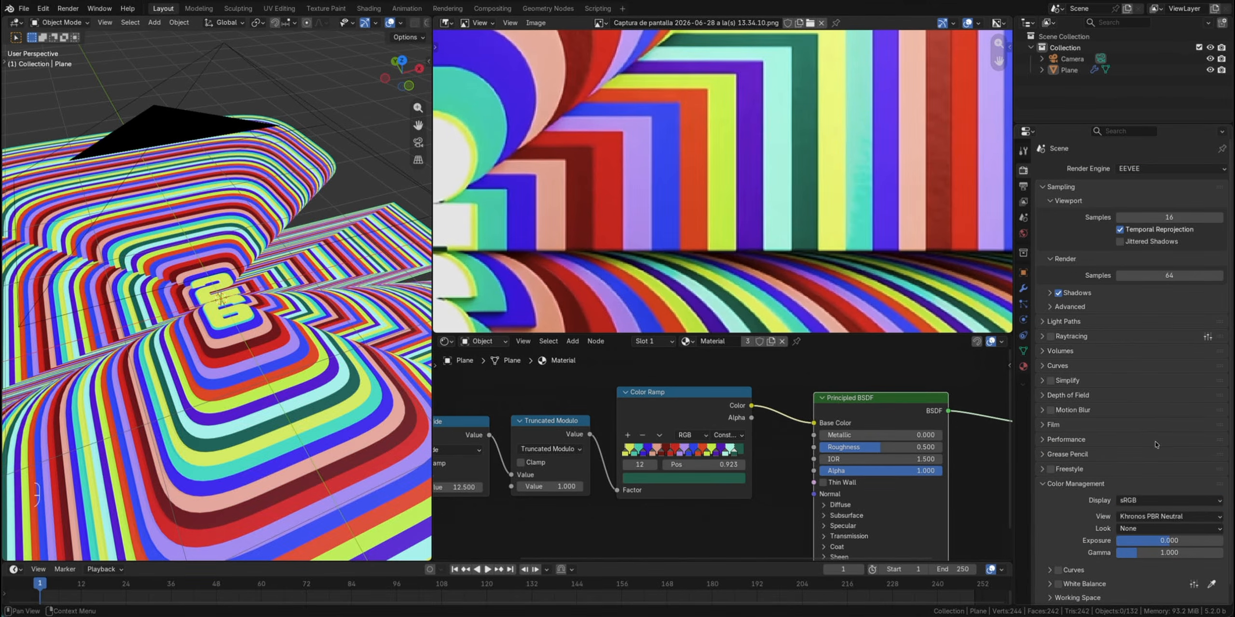
Step: Raise the Principled BSDF's roughness to about 0.802
{"action": "middle_click_drag", "start_coordinate": [386, 271], "coordinate": [299, 282]}
{"action": "mouse_move", "coordinate": [880, 447]}
{"action": "left_mouse_down"}
{"action": "mouse_move", "coordinate": [899, 448]}
{"action": "mouse_move", "coordinate": [868, 447]}
{"action": "mouse_move", "coordinate": [930, 447]}
{"action": "mouse_move", "coordinate": [917, 447]}
{"action": "left_mouse_up"}
{"action": "scroll", "coordinate": [309, 379], "scroll_direction": "left", "scroll_amount": 10}
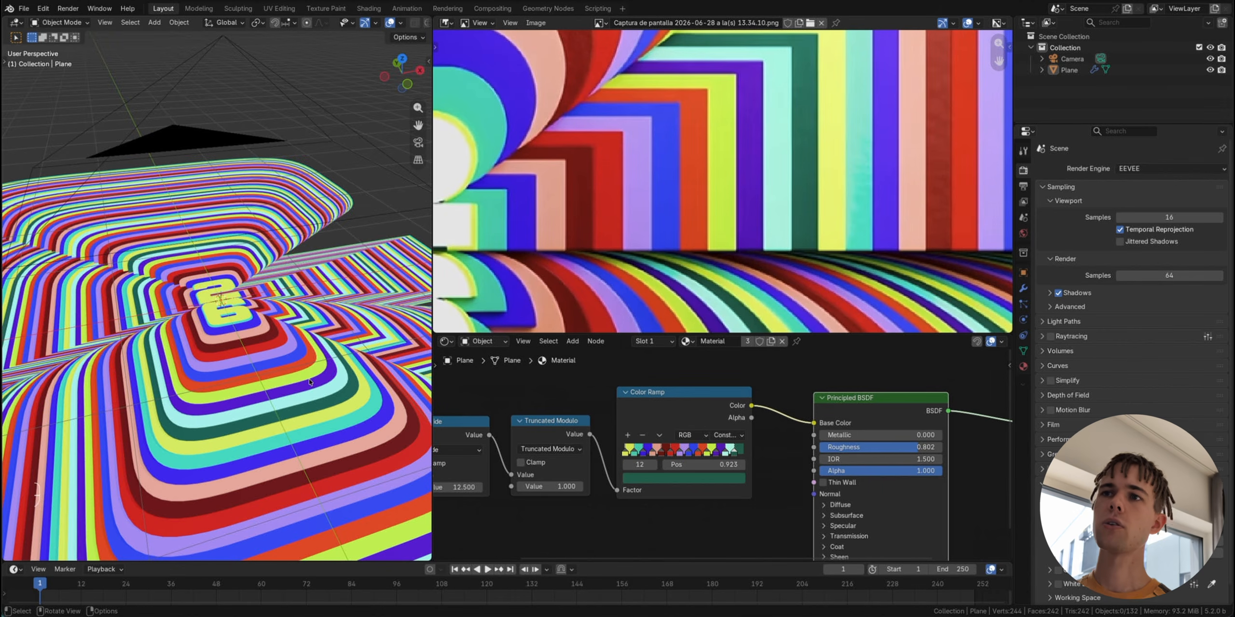
Step: Enlarge the node editor and insert a Mix color node on the link between the Color Ramp and the Principled BSDF
{"action": "scroll", "coordinate": [309, 381], "scroll_direction": "up", "scroll_amount": 8}
{"action": "scroll", "coordinate": [309, 382], "scroll_direction": "up", "scroll_amount": 4}
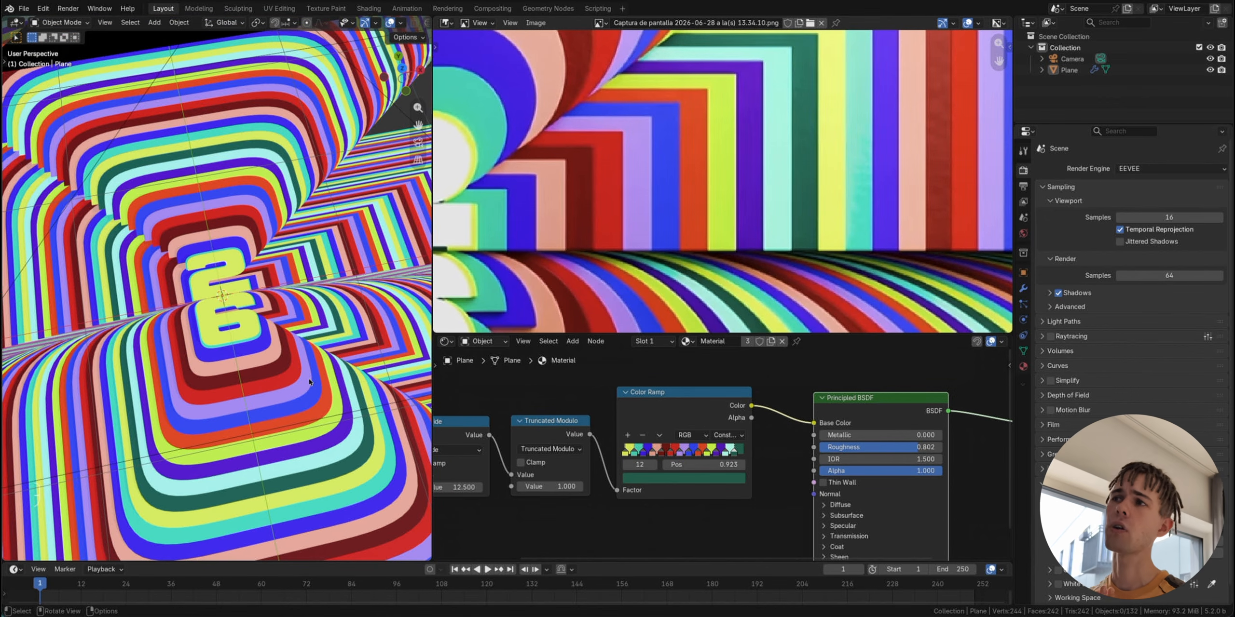
{"action": "scroll", "coordinate": [659, 196], "scroll_direction": "left", "scroll_amount": 10}
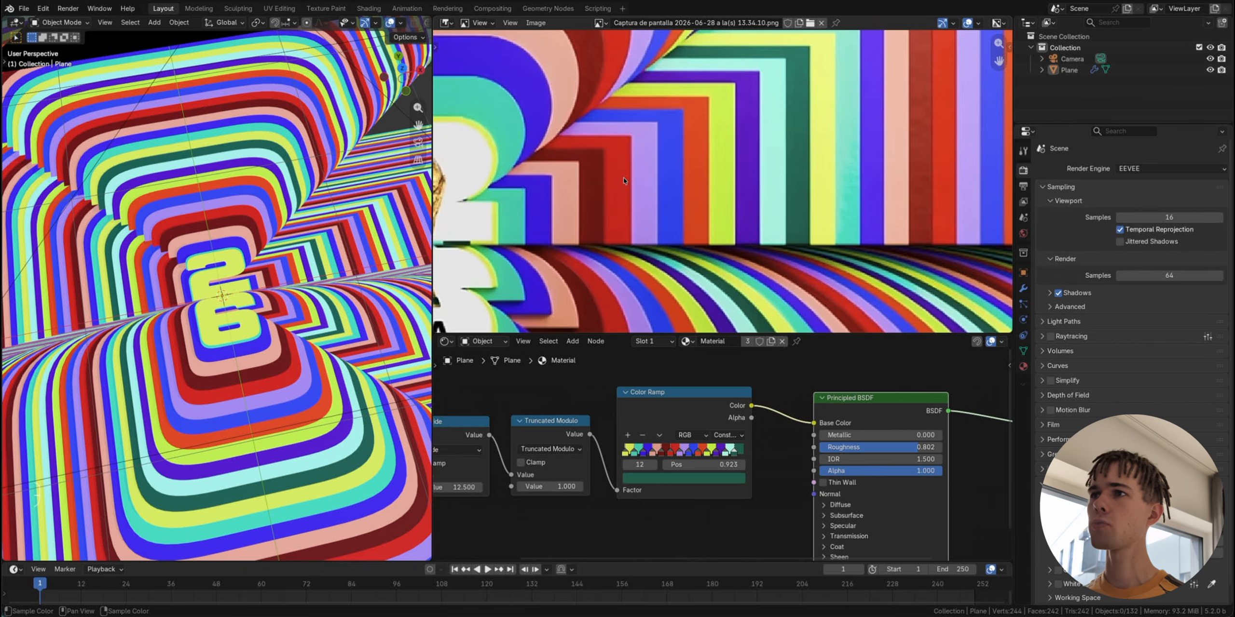
{"action": "scroll", "coordinate": [658, 195], "scroll_direction": "down", "scroll_amount": 5}
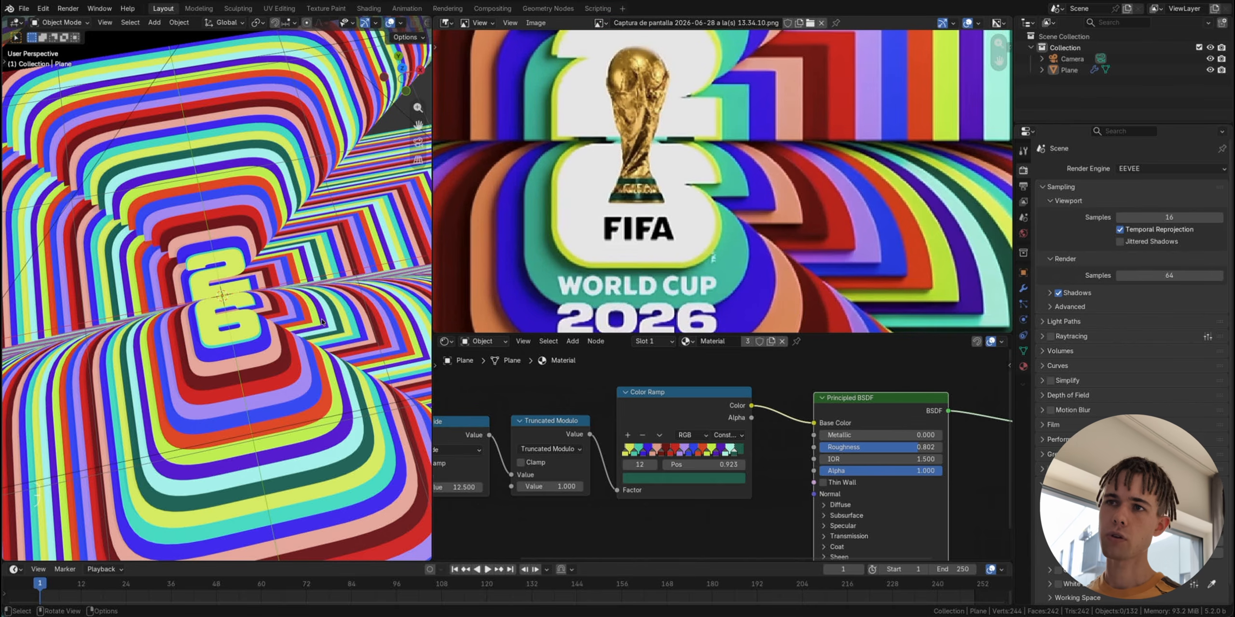
{"action": "scroll", "coordinate": [405, 282], "scroll_direction": "up", "scroll_amount": 8}
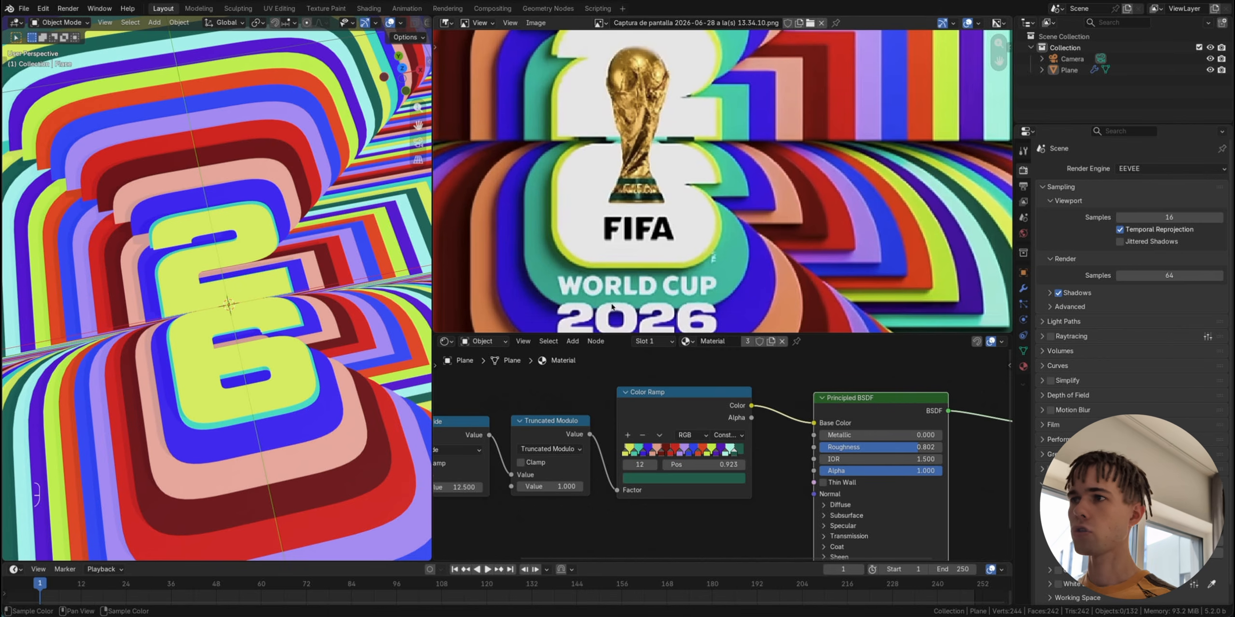
{"action": "left_click_drag", "start_coordinate": [685, 333], "coordinate": [685, 224]}
{"action": "middle_click_drag", "start_coordinate": [681, 374], "coordinate": [794, 385]}
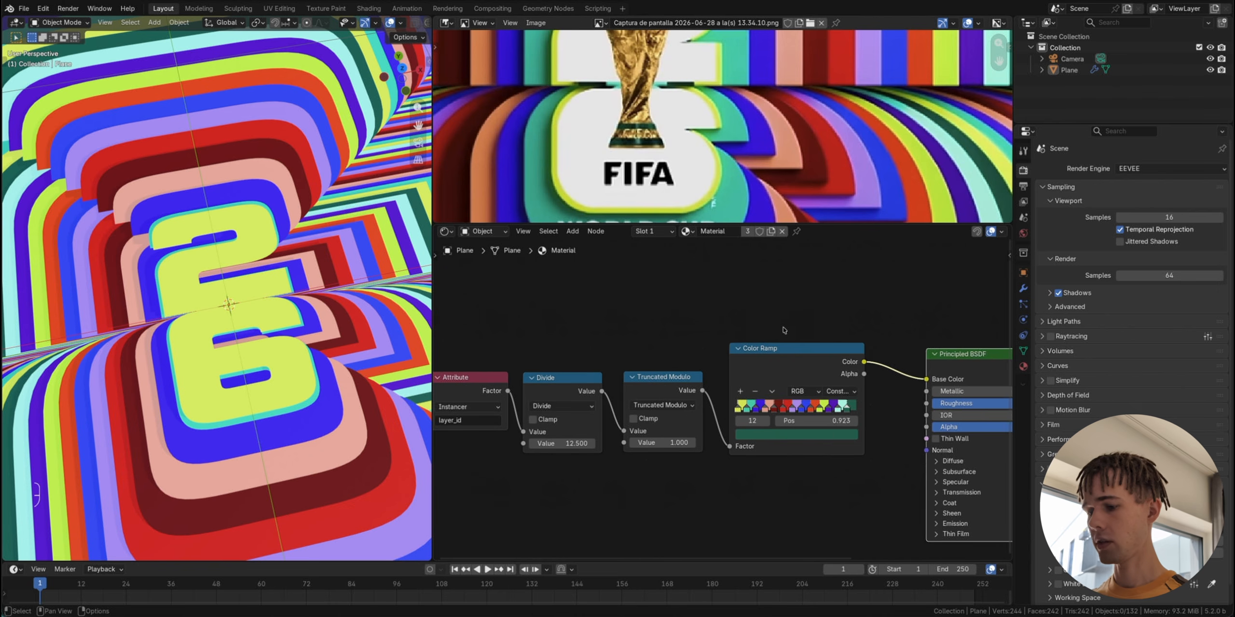
{"action": "key", "text": "shift+a"}
{"action": "type", "text": "MIX"}
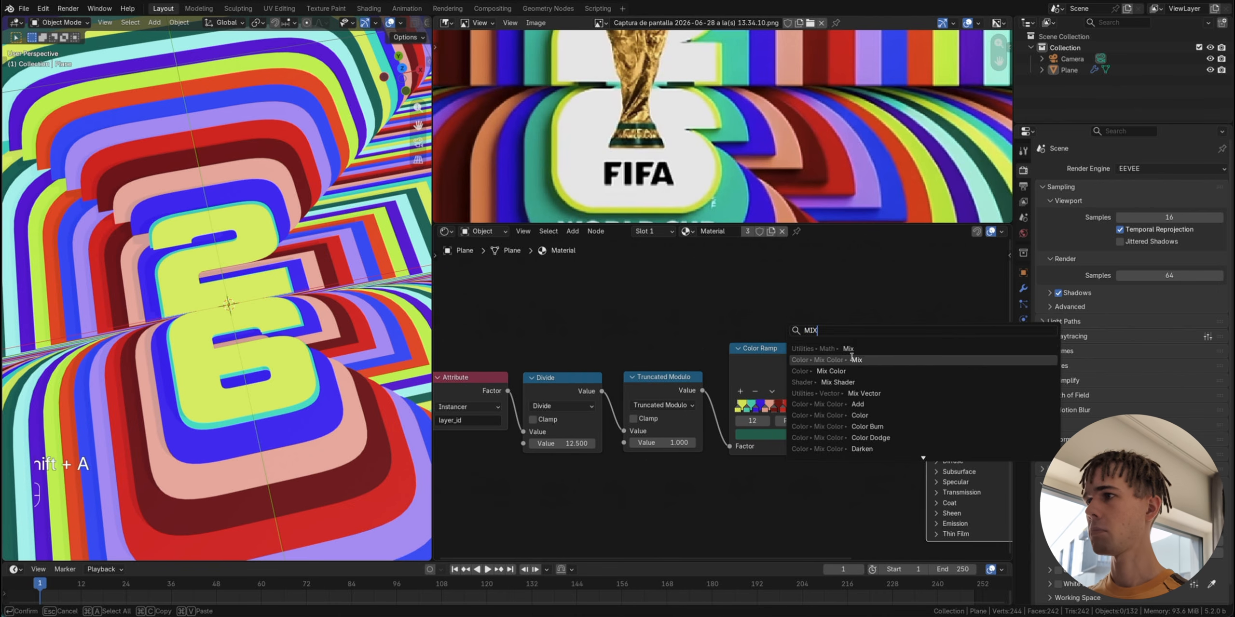
{"action": "left_click", "coordinate": [856, 359]}
{"action": "left_click", "coordinate": [926, 432]}
{"action": "left_click_drag", "start_coordinate": [926, 433], "coordinate": [902, 430]}
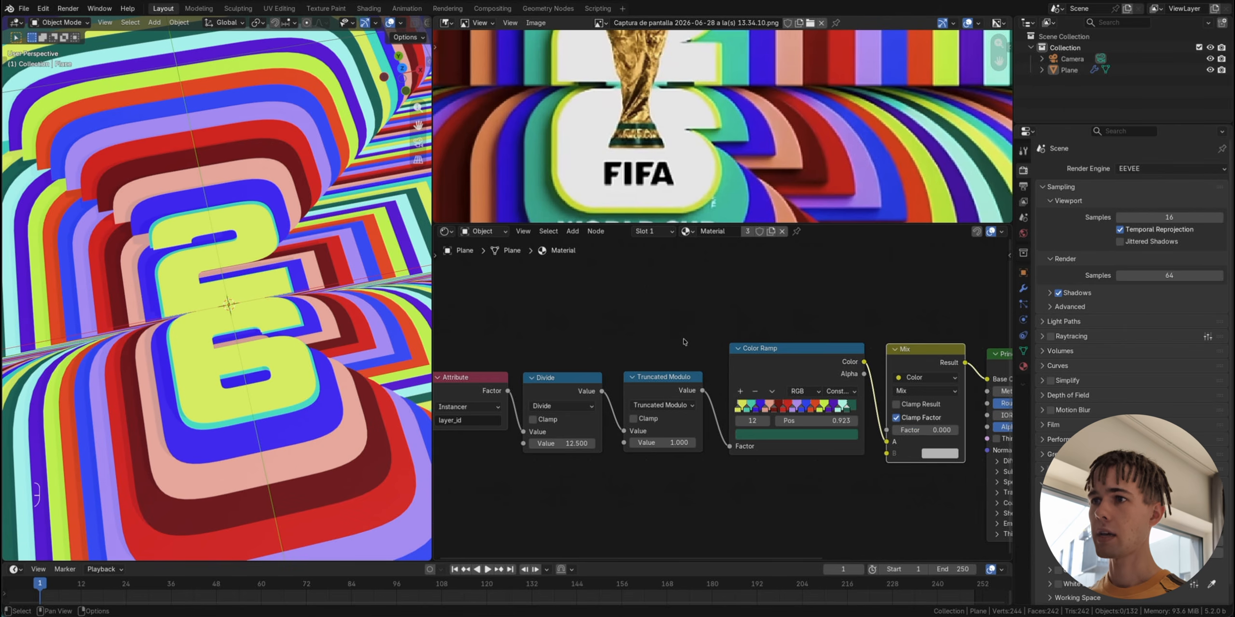
{"action": "middle_click_drag", "start_coordinate": [666, 334], "coordinate": [684, 341]}
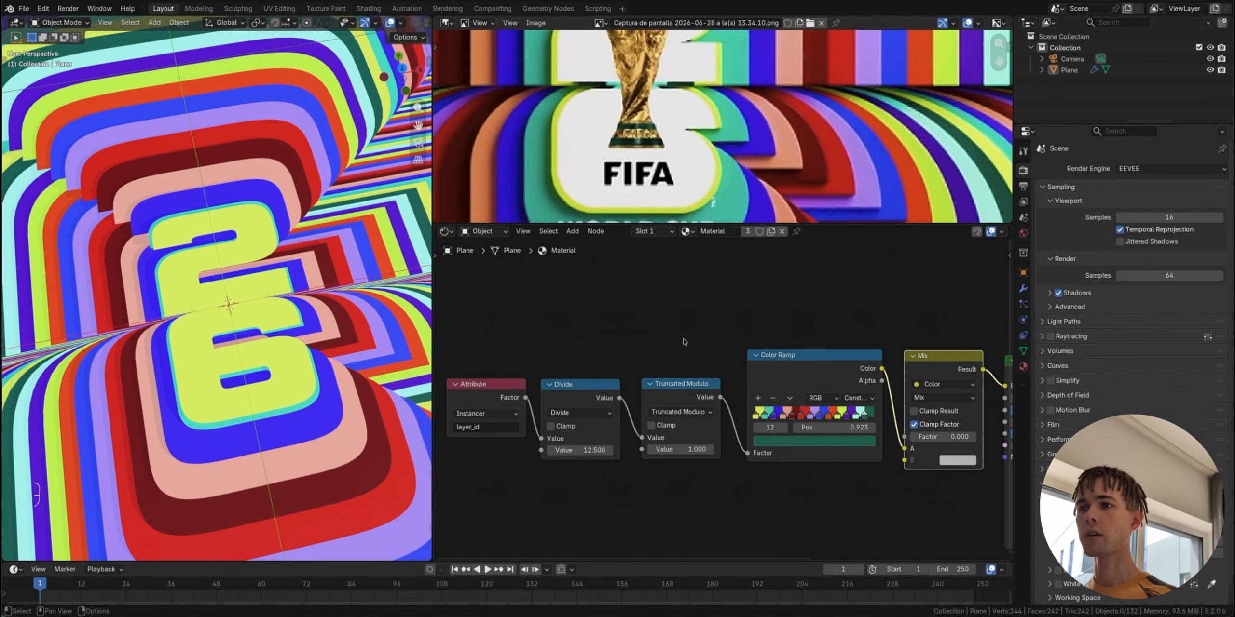
Step: Duplicate the Divide node above the original and change the copy's operation to Compare
{"action": "key", "text": "shift+d"}
{"action": "left_click", "coordinate": [569, 293]}
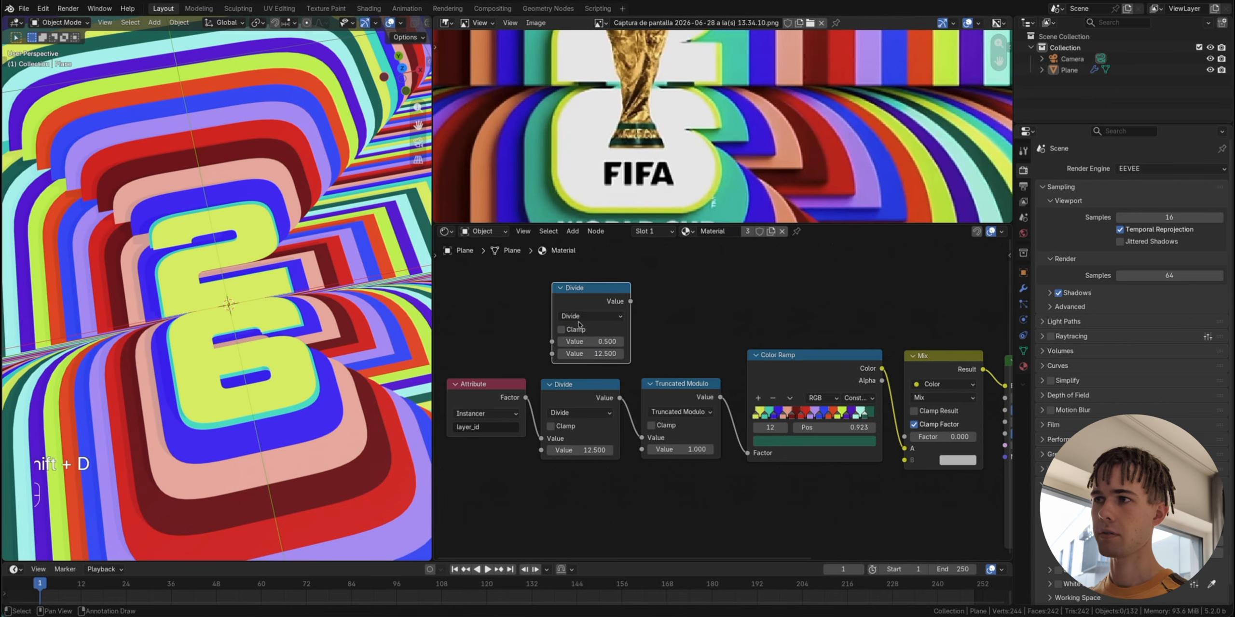
{"action": "left_click", "coordinate": [591, 316]}
{"action": "left_click", "coordinate": [667, 404]}
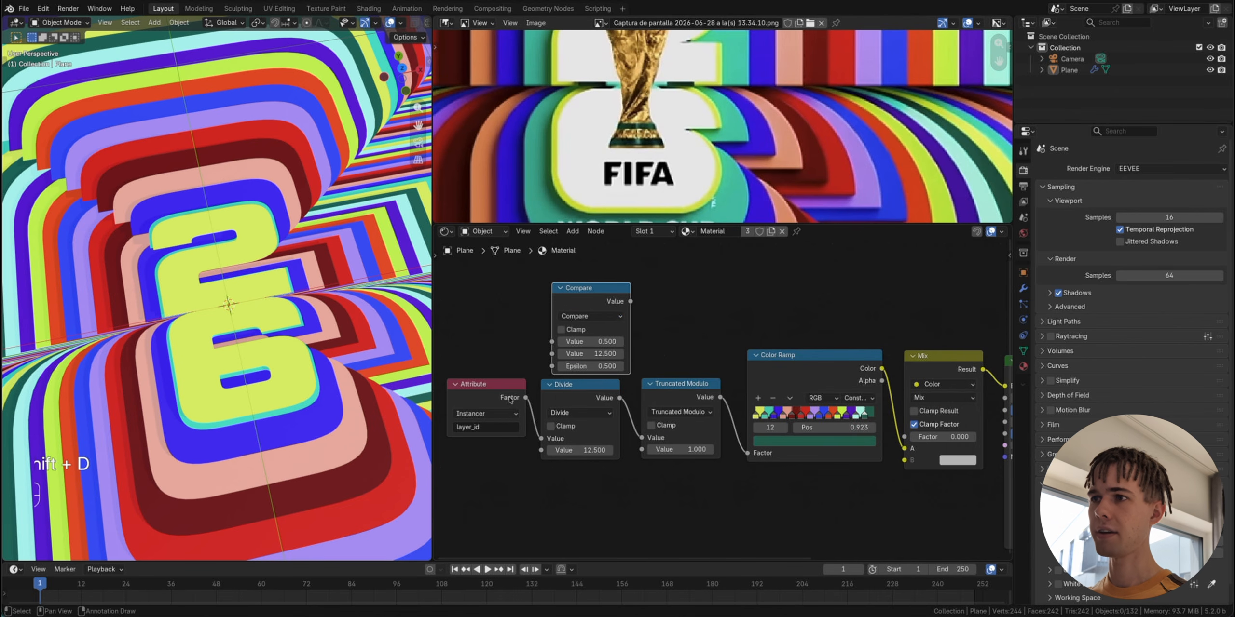
Step: Compare the Attribute's Factor with a value of 0 and feed the result into the Mix node's Factor
{"action": "left_click_drag", "start_coordinate": [525, 398], "coordinate": [552, 341]}
{"action": "left_click", "coordinate": [586, 355]}
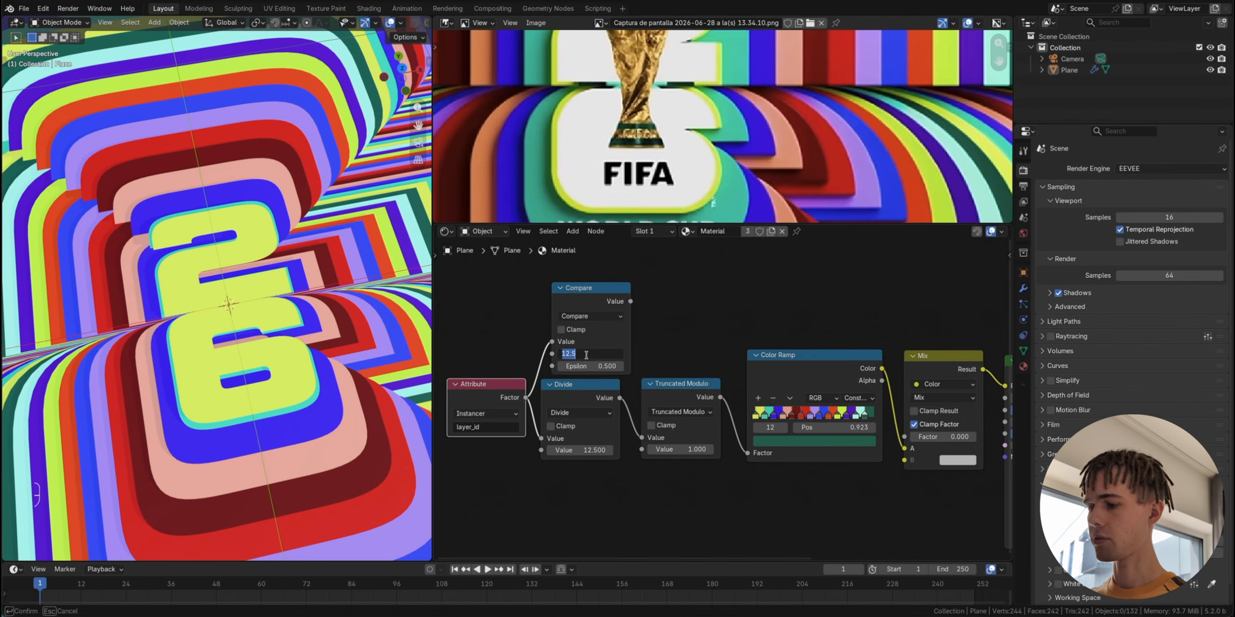
{"action": "type", "text": "0"}
{"action": "key", "text": "Return"}
{"action": "left_click_drag", "start_coordinate": [630, 301], "coordinate": [904, 437]}
{"action": "left_click_drag", "start_coordinate": [940, 356], "coordinate": [938, 261]}
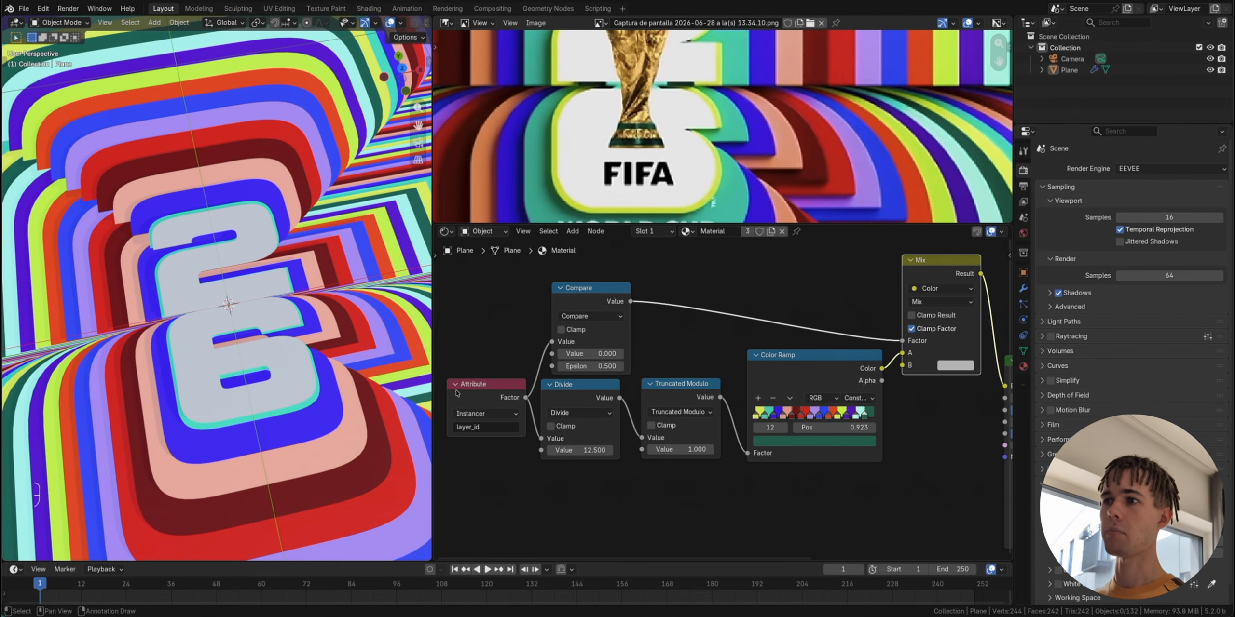
{"action": "scroll", "coordinate": [687, 395], "scroll_direction": "left", "scroll_amount": 1}
{"action": "scroll", "coordinate": [687, 395], "scroll_direction": "left", "scroll_amount": 5}
{"action": "left_click", "coordinate": [686, 394]}
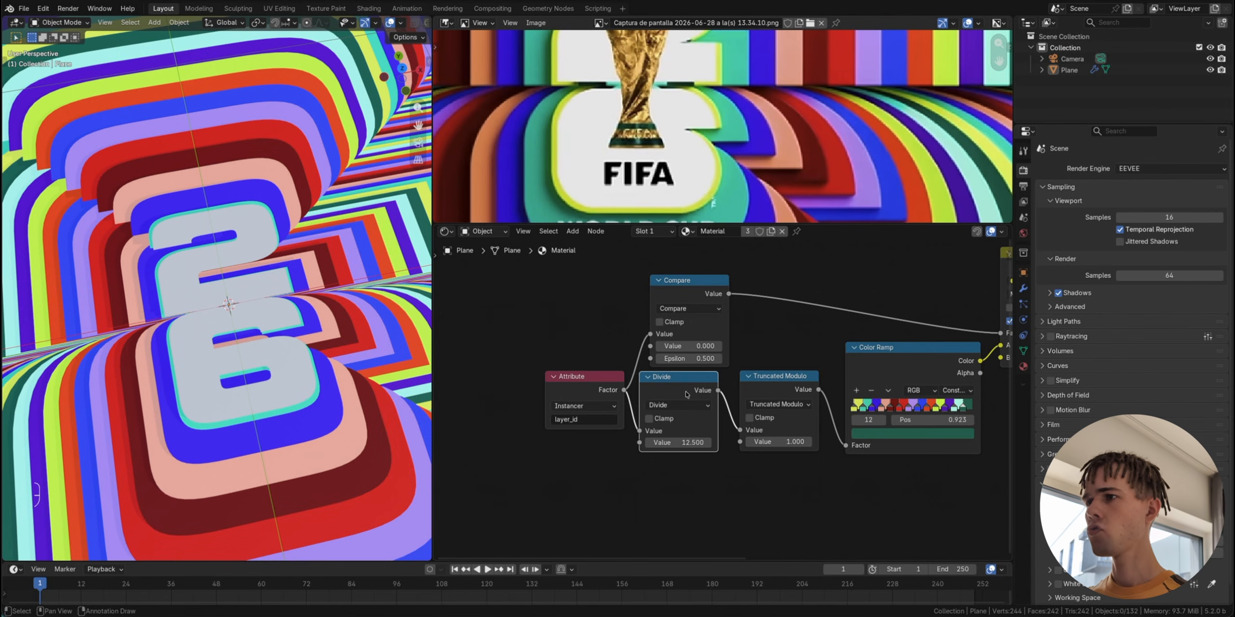
{"action": "key", "text": "shift+d"}
{"action": "left_click", "coordinate": [680, 409]}
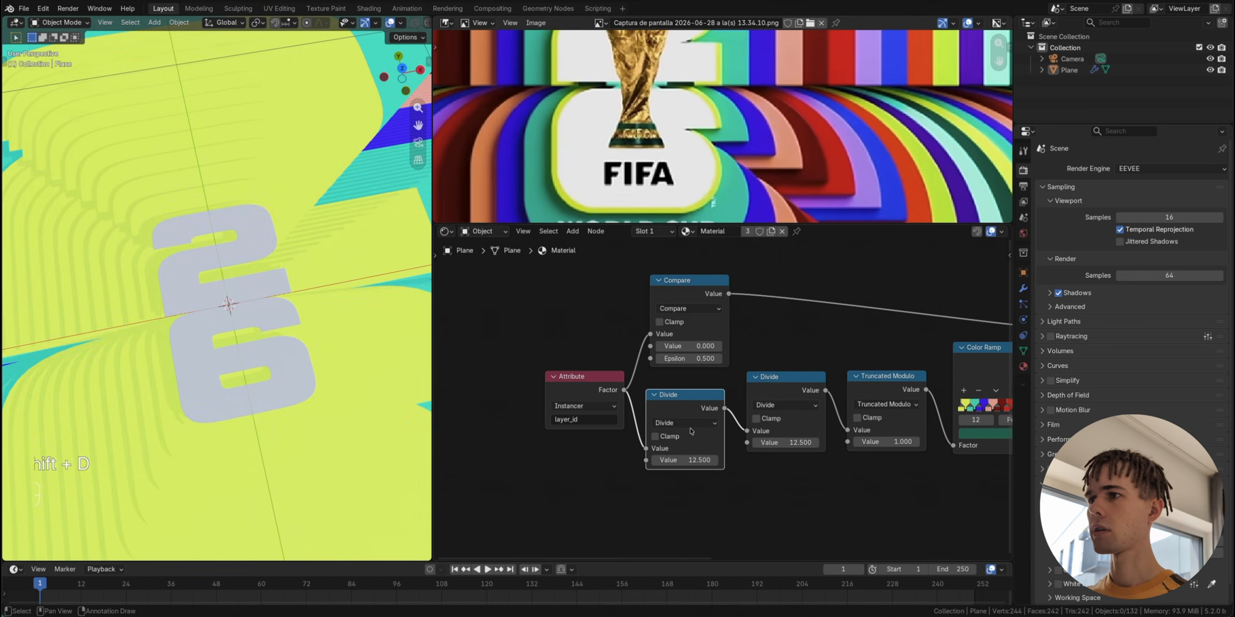
{"action": "key", "text": "super+x"}
Step: Raise the Divide node's divisor to 12.82 so the stripe colors shift across the layers
{"action": "left_click_drag", "start_coordinate": [785, 442], "coordinate": [790, 443], "text": "shift"}
{"action": "left_click", "coordinate": [775, 388]}
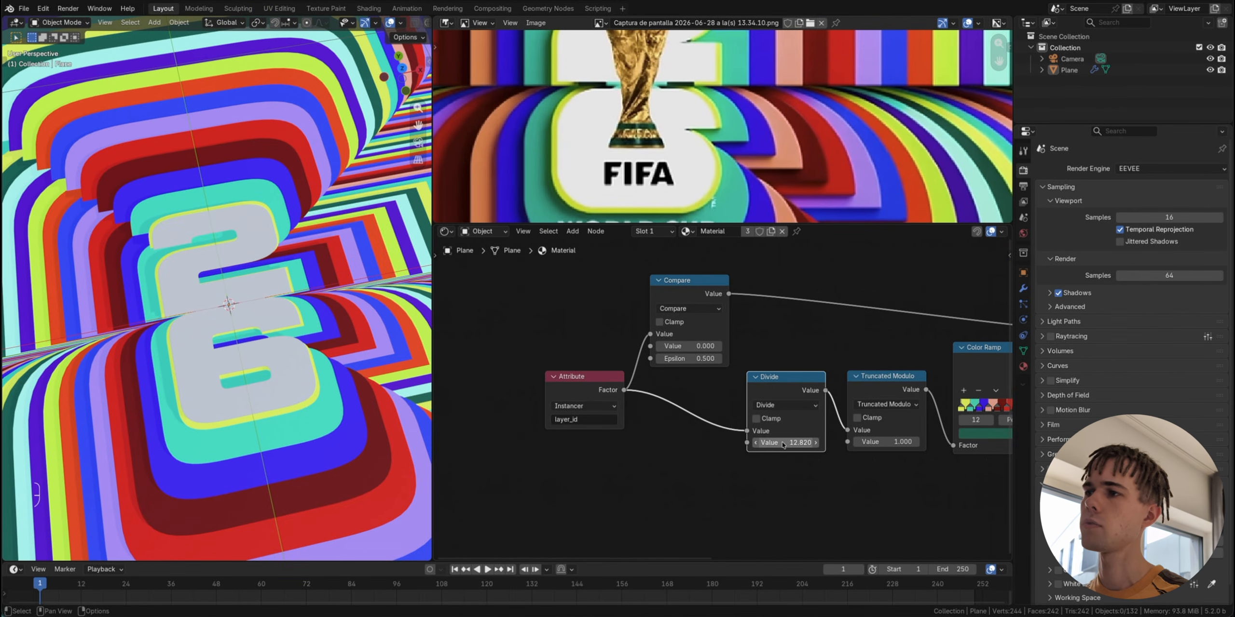
{"action": "scroll", "coordinate": [334, 367], "scroll_direction": "down", "scroll_amount": 5}
{"action": "scroll", "coordinate": [334, 367], "scroll_direction": "down", "scroll_amount": 4}
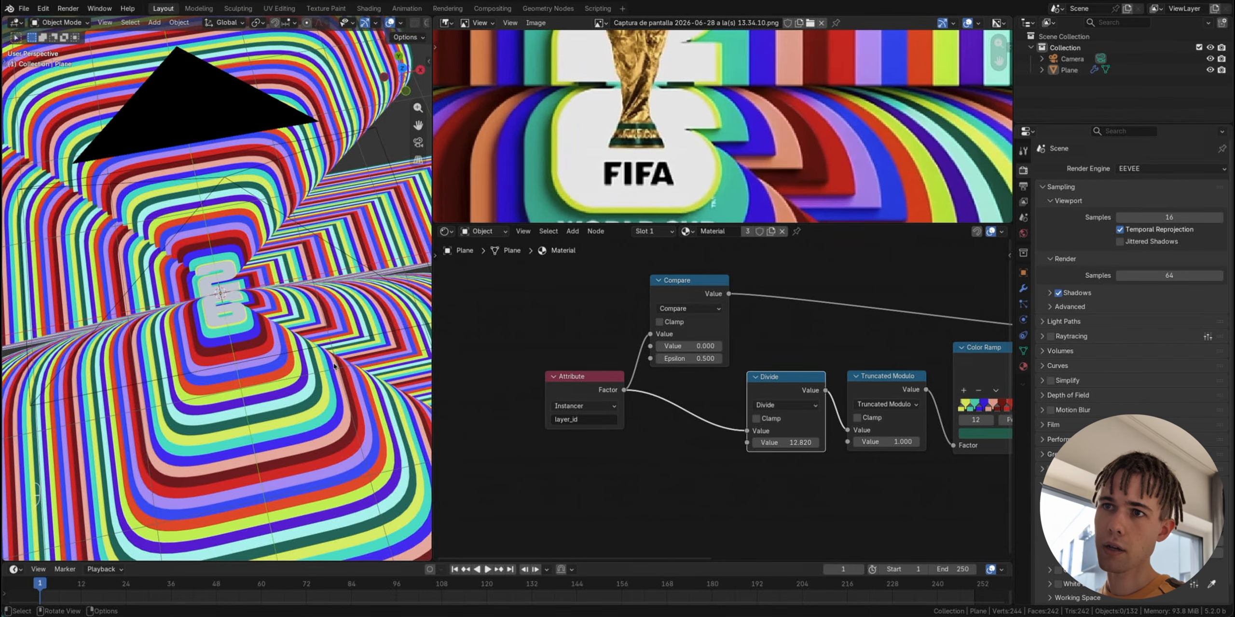
{"action": "scroll", "coordinate": [333, 367], "scroll_direction": "down", "scroll_amount": 3}
Step: Toggle muting on the Truncated Modulo node and inspect its effect on the stripes around the numerals
{"action": "left_click", "coordinate": [887, 390]}
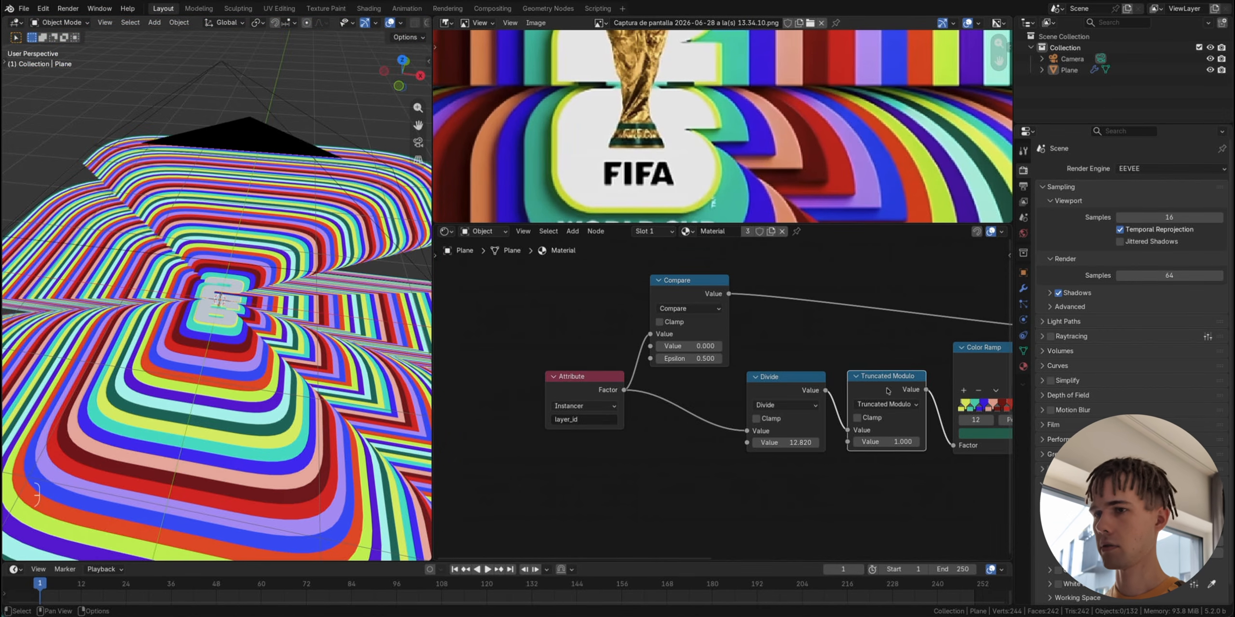
{"action": "key", "text": "m"}
{"action": "key", "text": "m"}
{"action": "key", "text": "m"}
{"action": "key", "text": "m"}
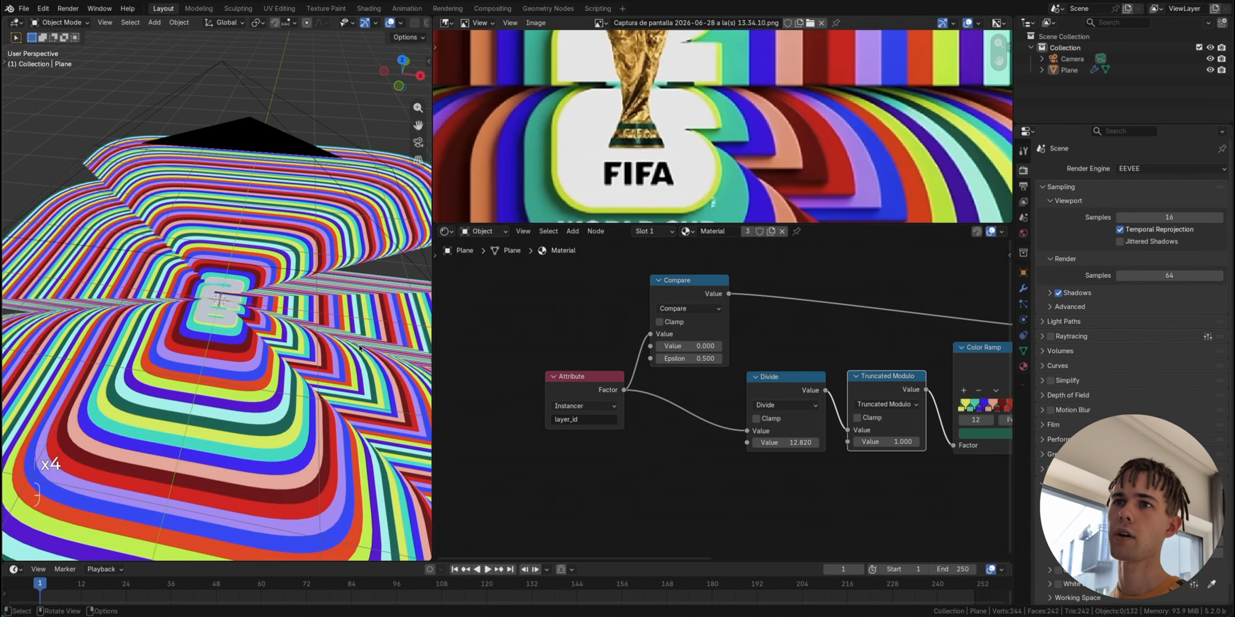
{"action": "scroll", "coordinate": [356, 347], "scroll_direction": "up", "scroll_amount": 1}
{"action": "scroll", "coordinate": [357, 347], "scroll_direction": "up", "scroll_amount": 4}
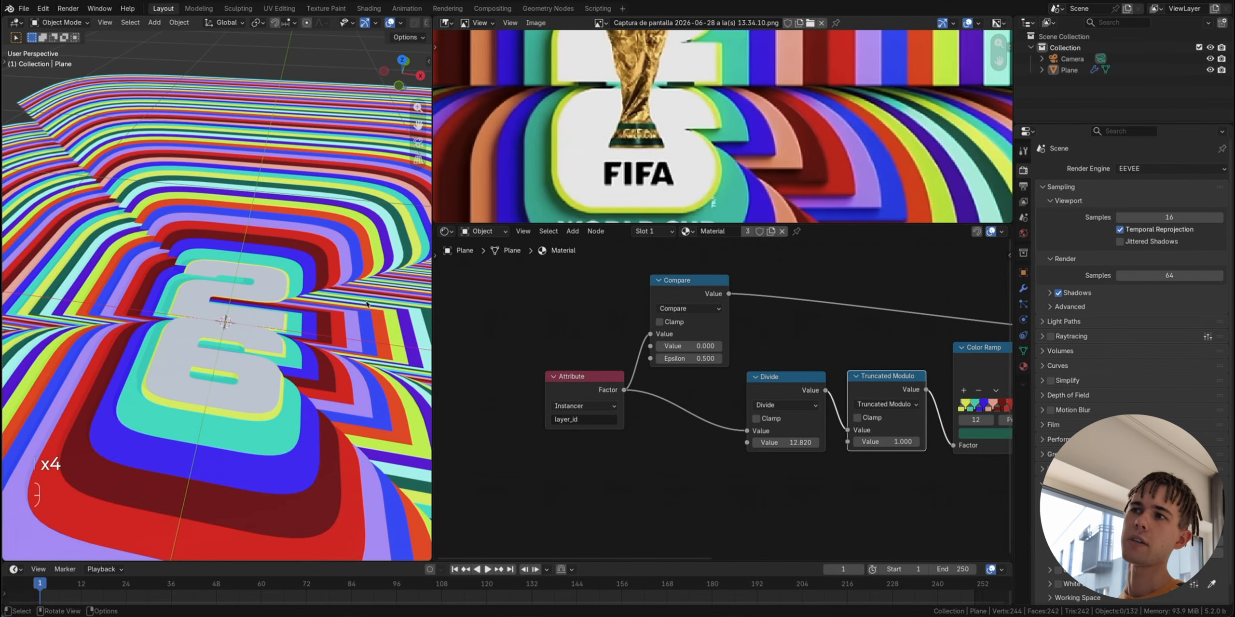
Step: Set the Mix node's B color to white and view the numerals through the camera
{"action": "middle_click_drag", "start_coordinate": [892, 337], "coordinate": [590, 341]}
{"action": "left_click", "coordinate": [853, 362]}
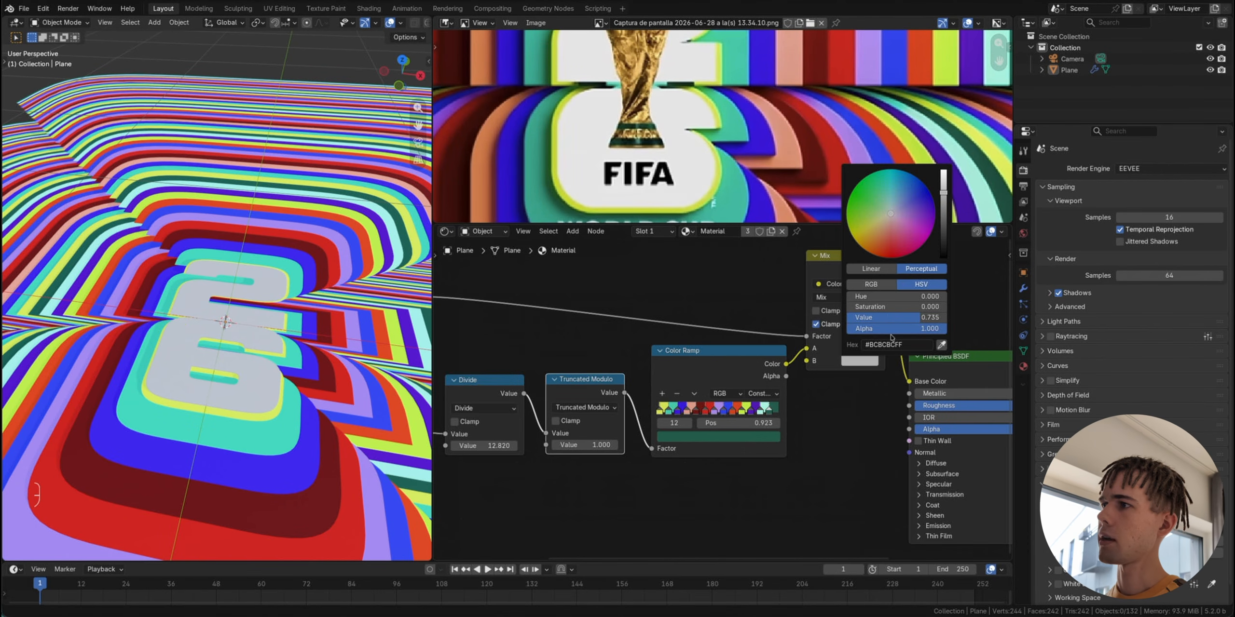
{"action": "left_click_drag", "start_coordinate": [888, 318], "coordinate": [930, 317]}
{"action": "middle_click_drag", "start_coordinate": [203, 255], "coordinate": [336, 150]}
{"action": "left_click", "coordinate": [418, 142]}
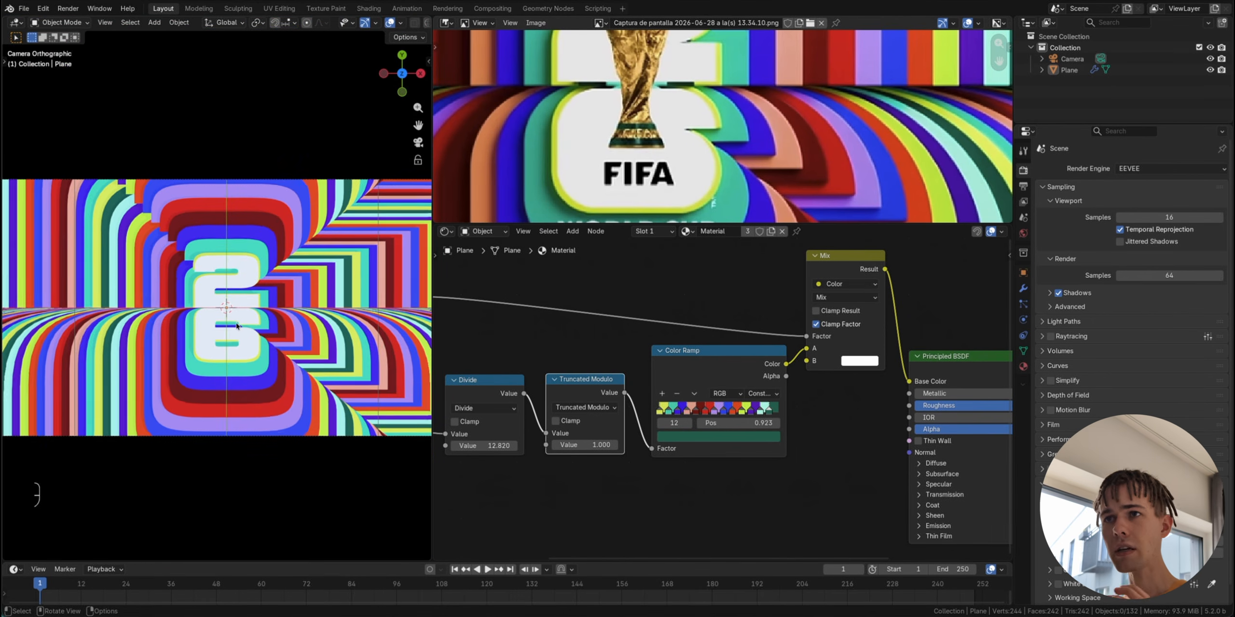
{"action": "scroll", "coordinate": [416, 151], "scroll_direction": "down", "scroll_amount": 3}
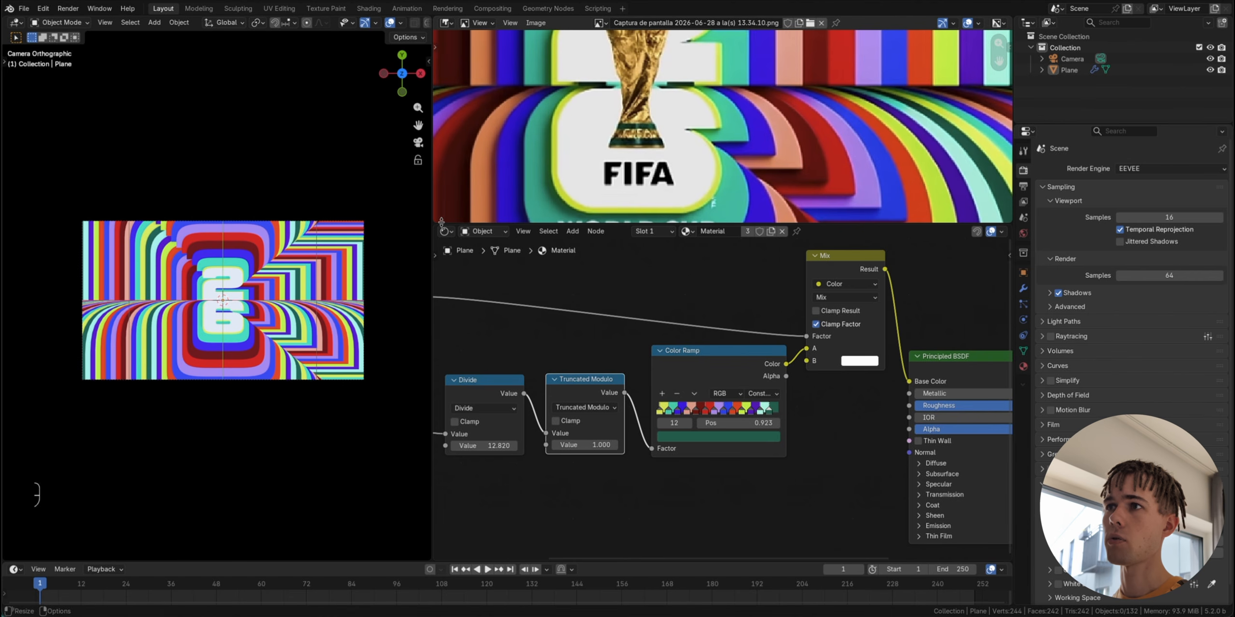
Step: Enlarge the image editor and fit the whole reference image in it to compare with the camera view
{"action": "left_click_drag", "start_coordinate": [440, 223], "coordinate": [440, 501]}
{"action": "scroll", "coordinate": [690, 298], "scroll_direction": "down", "scroll_amount": 3}
{"action": "middle_click_drag", "start_coordinate": [712, 246], "coordinate": [719, 271]}
{"action": "scroll", "coordinate": [719, 271], "scroll_direction": "up", "scroll_amount": 1}
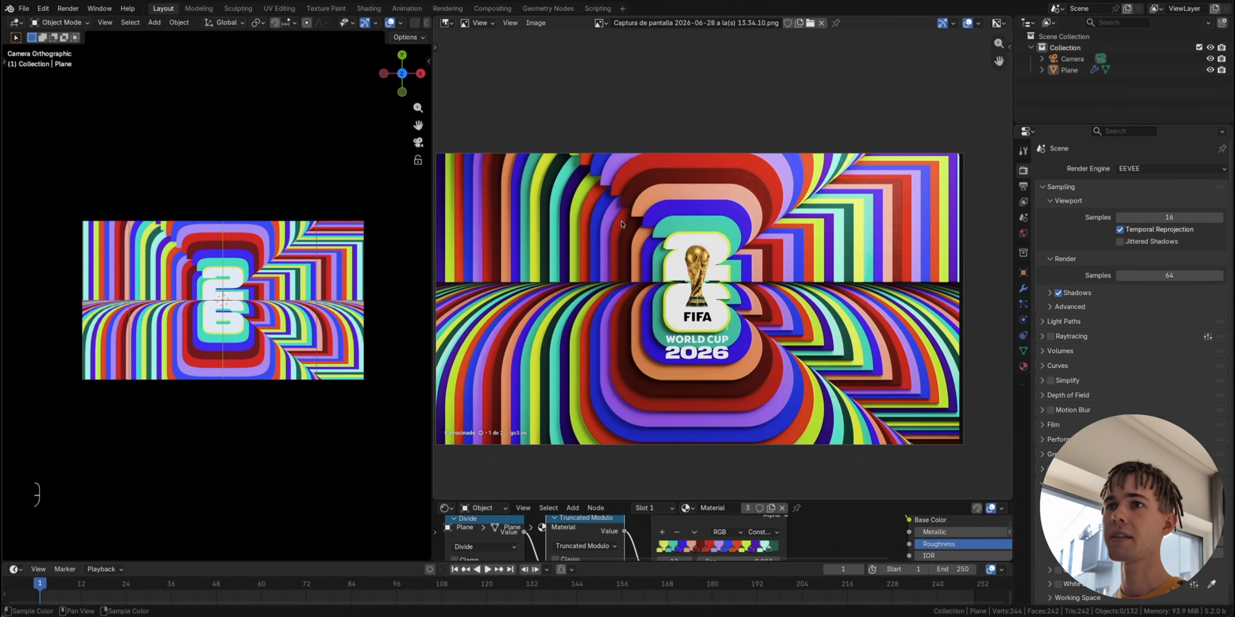
{"action": "scroll", "coordinate": [251, 304], "scroll_direction": "up", "scroll_amount": 2}
{"action": "scroll", "coordinate": [251, 303], "scroll_direction": "down", "scroll_amount": 1}
{"action": "scroll", "coordinate": [251, 304], "scroll_direction": "down", "scroll_amount": 1, "text": "shift"}
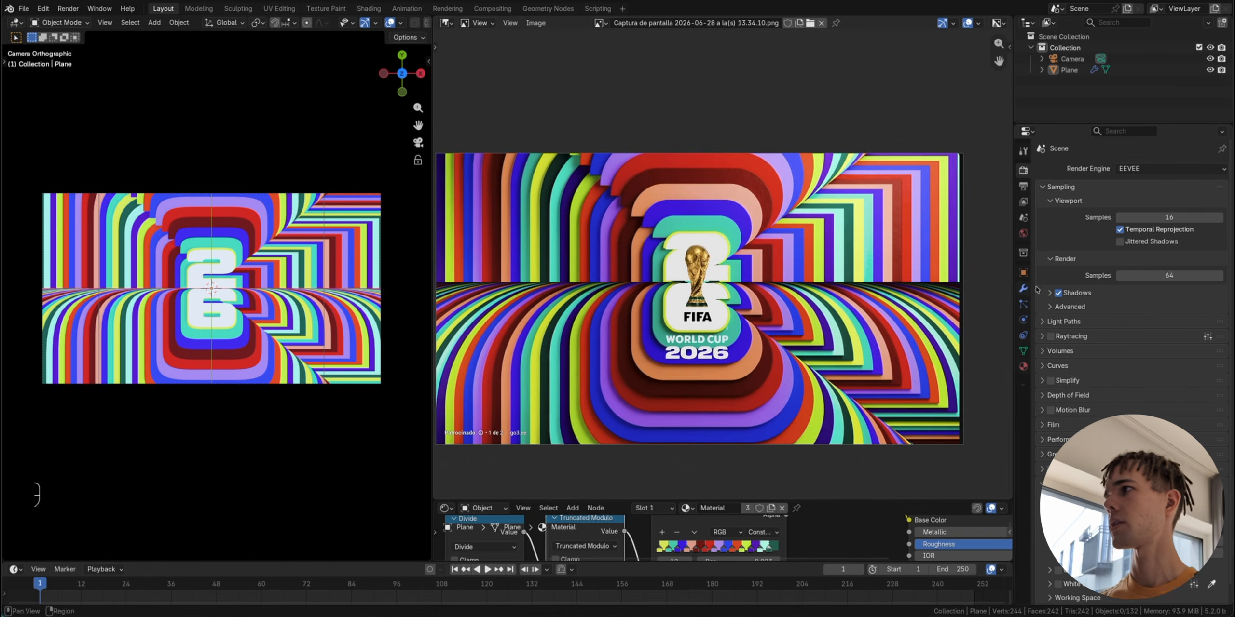
Step: Switch the render engine to Cycles and examine the reference image's shading up close
{"action": "left_click", "coordinate": [1157, 168]}
{"action": "left_click", "coordinate": [1138, 206]}
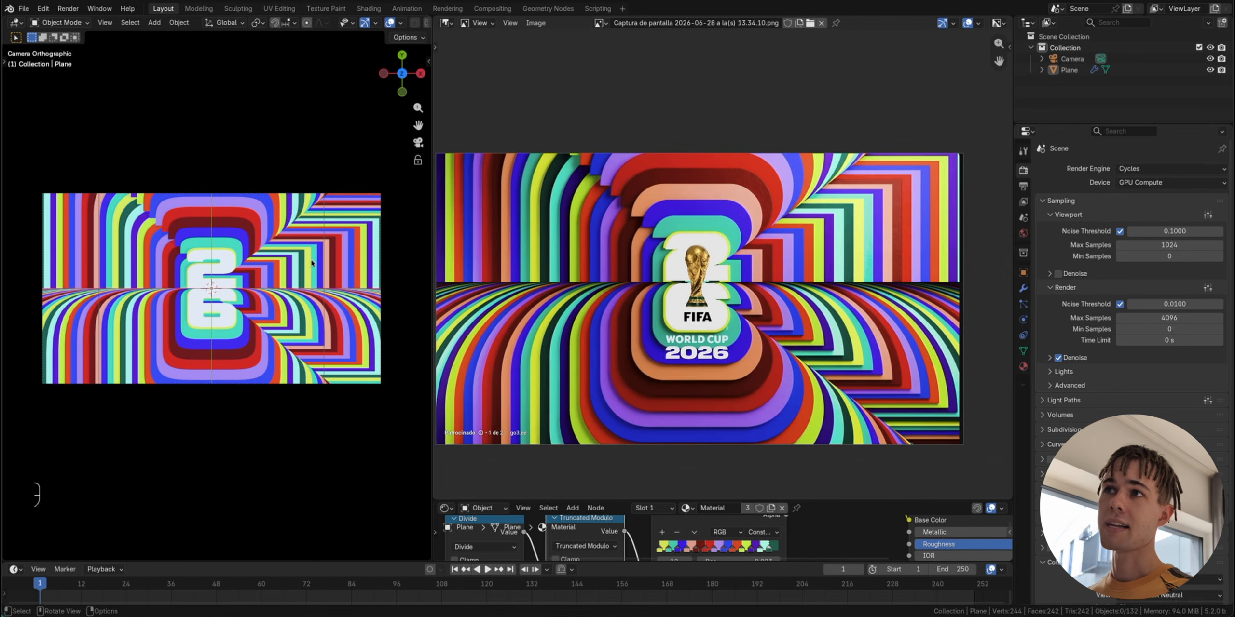
{"action": "scroll", "coordinate": [663, 242], "scroll_direction": "up", "scroll_amount": 3}
{"action": "scroll", "coordinate": [664, 242], "scroll_direction": "left", "scroll_amount": 5}
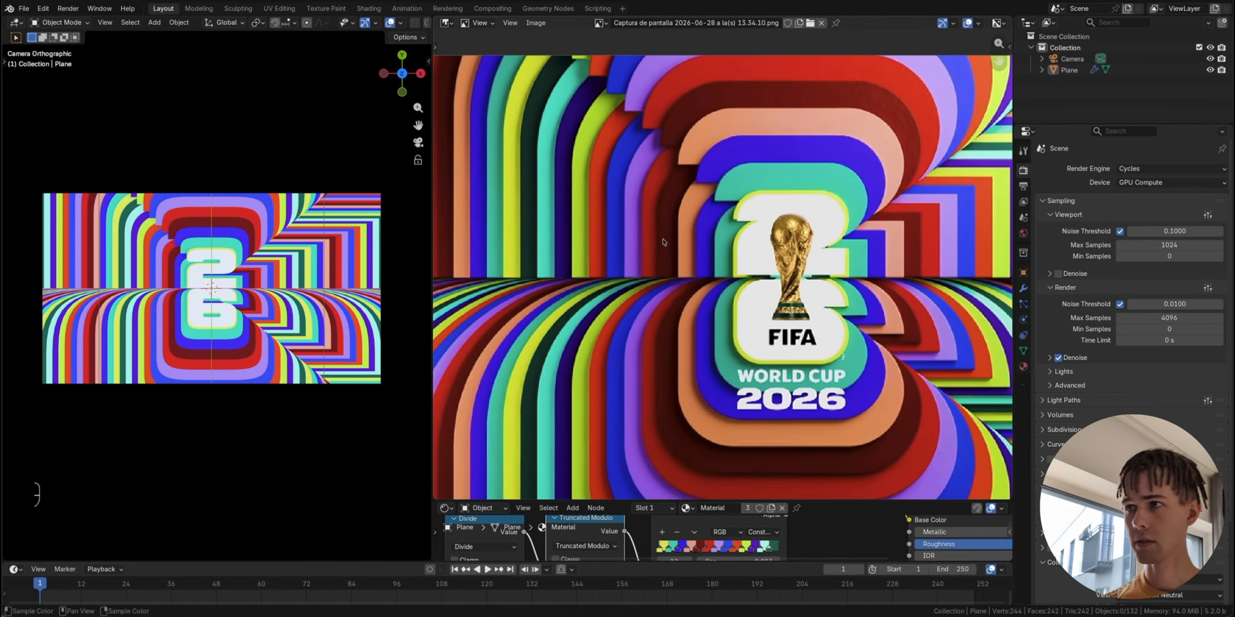
Step: Examine the shadows between the colored layers around the numerals in the reference image
{"action": "scroll", "coordinate": [663, 242], "scroll_direction": "down", "scroll_amount": 2}
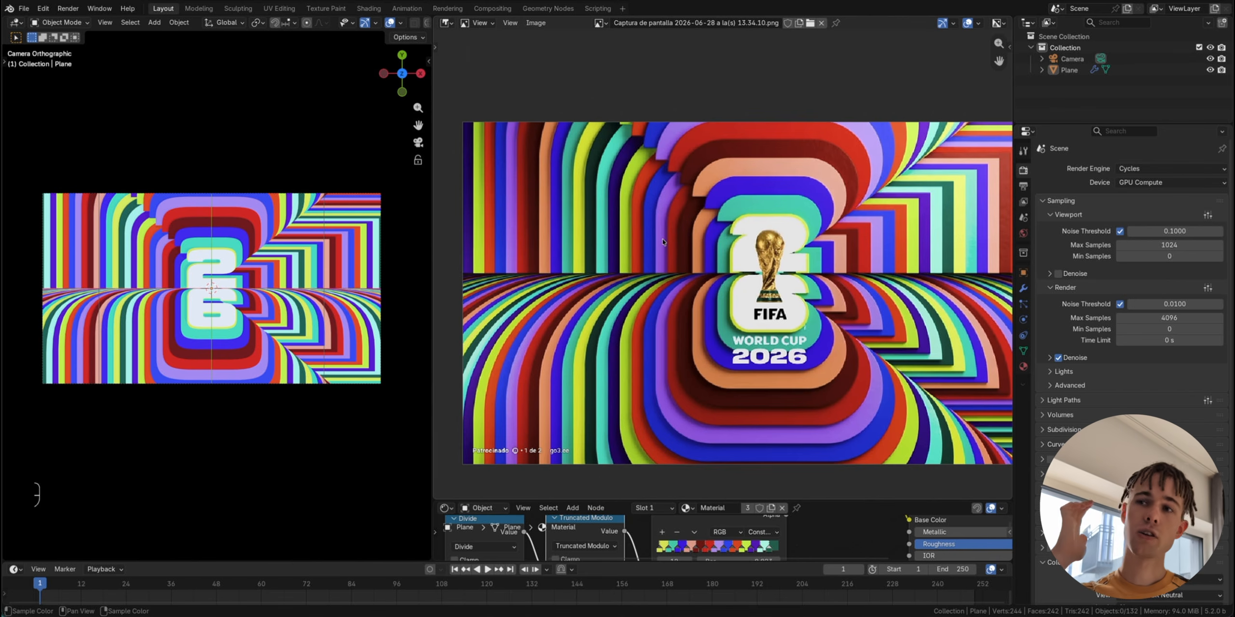
{"action": "scroll", "coordinate": [663, 242], "scroll_direction": "up", "scroll_amount": 2}
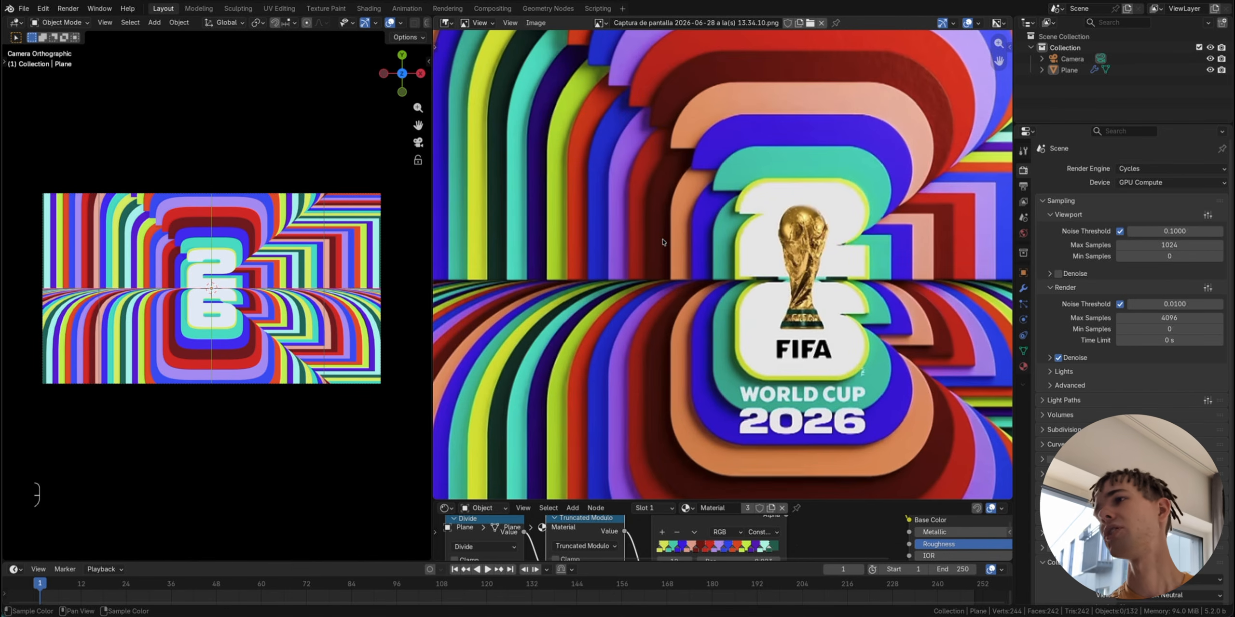
{"action": "scroll", "coordinate": [714, 244], "scroll_direction": "up", "scroll_amount": 3}
{"action": "scroll", "coordinate": [740, 222], "scroll_direction": "up", "scroll_amount": 2}
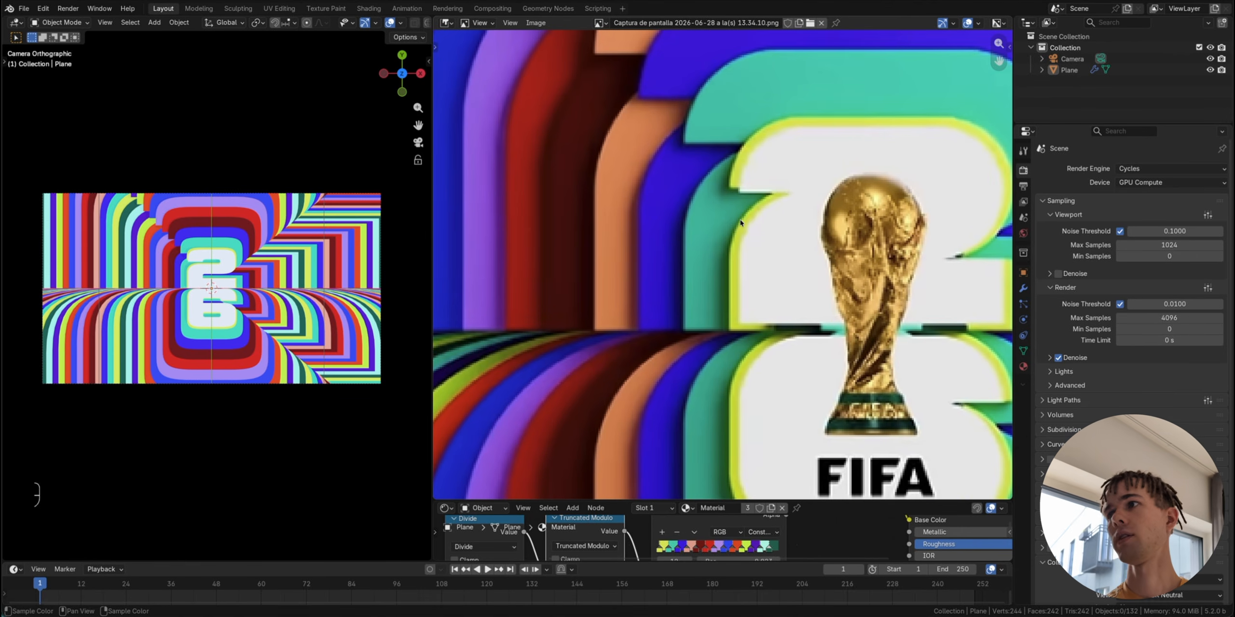
{"action": "scroll", "coordinate": [740, 222], "scroll_direction": "down", "scroll_amount": 2}
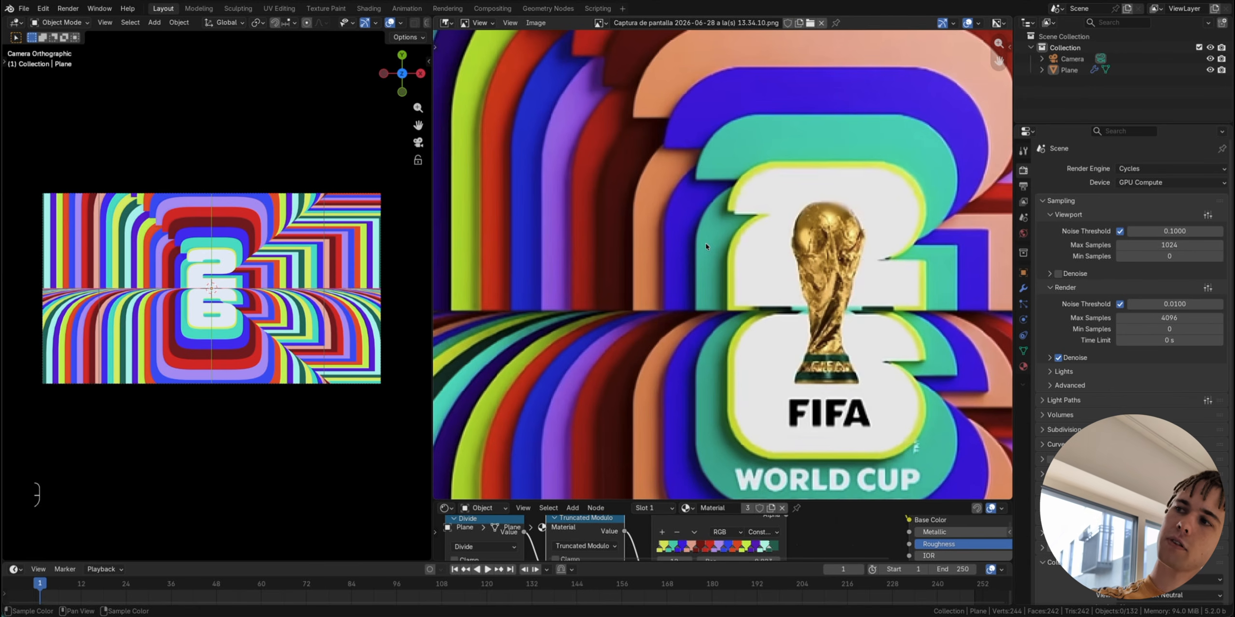
{"action": "scroll", "coordinate": [728, 312], "scroll_direction": "down", "scroll_amount": 3}
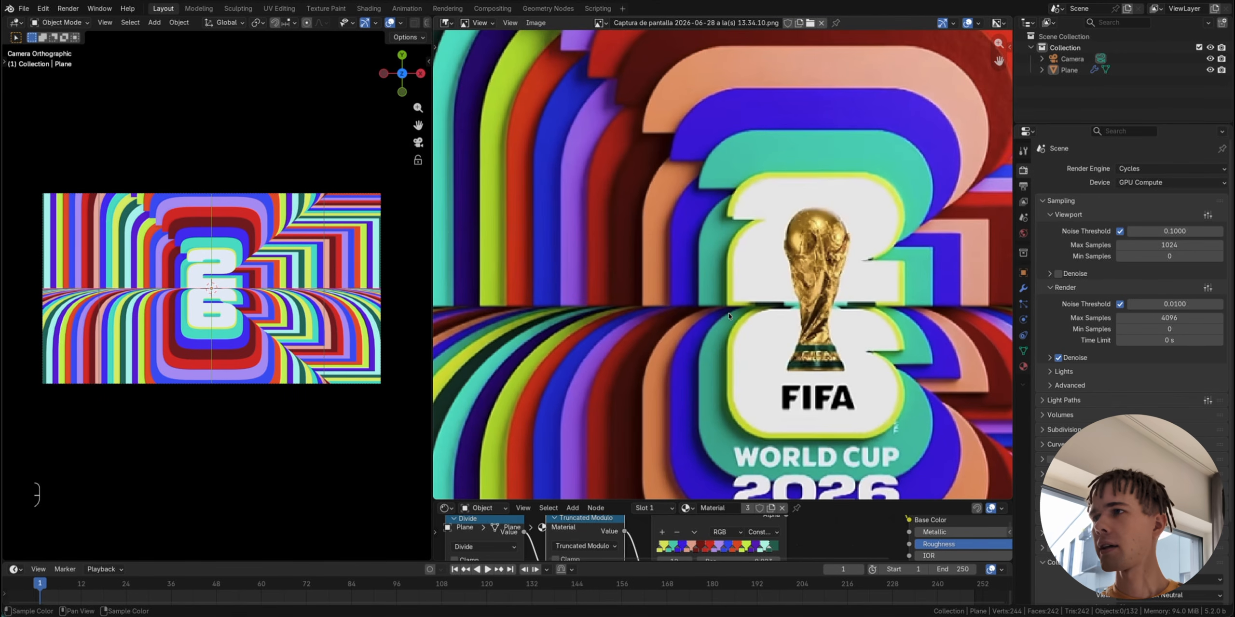
{"action": "scroll", "coordinate": [730, 286], "scroll_direction": "up", "scroll_amount": 3}
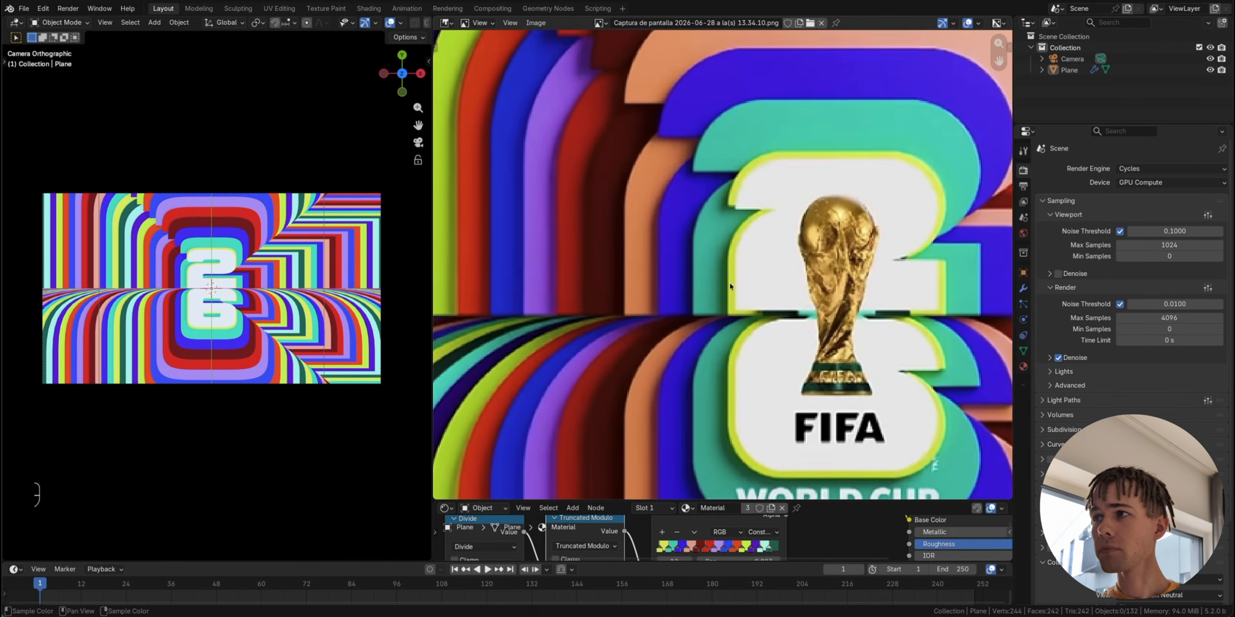
{"action": "scroll", "coordinate": [730, 286], "scroll_direction": "up", "scroll_amount": 2}
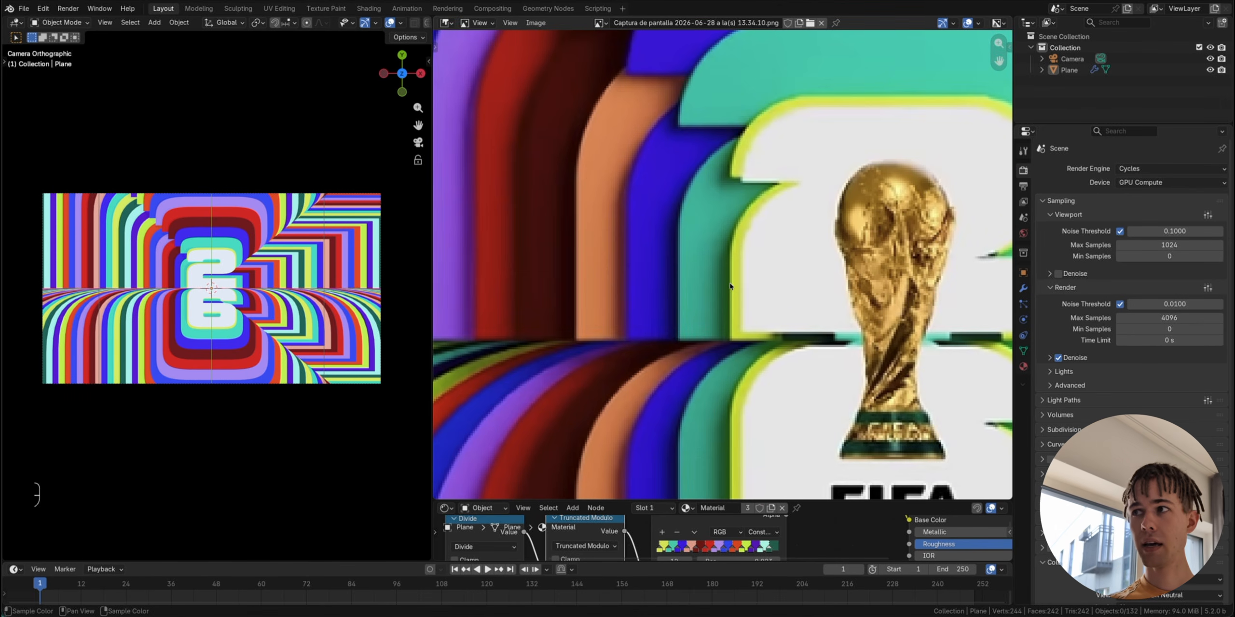
{"action": "scroll", "coordinate": [730, 286], "scroll_direction": "down", "scroll_amount": 6}
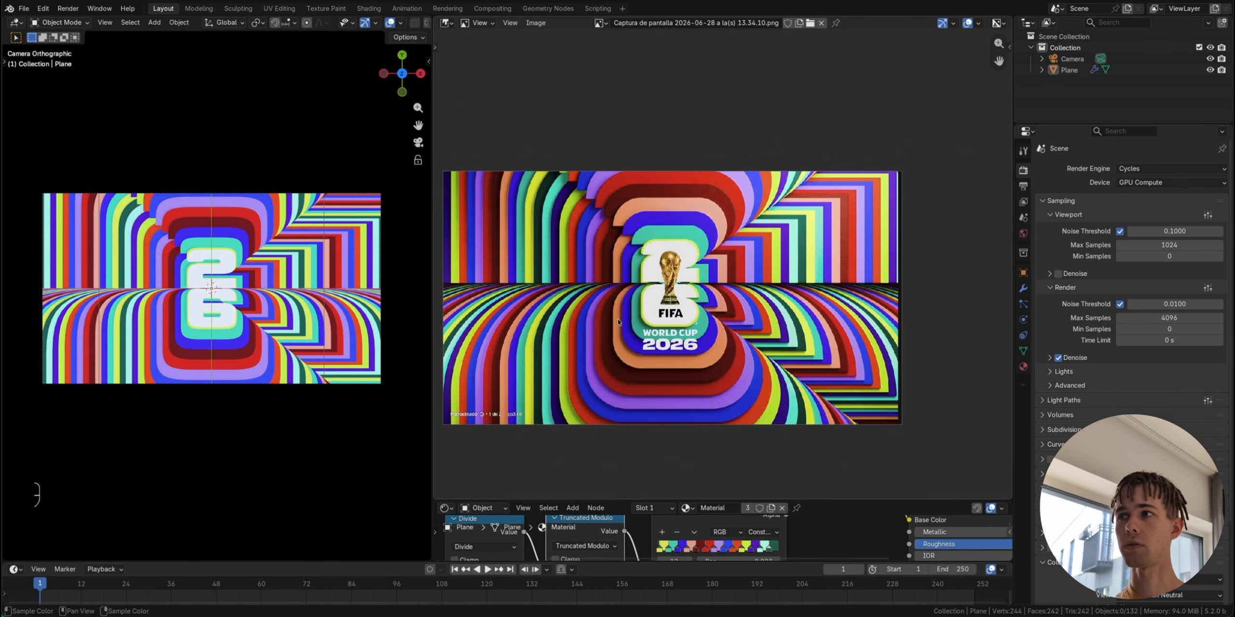
{"action": "scroll", "coordinate": [618, 322], "scroll_direction": "up", "scroll_amount": 3}
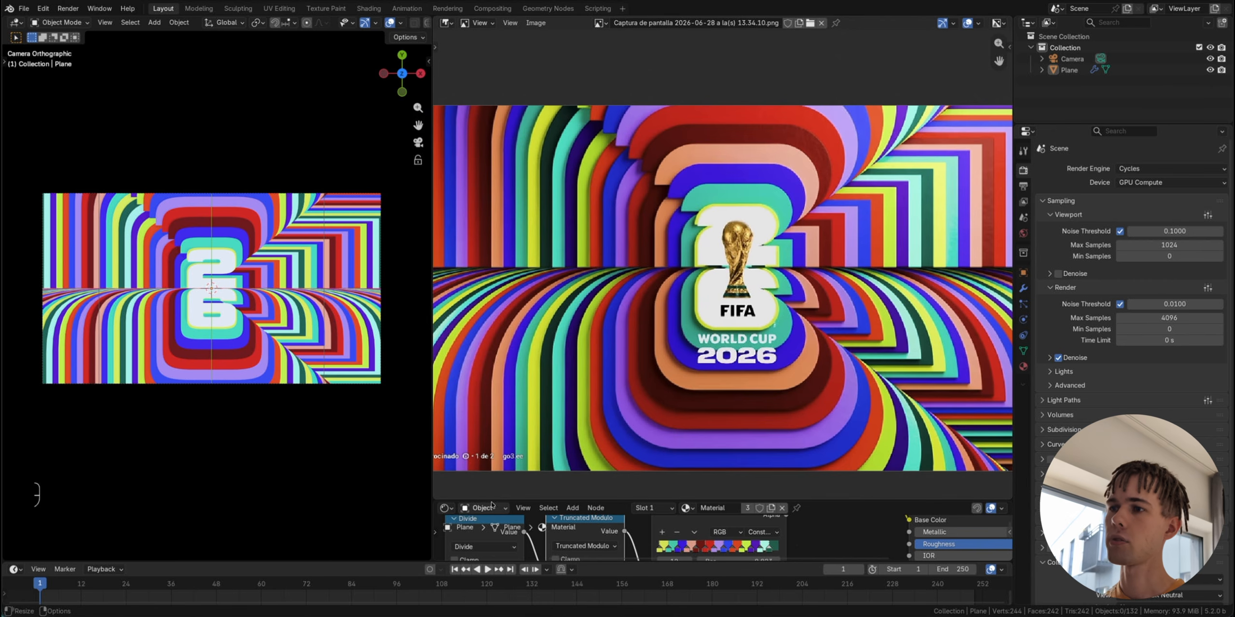
Step: Enlarge the shader editor area and turn it into a 3D viewport
{"action": "left_click_drag", "start_coordinate": [492, 502], "coordinate": [483, 153]}
{"action": "left_click", "coordinate": [445, 160]}
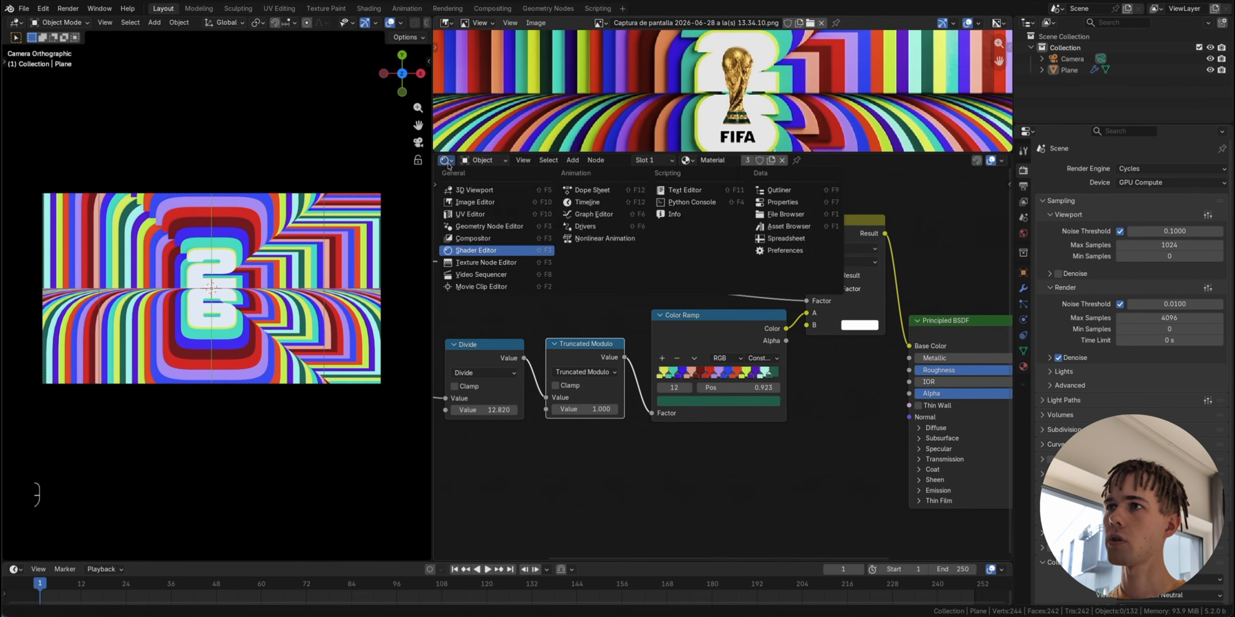
{"action": "left_click", "coordinate": [471, 190]}
Step: Add an area light at the scene center and raise it along Z above the camera
{"action": "middle_click_drag", "start_coordinate": [674, 306], "coordinate": [746, 347]}
{"action": "key", "text": "shift+a"}
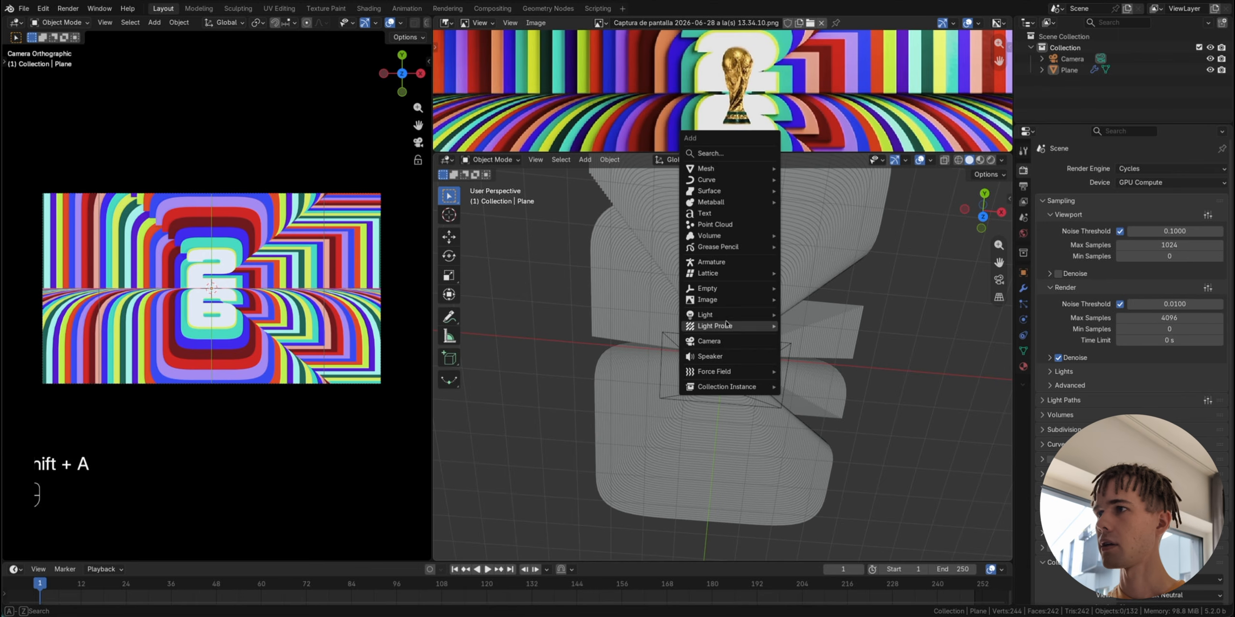
{"action": "mouse_move", "coordinate": [762, 315]}
{"action": "left_click", "coordinate": [818, 353]}
{"action": "middle_click_drag", "start_coordinate": [818, 353], "coordinate": [716, 423]}
{"action": "key", "text": "g"}
{"action": "key", "text": "z"}
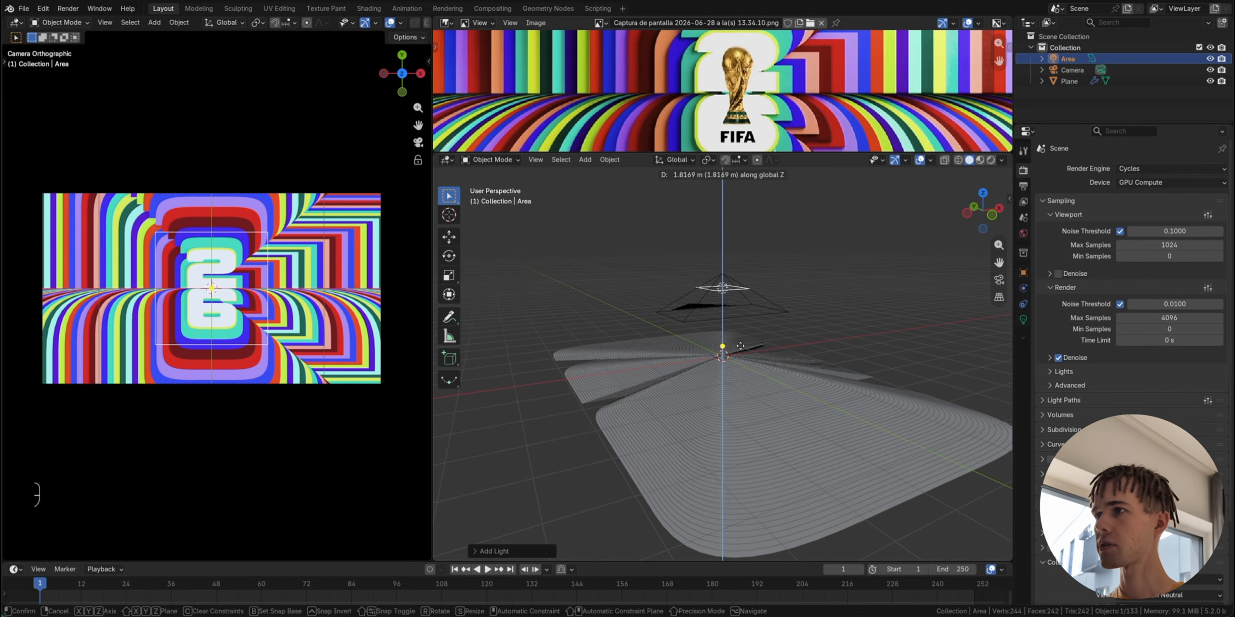
{"action": "left_click", "coordinate": [750, 314]}
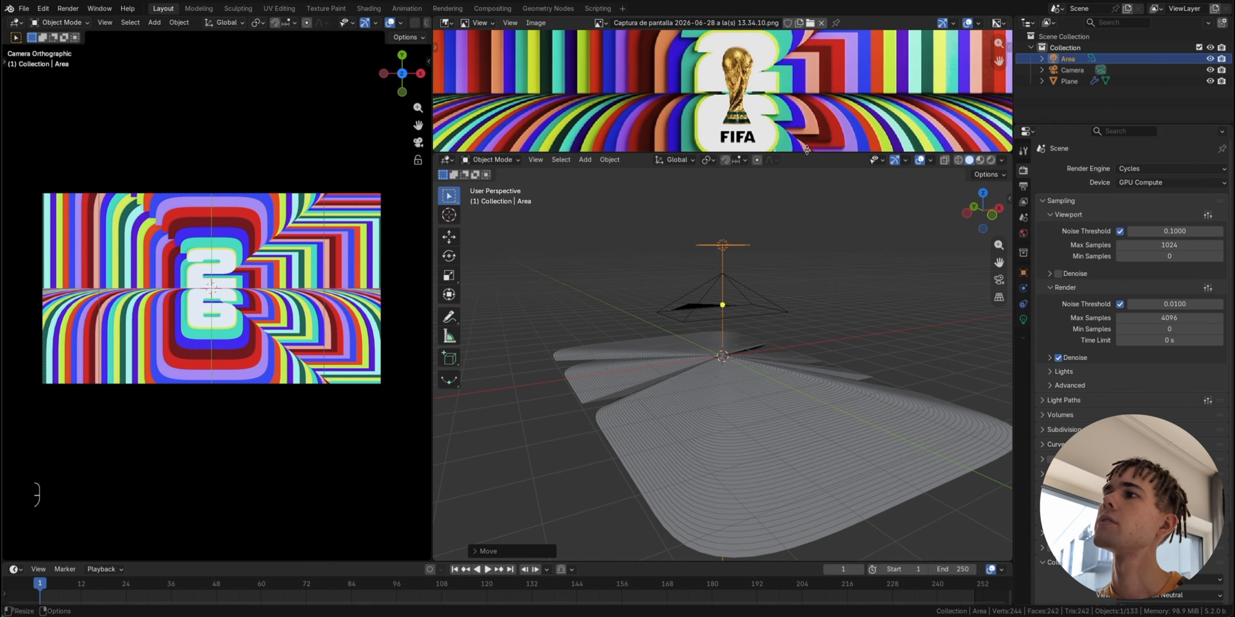
Step: Change the area light's shape to Disk and lower it along Z to just below the camera
{"action": "left_click_drag", "start_coordinate": [804, 153], "coordinate": [789, 332]}
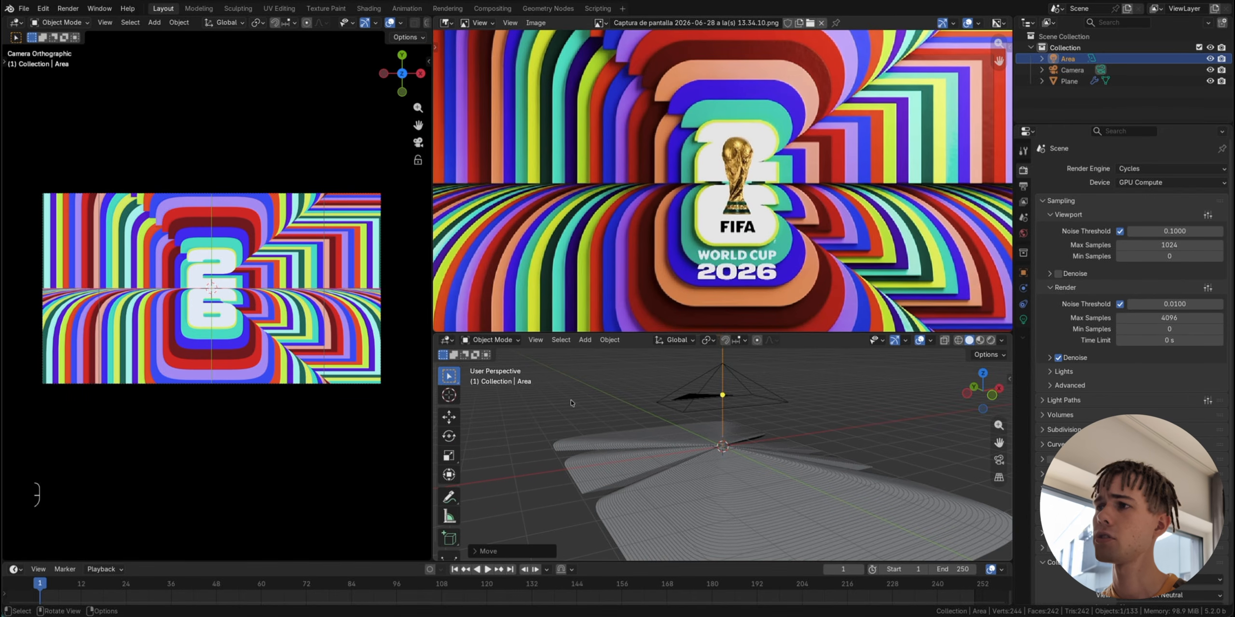
{"action": "left_click", "coordinate": [1023, 319]}
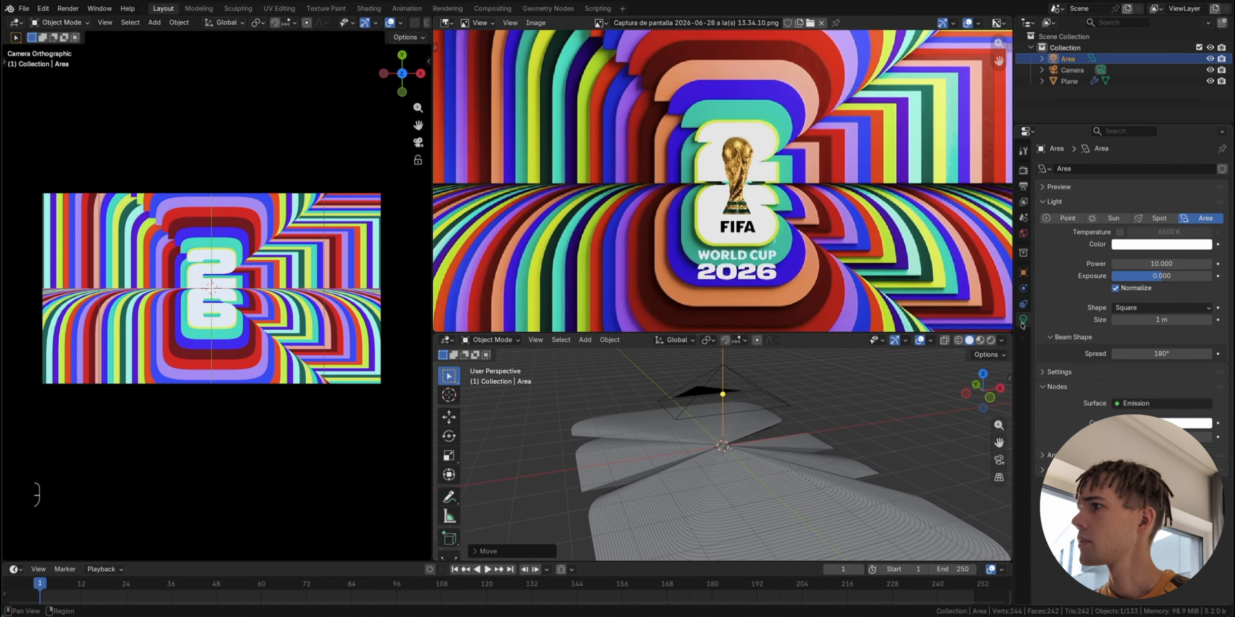
{"action": "left_click", "coordinate": [1143, 308]}
{"action": "left_click", "coordinate": [1131, 338]}
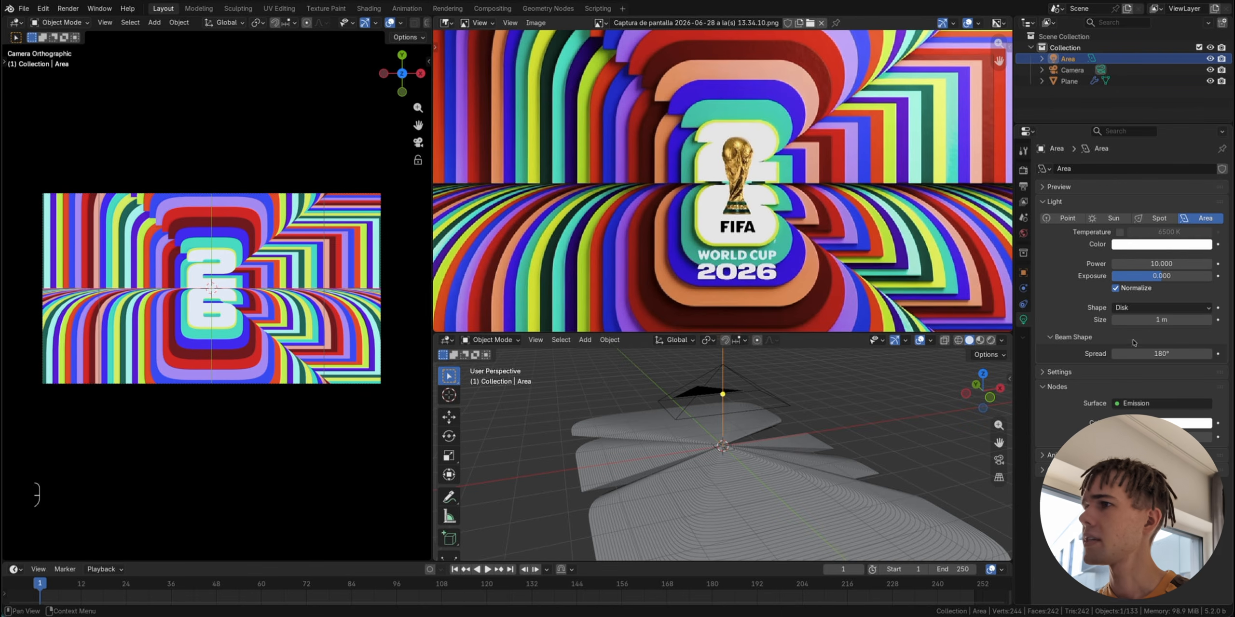
{"action": "middle_click_drag", "start_coordinate": [791, 448], "coordinate": [751, 470]}
{"action": "key", "text": "g"}
{"action": "key", "text": "z"}
{"action": "left_click", "coordinate": [753, 510]}
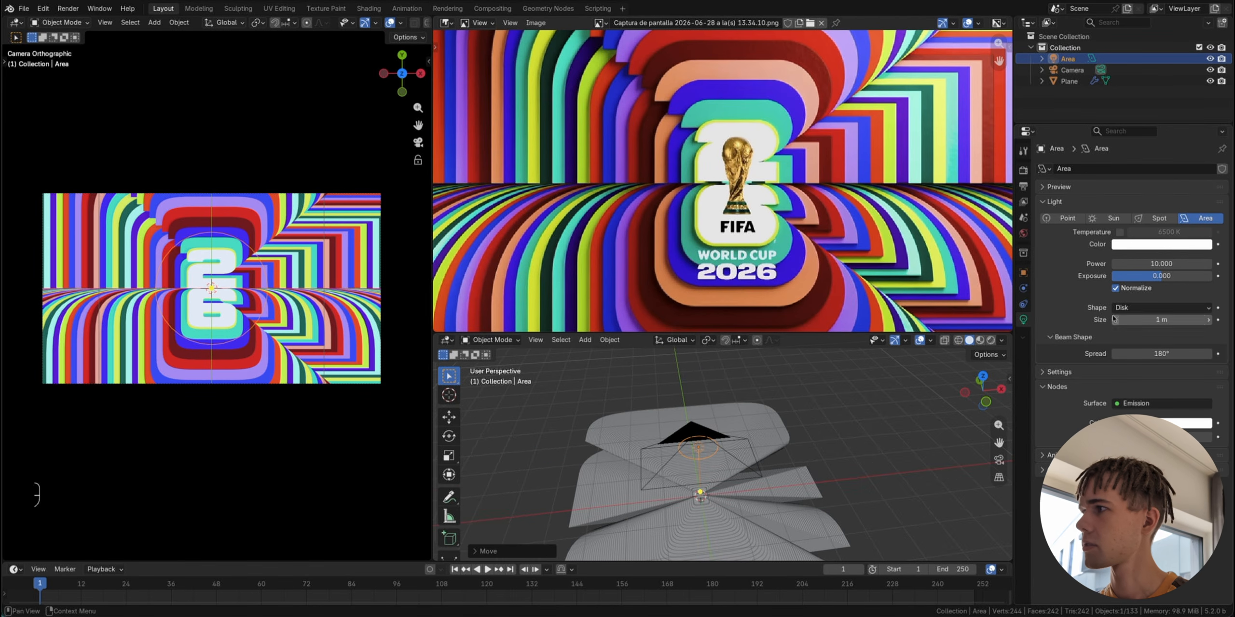
Step: Set the area light's size to 2 m and show the camera view in rendered shading
{"action": "left_click", "coordinate": [1138, 320]}
{"action": "type", "text": "2"}
{"action": "key", "text": "Return"}
{"action": "scroll", "coordinate": [411, 23], "scroll_direction": "down", "scroll_amount": 3}
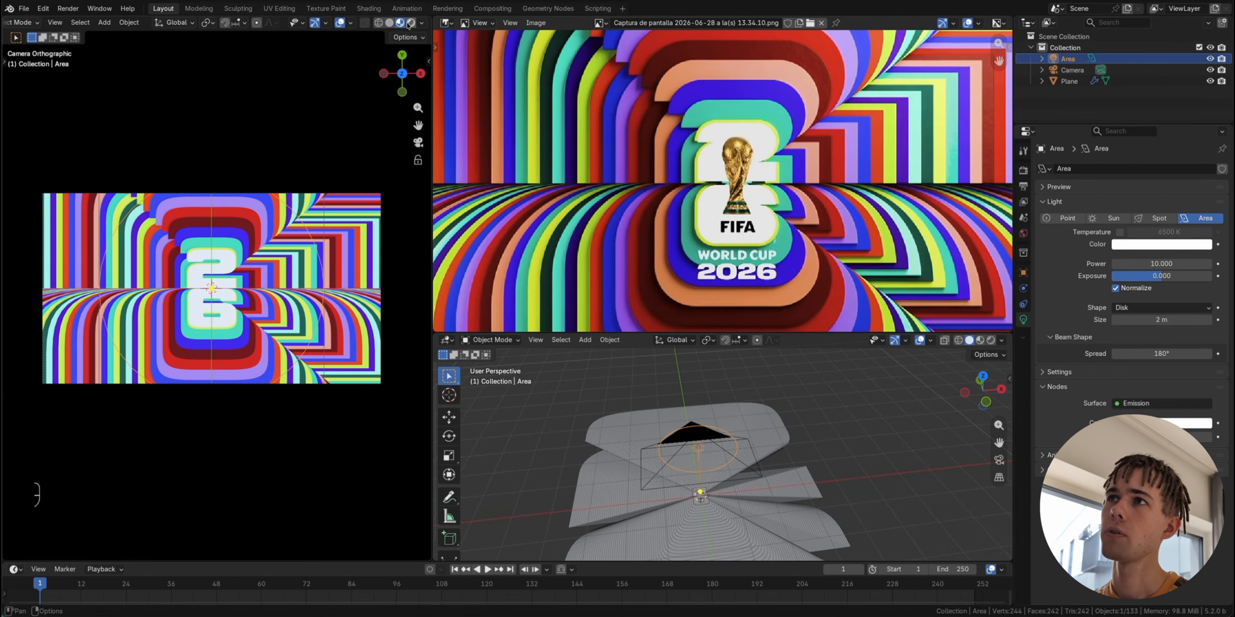
{"action": "left_click", "coordinate": [412, 23]}
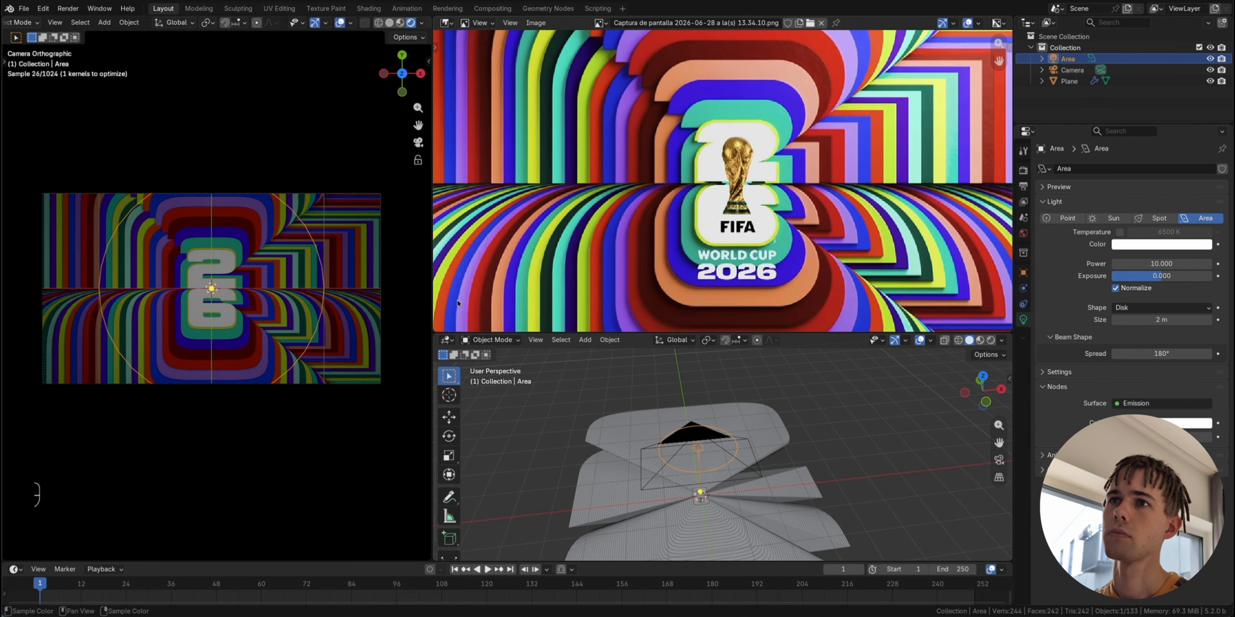
{"action": "scroll", "coordinate": [371, 319], "scroll_direction": "up", "scroll_amount": 1}
Step: Set the area light's power to 140
{"action": "left_click", "coordinate": [1023, 170]}
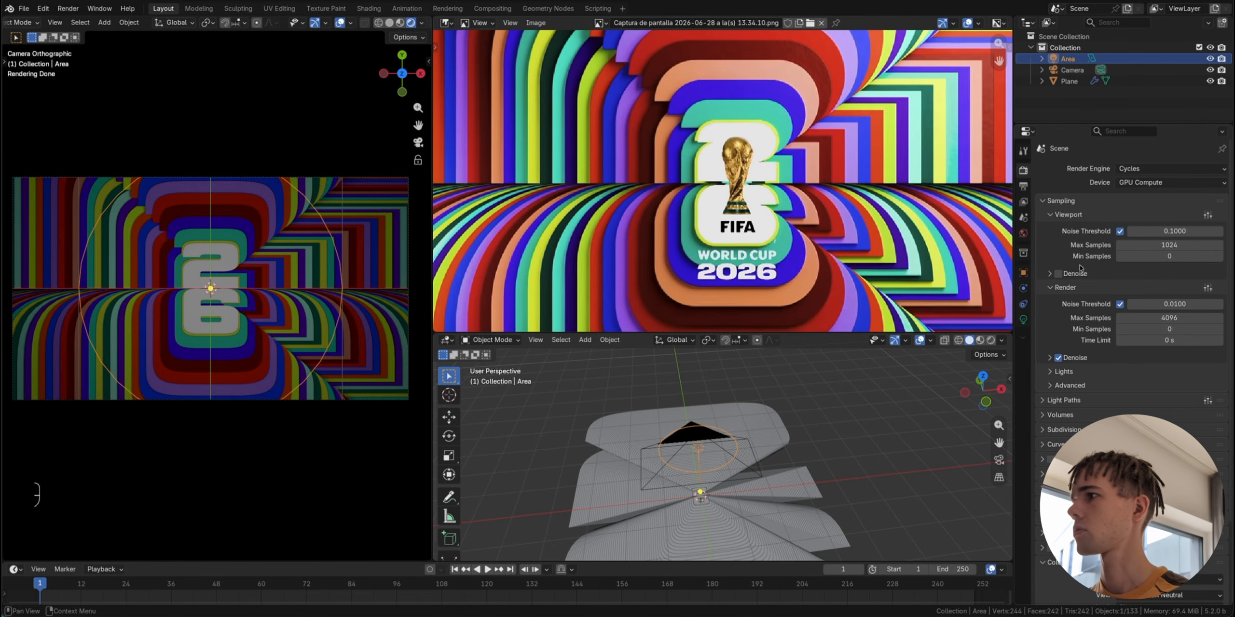
{"action": "left_click", "coordinate": [1023, 319]}
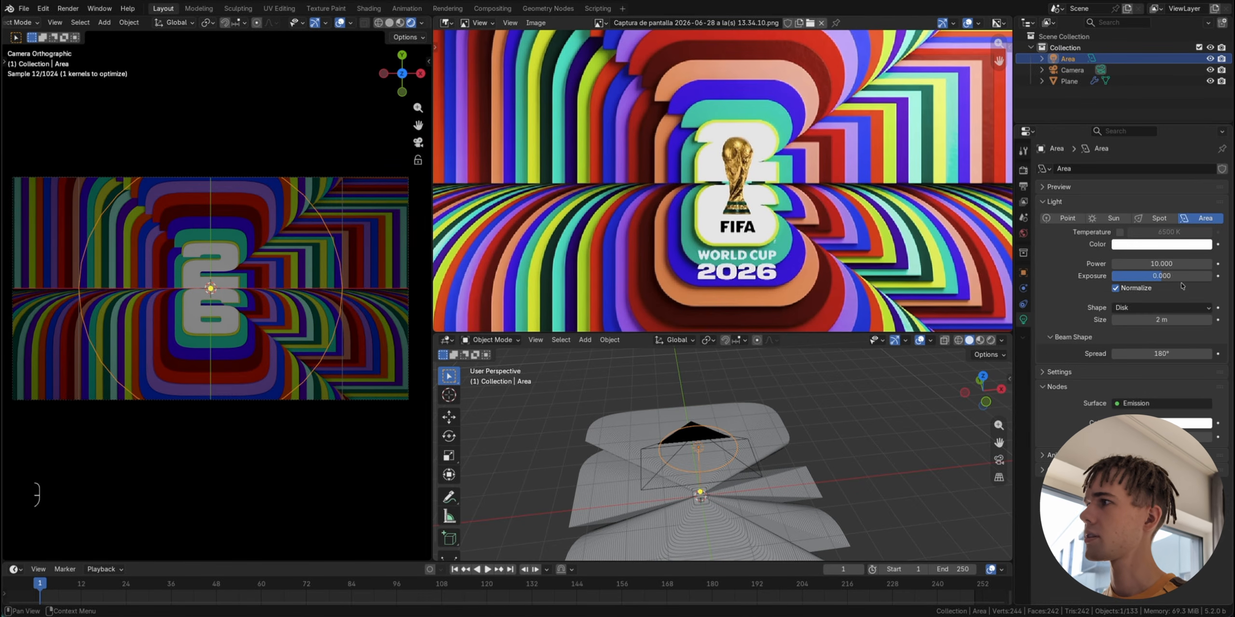
{"action": "left_click", "coordinate": [1179, 263]}
{"action": "type", "text": "1"}
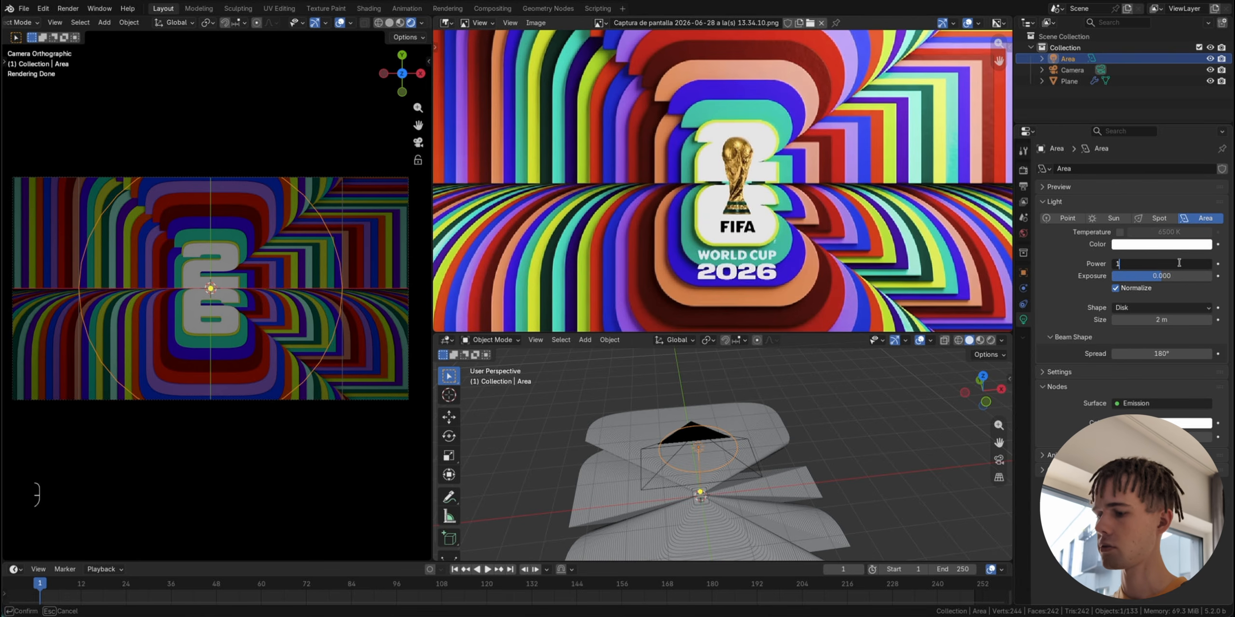
{"action": "type", "text": "30"}
{"action": "key", "text": "Return"}
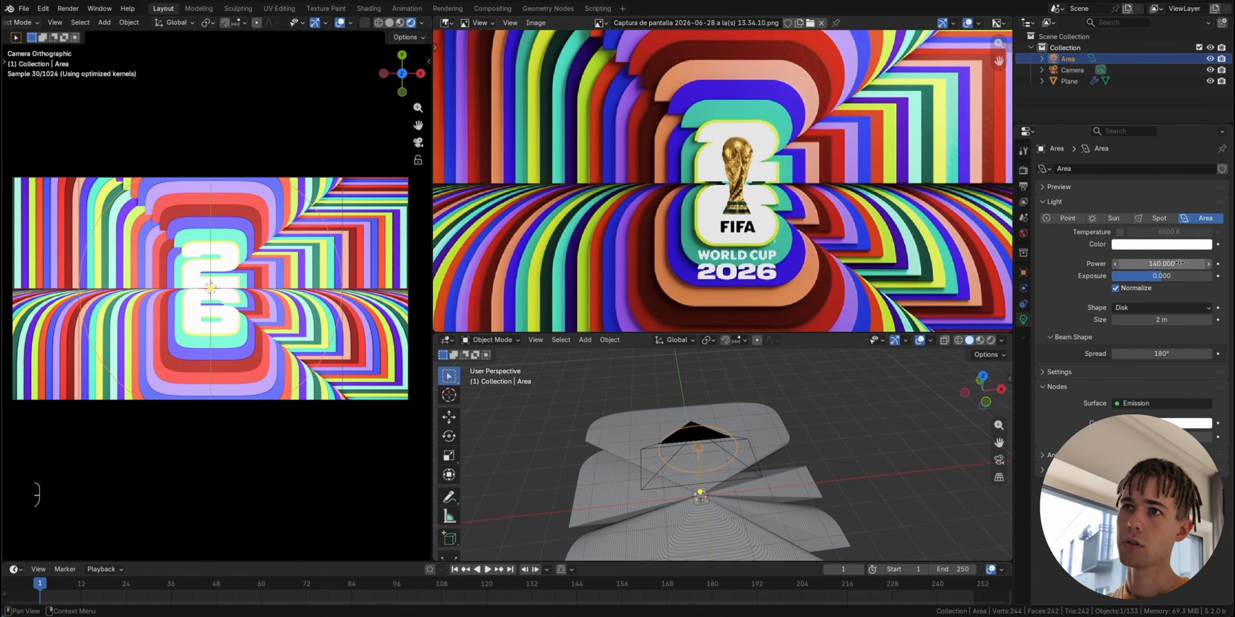
Step: Set the pivot point to the 3D cursor and rotate the area light in front view toward the +X side
{"action": "key", "text": "KP_1"}
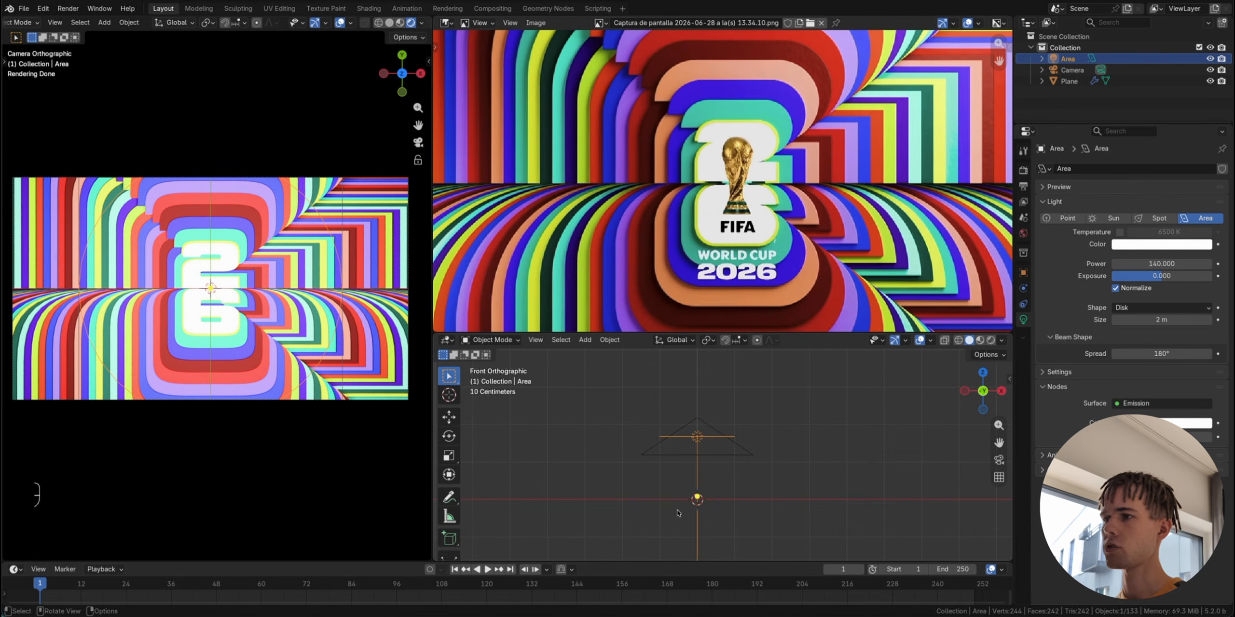
{"action": "key", "text": "period"}
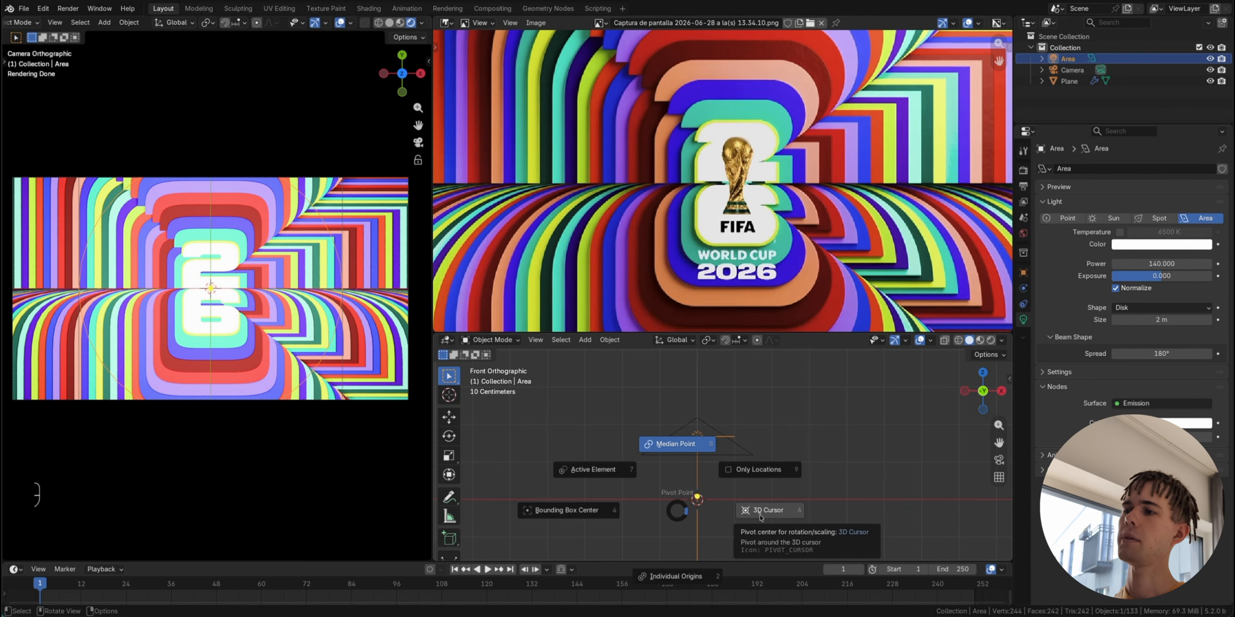
{"action": "left_click", "coordinate": [760, 517]}
{"action": "key", "text": "r"}
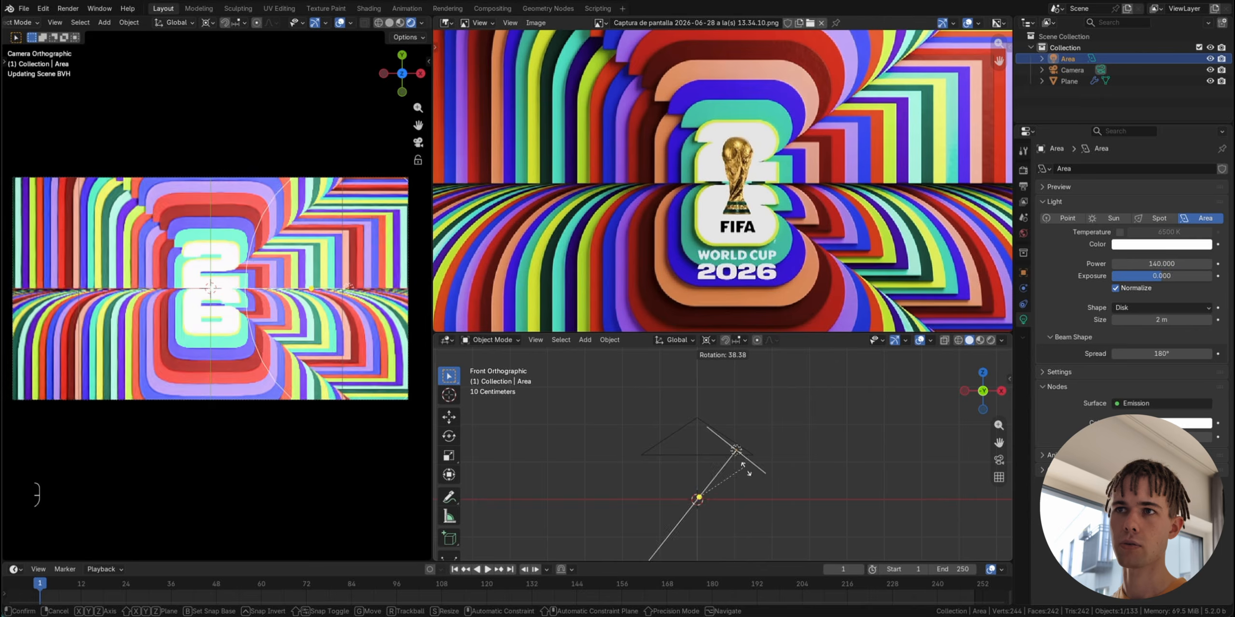
{"action": "left_click", "coordinate": [733, 494]}
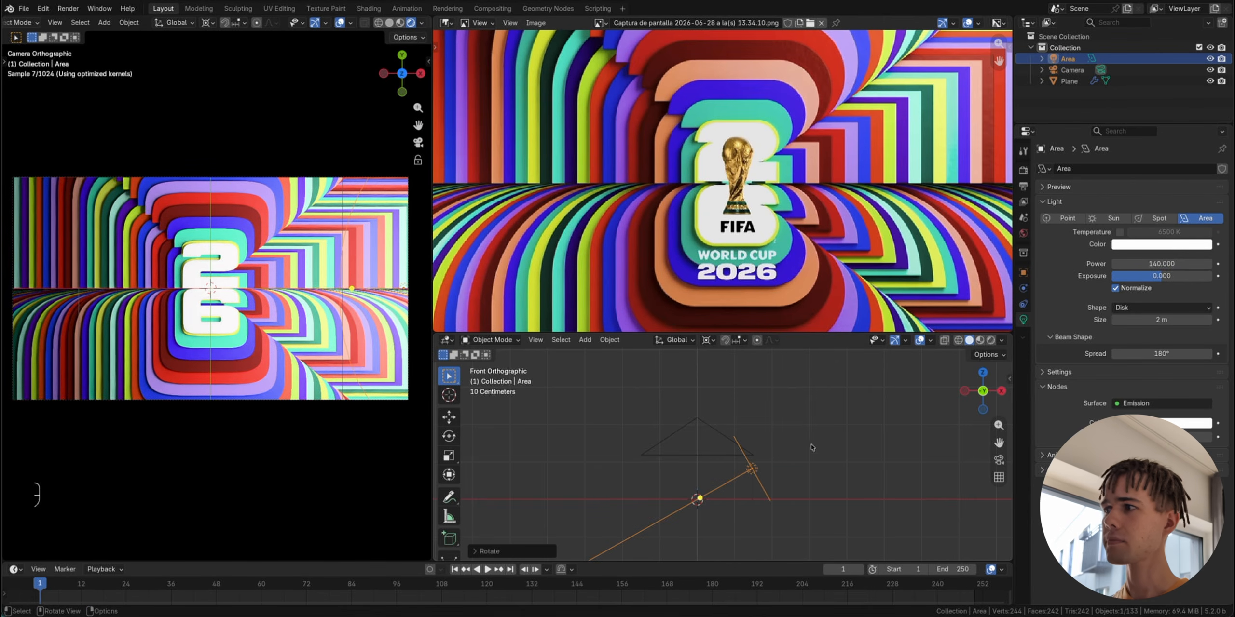
Step: Rotate the area light around the 3D cursor in top view so it shines diagonally from the +X, +Y side
{"action": "left_click_drag", "start_coordinate": [982, 388], "coordinate": [983, 374]}
{"action": "left_click", "coordinate": [982, 382]}
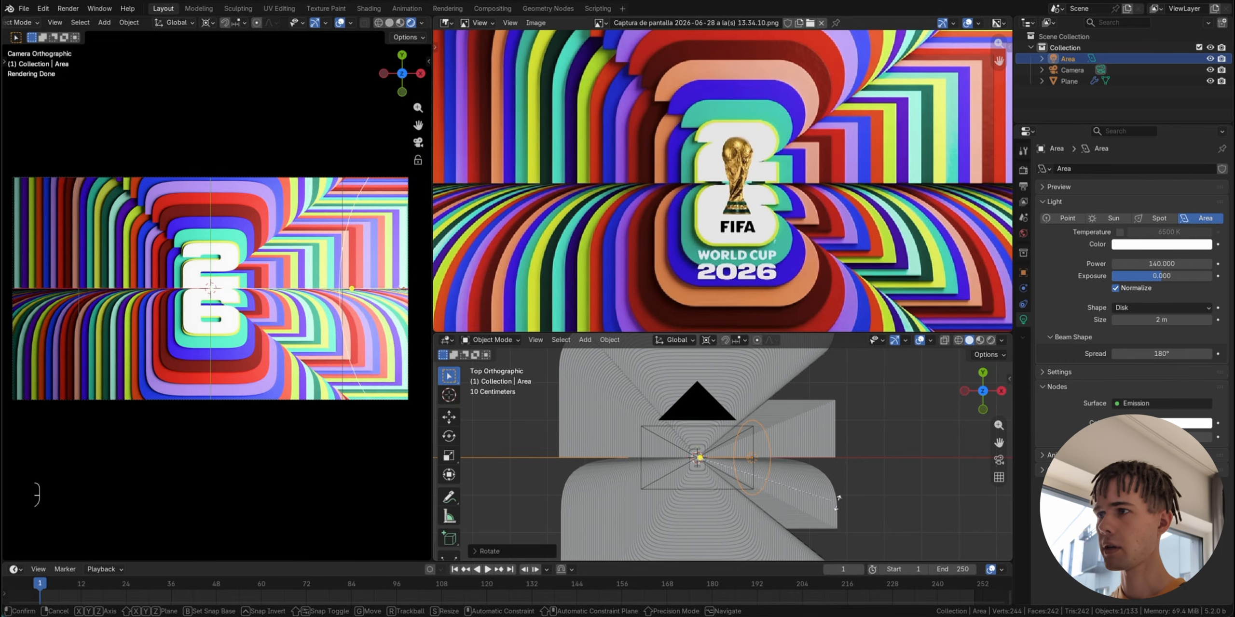
{"action": "key", "text": "r"}
{"action": "left_click", "coordinate": [807, 403]}
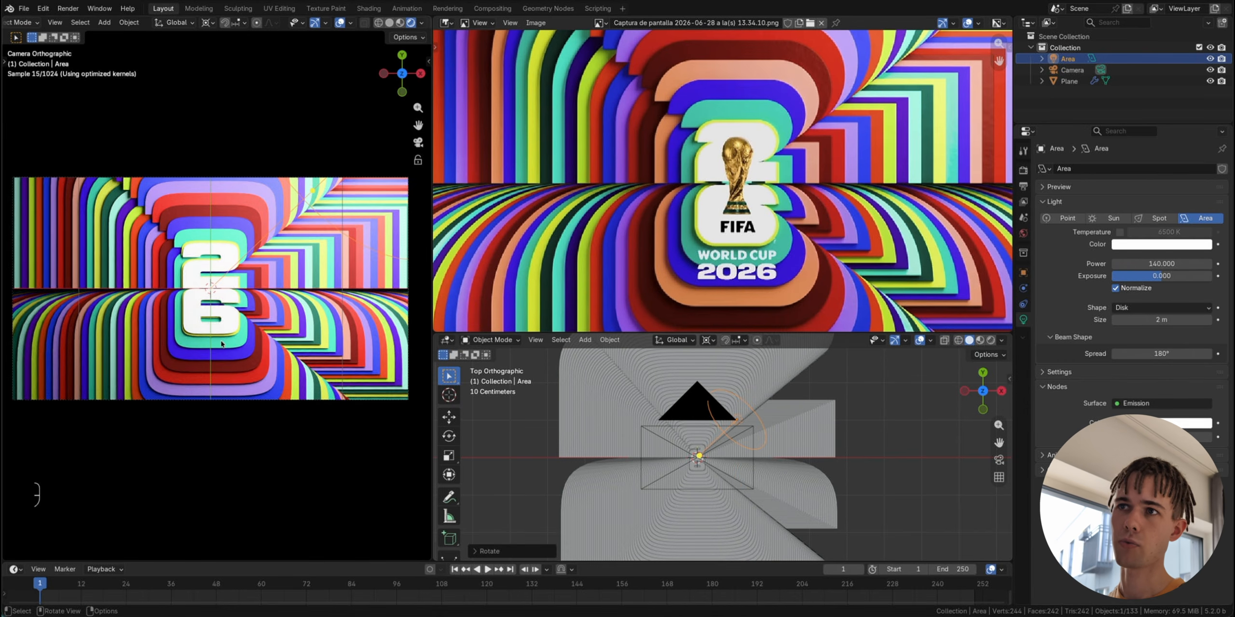
Step: Hide the overlays in the camera view, compare its lighting with the whole reference image, and check the world background strength
{"action": "scroll", "coordinate": [320, 141], "scroll_direction": "down", "scroll_amount": 2}
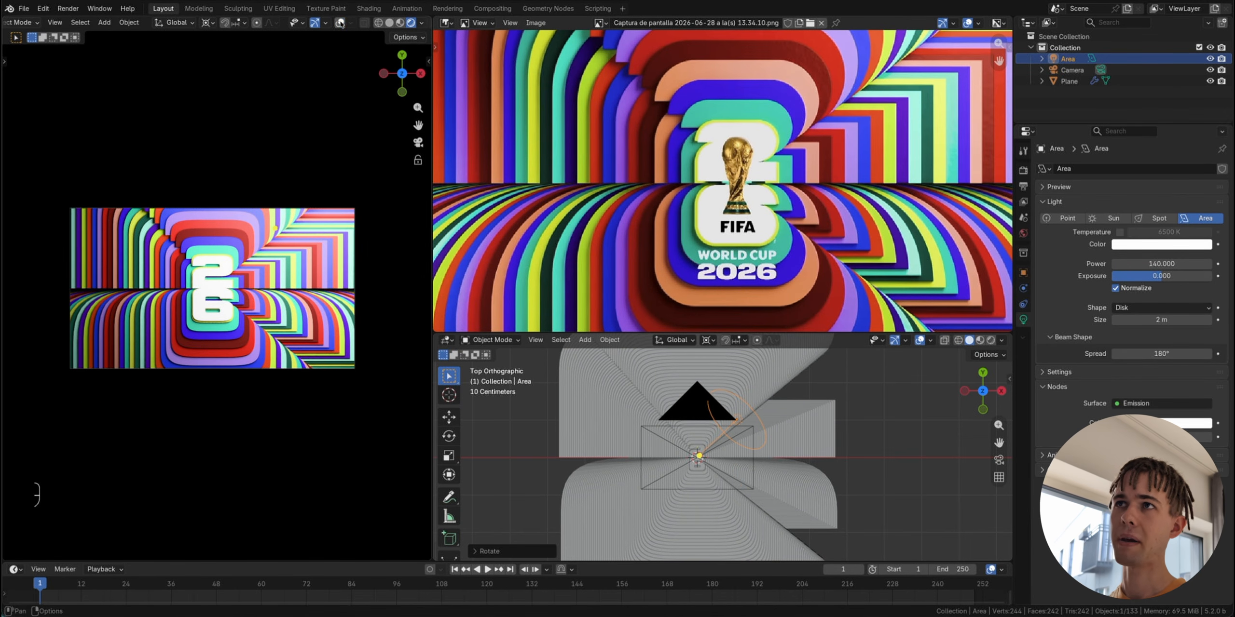
{"action": "middle_click_drag", "start_coordinate": [259, 367], "coordinate": [264, 297], "text": "shift"}
{"action": "scroll", "coordinate": [273, 292], "scroll_direction": "up", "scroll_amount": 1}
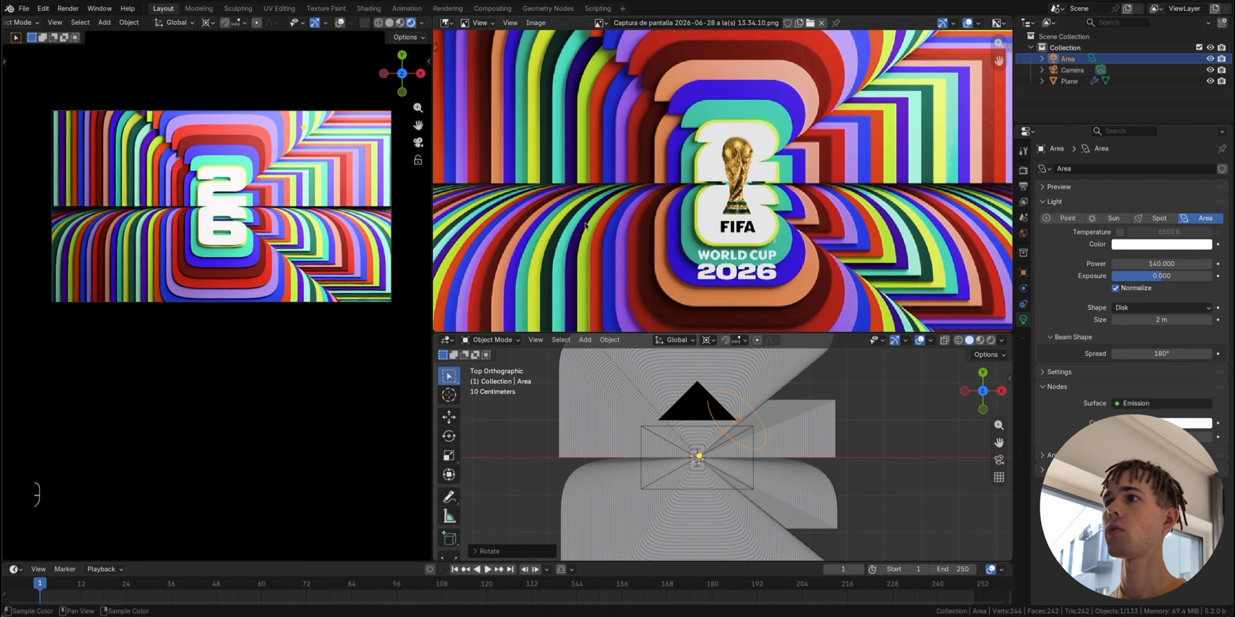
{"action": "scroll", "coordinate": [585, 226], "scroll_direction": "down", "scroll_amount": 2}
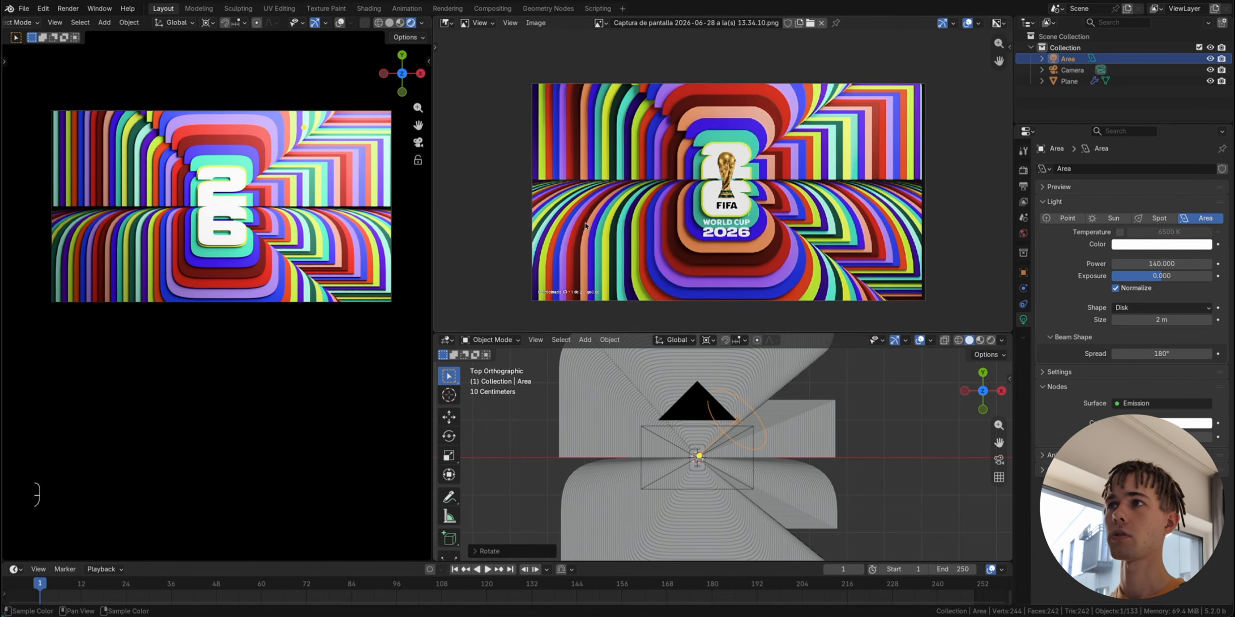
{"action": "scroll", "coordinate": [585, 226], "scroll_direction": "up", "scroll_amount": 1}
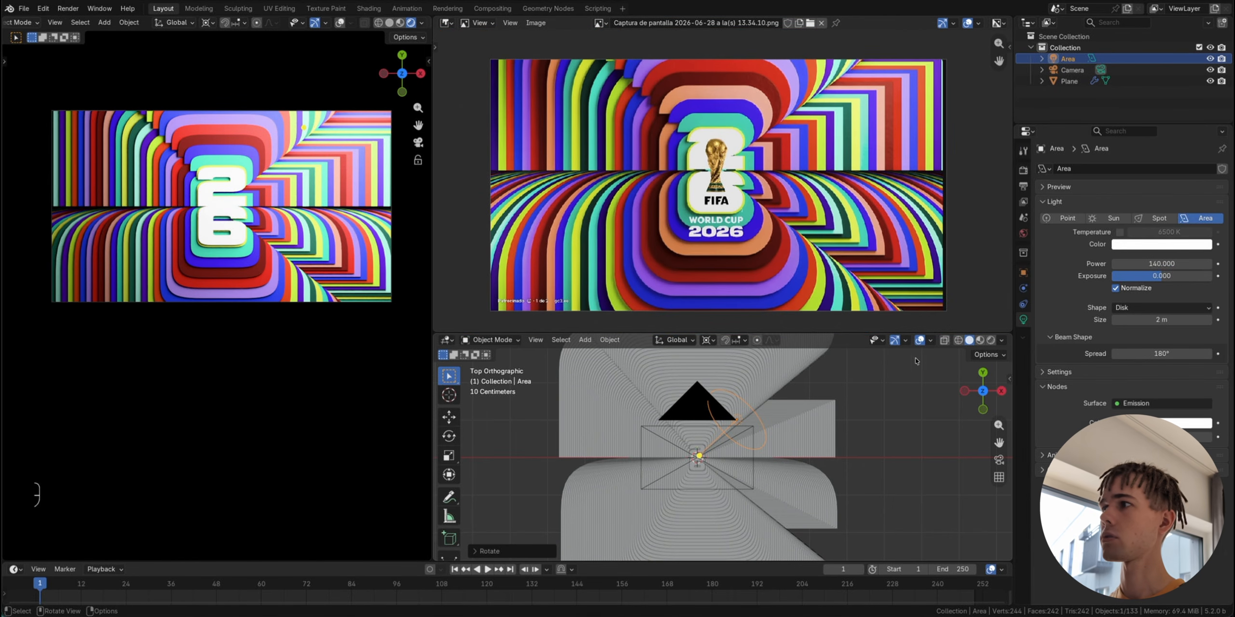
{"action": "left_click", "coordinate": [1023, 233]}
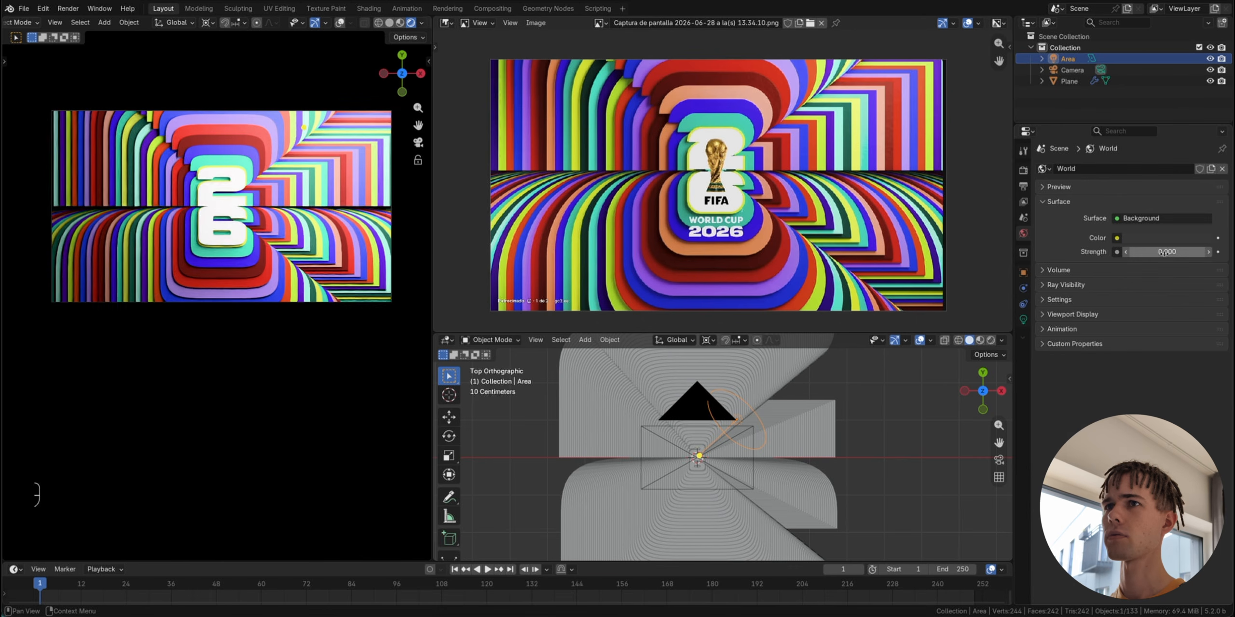
{"action": "left_click", "coordinate": [1022, 321]}
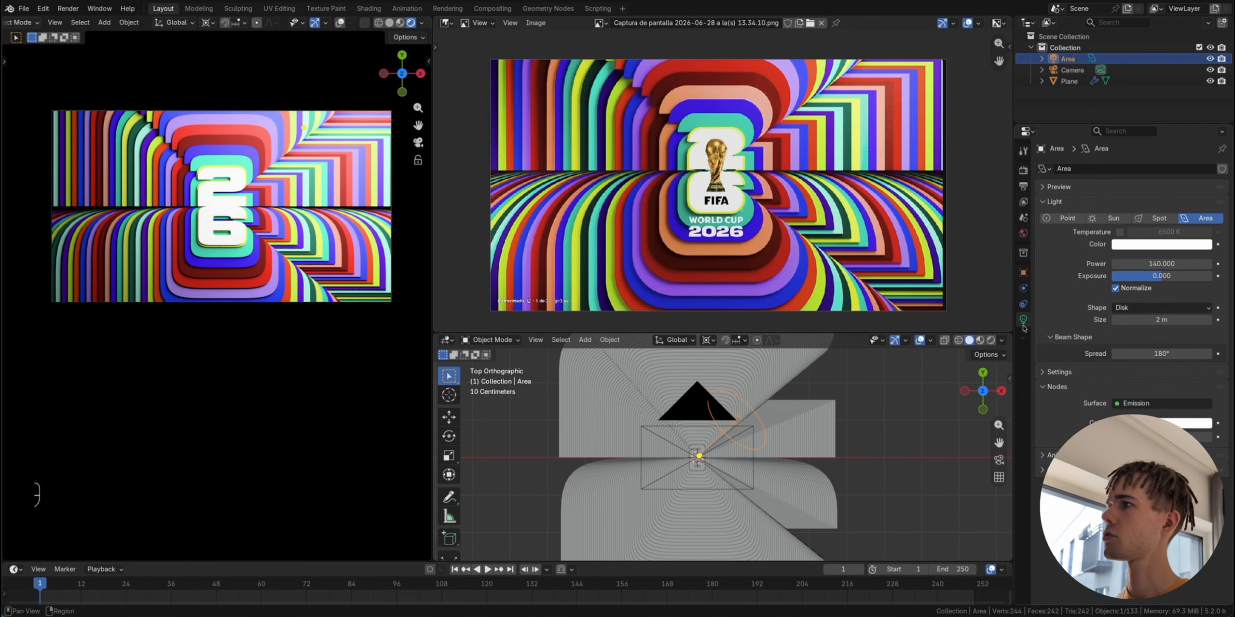
Step: Set the area light's disk size to 2.5 m and move it about 0.39 m back along its local Z axis
{"action": "left_click", "coordinate": [1163, 320]}
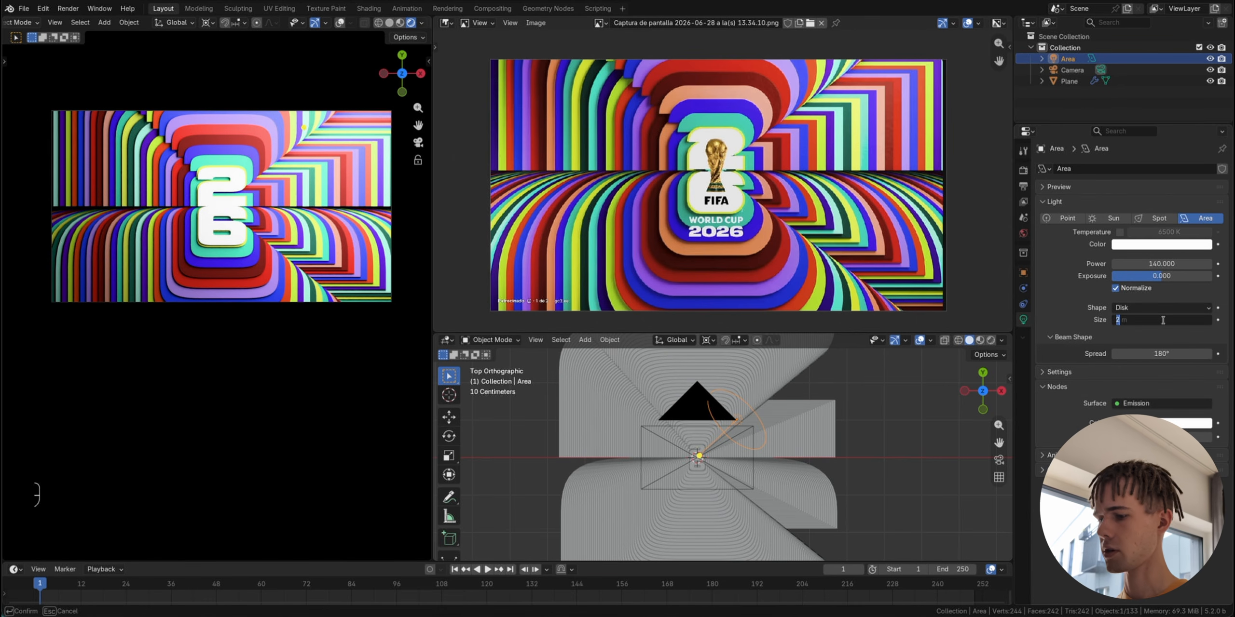
{"action": "type", "text": ".5"}
{"action": "key", "text": "Return"}
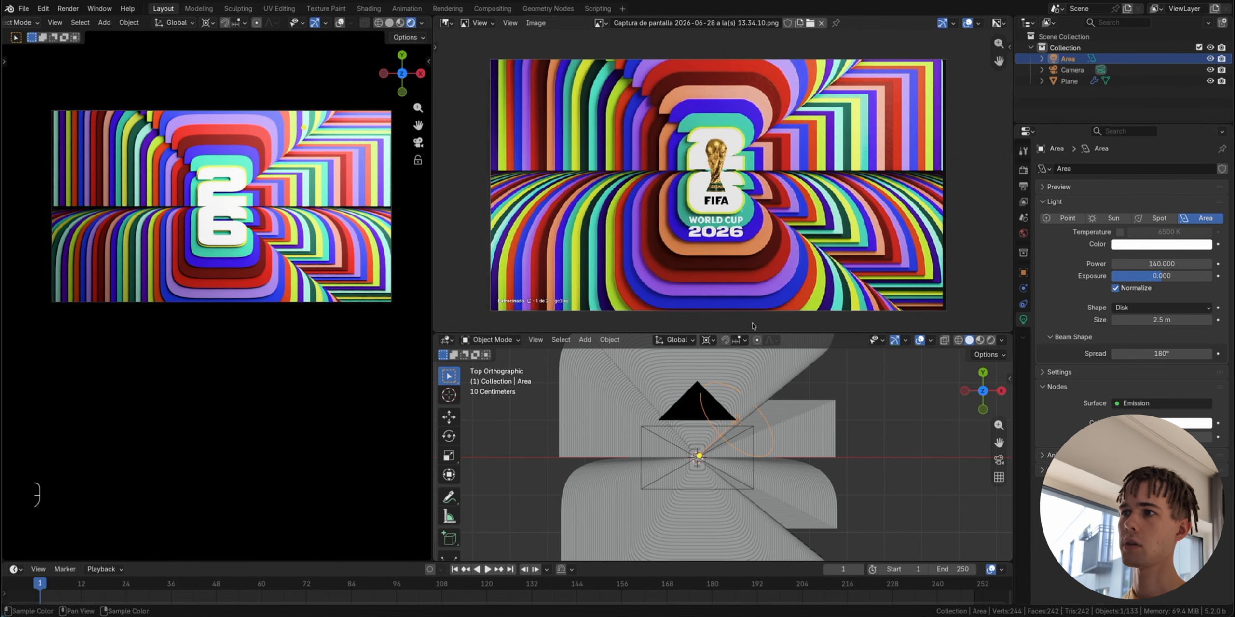
{"action": "key", "text": "g"}
{"action": "key", "text": "z"}
{"action": "key", "text": "z"}
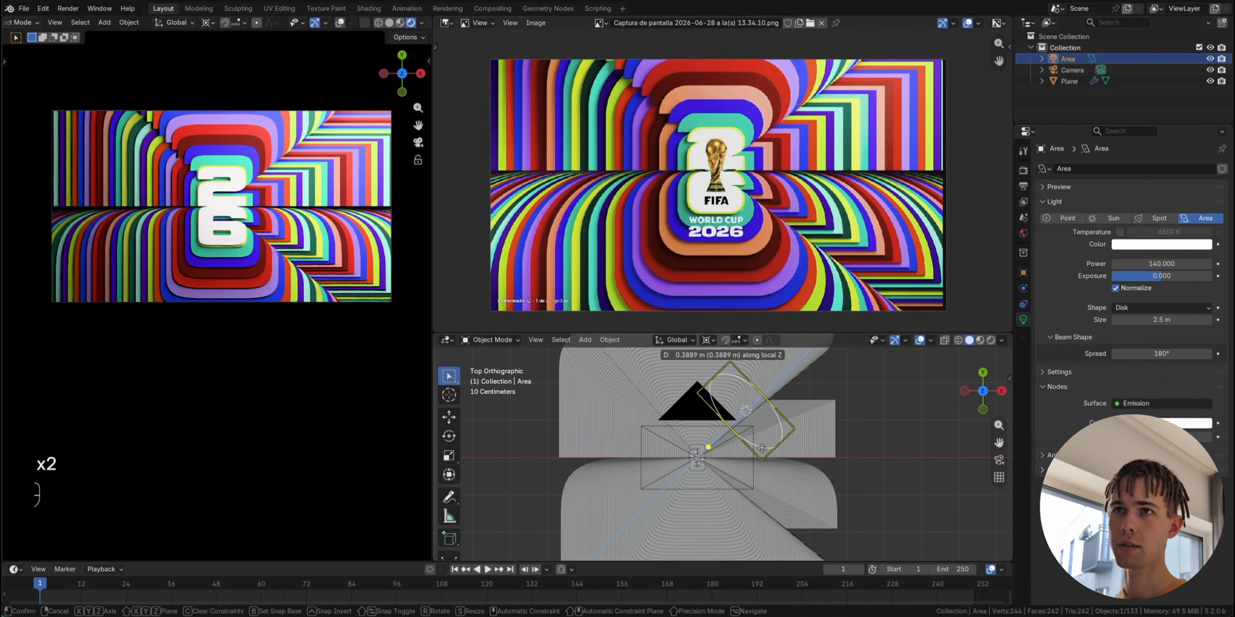
{"action": "left_click", "coordinate": [760, 451]}
Step: Rotate the area light slightly around the 3D cursor and inspect the rendered shading around the 26 numerals
{"action": "middle_click_drag", "start_coordinate": [760, 451], "coordinate": [854, 443]}
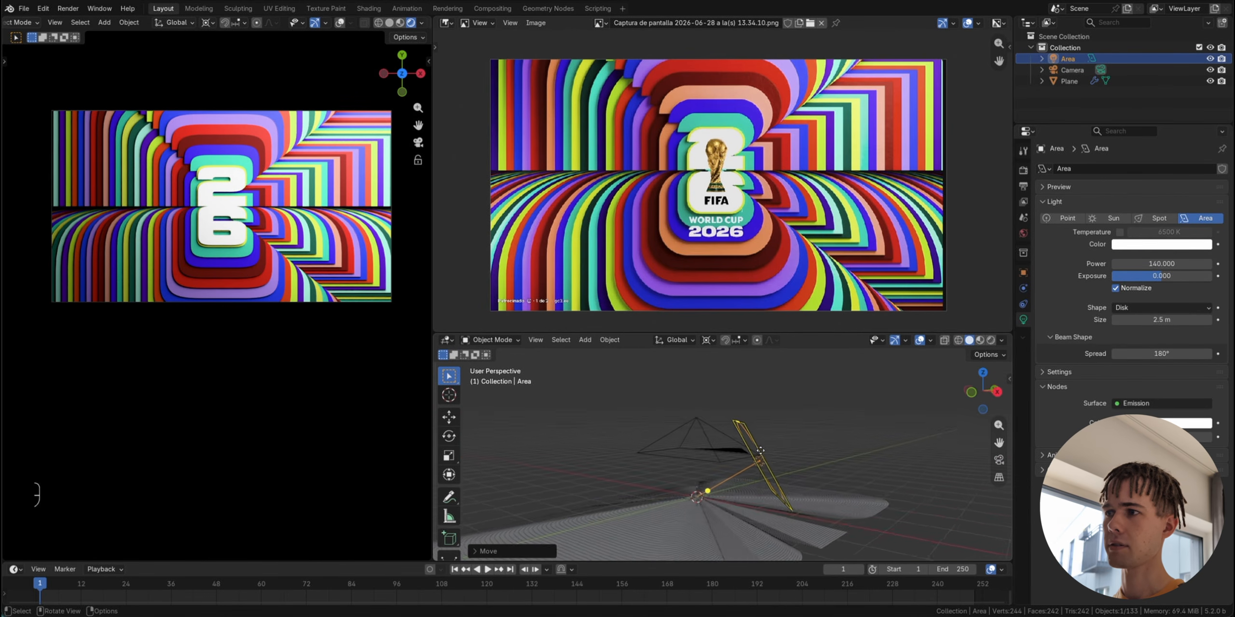
{"action": "key", "text": "r"}
{"action": "left_click", "coordinate": [859, 445]}
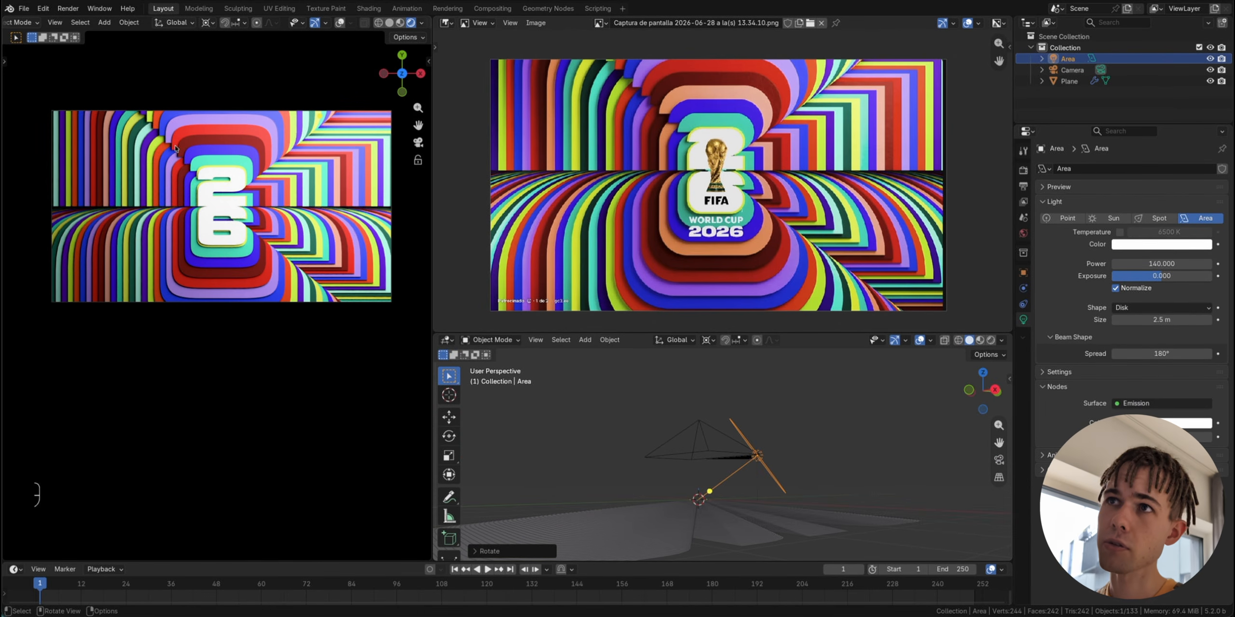
{"action": "scroll", "coordinate": [175, 149], "scroll_direction": "up", "scroll_amount": 5}
{"action": "scroll", "coordinate": [175, 149], "scroll_direction": "up", "scroll_amount": 2}
{"action": "scroll", "coordinate": [175, 148], "scroll_direction": "down", "scroll_amount": 8}
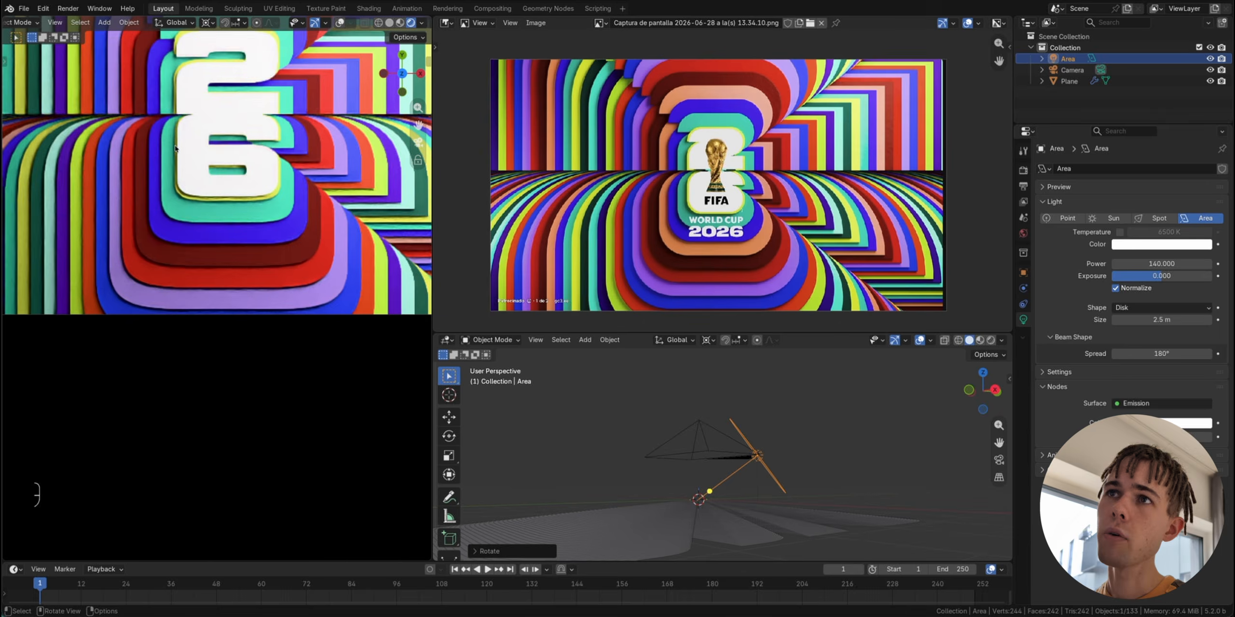
{"action": "middle_click_drag", "start_coordinate": [176, 148], "coordinate": [182, 191], "text": "shift"}
{"action": "scroll", "coordinate": [183, 191], "scroll_direction": "up", "scroll_amount": 3}
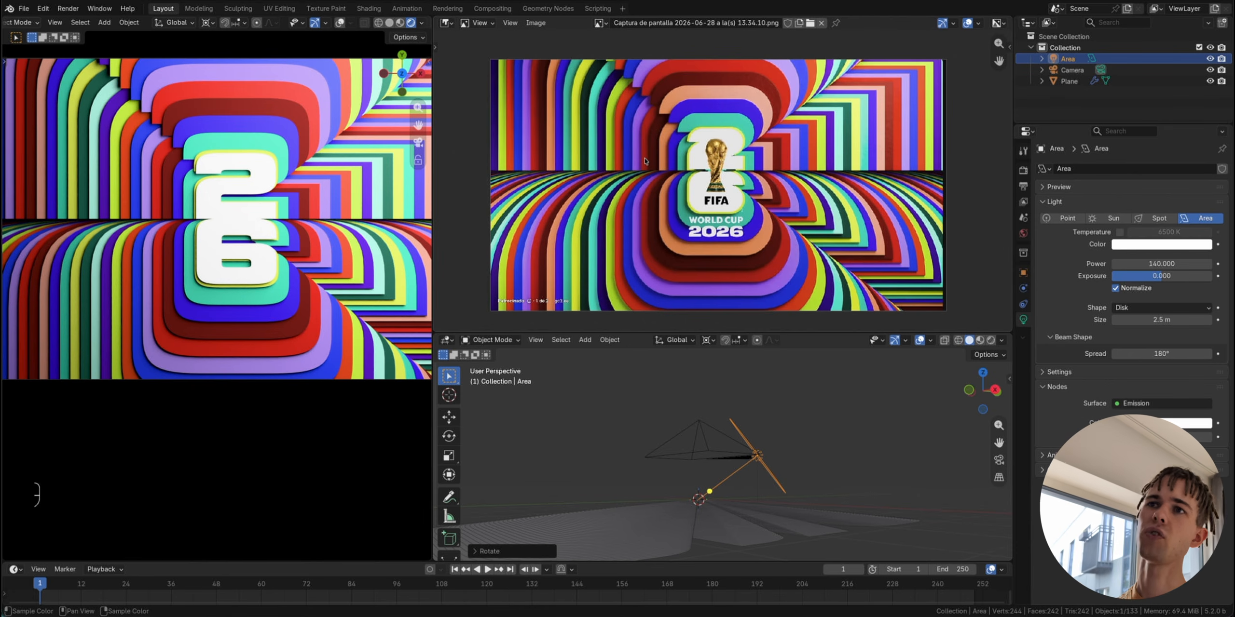
Step: Replace the lower 3D viewport with an enlarged Geometry Node Editor and show the plane's Translate Instances part of the tree
{"action": "left_click", "coordinate": [447, 340]}
{"action": "left_click", "coordinate": [482, 406]}
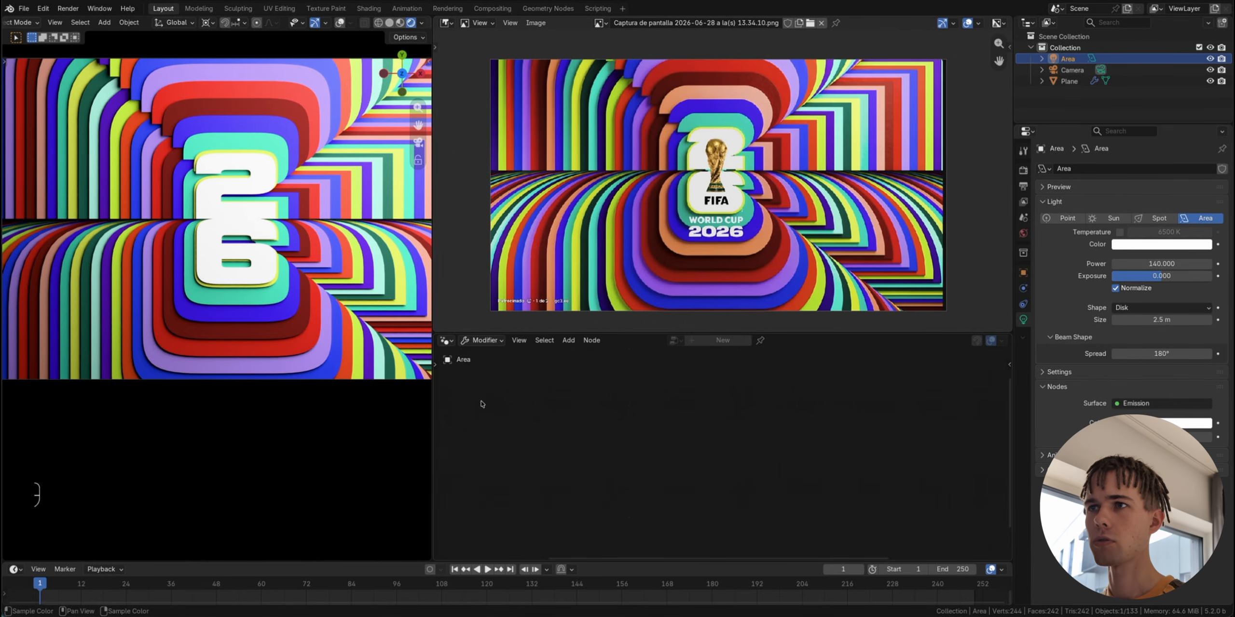
{"action": "left_click", "coordinate": [390, 333]}
{"action": "left_click_drag", "start_coordinate": [632, 333], "coordinate": [633, 258]}
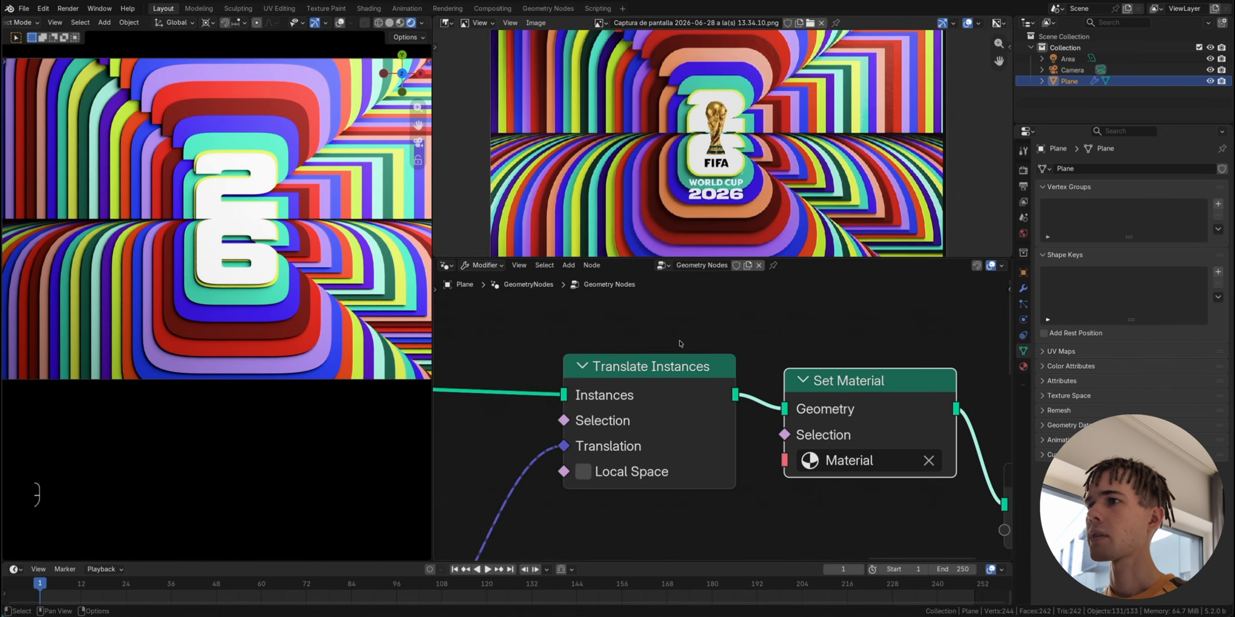
{"action": "scroll", "coordinate": [680, 343], "scroll_direction": "down", "scroll_amount": 5}
{"action": "scroll", "coordinate": [680, 343], "scroll_direction": "left", "scroll_amount": 4}
{"action": "scroll", "coordinate": [680, 344], "scroll_direction": "down", "scroll_amount": 3}
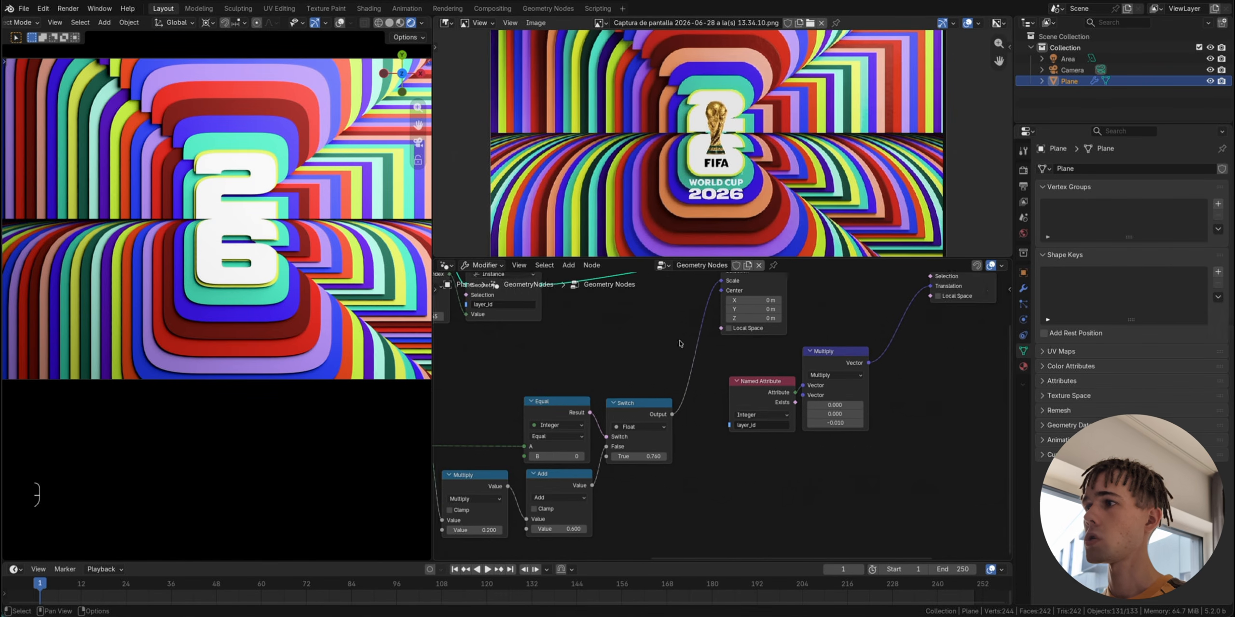
{"action": "scroll", "coordinate": [680, 343], "scroll_direction": "right", "scroll_amount": 1}
{"action": "scroll", "coordinate": [823, 460], "scroll_direction": "up", "scroll_amount": 3}
{"action": "scroll", "coordinate": [823, 460], "scroll_direction": "right", "scroll_amount": 5}
{"action": "scroll", "coordinate": [823, 460], "scroll_direction": "up", "scroll_amount": 3}
Step: Temporarily mute the Translate Instances node to compare the render without the layer offset, and restore both node and camera view
{"action": "left_click", "coordinate": [873, 313]}
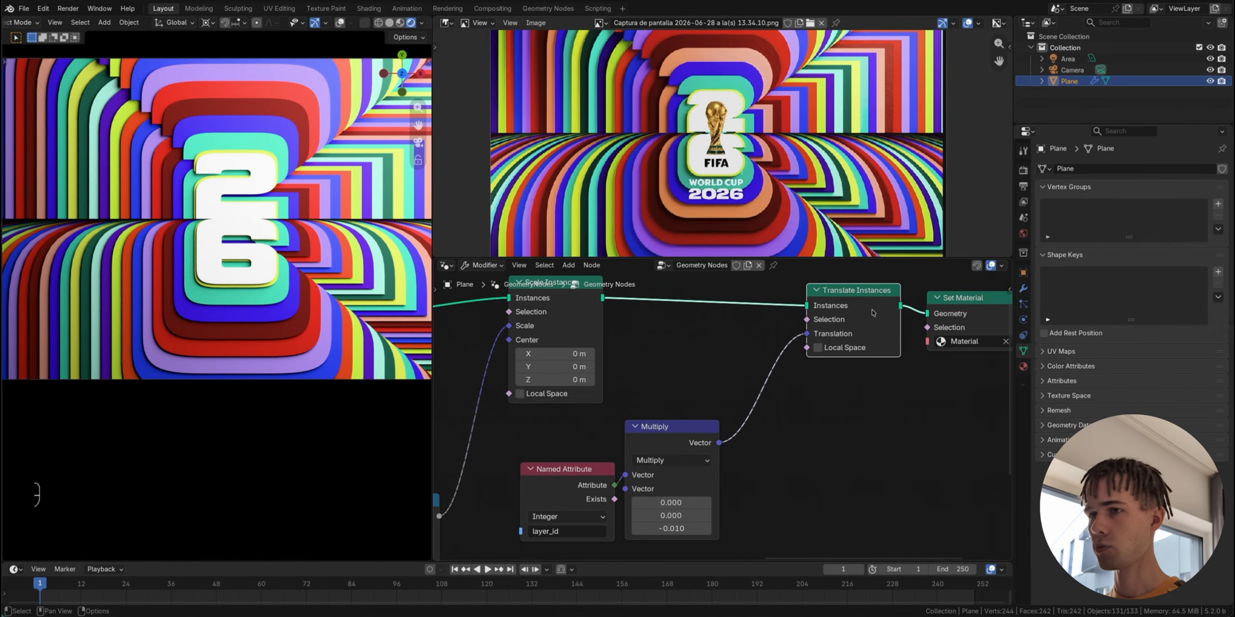
{"action": "key", "text": "m"}
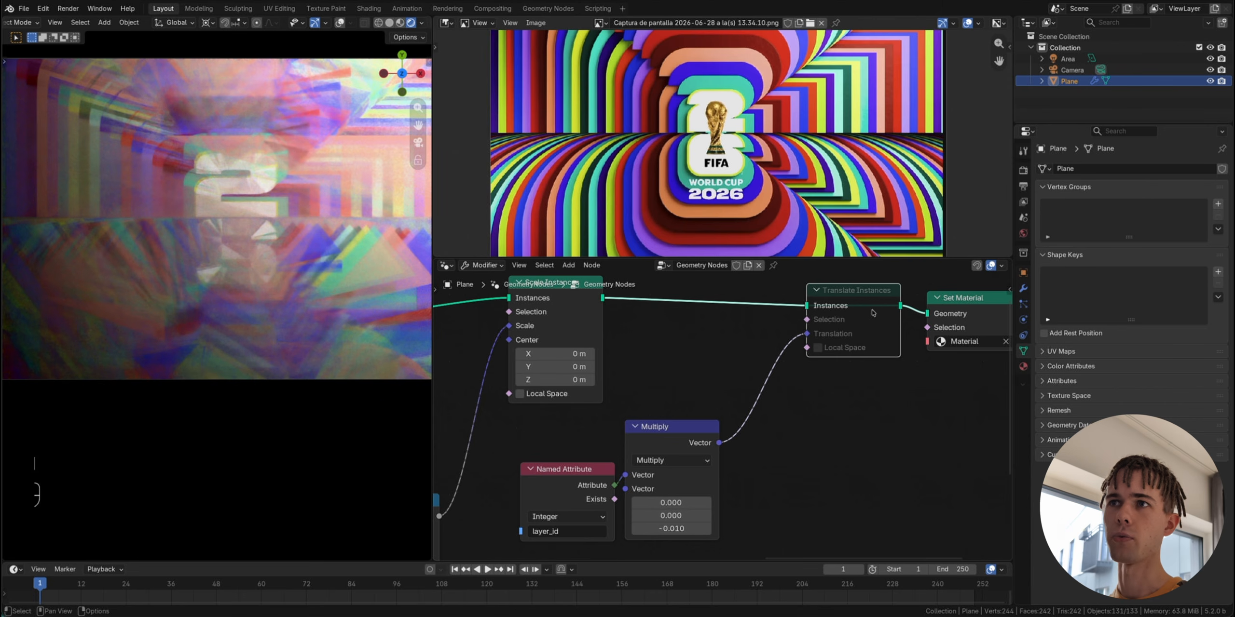
{"action": "scroll", "coordinate": [260, 239], "scroll_direction": "down", "scroll_amount": 2}
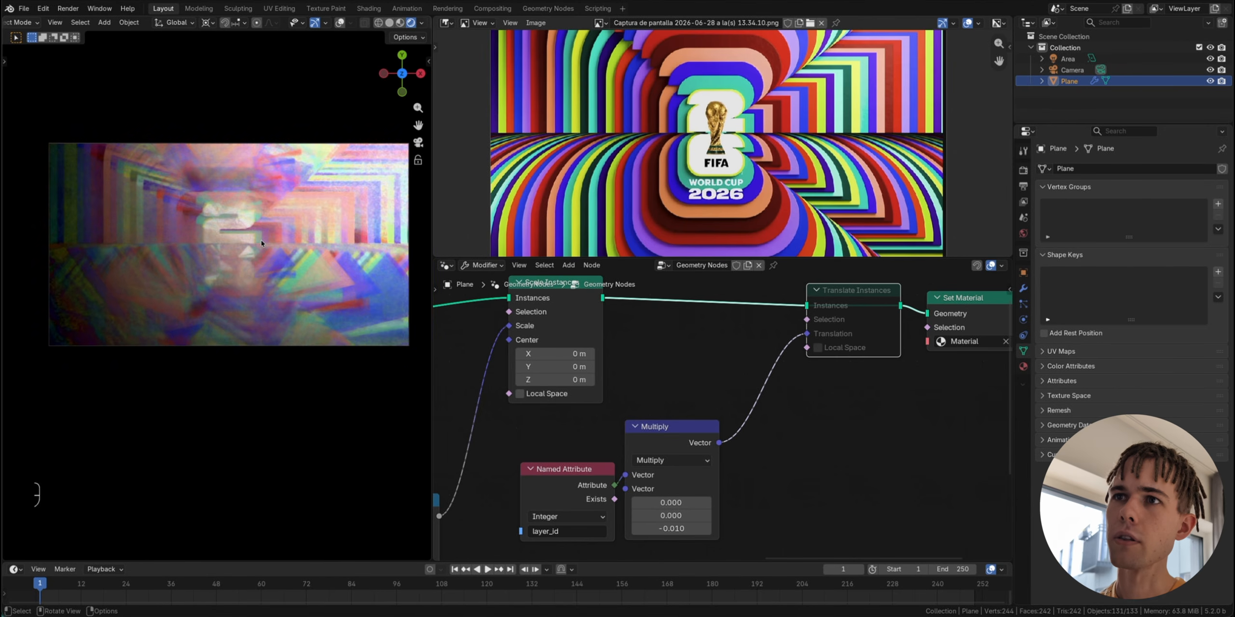
{"action": "left_click", "coordinate": [418, 143]}
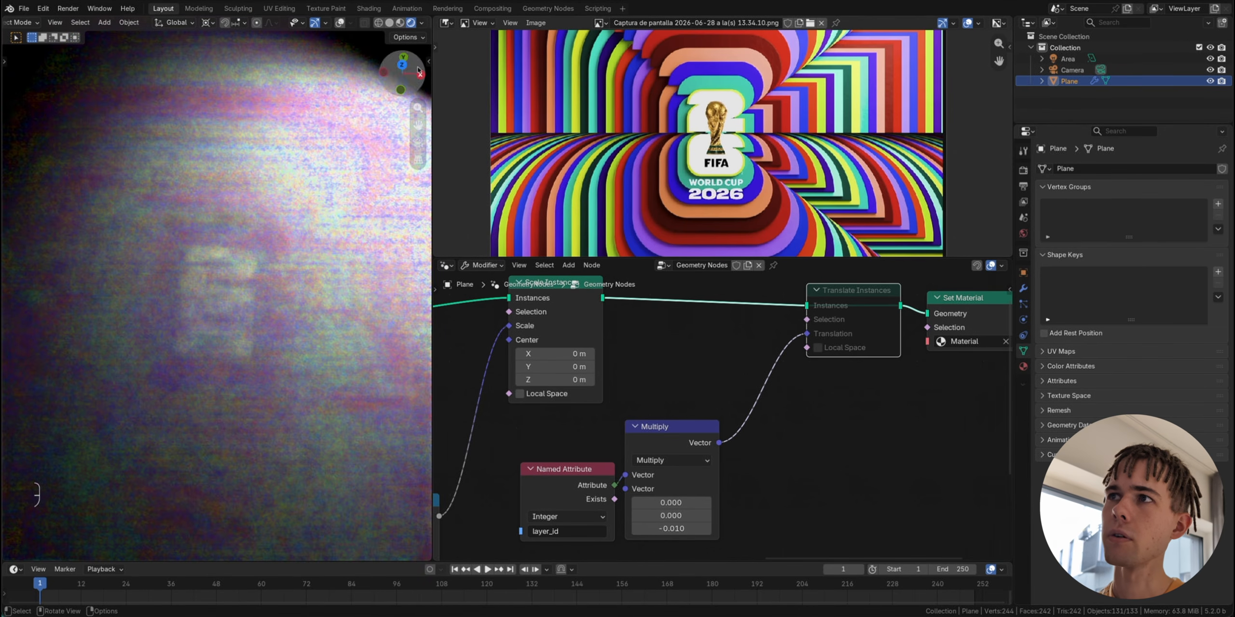
{"action": "left_click", "coordinate": [418, 143]}
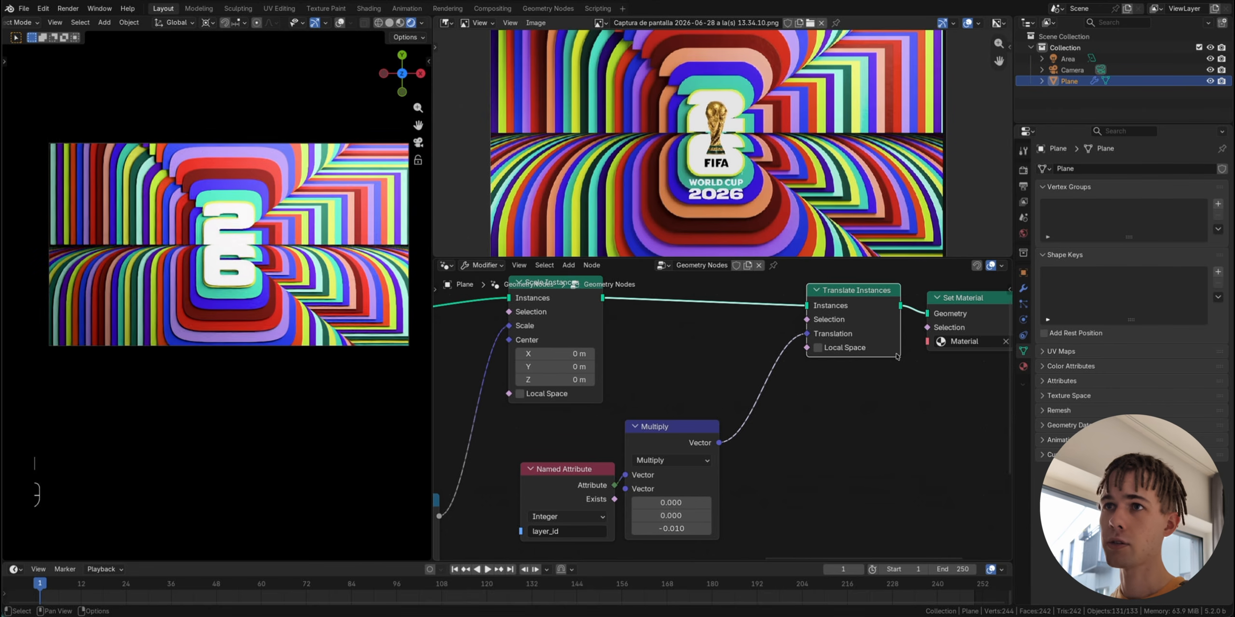
Step: Set the Z factor of the Multiply node driving the layer translation to -0.02 and refine it to -0.025
{"action": "scroll", "coordinate": [691, 488], "scroll_direction": "up", "scroll_amount": 2}
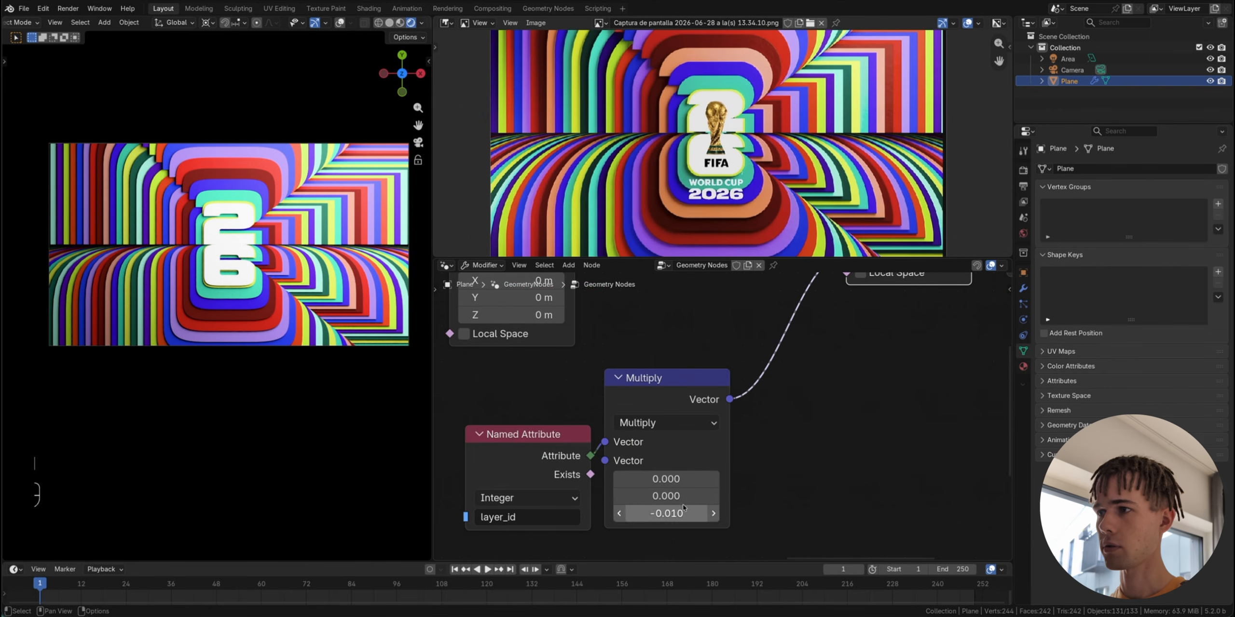
{"action": "double_click", "coordinate": [683, 506]}
{"action": "key", "text": "BackSpace"}
{"action": "type", "text": "2"}
{"action": "key", "text": "Return"}
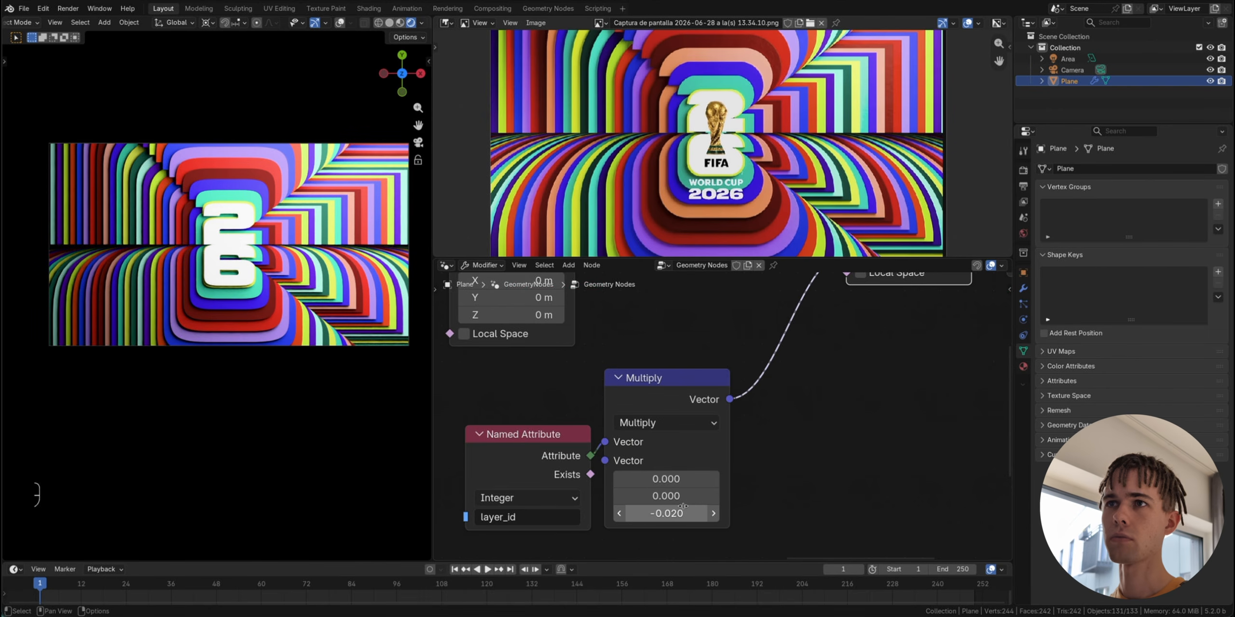
{"action": "double_click", "coordinate": [683, 506]}
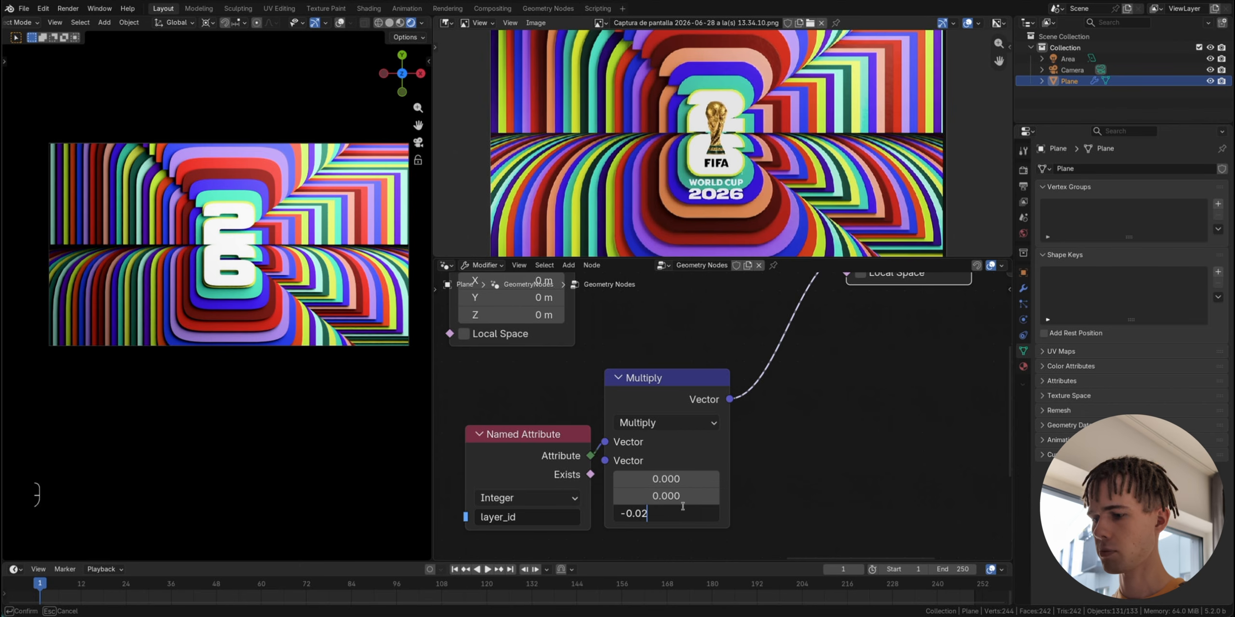
{"action": "type", "text": "5"}
{"action": "key", "text": "Return"}
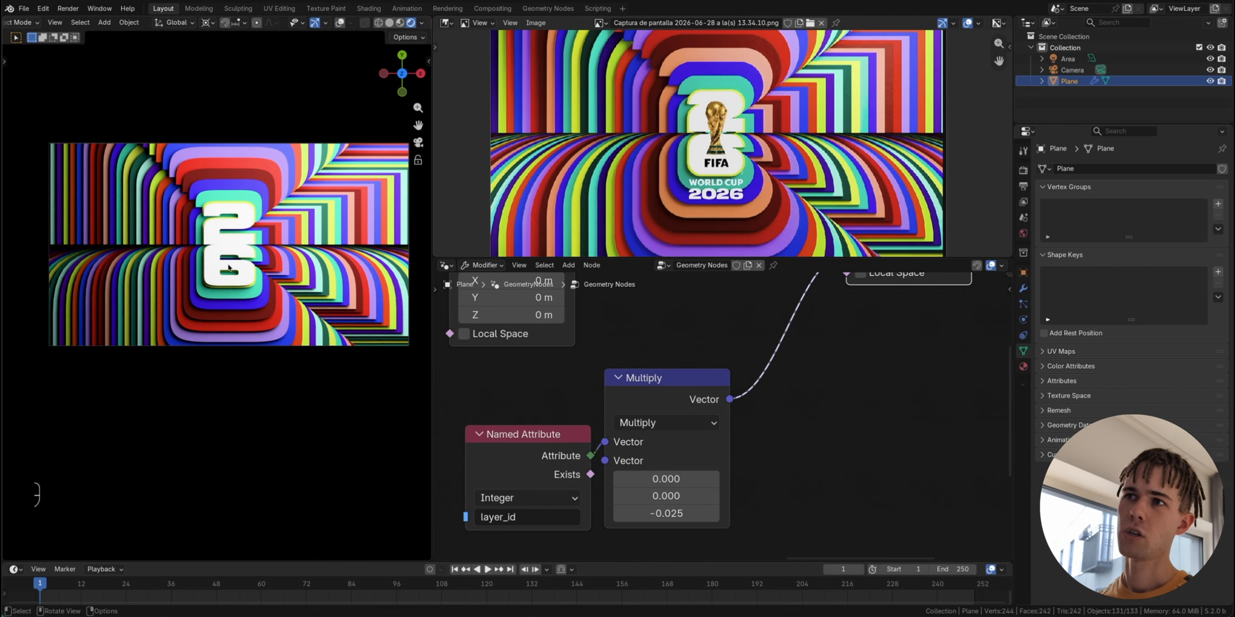
Step: Widen the rendered camera viewport and reframe the artwork within it
{"action": "scroll", "coordinate": [229, 268], "scroll_direction": "up", "scroll_amount": 3}
{"action": "scroll", "coordinate": [361, 220], "scroll_direction": "down", "scroll_amount": 2}
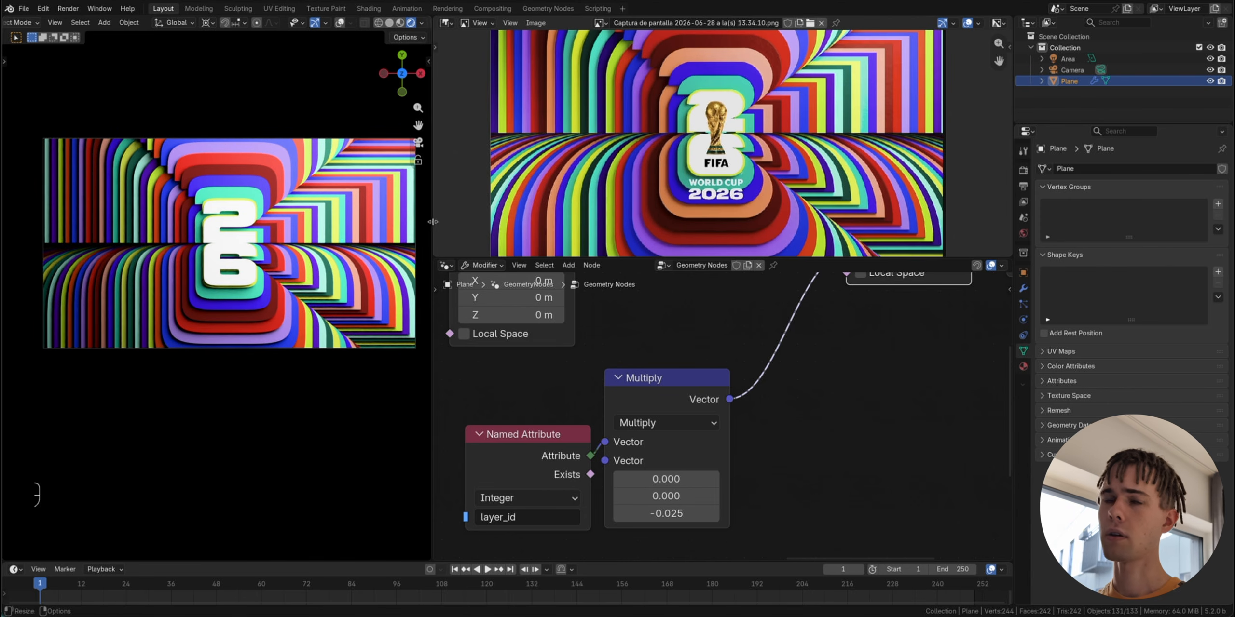
{"action": "left_click_drag", "start_coordinate": [432, 221], "coordinate": [474, 220]}
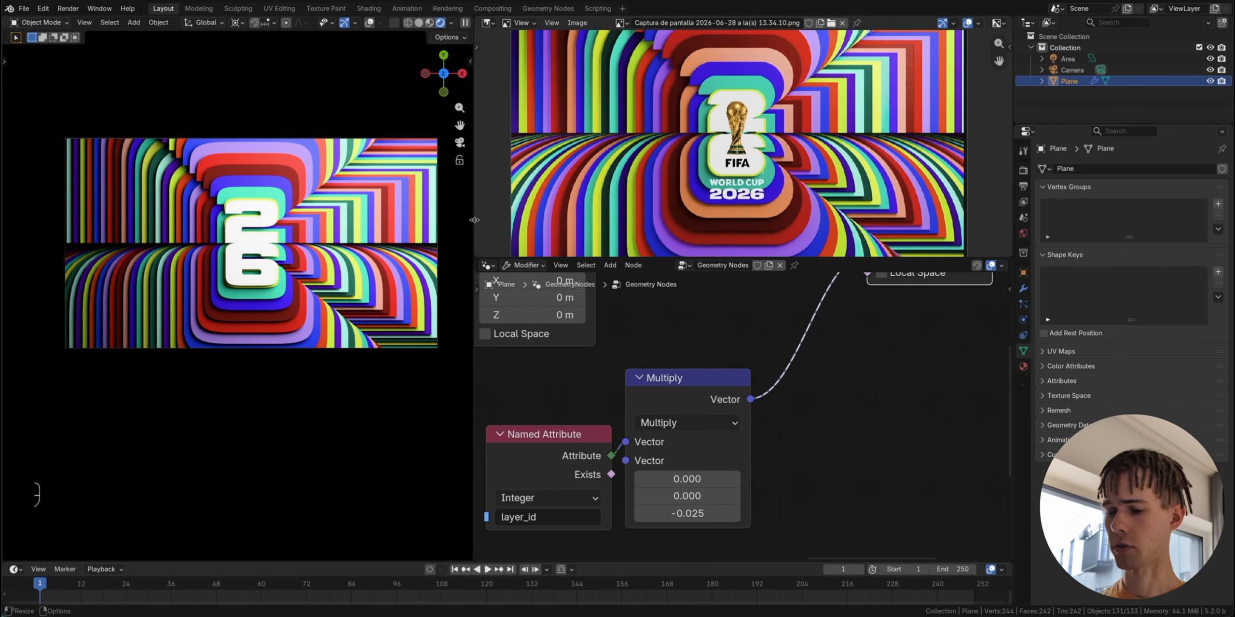
{"action": "middle_click_drag", "start_coordinate": [397, 227], "coordinate": [391, 241], "text": "shift"}
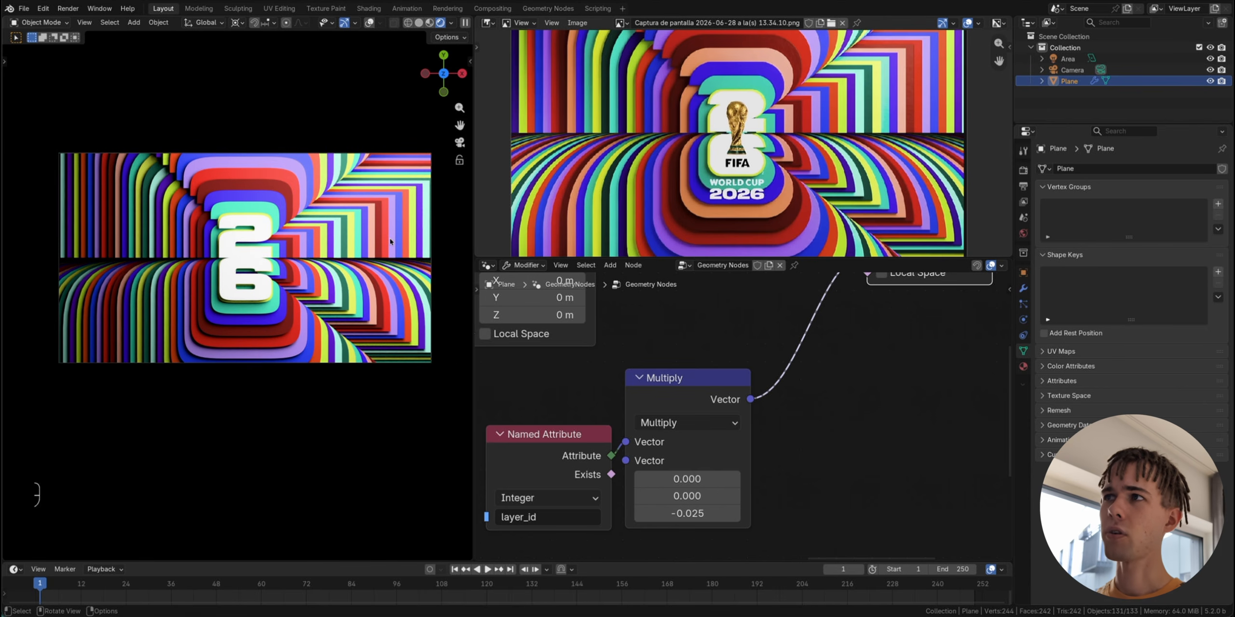
Step: Replace the reference image editor with a 3D viewport and enlarge it downwards
{"action": "left_click", "coordinate": [488, 22]}
{"action": "left_click", "coordinate": [511, 47]}
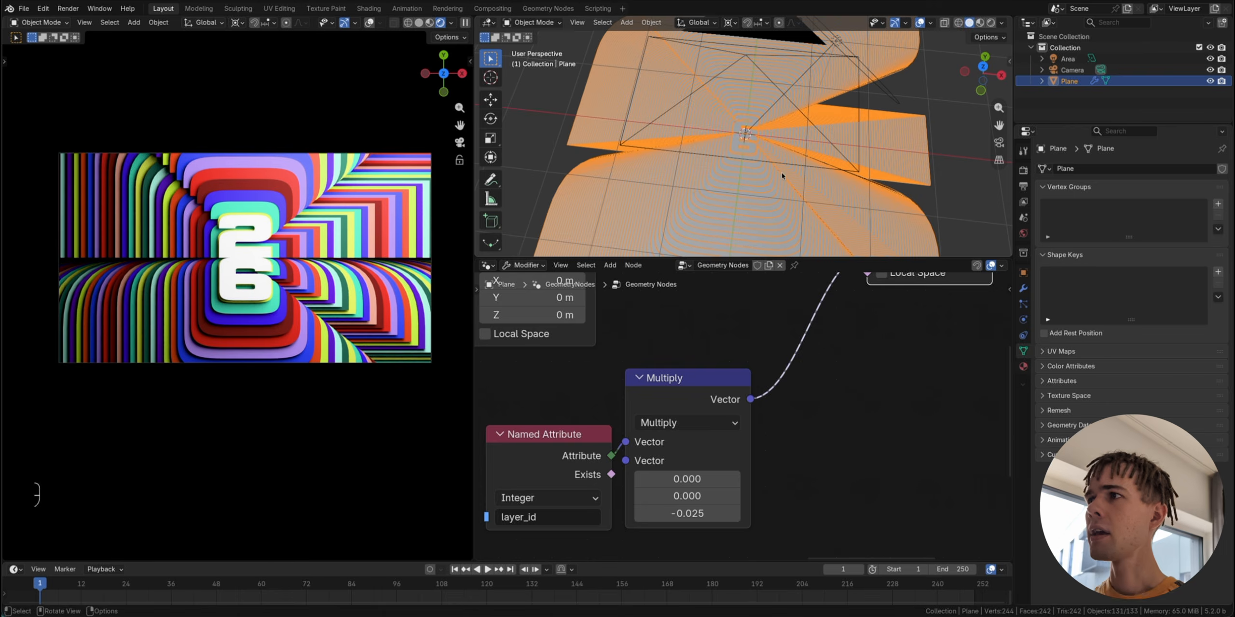
{"action": "left_click_drag", "start_coordinate": [754, 254], "coordinate": [753, 391]}
Step: Duplicate the area light and trackball-rotate the copy around the 3D cursor to the -X side of the artwork
{"action": "left_click", "coordinate": [836, 105]}
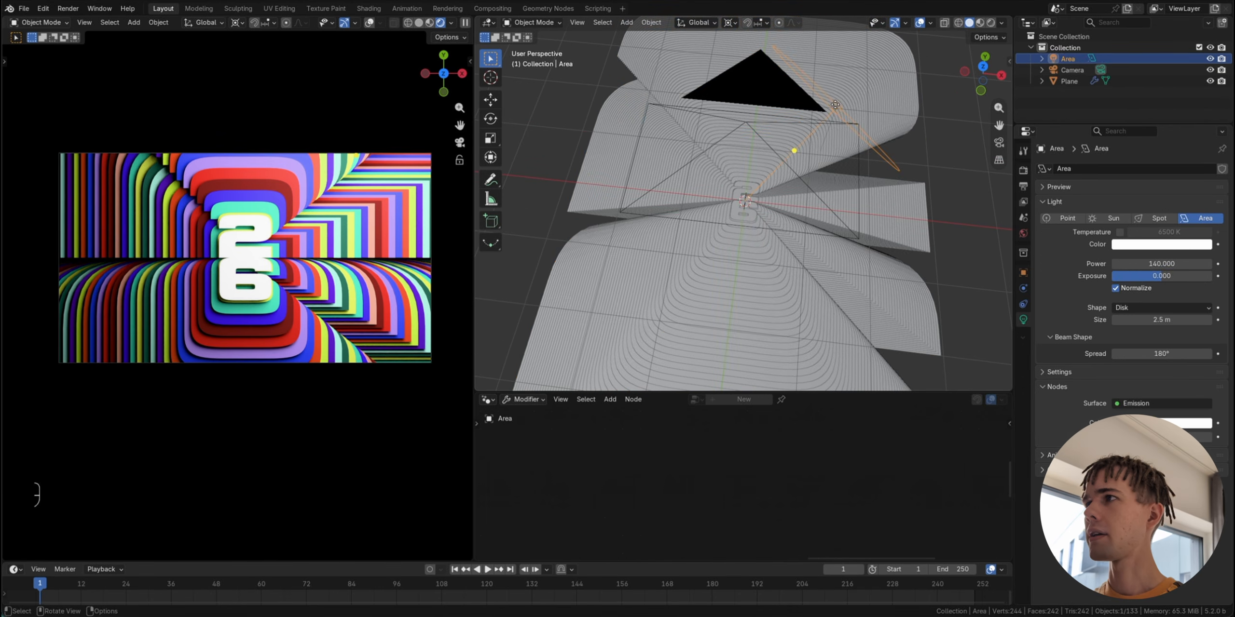
{"action": "key", "text": "shift+d"}
{"action": "key", "text": "r"}
{"action": "key", "text": "r"}
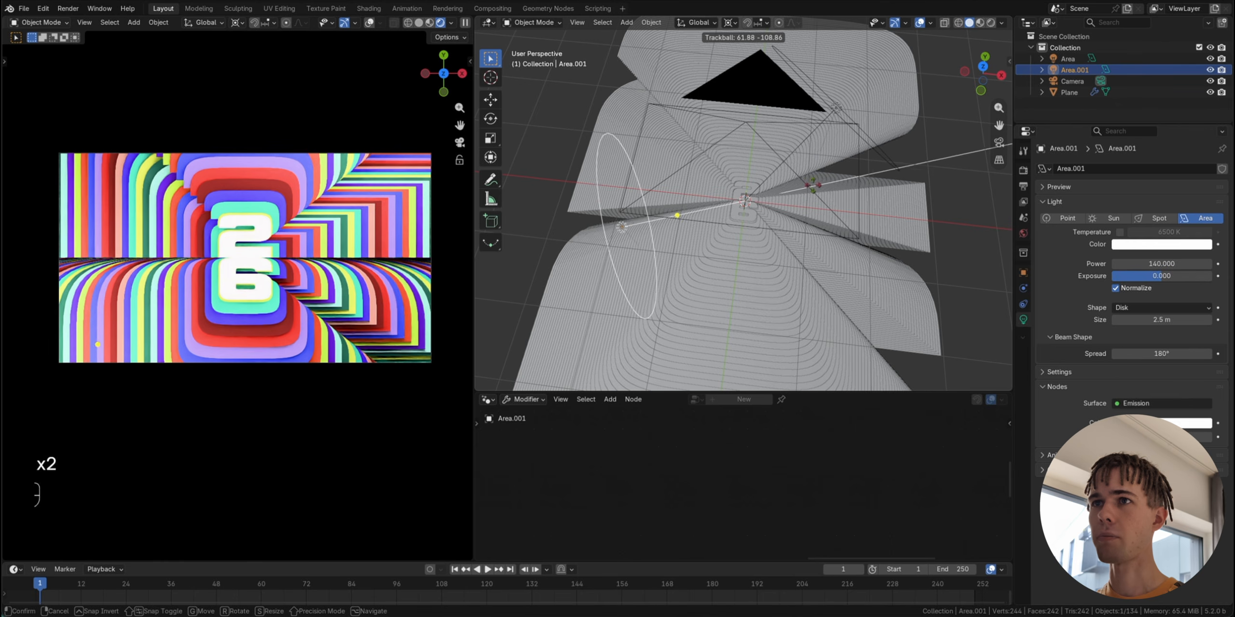
{"action": "left_click", "coordinate": [816, 163]}
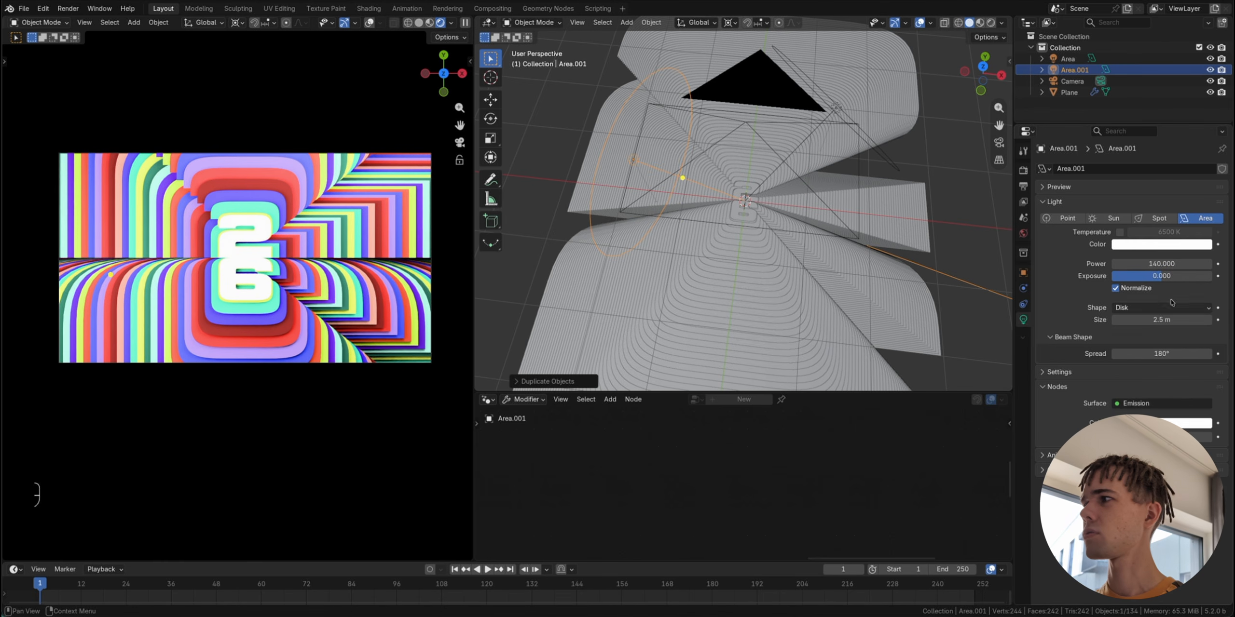
Step: Try a power of 20 on the duplicated light, reduce it to 10, and toggle its visibility to compare the render
{"action": "left_click", "coordinate": [1162, 263]}
{"action": "type", "text": "20"}
{"action": "key", "text": "Return"}
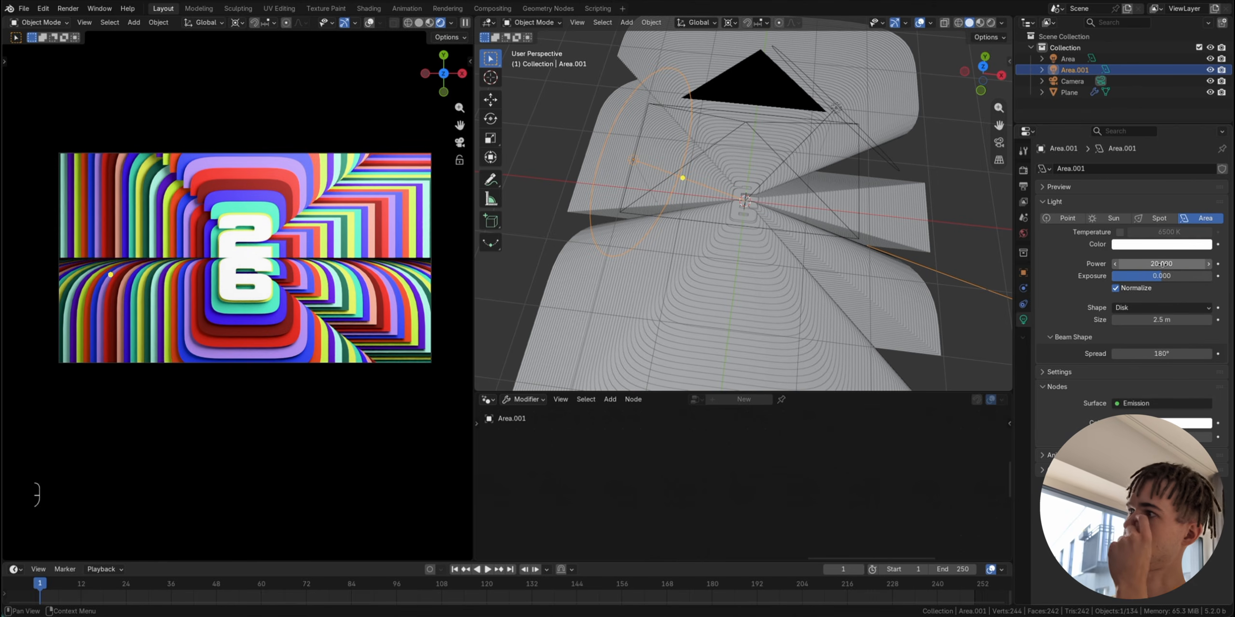
{"action": "left_click", "coordinate": [1161, 264]}
{"action": "type", "text": "10"}
{"action": "key", "text": "Return"}
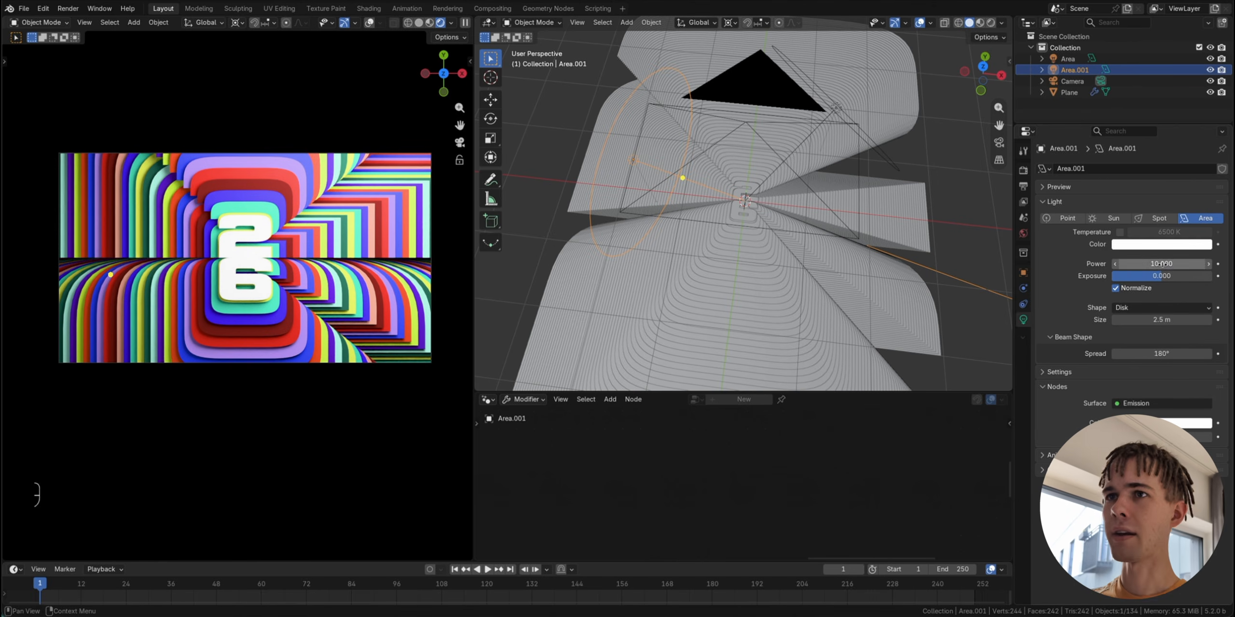
{"action": "left_click", "coordinate": [1209, 70]}
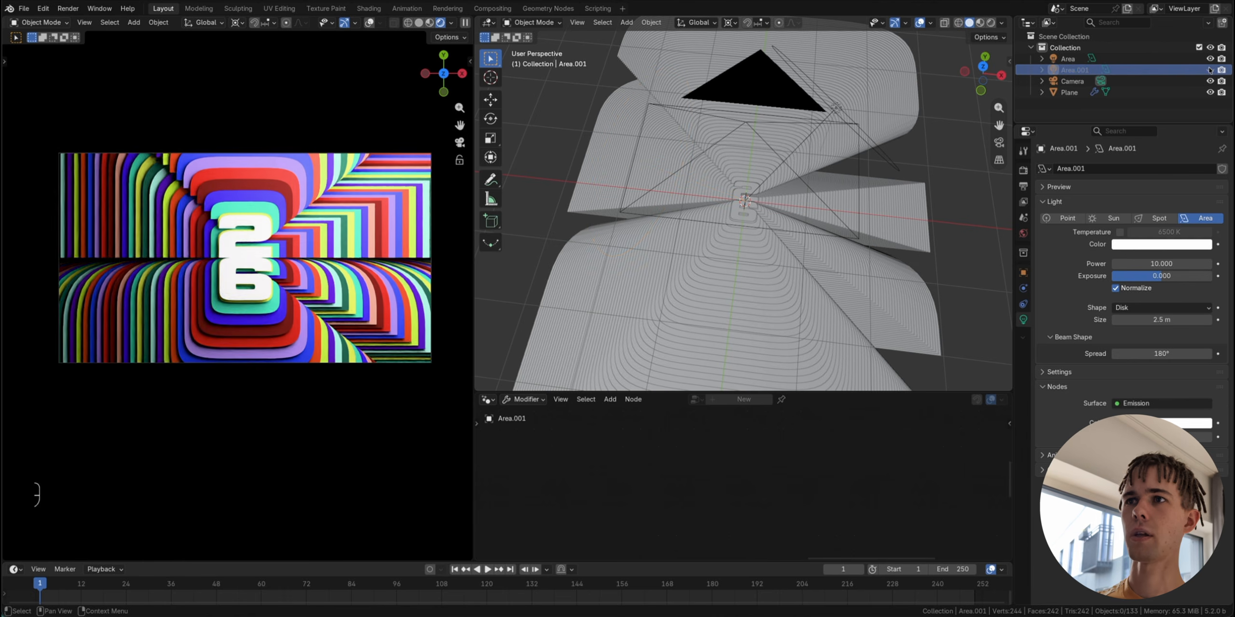
{"action": "left_click", "coordinate": [1209, 70]}
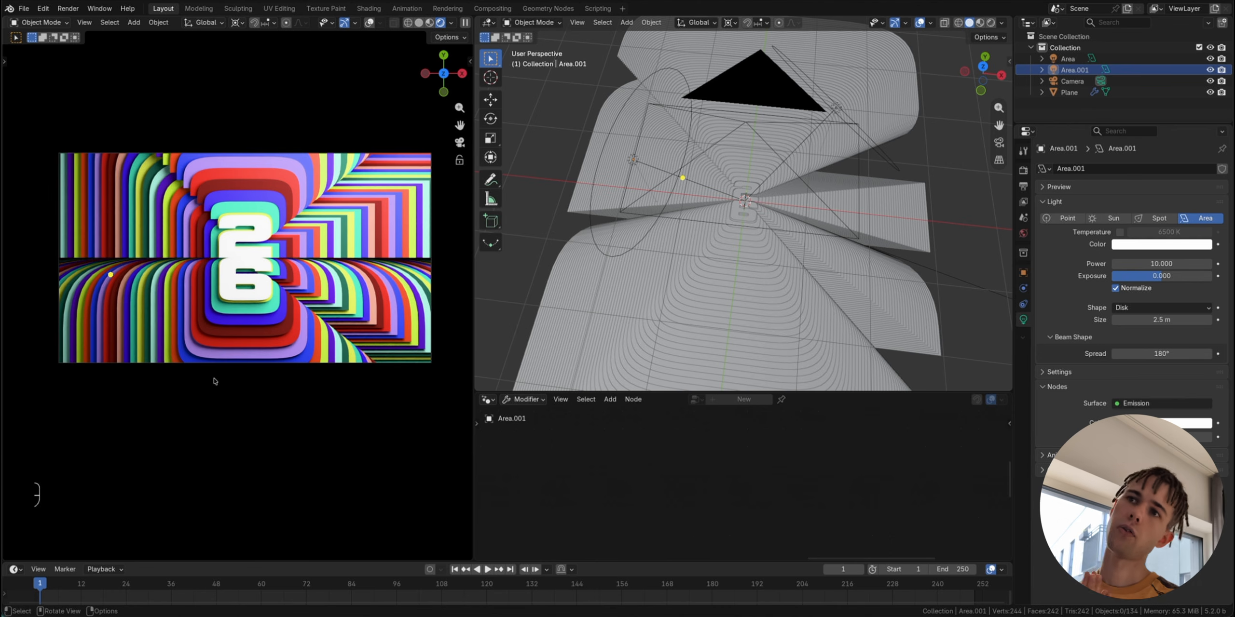
Step: Bring back the reference image for comparison and expand the node editor over its area
{"action": "left_click", "coordinate": [488, 22]}
{"action": "left_click", "coordinate": [502, 65]}
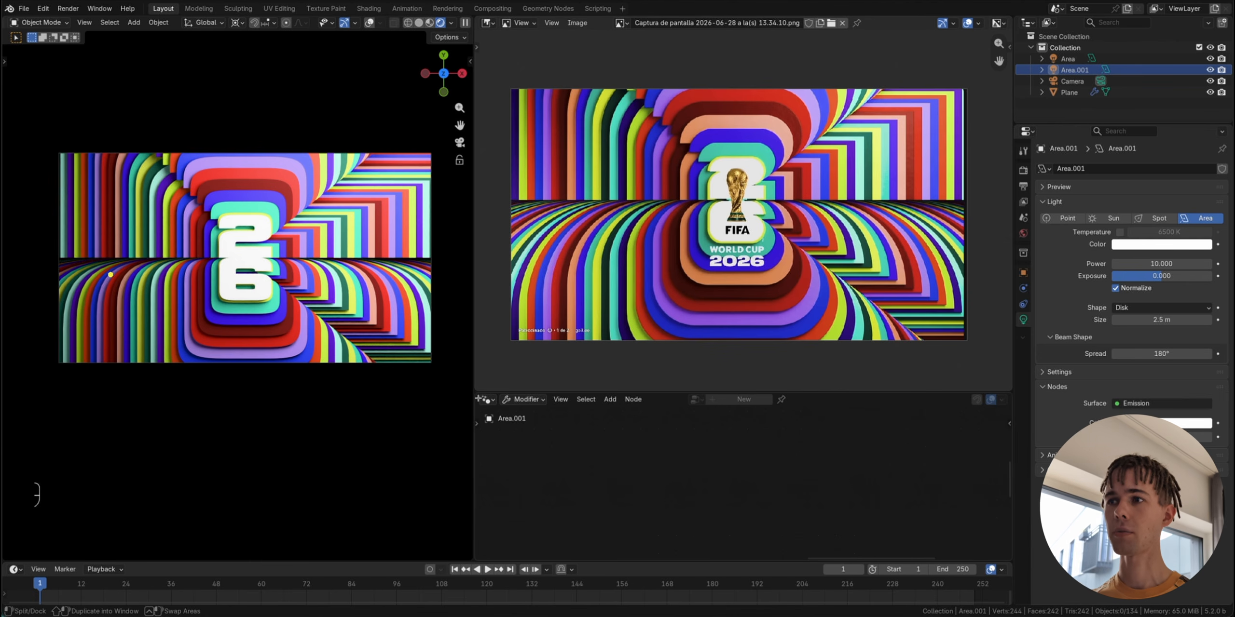
{"action": "left_click_drag", "start_coordinate": [479, 397], "coordinate": [483, 333]}
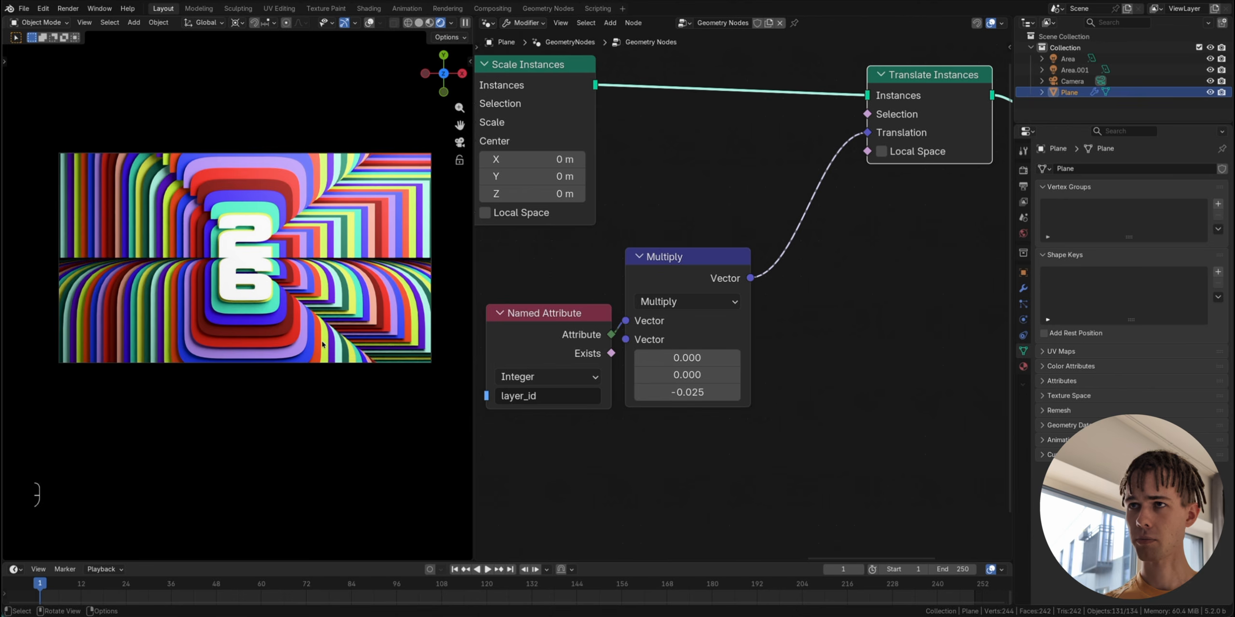
Step: Switch the camera viewport to solid shading, orbit out to a perspective of the stacked layers, and show the overlays
{"action": "key", "text": "z"}
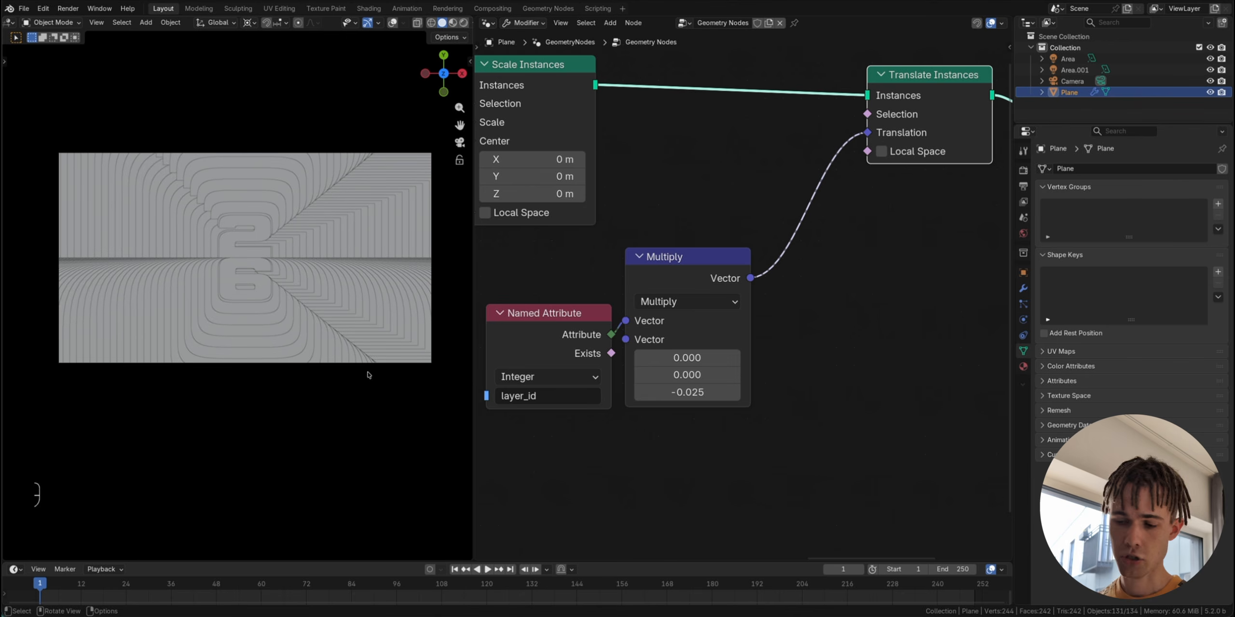
{"action": "middle_click_drag", "start_coordinate": [369, 375], "coordinate": [367, 369]}
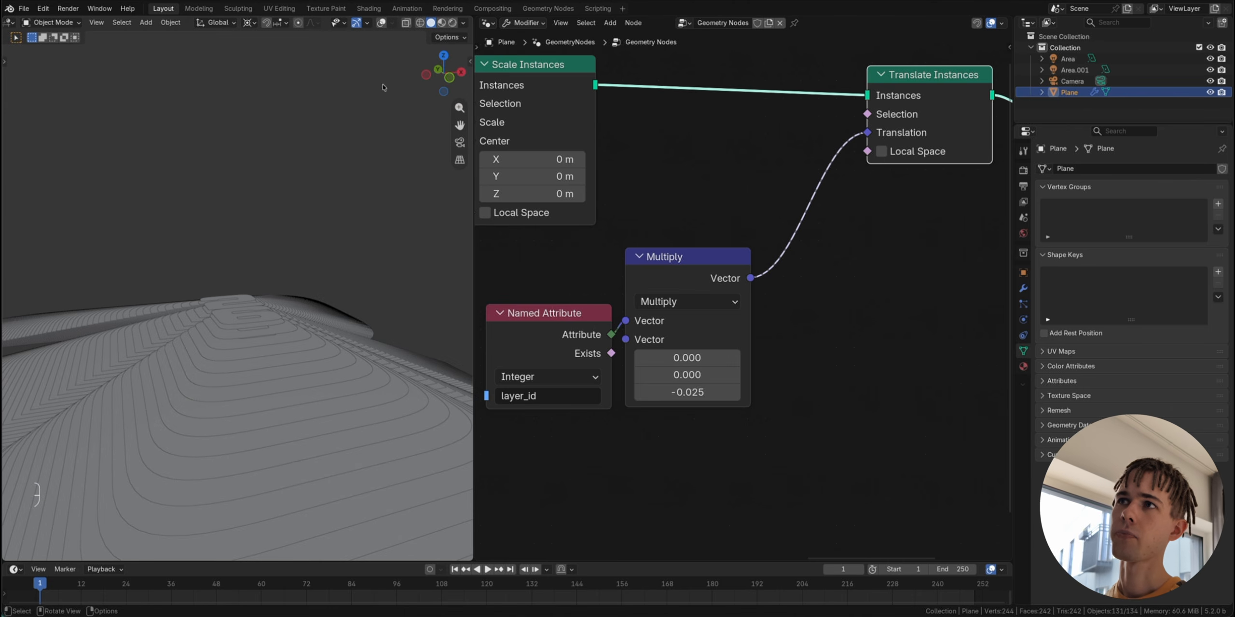
{"action": "left_click", "coordinate": [382, 24]}
{"action": "middle_click_drag", "start_coordinate": [340, 279], "coordinate": [340, 279]}
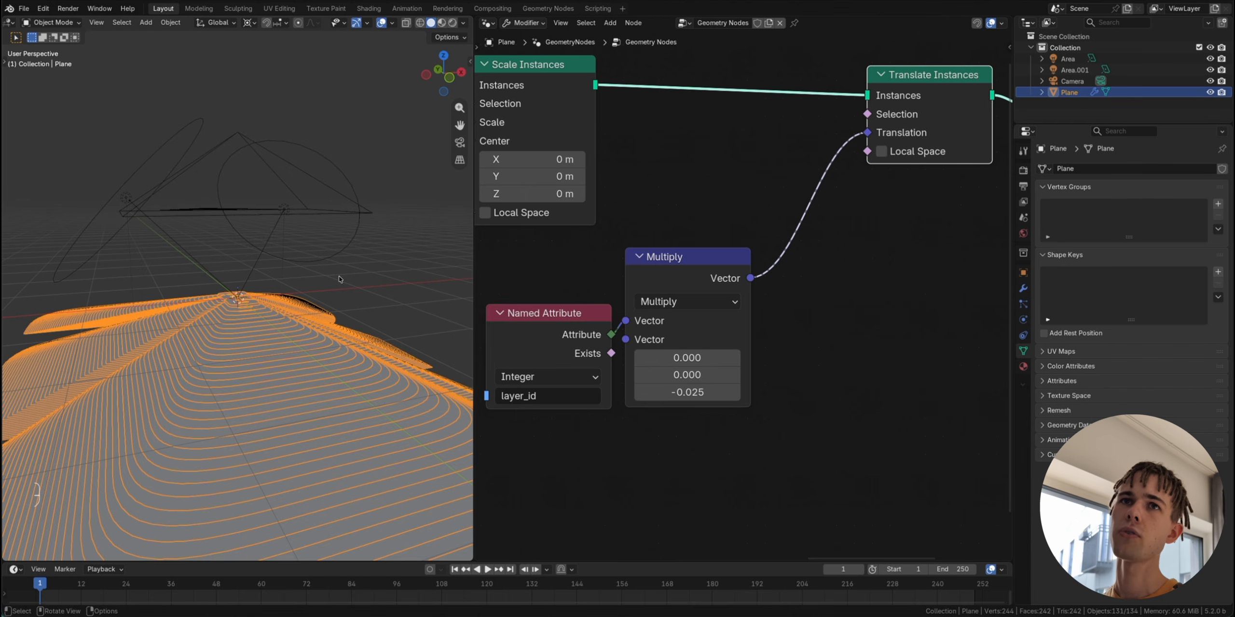
Step: Switch to Finder and preview the reference animation 0001-0140.mp4, scrubbing through the layers' opening motion, and return to Blender
{"action": "key", "text": "super+Tab"}
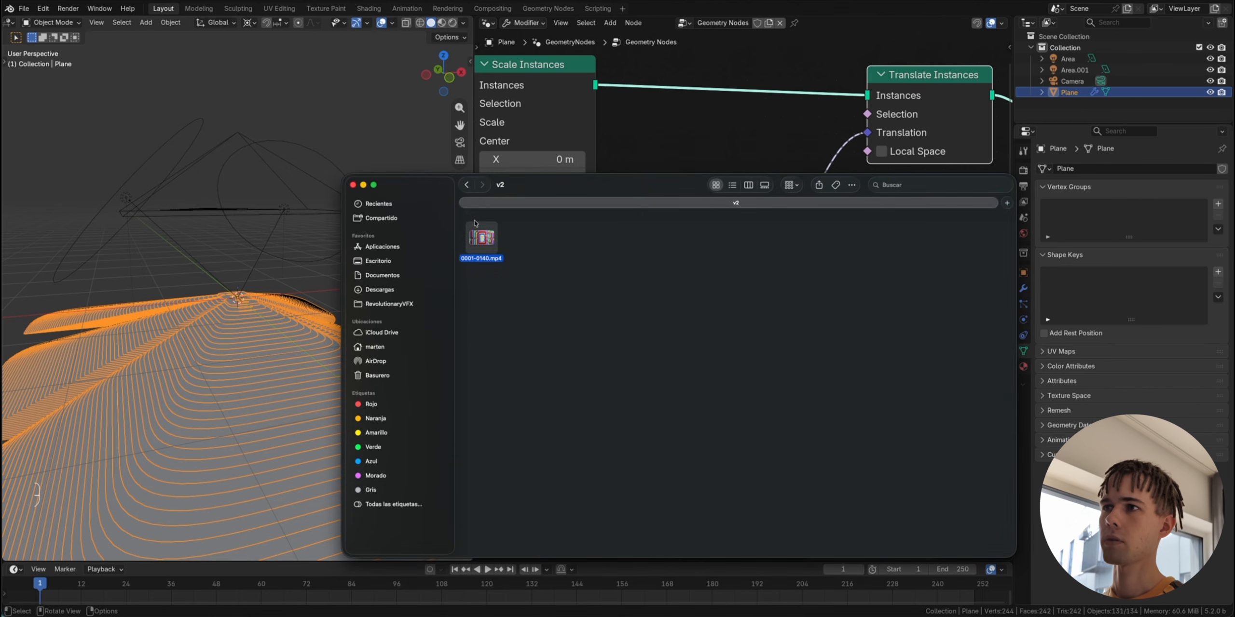
{"action": "key", "text": "space"}
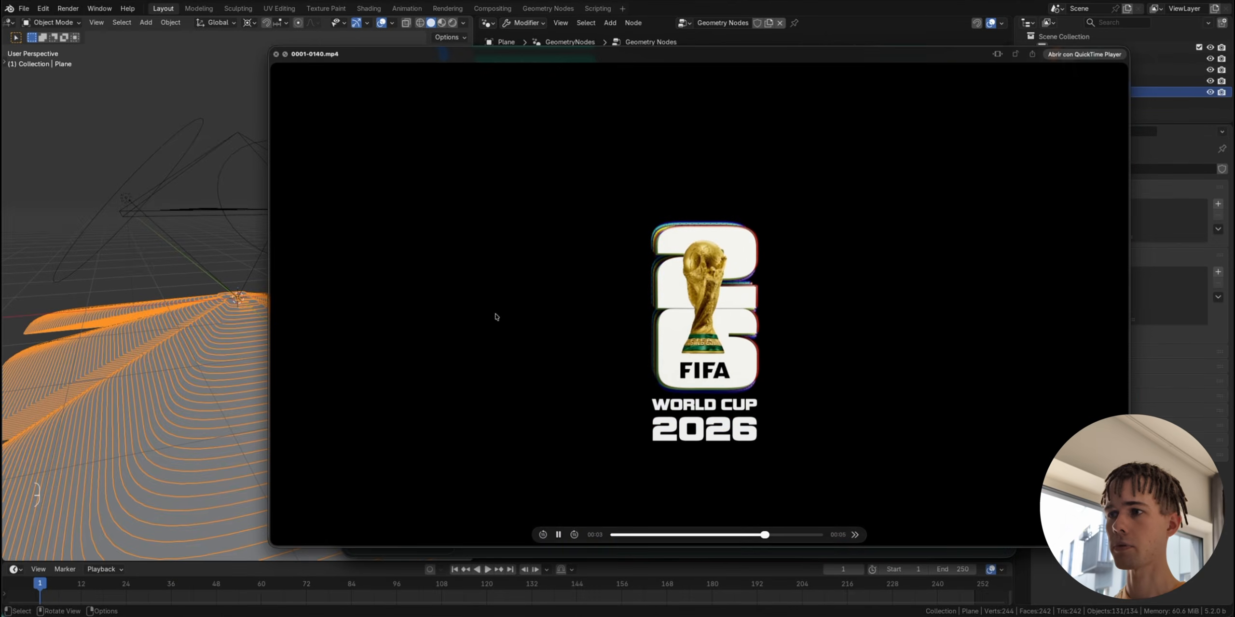
{"action": "left_click", "coordinate": [559, 535]}
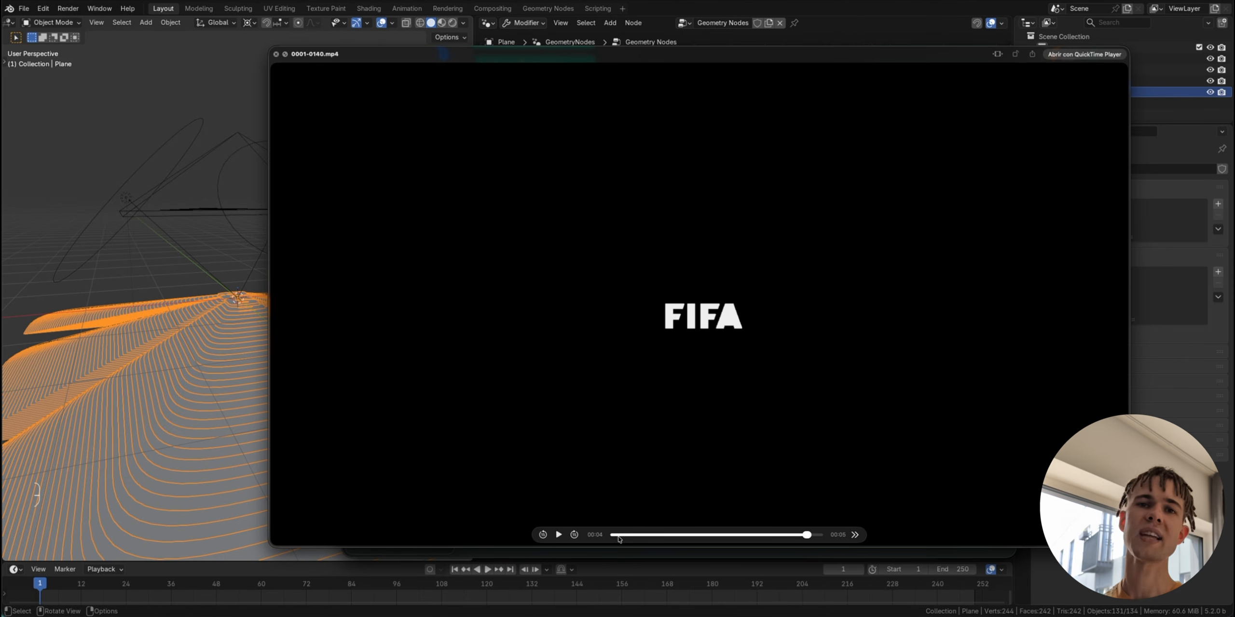
{"action": "left_click_drag", "start_coordinate": [623, 536], "coordinate": [695, 538]}
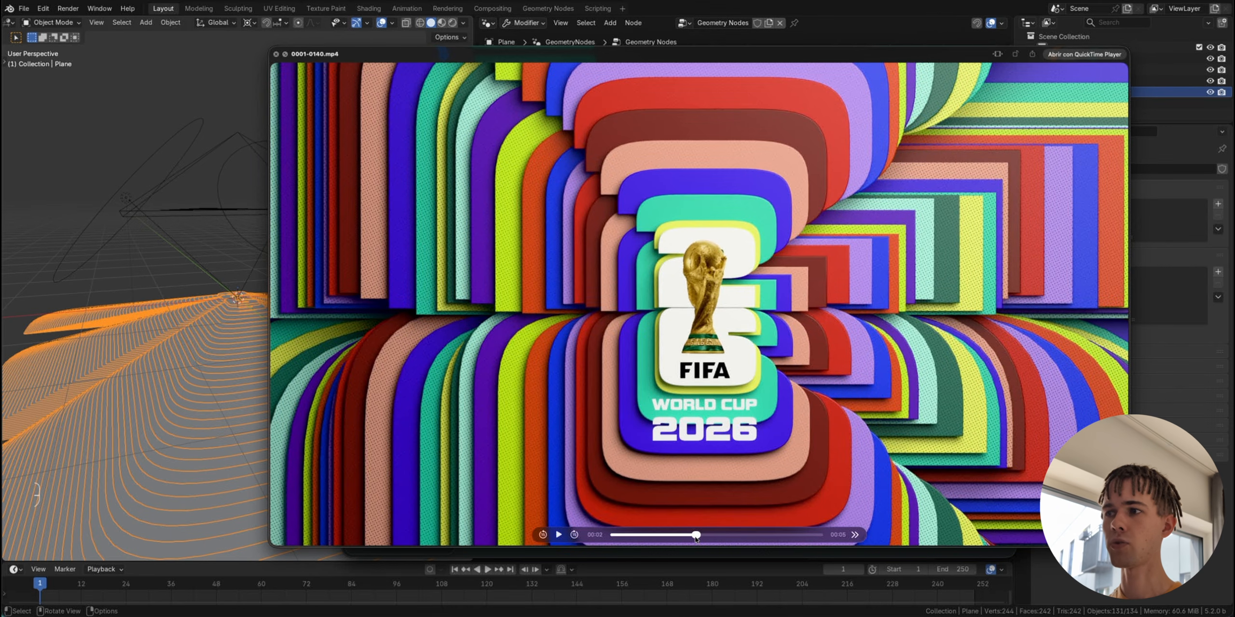
{"action": "key", "text": "space"}
{"action": "left_click", "coordinate": [717, 131]}
Step: Reposition the Scale Instances node and the layer scale math nodes to make room between Switch and Scale Instances
{"action": "scroll", "coordinate": [672, 320], "scroll_direction": "down", "scroll_amount": 2}
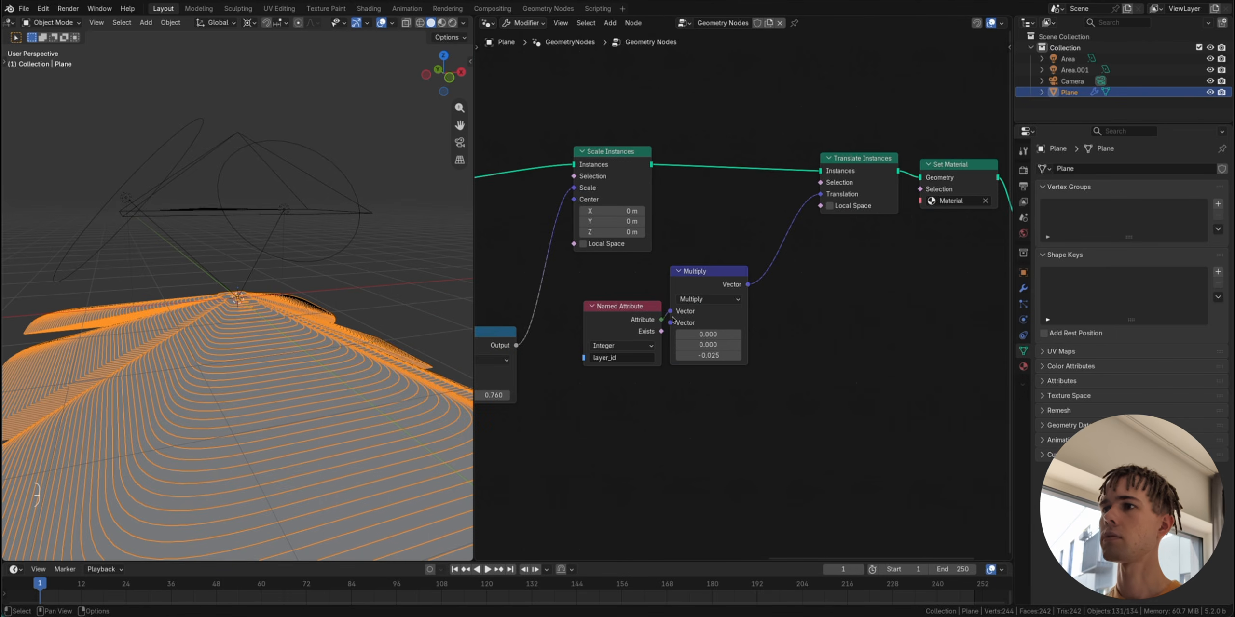
{"action": "middle_click_drag", "start_coordinate": [673, 319], "coordinate": [939, 300]}
{"action": "left_click_drag", "start_coordinate": [872, 146], "coordinate": [875, 188]}
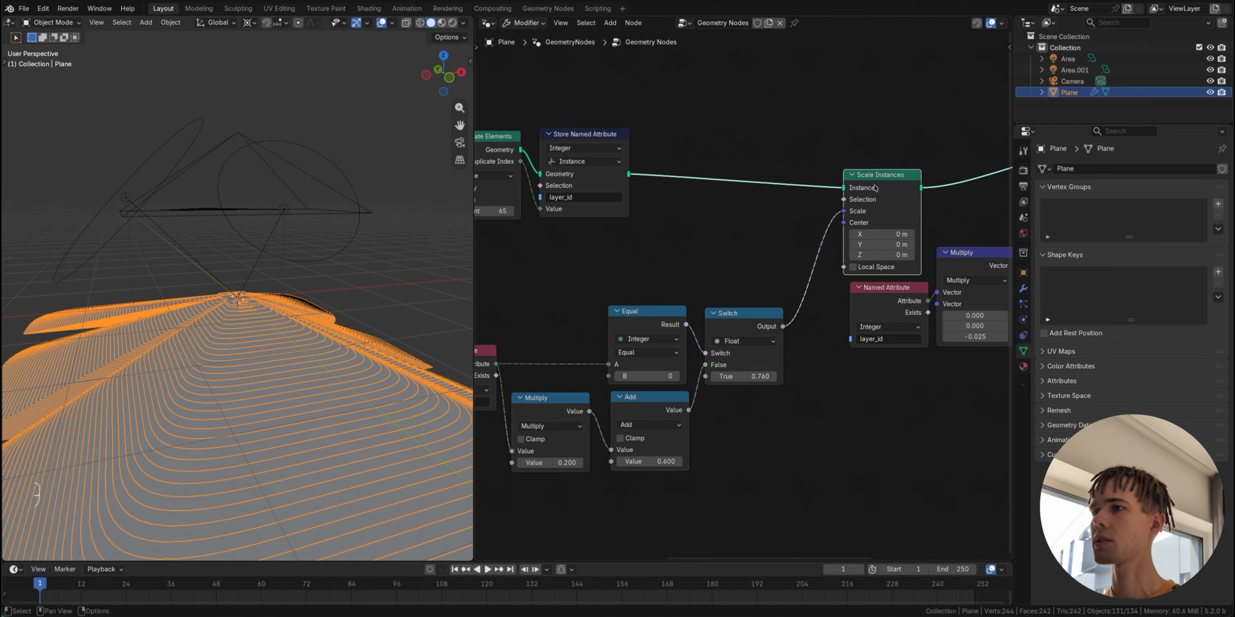
{"action": "middle_click_drag", "start_coordinate": [699, 372], "coordinate": [799, 334]}
{"action": "scroll", "coordinate": [657, 443], "scroll_direction": "up", "scroll_amount": 2}
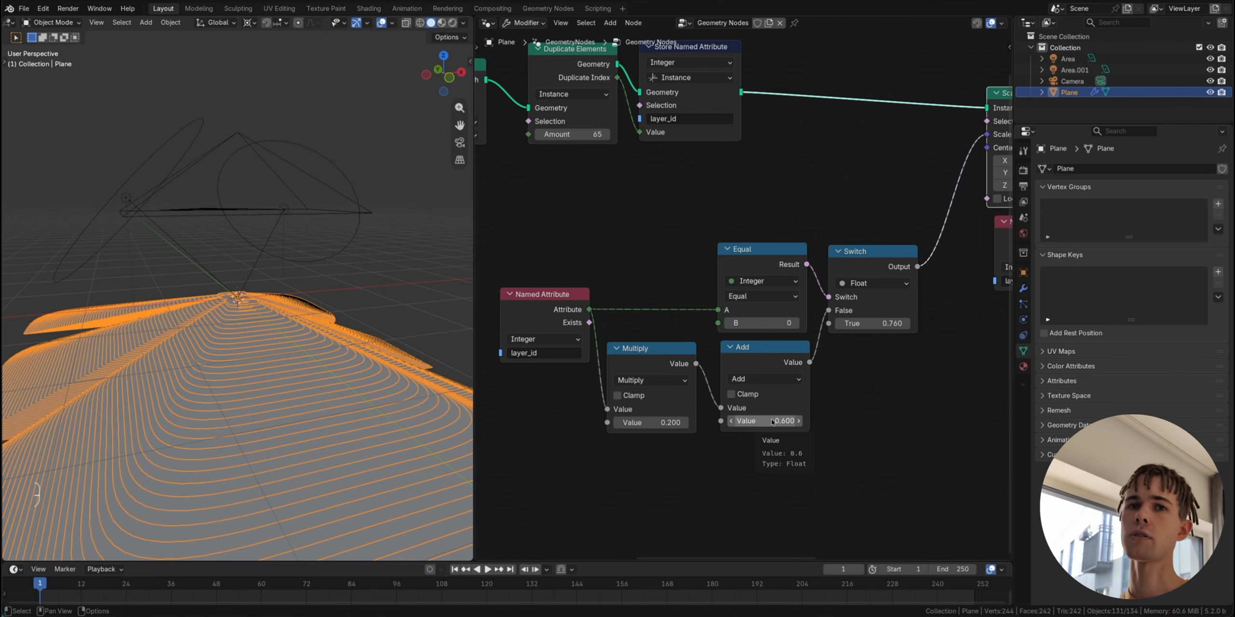
{"action": "scroll", "coordinate": [737, 294], "scroll_direction": "down", "scroll_amount": 2}
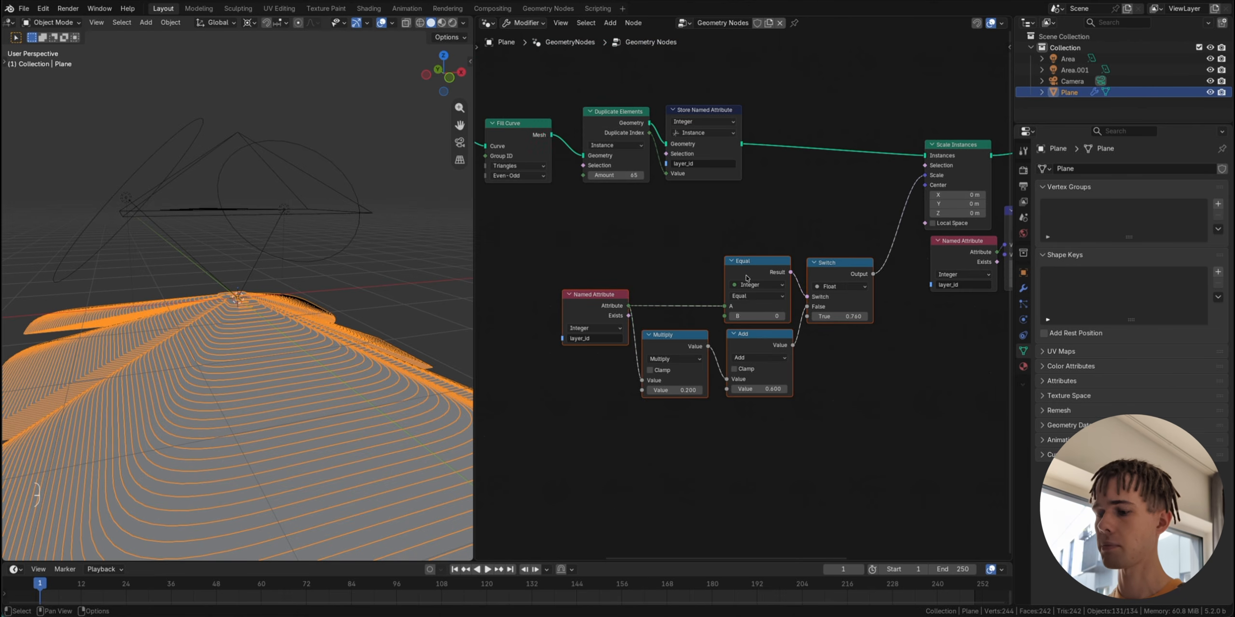
{"action": "left_click_drag", "start_coordinate": [746, 278], "coordinate": [692, 309]}
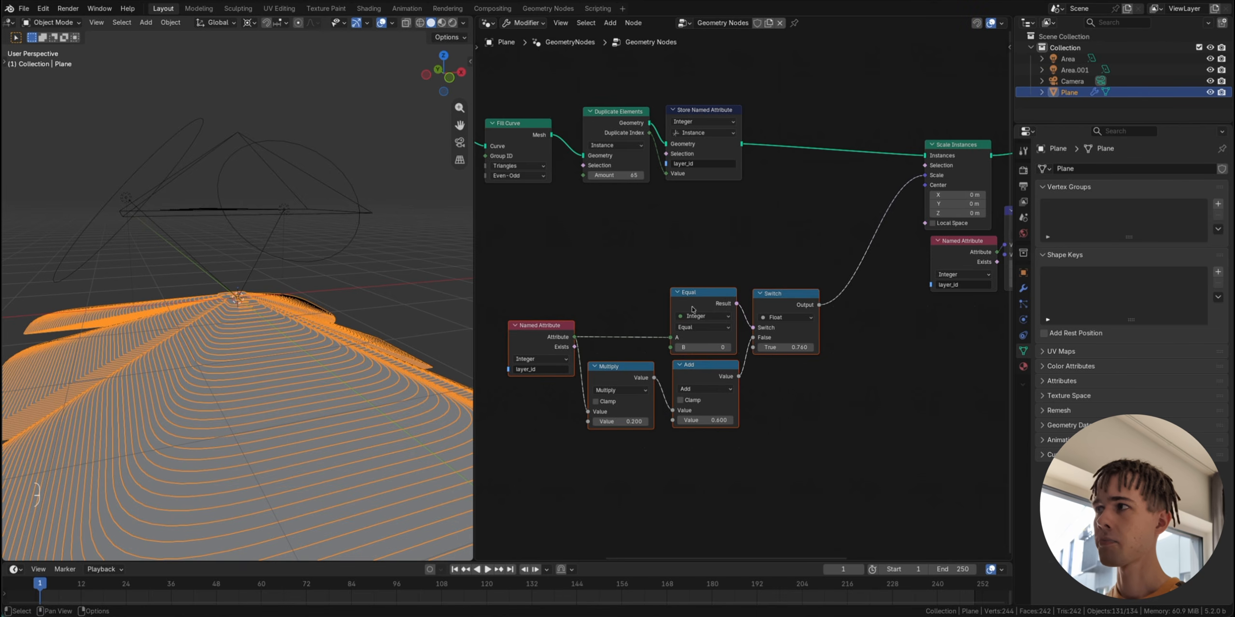
Step: Insert a float Mix node between Switch and Scale Instances, with B at 1 and Factor at 0
{"action": "left_click", "coordinate": [829, 350]}
{"action": "key", "text": "shift+a"}
{"action": "type", "text": "mix"}
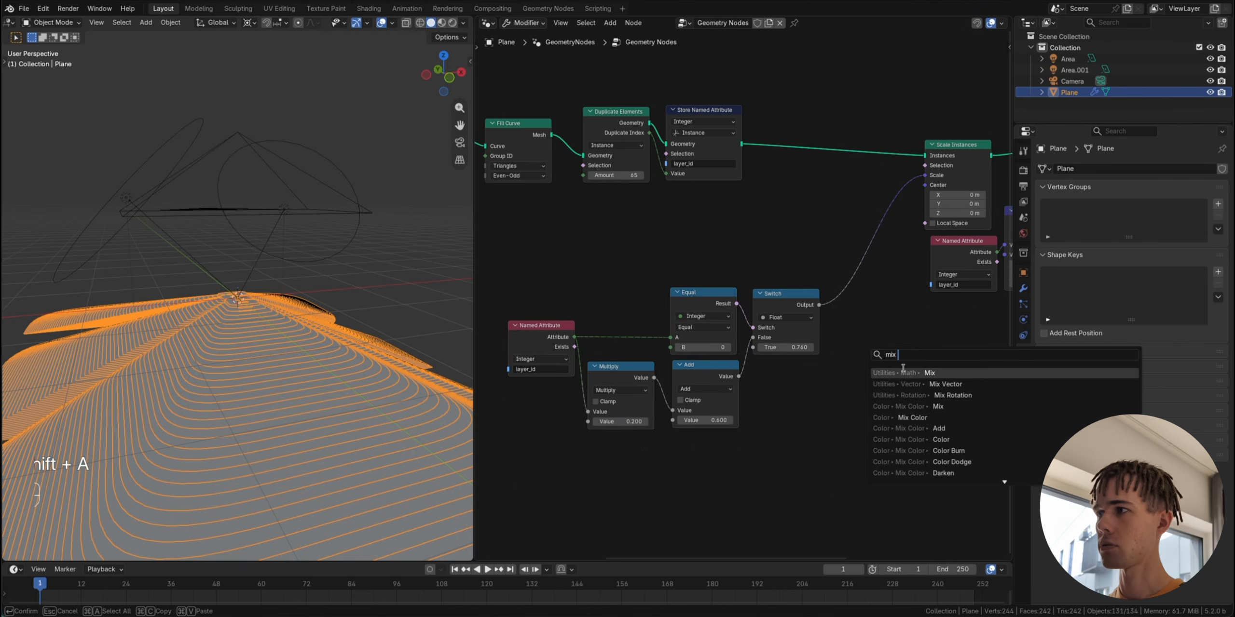
{"action": "left_click", "coordinate": [902, 372]}
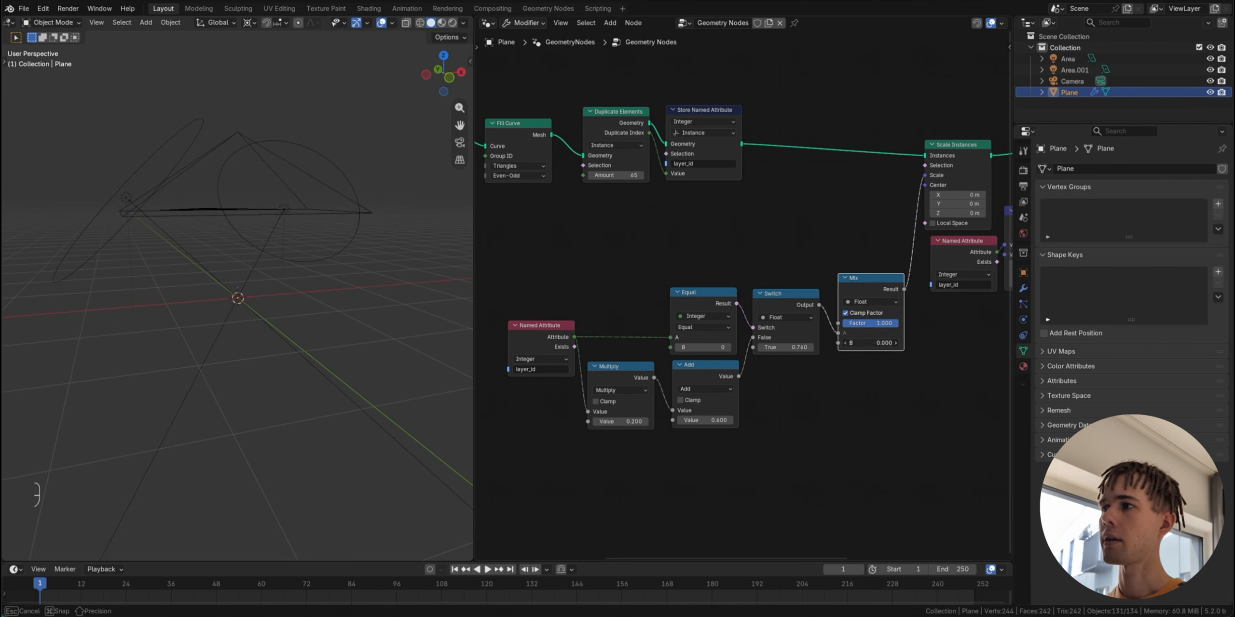
{"action": "left_click", "coordinate": [883, 343]}
{"action": "type", "text": "1"}
{"action": "key", "text": "Return"}
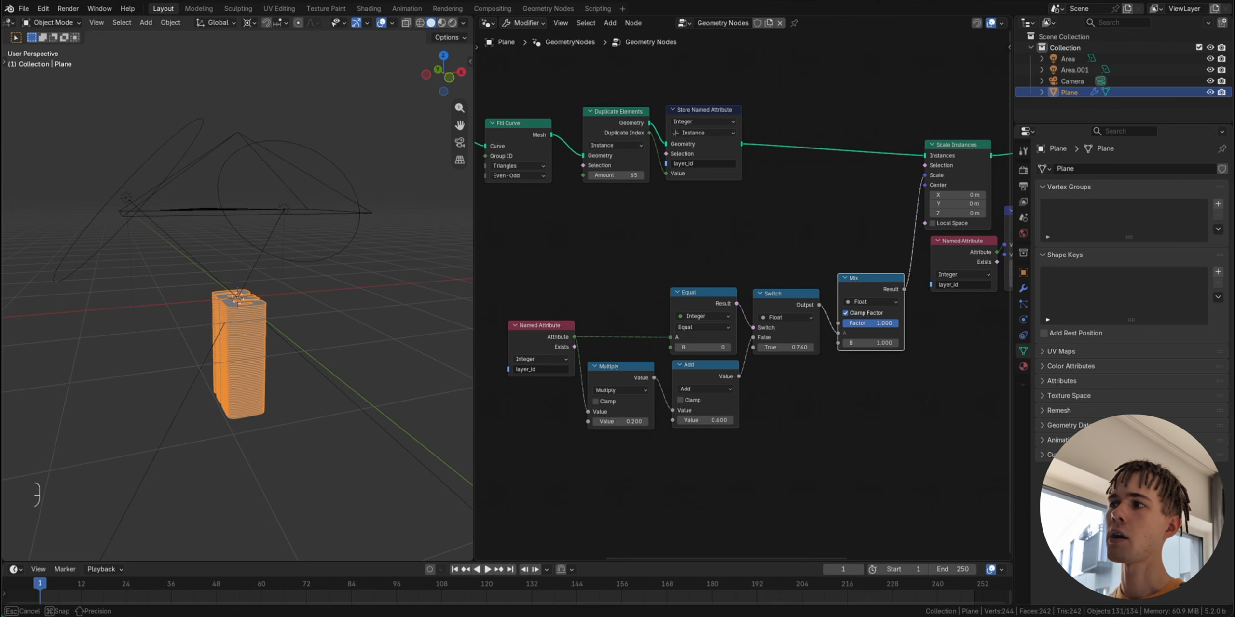
{"action": "left_click_drag", "start_coordinate": [871, 323], "coordinate": [846, 324]}
{"action": "scroll", "coordinate": [282, 321], "scroll_direction": "up", "scroll_amount": 2}
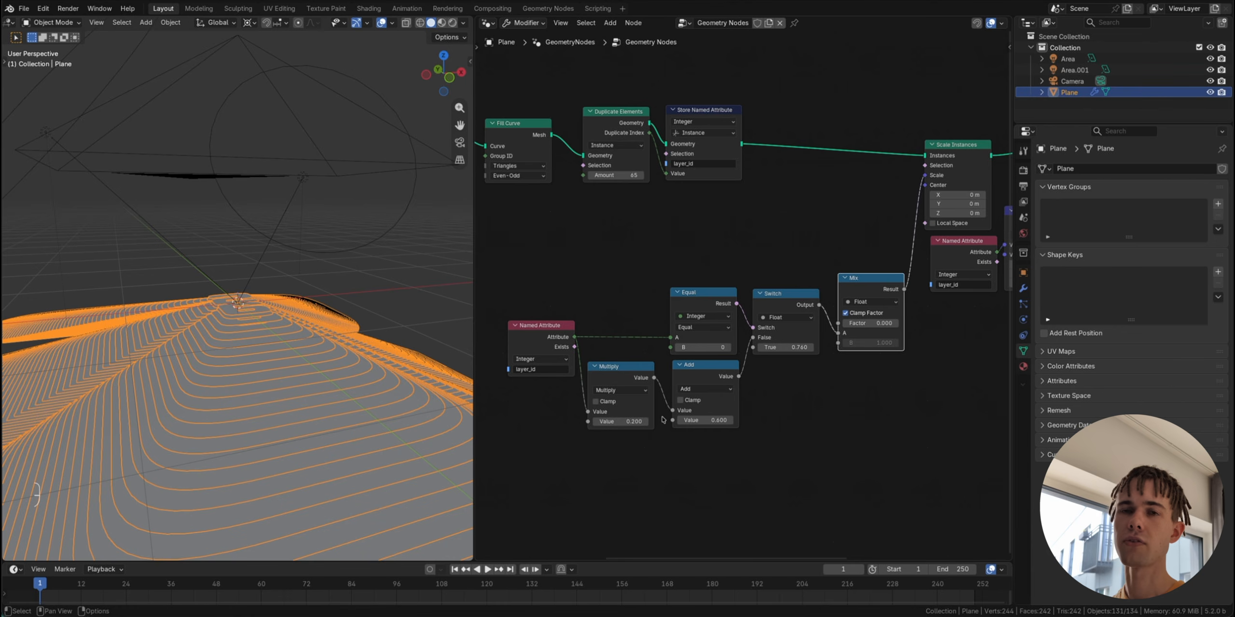
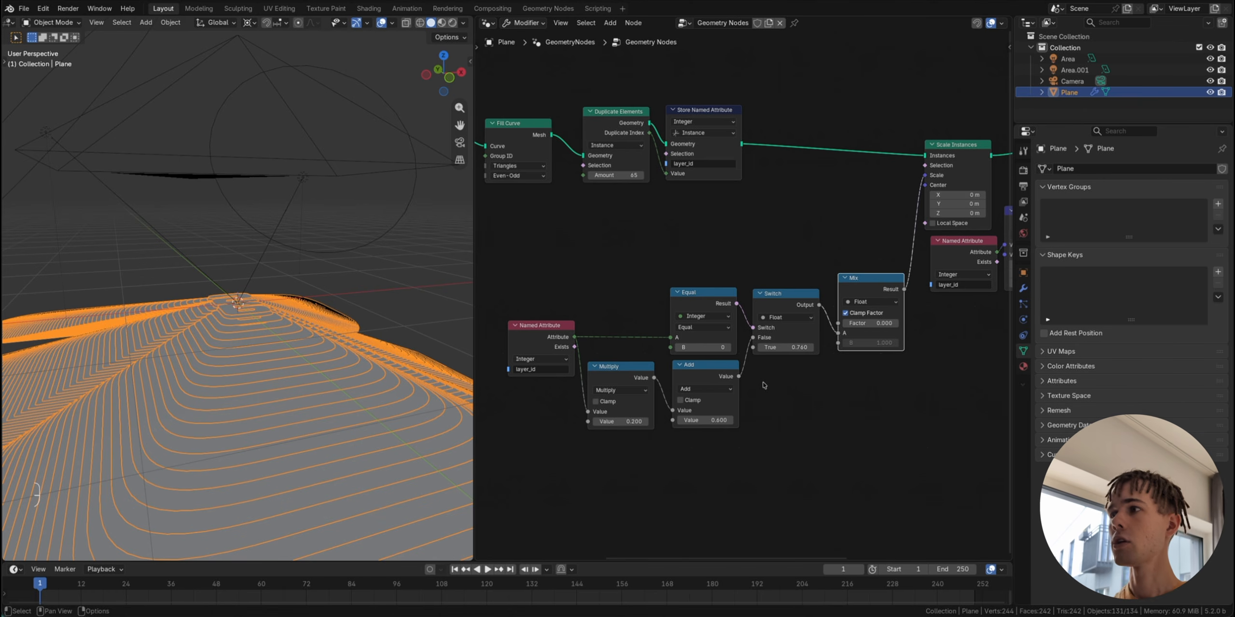
Step: Move the layer scale nodes together with the Mix node to a clearer spot away from Scale Instances
{"action": "scroll", "coordinate": [763, 385], "scroll_direction": "up", "scroll_amount": 2}
{"action": "left_click_drag", "start_coordinate": [896, 479], "coordinate": [526, 309]}
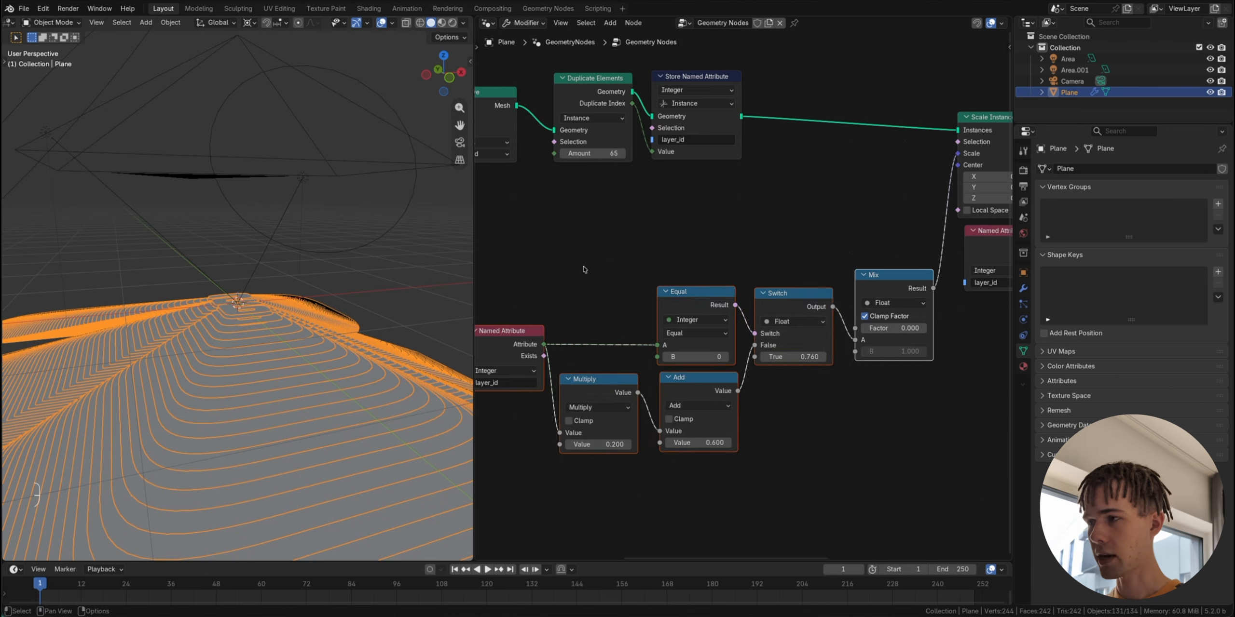
{"action": "key", "text": "g"}
{"action": "left_click", "coordinate": [758, 276]}
{"action": "scroll", "coordinate": [852, 344], "scroll_direction": "up", "scroll_amount": 1}
{"action": "middle_click_drag", "start_coordinate": [852, 344], "coordinate": [946, 308]}
{"action": "scroll", "coordinate": [397, 388], "scroll_direction": "up", "scroll_amount": 3}
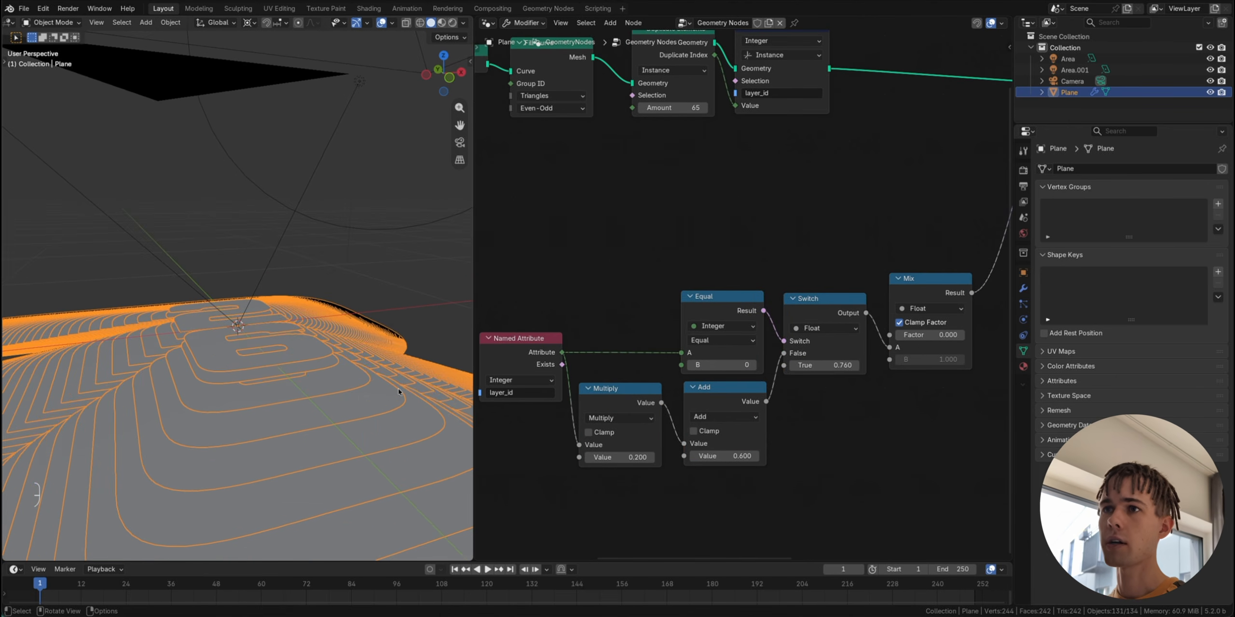
Step: Set the Mix node's B value to 0.76 and try its Factor on the layers, returning it to 0
{"action": "mouse_move", "coordinate": [931, 335]}
{"action": "left_mouse_down"}
{"action": "mouse_move", "coordinate": [979, 335]}
{"action": "mouse_move", "coordinate": [928, 335]}
{"action": "left_mouse_up"}
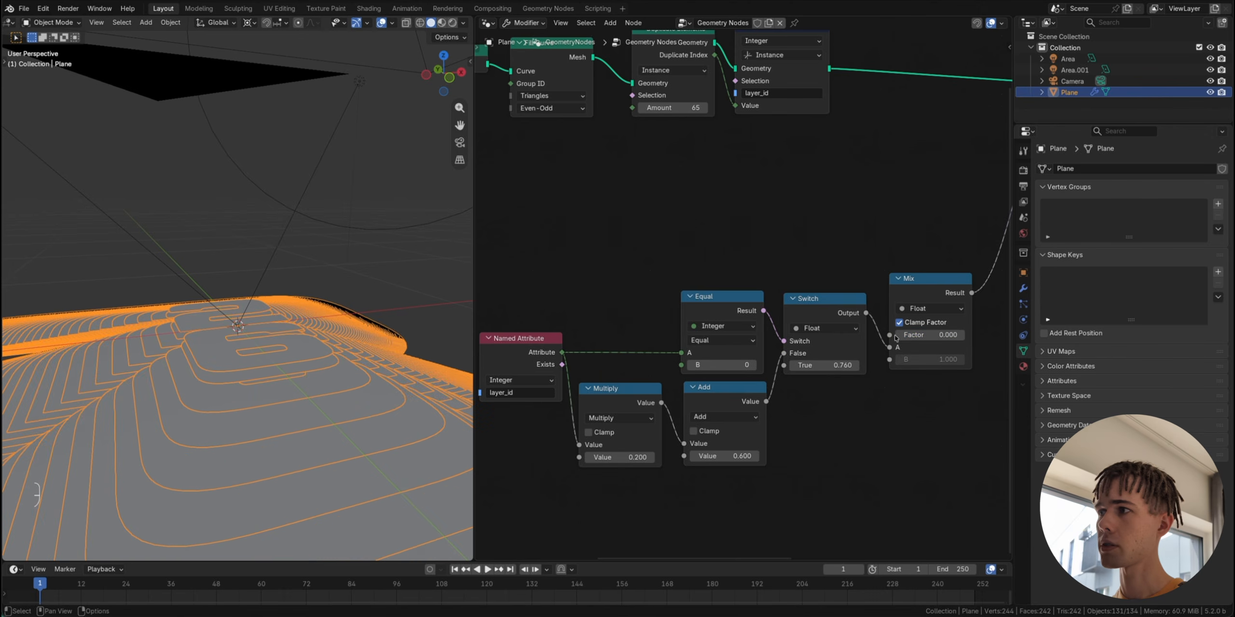
{"action": "left_click", "coordinate": [929, 360]}
{"action": "type", "text": "0.76"}
{"action": "key", "text": "Return"}
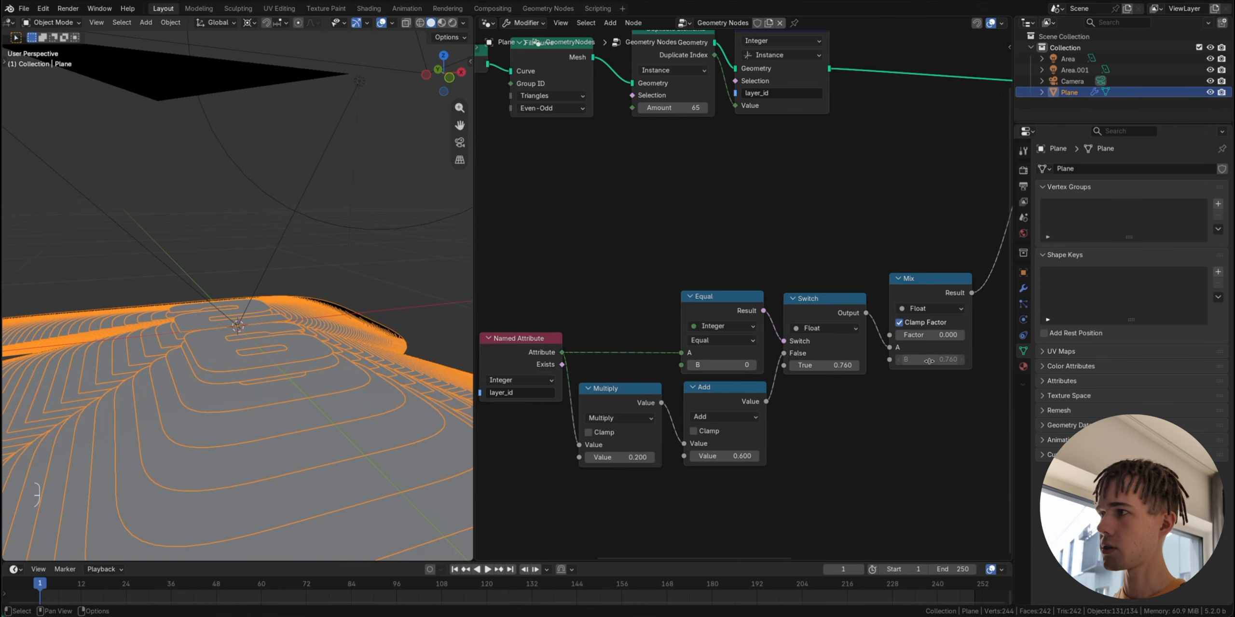
{"action": "mouse_move", "coordinate": [929, 335]}
{"action": "left_mouse_down"}
{"action": "mouse_move", "coordinate": [986, 335]}
{"action": "mouse_move", "coordinate": [927, 334]}
{"action": "left_mouse_up"}
{"action": "scroll", "coordinate": [393, 309], "scroll_direction": "down", "scroll_amount": 5}
{"action": "left_click", "coordinate": [393, 308]}
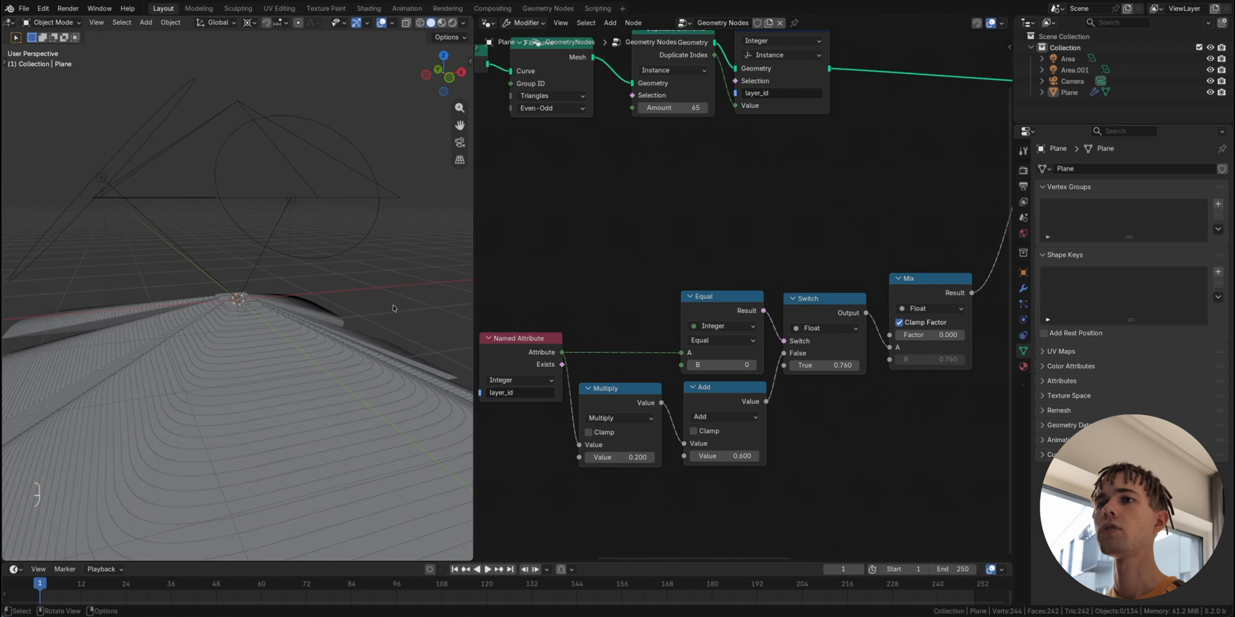
{"action": "middle_click_drag", "start_coordinate": [394, 309], "coordinate": [439, 319]}
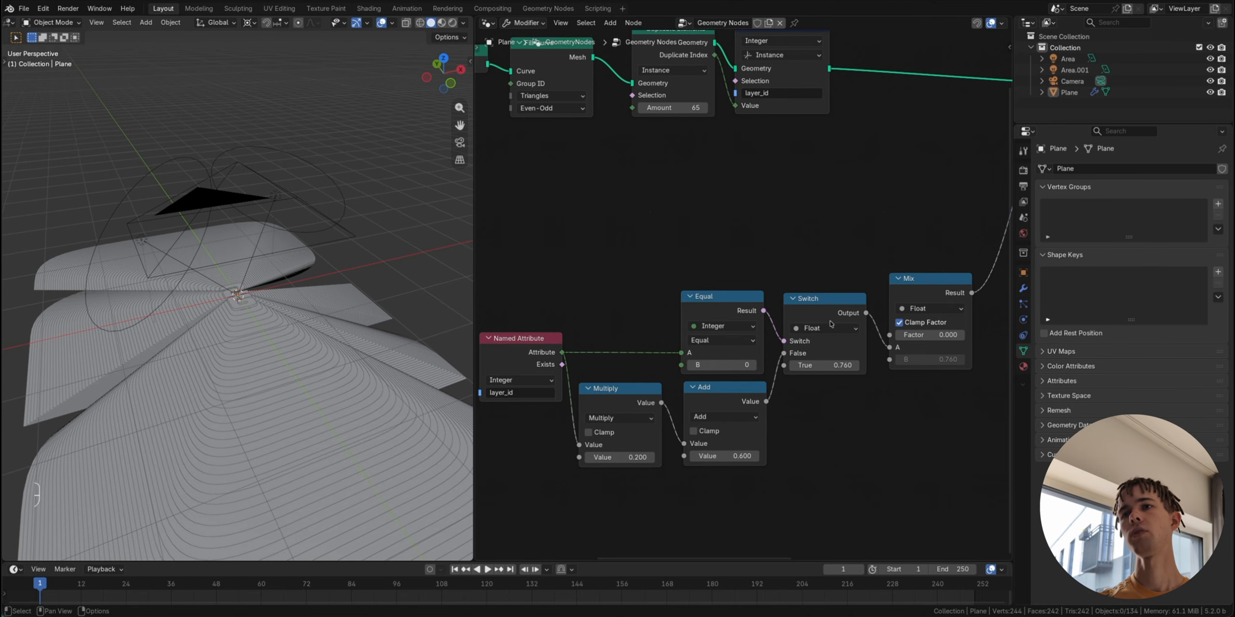
Step: Preview the reference animation in Finder again and view the layers through the camera in Blender
{"action": "key", "text": "super+Tab"}
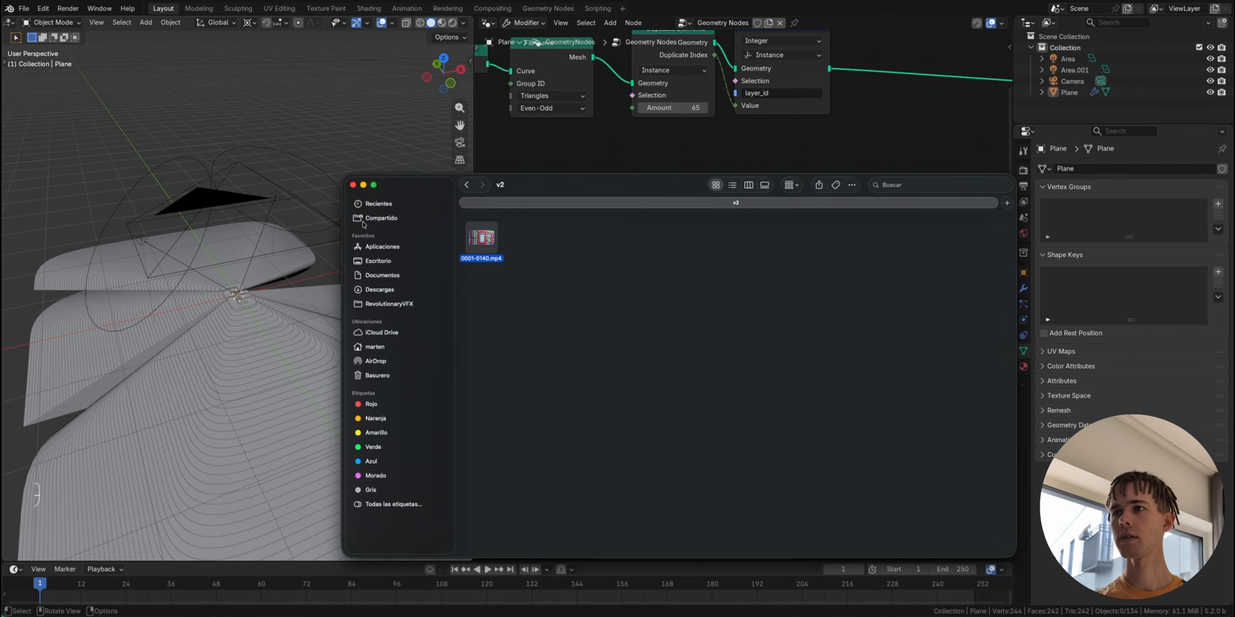
{"action": "key", "text": "space"}
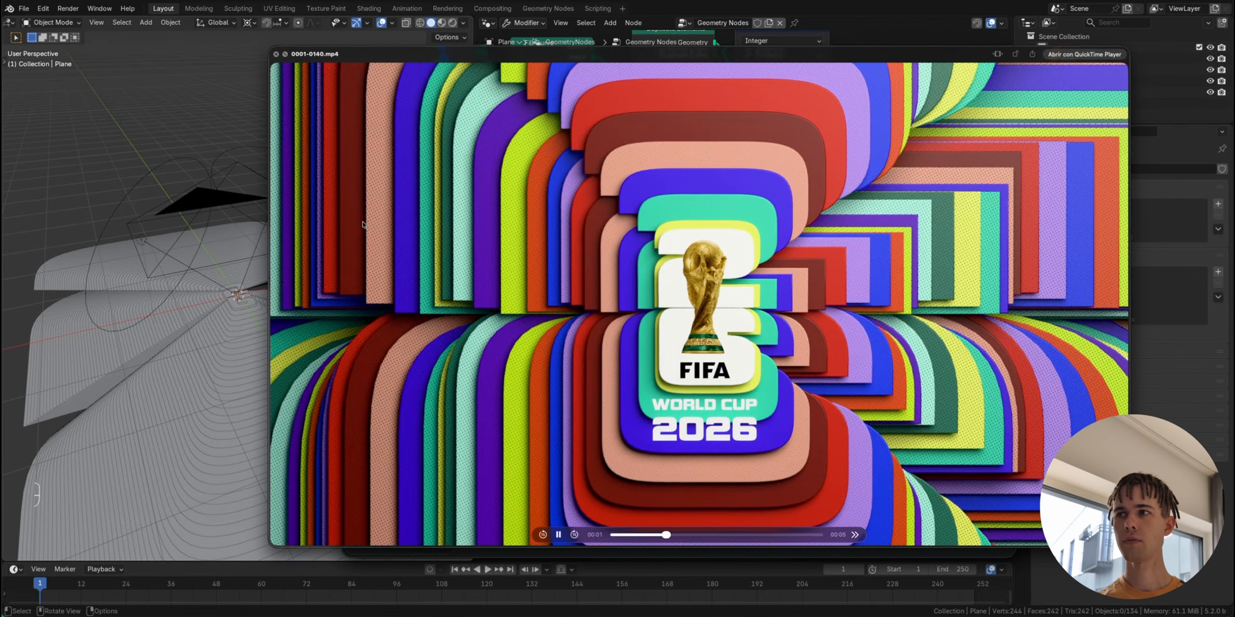
{"action": "key", "text": "space"}
{"action": "left_click", "coordinate": [459, 143]}
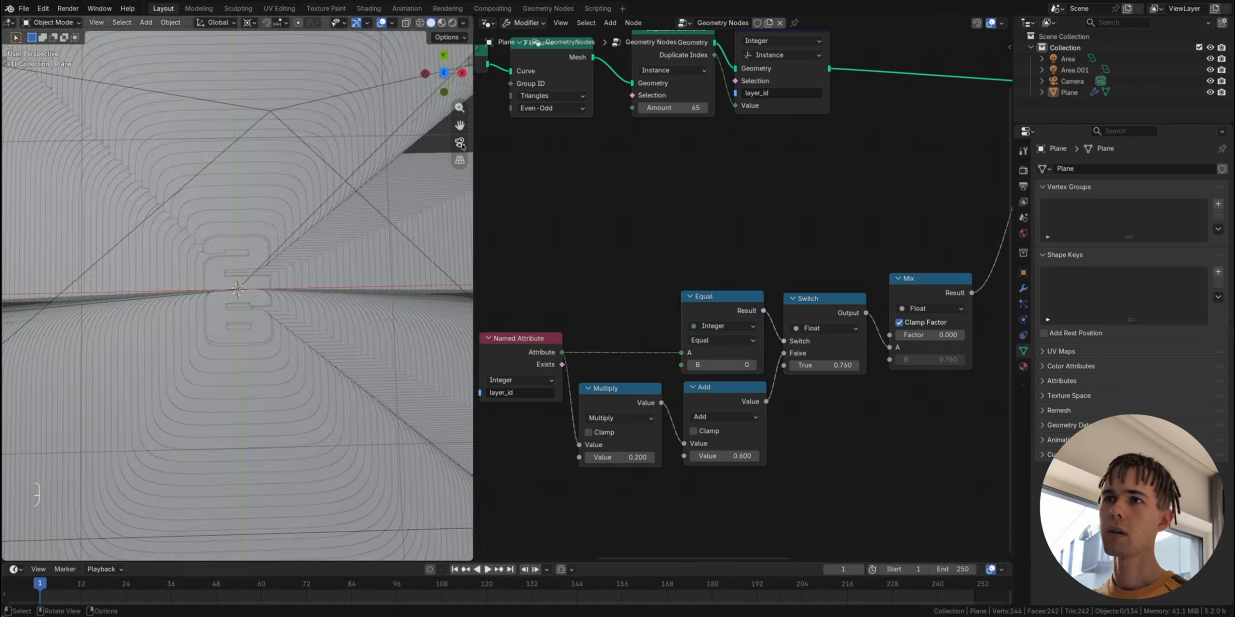
Step: Set the Mix Factor to 1 and move the scale node group down, freeing space beneath the main node chain
{"action": "left_click_drag", "start_coordinate": [920, 335], "coordinate": [989, 336]}
{"action": "middle_click_drag", "start_coordinate": [330, 276], "coordinate": [334, 280]}
{"action": "middle_click_drag", "start_coordinate": [756, 335], "coordinate": [842, 231]}
{"action": "scroll", "coordinate": [743, 291], "scroll_direction": "down", "scroll_amount": 3}
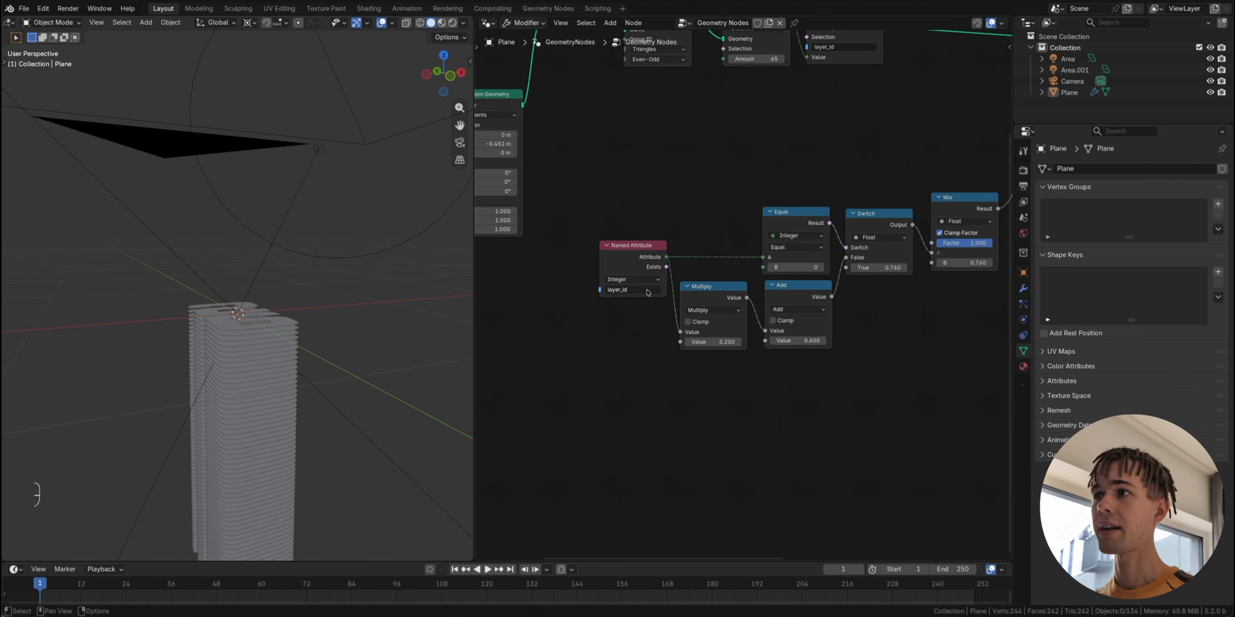
{"action": "left_click_drag", "start_coordinate": [966, 384], "coordinate": [617, 164]}
{"action": "scroll", "coordinate": [829, 231], "scroll_direction": "down", "scroll_amount": 4}
{"action": "key", "text": "g"}
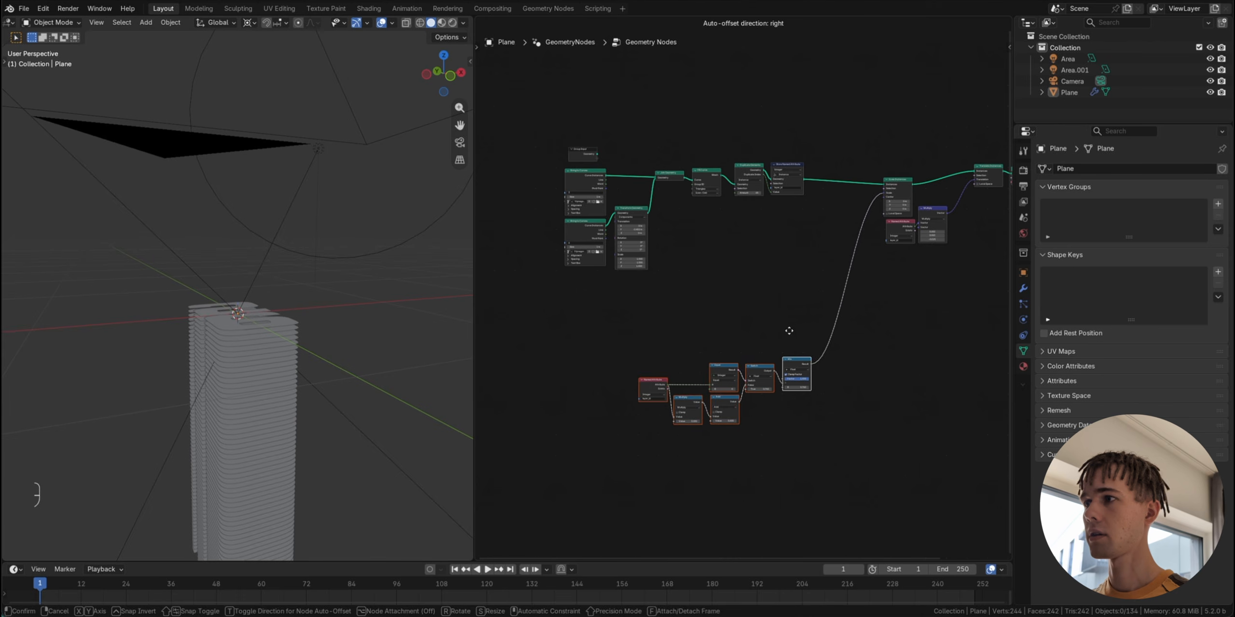
{"action": "left_click", "coordinate": [791, 332]}
{"action": "scroll", "coordinate": [791, 333], "scroll_direction": "up", "scroll_amount": 2}
{"action": "scroll", "coordinate": [801, 347], "scroll_direction": "up", "scroll_amount": 3}
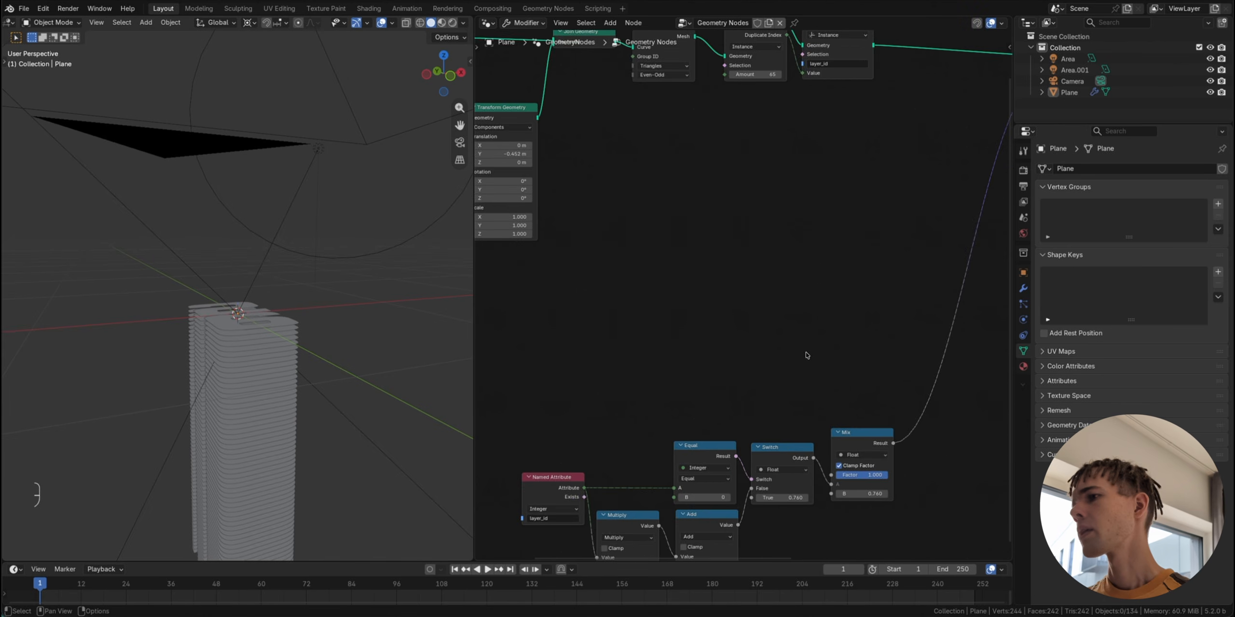
Step: Duplicate the layer_id Named Attribute node into the free space and add a Map Range node beside it
{"action": "key", "text": "shift+d"}
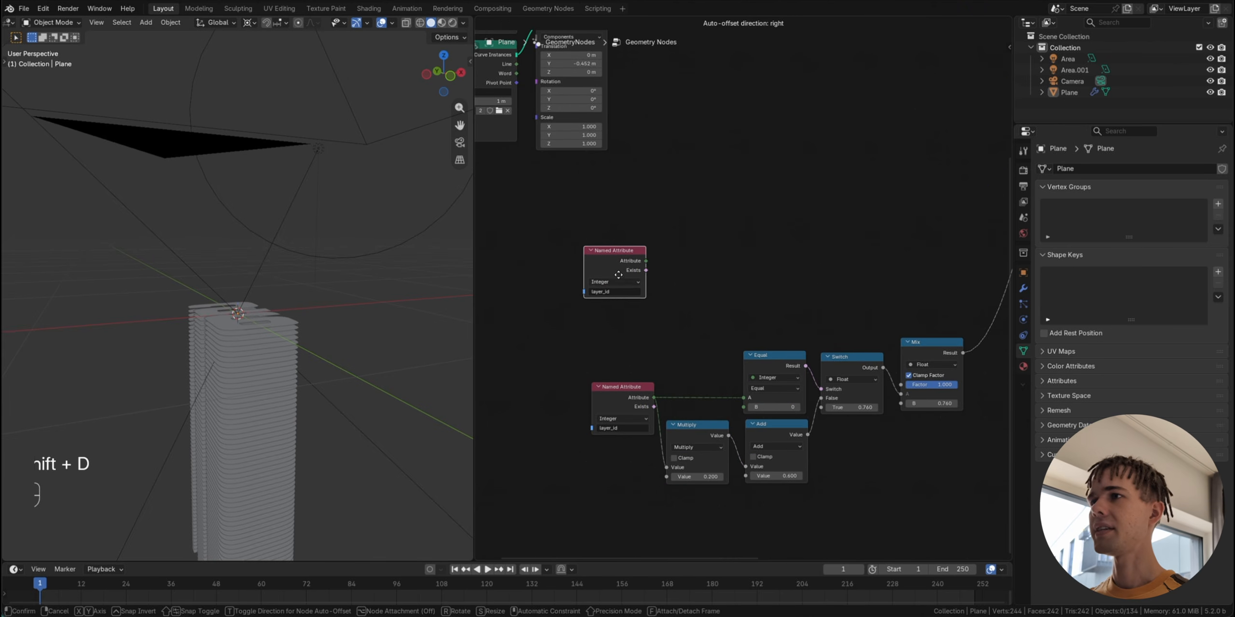
{"action": "left_click", "coordinate": [647, 264]}
{"action": "key", "text": "shift+a"}
{"action": "type", "text": "map range"}
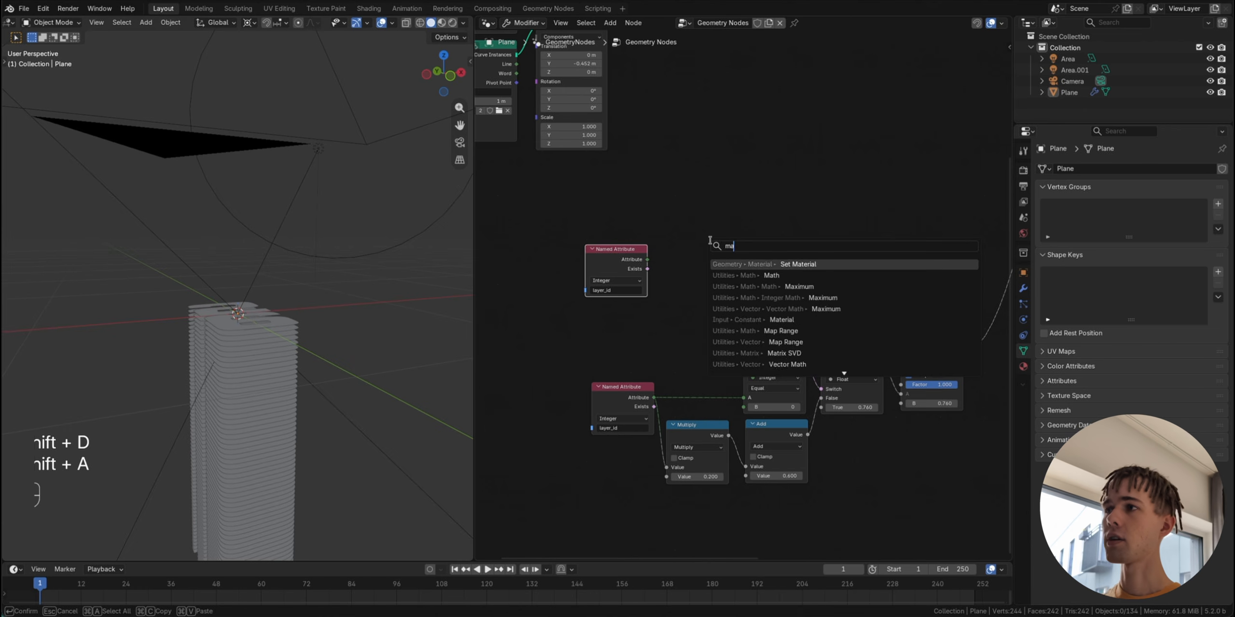
{"action": "key", "text": "Return"}
{"action": "left_click", "coordinate": [689, 209]}
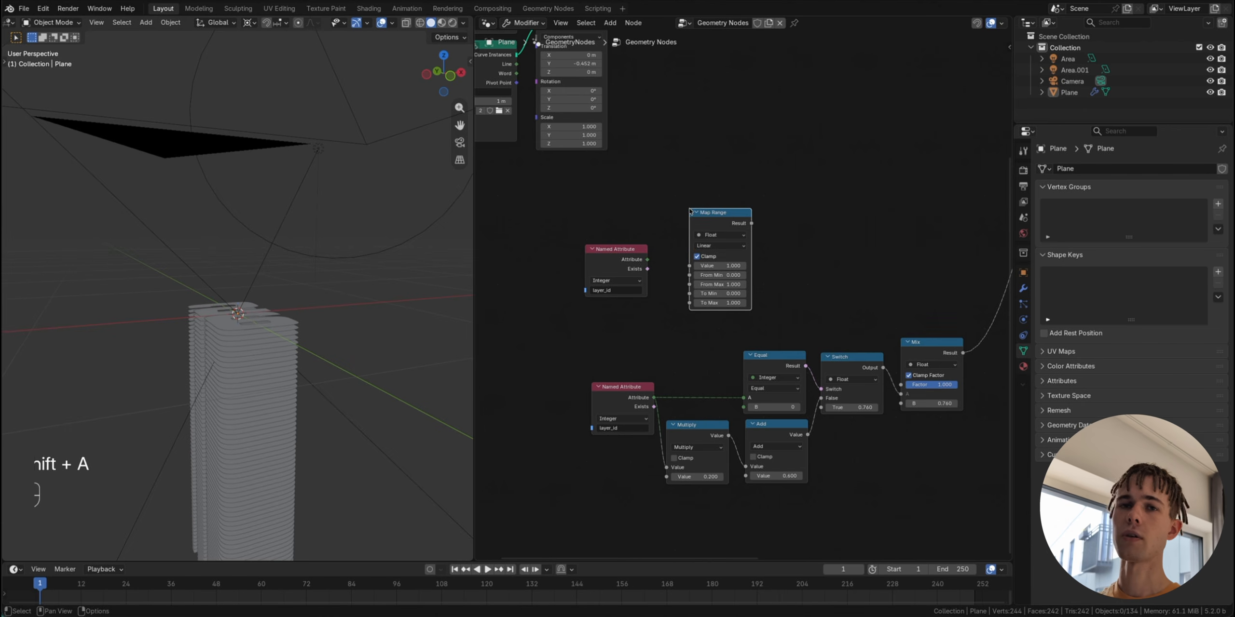
{"action": "scroll", "coordinate": [688, 211], "scroll_direction": "down", "scroll_amount": 1}
{"action": "middle_click_drag", "start_coordinate": [691, 211], "coordinate": [708, 250]}
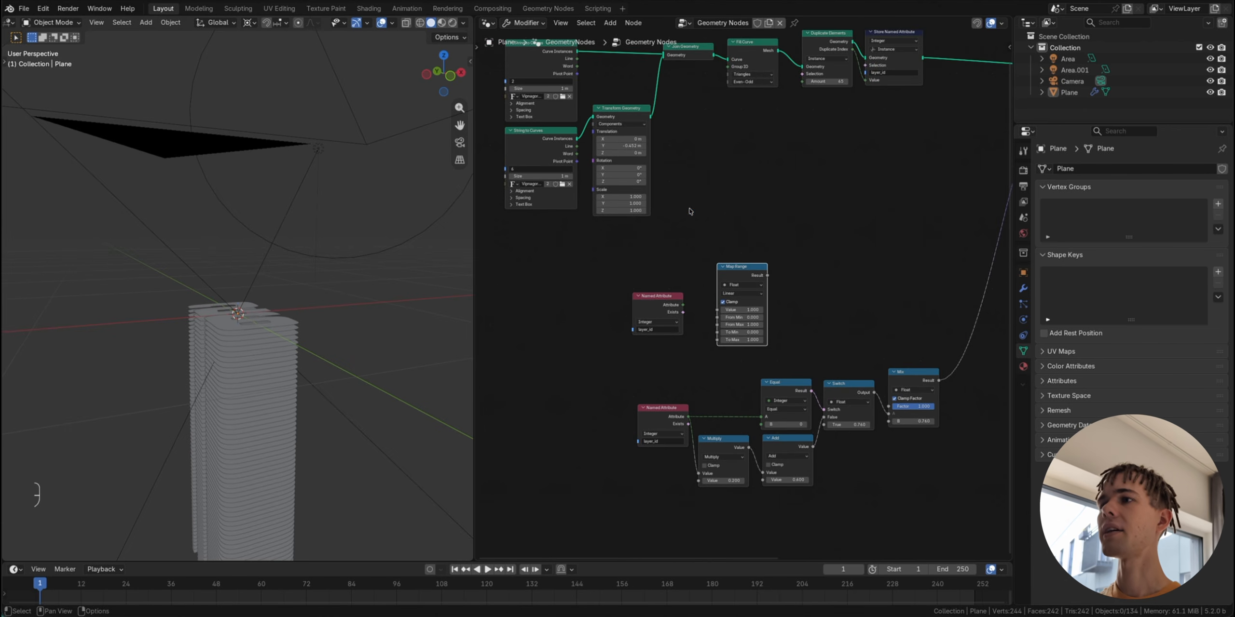
Step: Preview the layer_id attribute on the Set Material geometry with a Viewer node, enabling attribute text and disabling the color overlay
{"action": "left_click", "coordinate": [655, 298], "text": "ctrl+shift"}
{"action": "mouse_move", "coordinate": [854, 251]}
{"action": "middle_mouse_down"}
{"action": "mouse_move", "coordinate": [415, 258]}
{"action": "mouse_move", "coordinate": [845, 267]}
{"action": "middle_mouse_up"}
{"action": "left_click", "coordinate": [861, 69], "text": "ctrl+shift"}
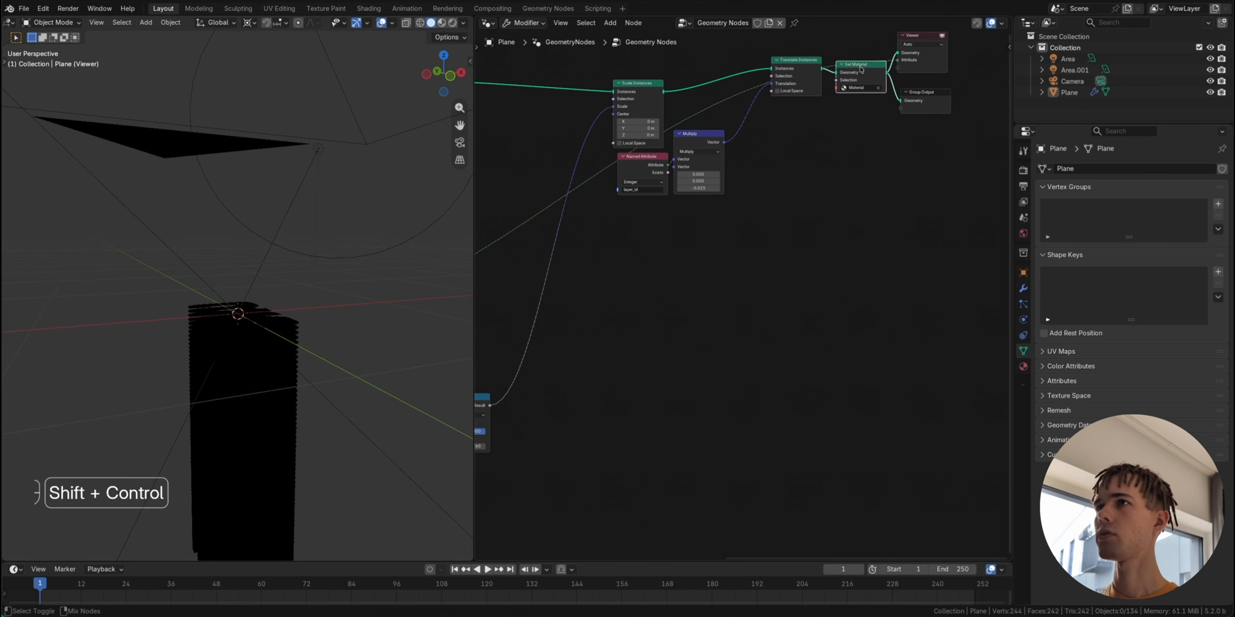
{"action": "left_click", "coordinate": [392, 23]}
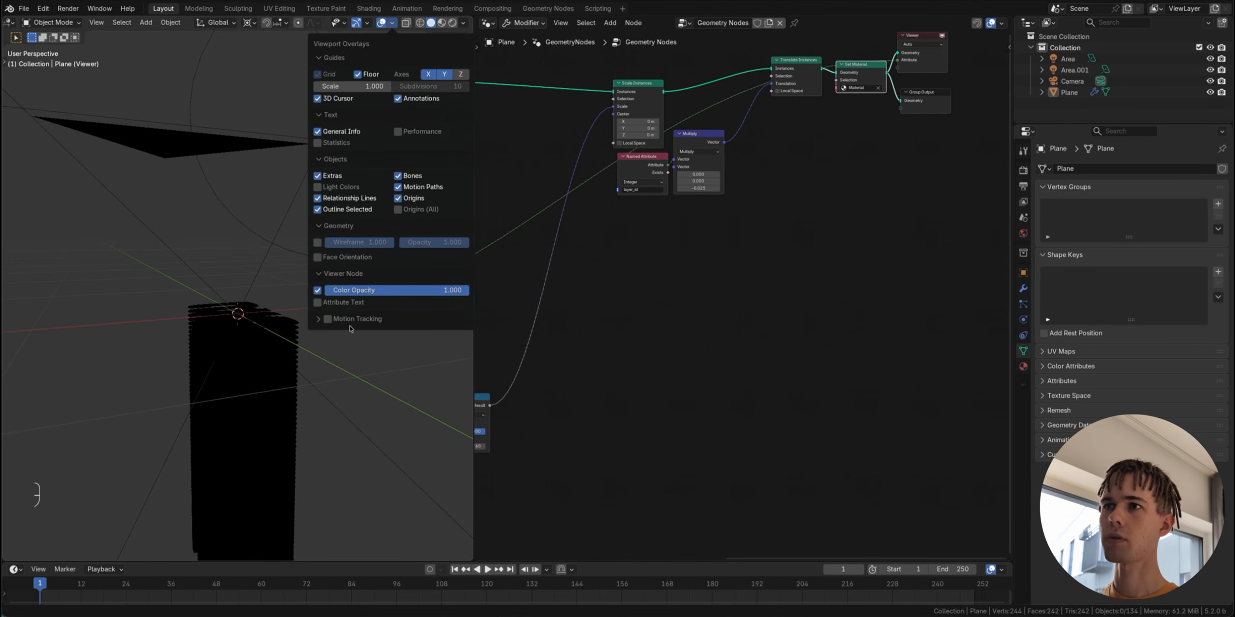
{"action": "left_click", "coordinate": [318, 302]}
{"action": "left_click", "coordinate": [318, 291]}
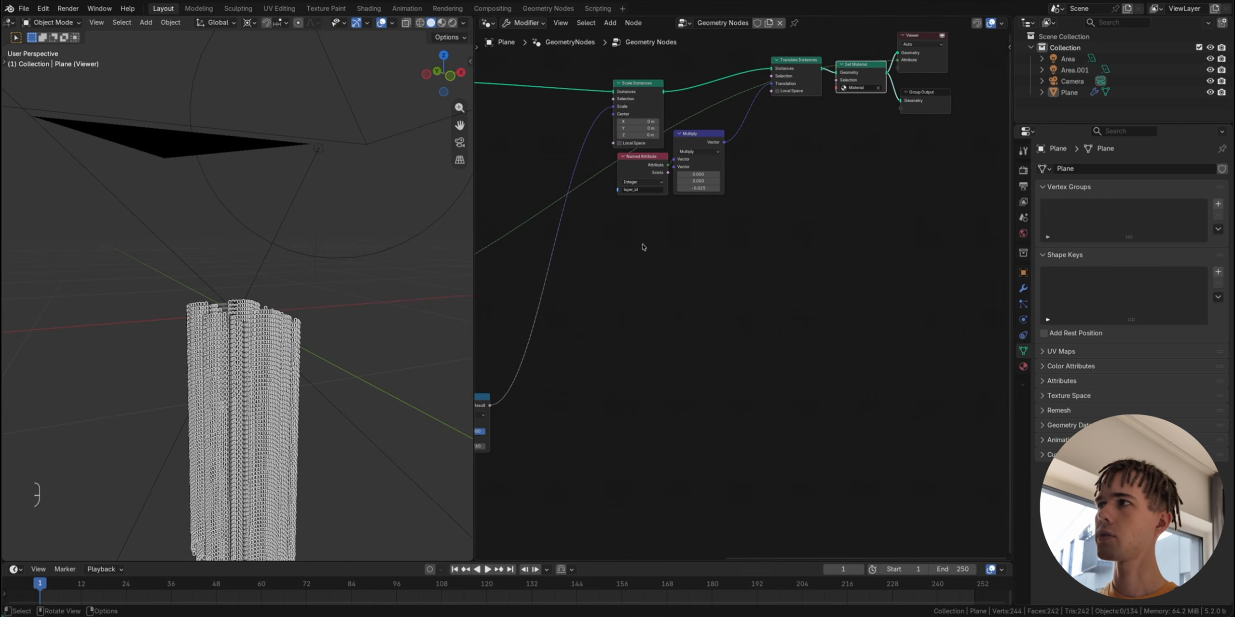
Step: Set the Viewer node's domain to Instance and inspect the ID labels on the stacked layers
{"action": "left_click", "coordinate": [915, 52]}
{"action": "left_click", "coordinate": [918, 45]}
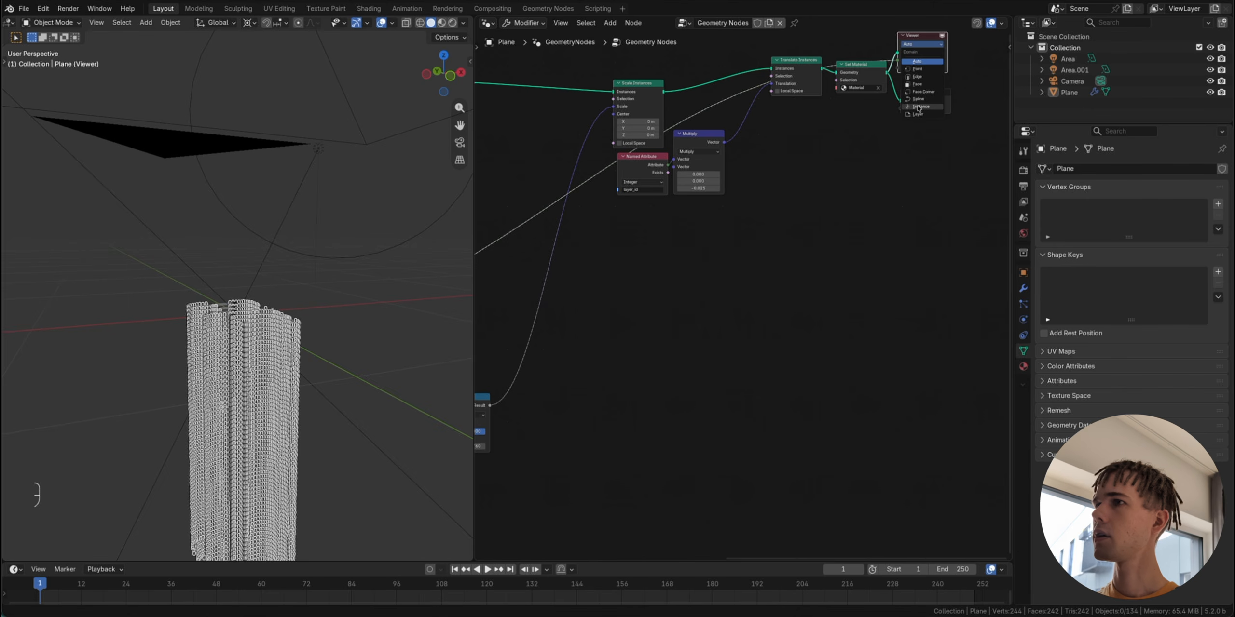
{"action": "left_click", "coordinate": [919, 108]}
{"action": "middle_click_drag", "start_coordinate": [400, 359], "coordinate": [430, 237], "text": "shift"}
{"action": "scroll", "coordinate": [336, 332], "scroll_direction": "up", "scroll_amount": 1}
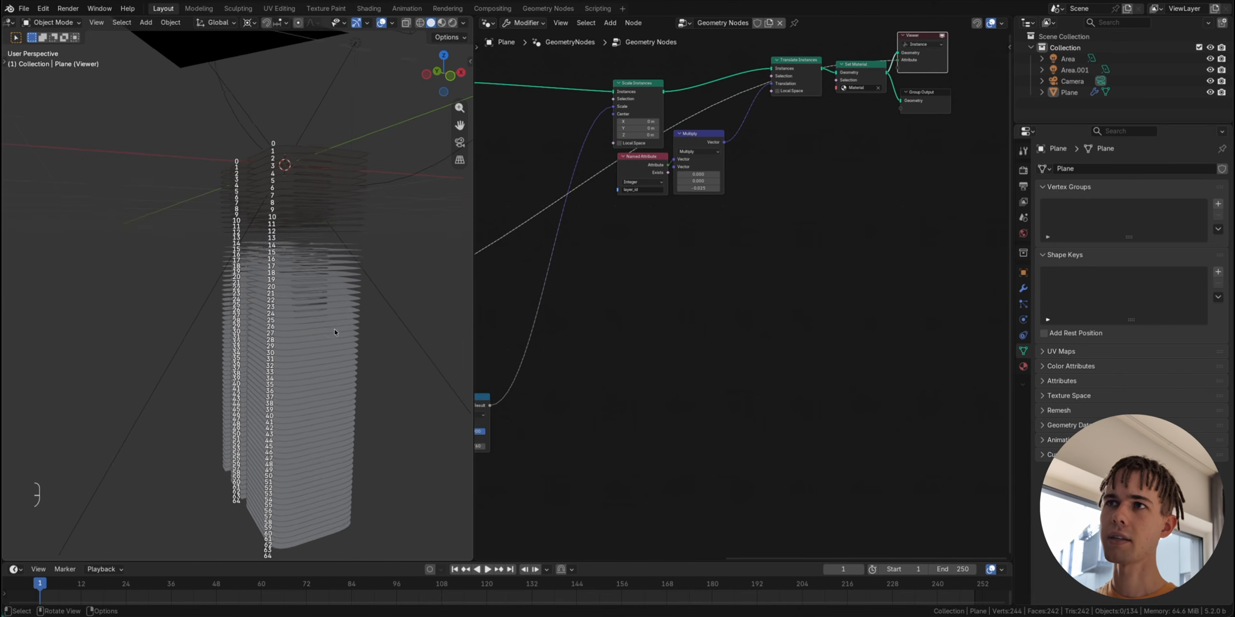
Step: Compare the ID labels at the end of the layer stack with the Duplicate Elements amount
{"action": "scroll", "coordinate": [333, 332], "scroll_direction": "up", "scroll_amount": 1}
{"action": "middle_click_drag", "start_coordinate": [270, 552], "coordinate": [256, 453], "text": "shift"}
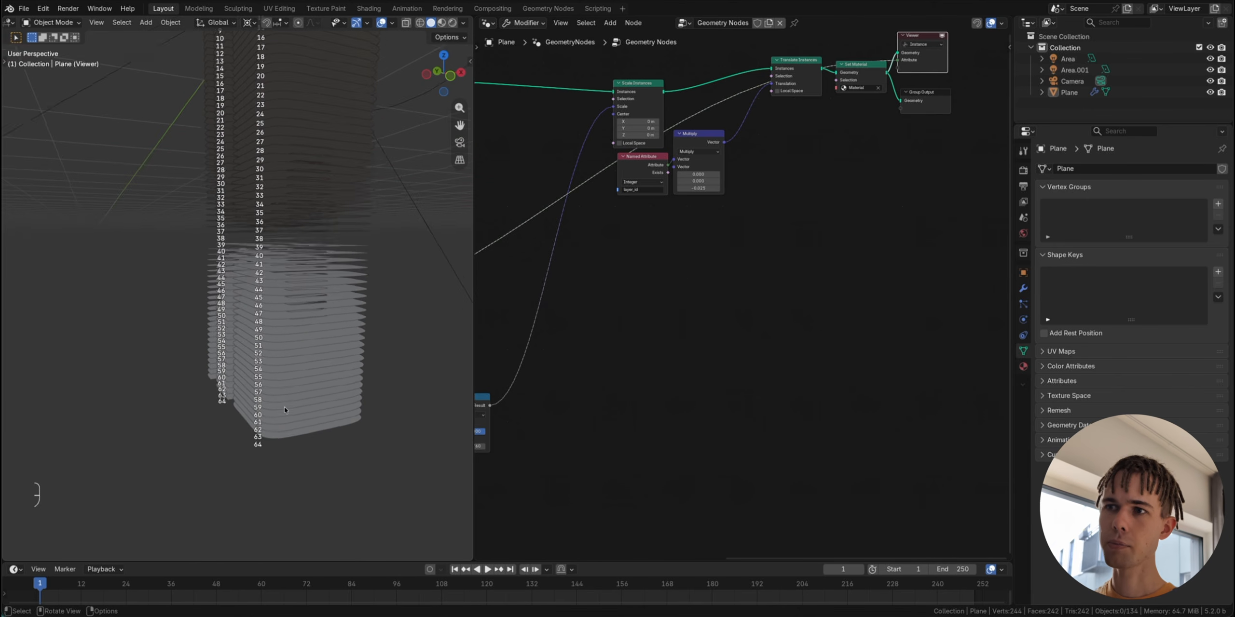
{"action": "scroll", "coordinate": [256, 456], "scroll_direction": "up", "scroll_amount": 1}
{"action": "middle_click_drag", "start_coordinate": [541, 373], "coordinate": [921, 559]}
{"action": "scroll", "coordinate": [762, 292], "scroll_direction": "up", "scroll_amount": 14}
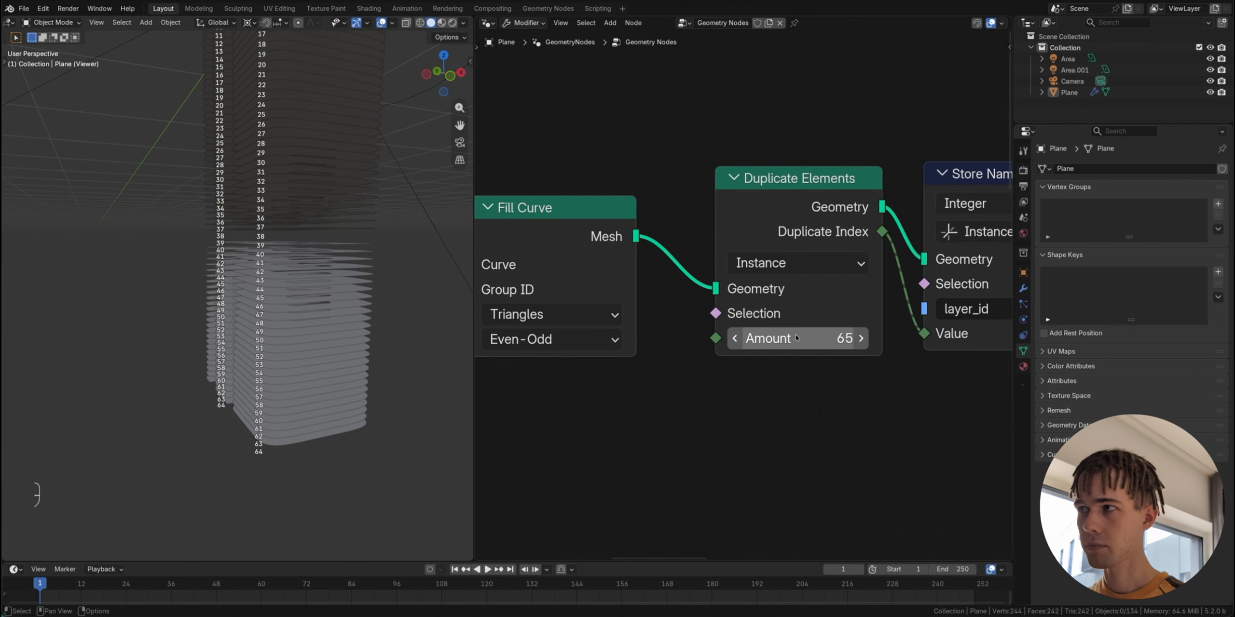
{"action": "scroll", "coordinate": [794, 334], "scroll_direction": "down", "scroll_amount": 5}
{"action": "middle_click_drag", "start_coordinate": [804, 495], "coordinate": [796, 305]}
{"action": "middle_click_drag", "start_coordinate": [632, 391], "coordinate": [714, 318]}
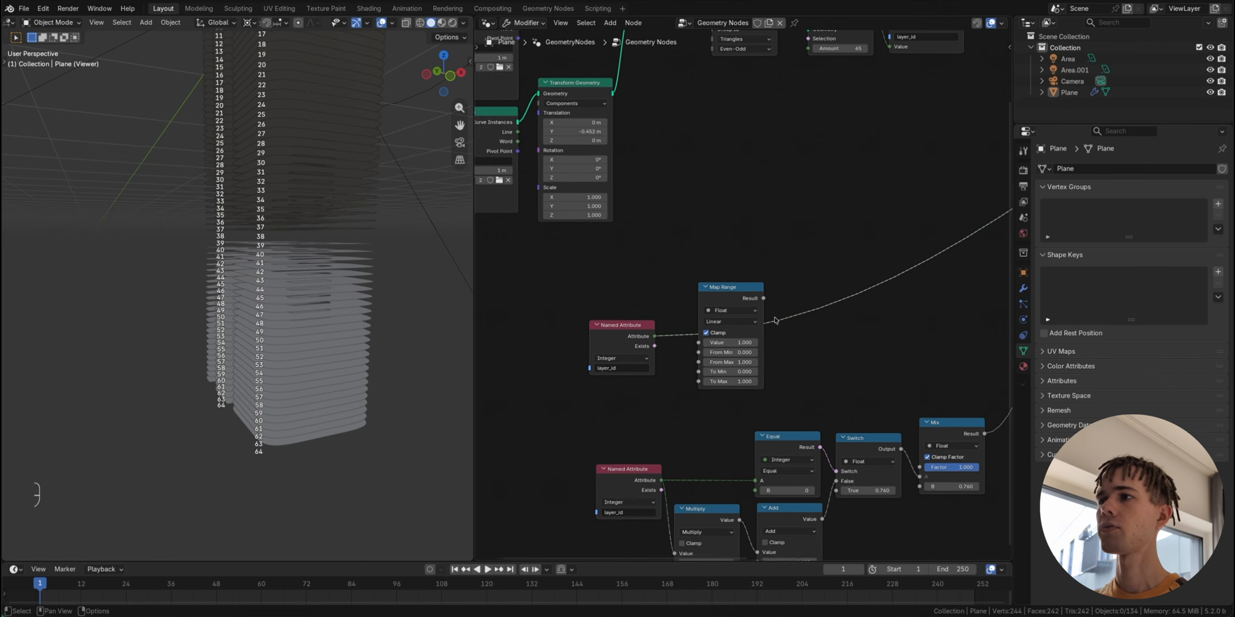
Step: Insert the Map Range node into the layer_id attribute's link to the Viewer and move the Named Attribute node up beside it
{"action": "scroll", "coordinate": [715, 318], "scroll_direction": "up", "scroll_amount": 5}
{"action": "left_click_drag", "start_coordinate": [731, 275], "coordinate": [731, 276]}
{"action": "left_click_drag", "start_coordinate": [574, 328], "coordinate": [574, 256]}
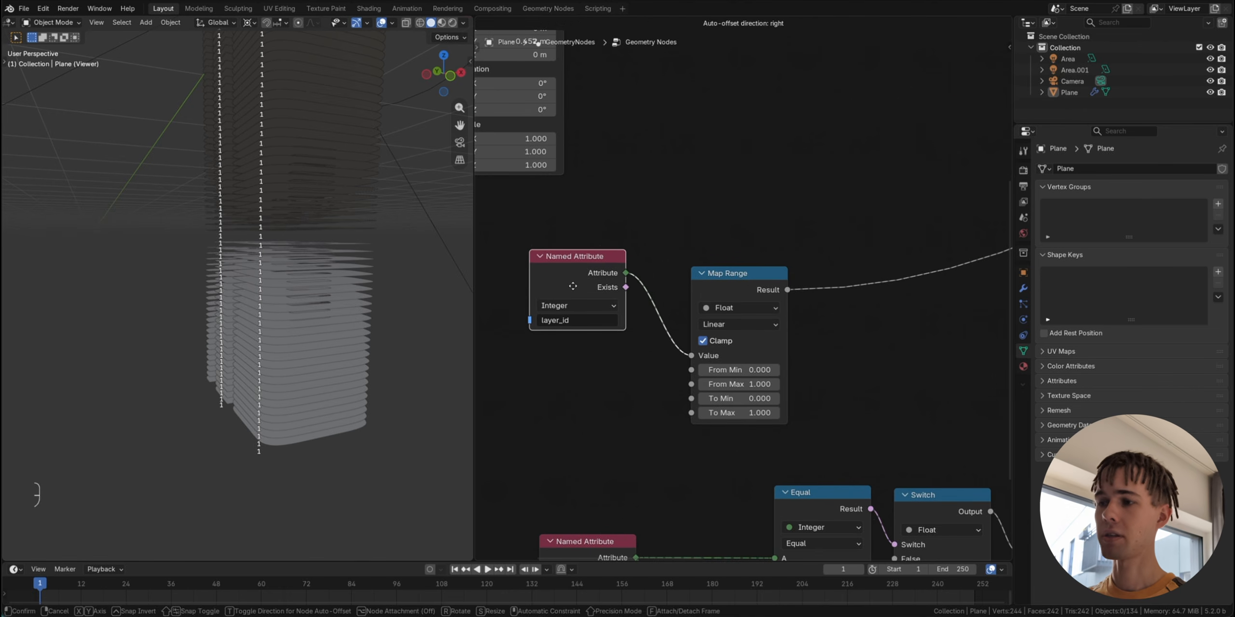
{"action": "key", "text": "shift+a"}
{"action": "key", "text": "Escape"}
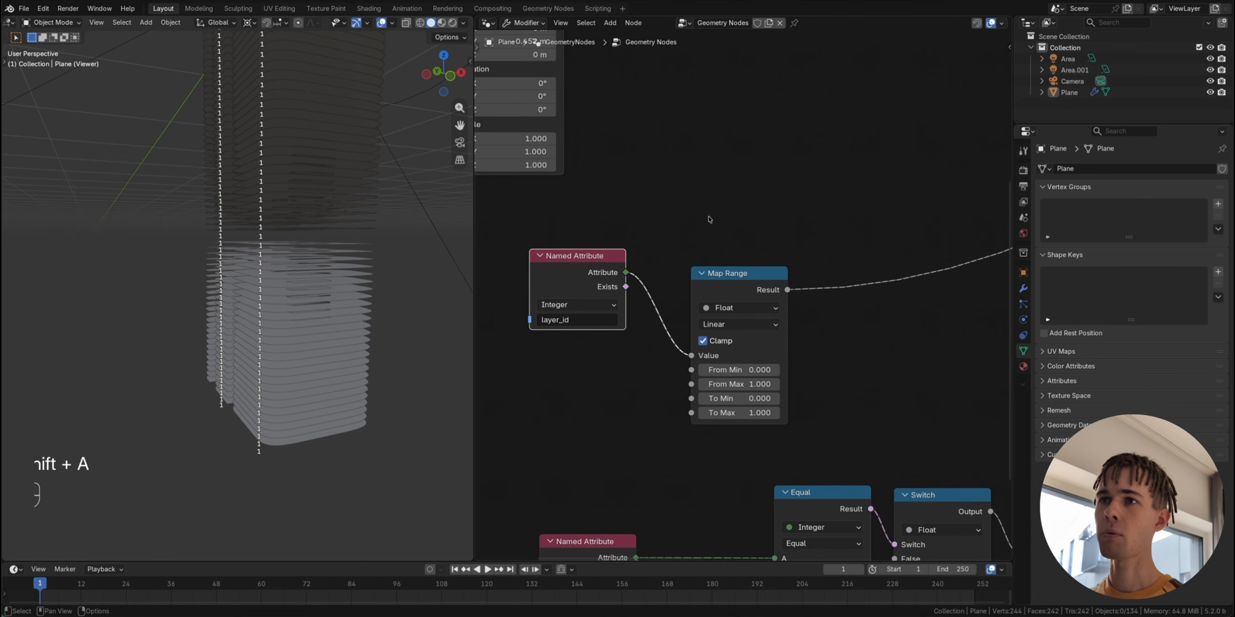
Step: Set the Map Range node's From Max to 64 and preview its Result in the Viewer
{"action": "scroll", "coordinate": [709, 219], "scroll_direction": "down", "scroll_amount": 1}
{"action": "left_click", "coordinate": [740, 379]}
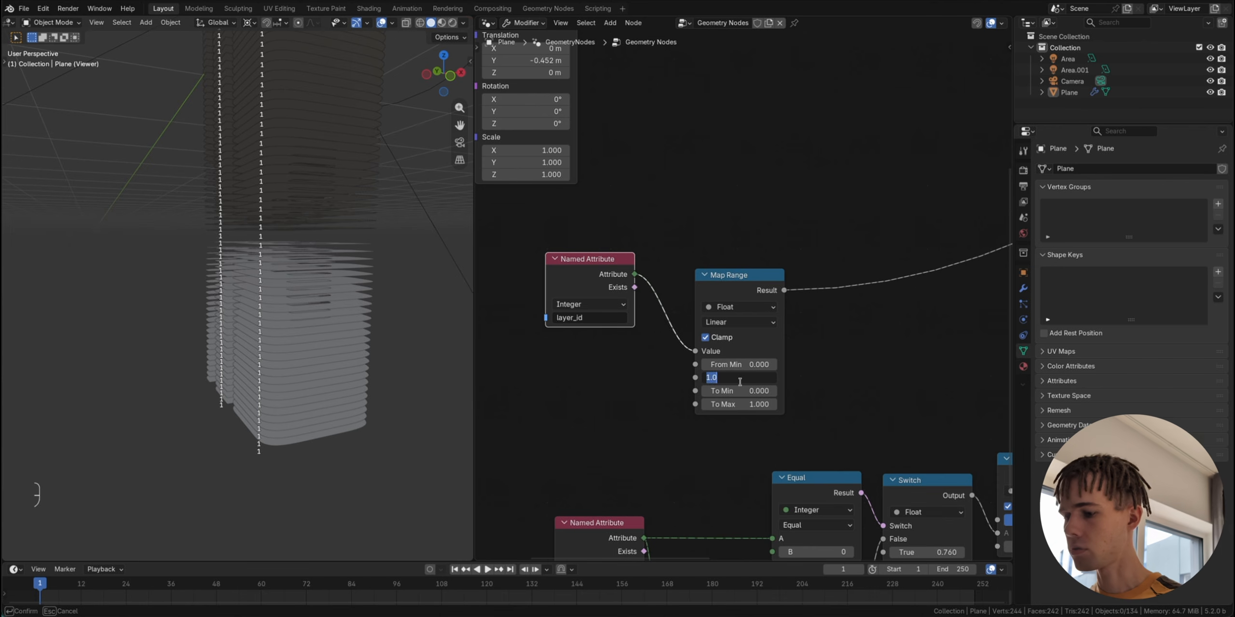
{"action": "type", "text": "64"}
{"action": "key", "text": "Return"}
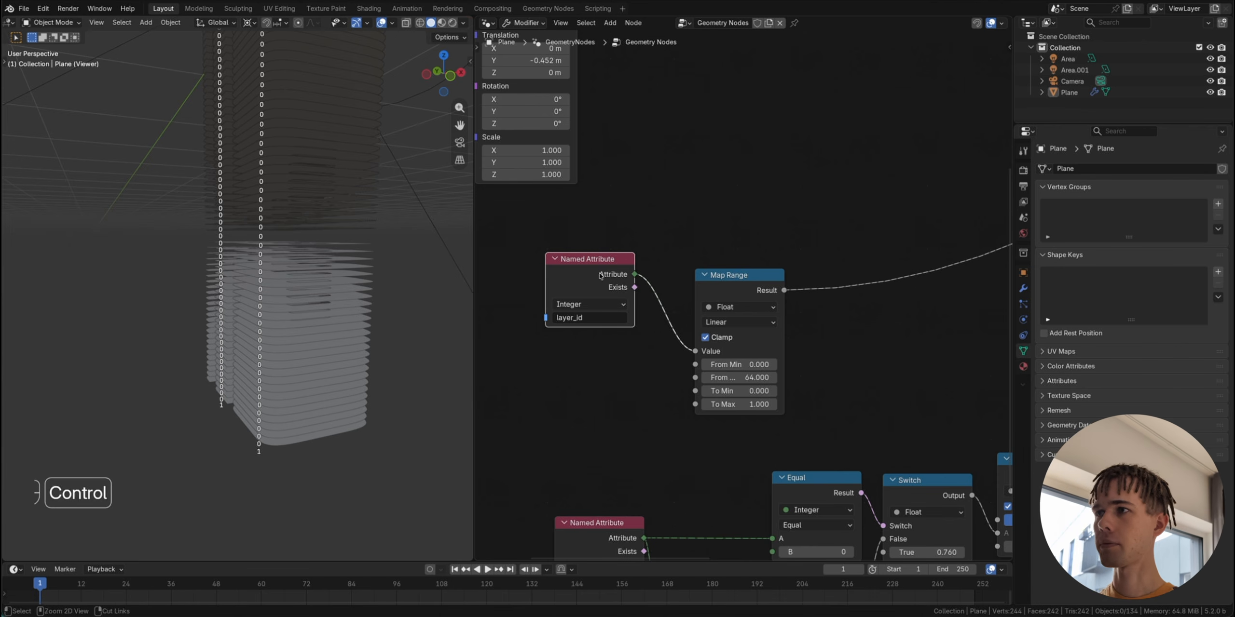
{"action": "left_click", "coordinate": [741, 281], "text": "ctrl+shift"}
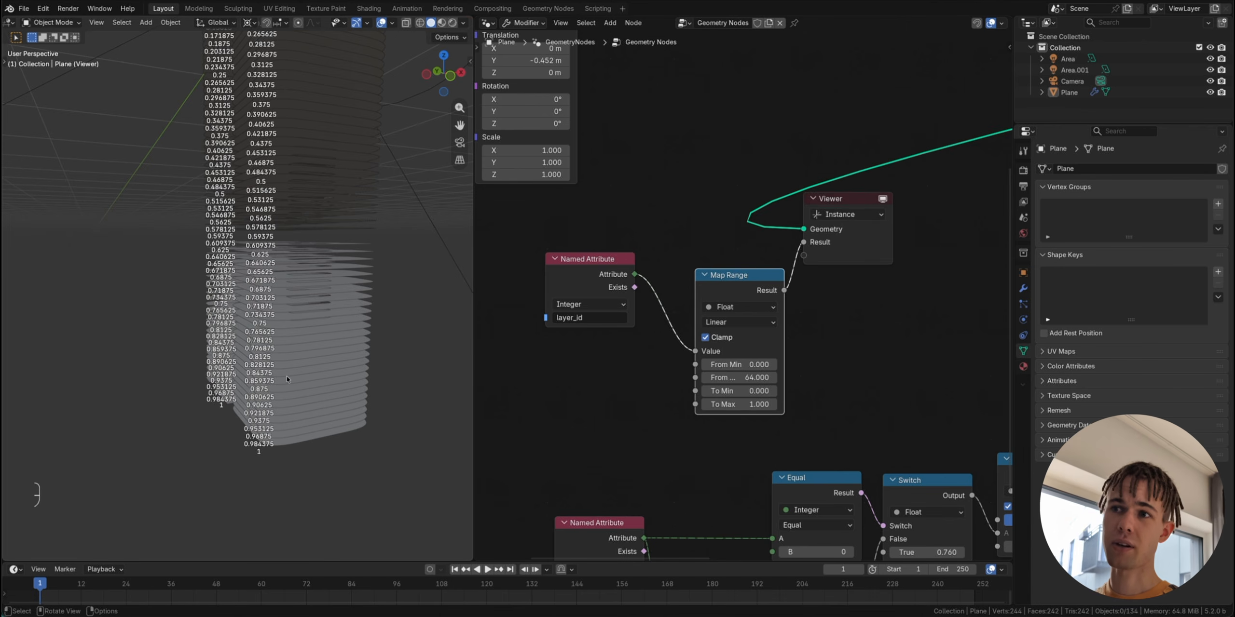
Step: Add a Field Min & Max node below the layer_id Named Attribute node, beside the Map Range
{"action": "scroll", "coordinate": [683, 201], "scroll_direction": "down", "scroll_amount": 5}
{"action": "scroll", "coordinate": [683, 201], "scroll_direction": "up", "scroll_amount": 7}
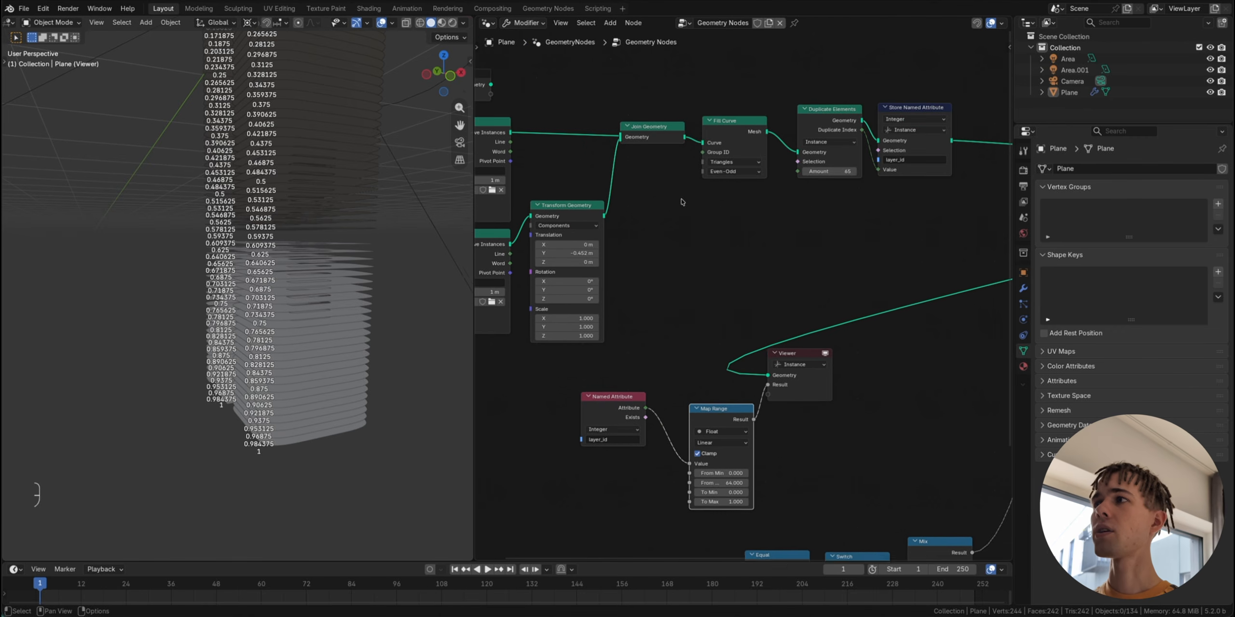
{"action": "middle_click_drag", "start_coordinate": [686, 384], "coordinate": [711, 347]}
{"action": "key", "text": "shift+a"}
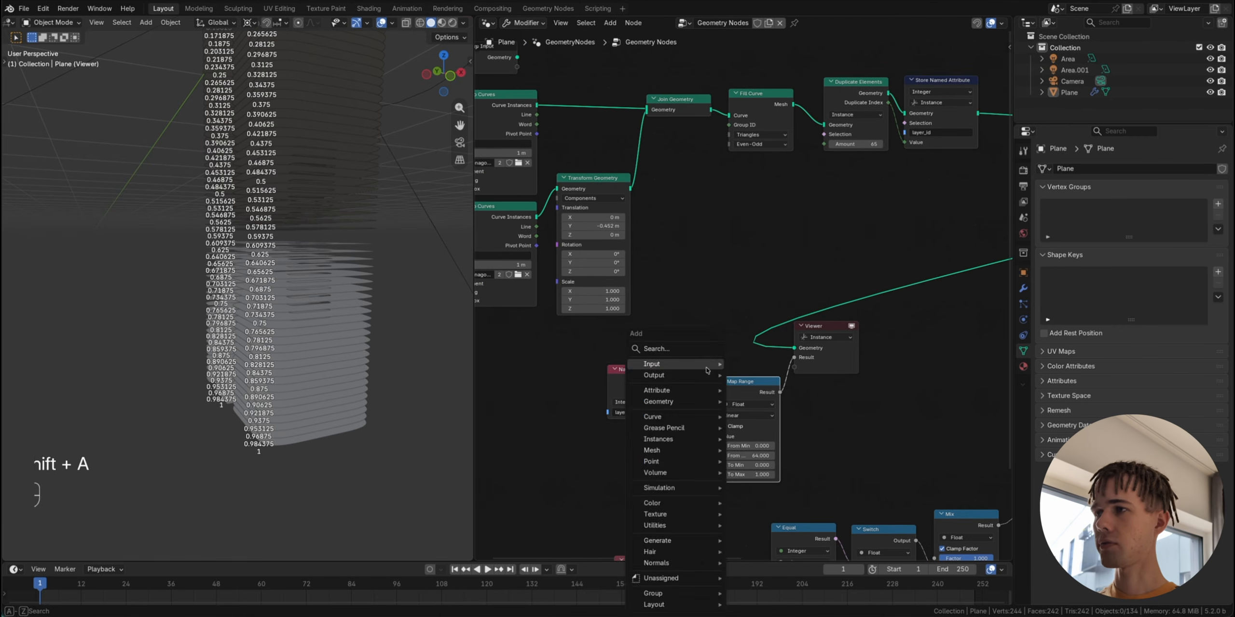
{"action": "key", "text": "space"}
{"action": "type", "text": "fiel min"}
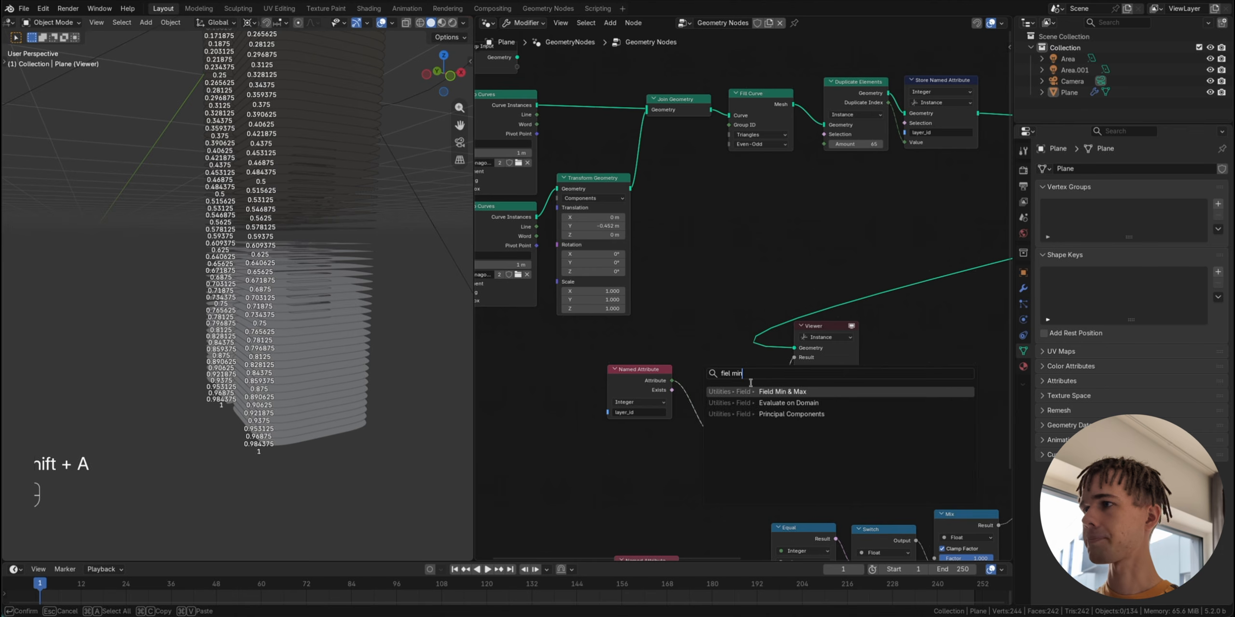
{"action": "key", "text": "Return"}
{"action": "left_click", "coordinate": [637, 439]}
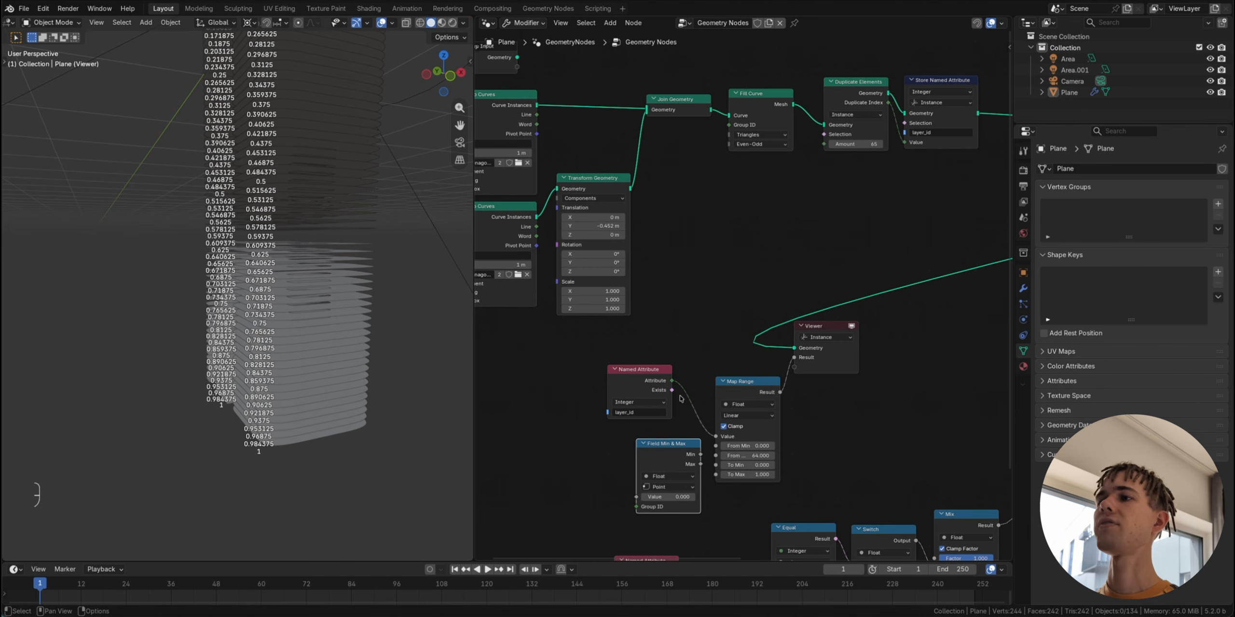
Step: Set Field Min & Max to the Instance domain, feed layer_id into its Value, and preview its Min and Max outputs
{"action": "scroll", "coordinate": [672, 384], "scroll_direction": "up", "scroll_amount": 2}
{"action": "middle_click_drag", "start_coordinate": [665, 463], "coordinate": [693, 401]}
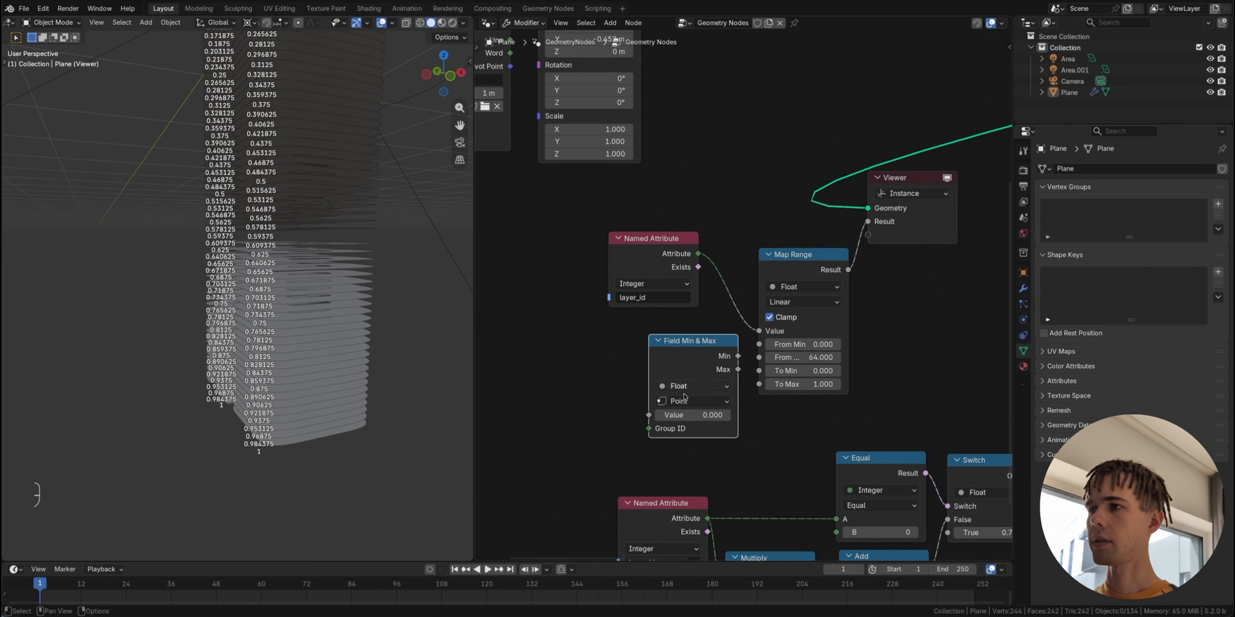
{"action": "left_click", "coordinate": [693, 401]}
{"action": "left_click", "coordinate": [688, 502]}
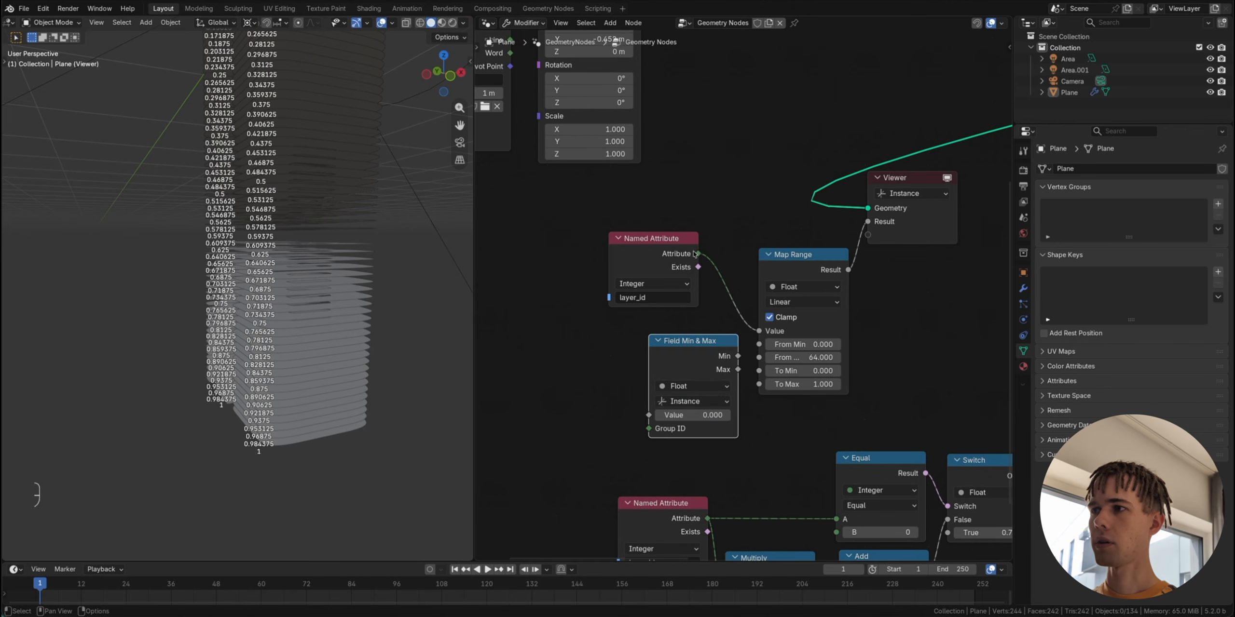
{"action": "left_click_drag", "start_coordinate": [696, 254], "coordinate": [649, 415]}
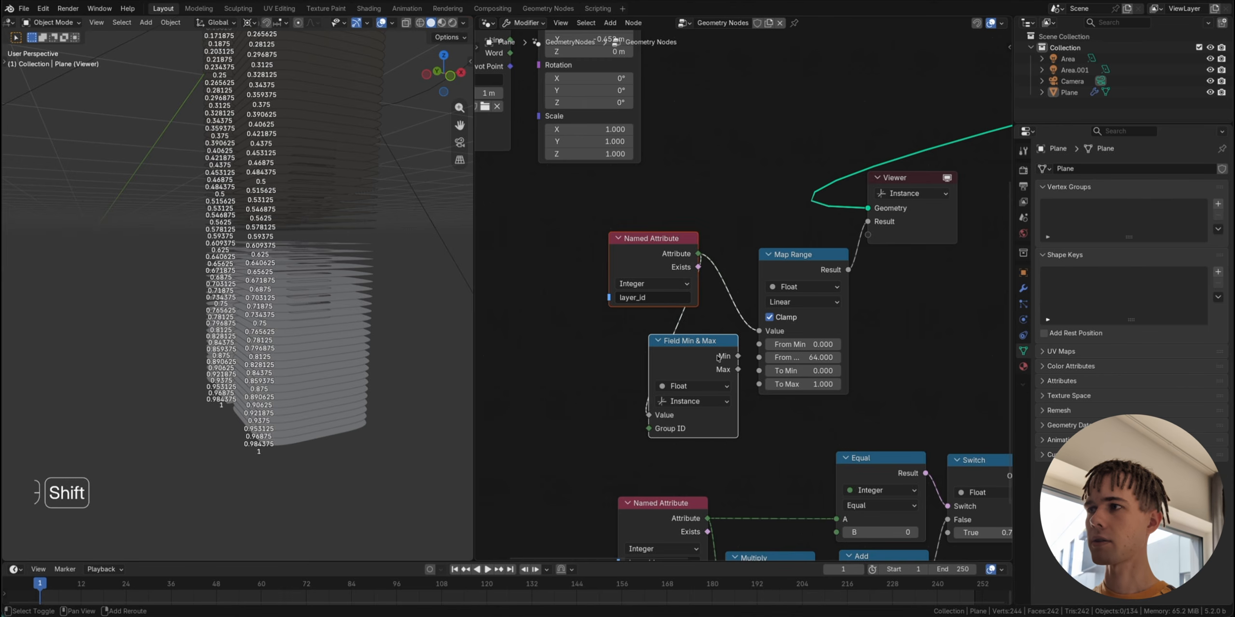
{"action": "left_click", "coordinate": [719, 357], "text": "ctrl+shift"}
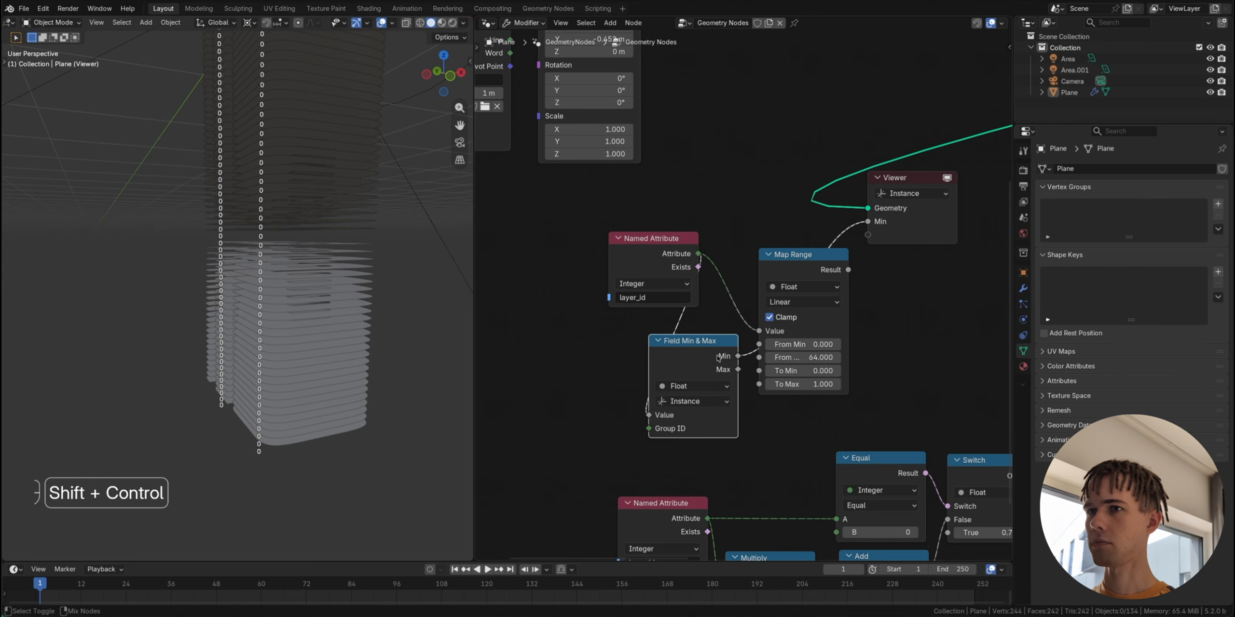
{"action": "left_click", "coordinate": [715, 374], "text": "ctrl+shift"}
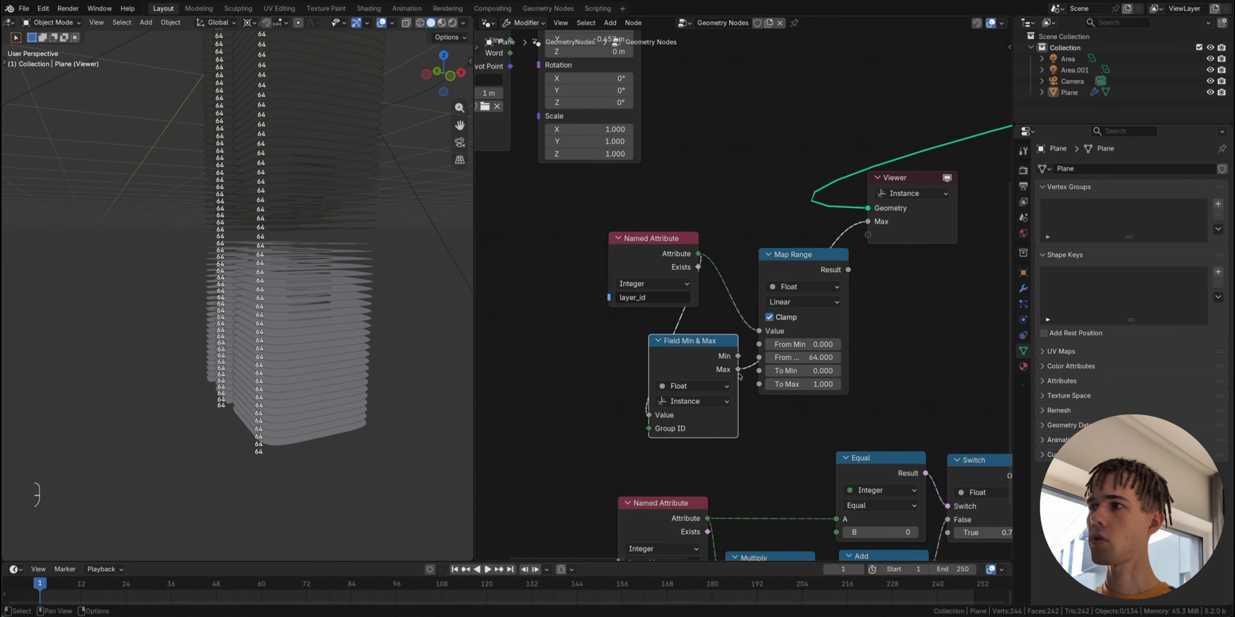
Step: Connect Min and Max to the Map Range's From Min and From Max, reposition the Named Attribute node, and remove the Viewer
{"action": "left_click_drag", "start_coordinate": [739, 370], "coordinate": [760, 344]}
{"action": "left_click_drag", "start_coordinate": [667, 263], "coordinate": [596, 339]}
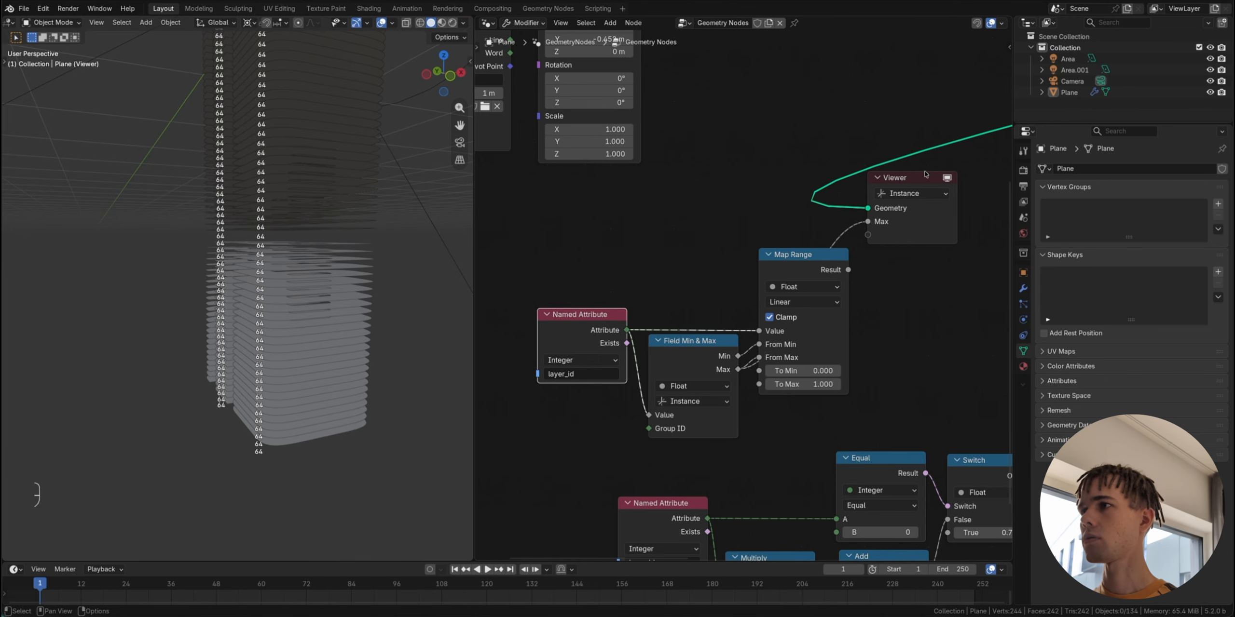
{"action": "key", "text": "super+x"}
{"action": "scroll", "coordinate": [802, 401], "scroll_direction": "down", "scroll_amount": 3}
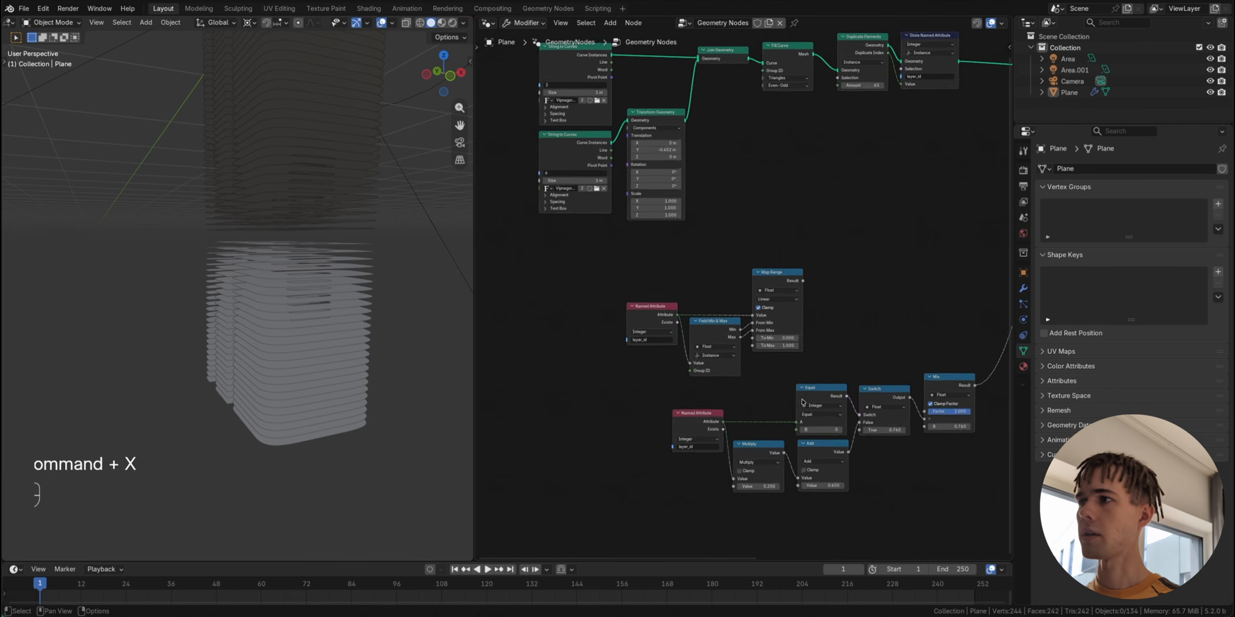
Step: Preview the Map Range result on the Set Material geometry with a Viewer node set to the Instance domain
{"action": "scroll", "coordinate": [802, 401], "scroll_direction": "down", "scroll_amount": 1}
{"action": "middle_click_drag", "start_coordinate": [802, 402], "coordinate": [662, 402]}
{"action": "left_click", "coordinate": [650, 303], "text": "ctrl+shift"}
{"action": "middle_click_drag", "start_coordinate": [968, 207], "coordinate": [708, 296]}
{"action": "left_click", "coordinate": [901, 177], "text": "ctrl+shift"}
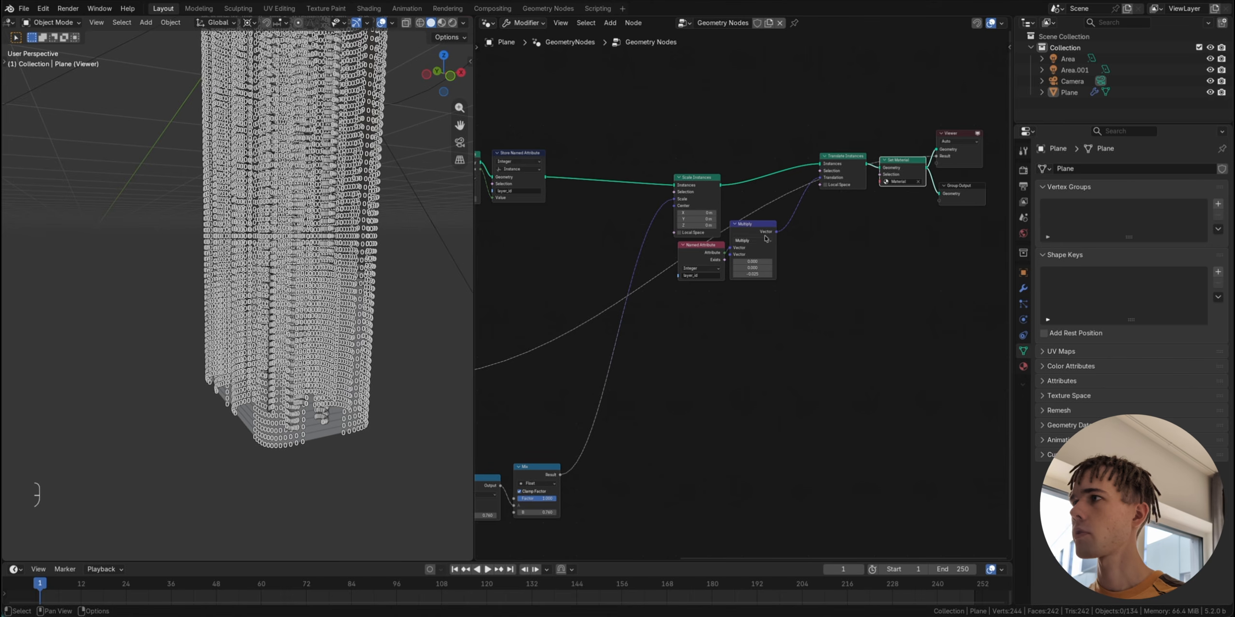
{"action": "left_click", "coordinate": [958, 142]}
{"action": "left_click", "coordinate": [957, 201]}
Step: Enable the Viewer Node color overlay in the viewport to show the normalized layer values as a gradient
{"action": "scroll", "coordinate": [389, 352], "scroll_direction": "down", "scroll_amount": 2}
{"action": "middle_click_drag", "start_coordinate": [406, 193], "coordinate": [423, 310], "text": "shift"}
{"action": "left_click", "coordinate": [392, 23]}
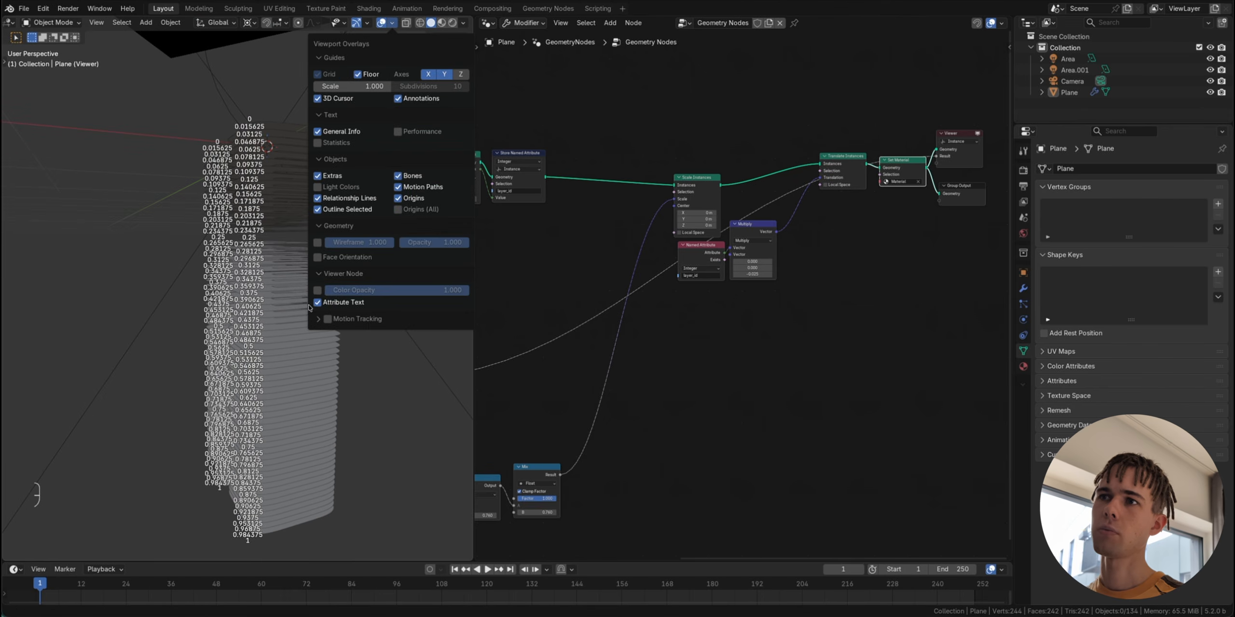
{"action": "left_click", "coordinate": [318, 290]}
{"action": "middle_click_drag", "start_coordinate": [388, 427], "coordinate": [392, 426]}
Step: Connect the Map Range Result to the Mix node's Factor and inspect how the stacked layers scale
{"action": "middle_click_drag", "start_coordinate": [599, 413], "coordinate": [759, 251]}
{"action": "scroll", "coordinate": [760, 251], "scroll_direction": "up", "scroll_amount": 6}
{"action": "mouse_move", "coordinate": [693, 361]}
{"action": "left_mouse_down"}
{"action": "mouse_move", "coordinate": [668, 362]}
{"action": "mouse_move", "coordinate": [693, 361]}
{"action": "left_mouse_up"}
{"action": "scroll", "coordinate": [553, 319], "scroll_direction": "left", "scroll_amount": 5}
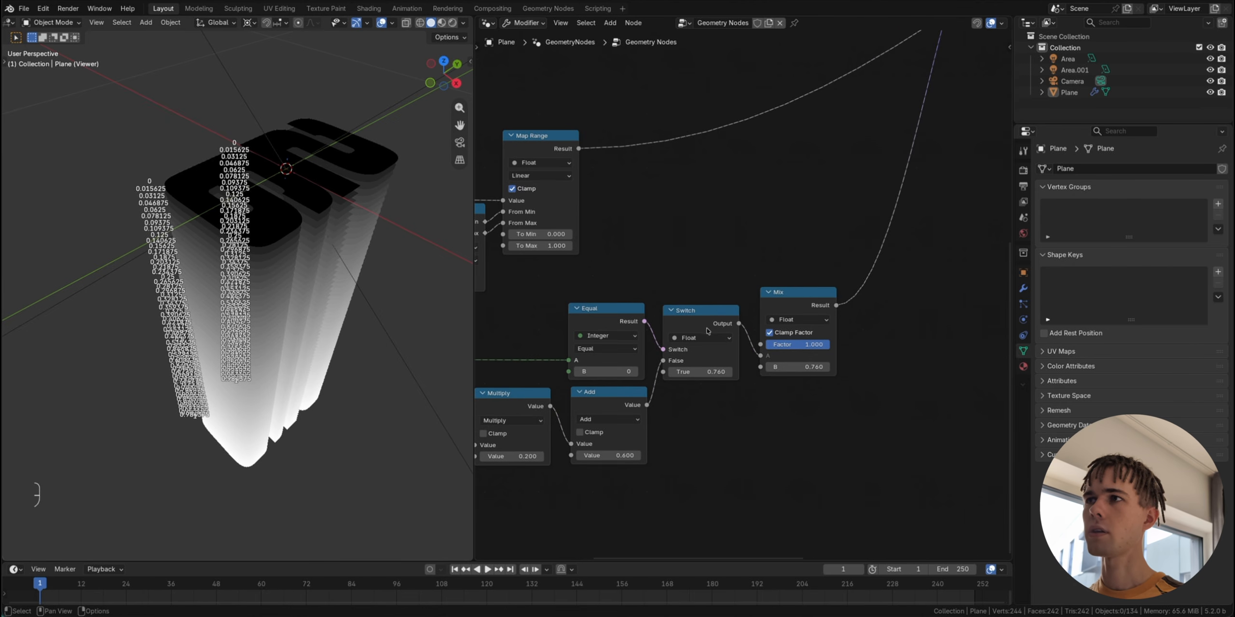
{"action": "left_click_drag", "start_coordinate": [579, 149], "coordinate": [761, 344]}
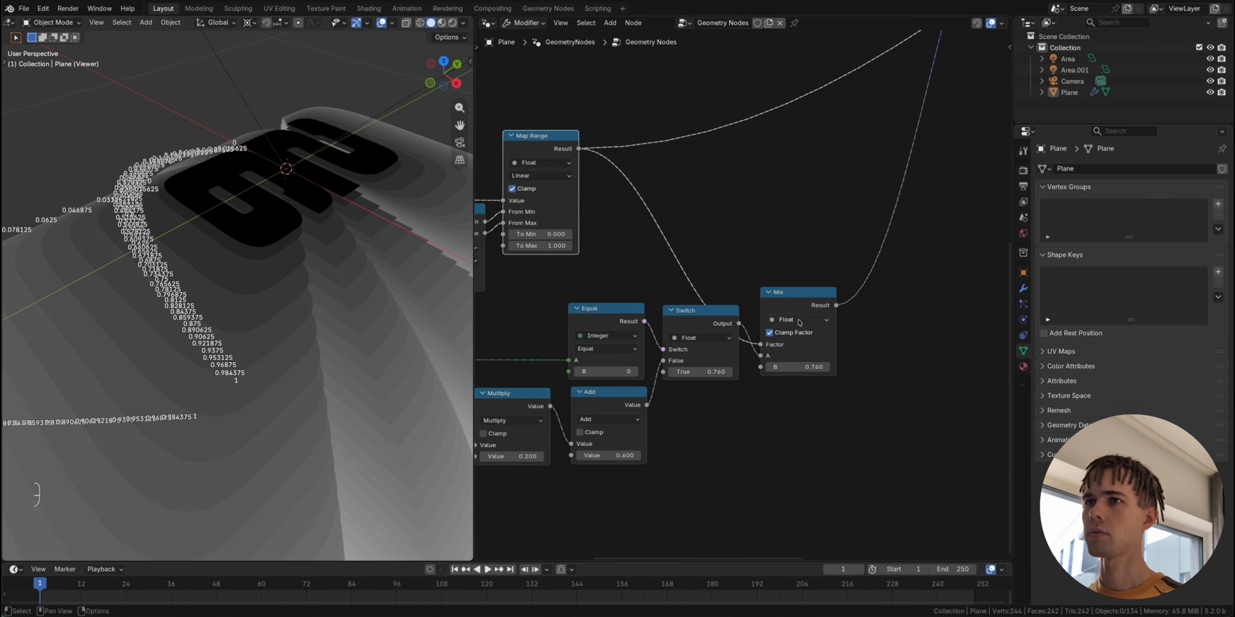
{"action": "scroll", "coordinate": [337, 286], "scroll_direction": "down", "scroll_amount": 8}
{"action": "scroll", "coordinate": [336, 287], "scroll_direction": "down", "scroll_amount": 10}
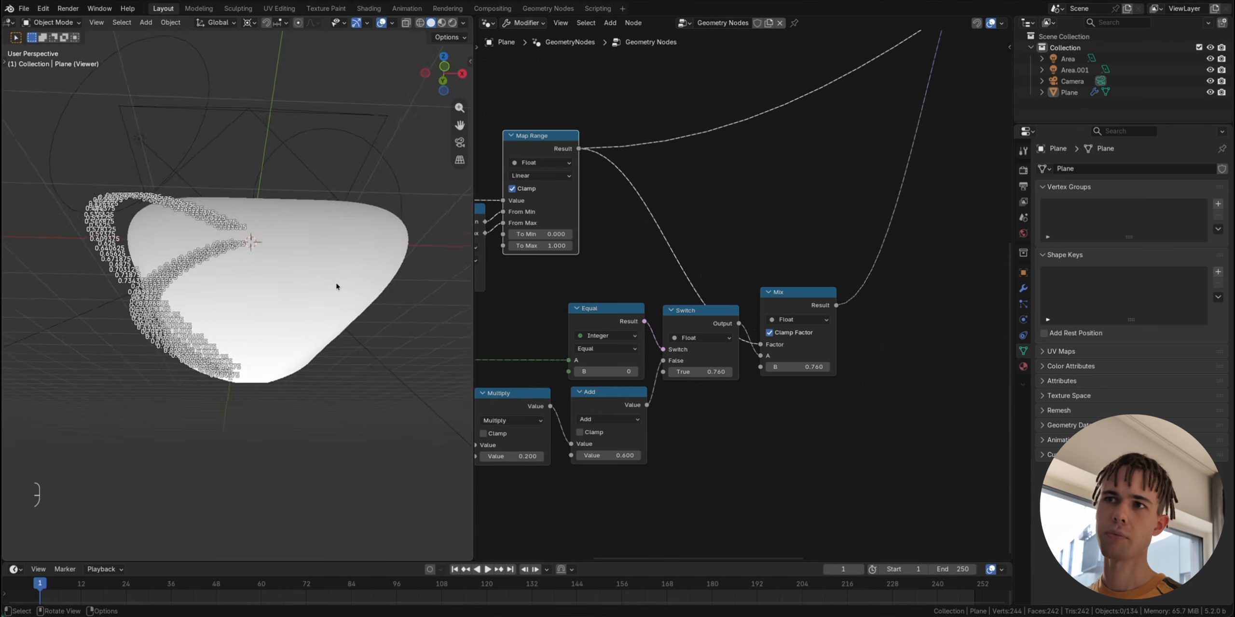
{"action": "scroll", "coordinate": [337, 287], "scroll_direction": "up", "scroll_amount": 4}
{"action": "scroll", "coordinate": [336, 286], "scroll_direction": "right", "scroll_amount": 4}
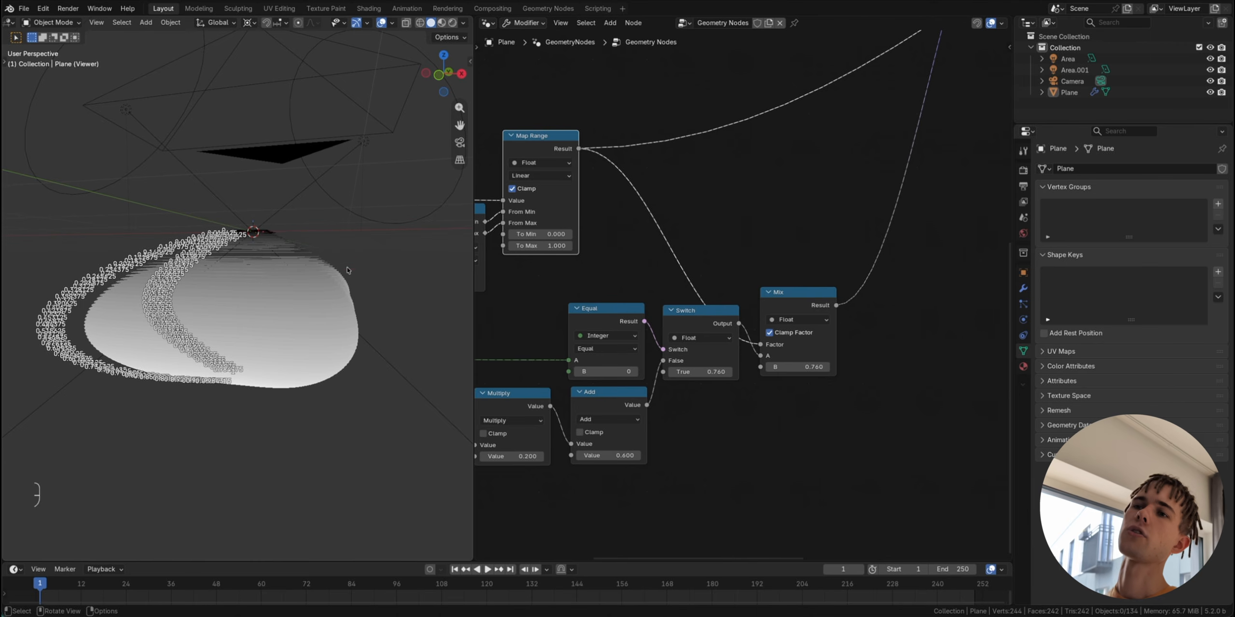
Step: Disconnect the Mix node's Factor input and move the Switch output link from its A input to B
{"action": "middle_click_drag", "start_coordinate": [347, 270], "coordinate": [338, 162]}
{"action": "scroll", "coordinate": [337, 161], "scroll_direction": "up", "scroll_amount": 4}
{"action": "left_click_drag", "start_coordinate": [760, 345], "coordinate": [715, 270]}
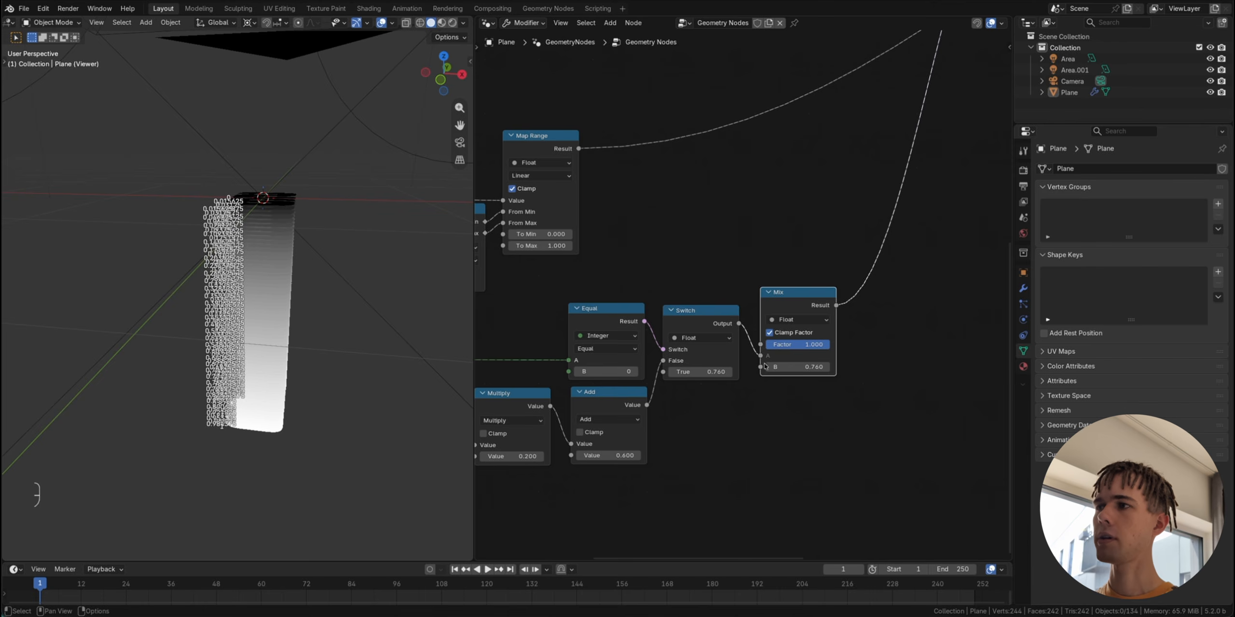
{"action": "mouse_move", "coordinate": [761, 356]}
{"action": "left_mouse_down"}
{"action": "mouse_move", "coordinate": [761, 369]}
{"action": "mouse_move", "coordinate": [810, 348]}
{"action": "mouse_move", "coordinate": [769, 348]}
{"action": "left_mouse_up"}
Step: Set the Mix node's A value to 0.76 and connect the Map Range result to its Factor
{"action": "left_click", "coordinate": [795, 355]}
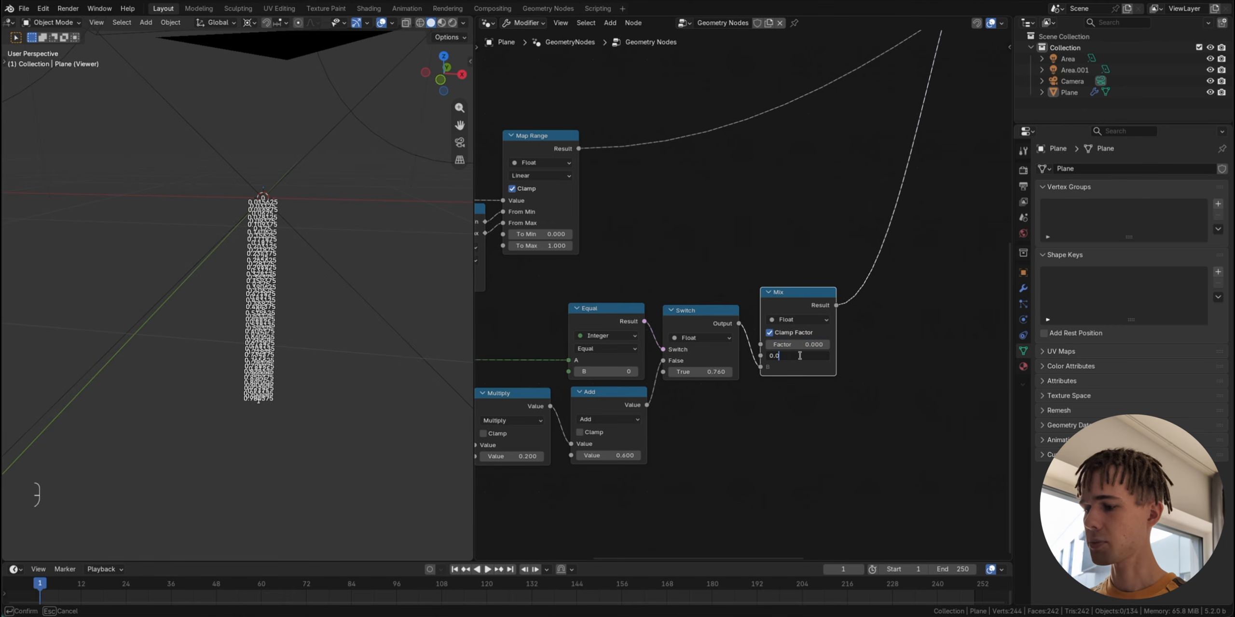
{"action": "type", "text": "0.7"}
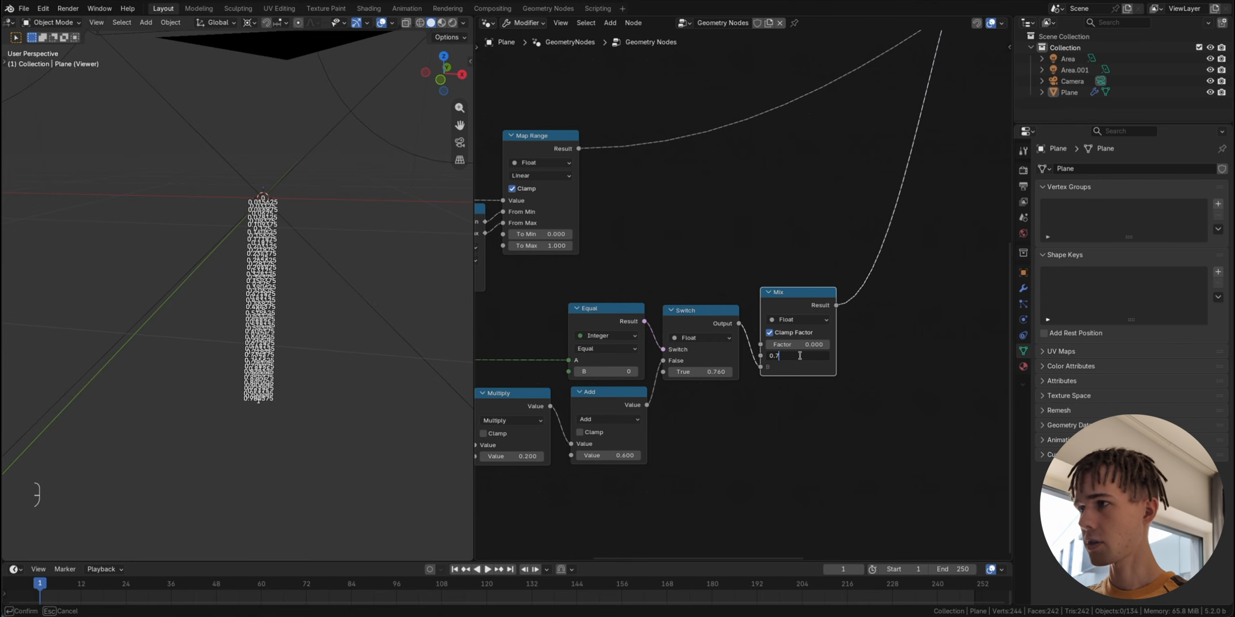
{"action": "type", "text": "6"}
{"action": "key", "text": "Return"}
{"action": "left_click_drag", "start_coordinate": [579, 148], "coordinate": [760, 345]}
{"action": "middle_click_drag", "start_coordinate": [297, 284], "coordinate": [398, 265]}
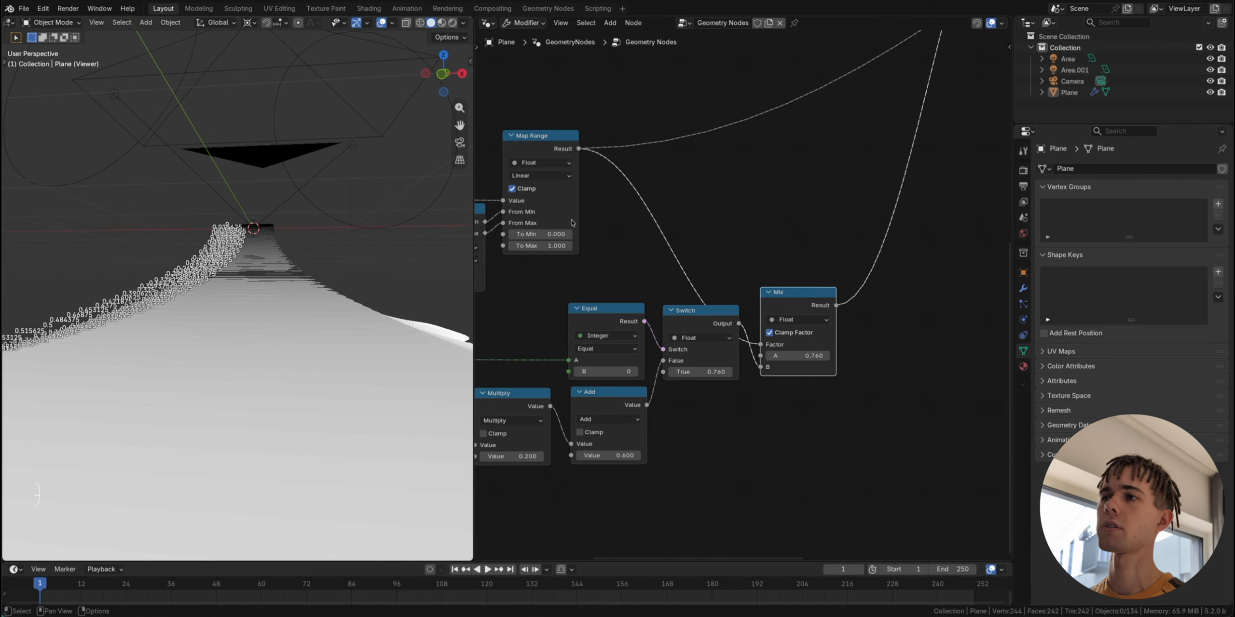
Step: Delete the Viewer node beside the Group Output, keeping the remaining links
{"action": "scroll", "coordinate": [852, 190], "scroll_direction": "right", "scroll_amount": 15}
{"action": "scroll", "coordinate": [852, 190], "scroll_direction": "up", "scroll_amount": 6}
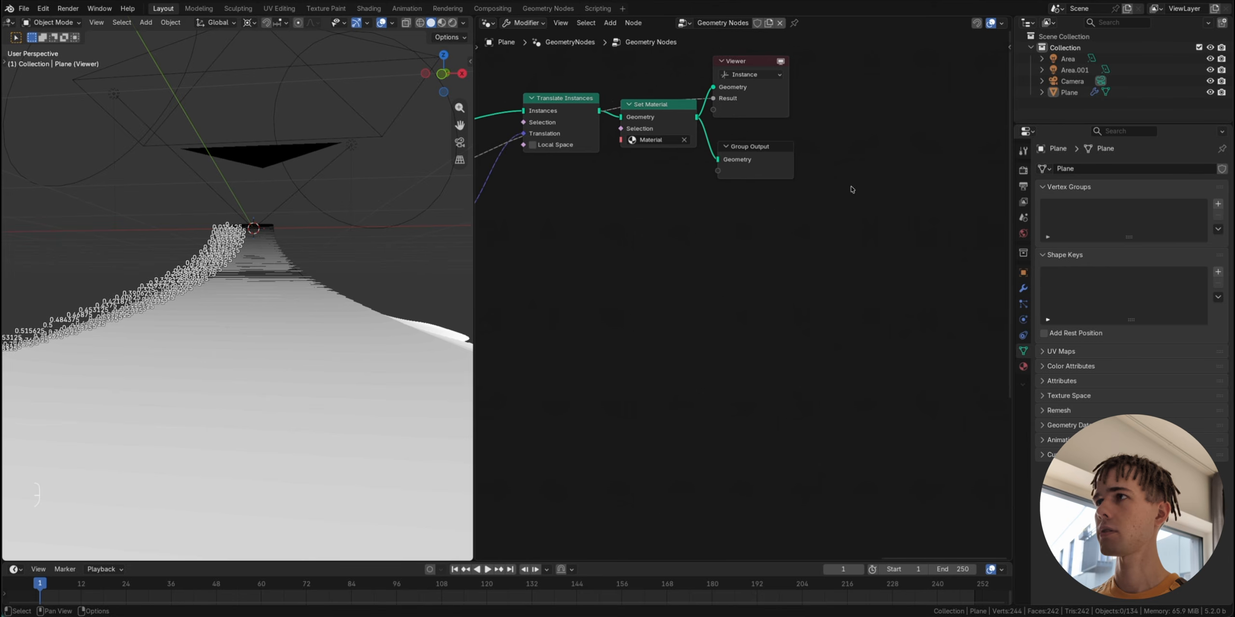
{"action": "key", "text": "super+x"}
Step: Duplicate the Map Range node into its link to the Mix Factor and set the copy's From Max to 1
{"action": "scroll", "coordinate": [743, 196], "scroll_direction": "left", "scroll_amount": 15}
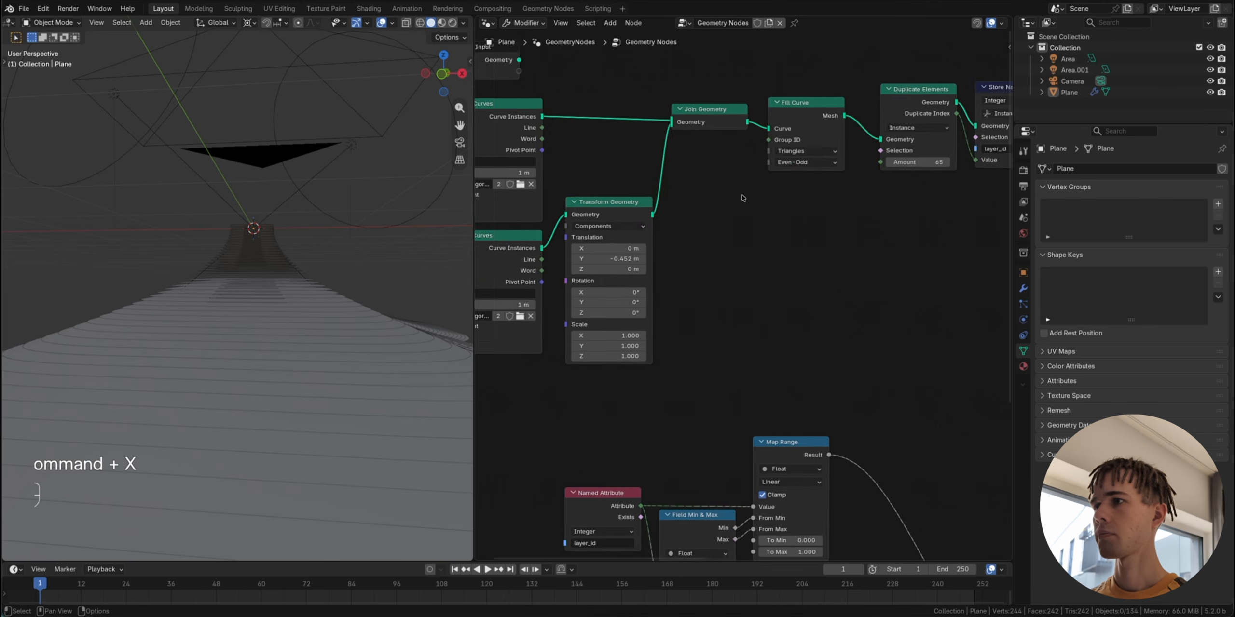
{"action": "scroll", "coordinate": [743, 198], "scroll_direction": "down", "scroll_amount": 12}
{"action": "scroll", "coordinate": [742, 198], "scroll_direction": "right", "scroll_amount": 4}
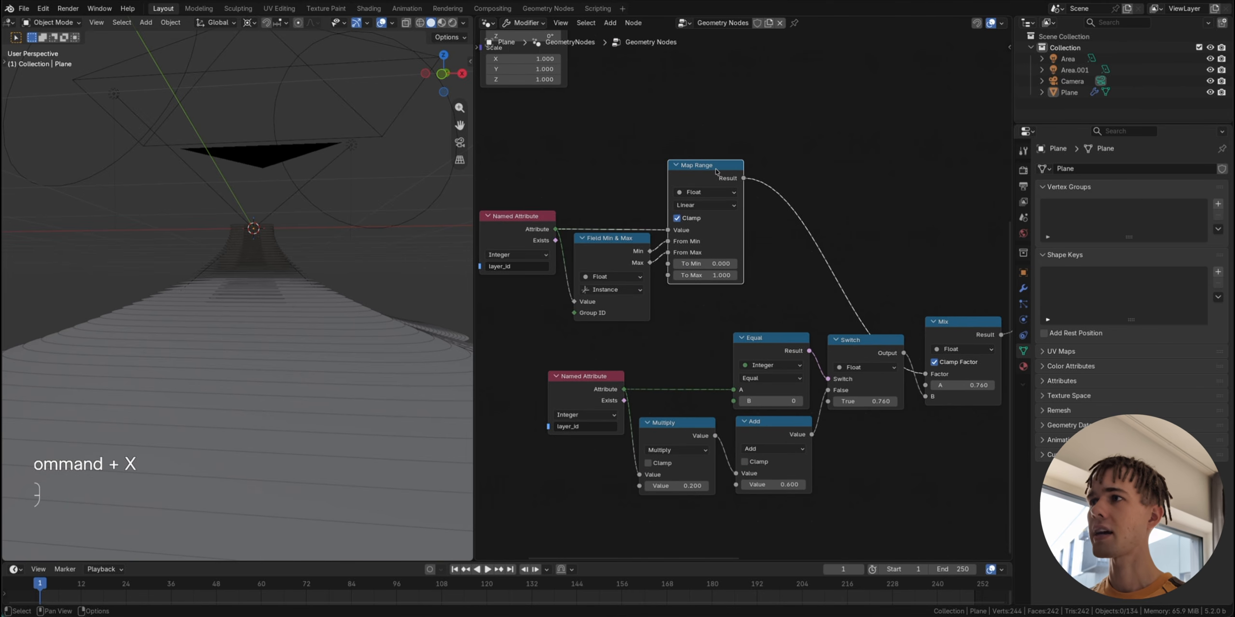
{"action": "key", "text": "shift+d"}
{"action": "left_click", "coordinate": [849, 180]}
{"action": "scroll", "coordinate": [772, 280], "scroll_direction": "up", "scroll_amount": 1}
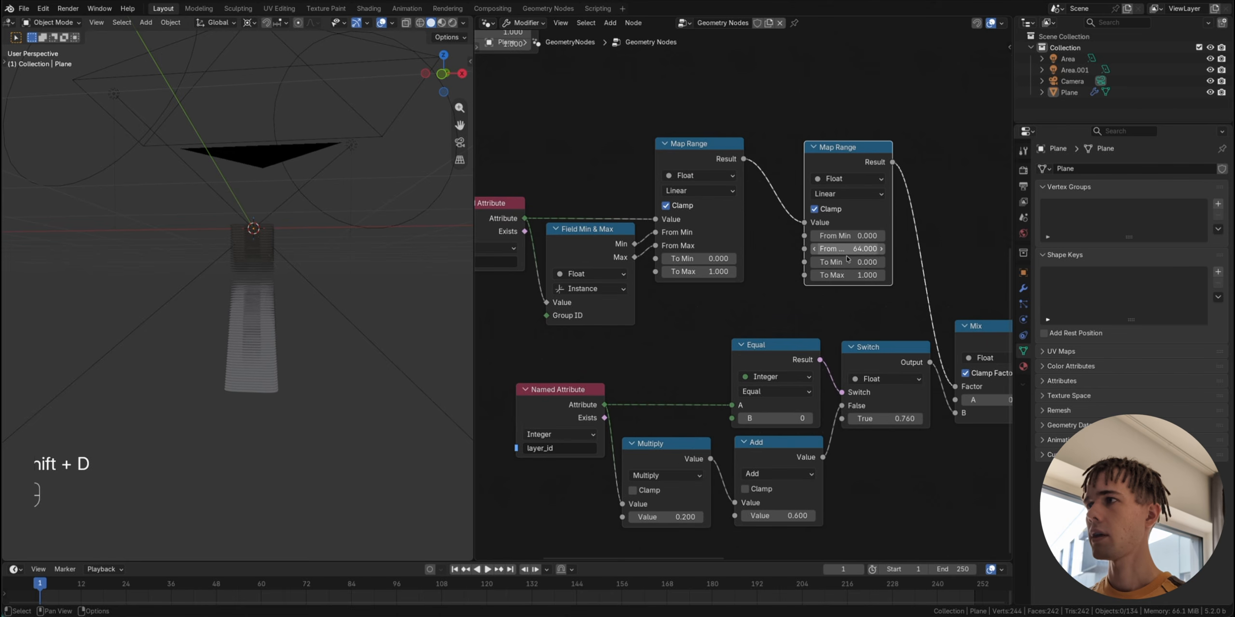
{"action": "left_click", "coordinate": [847, 249]}
{"action": "type", "text": "1"}
{"action": "key", "text": "Return"}
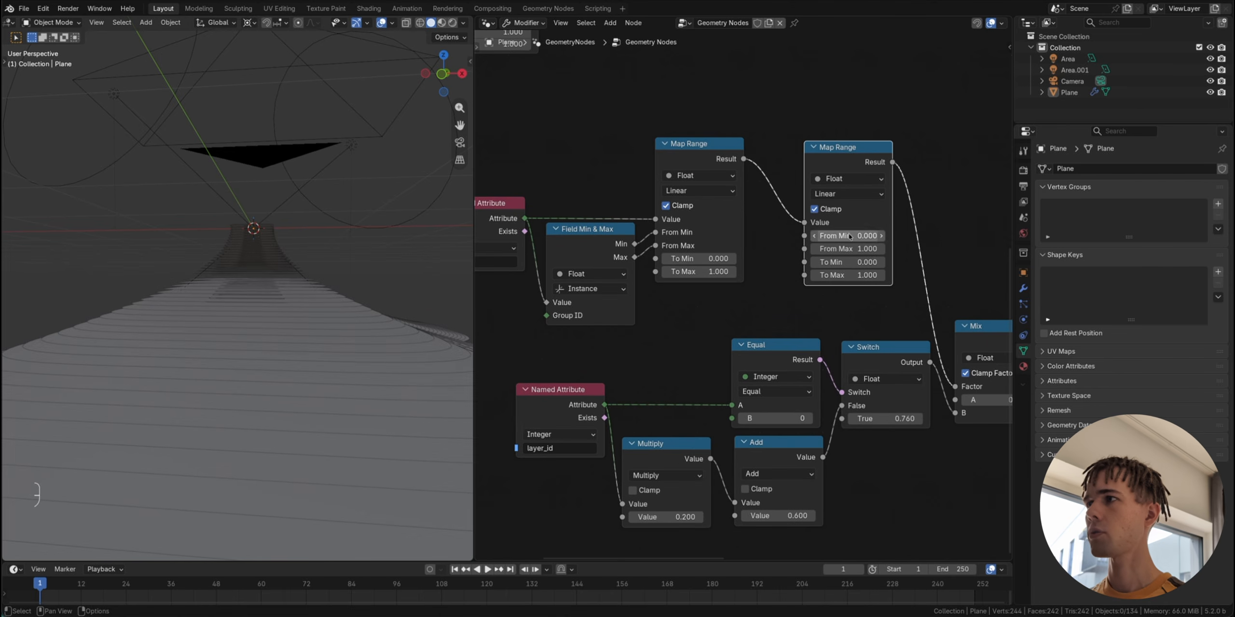
Step: Lower the second Map Range node's From Max to 0.1 and shift From Min and From Max together to 0.48 and 0.58
{"action": "left_click", "coordinate": [813, 249]}
{"action": "left_click", "coordinate": [813, 249]}
{"action": "left_click", "coordinate": [813, 249]}
{"action": "left_click", "coordinate": [813, 249]}
{"action": "left_click", "coordinate": [814, 249]}
{"action": "left_click", "coordinate": [813, 250]}
{"action": "left_click", "coordinate": [813, 249]}
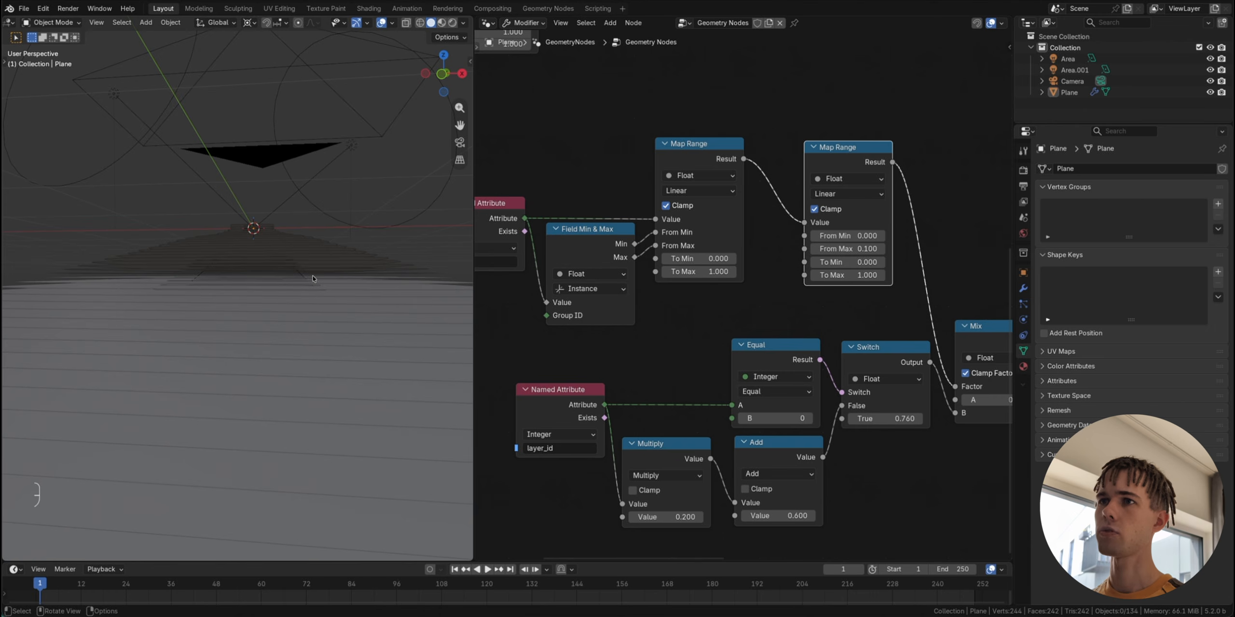
{"action": "middle_click_drag", "start_coordinate": [312, 279], "coordinate": [268, 252]}
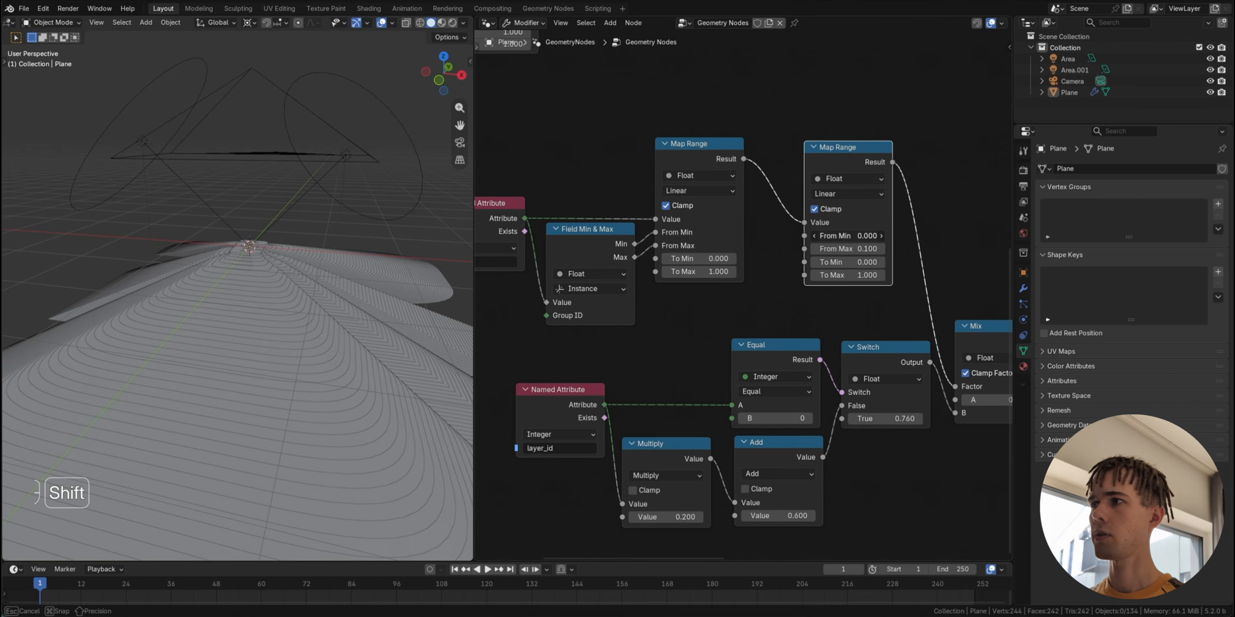
{"action": "left_click_drag", "start_coordinate": [847, 236], "coordinate": [889, 236]}
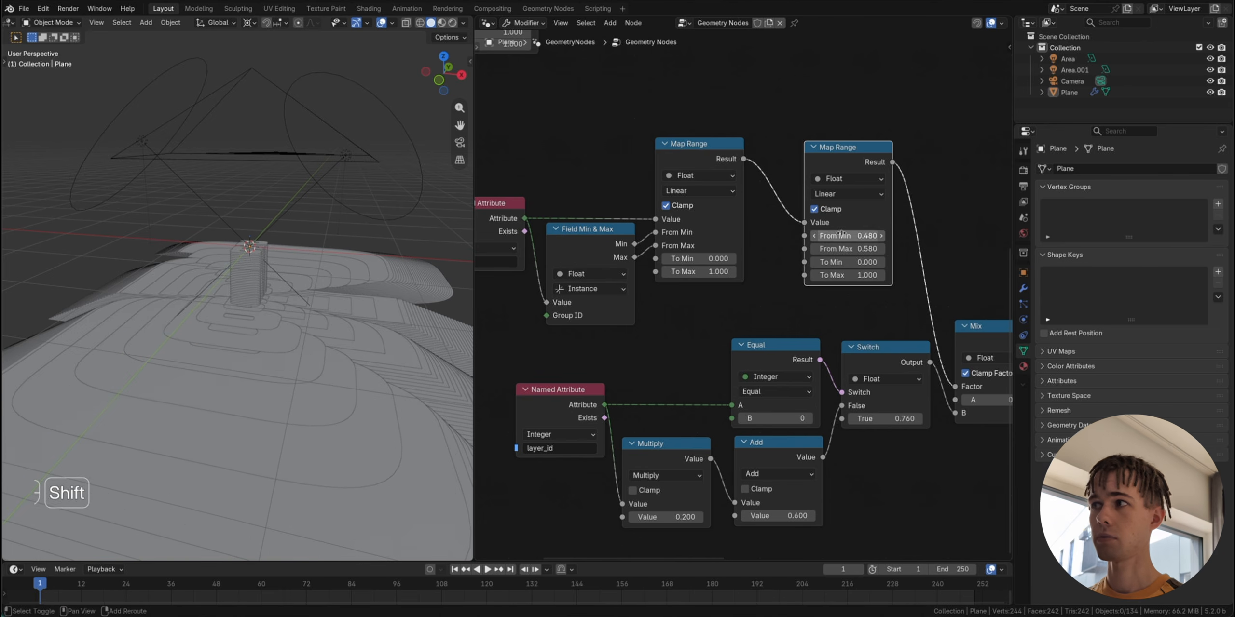
Step: Reset the second Map Range node's From Min to 0, set From Max to 0.5, and shift both together below zero
{"action": "key", "text": "BackSpace"}
{"action": "left_click", "coordinate": [858, 251]}
{"action": "type", "text": "0"}
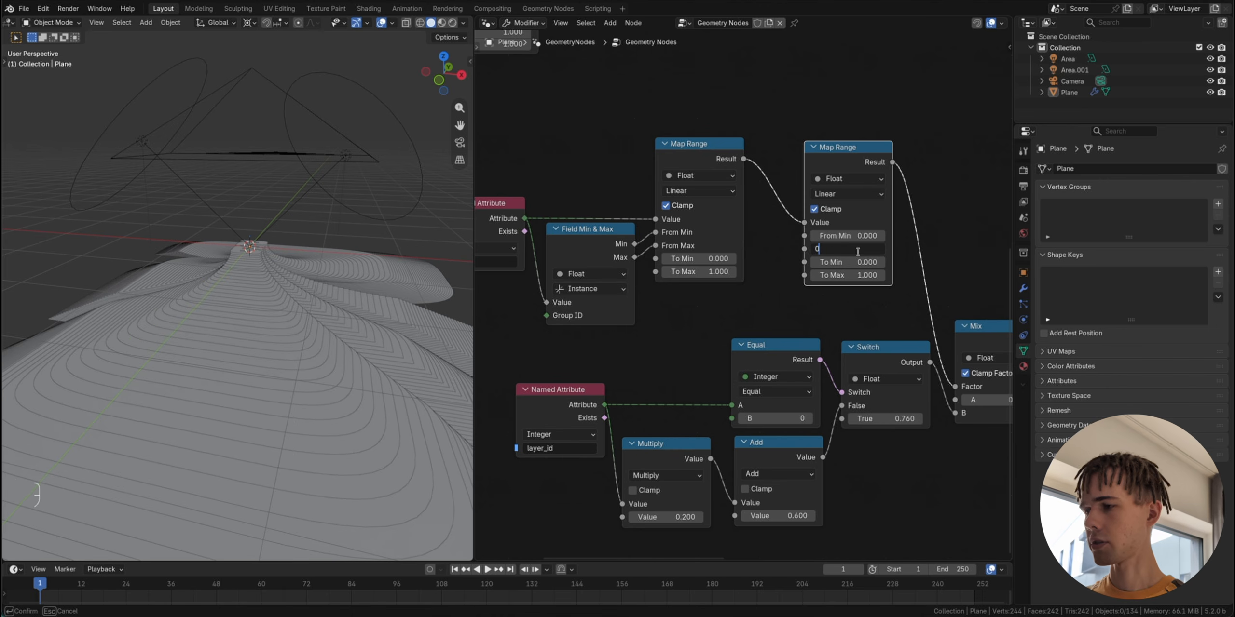
{"action": "type", "text": ".5"}
{"action": "key", "text": "Return"}
{"action": "mouse_move", "coordinate": [856, 236]}
{"action": "left_mouse_down", "text": "shift"}
{"action": "mouse_move", "coordinate": [856, 249]}
{"action": "mouse_move", "coordinate": [906, 248]}
{"action": "mouse_move", "coordinate": [844, 249]}
{"action": "left_mouse_up", "text": "shift"}
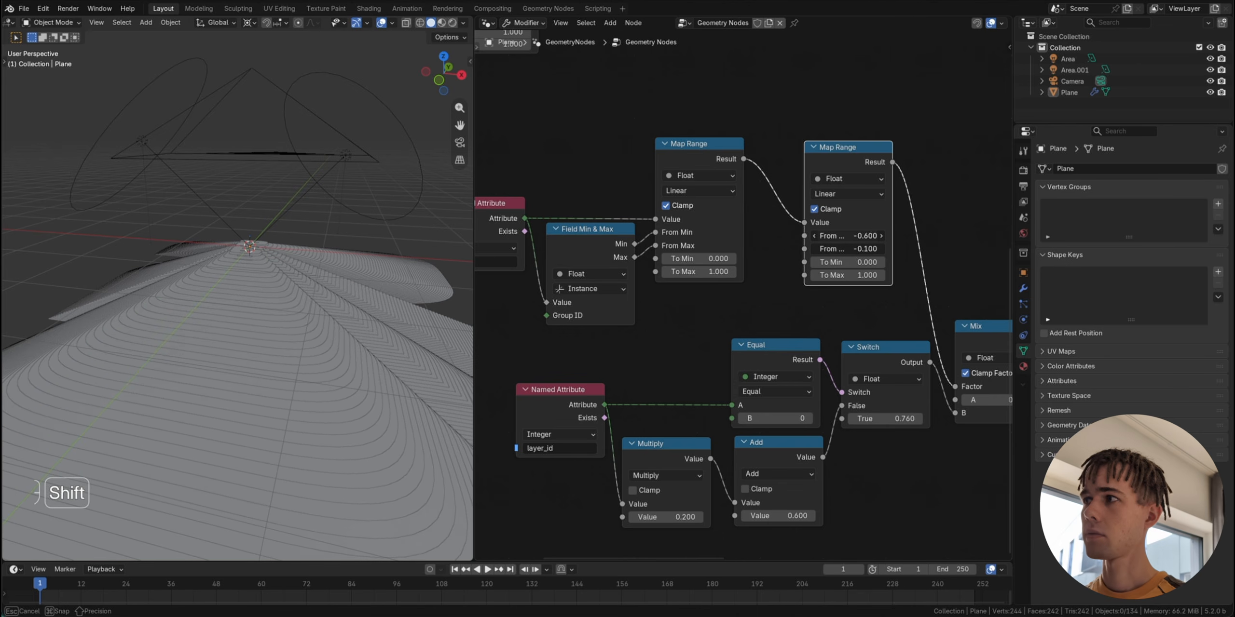
{"action": "left_click_drag", "start_coordinate": [844, 248], "coordinate": [847, 249], "text": "shift"}
Step: Move the lower Named Attribute, Multiply, Add, Equal, Switch and Mix nodes further down to free space below the Map Range nodes
{"action": "scroll", "coordinate": [849, 241], "scroll_direction": "down", "scroll_amount": 3}
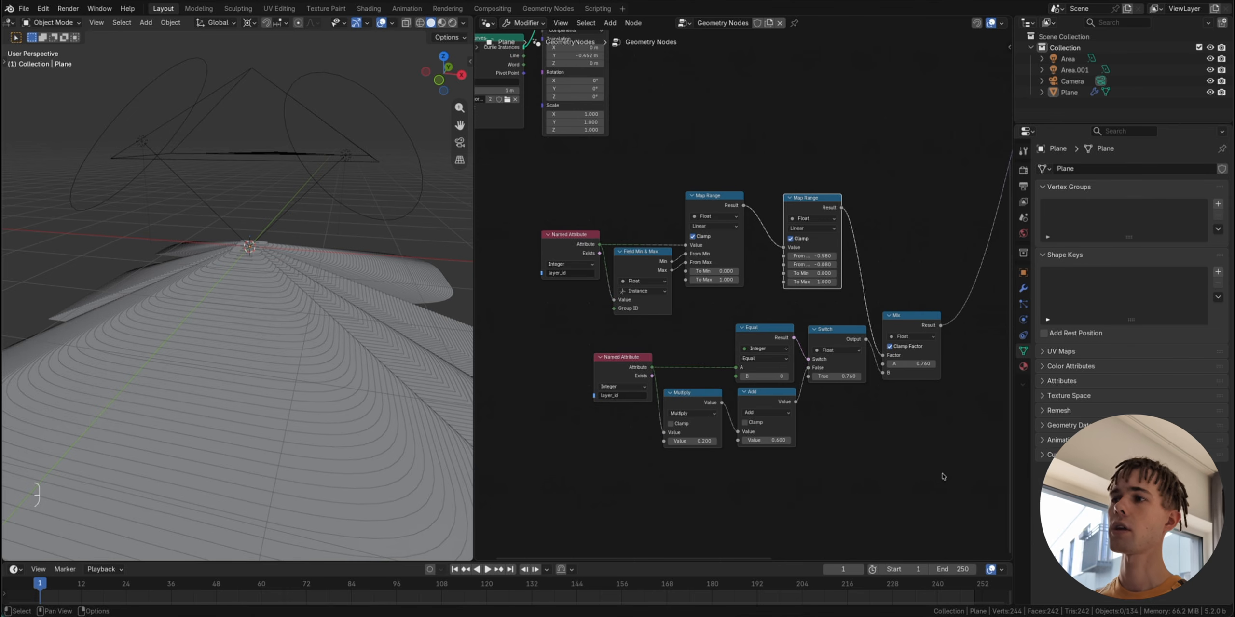
{"action": "left_click_drag", "start_coordinate": [948, 477], "coordinate": [599, 360]}
{"action": "key", "text": "g"}
{"action": "left_click", "coordinate": [806, 418]}
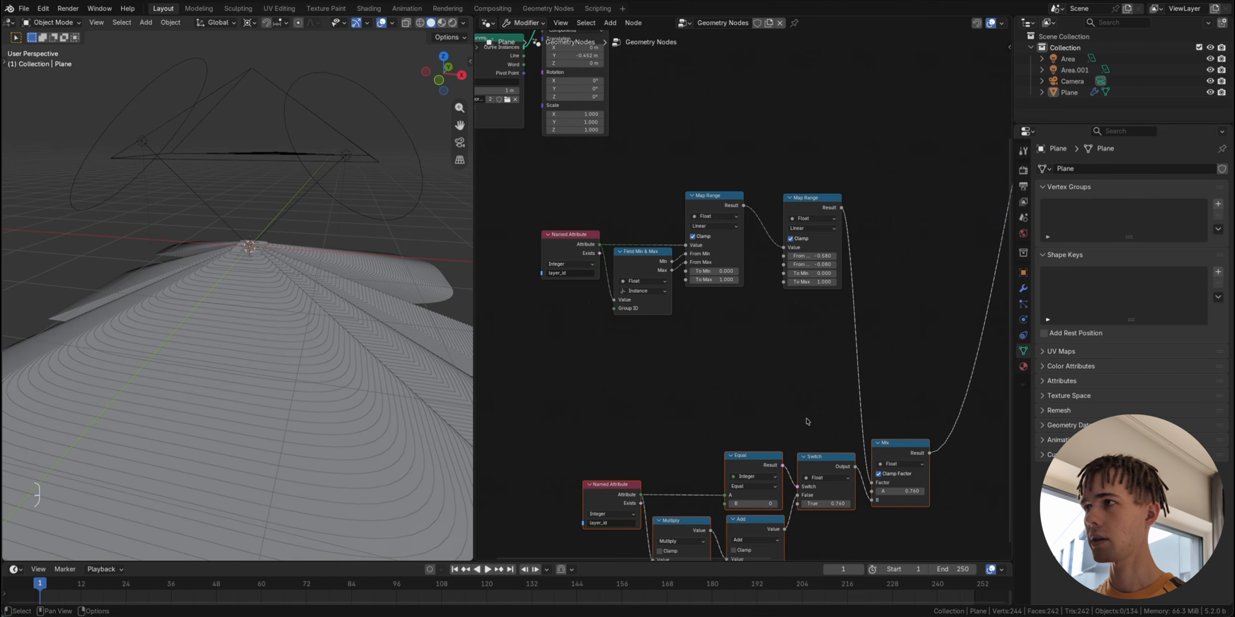
Step: Shift the second Map Range node's From Min and From Max together to 1.0 and 1.5
{"action": "scroll", "coordinate": [806, 421], "scroll_direction": "up", "scroll_amount": 1}
{"action": "left_click_drag", "start_coordinate": [810, 257], "coordinate": [868, 243], "text": "shift"}
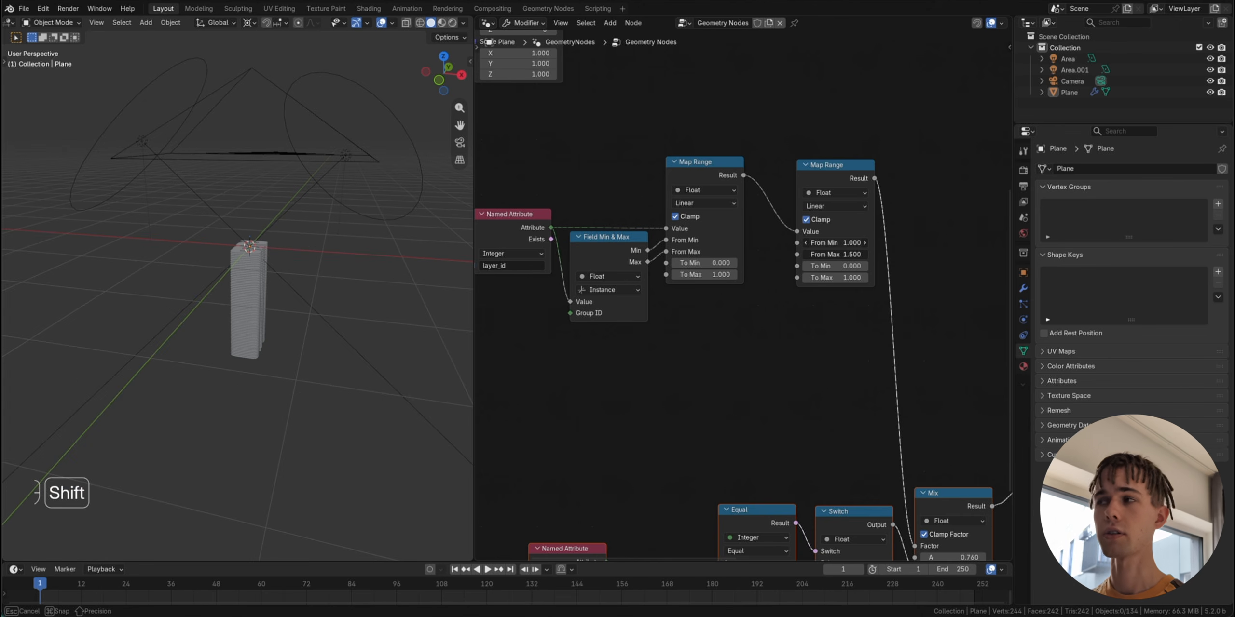
{"action": "left_click_drag", "start_coordinate": [834, 243], "coordinate": [835, 242], "text": "shift"}
Step: Add a float Mix node below the Field Min & Max node and set its B value to 1
{"action": "key", "text": "shift+a"}
{"action": "type", "text": "MIX"}
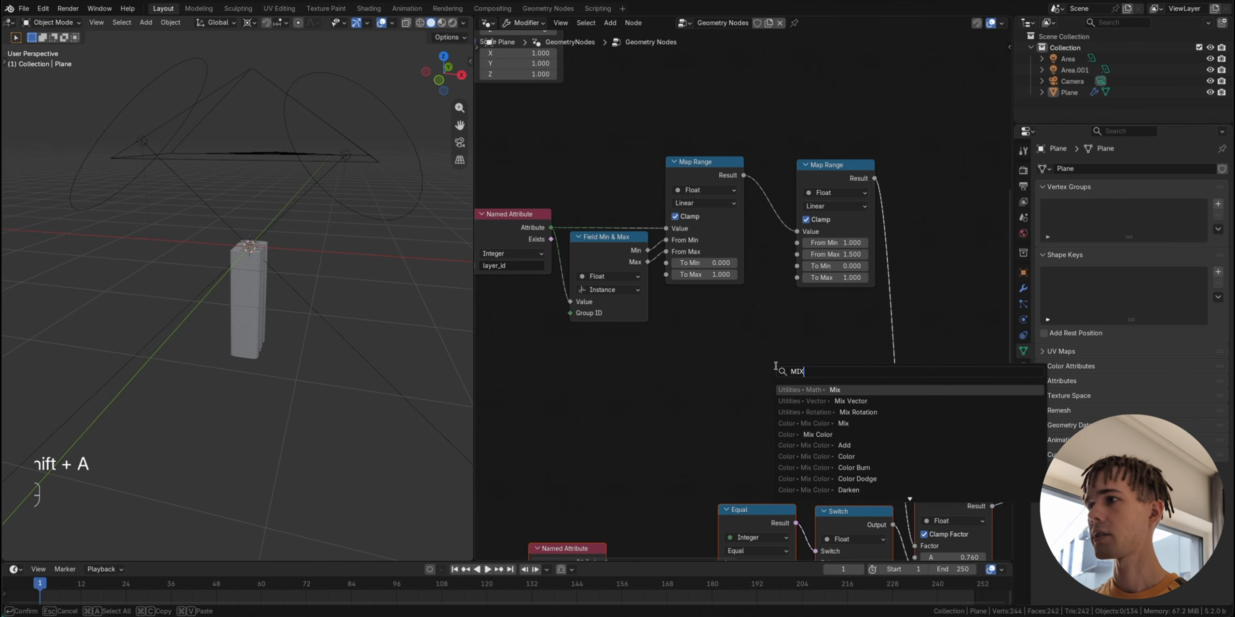
{"action": "left_click", "coordinate": [811, 389]}
{"action": "left_click", "coordinate": [644, 405]}
{"action": "scroll", "coordinate": [640, 418], "scroll_direction": "up", "scroll_amount": 2}
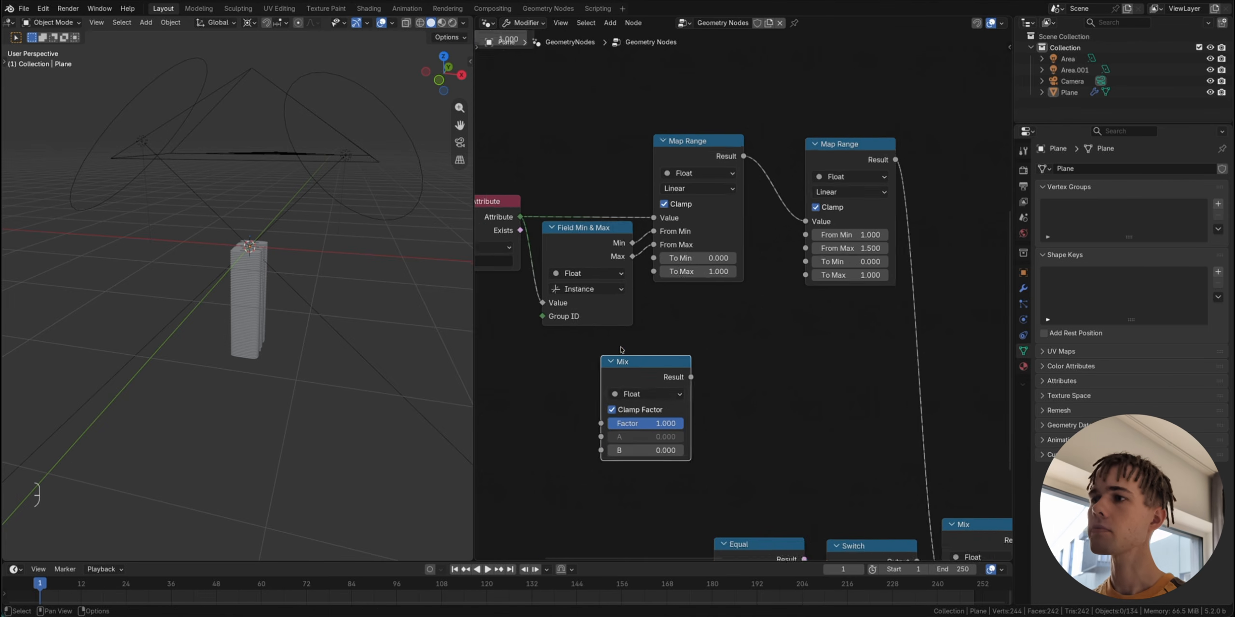
{"action": "left_click", "coordinate": [650, 461]}
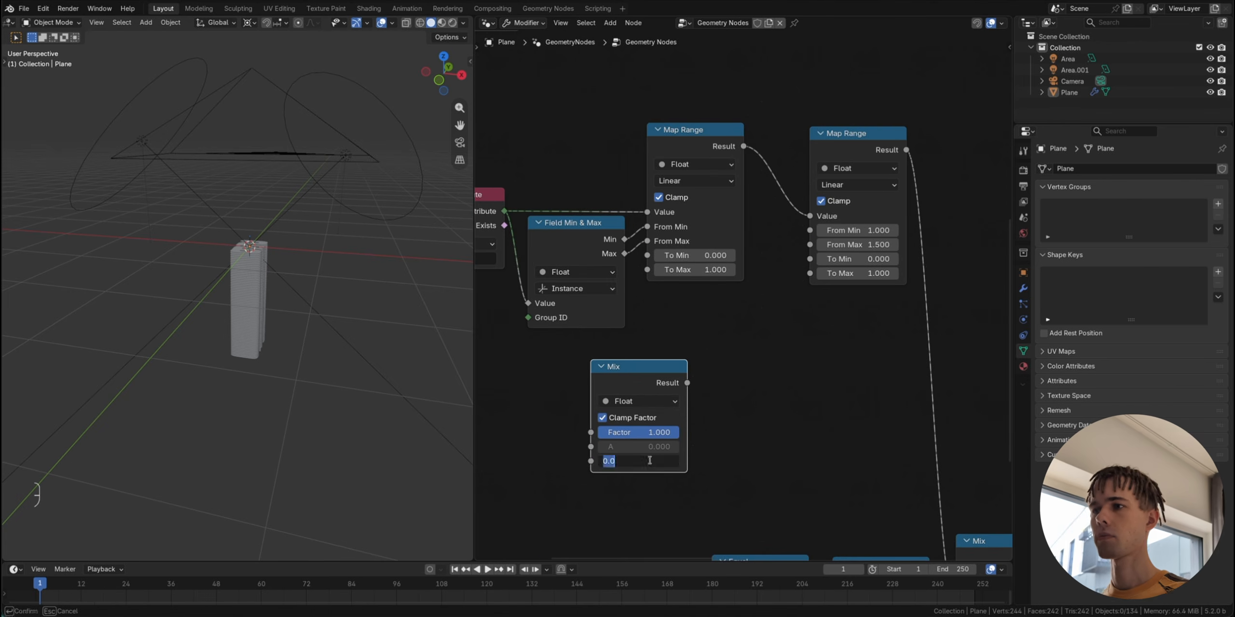
{"action": "type", "text": "1"}
{"action": "key", "text": "Return"}
{"action": "mouse_move", "coordinate": [657, 434]}
{"action": "left_mouse_down"}
{"action": "mouse_move", "coordinate": [579, 434]}
{"action": "mouse_move", "coordinate": [671, 433]}
{"action": "left_mouse_up"}
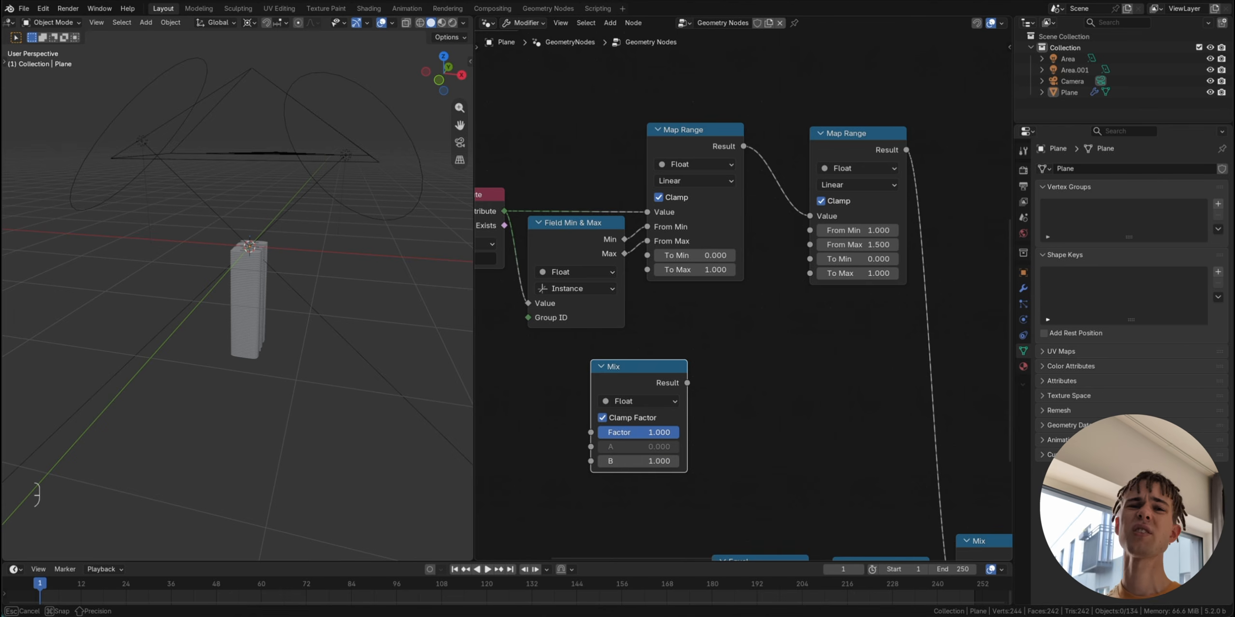
{"action": "left_click_drag", "start_coordinate": [622, 425], "coordinate": [660, 424]}
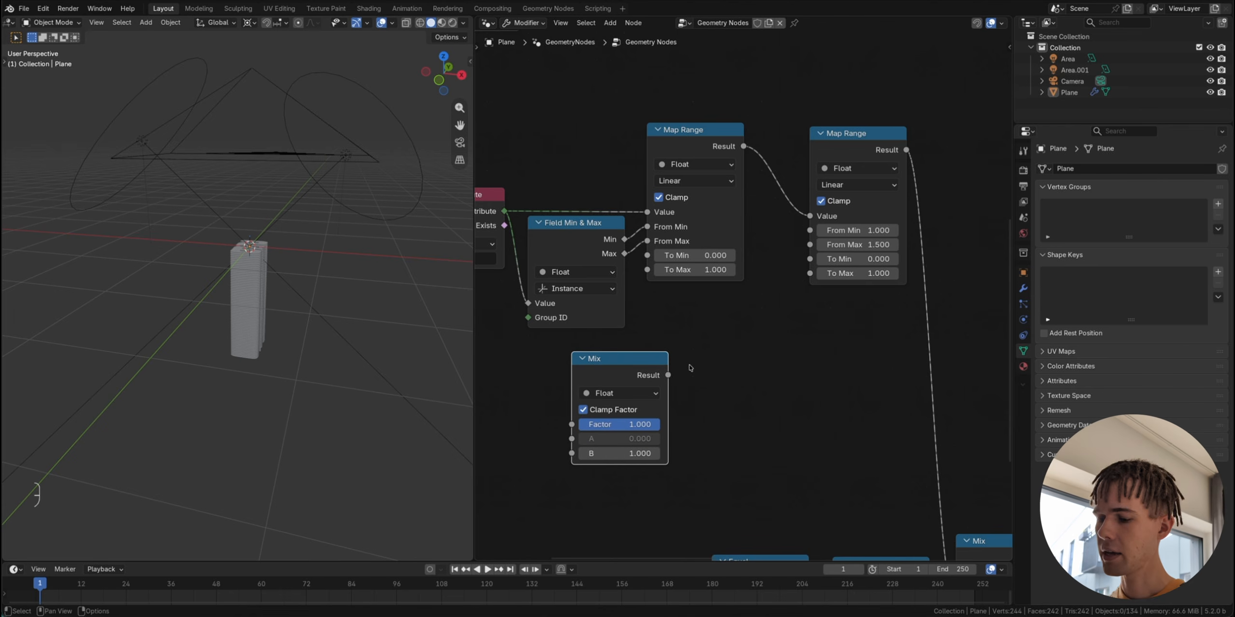
Step: Add a Map Range node beside the new Mix node and connect the Mix result to its Value
{"action": "key", "text": "shift+a"}
{"action": "type", "text": "MAP"}
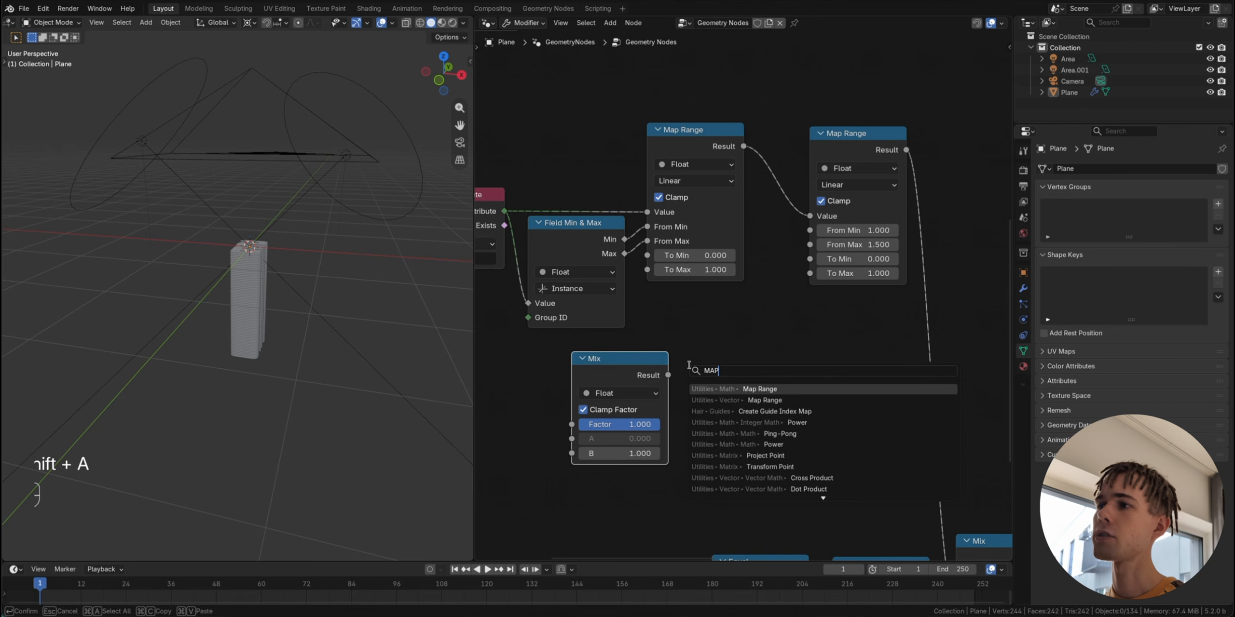
{"action": "key", "text": "Return"}
{"action": "left_click", "coordinate": [697, 300]}
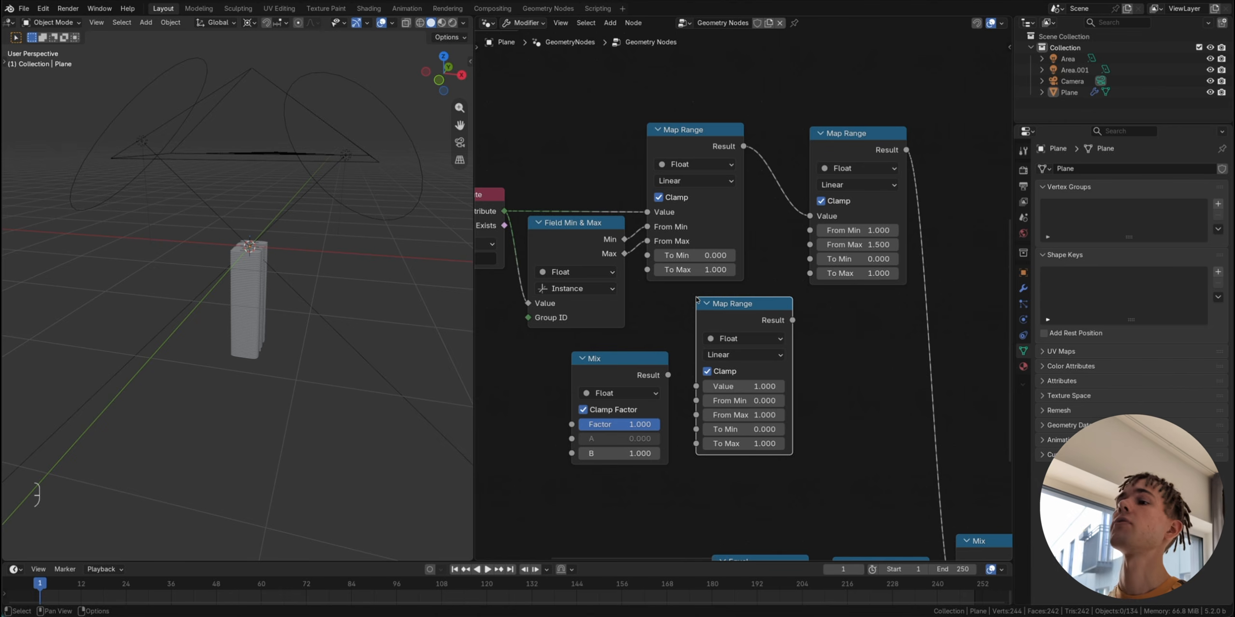
{"action": "scroll", "coordinate": [729, 355], "scroll_direction": "up", "scroll_amount": 1}
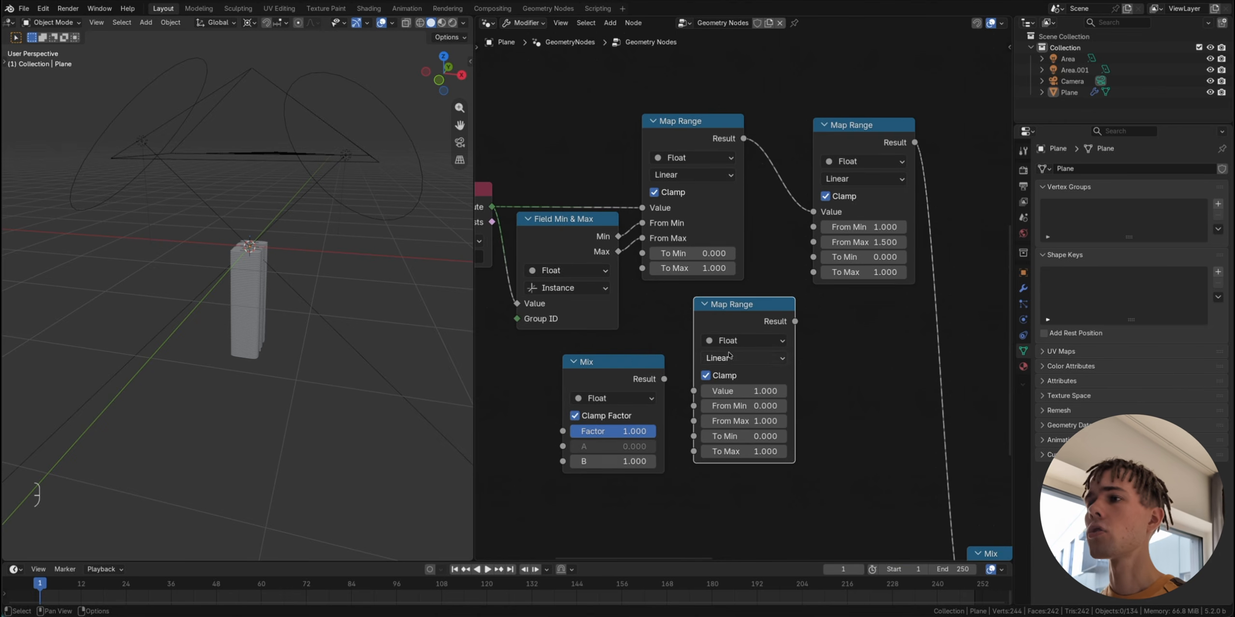
{"action": "left_click_drag", "start_coordinate": [665, 379], "coordinate": [695, 392]}
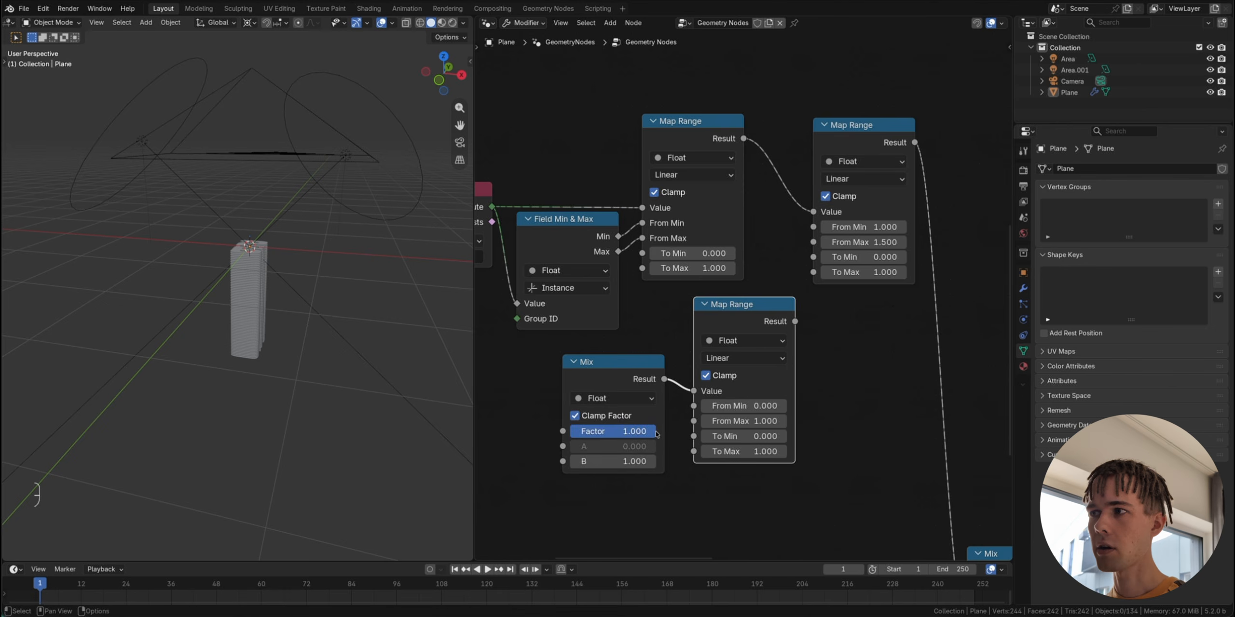
Step: Examine the From Min, From Max and To Max values of the Map Range node fed by the new Mix node
{"action": "scroll", "coordinate": [655, 434], "scroll_direction": "up", "scroll_amount": 2}
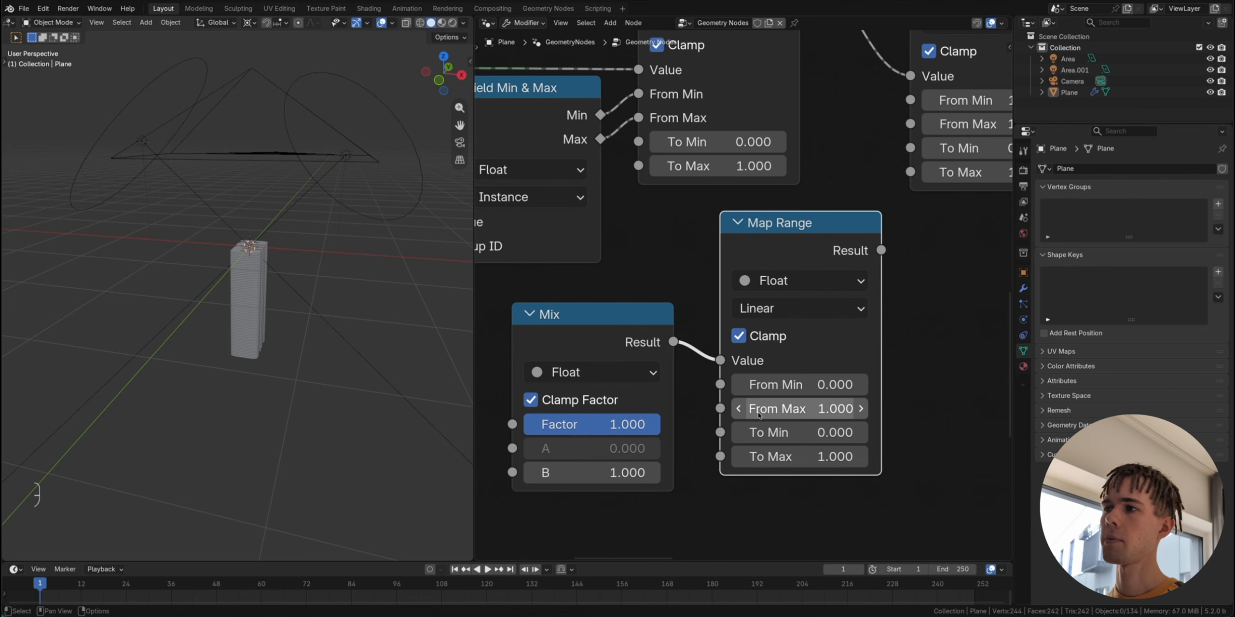
{"action": "scroll", "coordinate": [742, 414], "scroll_direction": "up", "scroll_amount": 1}
{"action": "left_click", "coordinate": [798, 401]}
{"action": "key", "text": "Escape"}
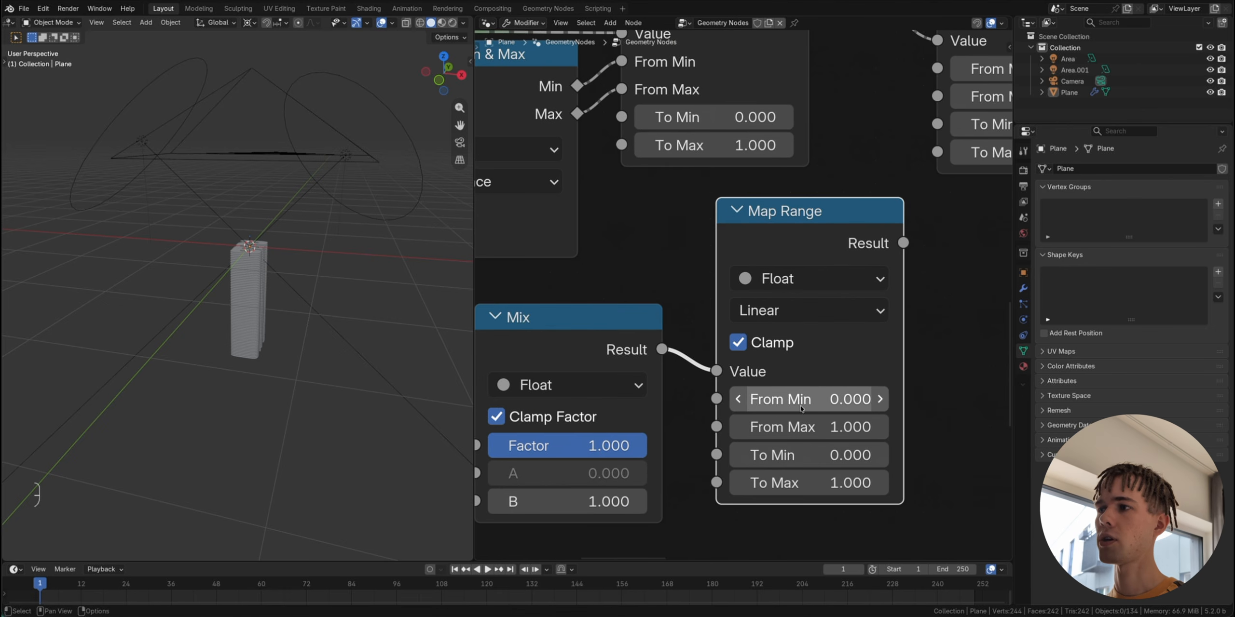
{"action": "left_click", "coordinate": [815, 426]}
{"action": "key", "text": "Escape"}
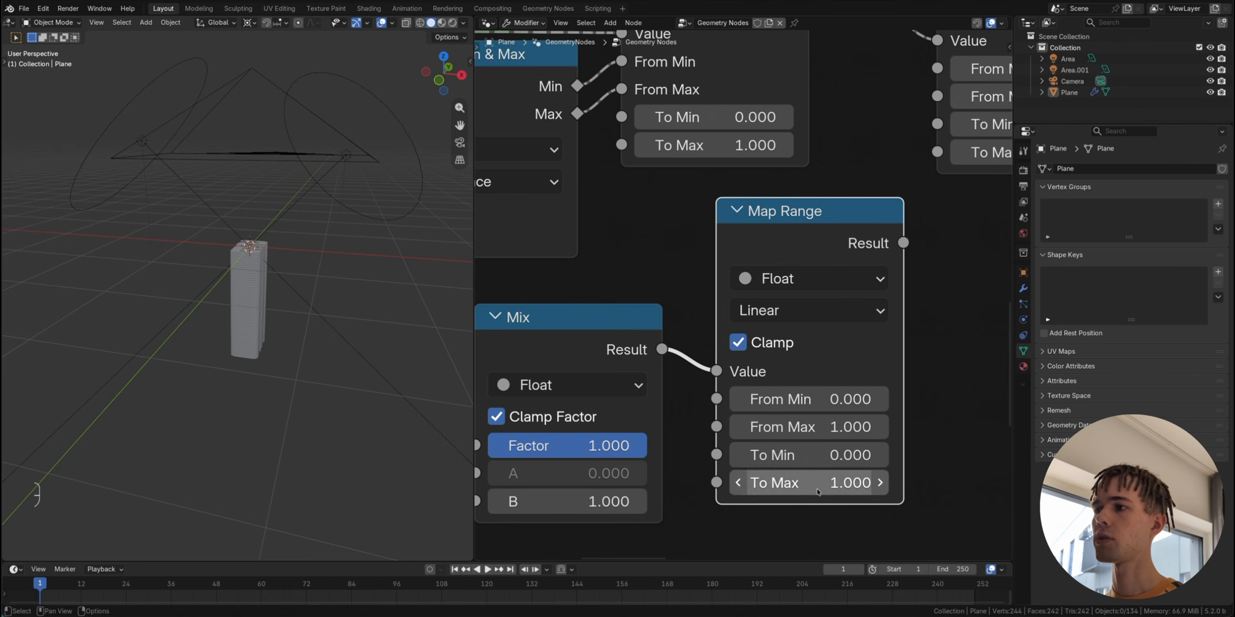
{"action": "left_click", "coordinate": [816, 483]}
{"action": "key", "text": "Escape"}
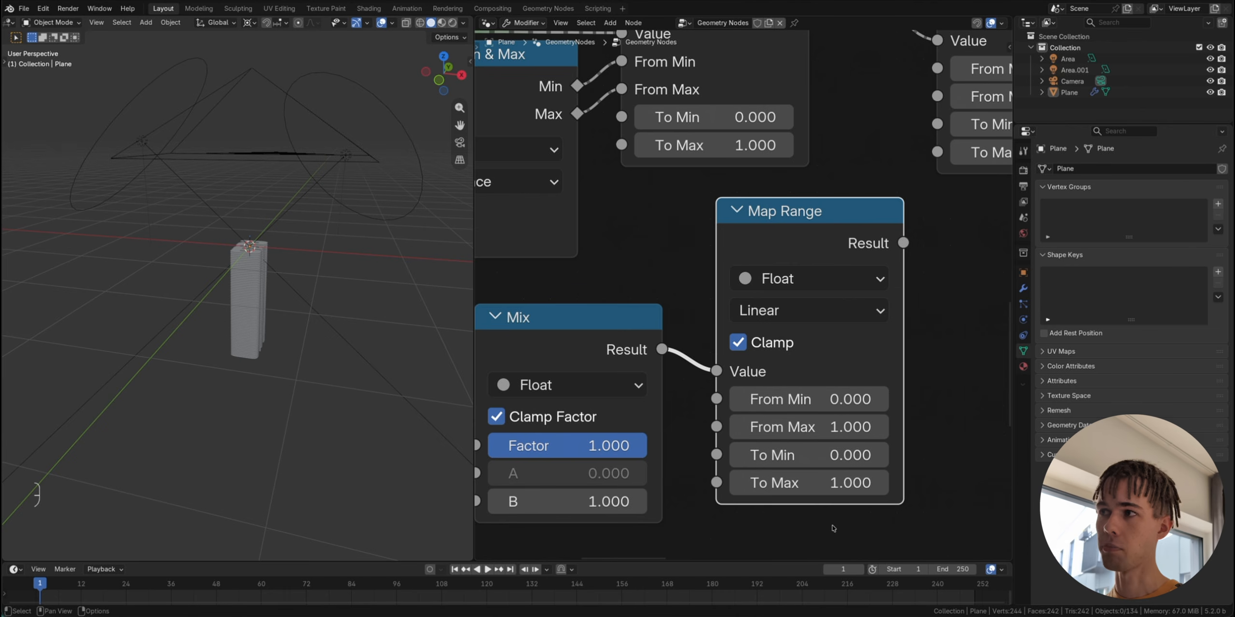
{"action": "scroll", "coordinate": [837, 284], "scroll_direction": "down", "scroll_amount": 2}
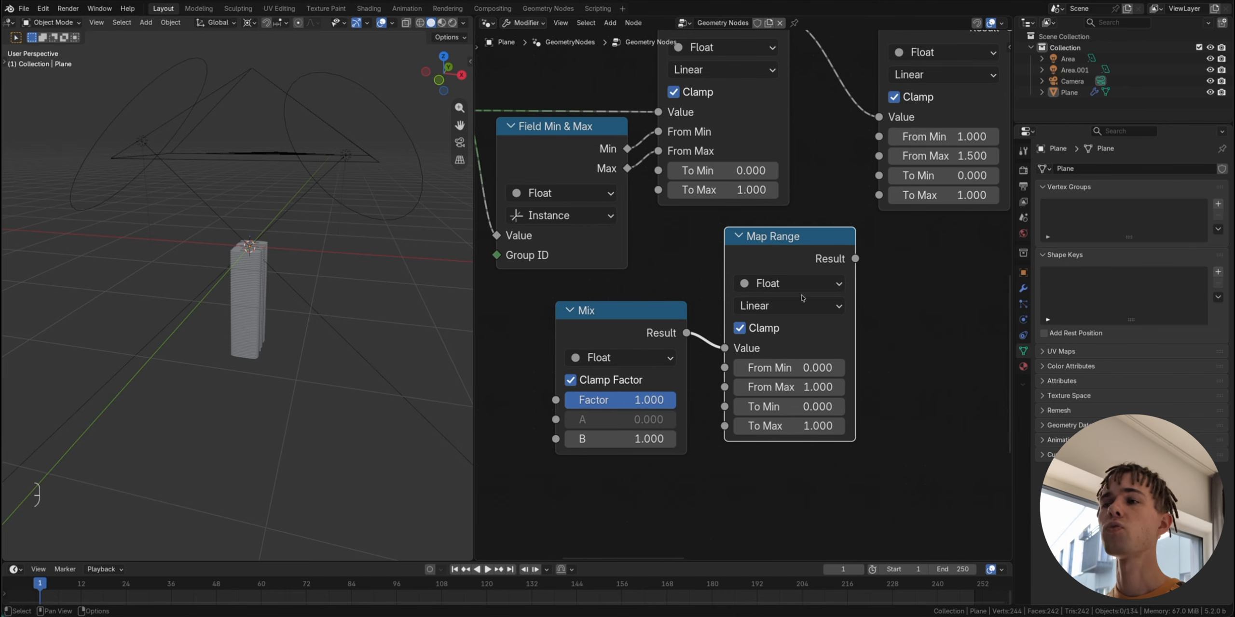
Step: Set the new Mix node's Factor to 0 and shift the second Map Range's From Min and From Max to -0.5 and 0
{"action": "left_click_drag", "start_coordinate": [673, 400], "coordinate": [567, 400]}
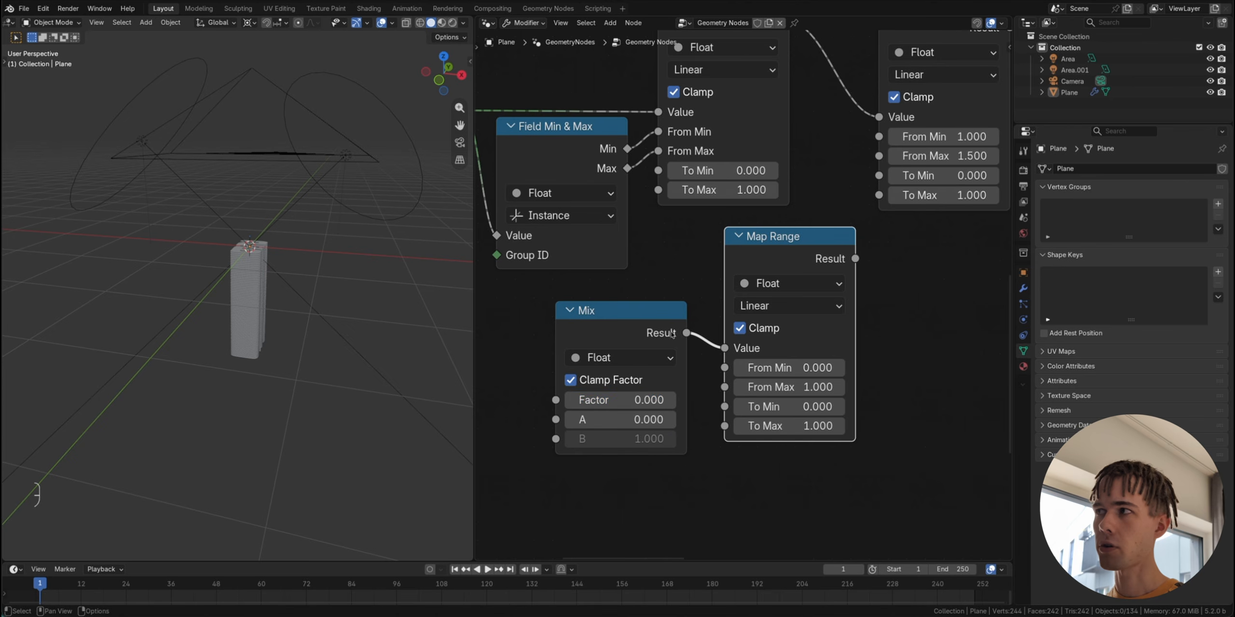
{"action": "middle_click_drag", "start_coordinate": [942, 156], "coordinate": [914, 186]}
{"action": "left_click_drag", "start_coordinate": [921, 169], "coordinate": [875, 187]}
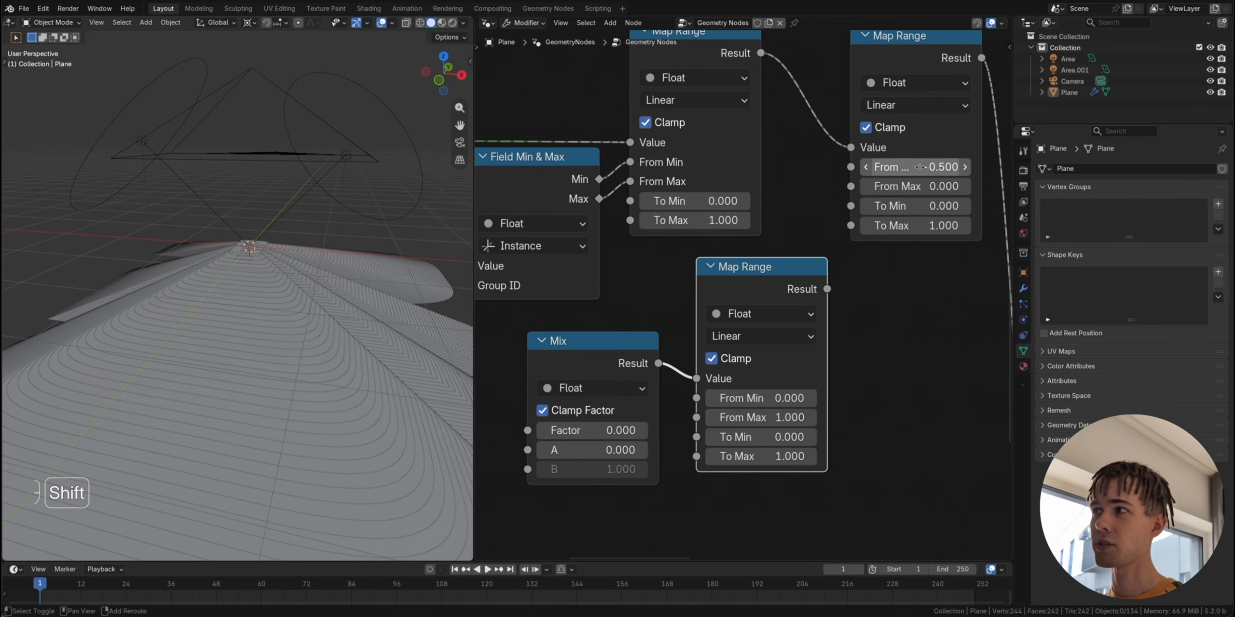
Step: Set To Min to -0.5 on the Map Range node fed by the new Mix node
{"action": "left_click", "coordinate": [777, 436]}
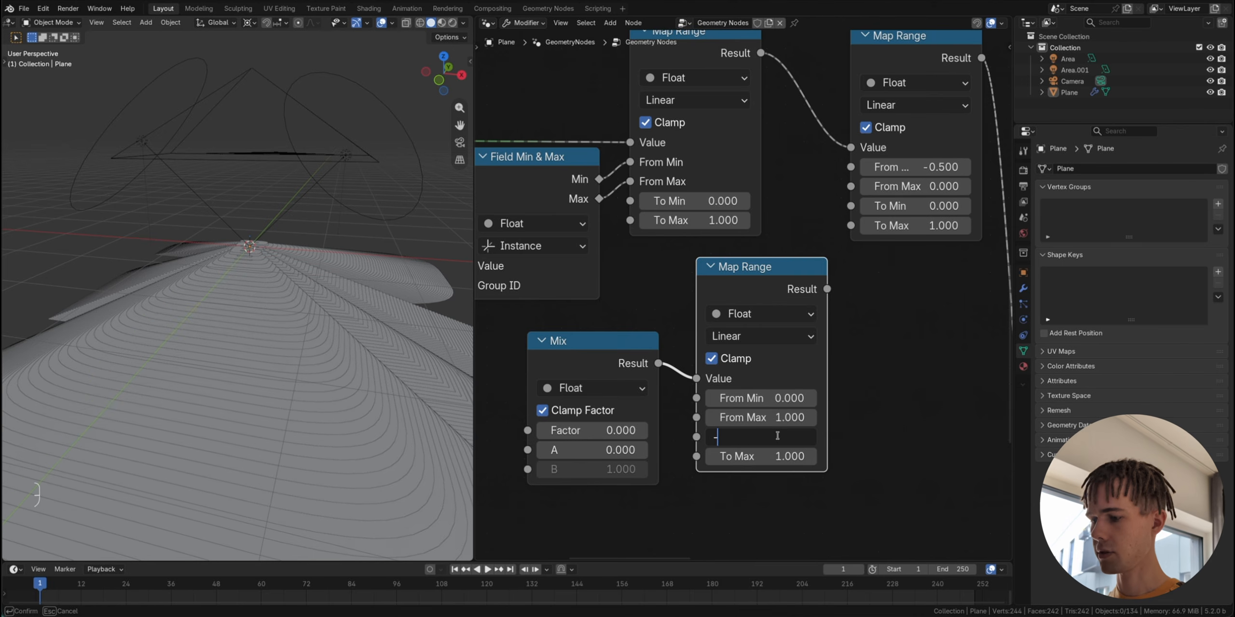
{"action": "key", "text": "Return"}
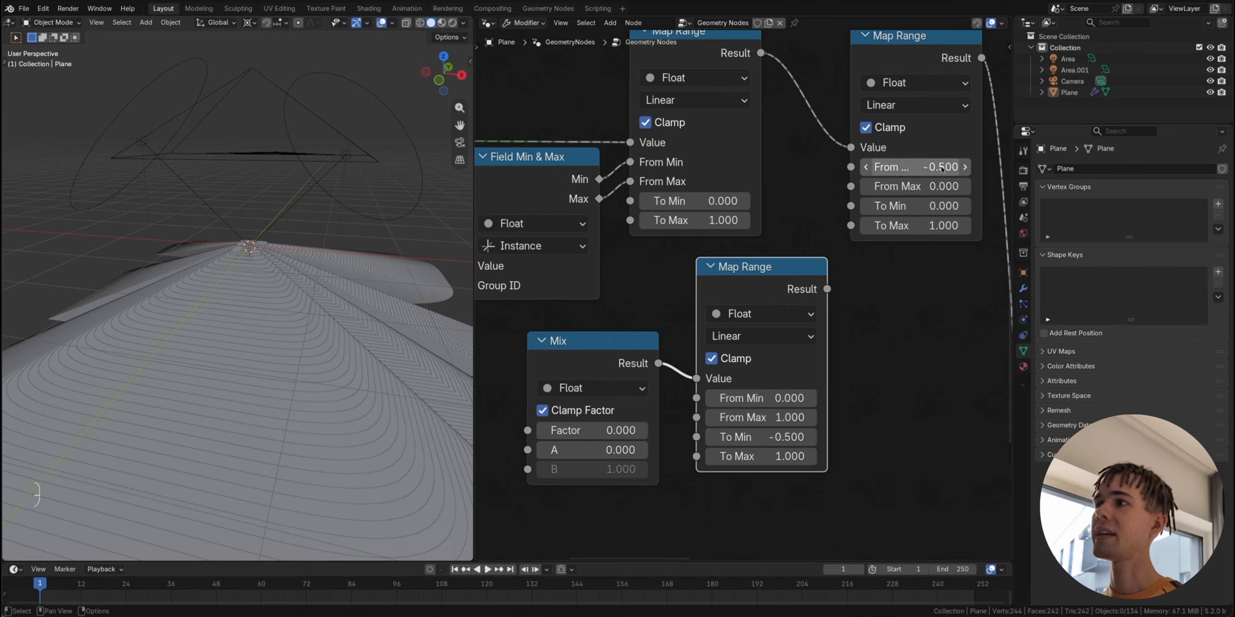
Step: Set the new Mix node's Factor to 1 and shift the final Map Range's From Min and From Max to 1.02 and 1.52
{"action": "left_click_drag", "start_coordinate": [627, 431], "coordinate": [648, 433]}
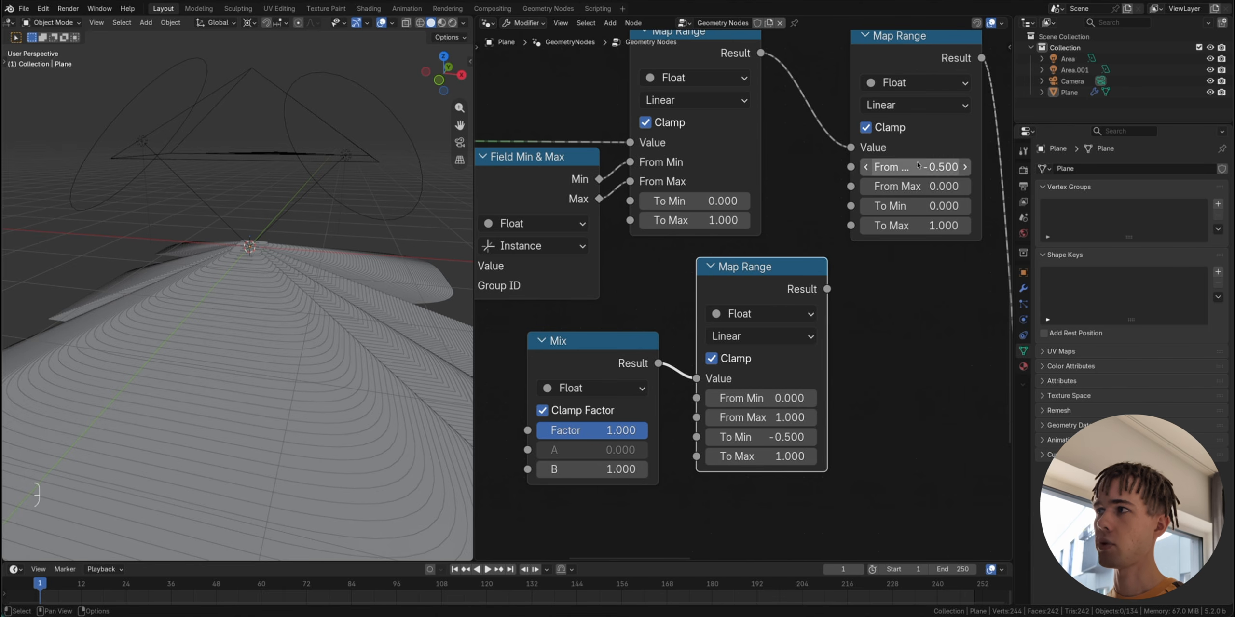
{"action": "left_click_drag", "start_coordinate": [907, 167], "coordinate": [984, 186], "text": "shift"}
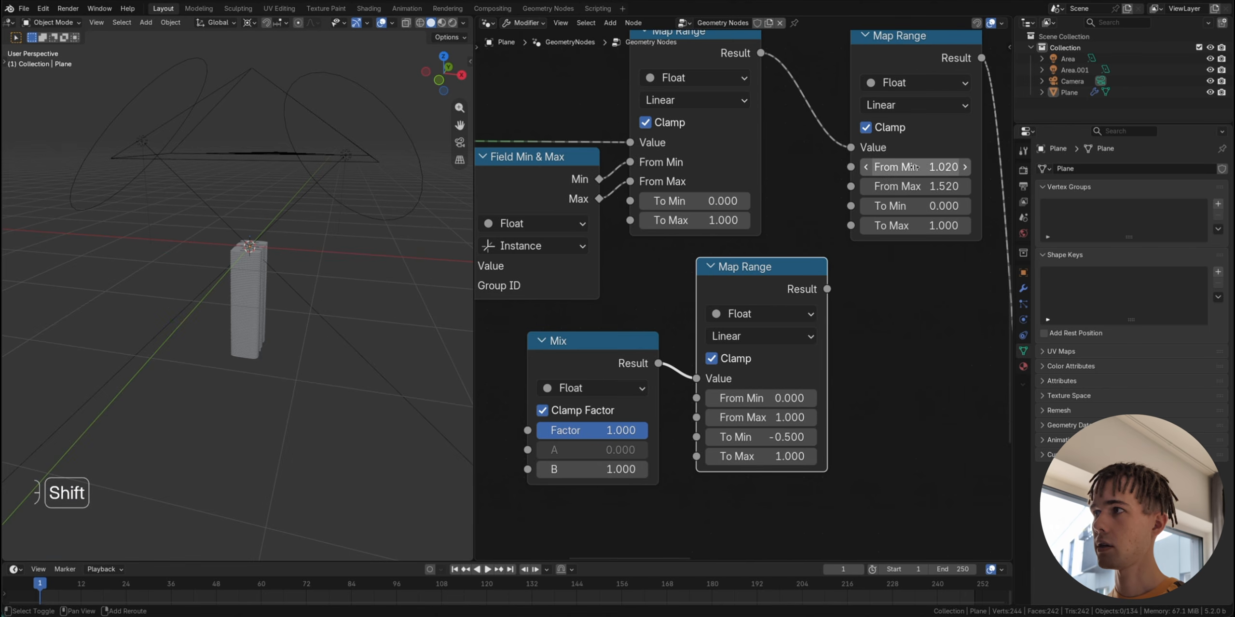
{"action": "left_click", "coordinate": [916, 167]}
{"action": "key", "text": "Return"}
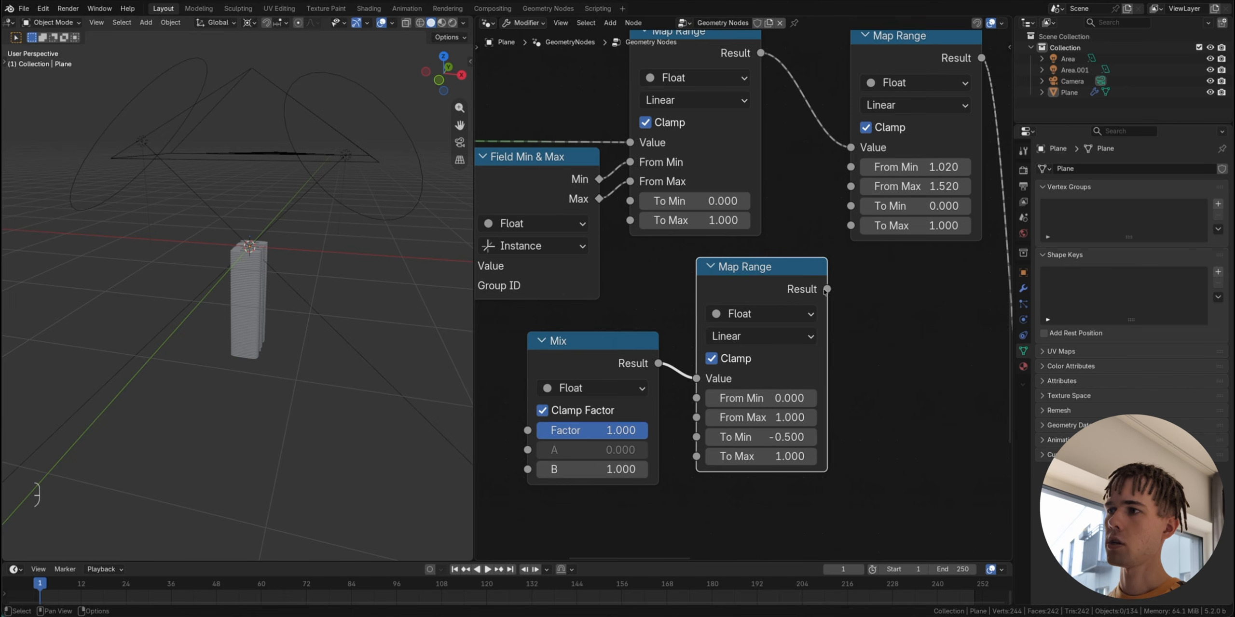
{"action": "left_click", "coordinate": [770, 443]}
{"action": "key", "text": "Return"}
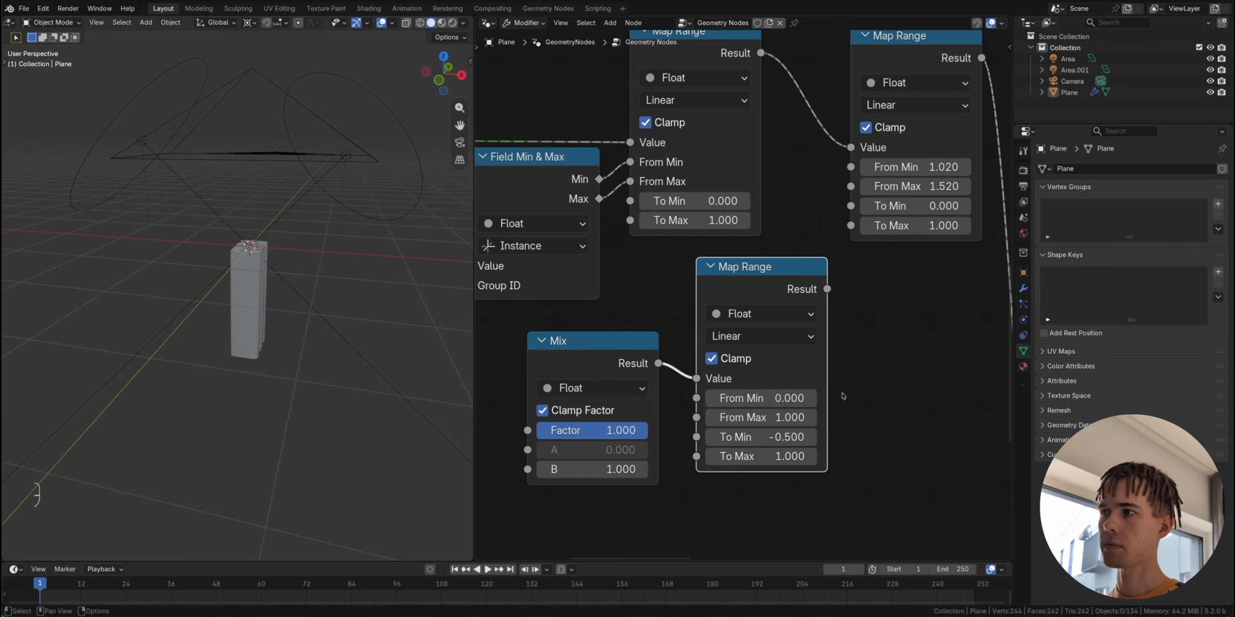
Step: Connect the Result of the Map Range fed by the new Mix node to the final Map Range's From Min and test the Mix Factor
{"action": "left_click_drag", "start_coordinate": [826, 289], "coordinate": [850, 167]}
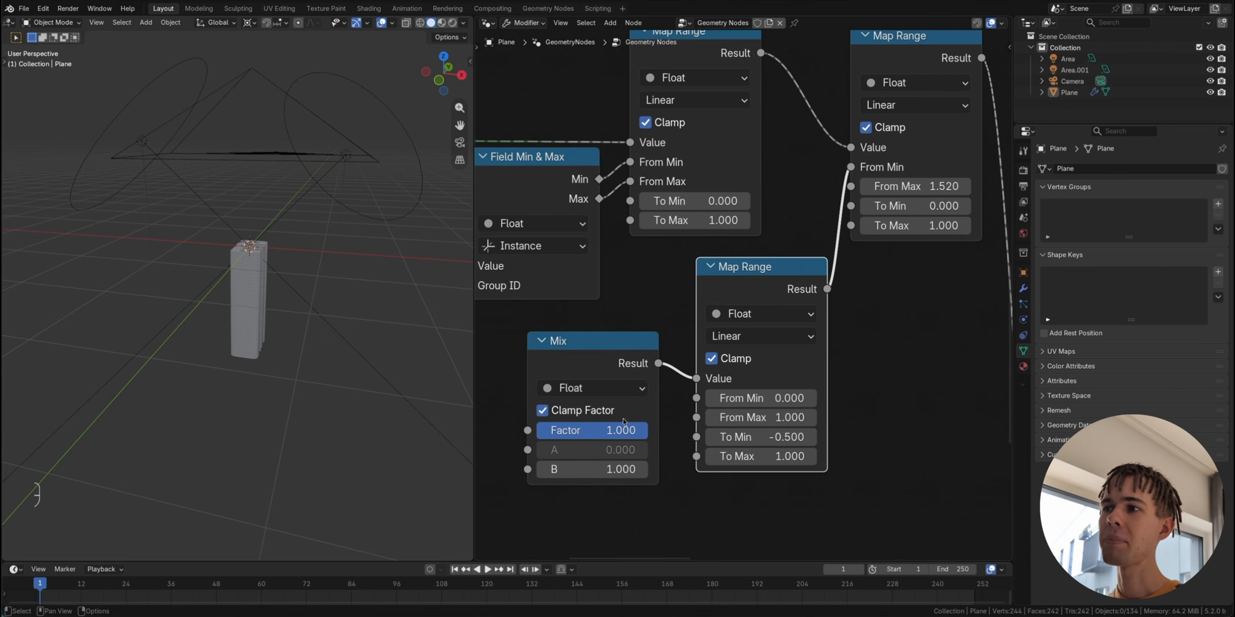
{"action": "mouse_move", "coordinate": [622, 430]}
{"action": "left_mouse_down"}
{"action": "mouse_move", "coordinate": [569, 430]}
{"action": "mouse_move", "coordinate": [641, 430]}
{"action": "left_mouse_up"}
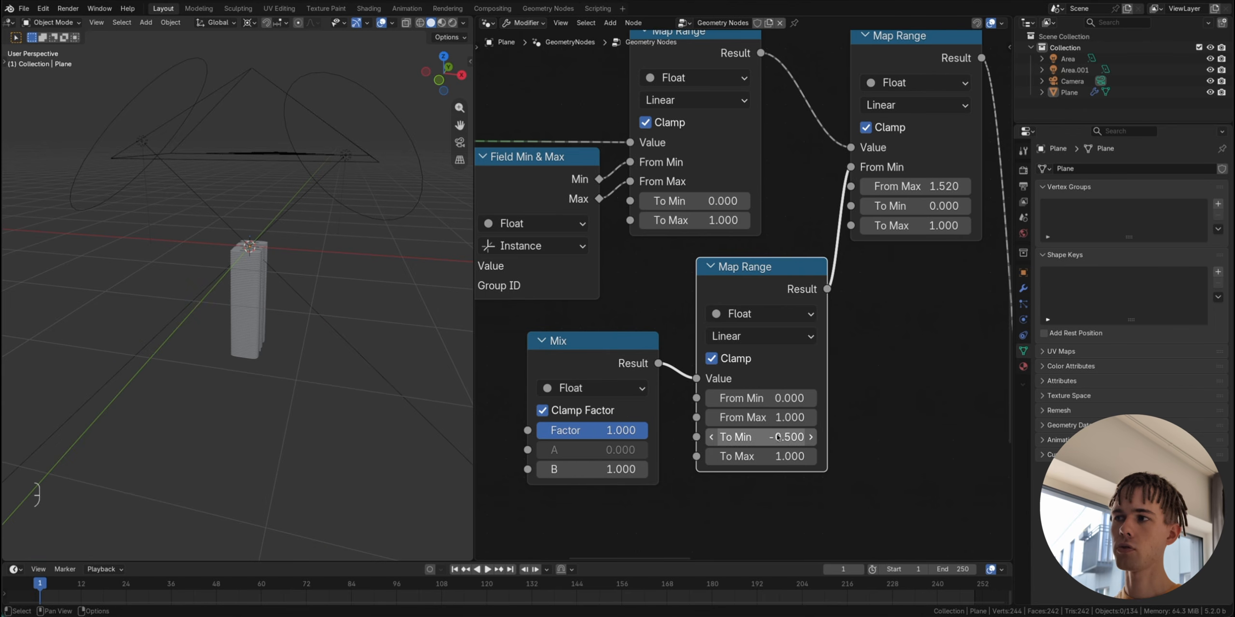
{"action": "scroll", "coordinate": [775, 438], "scroll_direction": "up", "scroll_amount": 2}
{"action": "middle_click_drag", "start_coordinate": [775, 438], "coordinate": [795, 341]}
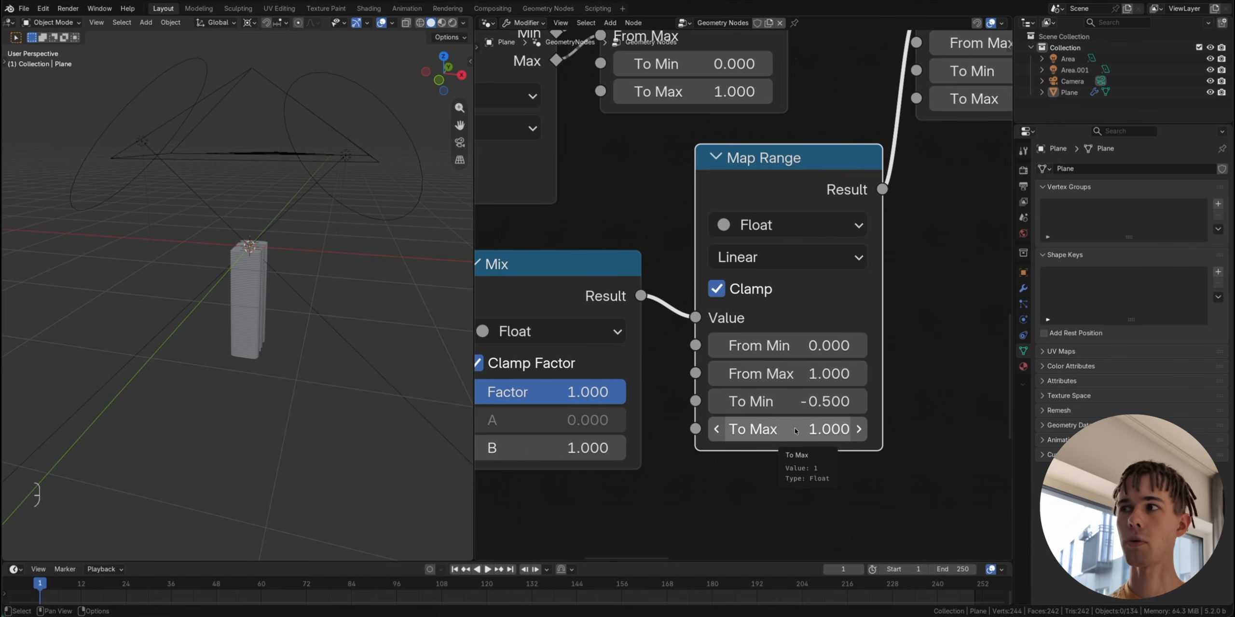
{"action": "scroll", "coordinate": [795, 430], "scroll_direction": "down", "scroll_amount": 4}
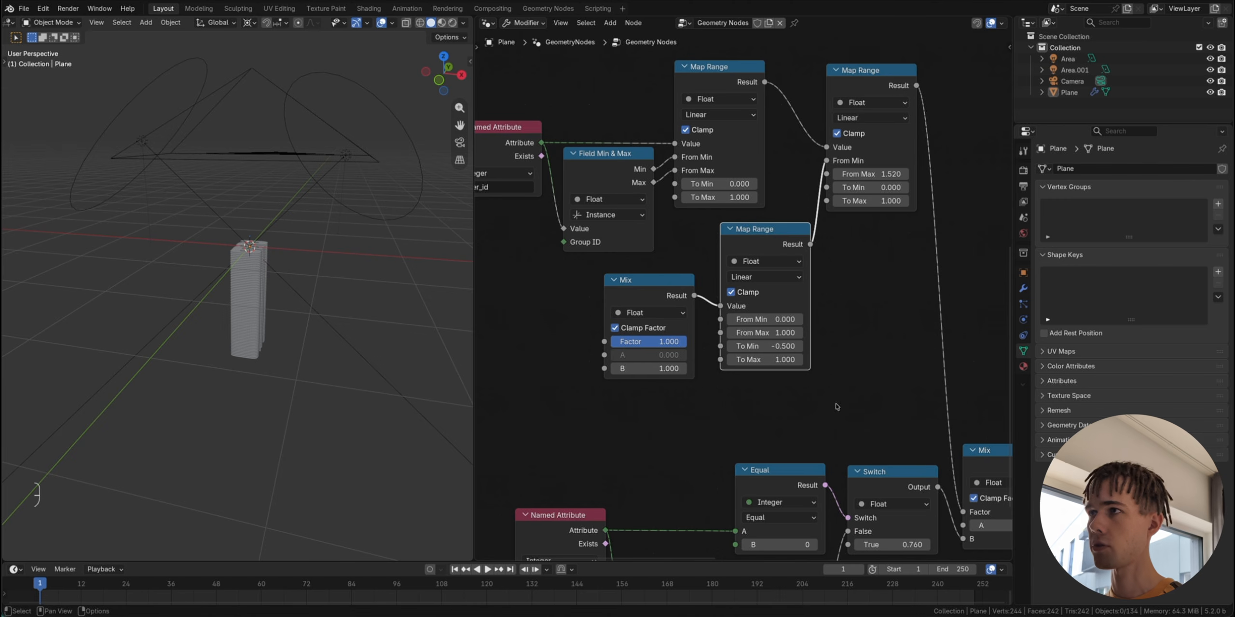
Step: Duplicate the Map Range fed by the new Mix node, making room for it, and connect the Mix result to the duplicate's Value
{"action": "left_click_drag", "start_coordinate": [862, 92], "coordinate": [954, 92]}
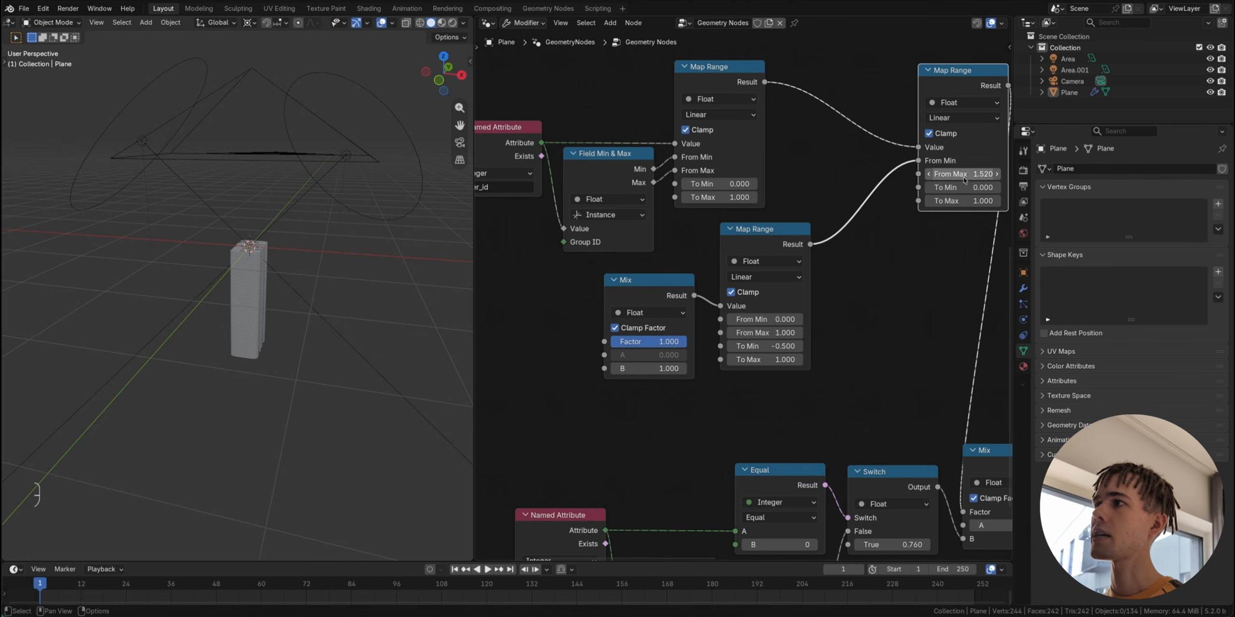
{"action": "left_click", "coordinate": [753, 247]}
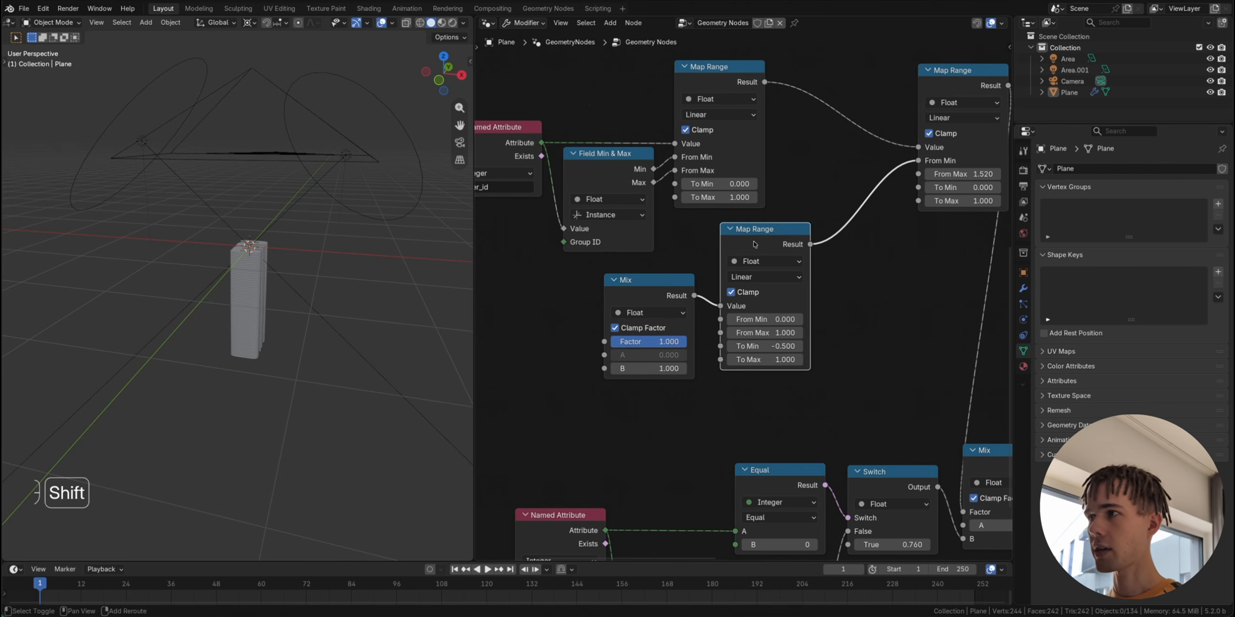
{"action": "key", "text": "shift+d"}
{"action": "left_click", "coordinate": [776, 307]}
{"action": "left_click_drag", "start_coordinate": [693, 295], "coordinate": [840, 367]}
Step: Set the Mix Factor to 0, unlink the final Map Range's From Min, and shift its From Min and From Max to 1.03 and 1.53
{"action": "left_click_drag", "start_coordinate": [665, 342], "coordinate": [610, 344]}
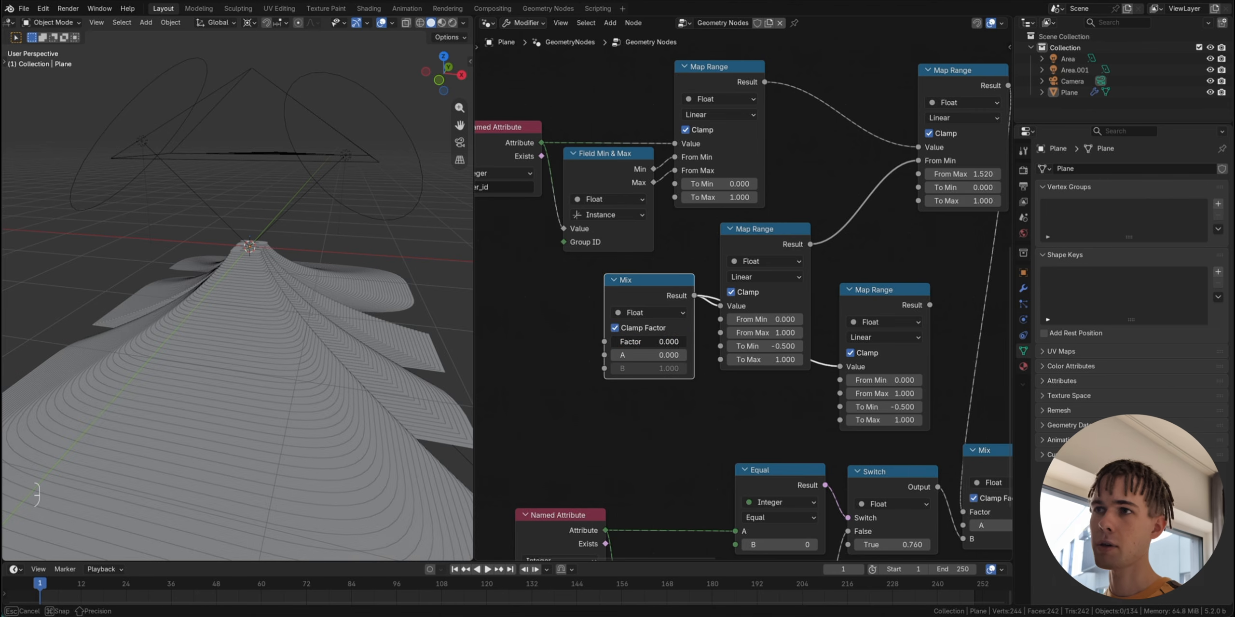
{"action": "scroll", "coordinate": [749, 296], "scroll_direction": "up", "scroll_amount": 1}
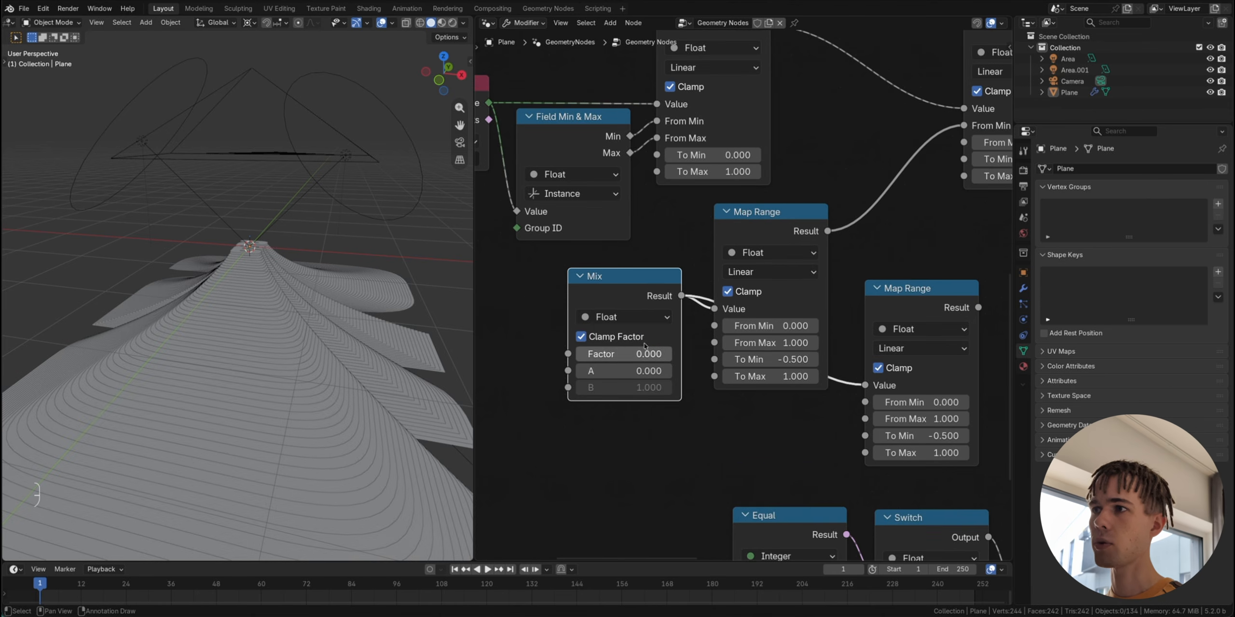
{"action": "scroll", "coordinate": [891, 348], "scroll_direction": "right", "scroll_amount": 3}
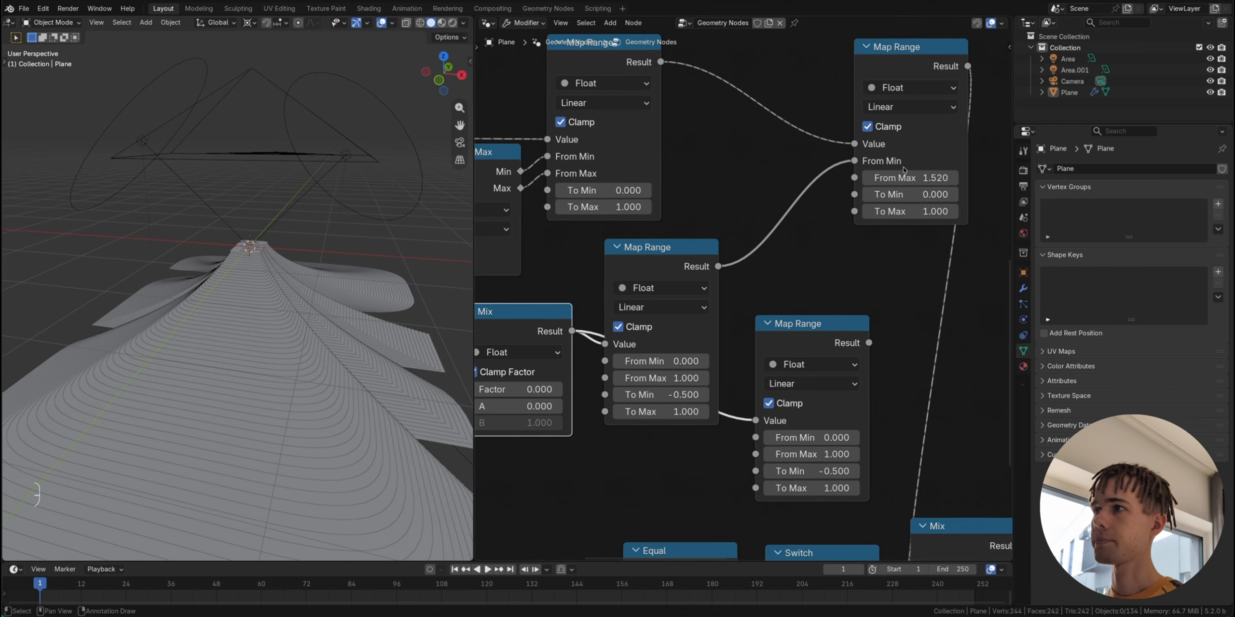
{"action": "left_click_drag", "start_coordinate": [855, 161], "coordinate": [821, 172]}
{"action": "left_click_drag", "start_coordinate": [917, 162], "coordinate": [982, 161], "text": "shift"}
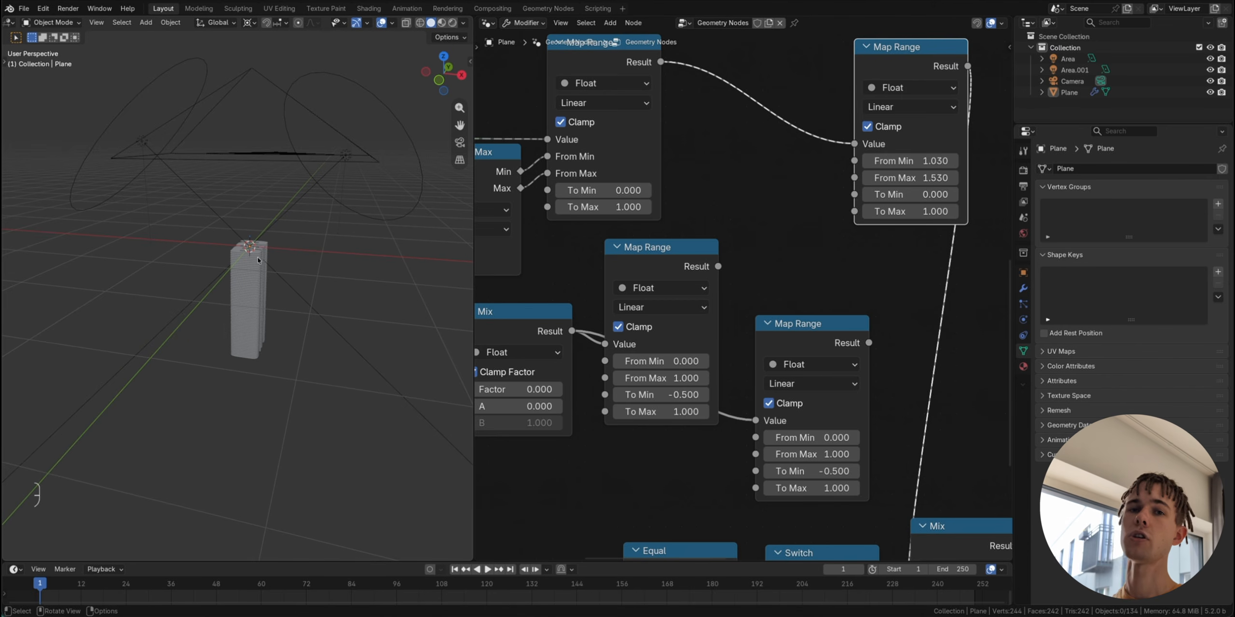
Step: Set the duplicated Map Range's To Min to 0 and To Max to 1.5
{"action": "double_click", "coordinate": [813, 471]}
{"action": "type", "text": "0"}
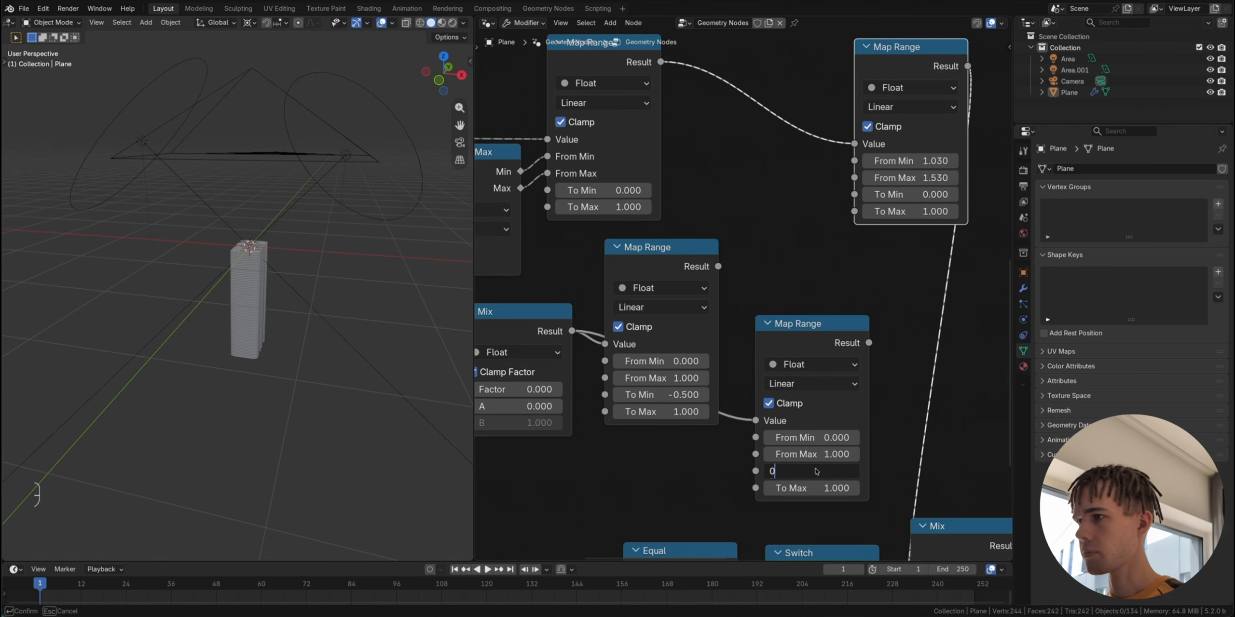
{"action": "key", "text": "Return"}
{"action": "double_click", "coordinate": [819, 486]}
{"action": "type", "text": "1.5"}
{"action": "key", "text": "Return"}
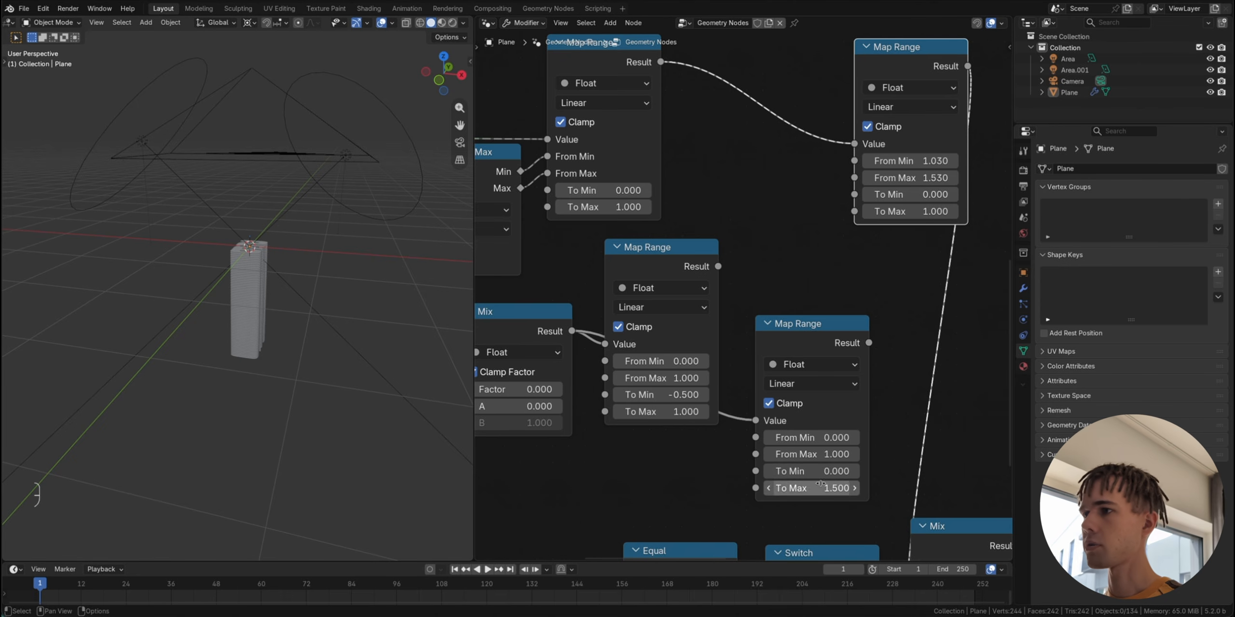
{"action": "key", "text": "shift+a"}
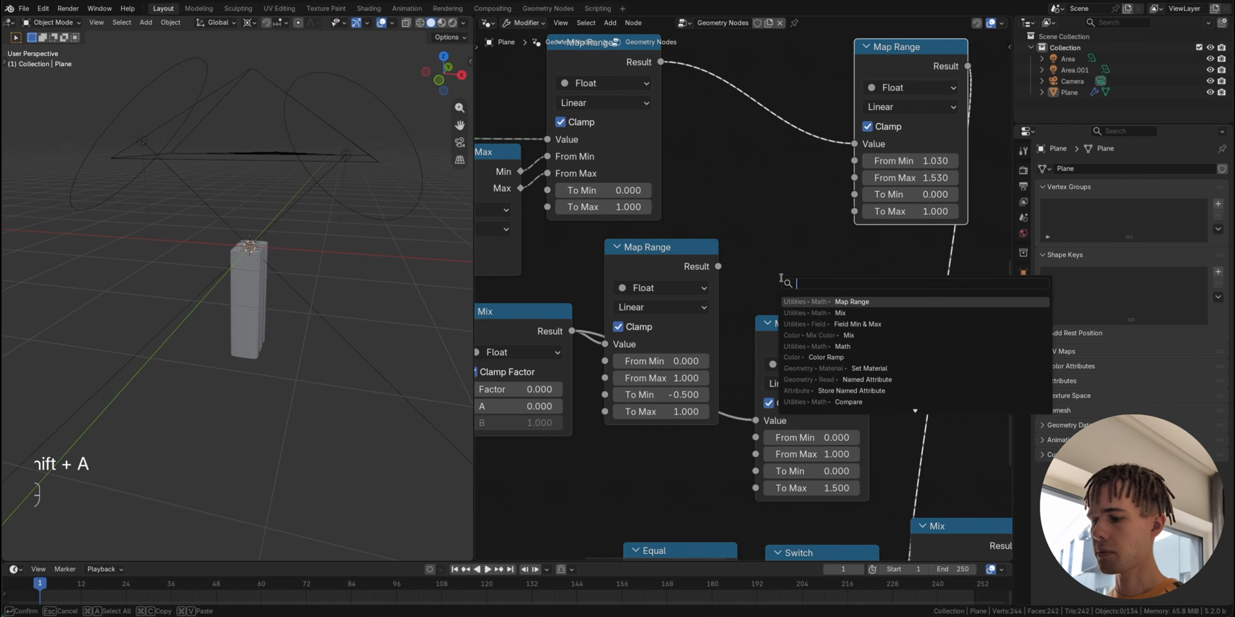
{"action": "type", "text": "MATH"}
{"action": "key", "text": "Return"}
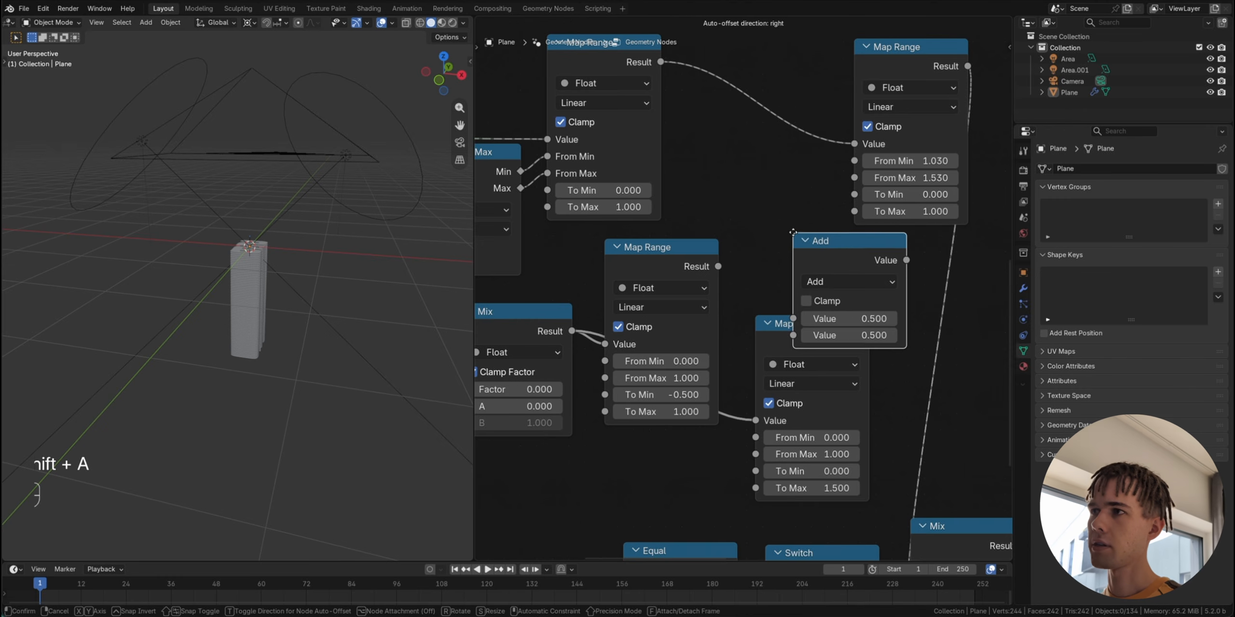
{"action": "left_click", "coordinate": [794, 287]}
{"action": "left_click", "coordinate": [717, 267]}
{"action": "left_click_drag", "start_coordinate": [718, 267], "coordinate": [792, 318]}
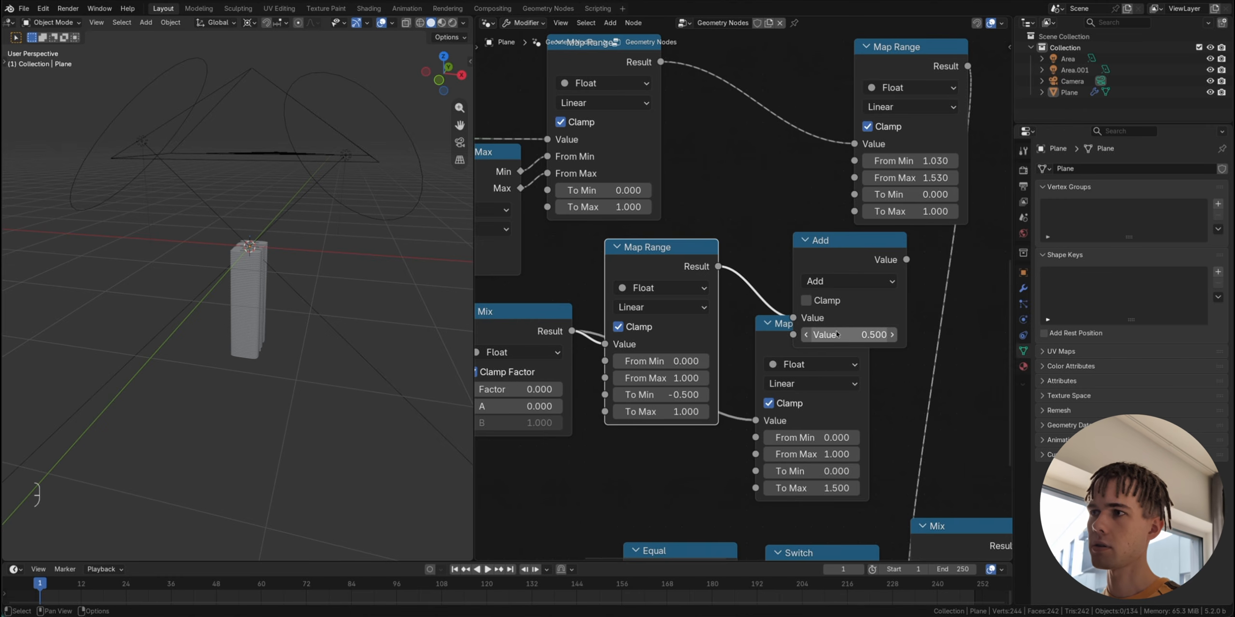
{"action": "left_click", "coordinate": [819, 293]}
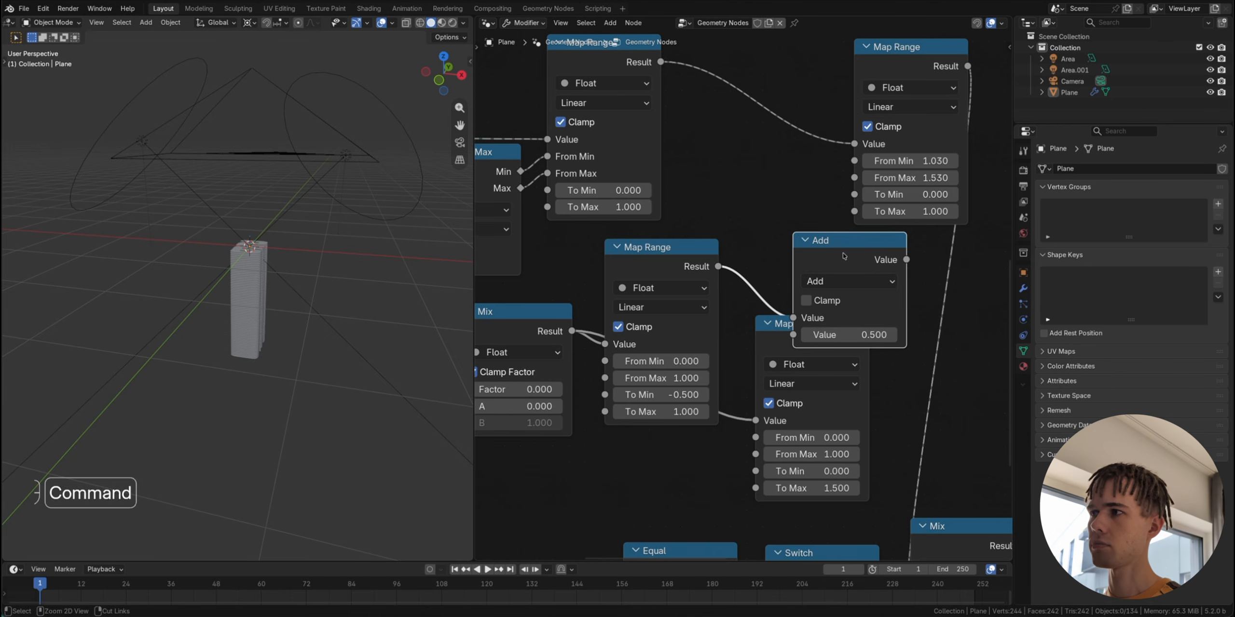
{"action": "scroll", "coordinate": [819, 293], "scroll_direction": "down", "scroll_amount": 3}
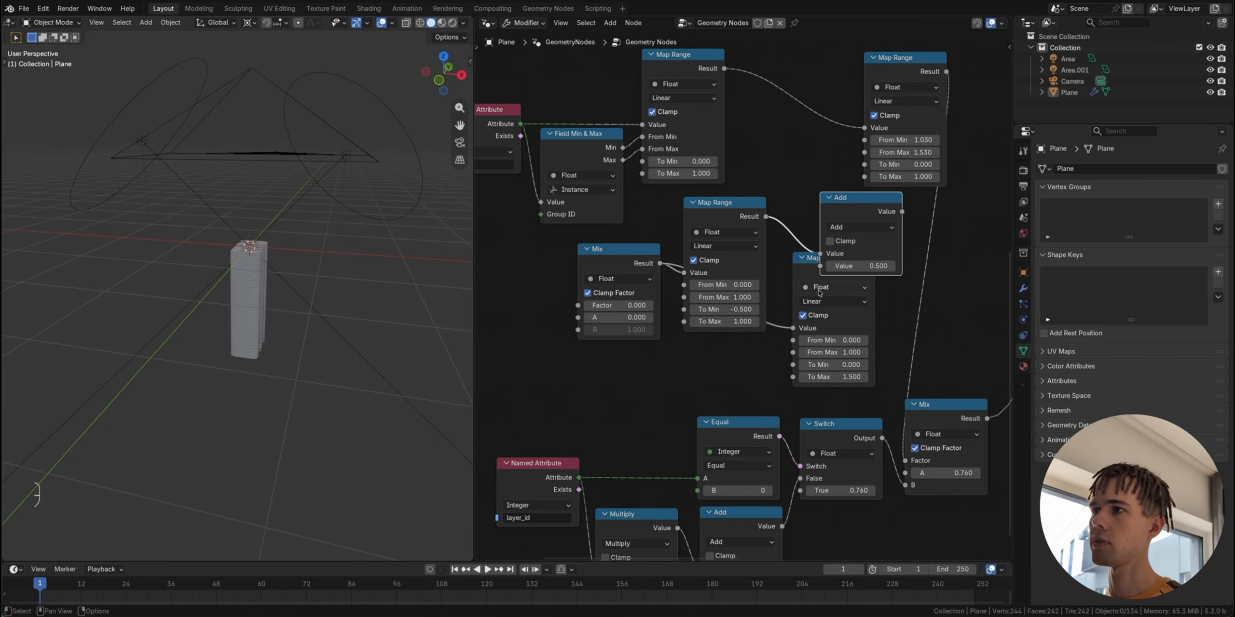
{"action": "key", "text": "super+x"}
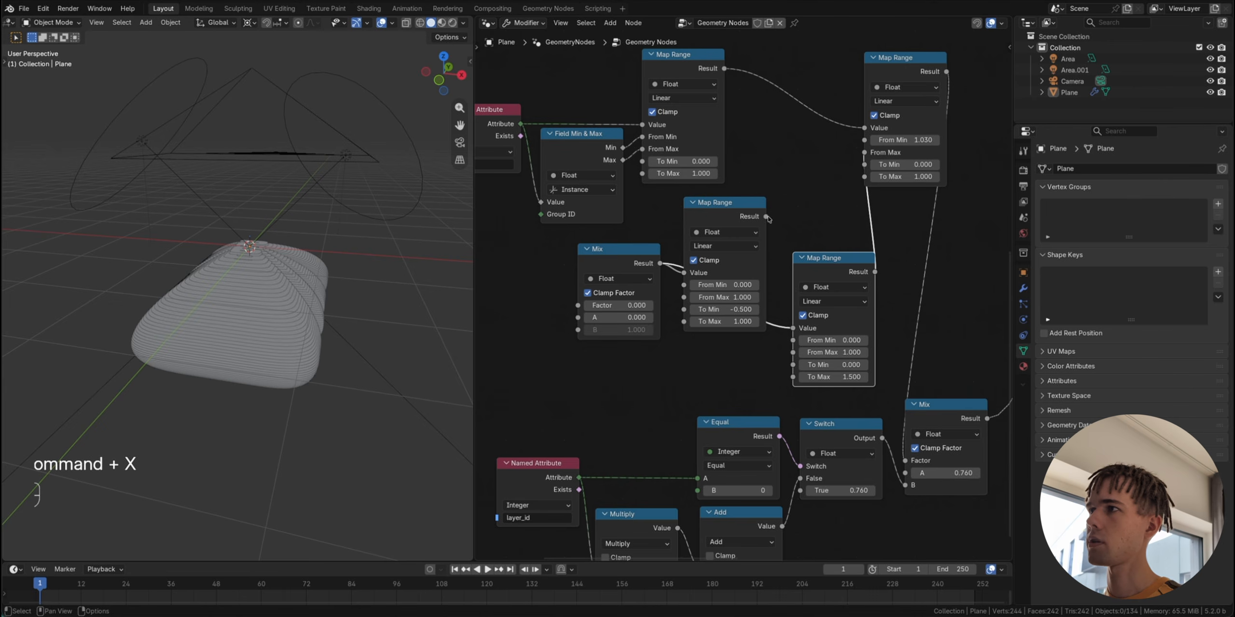
Step: Connect the original and duplicated Map Range results to the final Map Range's From Min and From Max, and test the Mix Factor down to 0
{"action": "left_click_drag", "start_coordinate": [767, 216], "coordinate": [864, 140]}
{"action": "mouse_move", "coordinate": [598, 305]}
{"action": "left_mouse_down"}
{"action": "mouse_move", "coordinate": [652, 305]}
{"action": "mouse_move", "coordinate": [583, 309]}
{"action": "left_mouse_up"}
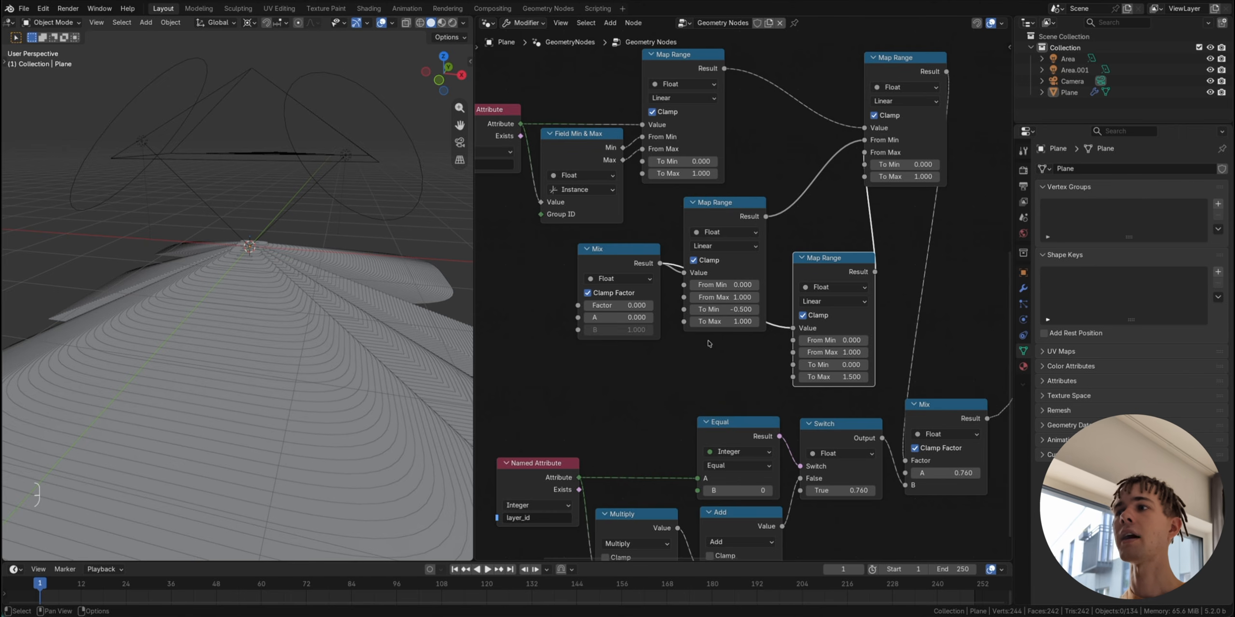
Step: Rearrange the node tree, stacking the two Map Range nodes fed by the Mix between it and the final Map Range, with the scale nodes moved clear
{"action": "scroll", "coordinate": [795, 247], "scroll_direction": "down", "scroll_amount": 2}
{"action": "left_click_drag", "start_coordinate": [929, 506], "coordinate": [559, 393]}
{"action": "key", "text": "g"}
{"action": "left_click", "coordinate": [798, 406]}
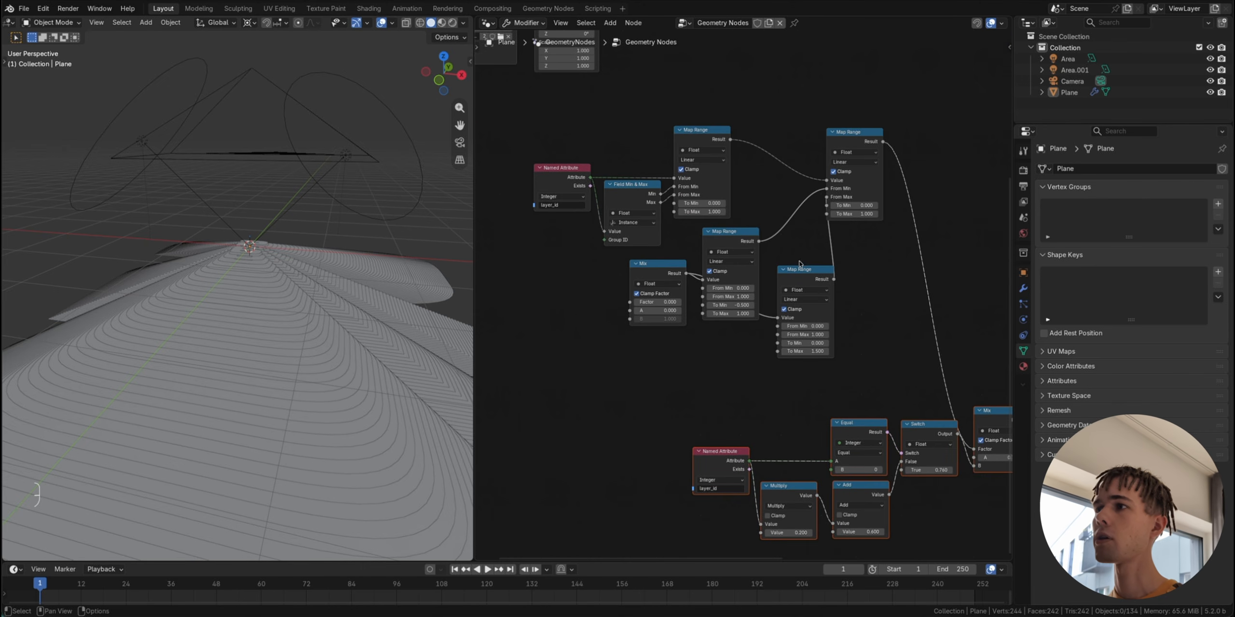
{"action": "left_click_drag", "start_coordinate": [799, 268], "coordinate": [724, 326]}
{"action": "left_click", "coordinate": [857, 138]}
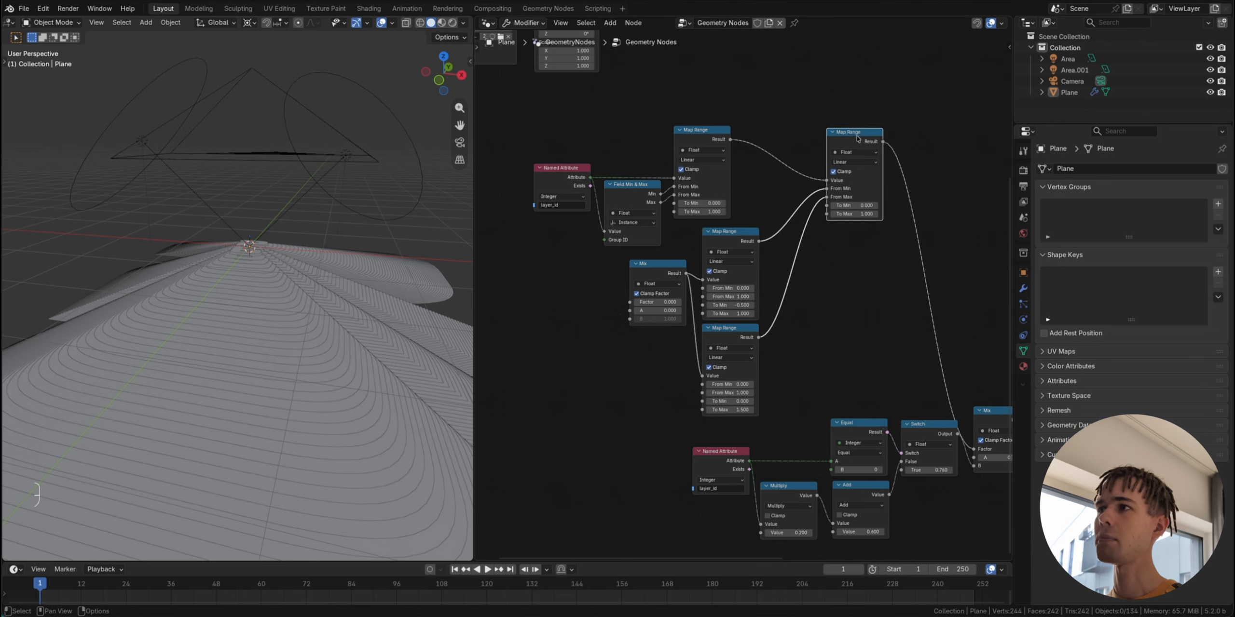
{"action": "left_click_drag", "start_coordinate": [858, 139], "coordinate": [863, 193]}
{"action": "left_click_drag", "start_coordinate": [661, 269], "coordinate": [635, 268]}
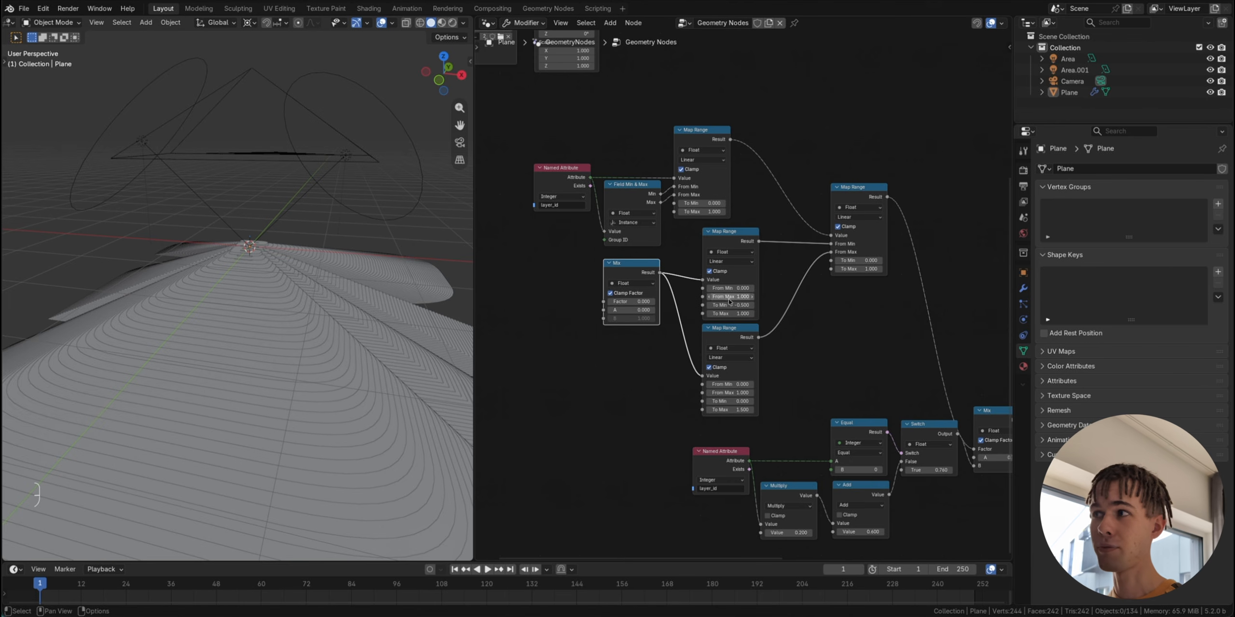
Step: Test the Mix Factor at 1 with the final Map Range's From Min unlinked, and restore the link
{"action": "scroll", "coordinate": [730, 301], "scroll_direction": "up", "scroll_amount": 1}
{"action": "scroll", "coordinate": [861, 240], "scroll_direction": "up", "scroll_amount": 2}
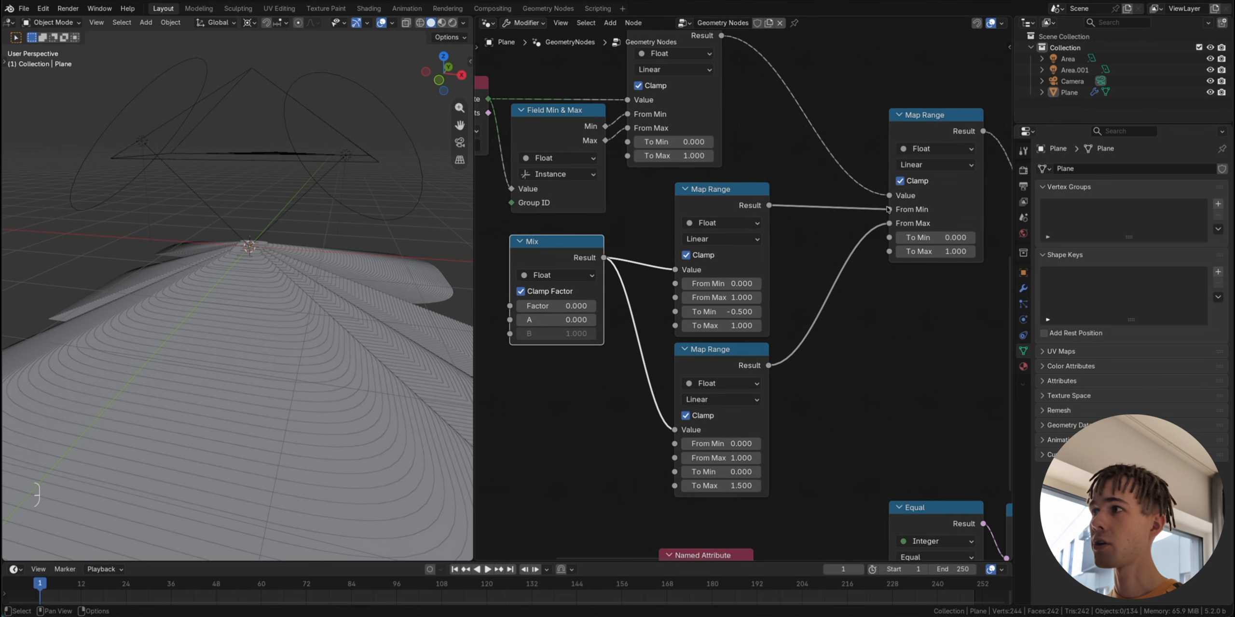
{"action": "left_click_drag", "start_coordinate": [888, 209], "coordinate": [838, 204]}
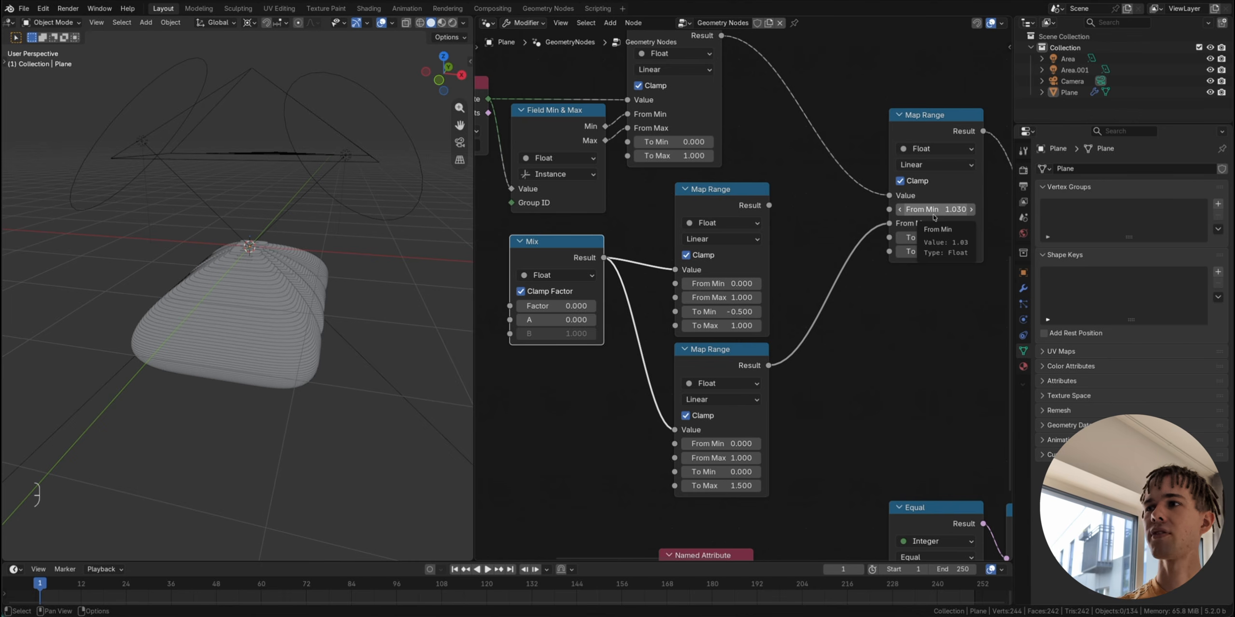
{"action": "left_click_drag", "start_coordinate": [555, 306], "coordinate": [598, 306]}
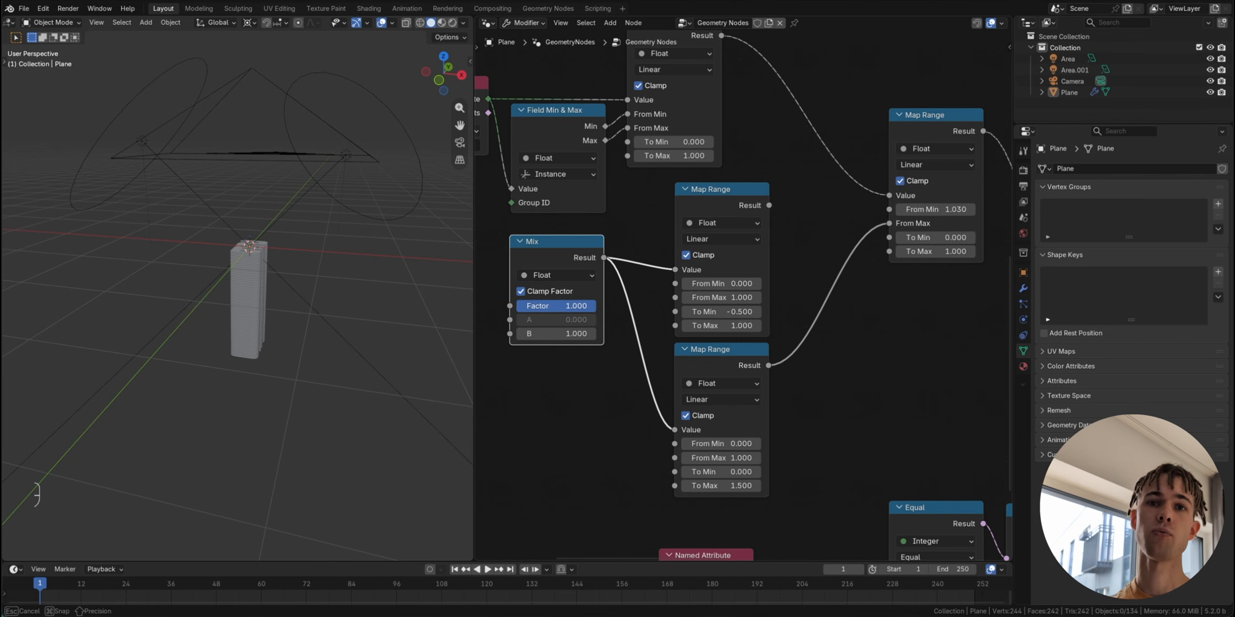
{"action": "left_click_drag", "start_coordinate": [768, 205], "coordinate": [889, 209]}
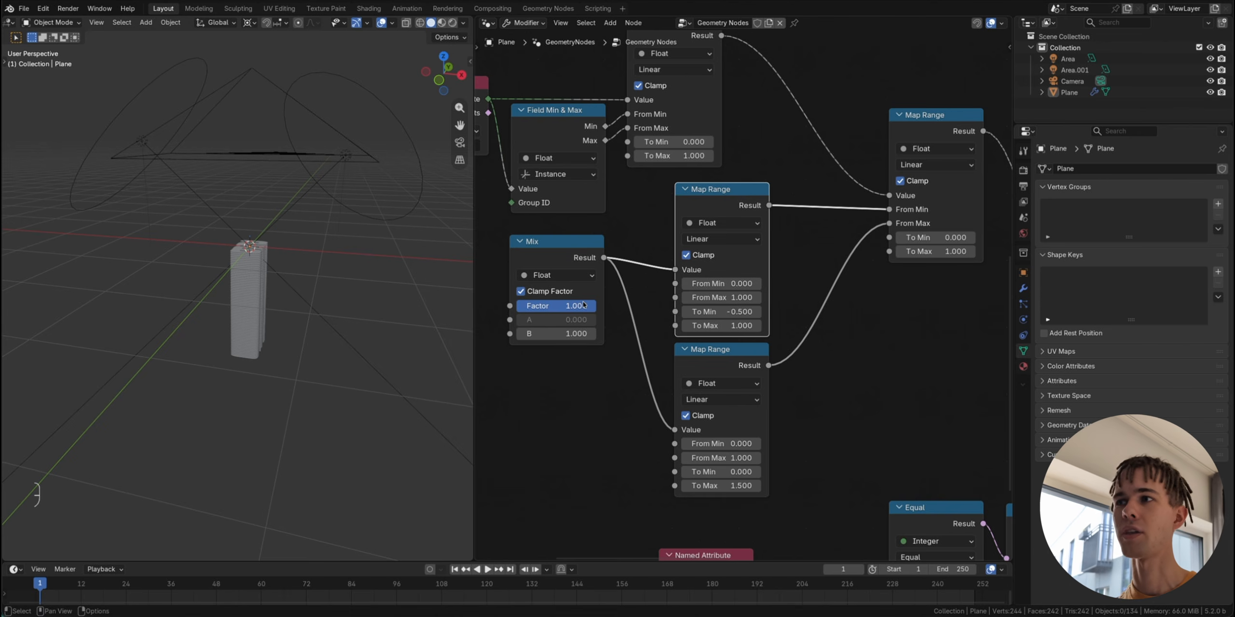
Step: Sweep the Mix Factor to preview the layer transition, leaving it at about 0.503
{"action": "scroll", "coordinate": [584, 305], "scroll_direction": "down", "scroll_amount": 5}
{"action": "scroll", "coordinate": [583, 305], "scroll_direction": "up", "scroll_amount": 3}
{"action": "mouse_move", "coordinate": [584, 305]}
{"action": "left_mouse_down"}
{"action": "mouse_move", "coordinate": [566, 305]}
{"action": "mouse_move", "coordinate": [582, 307]}
{"action": "left_mouse_up"}
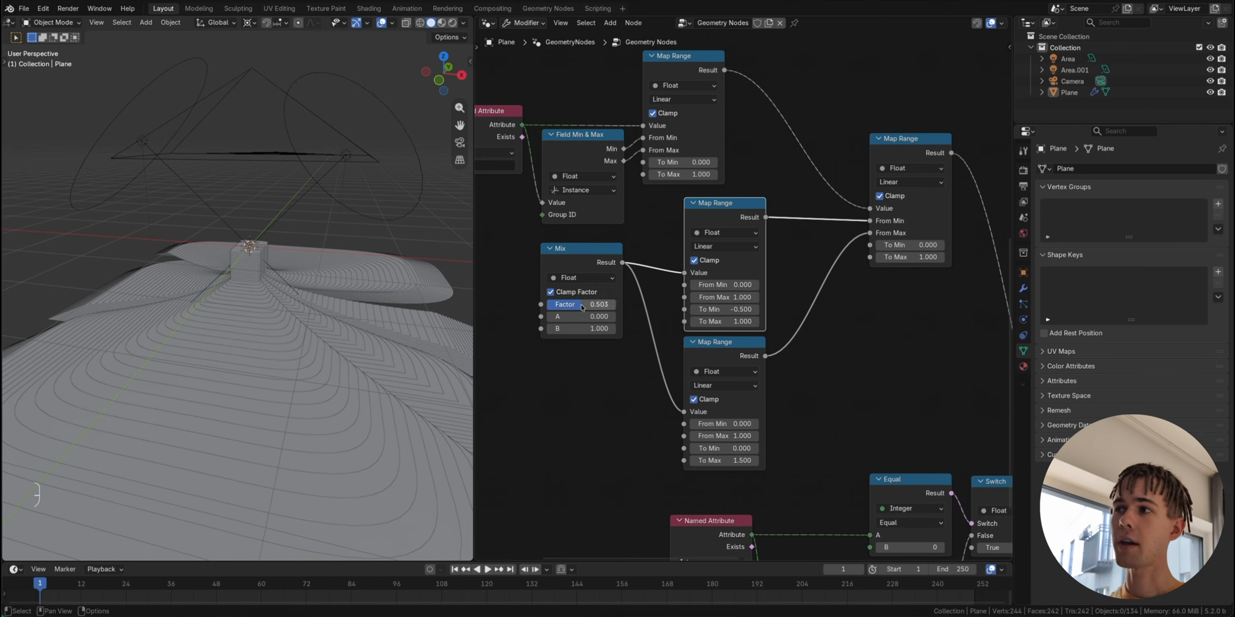
Step: Set To Min to -0.1 on the Map Range that drives the final Map Range's From Min
{"action": "scroll", "coordinate": [775, 313], "scroll_direction": "up", "scroll_amount": 2}
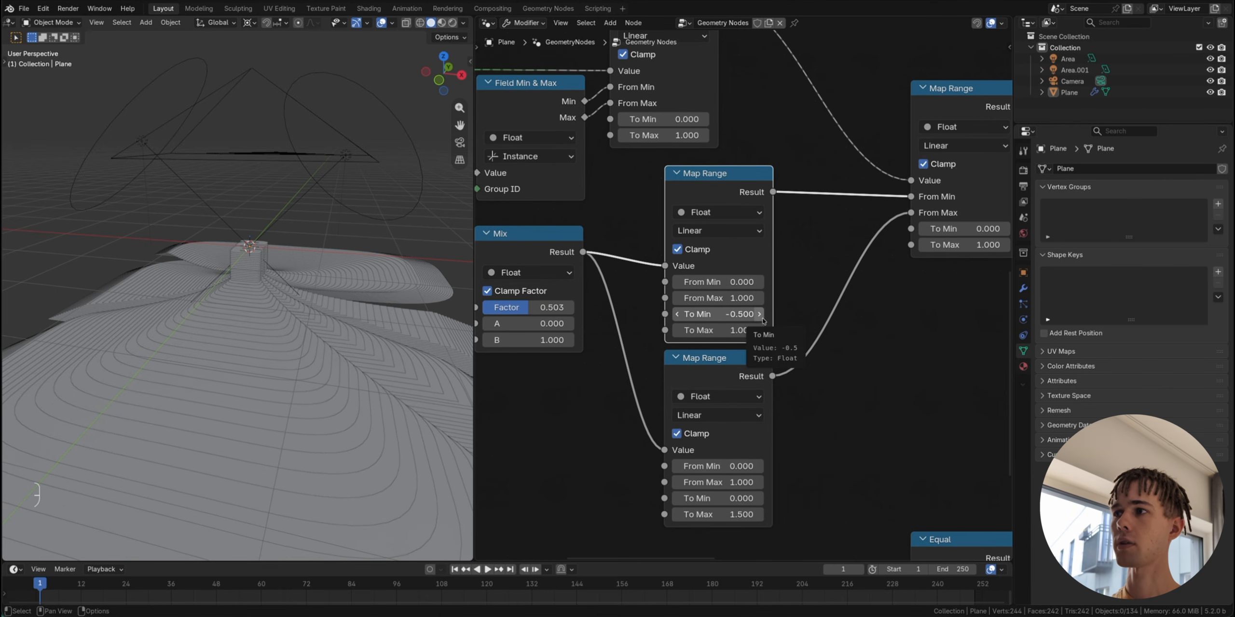
{"action": "left_click", "coordinate": [760, 316]}
{"action": "left_click", "coordinate": [760, 314]}
{"action": "left_click", "coordinate": [760, 314]}
{"action": "left_click", "coordinate": [760, 314]}
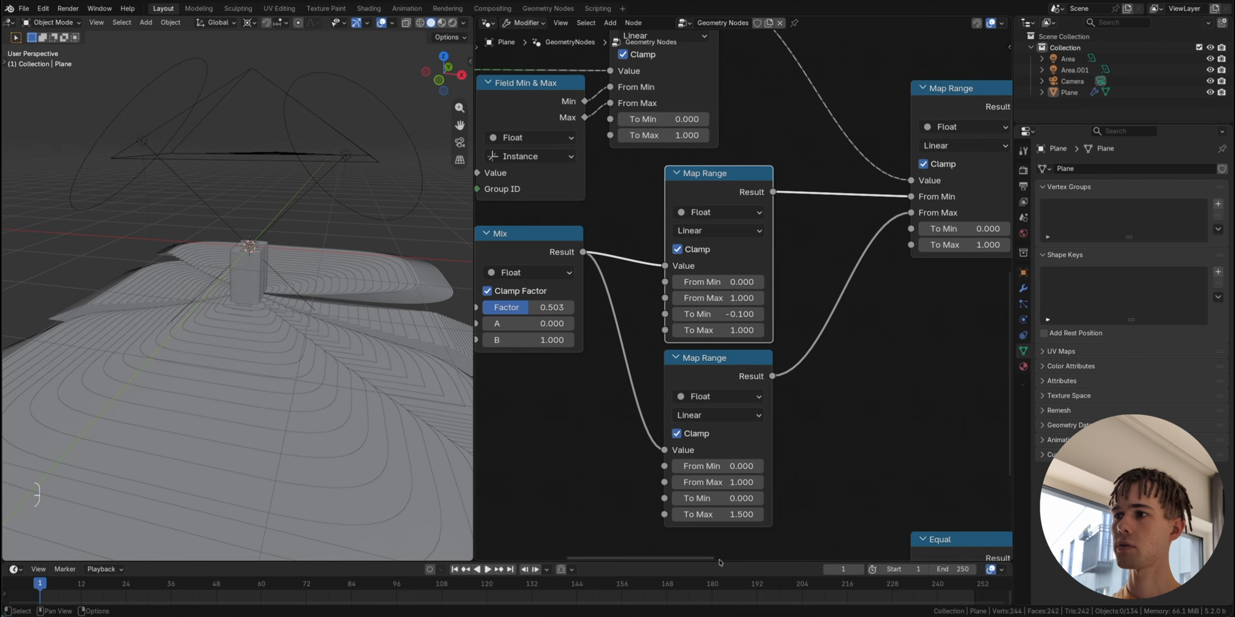
Step: Set To Max to 1.1 on the Map Range that drives From Max, and adjust the Mix Factor to about 0.419
{"action": "left_click", "coordinate": [677, 514]}
{"action": "left_click", "coordinate": [676, 514]}
{"action": "left_click", "coordinate": [676, 519]}
{"action": "left_click", "coordinate": [676, 519]}
{"action": "scroll", "coordinate": [596, 402], "scroll_direction": "left", "scroll_amount": 3}
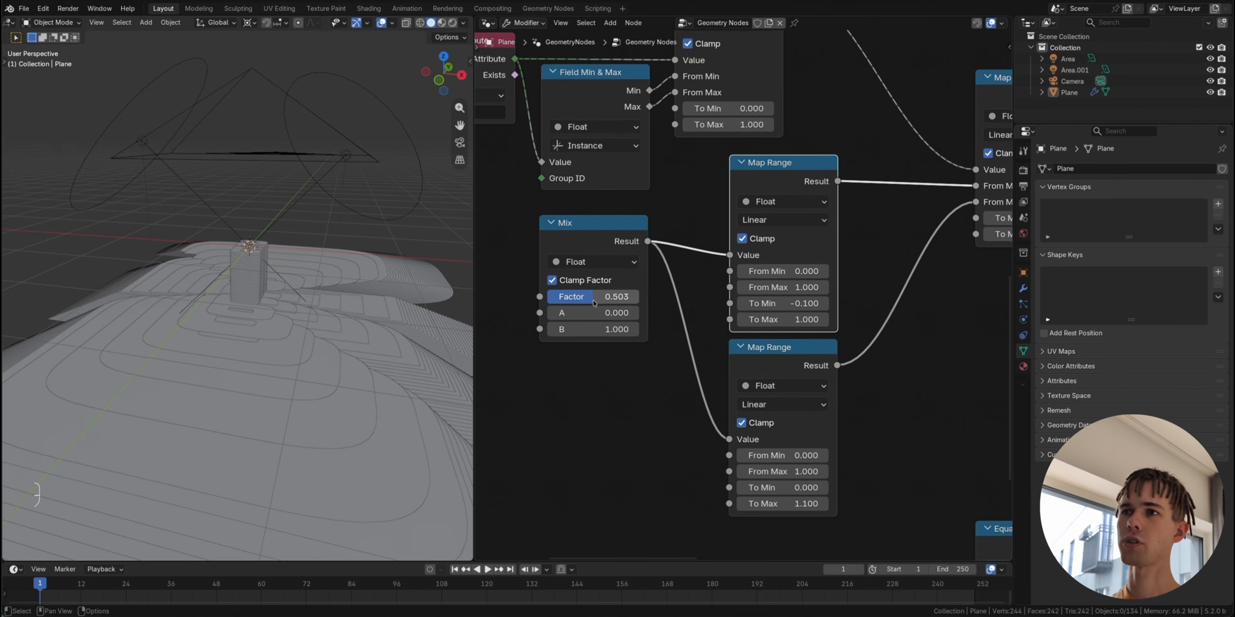
{"action": "mouse_move", "coordinate": [602, 297]}
{"action": "left_mouse_down"}
{"action": "mouse_move", "coordinate": [574, 298]}
{"action": "mouse_move", "coordinate": [618, 298]}
{"action": "mouse_move", "coordinate": [556, 297]}
{"action": "mouse_move", "coordinate": [594, 297]}
{"action": "left_mouse_up"}
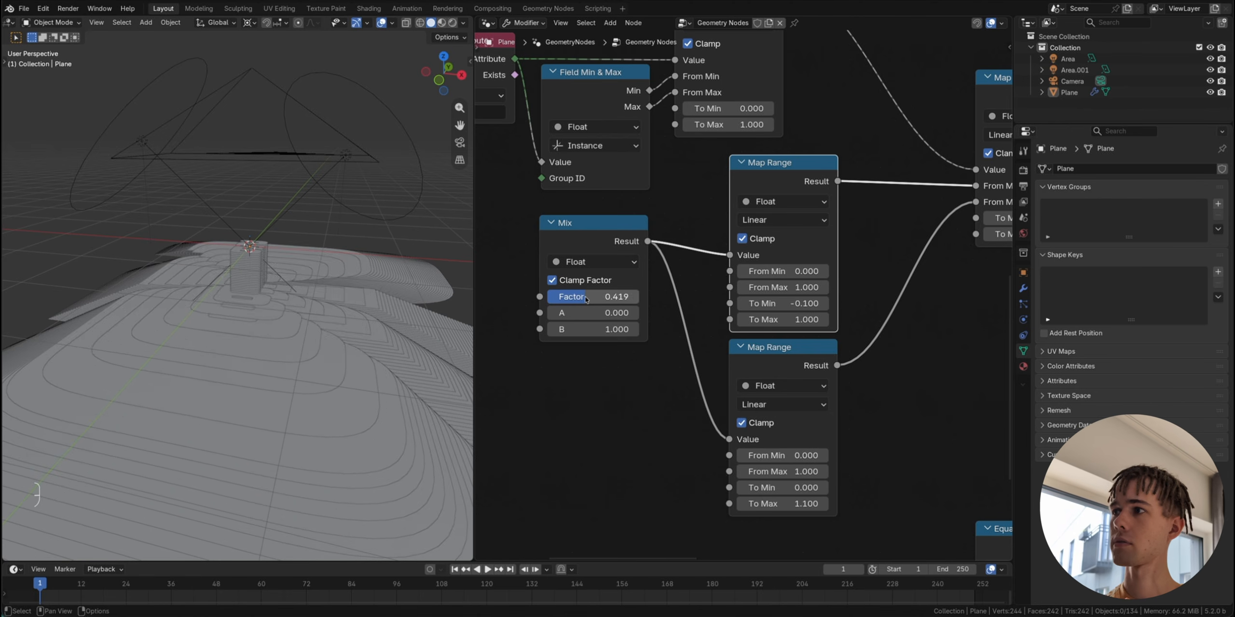
Step: Set To Min to -0.5 on the Map Range driving From Min, and To Max to 1.5 on the one driving From Max
{"action": "left_click", "coordinate": [739, 305]}
{"action": "left_click", "coordinate": [739, 305]}
{"action": "left_click", "coordinate": [738, 305]}
{"action": "left_click", "coordinate": [739, 305]}
{"action": "left_click", "coordinate": [823, 504]}
{"action": "left_click", "coordinate": [823, 504]}
{"action": "left_click", "coordinate": [823, 504]}
{"action": "left_click", "coordinate": [823, 504]}
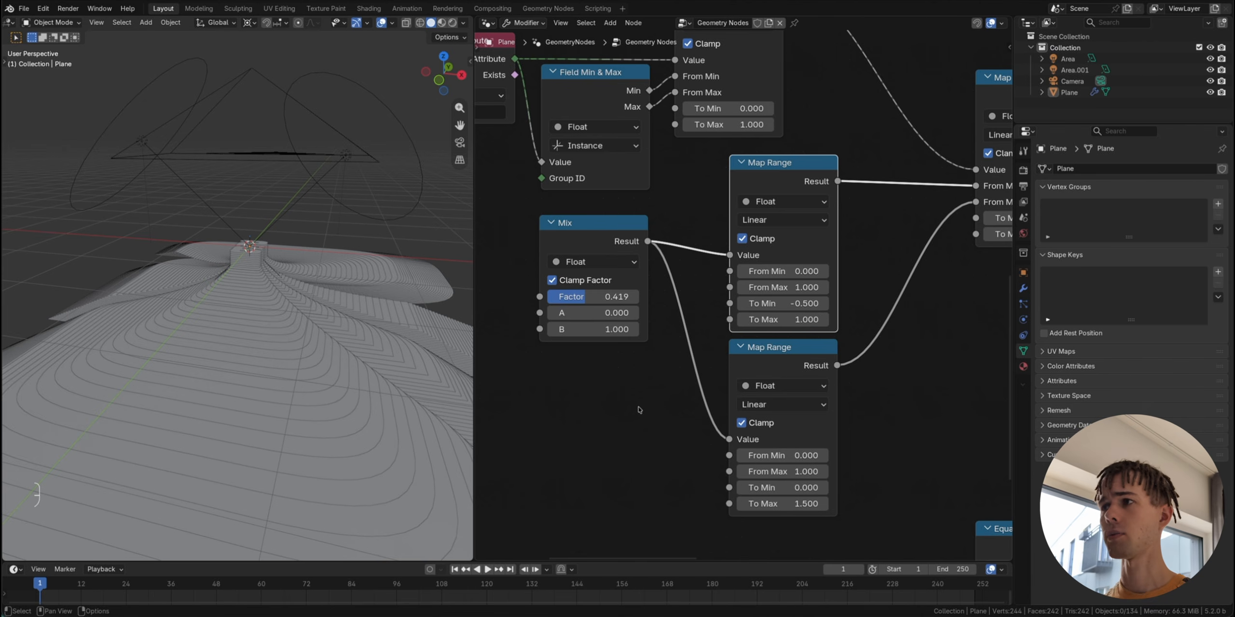
Step: Sweep the Mix Factor up from 0 to preview the wider layer falloff up close, leaving it at about 0.219
{"action": "scroll", "coordinate": [639, 410], "scroll_direction": "down", "scroll_amount": 5}
{"action": "middle_click_drag", "start_coordinate": [637, 376], "coordinate": [522, 388]}
{"action": "left_click_drag", "start_coordinate": [525, 309], "coordinate": [499, 308]}
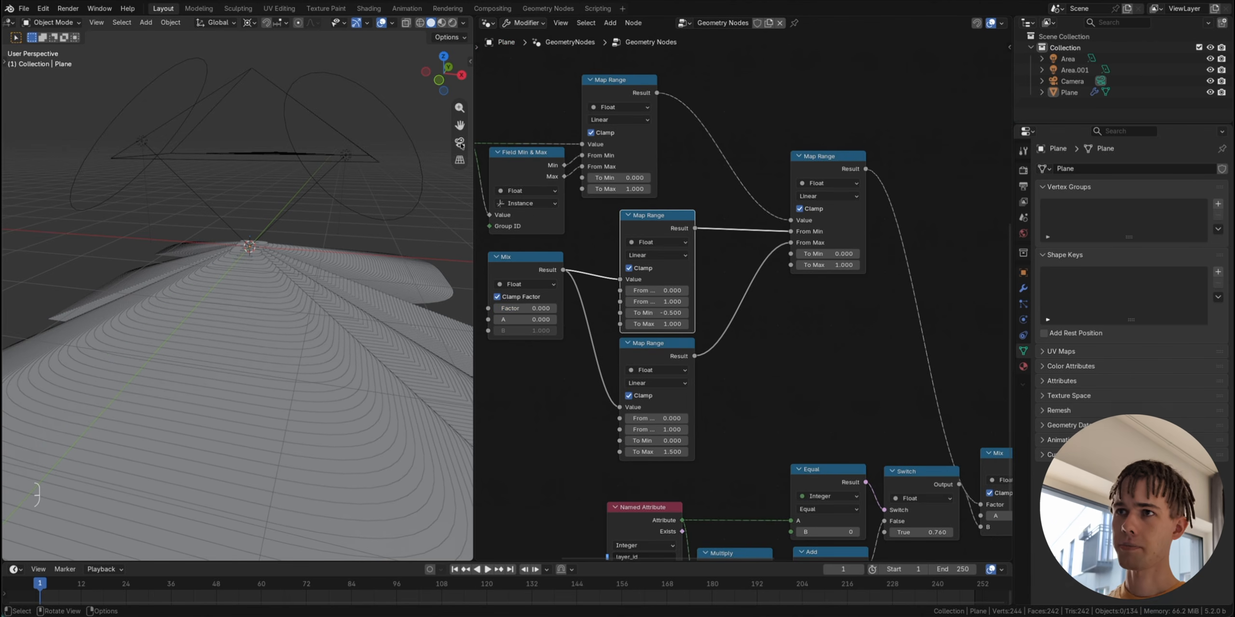
{"action": "scroll", "coordinate": [411, 239], "scroll_direction": "right", "scroll_amount": 5, "text": "shift"}
{"action": "scroll", "coordinate": [411, 240], "scroll_direction": "up", "scroll_amount": 4}
{"action": "scroll", "coordinate": [410, 239], "scroll_direction": "up", "scroll_amount": 2, "text": "shift"}
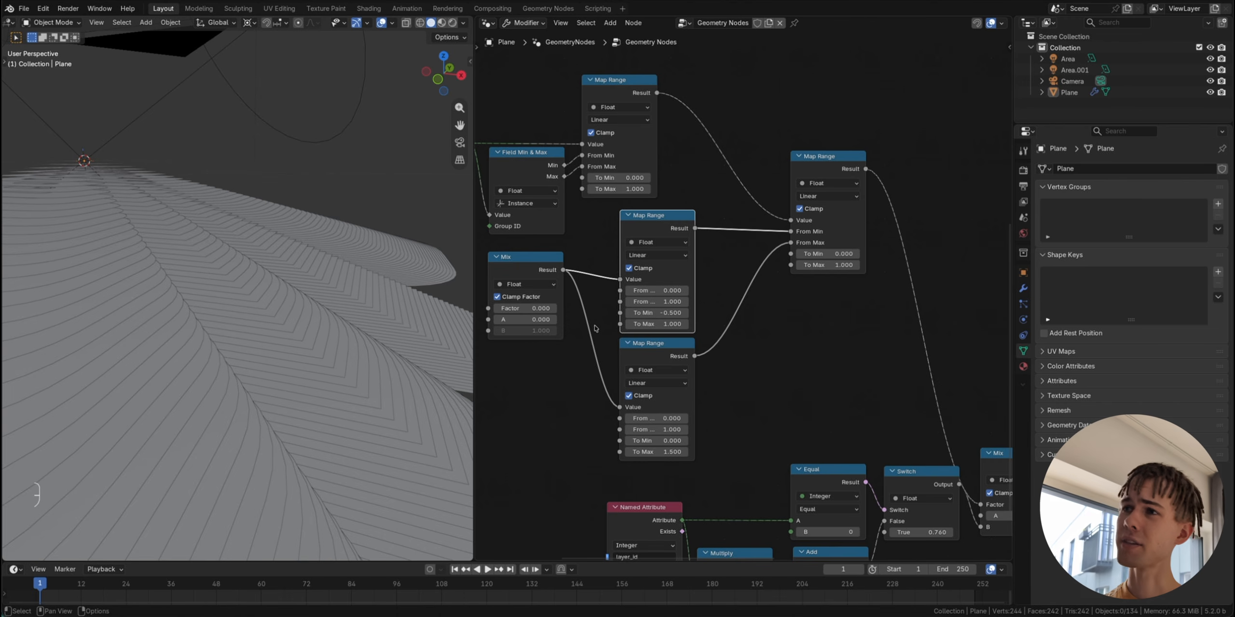
{"action": "left_click_drag", "start_coordinate": [514, 308], "coordinate": [520, 309]}
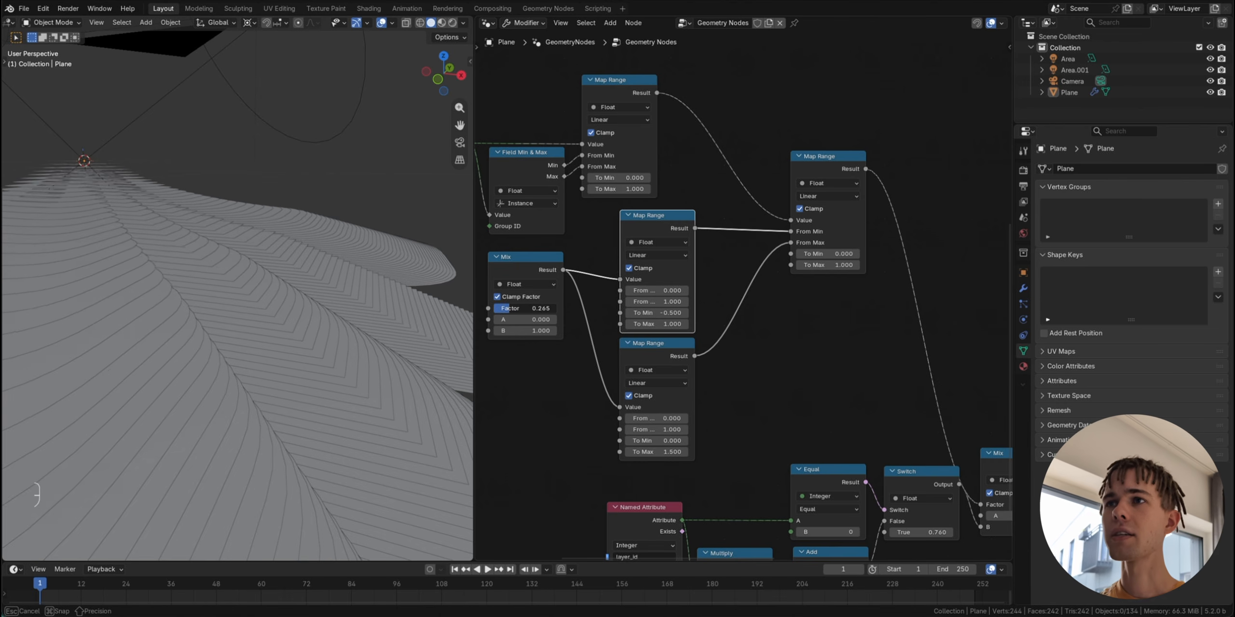
{"action": "scroll", "coordinate": [353, 176], "scroll_direction": "left", "scroll_amount": 5}
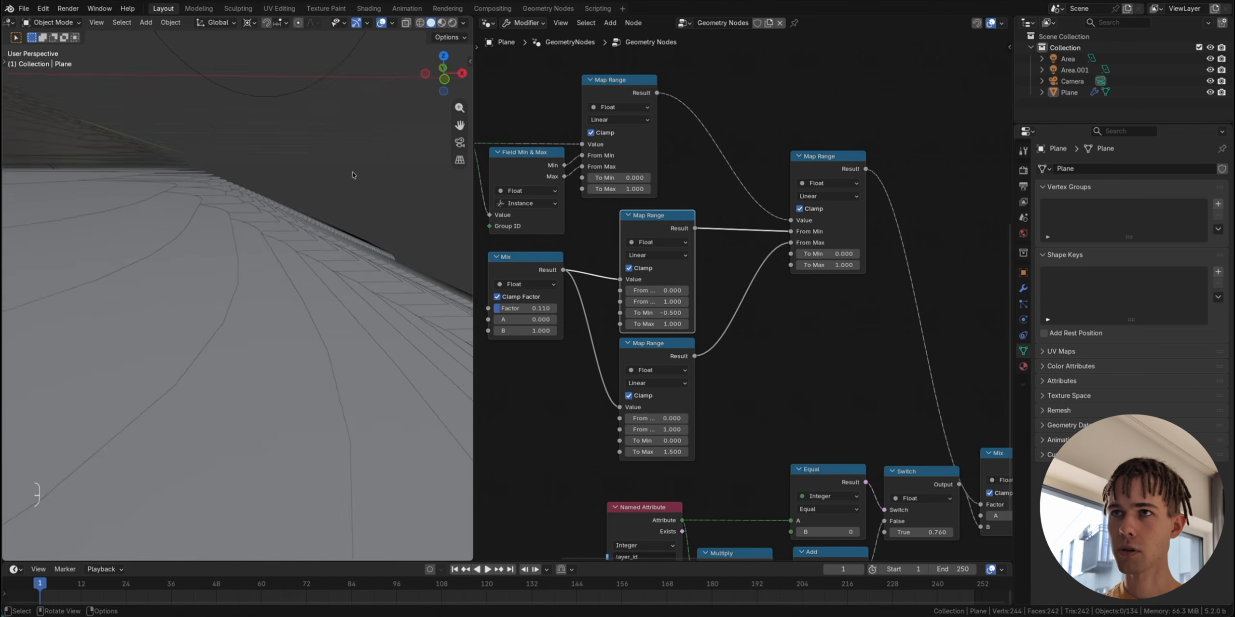
{"action": "scroll", "coordinate": [354, 175], "scroll_direction": "down", "scroll_amount": 2, "text": "shift"}
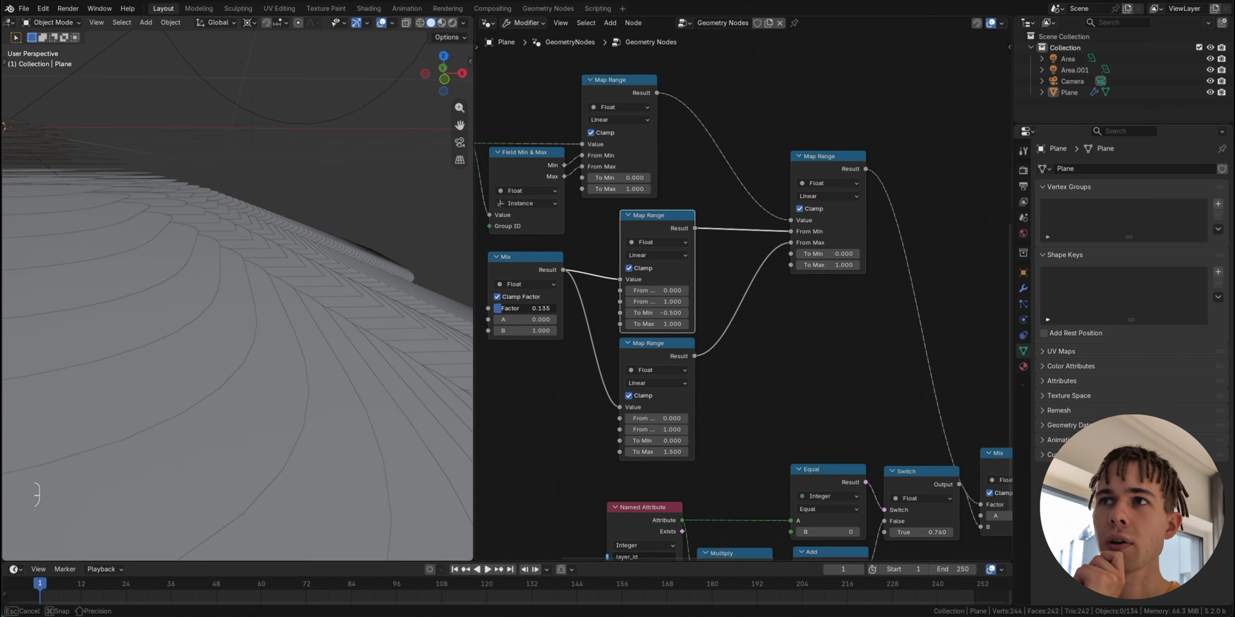
{"action": "left_click_drag", "start_coordinate": [506, 309], "coordinate": [508, 311]}
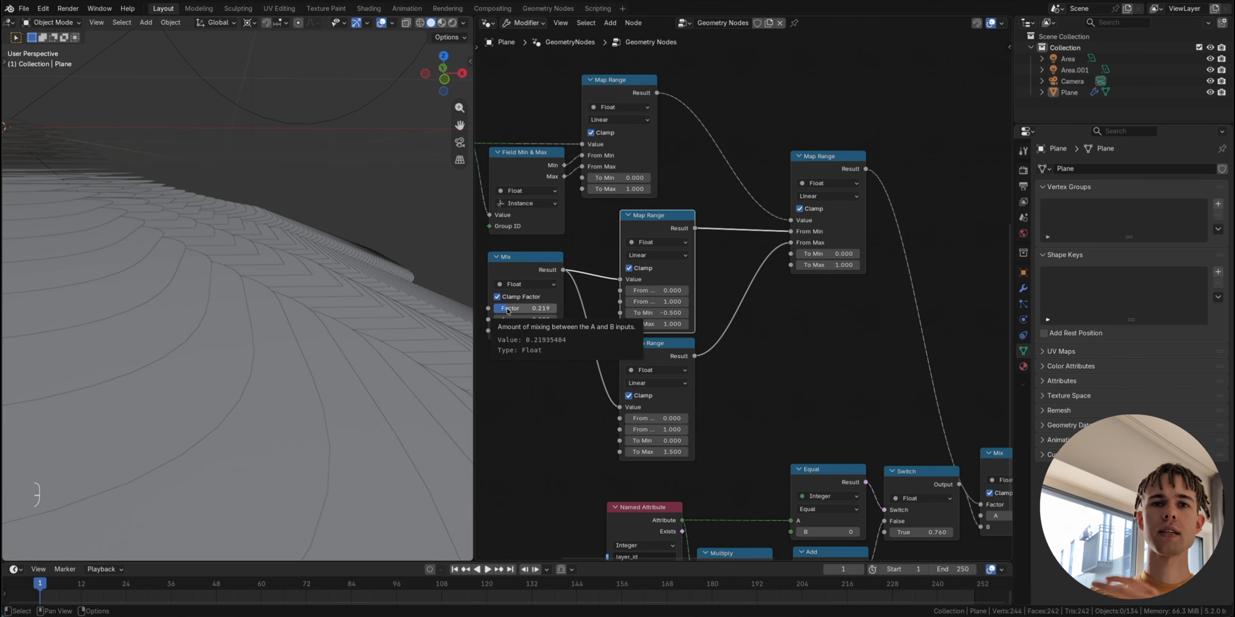
{"action": "middle_click_drag", "start_coordinate": [916, 309], "coordinate": [881, 322]}
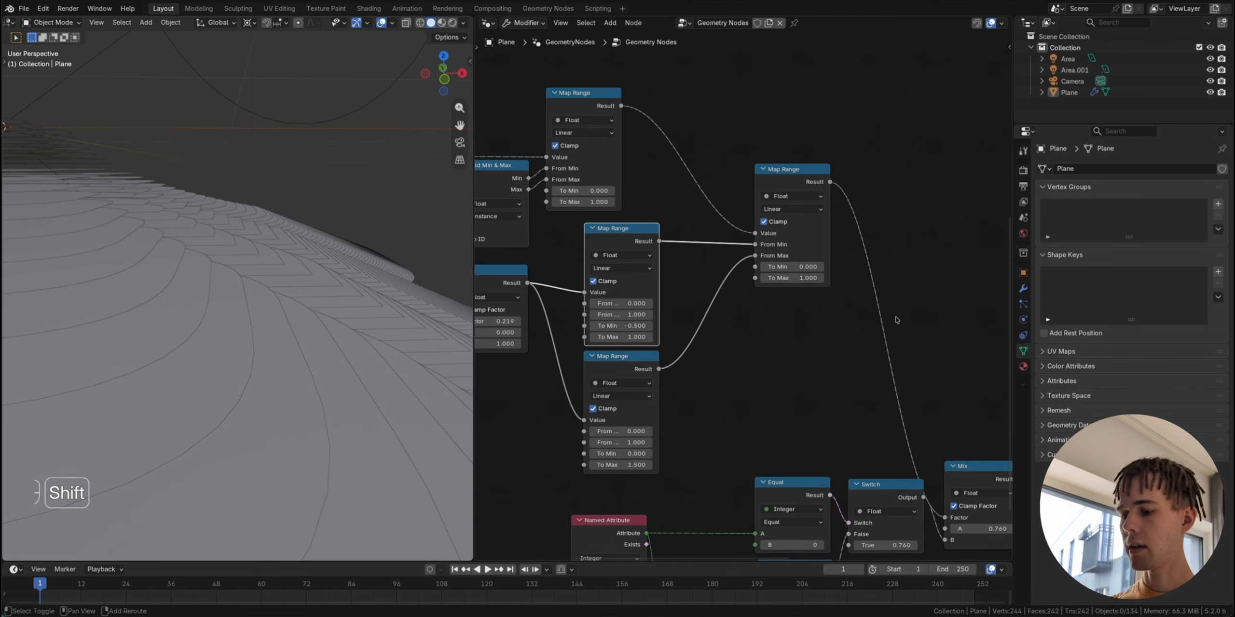
{"action": "key", "text": "shift+a"}
{"action": "type", "text": "FlO"}
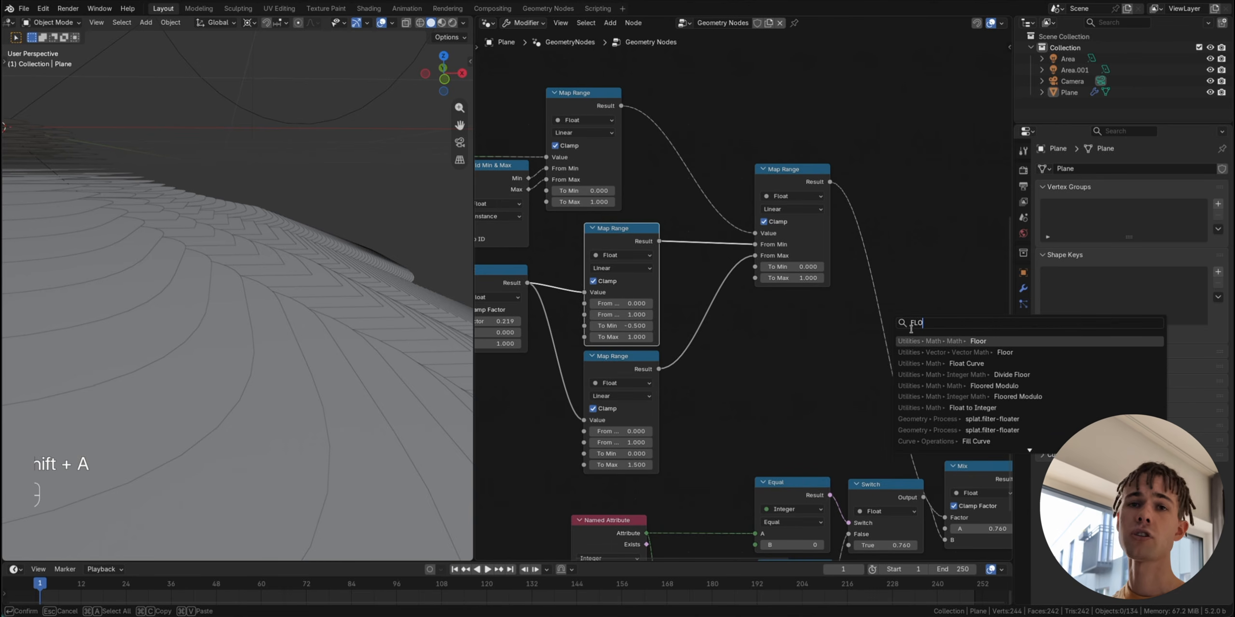
{"action": "key", "text": "Escape"}
Step: Add a Float Curve node on the link between the final Map Range's Result and the scale Mix node's Factor
{"action": "key", "text": "shift+a"}
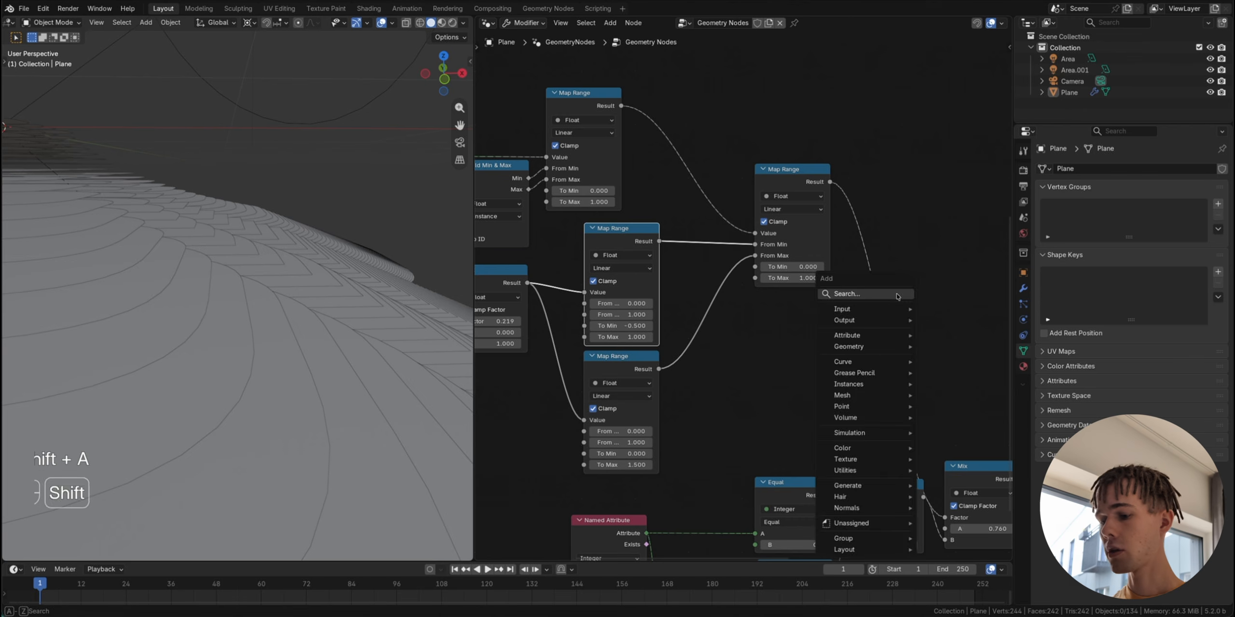
{"action": "type", "text": "floa"}
{"action": "key", "text": "Return"}
{"action": "left_click", "coordinate": [840, 187]}
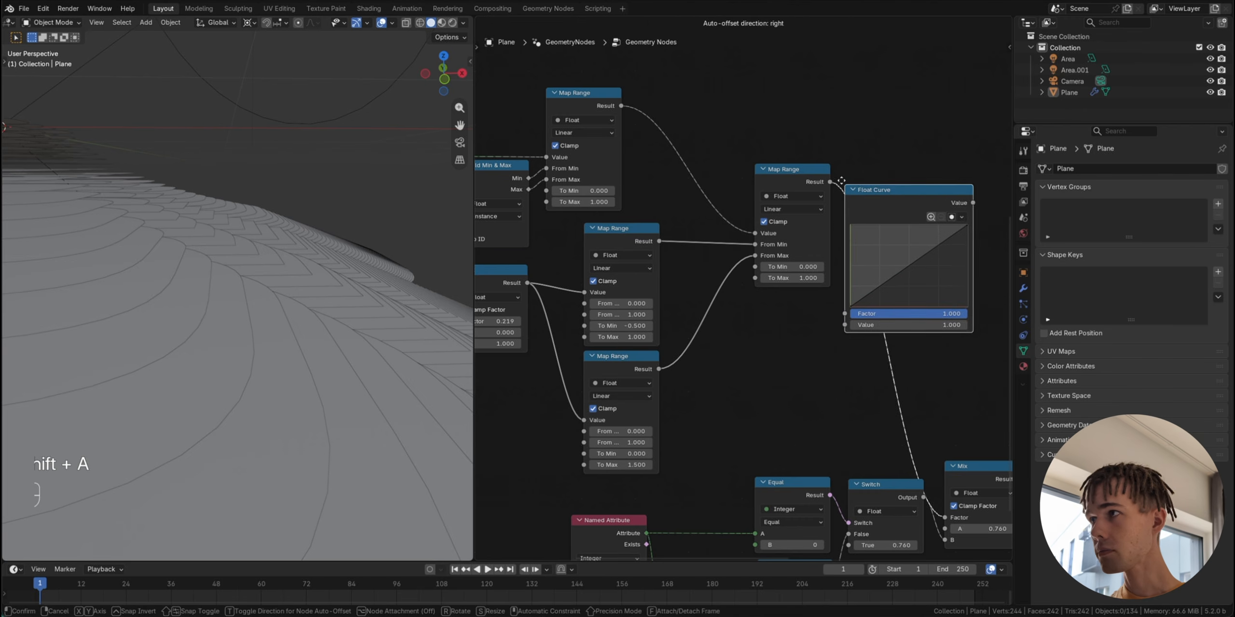
Step: Shape the Float Curve into an S-curve with a low point near the start and an upper point at 0.7754, 0.84
{"action": "scroll", "coordinate": [786, 272], "scroll_direction": "up", "scroll_amount": 2}
{"action": "left_click_drag", "start_coordinate": [786, 271], "coordinate": [796, 280]}
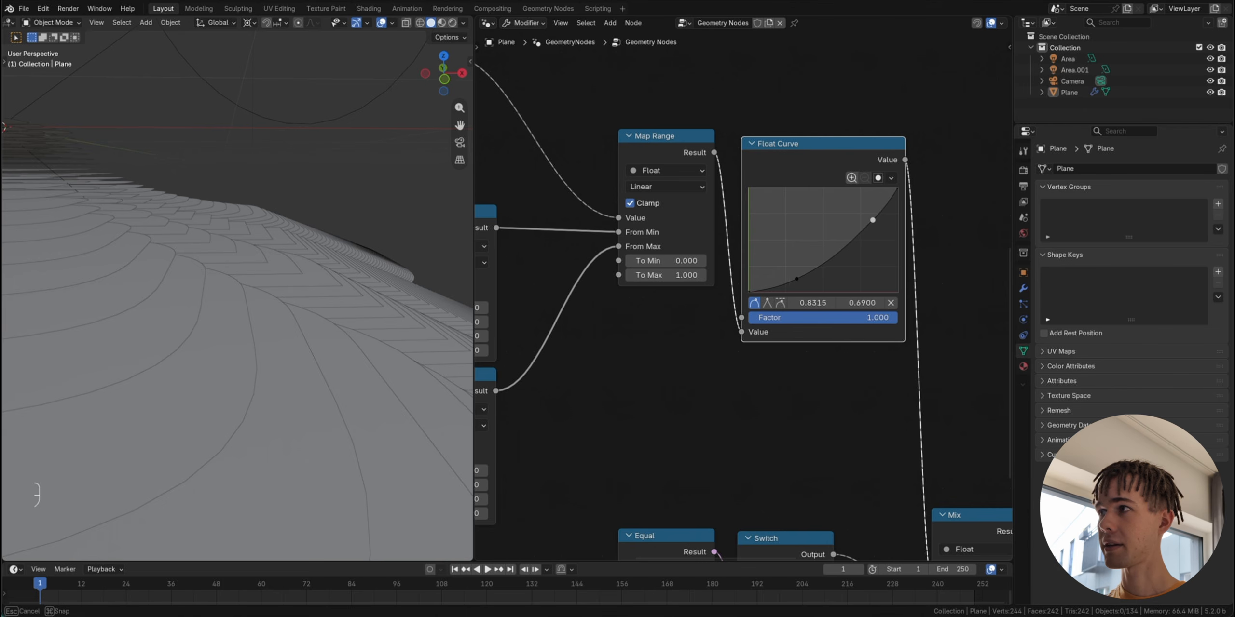
{"action": "left_click_drag", "start_coordinate": [864, 208], "coordinate": [864, 205]}
{"action": "scroll", "coordinate": [743, 293], "scroll_direction": "up", "scroll_amount": 2}
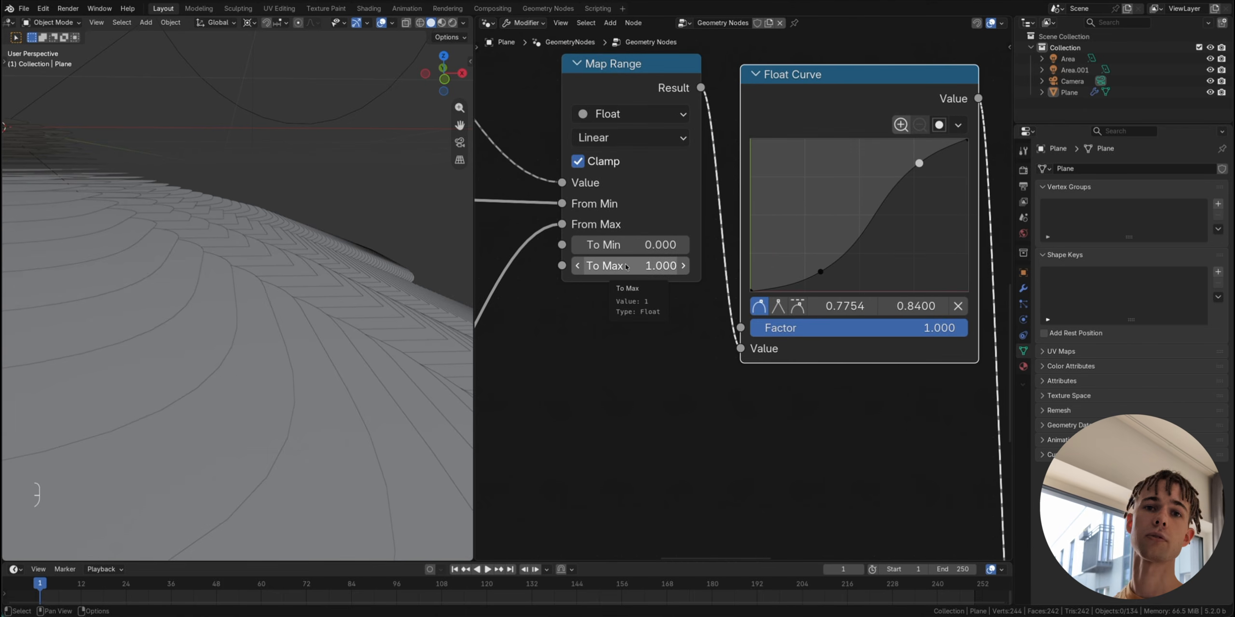
Step: Sweep the Mix Factor to about 0.774 and inspect the eased layer transition around the text stack
{"action": "scroll", "coordinate": [625, 267], "scroll_direction": "down", "scroll_amount": 2}
{"action": "scroll", "coordinate": [816, 404], "scroll_direction": "left", "scroll_amount": 3}
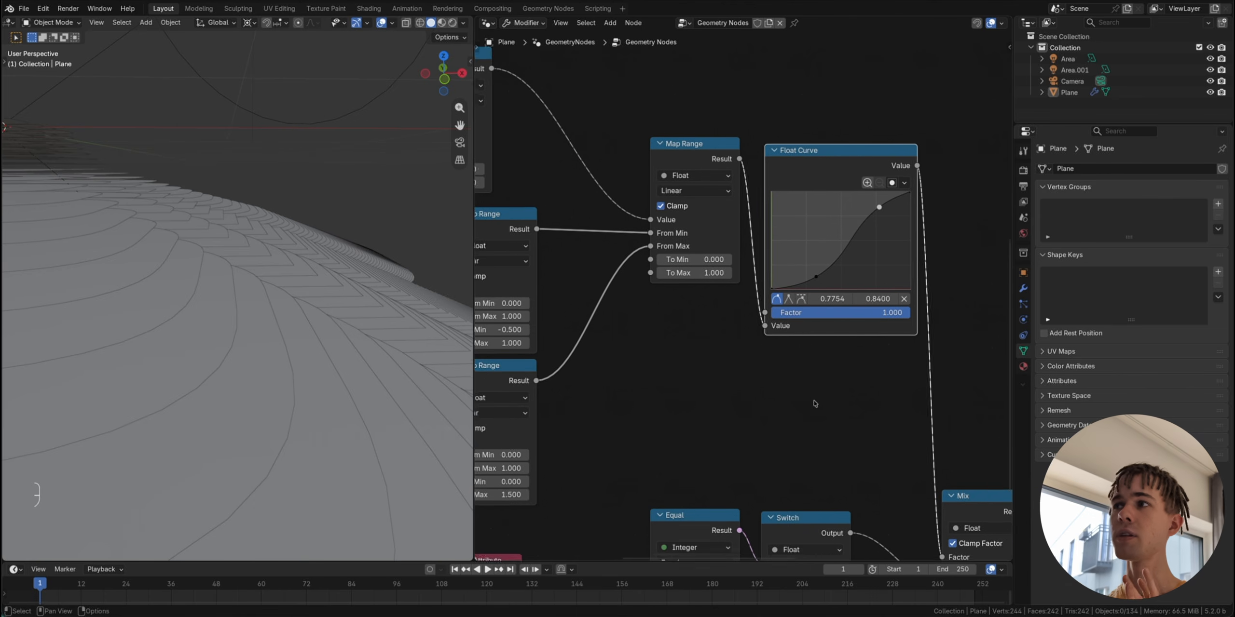
{"action": "left_click_drag", "start_coordinate": [871, 127], "coordinate": [864, 126]}
{"action": "scroll", "coordinate": [607, 363], "scroll_direction": "left", "scroll_amount": 4}
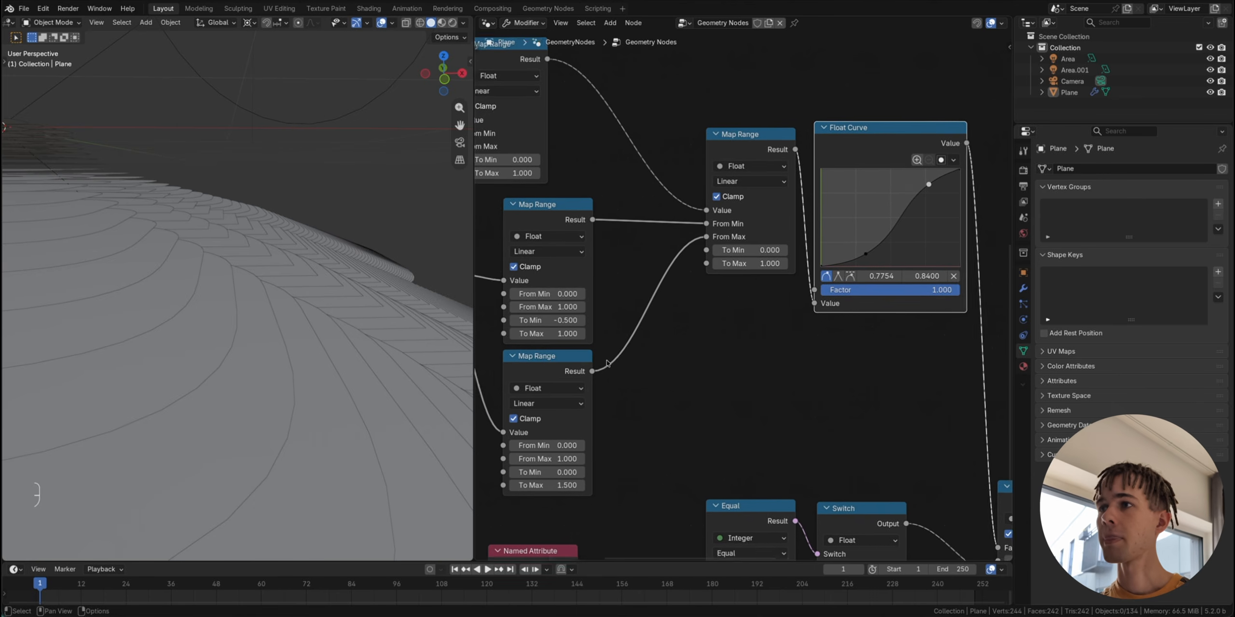
{"action": "scroll", "coordinate": [608, 364], "scroll_direction": "down", "scroll_amount": 2}
{"action": "left_click_drag", "start_coordinate": [579, 311], "coordinate": [613, 312]}
{"action": "middle_click_drag", "start_coordinate": [219, 444], "coordinate": [226, 410]}
{"action": "middle_click_drag", "start_coordinate": [166, 388], "coordinate": [351, 317], "text": "shift"}
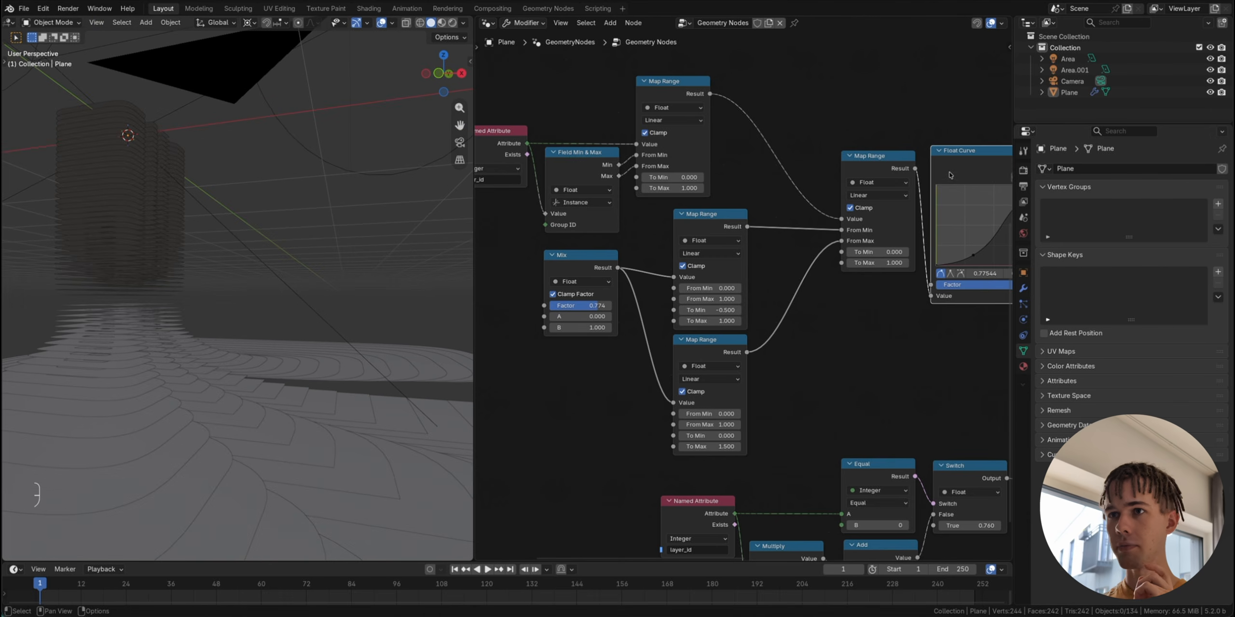
Step: Compare the transition with the Float Curve muted and unmuted, and move the curve's lower point to about 0.33, 0.115
{"action": "key", "text": "m"}
{"action": "key", "text": "m"}
{"action": "key", "text": "m"}
{"action": "key", "text": "m"}
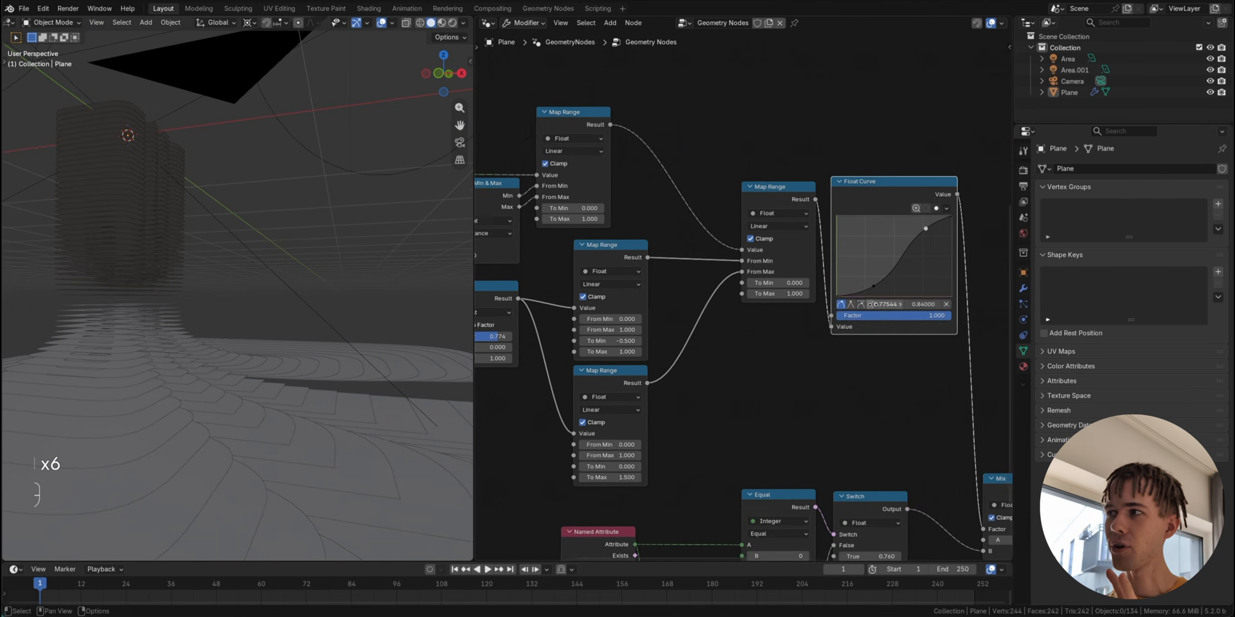
{"action": "scroll", "coordinate": [874, 304], "scroll_direction": "up", "scroll_amount": 1}
{"action": "mouse_move", "coordinate": [833, 286]}
{"action": "left_mouse_down"}
{"action": "mouse_move", "coordinate": [823, 231]}
{"action": "mouse_move", "coordinate": [832, 285]}
{"action": "left_mouse_up"}
{"action": "scroll", "coordinate": [947, 278], "scroll_direction": "down", "scroll_amount": 3}
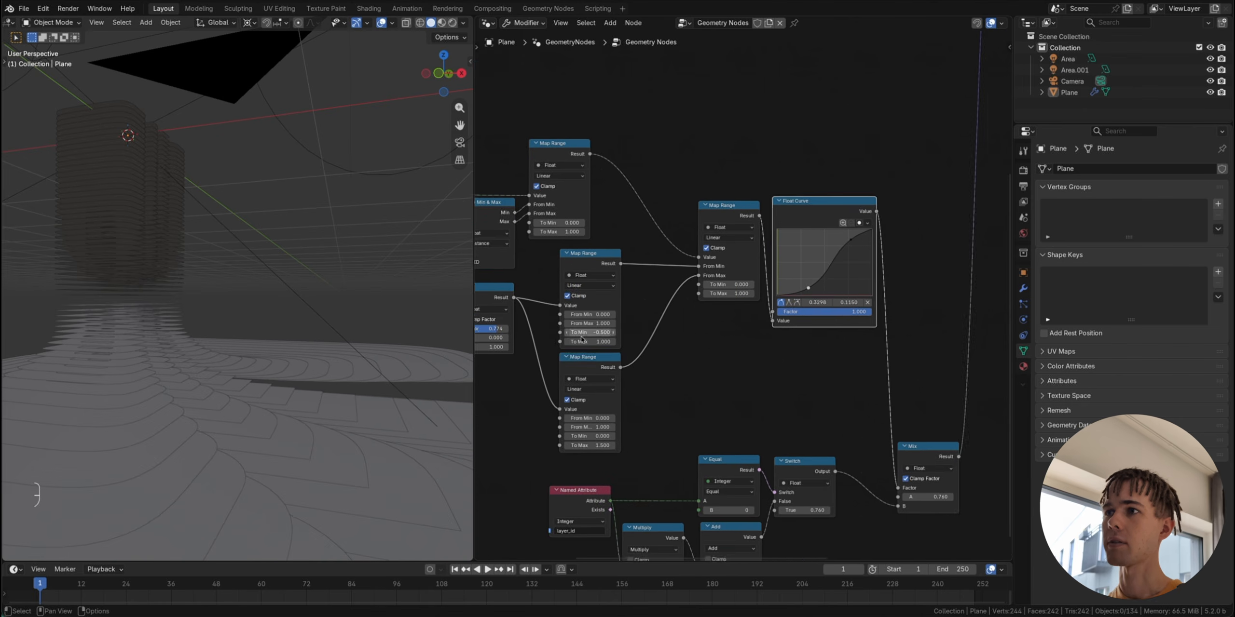
Step: Raise the controlling Mix Factor to 1 and view the text stack through the camera
{"action": "left_click_drag", "start_coordinate": [559, 323], "coordinate": [598, 323]}
{"action": "scroll", "coordinate": [782, 256], "scroll_direction": "down", "scroll_amount": 1}
{"action": "scroll", "coordinate": [782, 256], "scroll_direction": "down", "scroll_amount": 2}
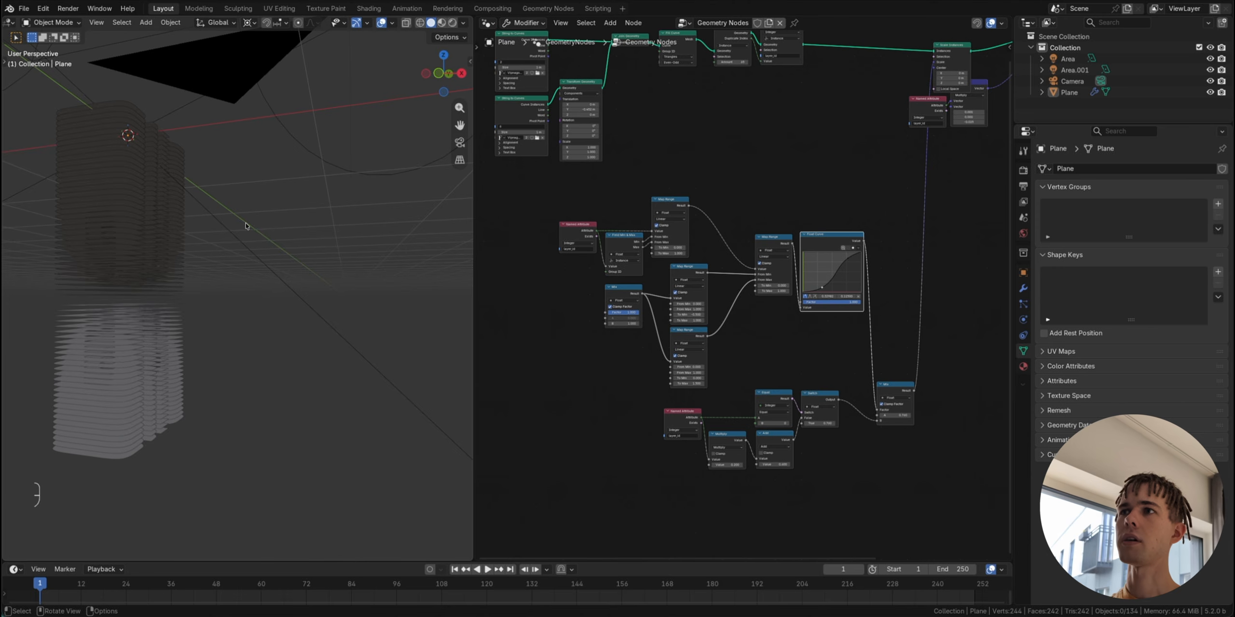
{"action": "left_click", "coordinate": [459, 144]}
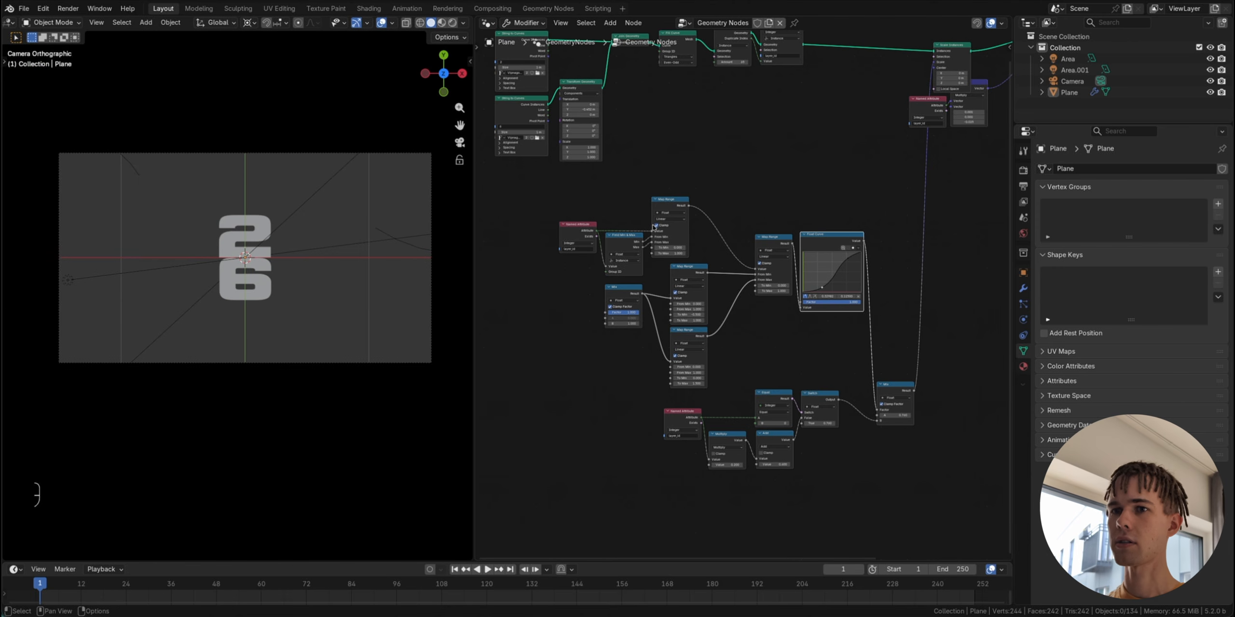
{"action": "scroll", "coordinate": [569, 457], "scroll_direction": "up", "scroll_amount": 2}
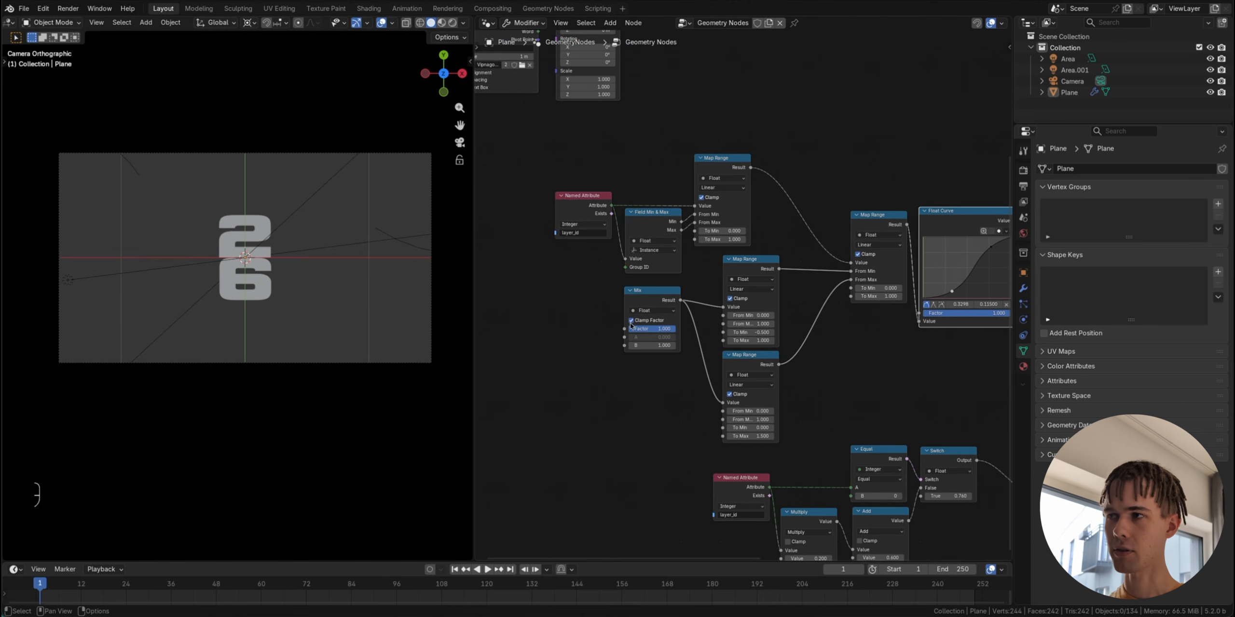
{"action": "scroll", "coordinate": [630, 326], "scroll_direction": "up", "scroll_amount": 2}
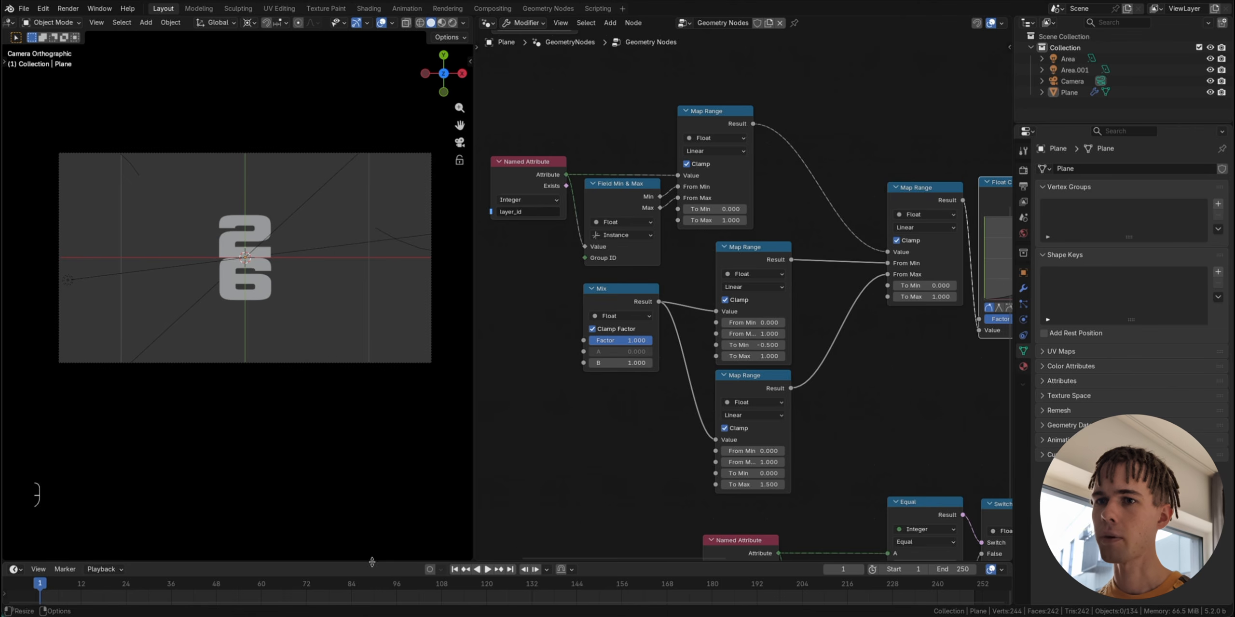
Step: Enlarge the timeline area and briefly run the animation playback
{"action": "left_click_drag", "start_coordinate": [372, 562], "coordinate": [372, 535]}
{"action": "key", "text": "space"}
{"action": "key", "text": "space"}
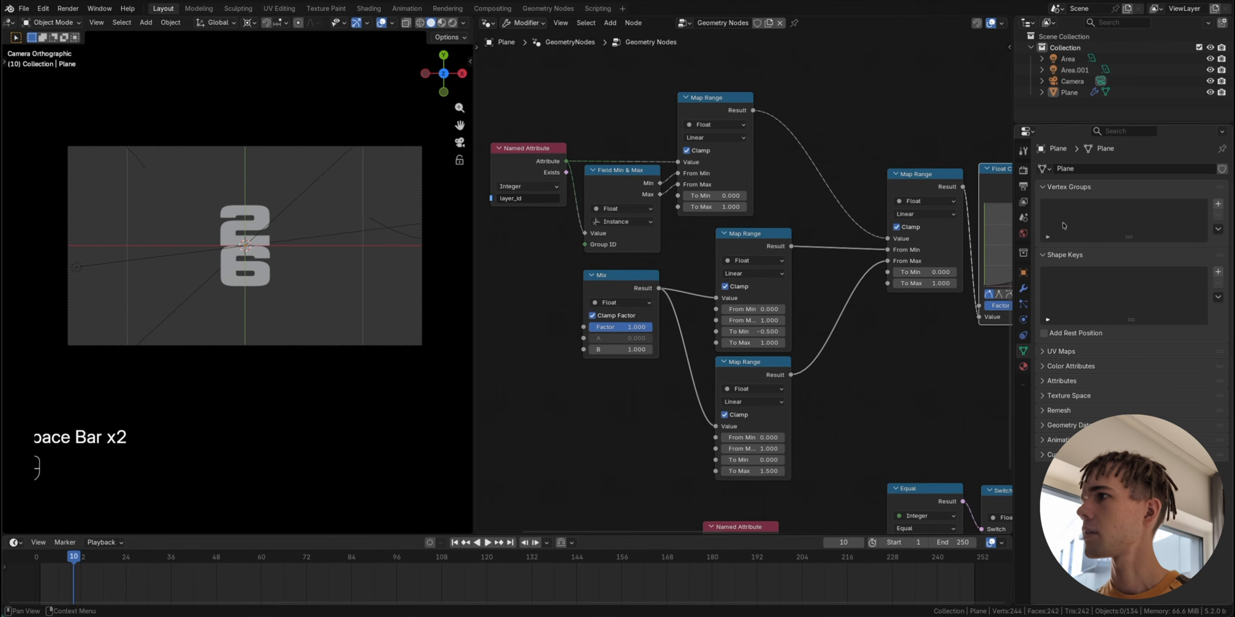
Step: Set the scene's output frame rate to 30 fps, and show the render settings
{"action": "left_click", "coordinate": [1022, 199]}
{"action": "left_click", "coordinate": [1023, 187]}
{"action": "left_click", "coordinate": [1169, 270]}
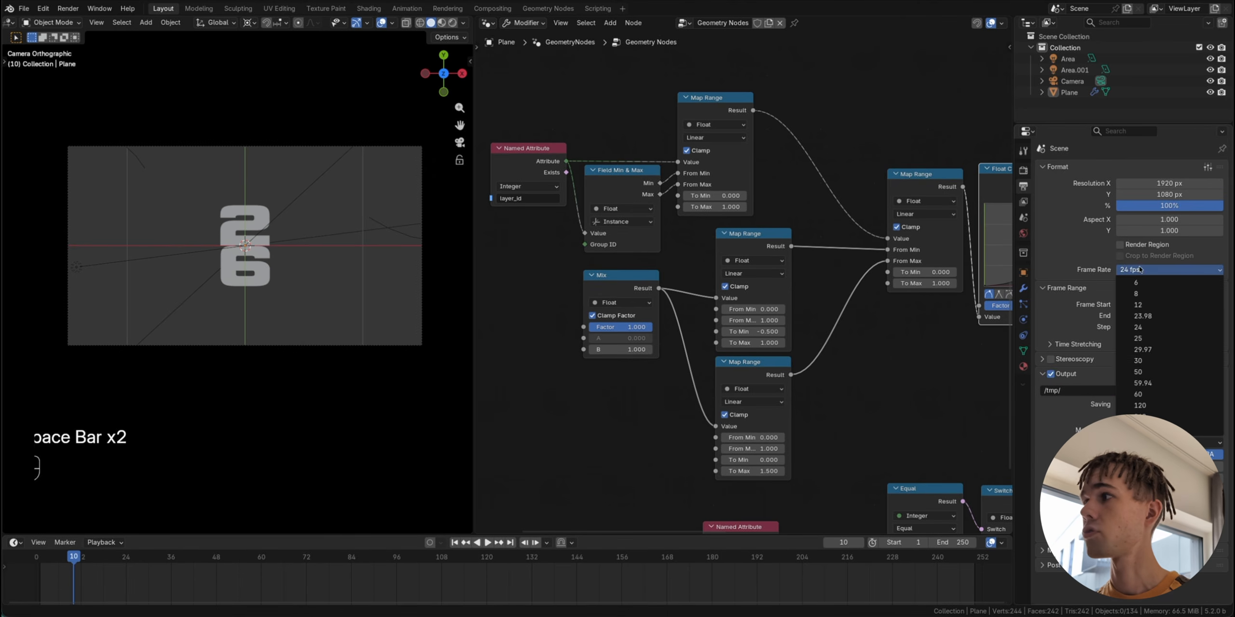
{"action": "left_click", "coordinate": [1143, 361]}
{"action": "left_click", "coordinate": [1024, 170]}
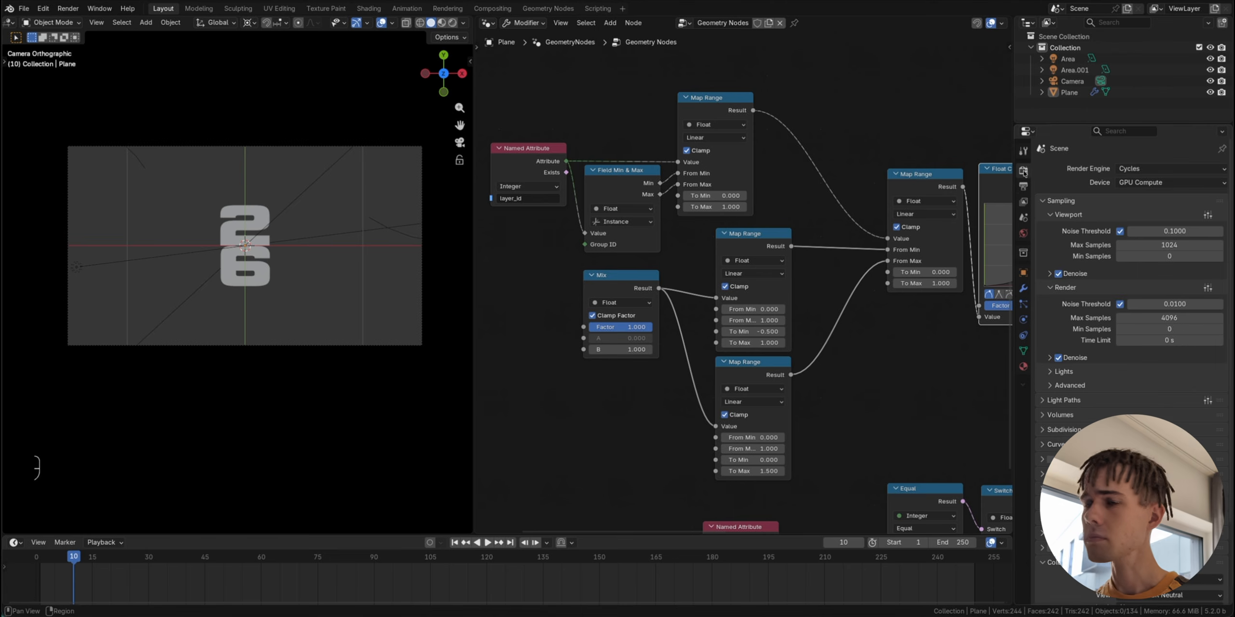
Step: Keyframe the controlling Mix Factor at 1 on frame 15 and at 0 on frame 45
{"action": "key", "text": "shift+Left"}
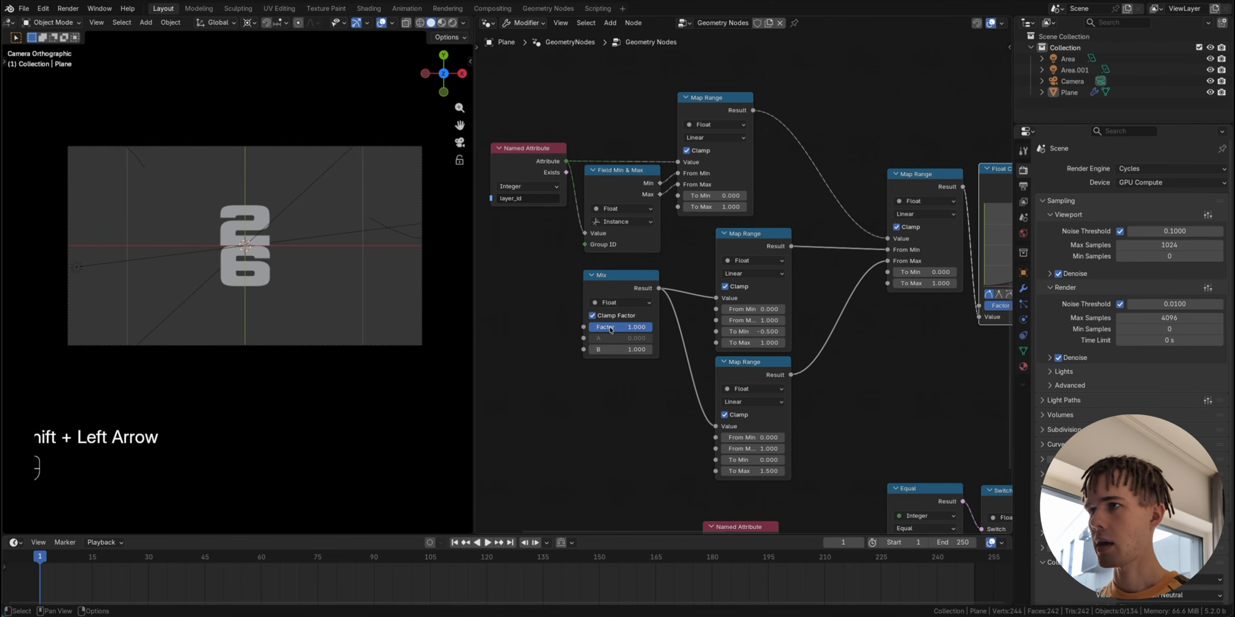
{"action": "key", "text": "space"}
{"action": "key", "text": "space"}
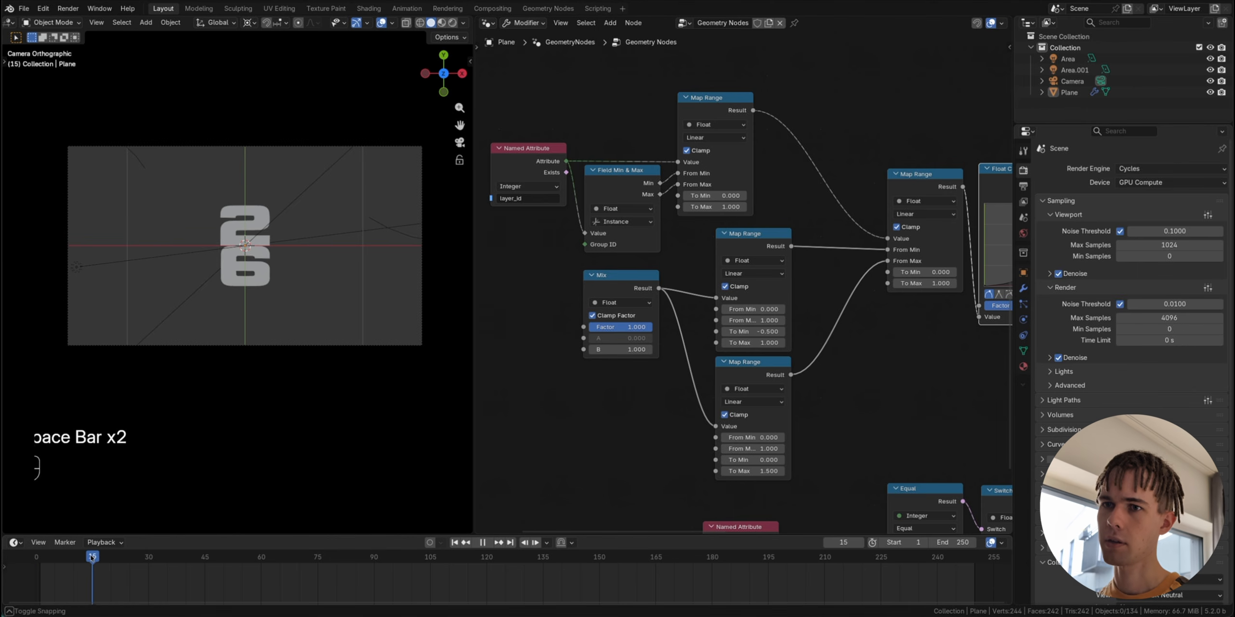
{"action": "key", "text": "Right"}
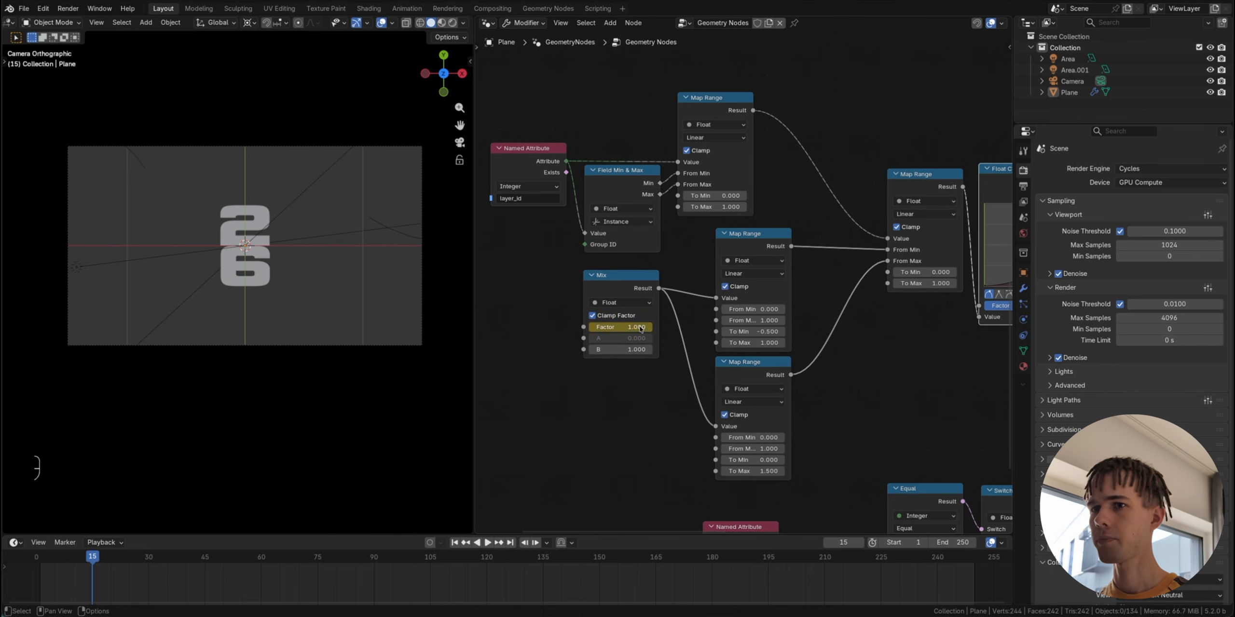
{"action": "left_click", "coordinate": [134, 557]}
{"action": "key", "text": "space"}
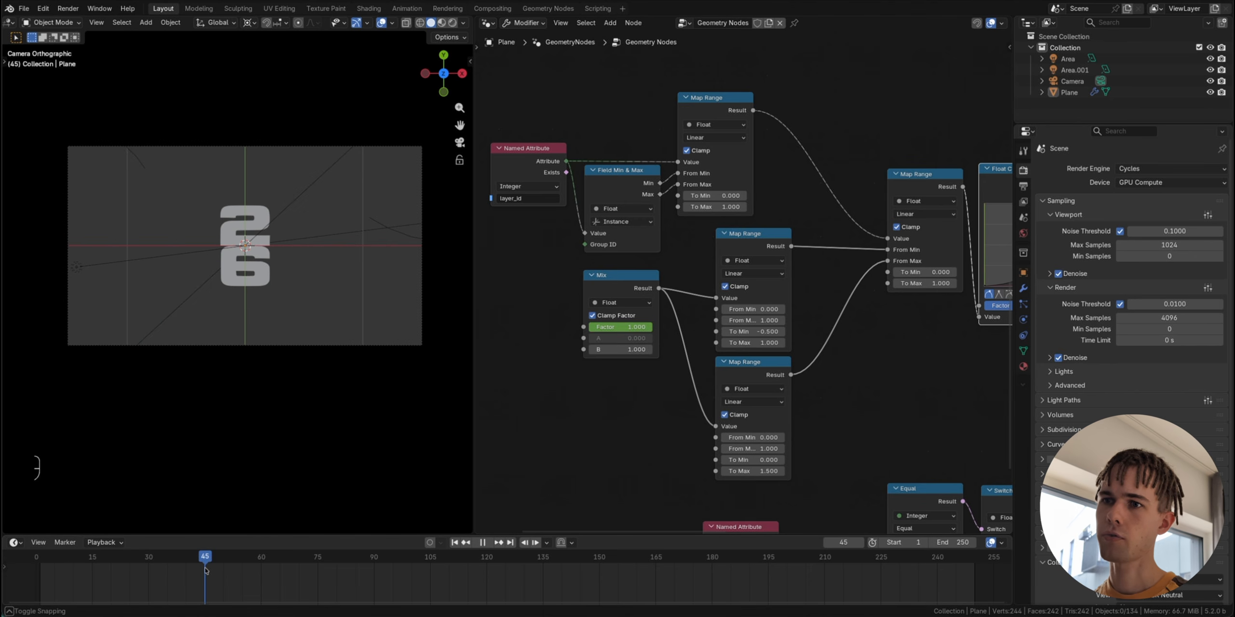
{"action": "left_click_drag", "start_coordinate": [623, 333], "coordinate": [603, 330]}
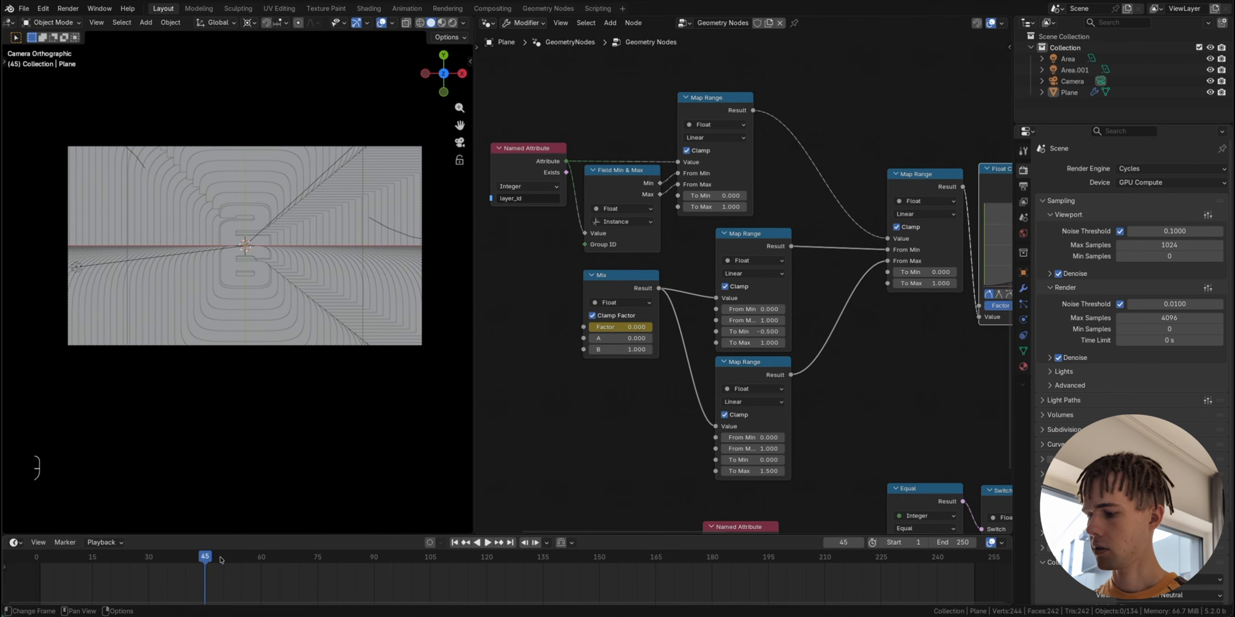
Step: Play the transition from the first frame, checking it from an angled perspective and through the camera
{"action": "key", "text": "shift+Left"}
{"action": "key", "text": "space"}
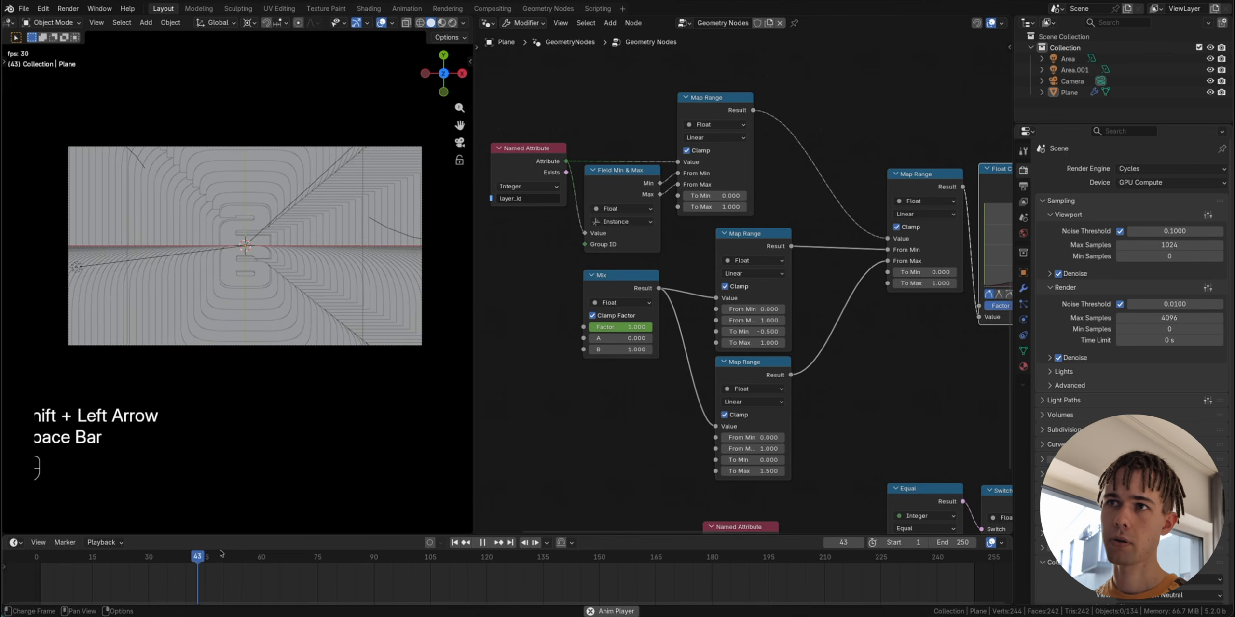
{"action": "middle_click_drag", "start_coordinate": [223, 418], "coordinate": [226, 362]}
{"action": "key", "text": "shift+Left"}
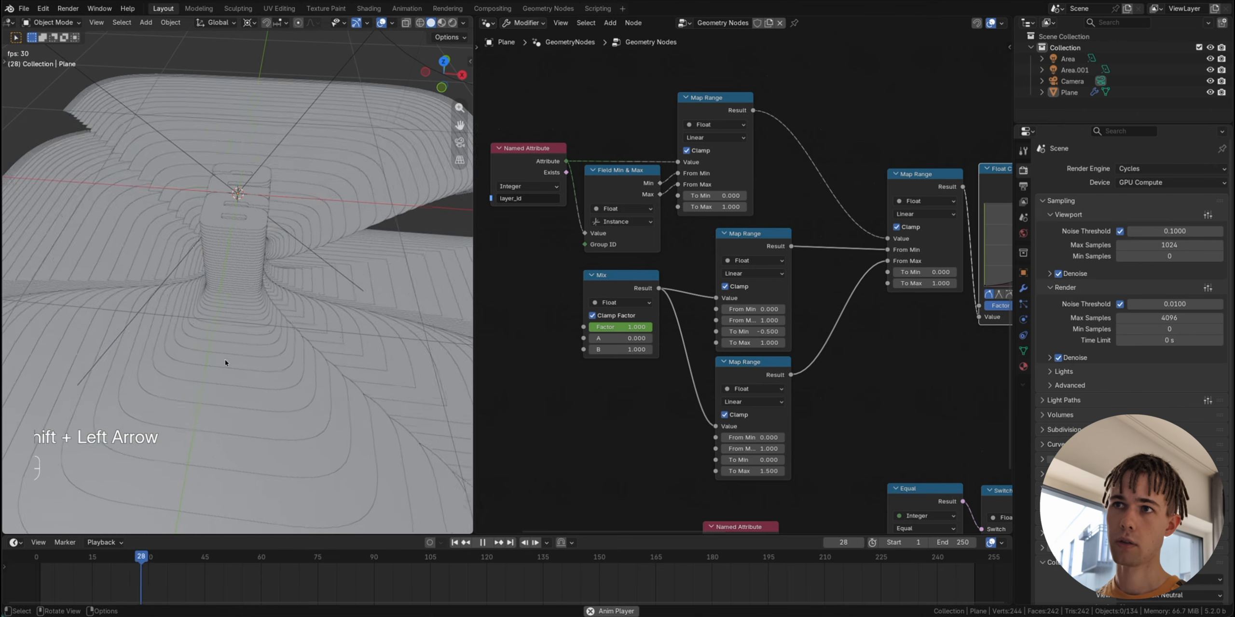
{"action": "key", "text": "shift+Left"}
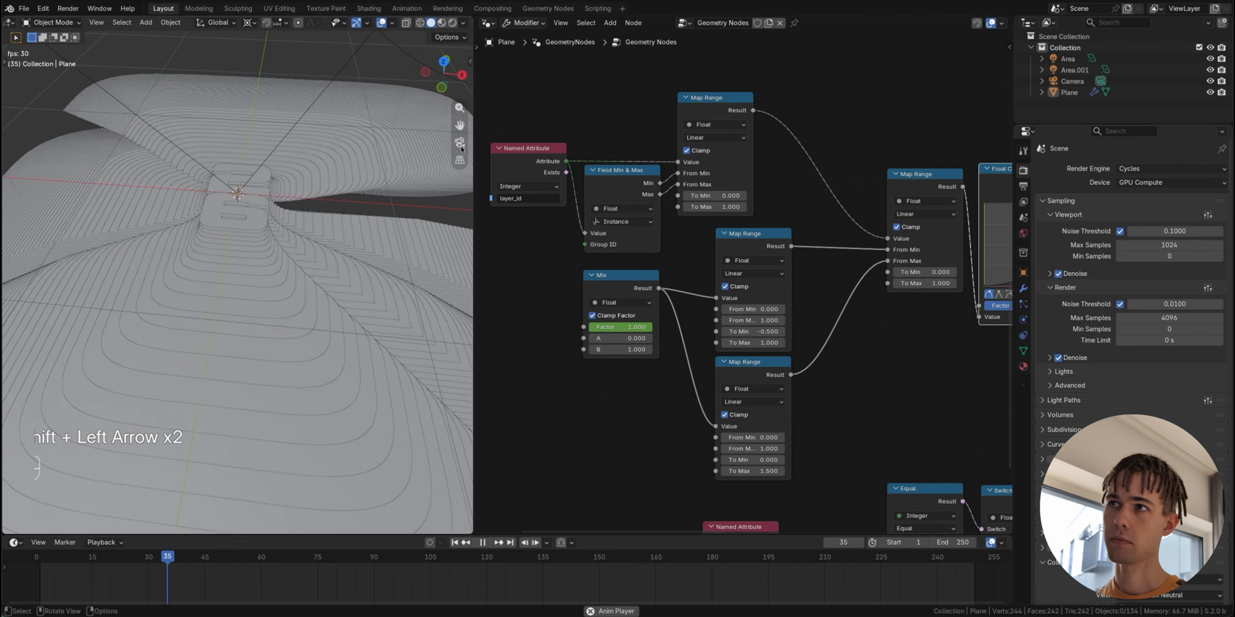
{"action": "left_click", "coordinate": [461, 145]}
{"action": "key", "text": "space"}
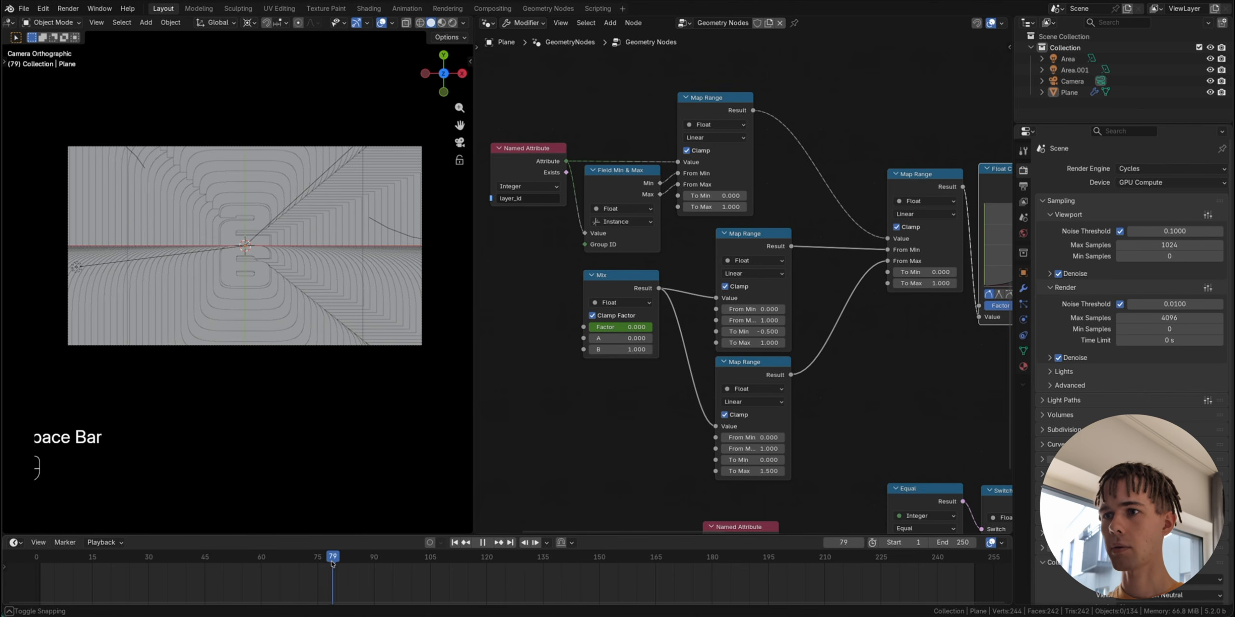
Step: Keyframe the controlling Mix Factor at 0 on frame 76 and at 1 on frame 105
{"action": "key", "text": "i"}
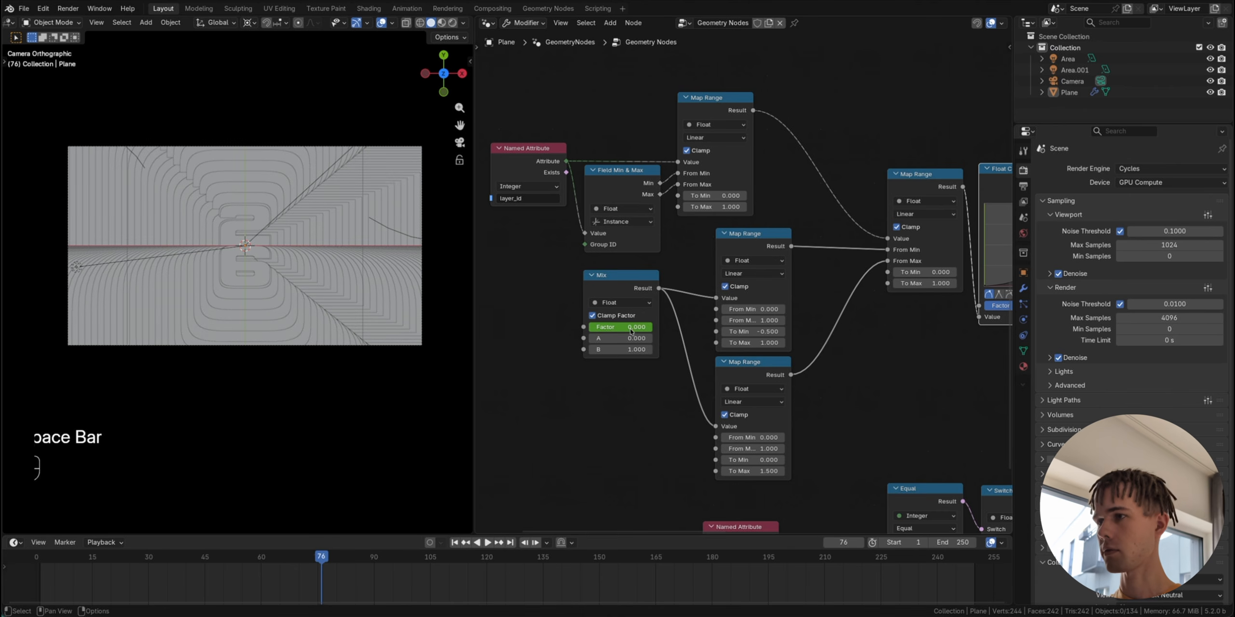
{"action": "left_click_drag", "start_coordinate": [321, 556], "coordinate": [383, 565]}
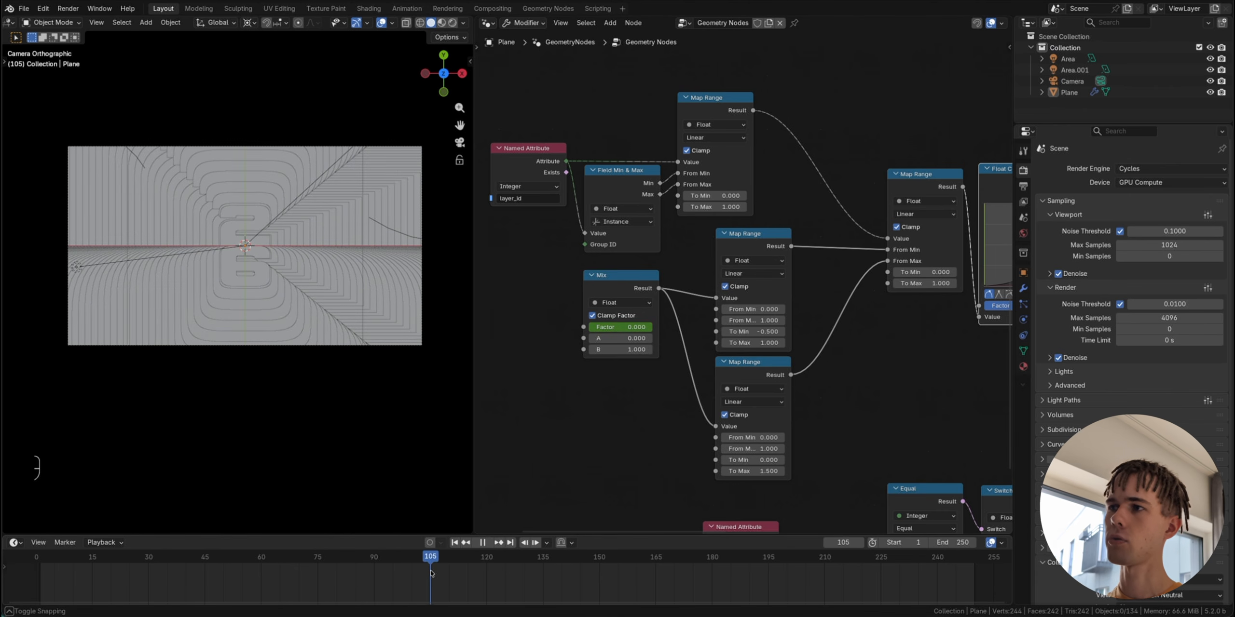
{"action": "left_click_drag", "start_coordinate": [627, 328], "coordinate": [695, 328]}
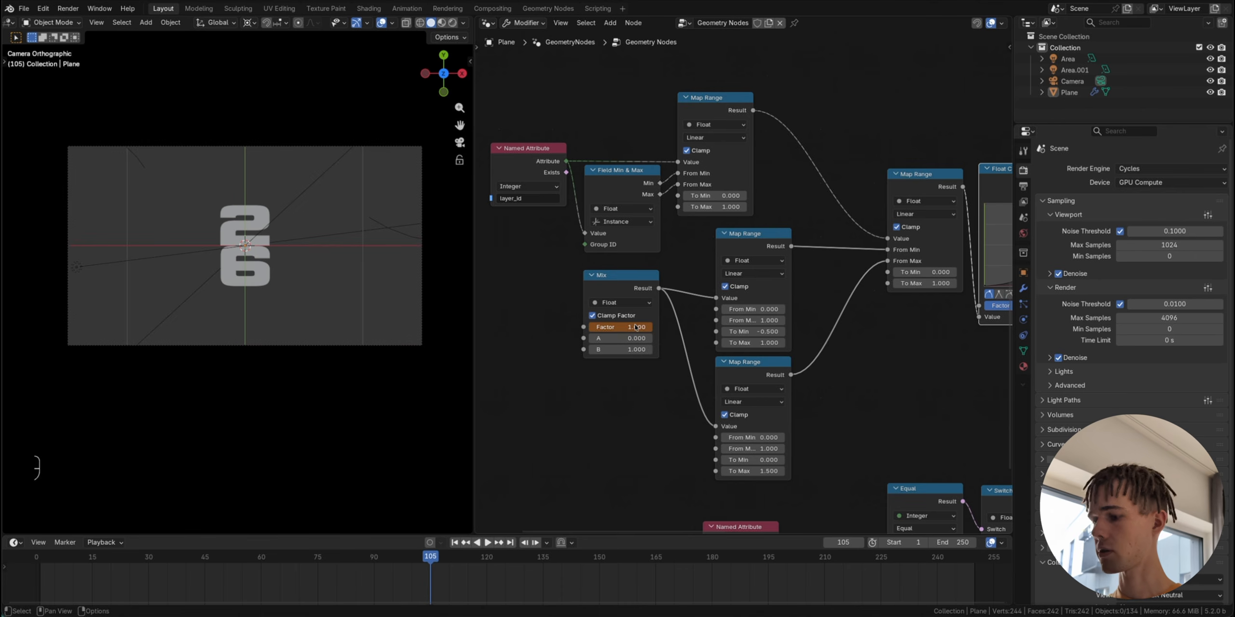
Step: Play the animation from the first frame, and widen the 3D viewport against the node editor
{"action": "key", "text": "shift+Left"}
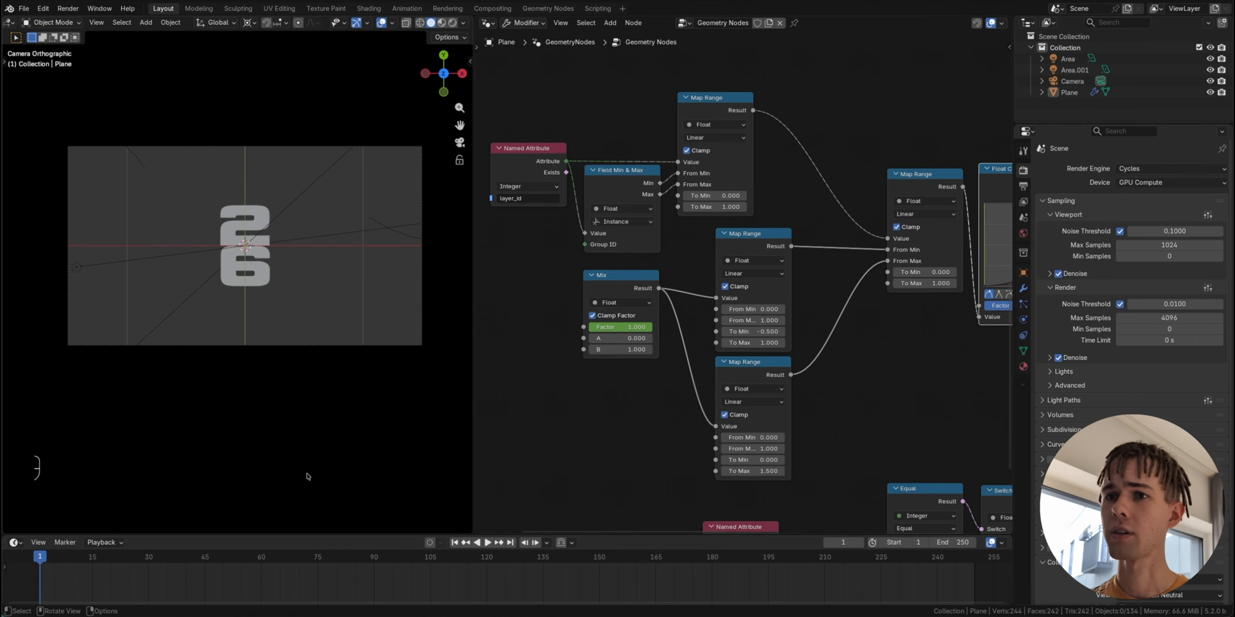
{"action": "key", "text": "space"}
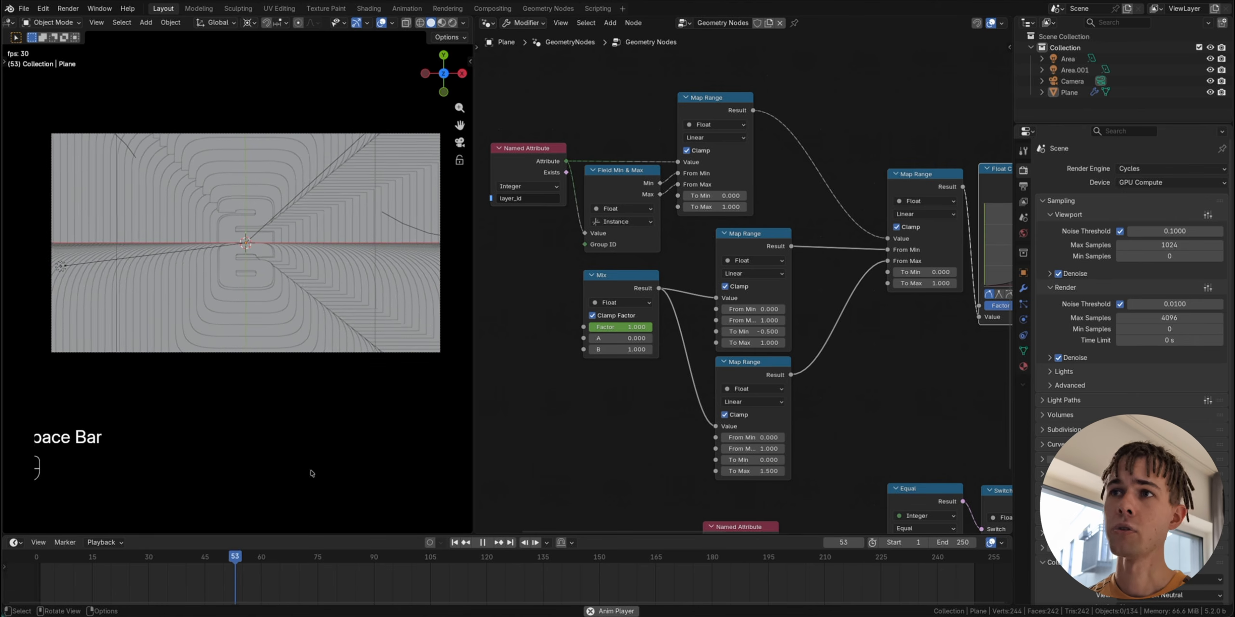
{"action": "key", "text": "space"}
{"action": "left_click_drag", "start_coordinate": [474, 391], "coordinate": [567, 391]}
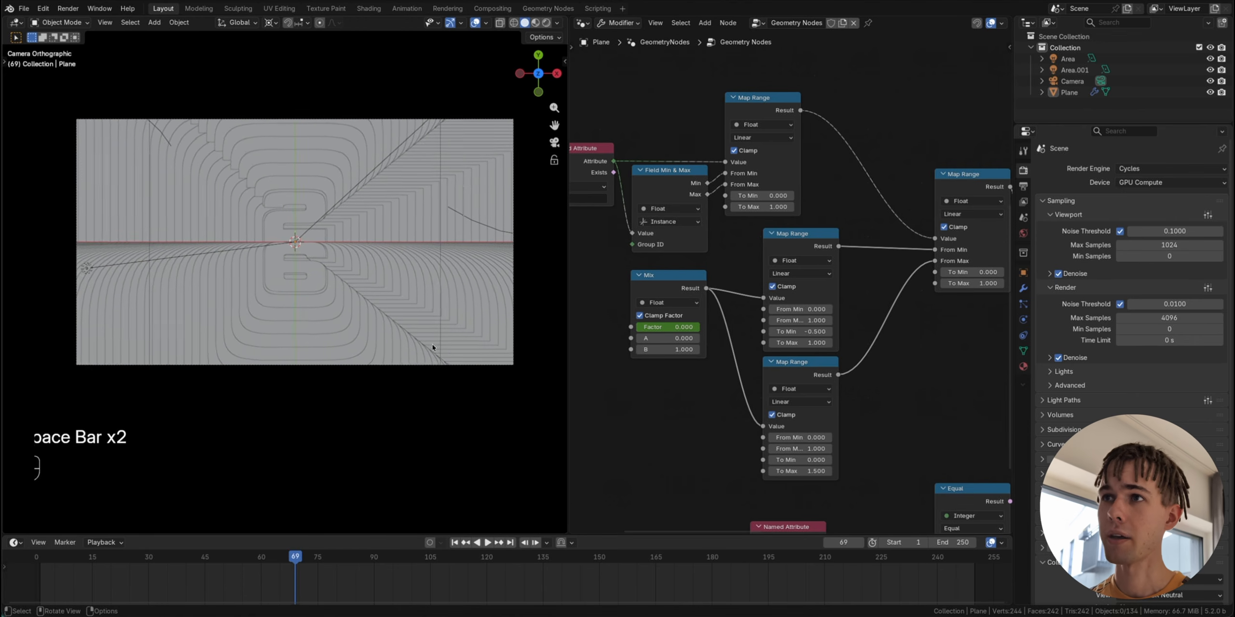
Step: Replay the transition from the start in solid and Material Preview shading, and scrub through its opening frames
{"action": "key", "text": "shift+Left"}
{"action": "key", "text": "space"}
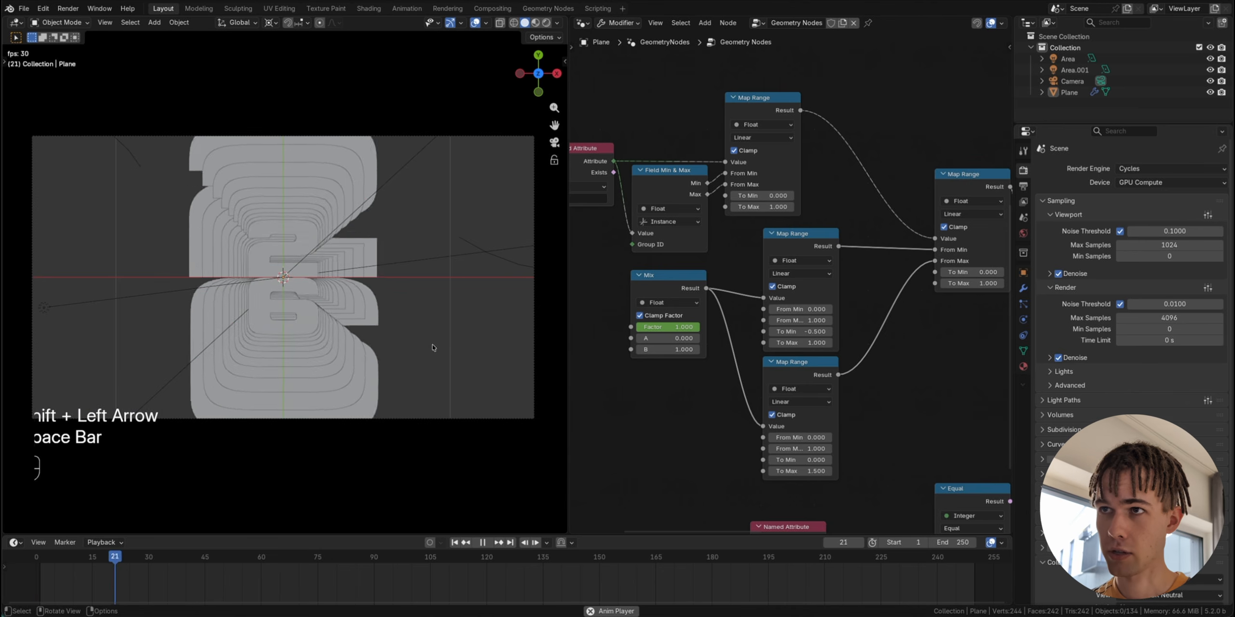
{"action": "key", "text": "space"}
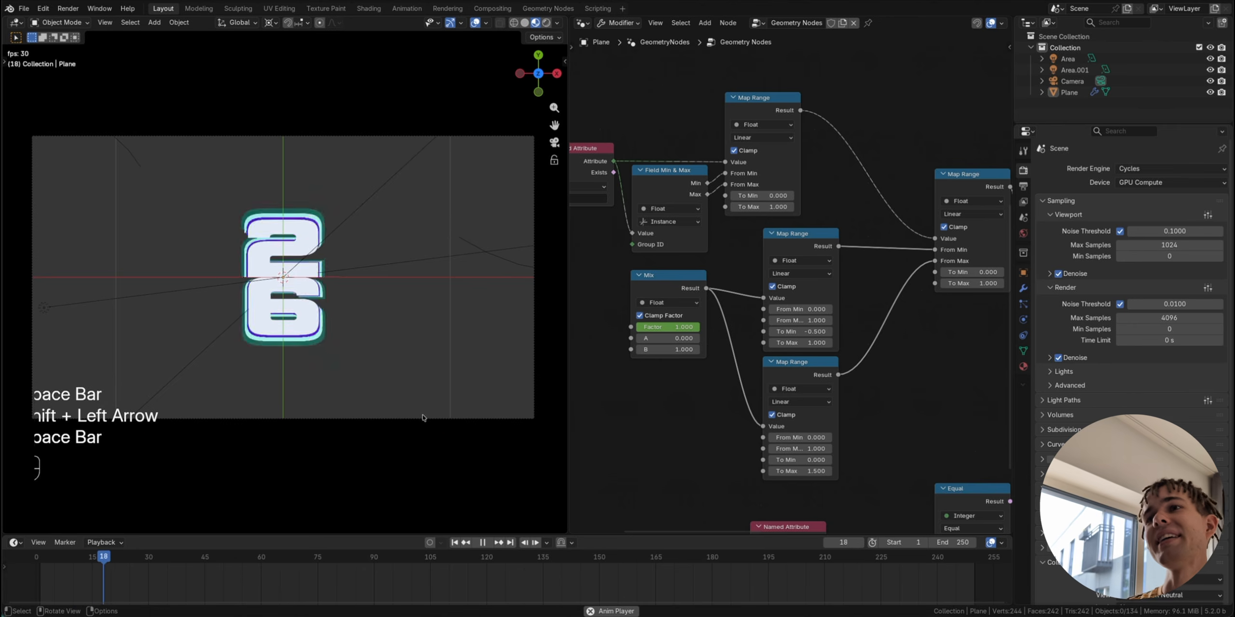
{"action": "key", "text": "space"}
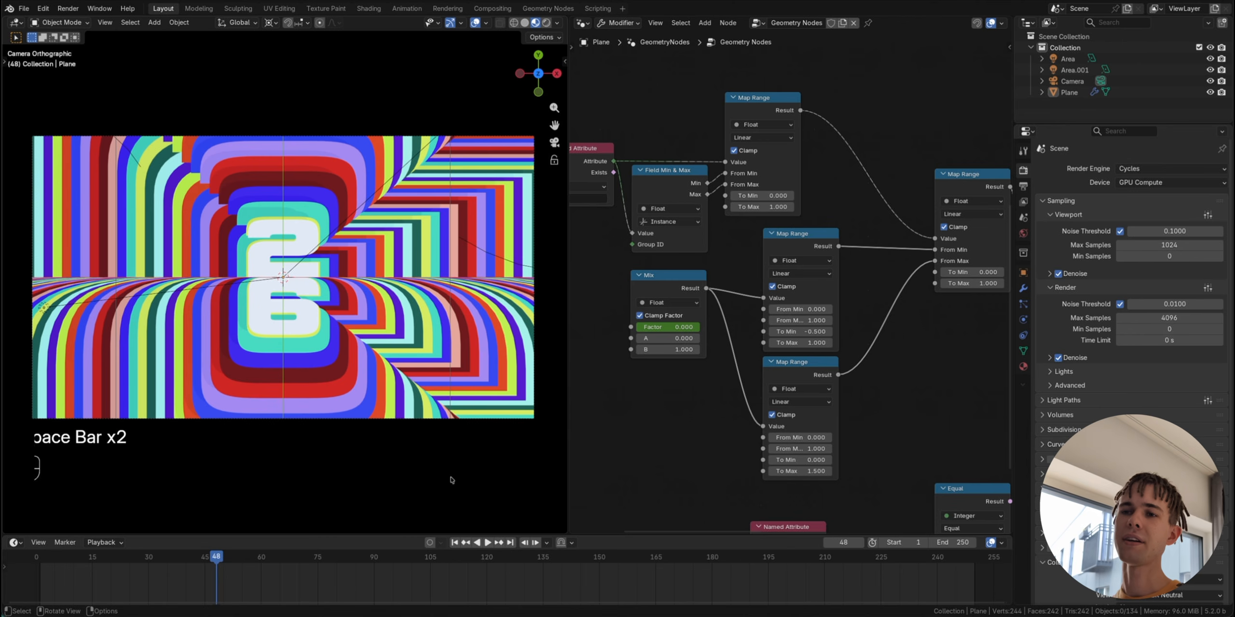
{"action": "left_click", "coordinate": [41, 561]}
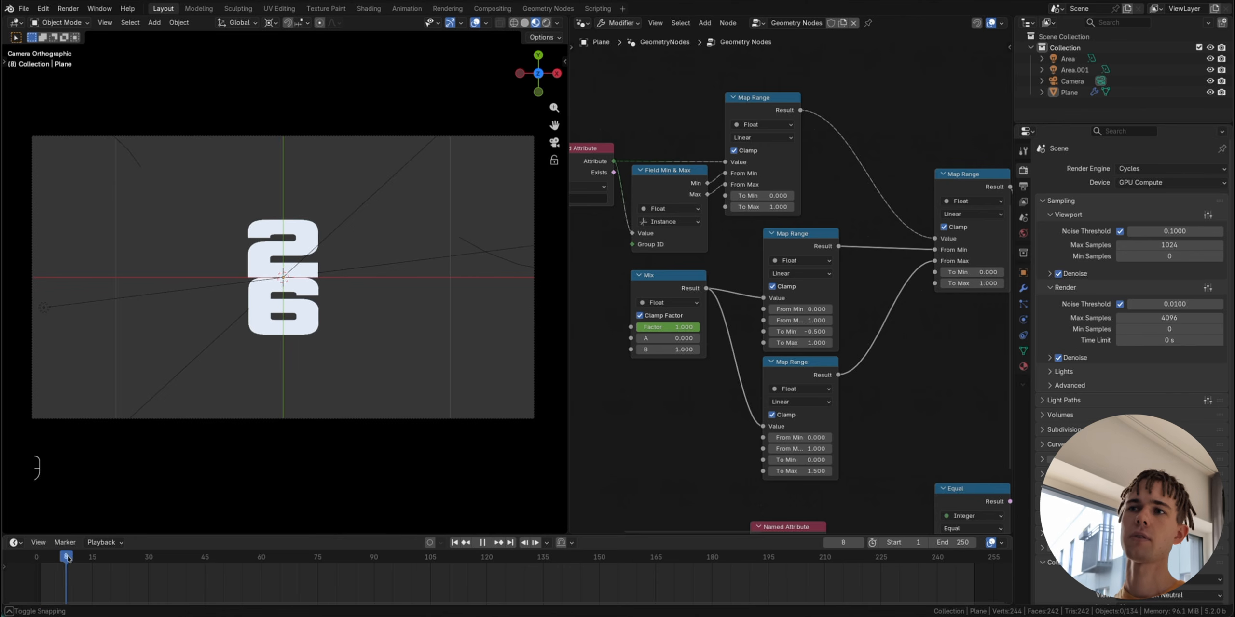
{"action": "left_click_drag", "start_coordinate": [67, 558], "coordinate": [92, 572]}
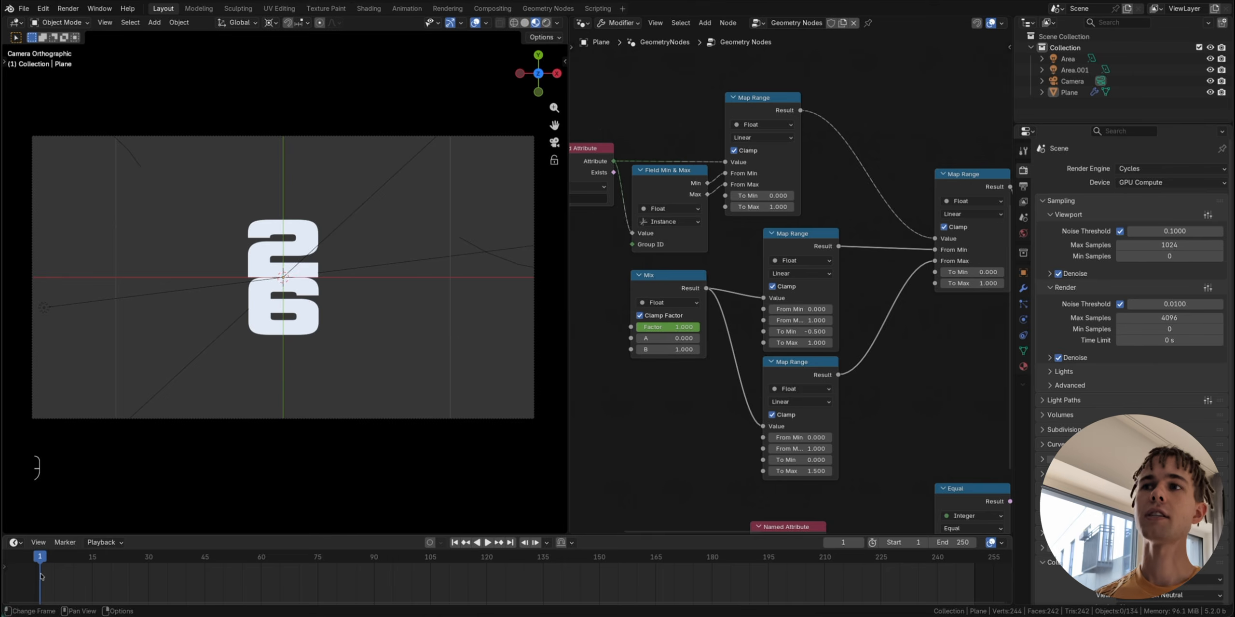
Step: Switch to Finder and preview the clip 0001-0140.mp4, examining the layer motion at the start of the transition
{"action": "left_click", "coordinate": [298, 319]}
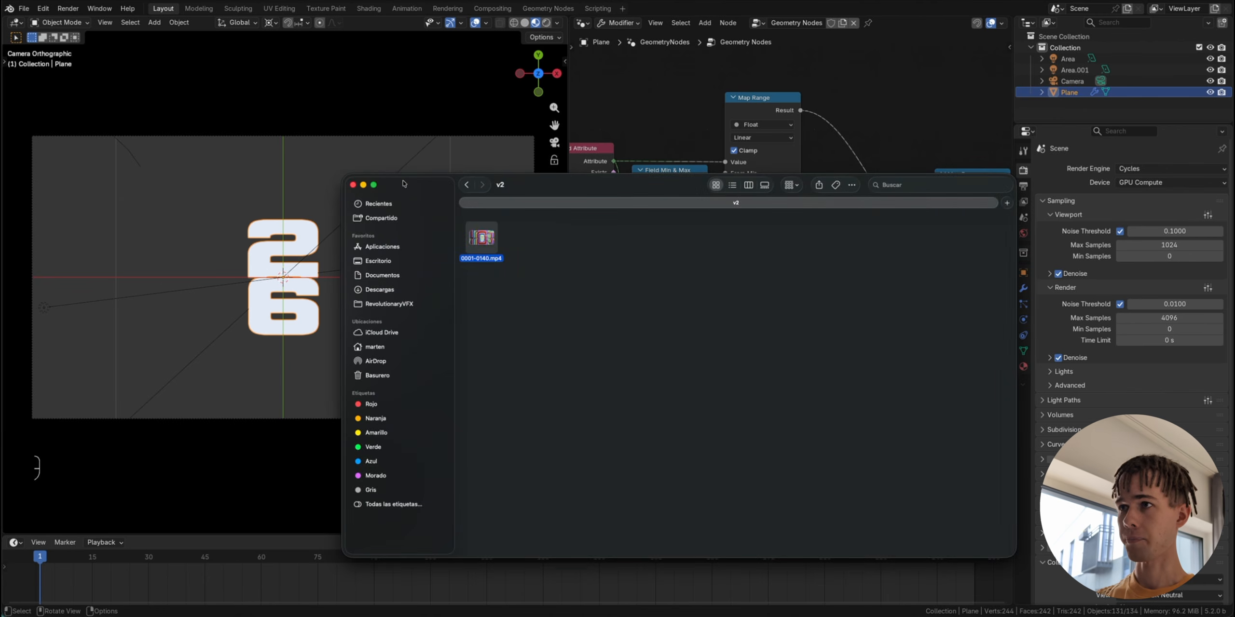
{"action": "key", "text": "space"}
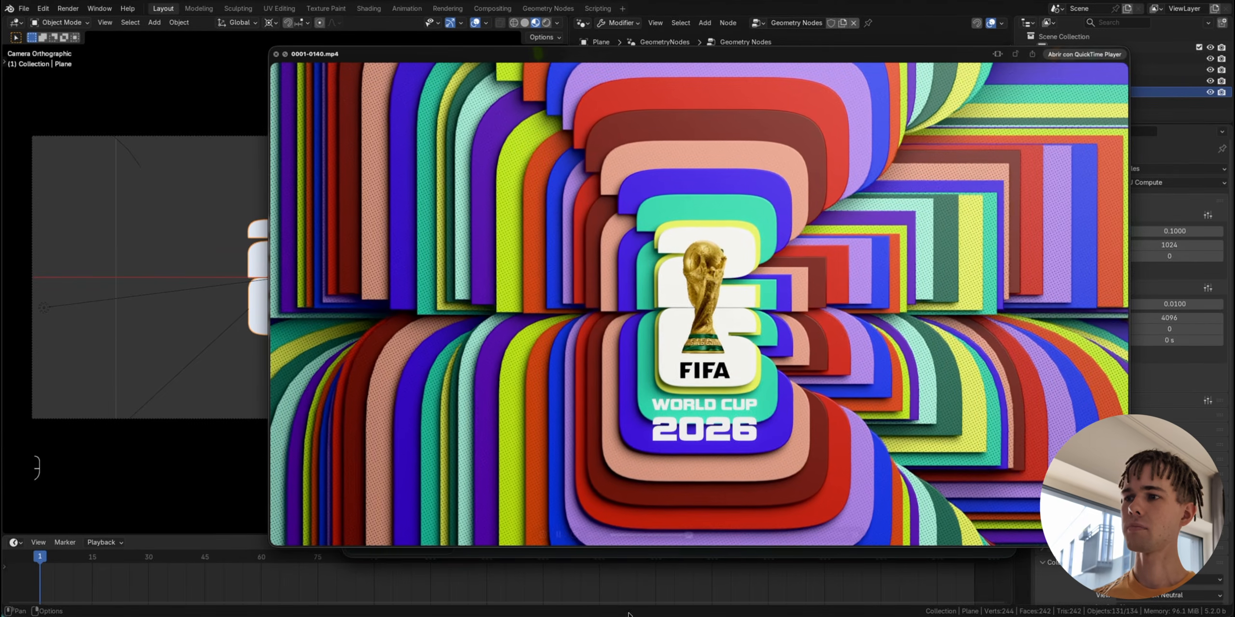
{"action": "left_click", "coordinate": [626, 536]}
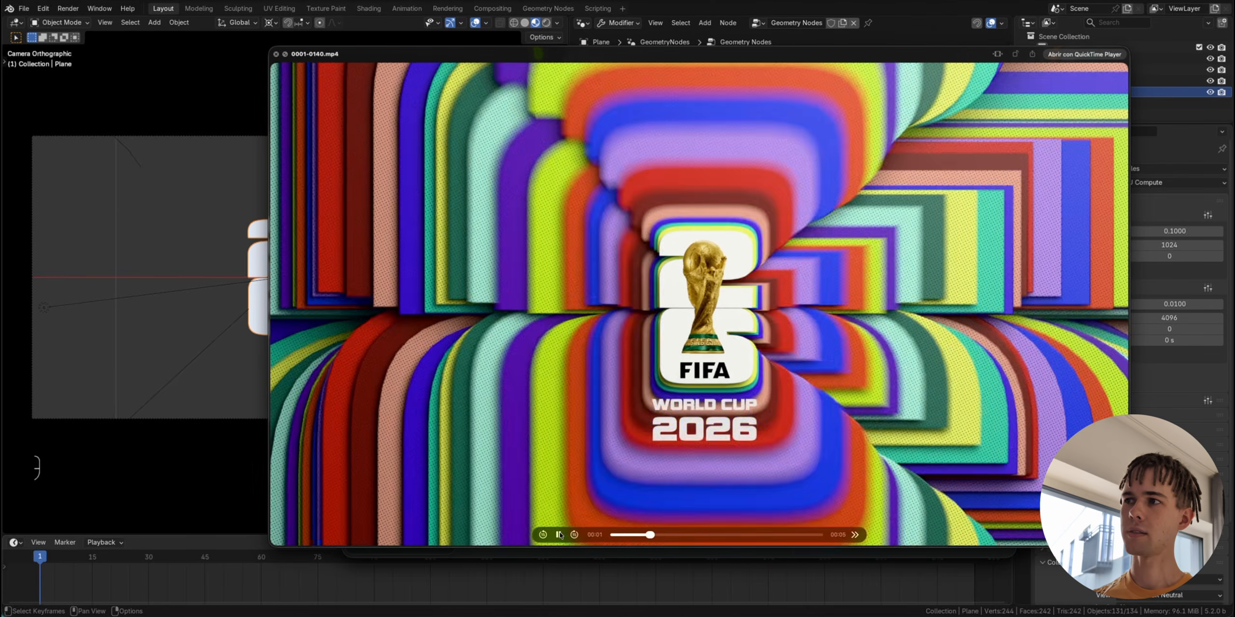
{"action": "left_click_drag", "start_coordinate": [655, 536], "coordinate": [589, 539]}
{"action": "left_click", "coordinate": [558, 534]}
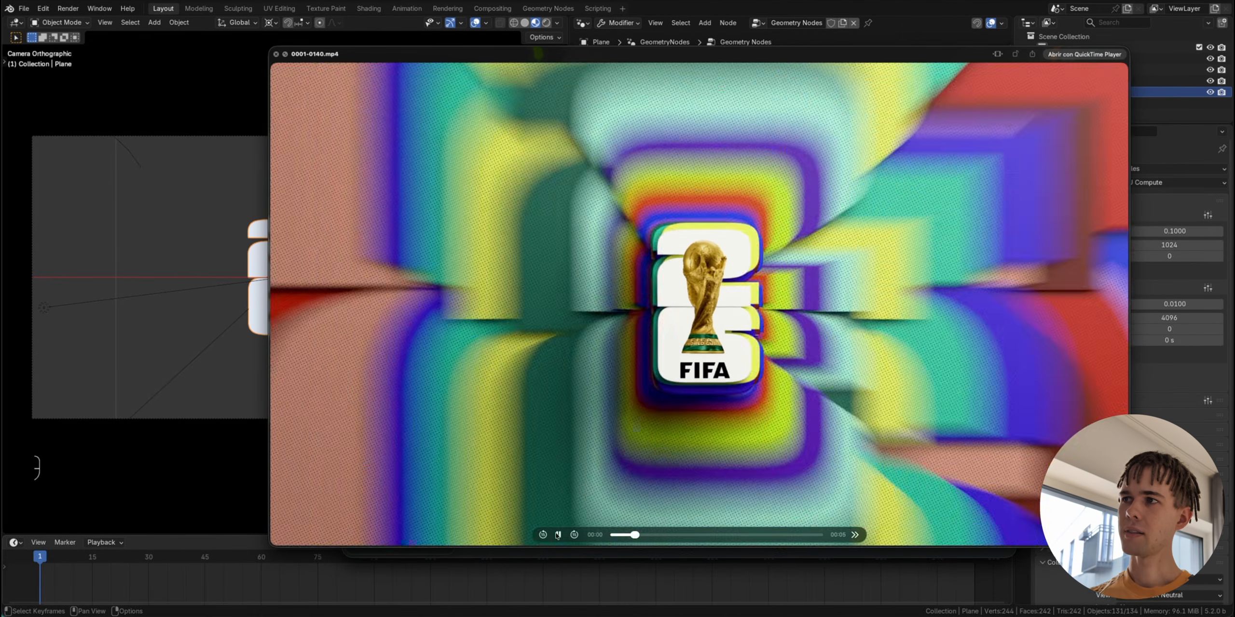
{"action": "key", "text": "space"}
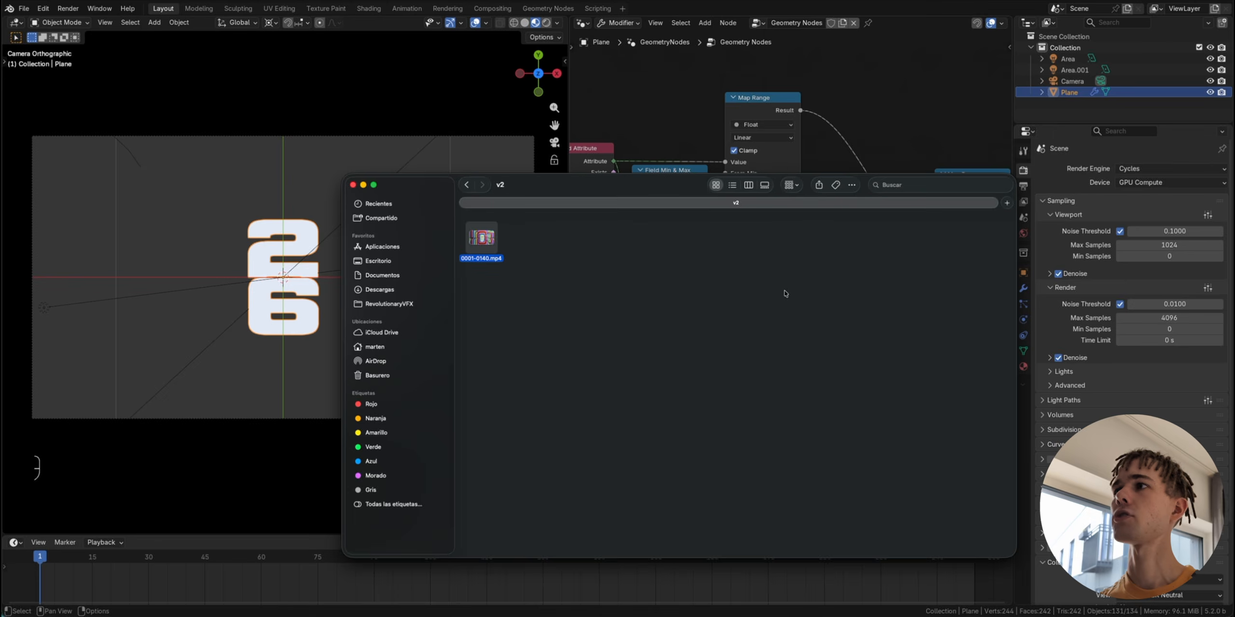
Step: Return to Blender and reposition Translate Instances with its Named Attribute and Multiply nodes to make room after Scale Instances
{"action": "left_click", "coordinate": [845, 74]}
{"action": "scroll", "coordinate": [846, 264], "scroll_direction": "down", "scroll_amount": 12}
{"action": "scroll", "coordinate": [846, 264], "scroll_direction": "right", "scroll_amount": 12}
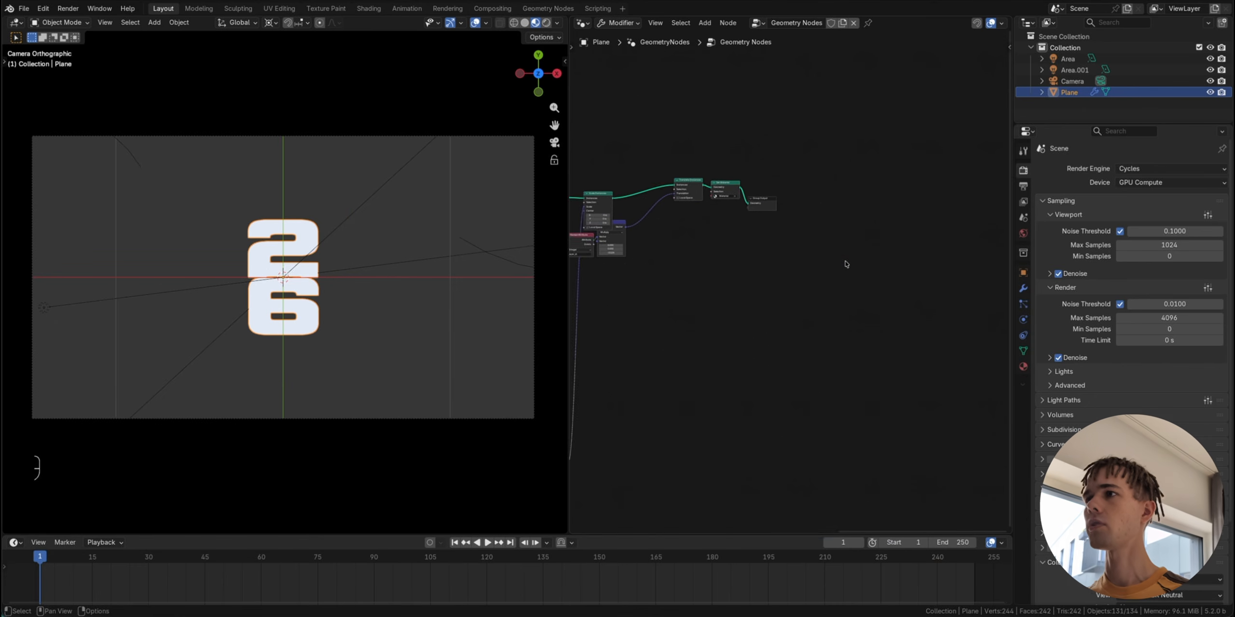
{"action": "scroll", "coordinate": [847, 264], "scroll_direction": "left", "scroll_amount": 5}
{"action": "scroll", "coordinate": [846, 264], "scroll_direction": "up", "scroll_amount": 5}
{"action": "scroll", "coordinate": [846, 265], "scroll_direction": "right", "scroll_amount": 1}
{"action": "left_click_drag", "start_coordinate": [953, 245], "coordinate": [975, 185]}
{"action": "left_click_drag", "start_coordinate": [729, 297], "coordinate": [817, 290]}
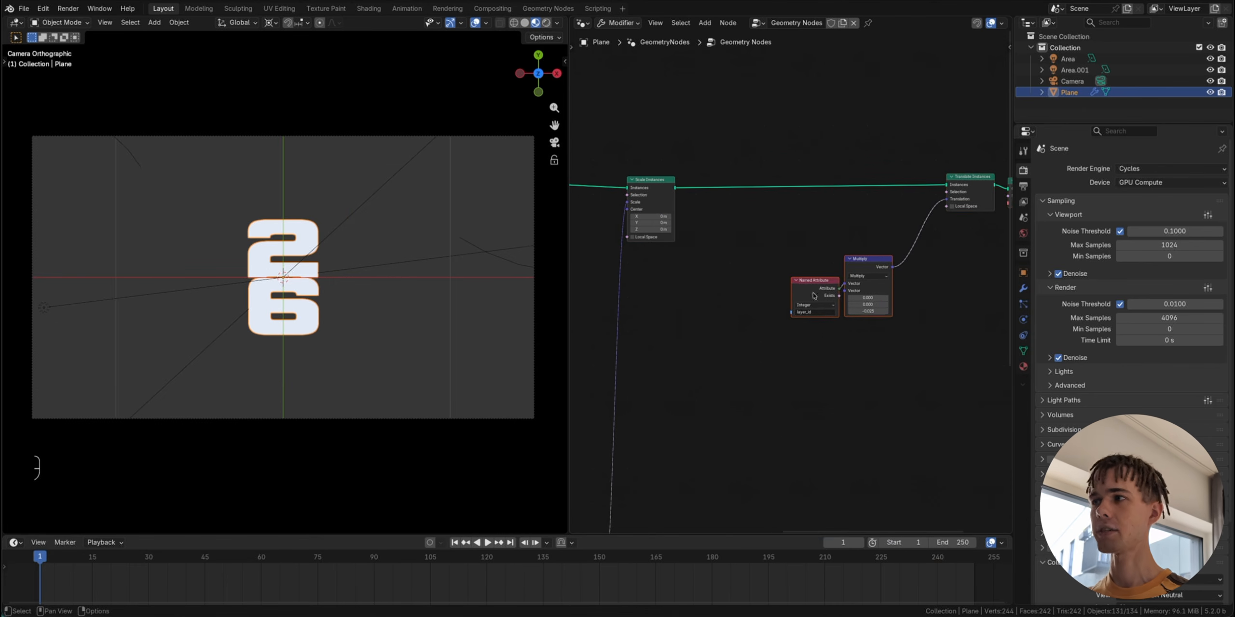
{"action": "scroll", "coordinate": [819, 289], "scroll_direction": "up", "scroll_amount": 2}
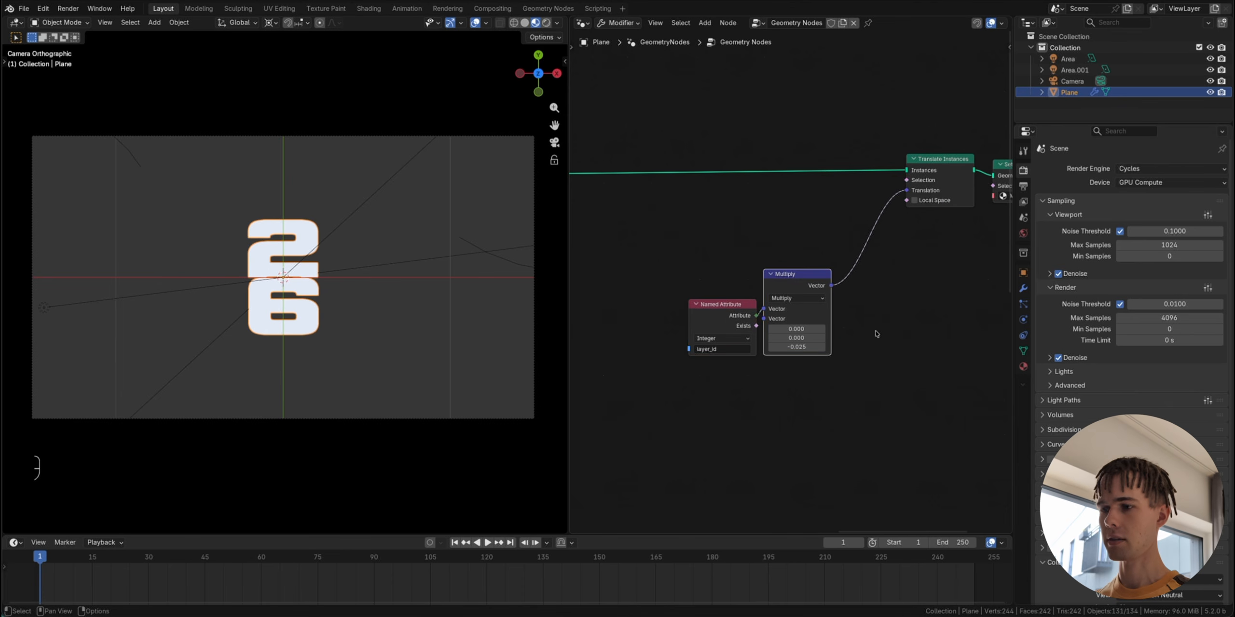
Step: Add a Mix node set to Vector on the link between Multiply and the Translation input of Translate Instances
{"action": "key", "text": "shift+a"}
{"action": "type", "text": "mix"}
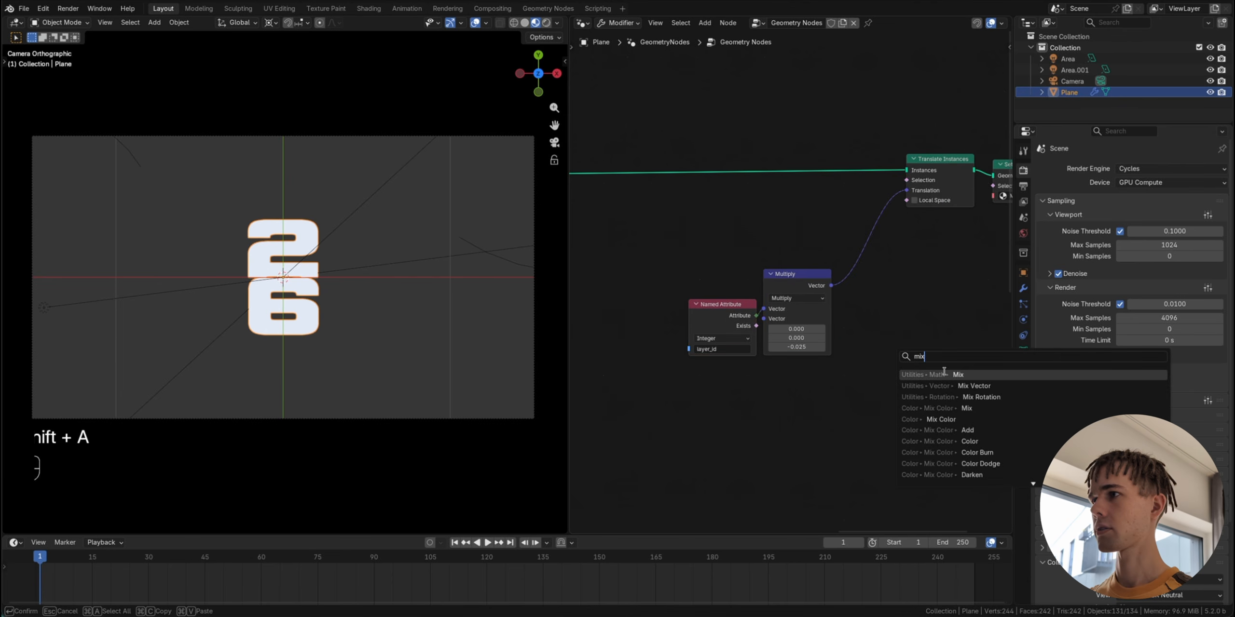
{"action": "left_click", "coordinate": [944, 374]}
{"action": "left_click", "coordinate": [901, 291]}
{"action": "left_click", "coordinate": [903, 292]}
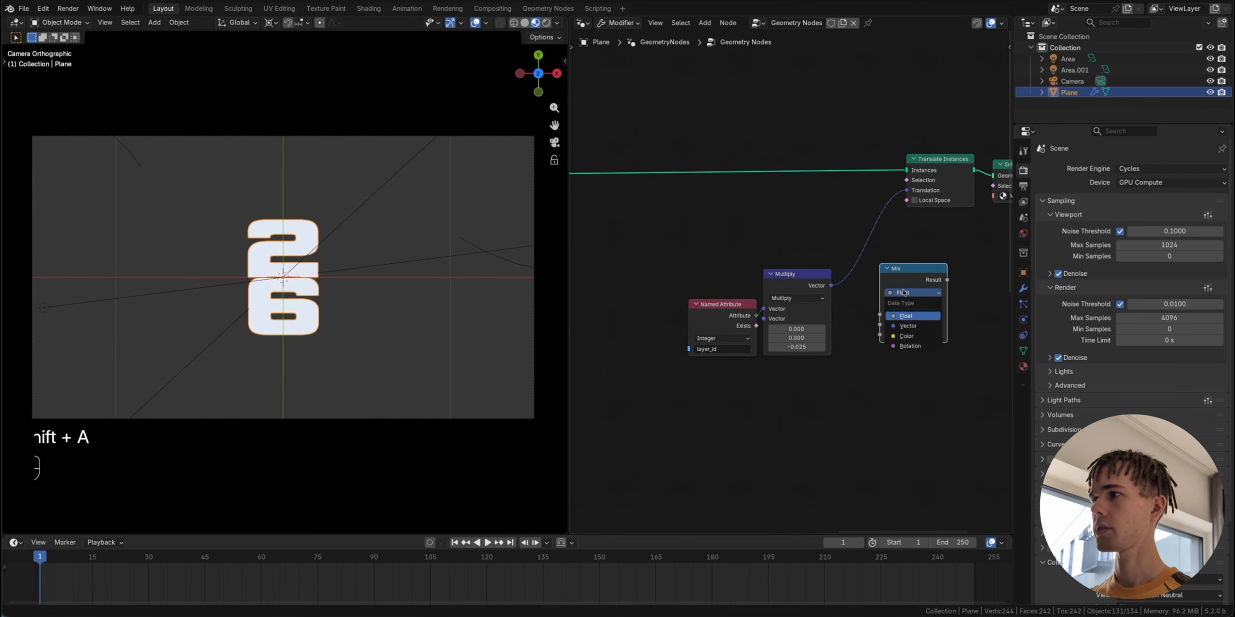
{"action": "left_click", "coordinate": [908, 327]}
{"action": "left_click_drag", "start_coordinate": [906, 284], "coordinate": [877, 252]}
{"action": "middle_click_drag", "start_coordinate": [895, 288], "coordinate": [855, 282]}
{"action": "scroll", "coordinate": [857, 282], "scroll_direction": "up", "scroll_amount": 3}
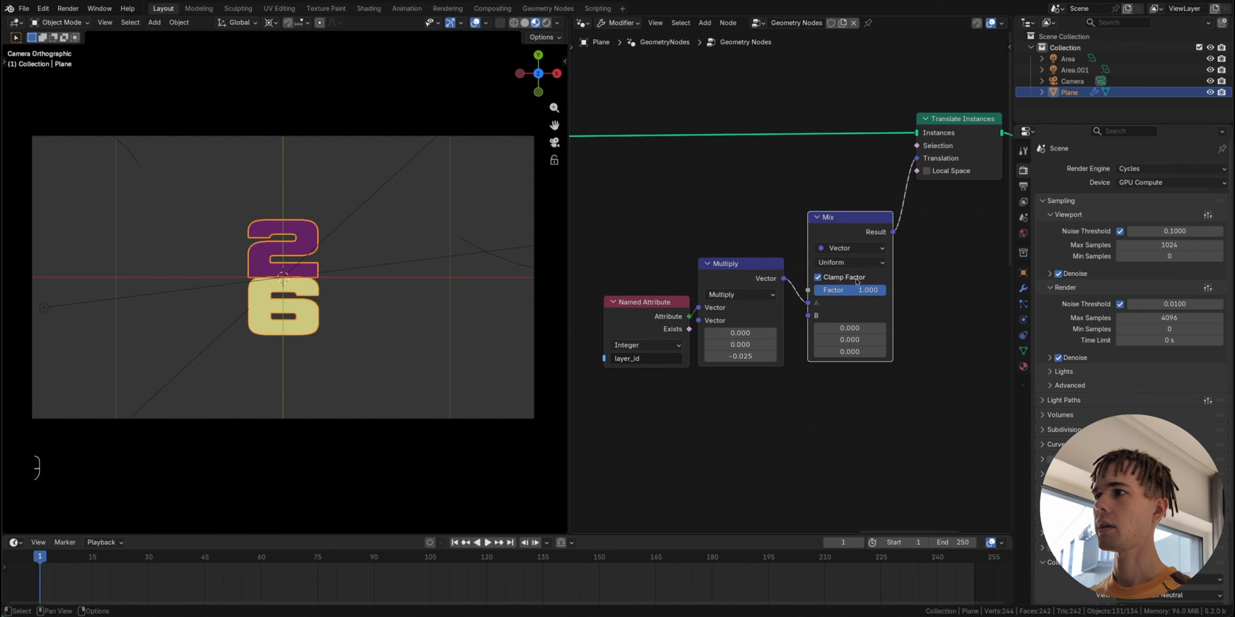
Step: Test the vector Mix Factor at 0 and 1 from a perspective view, and connect Multiply's output to input B as well
{"action": "left_click_drag", "start_coordinate": [856, 282], "coordinate": [814, 293]}
{"action": "middle_click_drag", "start_coordinate": [366, 270], "coordinate": [500, 253]}
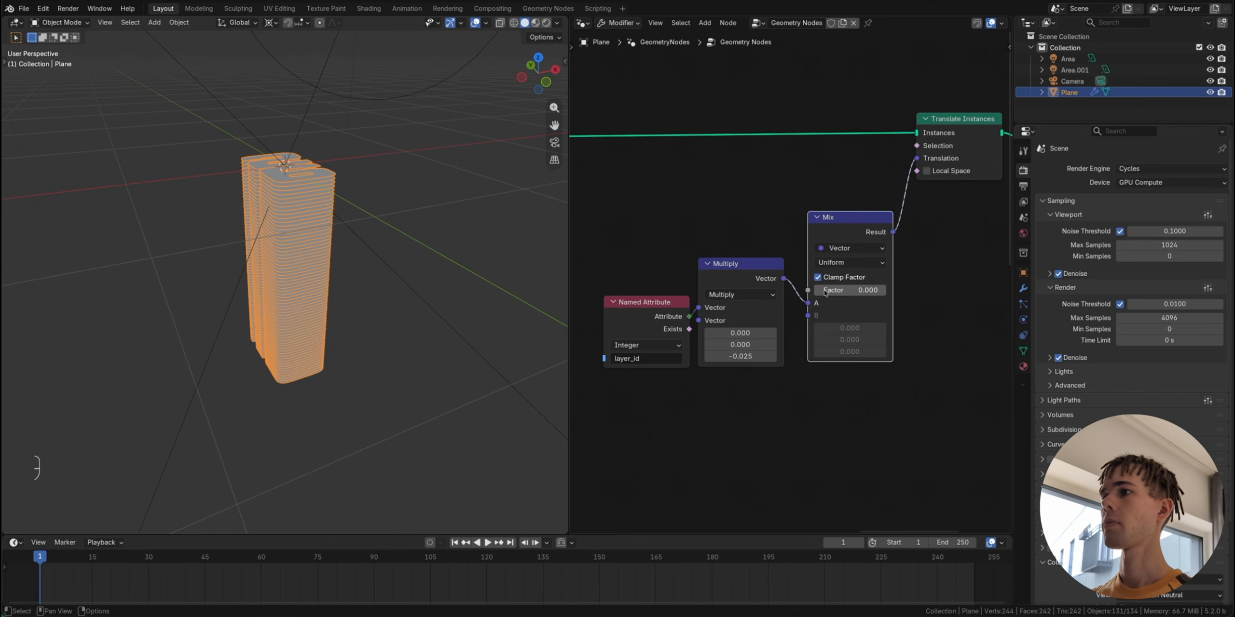
{"action": "left_click_drag", "start_coordinate": [825, 292], "coordinate": [868, 292]}
{"action": "left_click_drag", "start_coordinate": [783, 278], "coordinate": [808, 315]}
{"action": "key", "text": "g"}
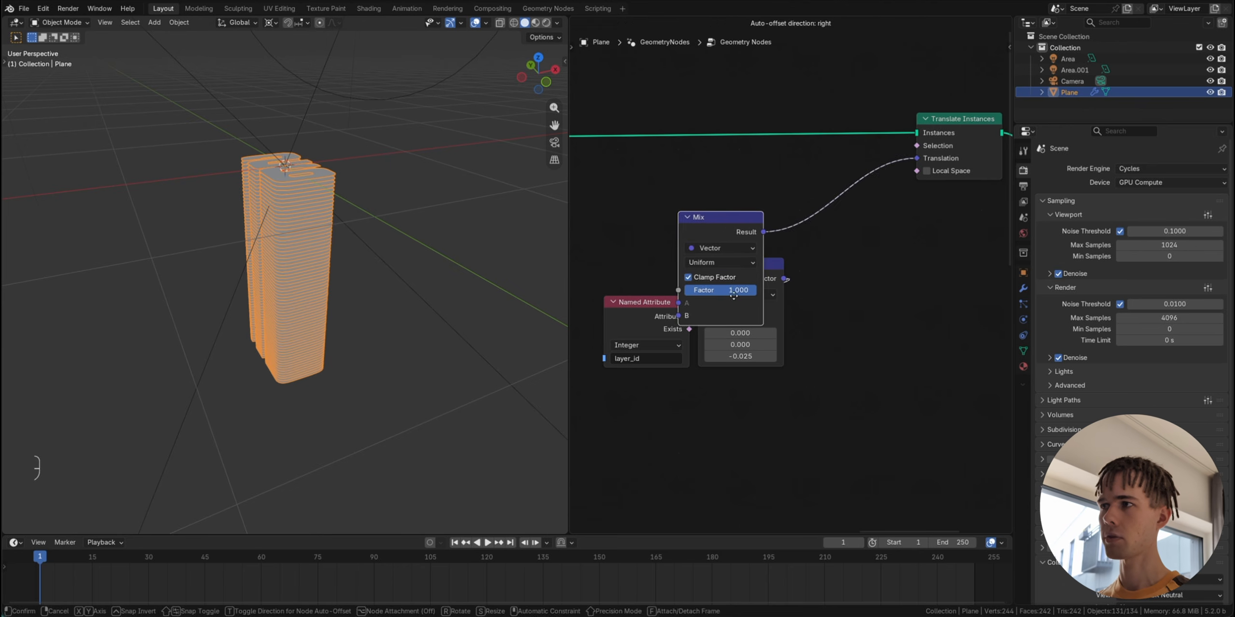
{"action": "left_click", "coordinate": [898, 303]}
Step: Insert a duplicate of Multiply on the Mix's B link, change it to Add with vector 0.8, 0, 0, and test the Factor
{"action": "left_click", "coordinate": [753, 274]}
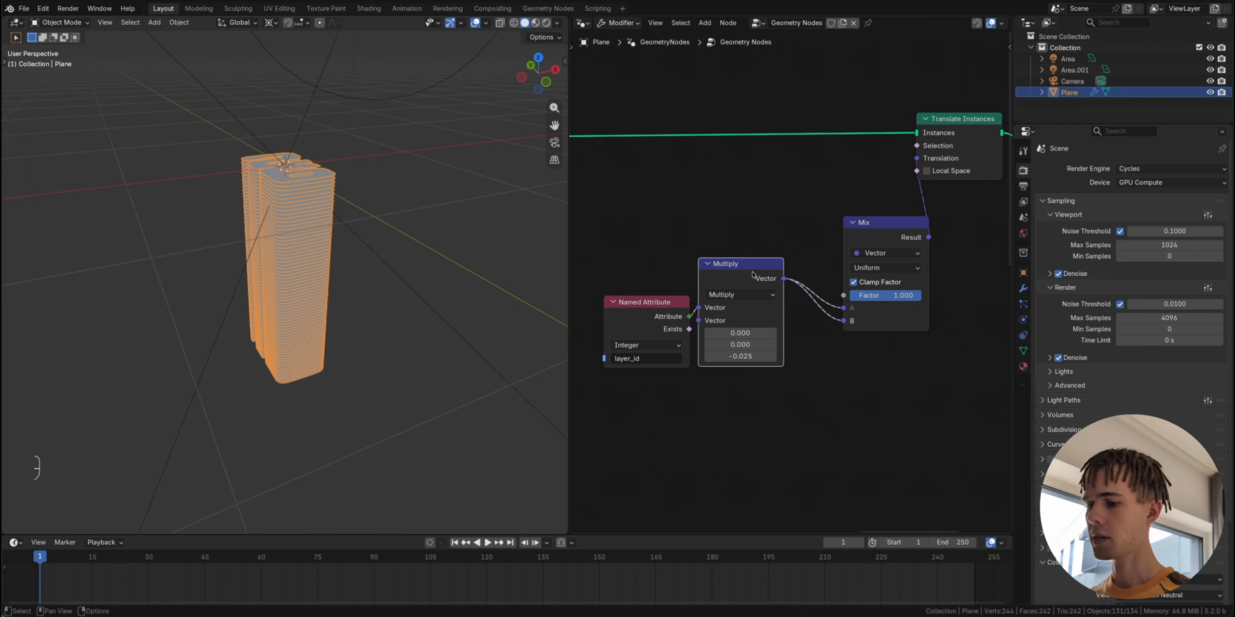
{"action": "key", "text": "shift+d"}
{"action": "left_click", "coordinate": [844, 327]}
{"action": "left_click", "coordinate": [872, 347]}
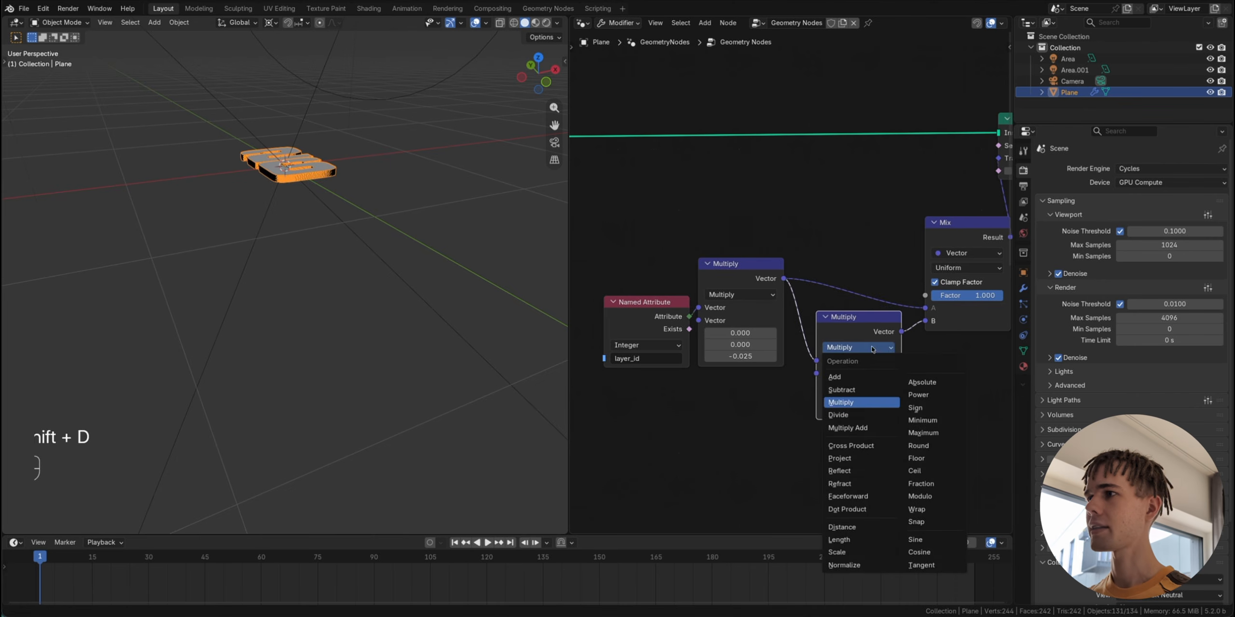
{"action": "left_click", "coordinate": [834, 377]}
{"action": "left_click_drag", "start_coordinate": [862, 390], "coordinate": [892, 389]}
{"action": "type", "text": "0"}
{"action": "key", "text": "Return"}
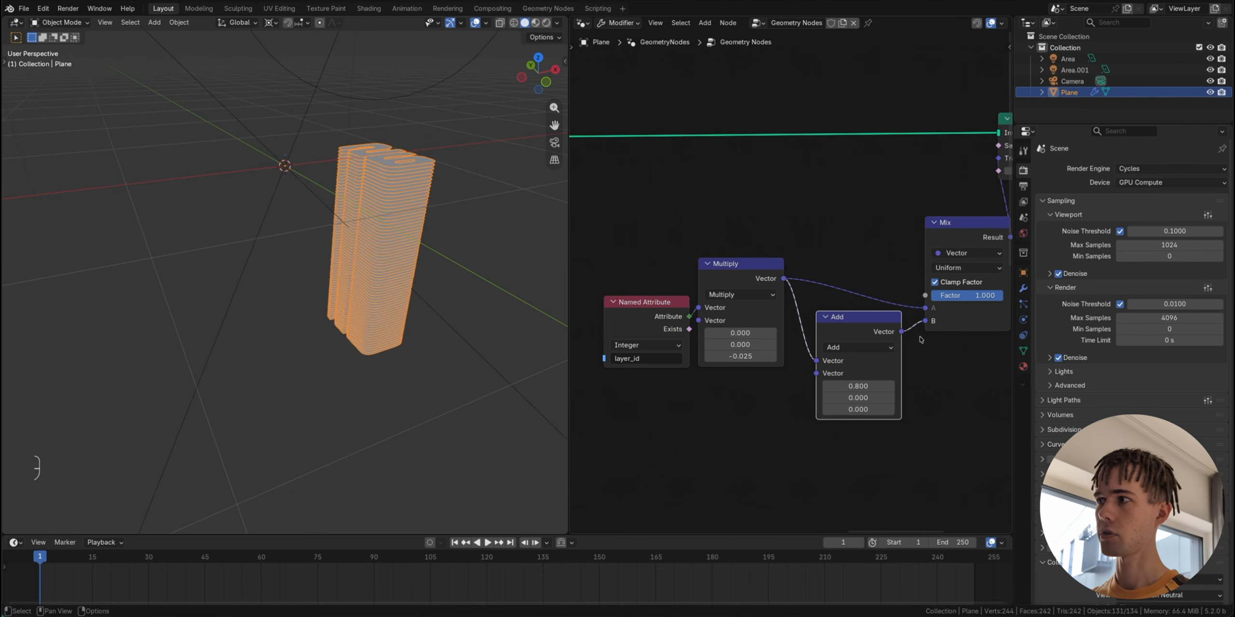
{"action": "mouse_move", "coordinate": [979, 296]}
{"action": "left_mouse_down"}
{"action": "mouse_move", "coordinate": [931, 296]}
{"action": "mouse_move", "coordinate": [1003, 296]}
{"action": "left_mouse_up"}
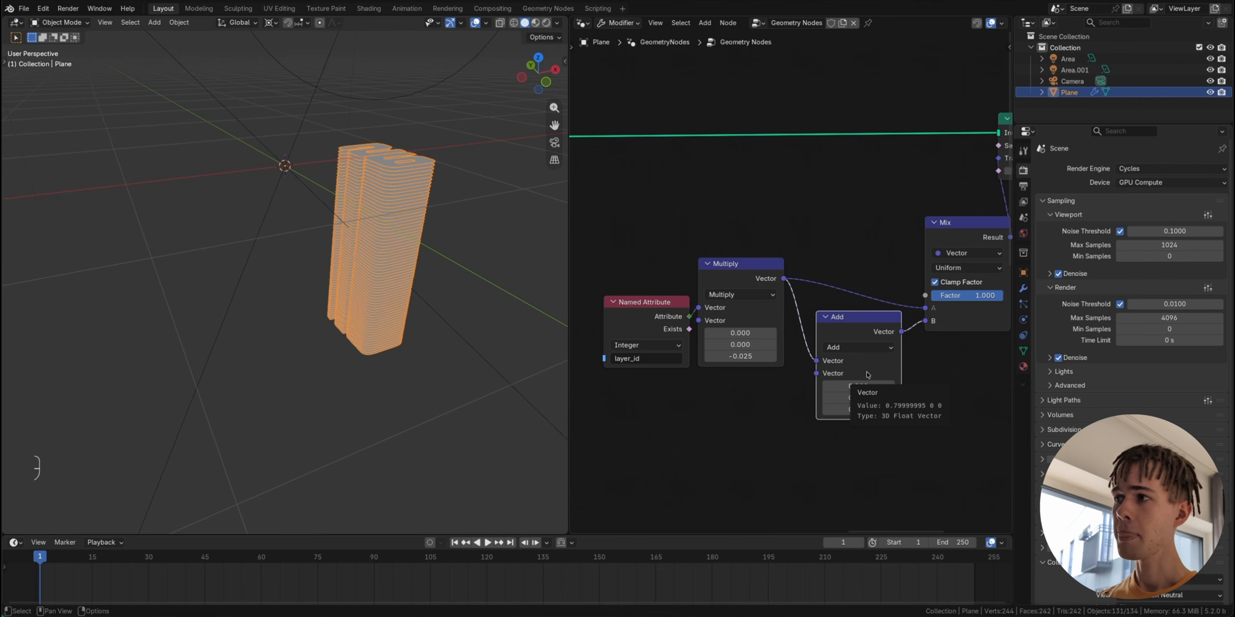
Step: Add a Noise Texture node below the Multiply node and set it to 1D
{"action": "scroll", "coordinate": [866, 374], "scroll_direction": "down", "scroll_amount": 3}
{"action": "scroll", "coordinate": [866, 374], "scroll_direction": "left", "scroll_amount": 2}
{"action": "key", "text": "shift+a"}
{"action": "type", "text": "noise"}
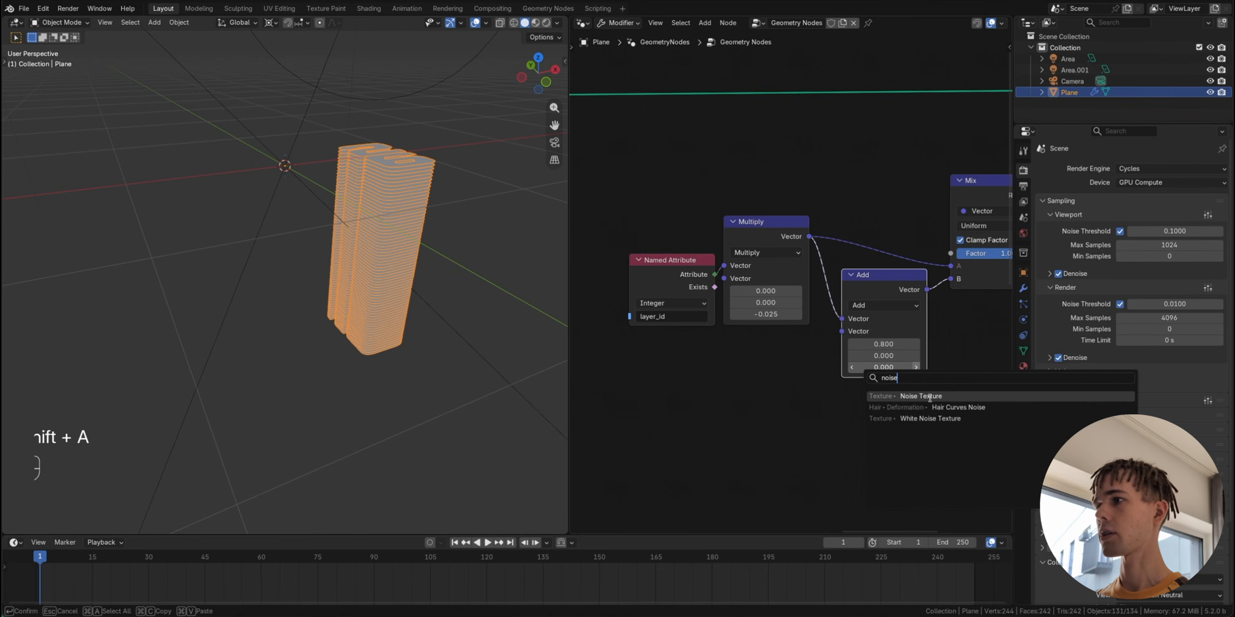
{"action": "left_click", "coordinate": [929, 396]}
{"action": "left_click", "coordinate": [730, 436]}
{"action": "left_click", "coordinate": [730, 432]}
{"action": "left_click", "coordinate": [722, 463]}
{"action": "scroll", "coordinate": [722, 465], "scroll_direction": "down", "scroll_amount": 3}
{"action": "scroll", "coordinate": [723, 464], "scroll_direction": "left", "scroll_amount": 3}
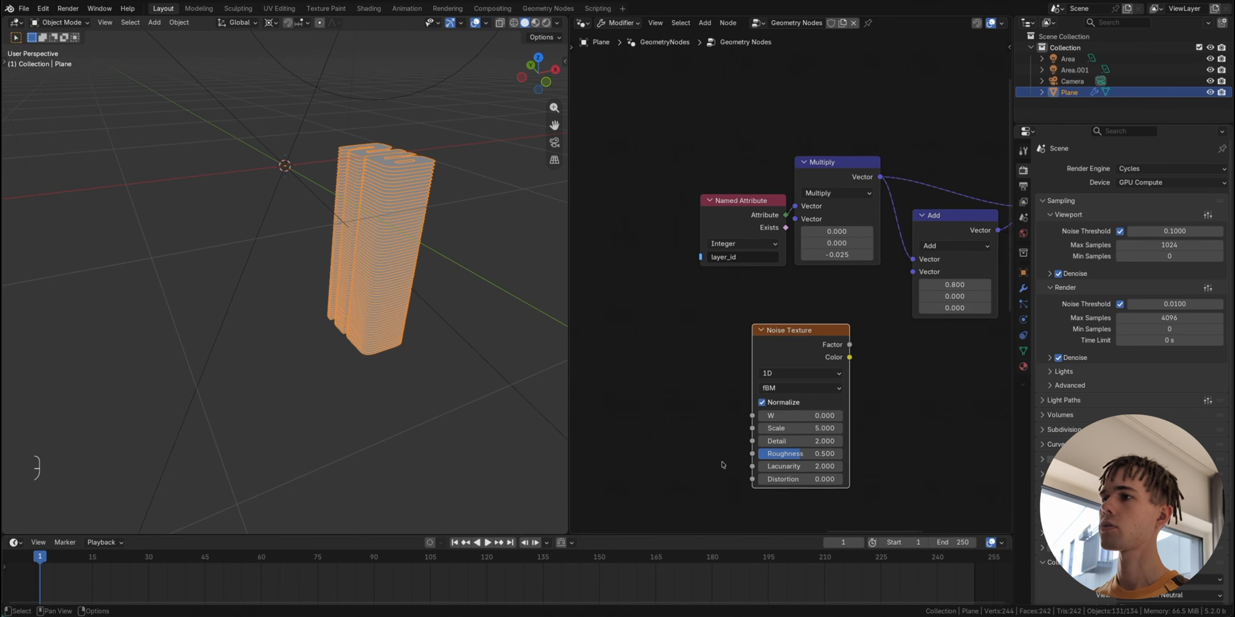
Step: Add a Scene Time node and connect its Seconds output to the Noise Texture's W input
{"action": "key", "text": "shift+a"}
{"action": "type", "text": "scene tim"}
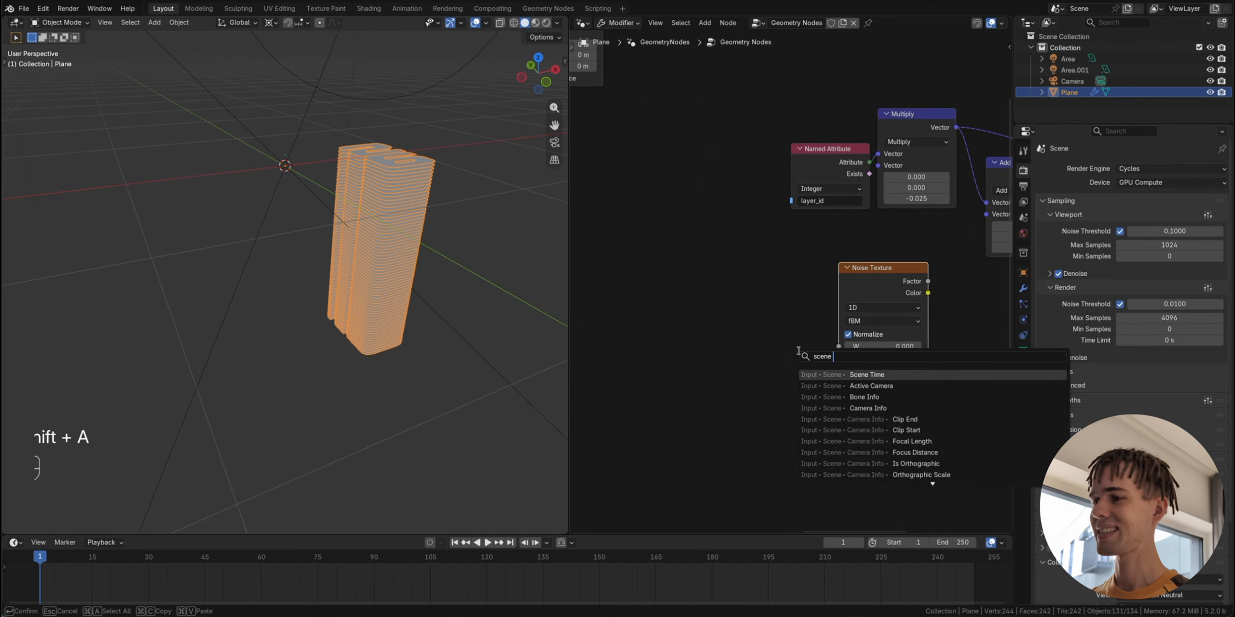
{"action": "left_click", "coordinate": [821, 378]}
{"action": "left_click", "coordinate": [753, 351]}
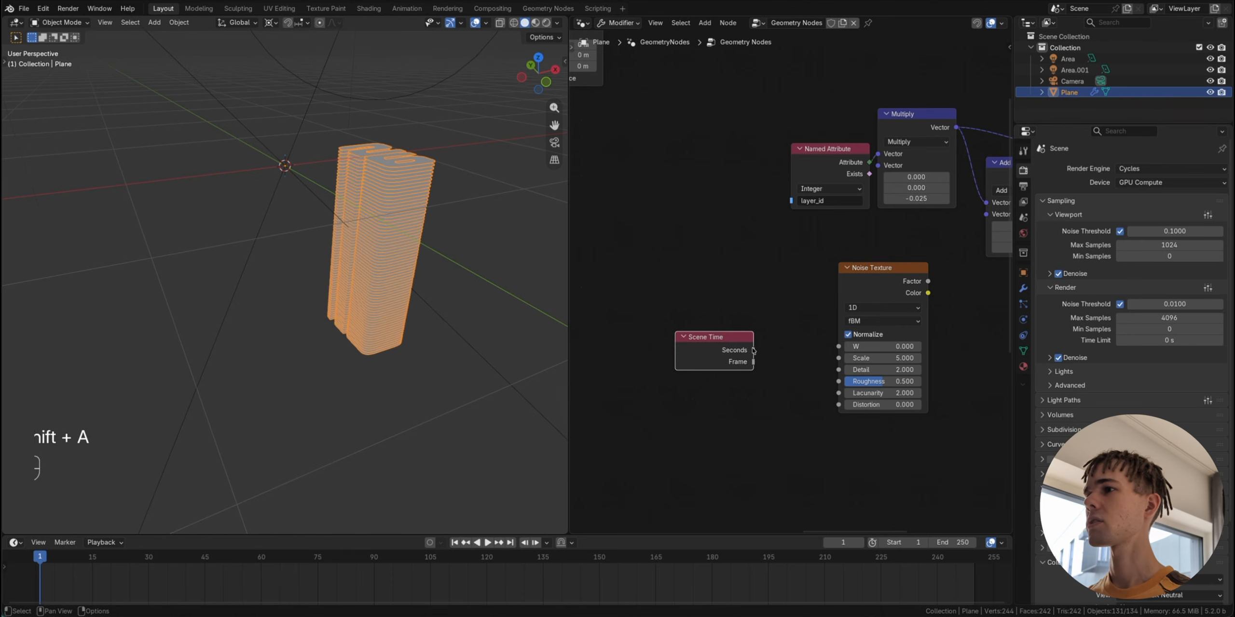
{"action": "left_click_drag", "start_coordinate": [879, 293], "coordinate": [837, 299]}
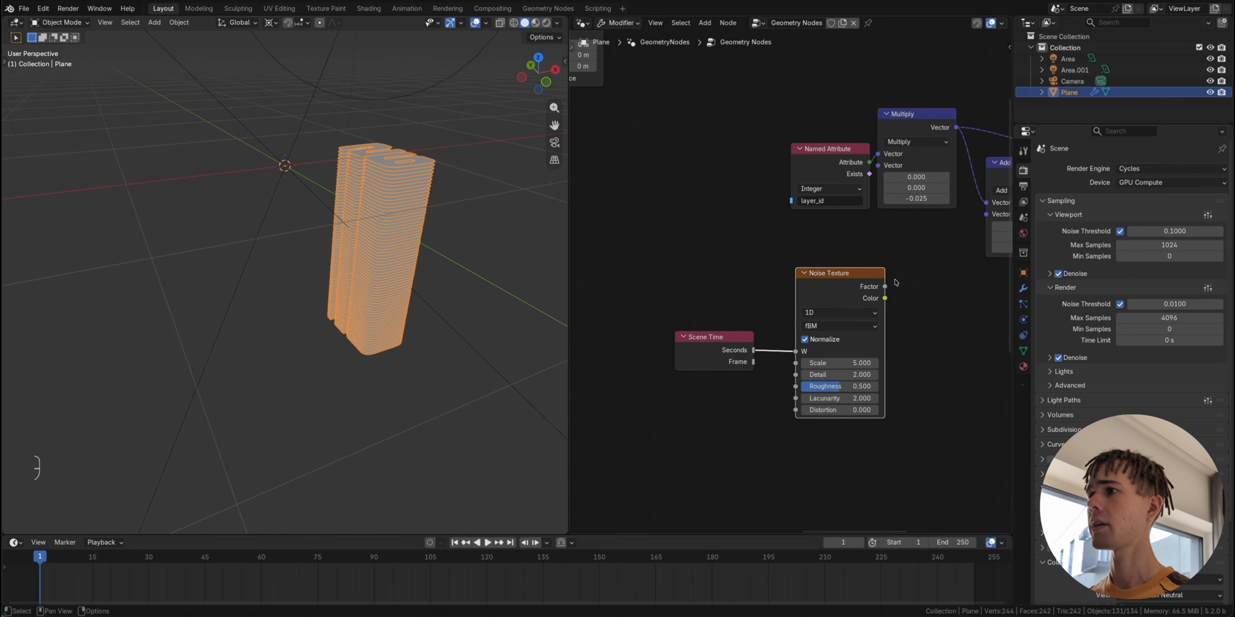
Step: Connect the Noise Texture's Color output to the second Vector input of Add, and play the animation
{"action": "middle_click_drag", "start_coordinate": [895, 295], "coordinate": [789, 314]}
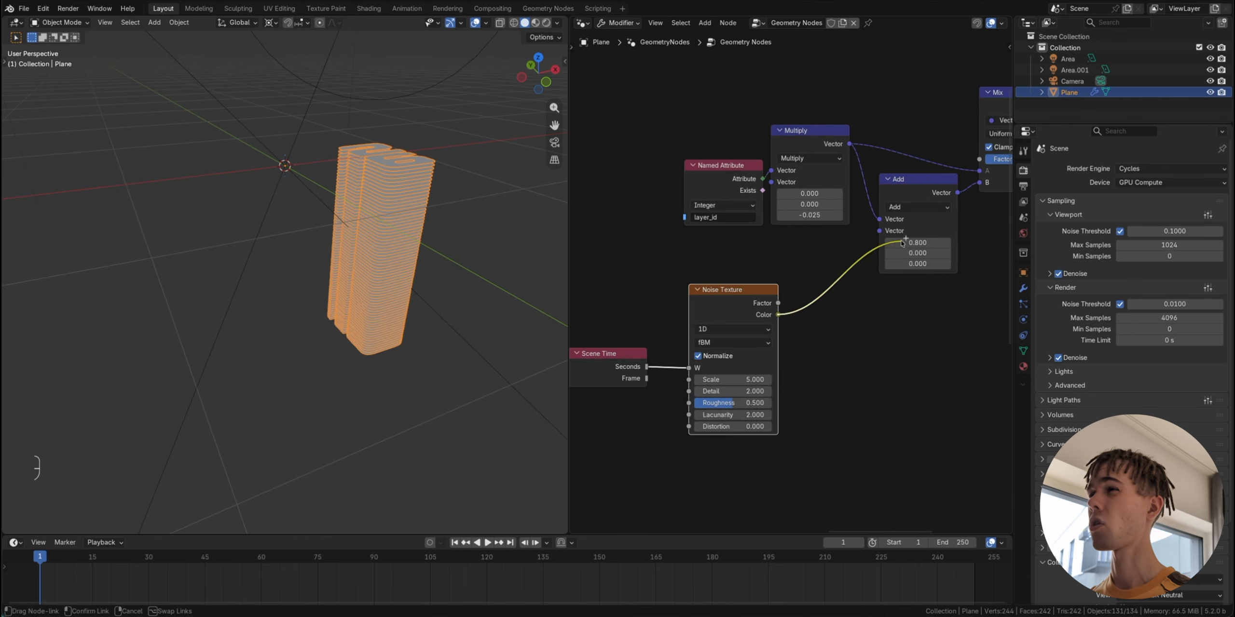
{"action": "left_click_drag", "start_coordinate": [877, 233], "coordinate": [879, 231]}
{"action": "key", "text": "space"}
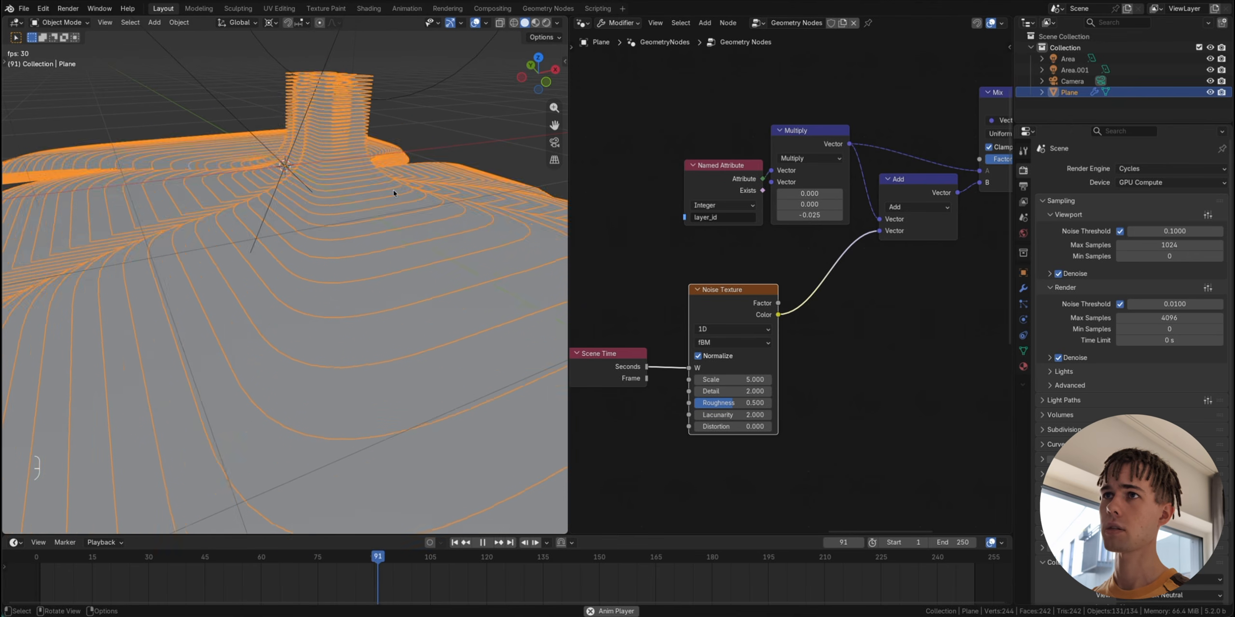
Step: Play the noise-driven animation and examine the layers' movement in perspective and from the top view
{"action": "key", "text": "space"}
{"action": "key", "text": "space"}
{"action": "middle_click_drag", "start_coordinate": [395, 193], "coordinate": [381, 255]}
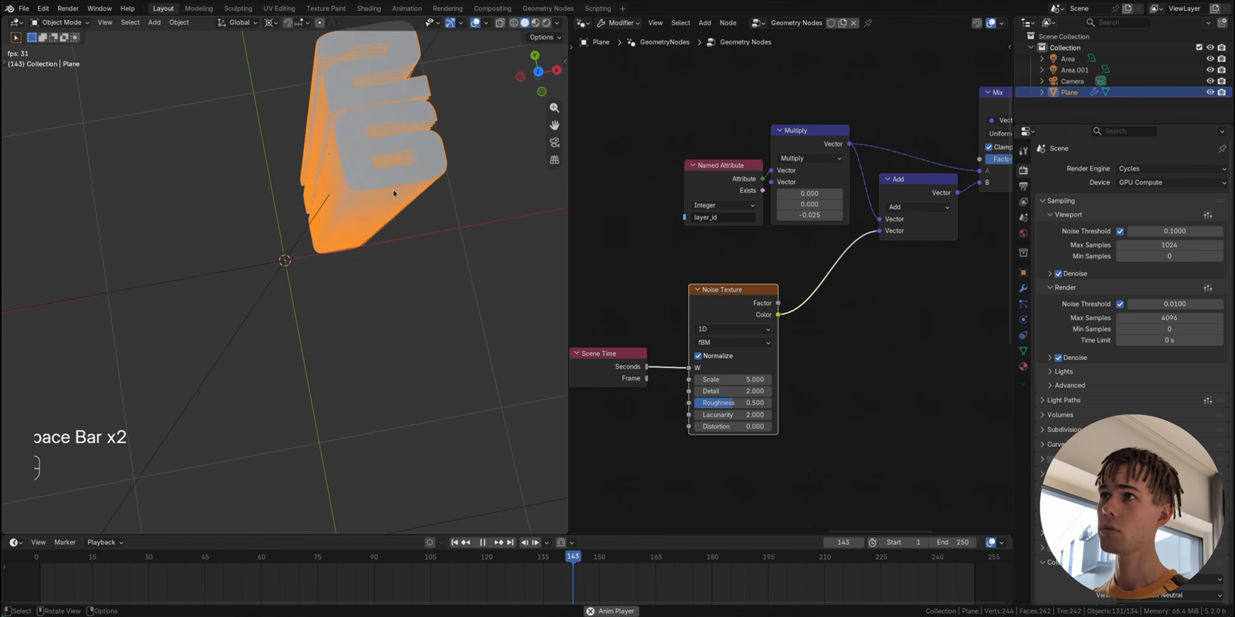
{"action": "key", "text": "space"}
{"action": "left_click", "coordinate": [538, 71]}
{"action": "key", "text": "space"}
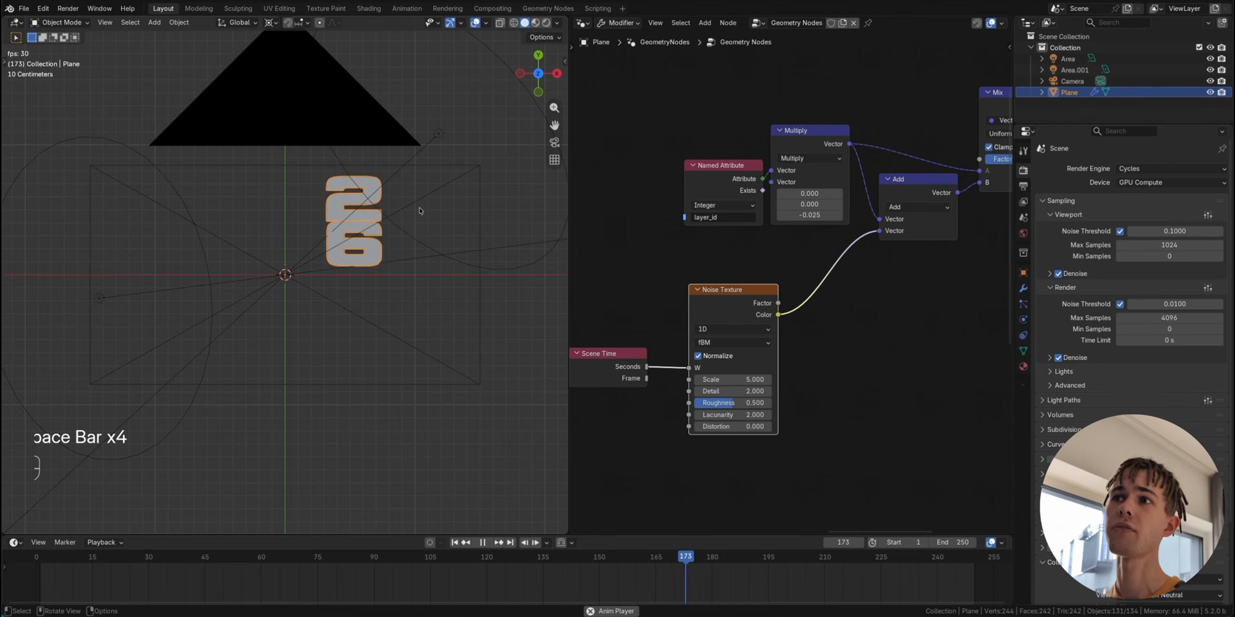
{"action": "key", "text": "space"}
{"action": "scroll", "coordinate": [352, 310], "scroll_direction": "up", "scroll_amount": 2}
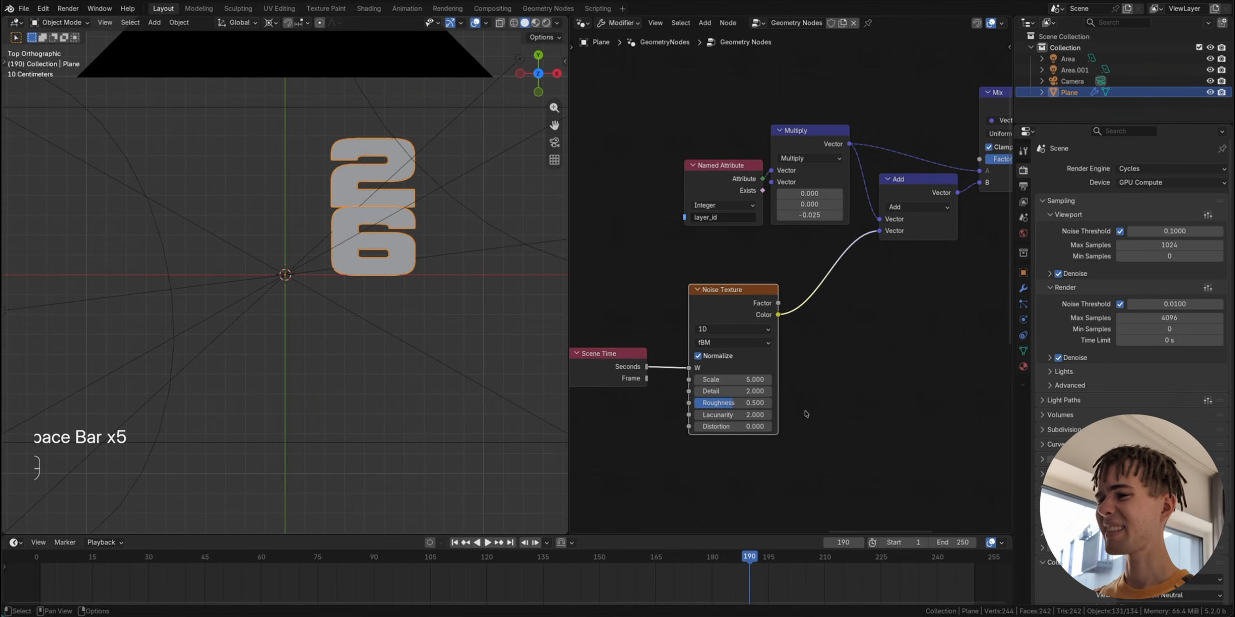
Step: Insert a duplicate vector math node on the Noise Texture's Color link, change it to Subtract, and set its vector to 0.5, 0.5, 0.5
{"action": "key", "text": "shift+a"}
{"action": "left_click", "coordinate": [805, 411]}
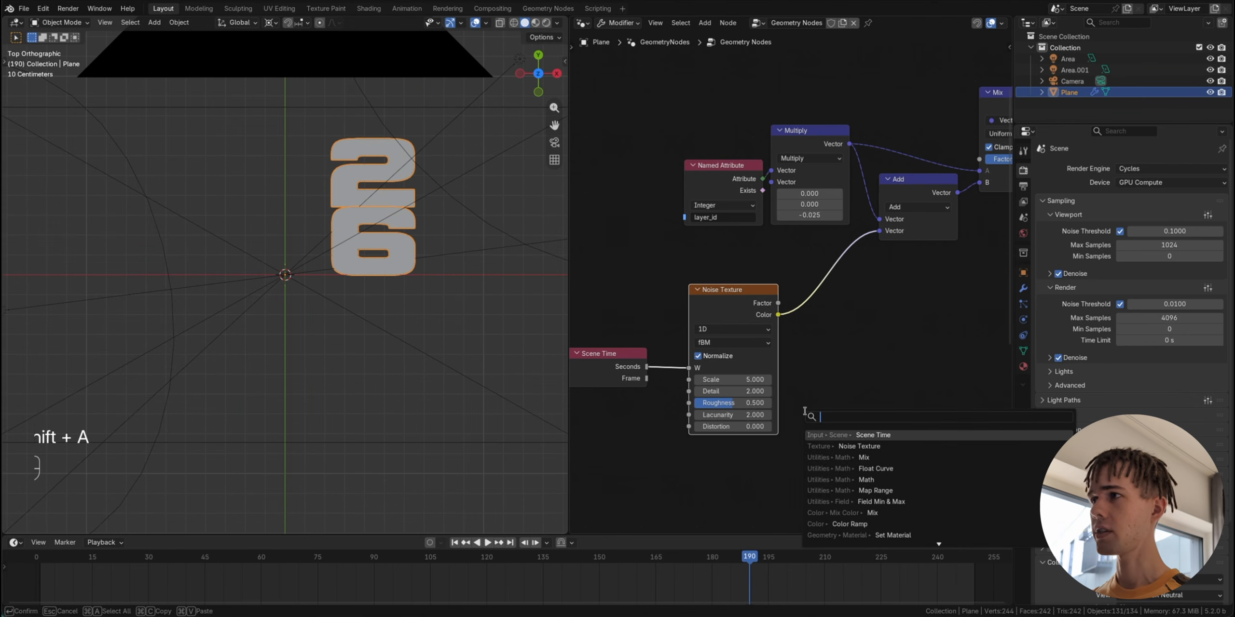
{"action": "key", "text": "shift+d"}
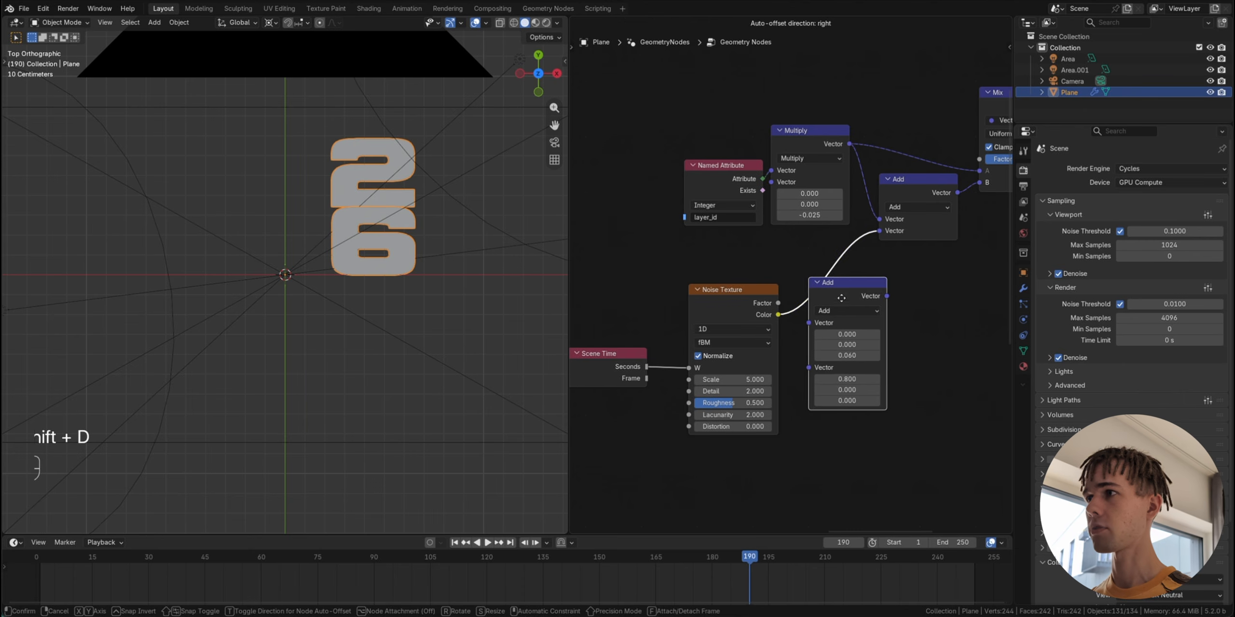
{"action": "left_click", "coordinate": [835, 288]}
{"action": "left_click", "coordinate": [836, 298]}
{"action": "left_click", "coordinate": [822, 338]}
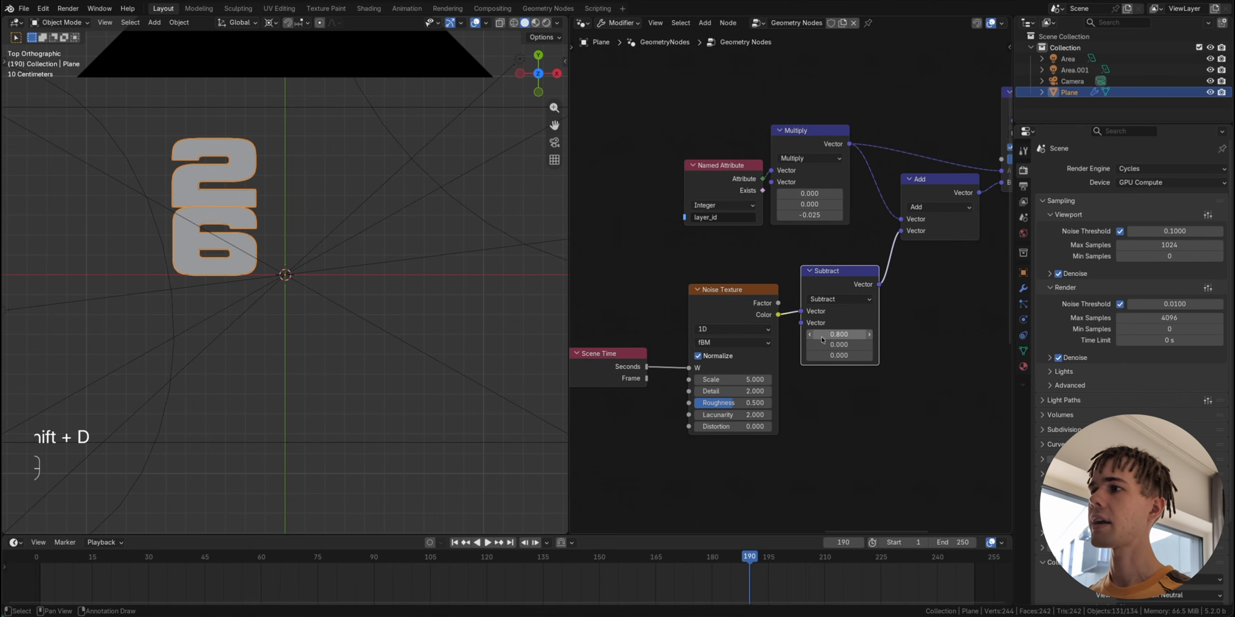
{"action": "left_click_drag", "start_coordinate": [839, 334], "coordinate": [839, 334]}
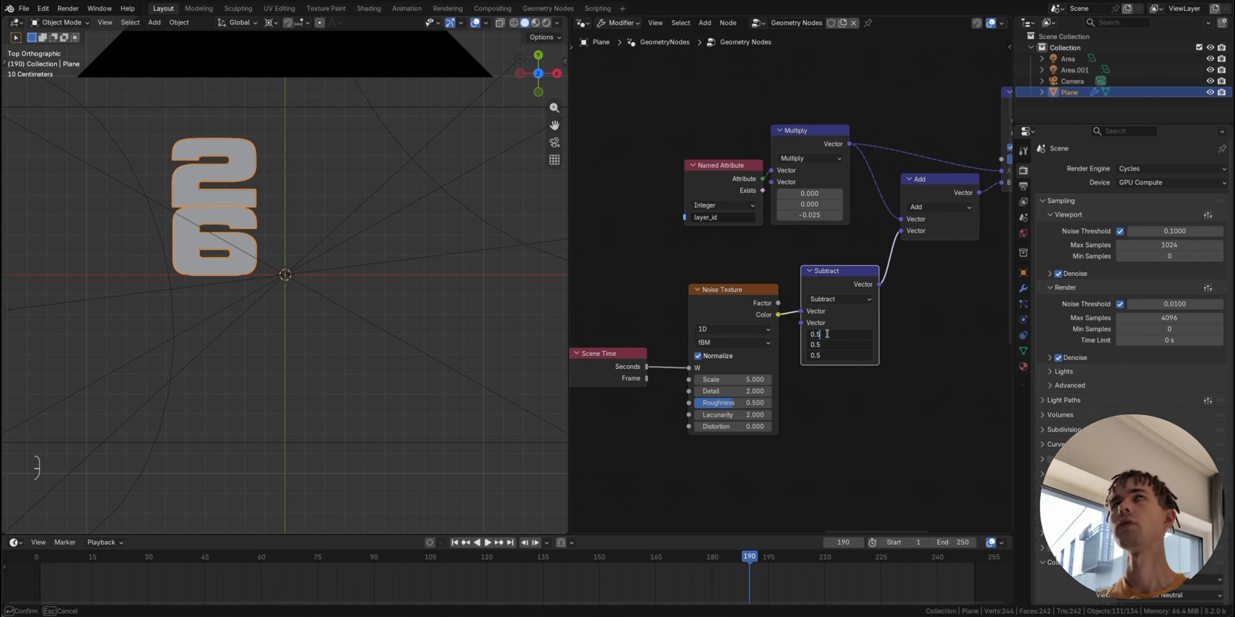
{"action": "key", "text": "Return"}
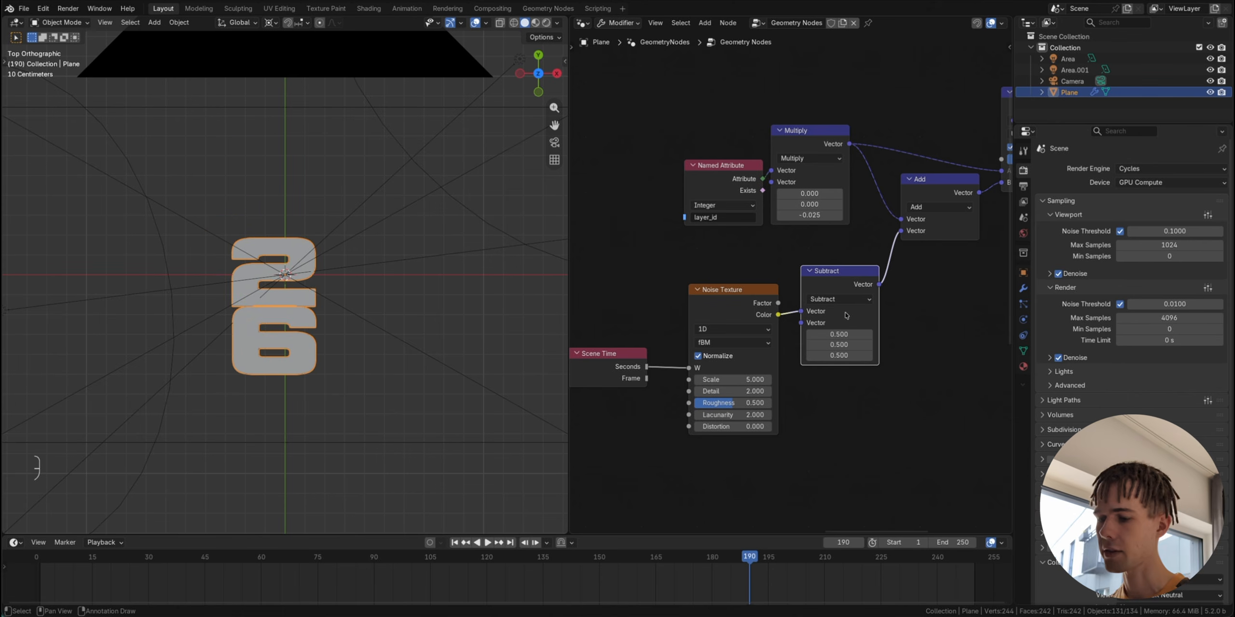
Step: Replay the animation several times from the first frame to examine the centred noise movement
{"action": "key", "text": "space"}
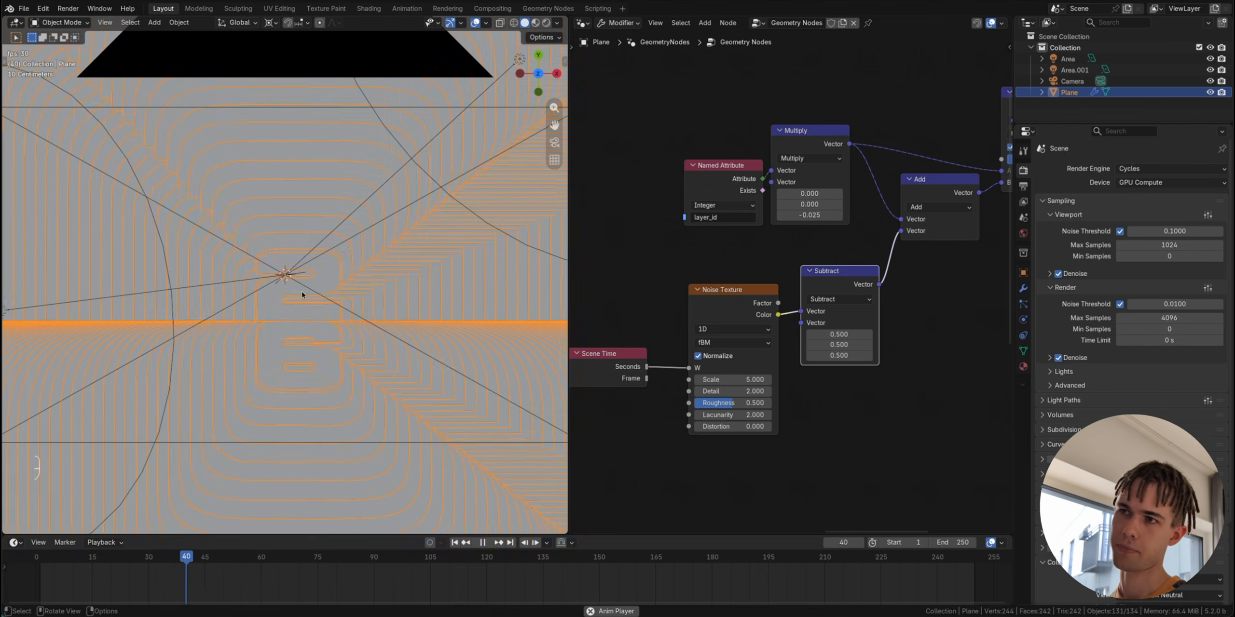
{"action": "key", "text": "shift+Left"}
{"action": "key", "text": "space"}
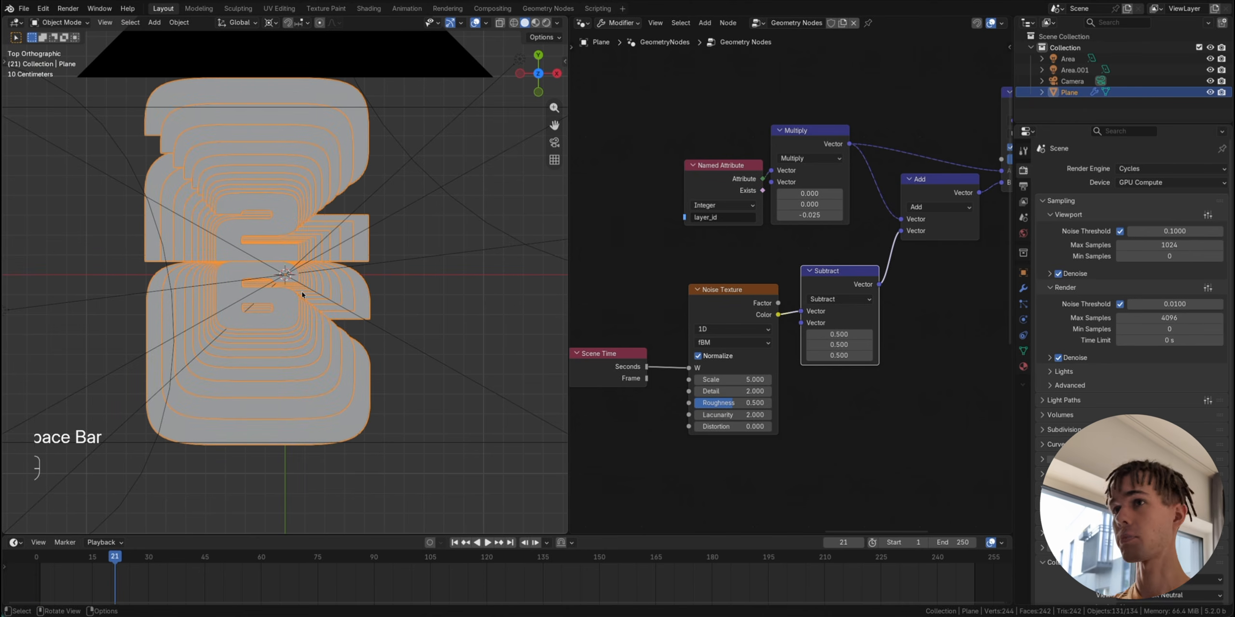
{"action": "key", "text": "shift+Left"}
{"action": "key", "text": "space"}
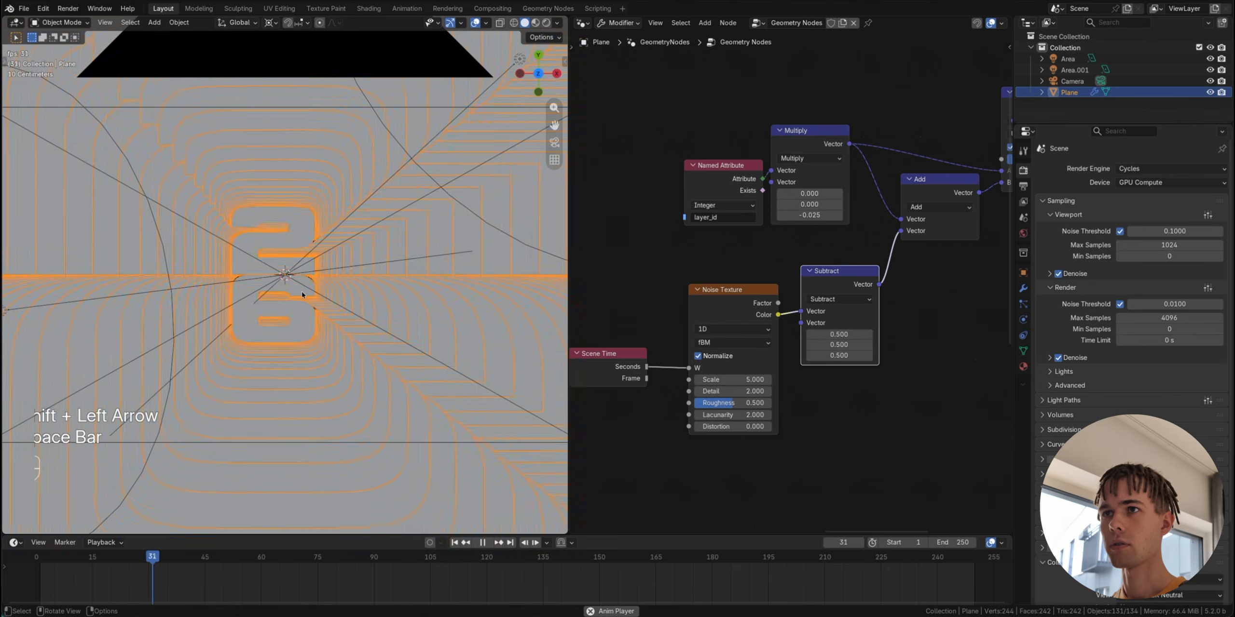
{"action": "key", "text": "space"}
{"action": "key", "text": "shift+Left"}
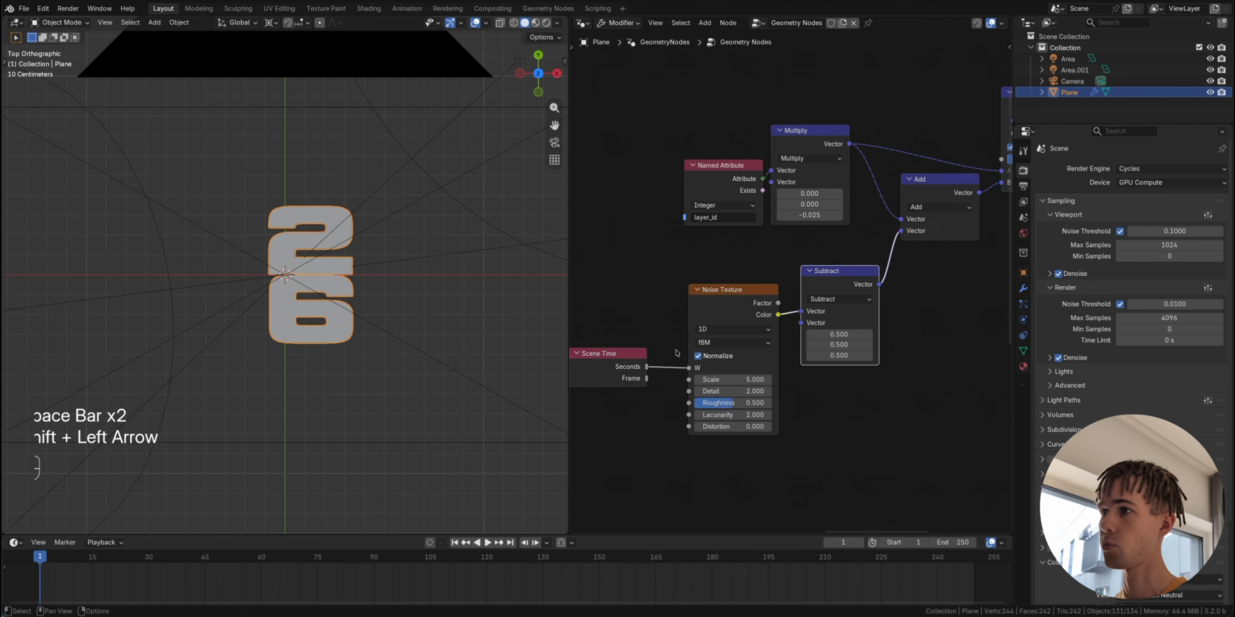
Step: Set the Noise Texture's Detail to 0 and replay the animation from the first frame
{"action": "left_click_drag", "start_coordinate": [717, 392], "coordinate": [665, 392]}
{"action": "key", "text": "shift+Left"}
{"action": "key", "text": "space"}
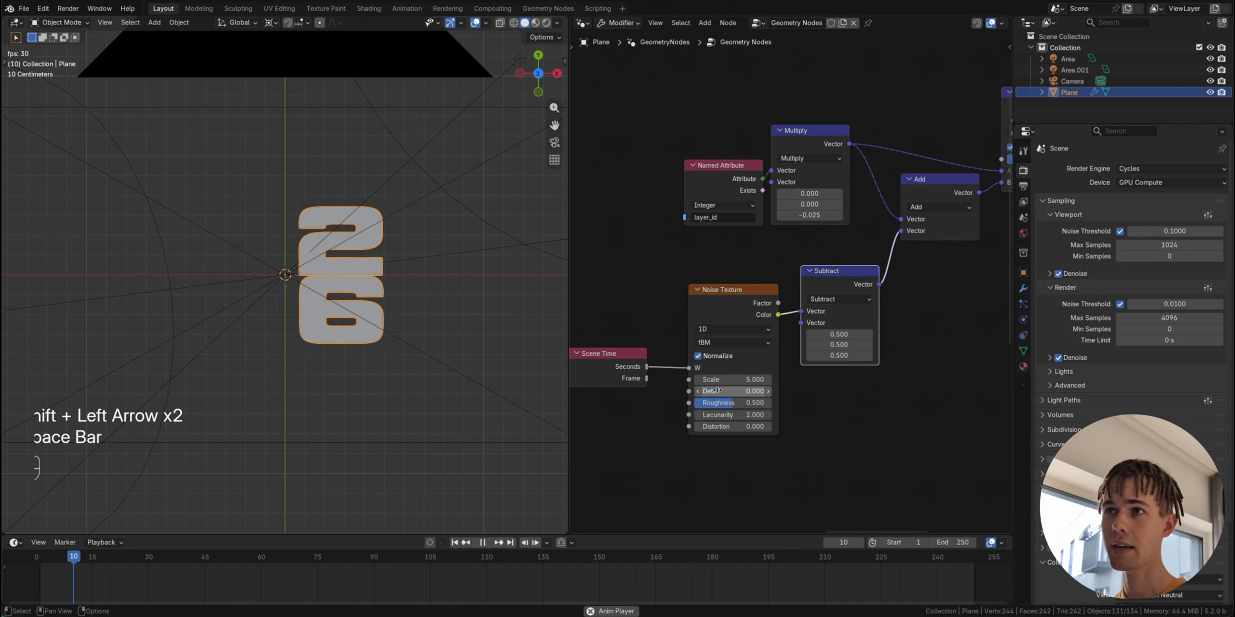
{"action": "key", "text": "space"}
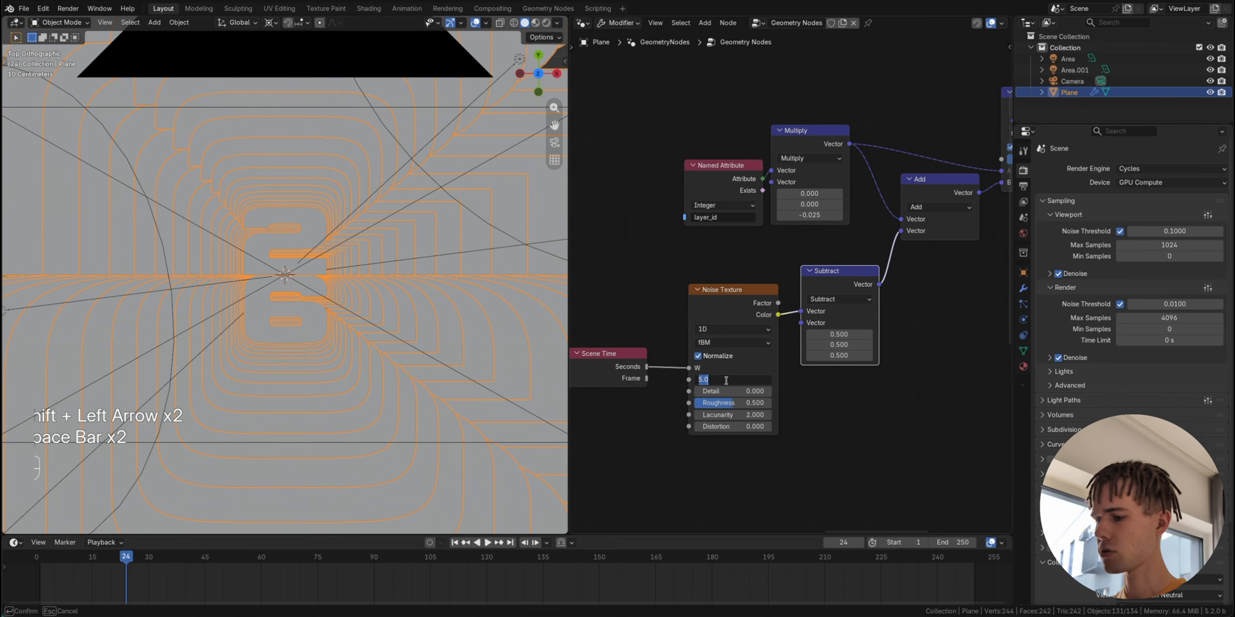
Step: Lower the Noise Texture's Scale to 0.4 while the animation plays
{"action": "key", "text": "shift+Left"}
{"action": "key", "text": "space"}
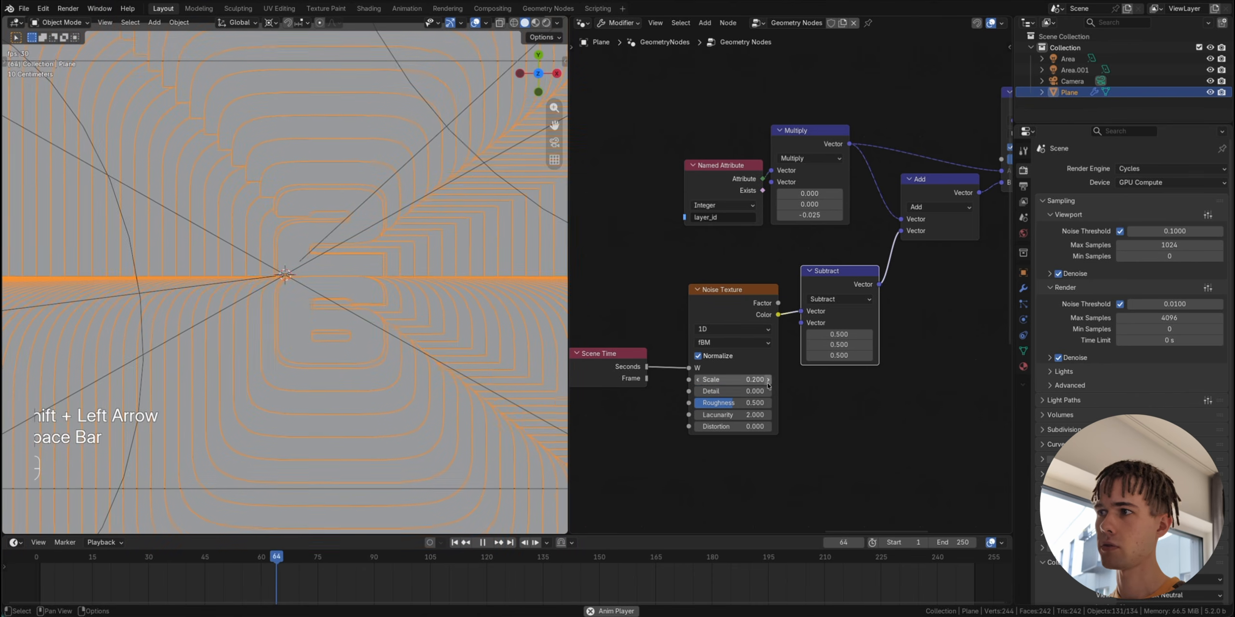
{"action": "left_click", "coordinate": [768, 380]}
{"action": "left_click", "coordinate": [768, 380]}
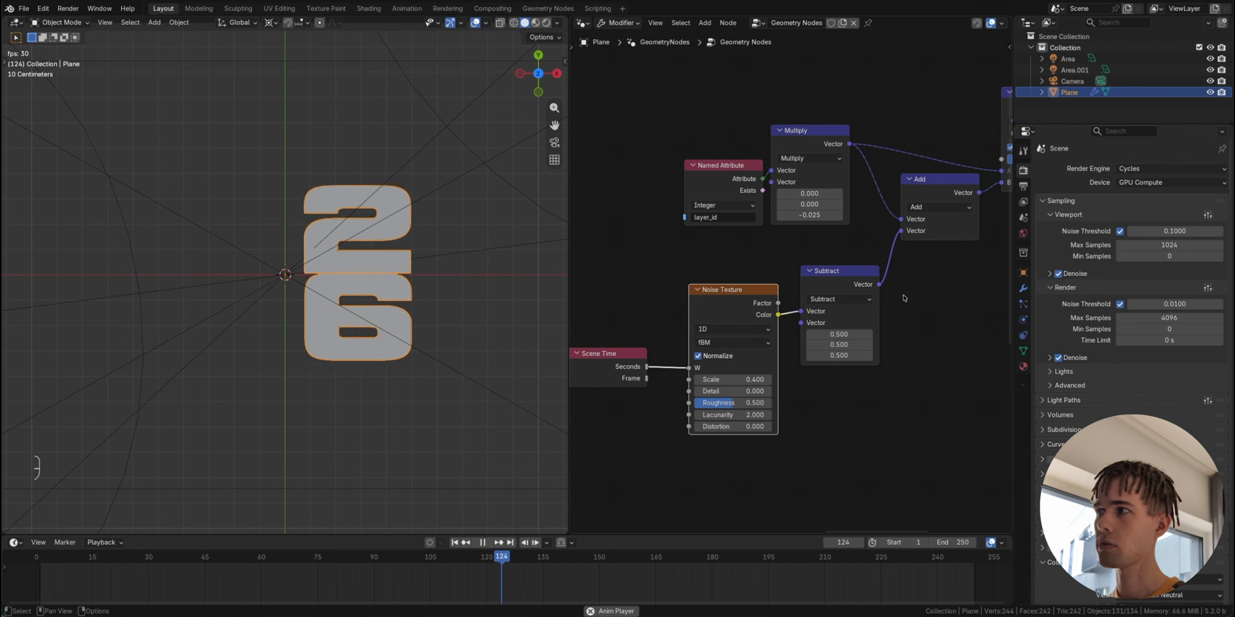
Step: Insert a duplicate of Add between Subtract and Add, change it to Scale, and set its factor to 0.2
{"action": "middle_click_drag", "start_coordinate": [936, 215], "coordinate": [908, 224]}
{"action": "left_click", "coordinate": [910, 217]}
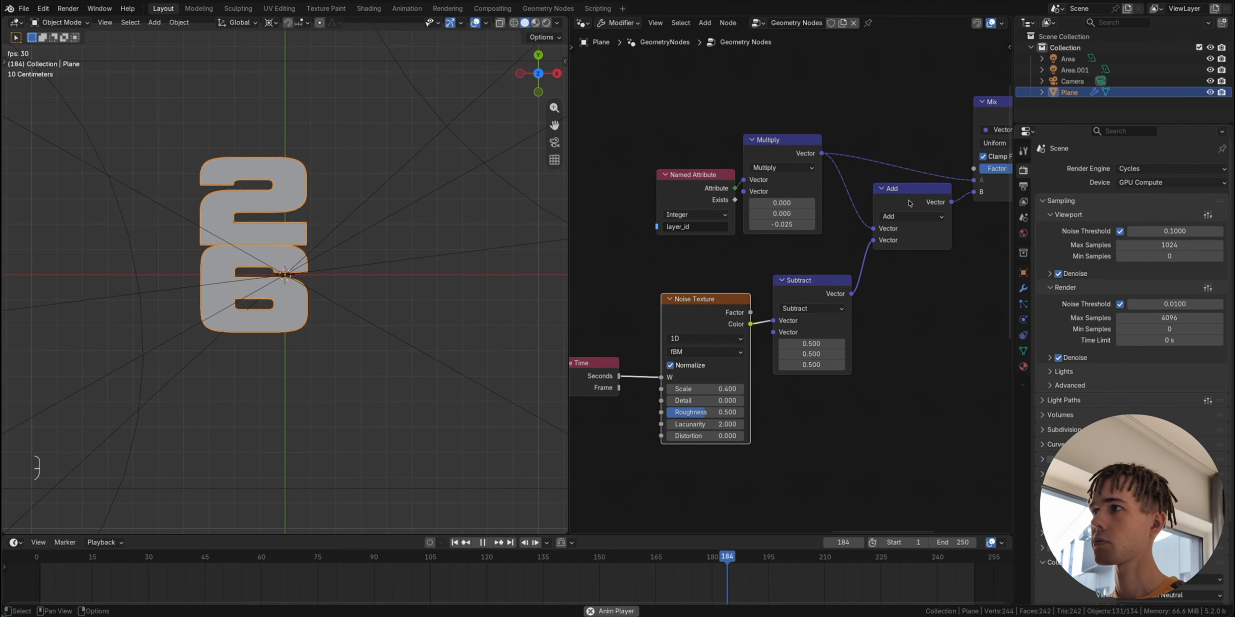
{"action": "key", "text": "shift+d"}
{"action": "left_click", "coordinate": [909, 283]}
{"action": "left_click", "coordinate": [912, 297]}
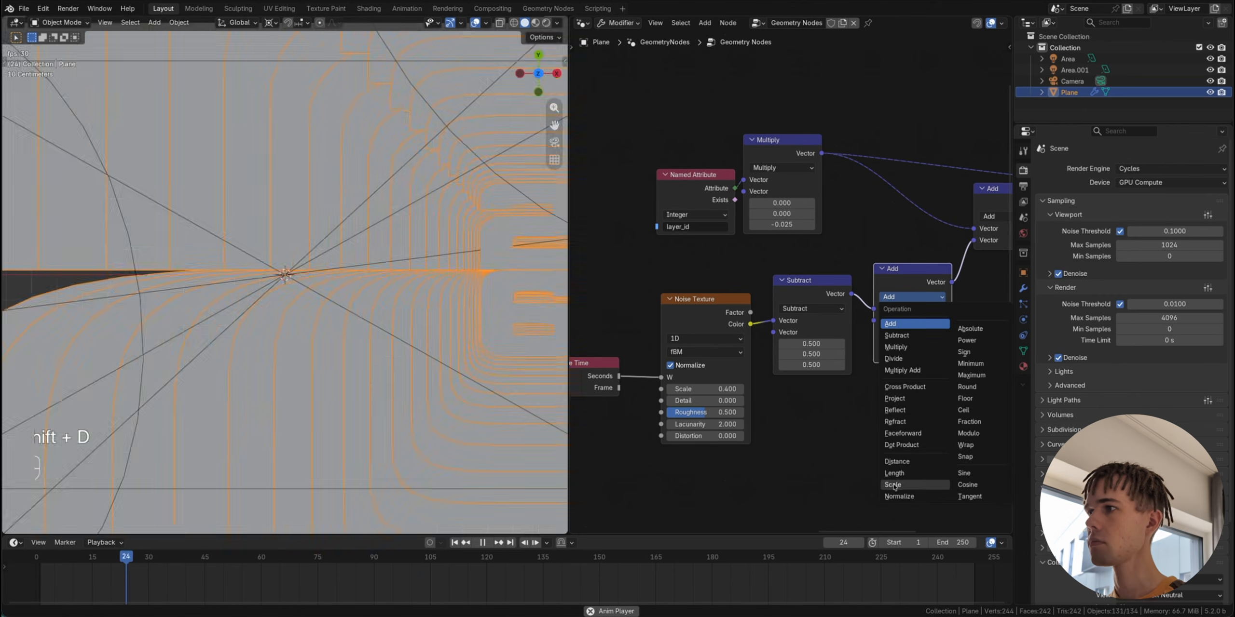
{"action": "left_click", "coordinate": [894, 484]}
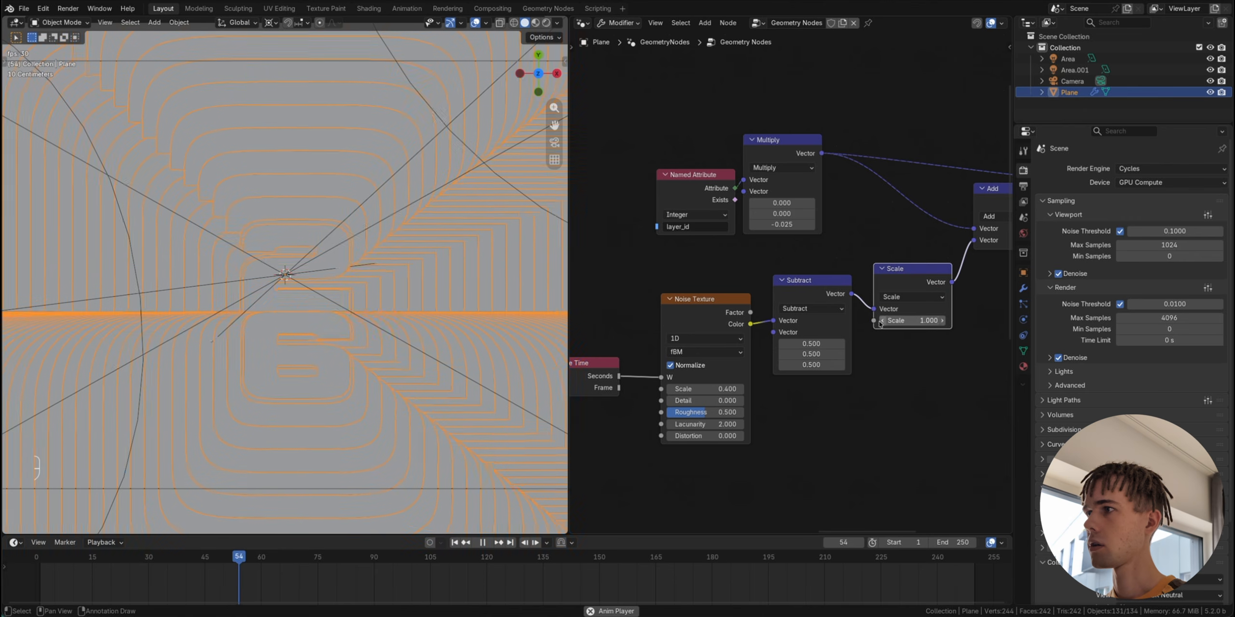
{"action": "left_click_drag", "start_coordinate": [883, 321], "coordinate": [883, 324]}
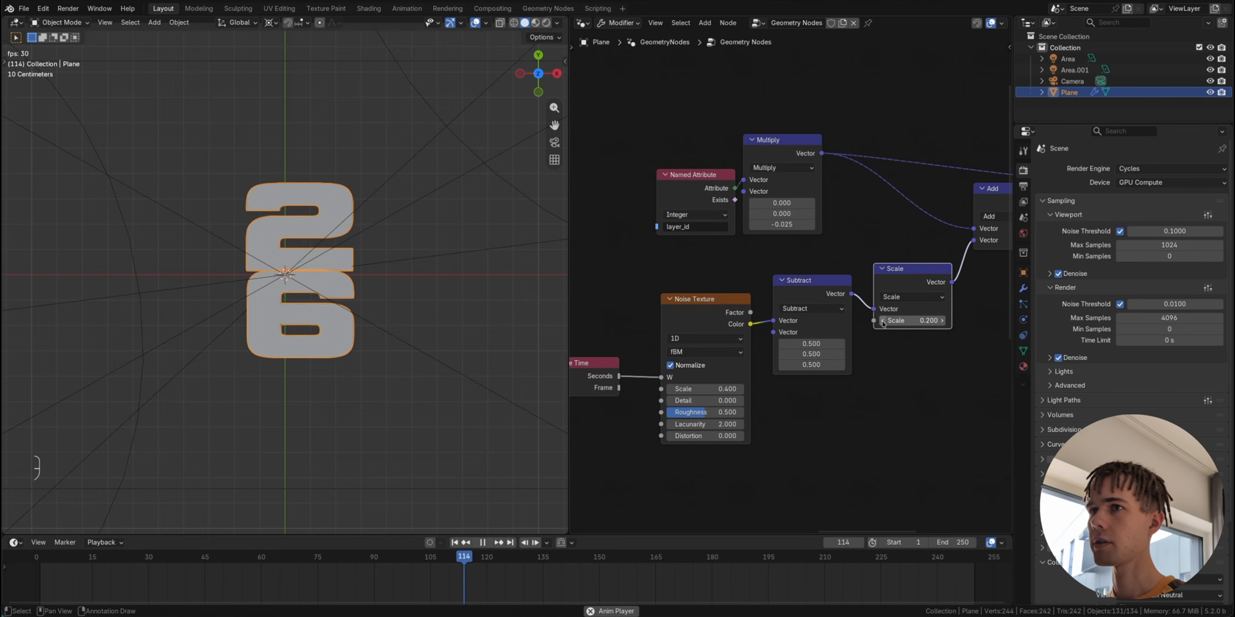
Step: Raise the Noise Texture's Scale to 4 while the animation plays
{"action": "left_click_drag", "start_coordinate": [738, 389], "coordinate": [752, 389]}
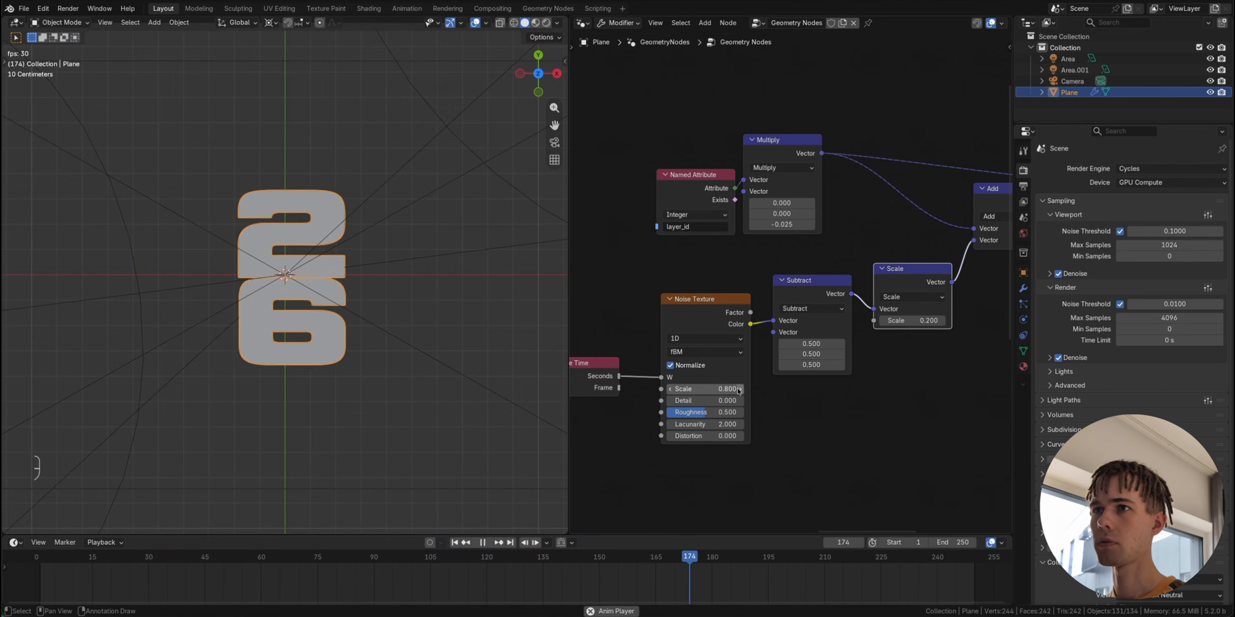
{"action": "left_click", "coordinate": [738, 391]}
{"action": "left_click", "coordinate": [738, 391]}
{"action": "left_click", "coordinate": [738, 391]}
{"action": "left_click", "coordinate": [738, 391]}
{"action": "left_click", "coordinate": [738, 392]}
{"action": "left_click", "coordinate": [738, 391]}
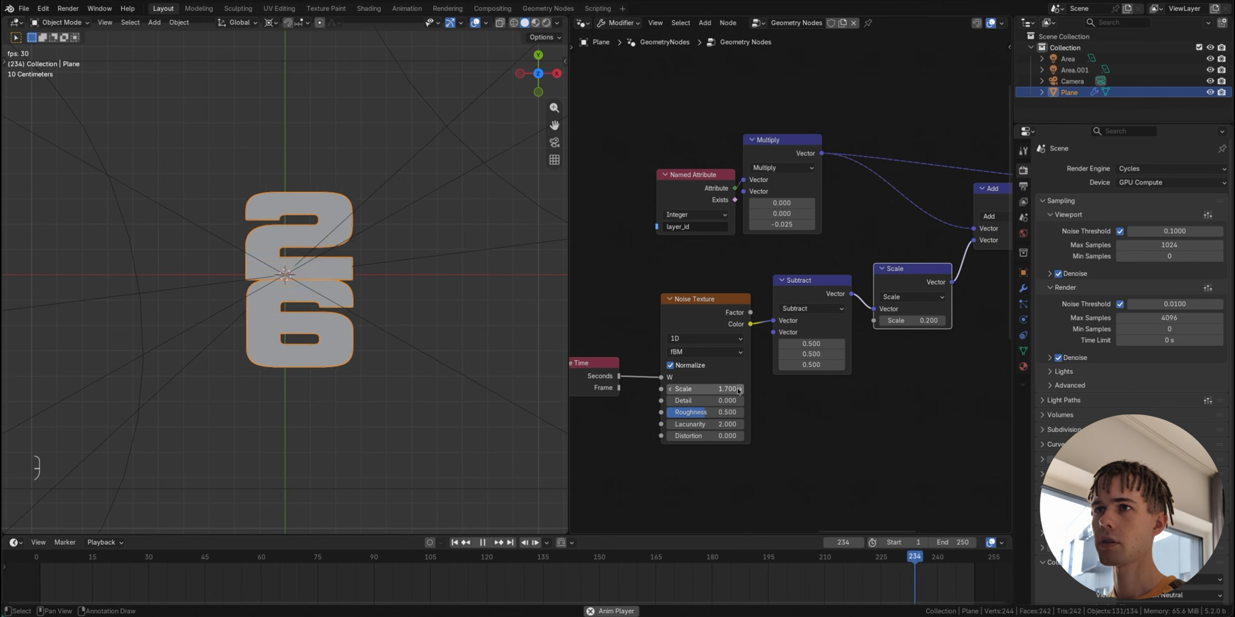
{"action": "left_click", "coordinate": [738, 391]}
{"action": "double_click", "coordinate": [738, 391]}
{"action": "left_click", "coordinate": [716, 389]}
{"action": "type", "text": "4"}
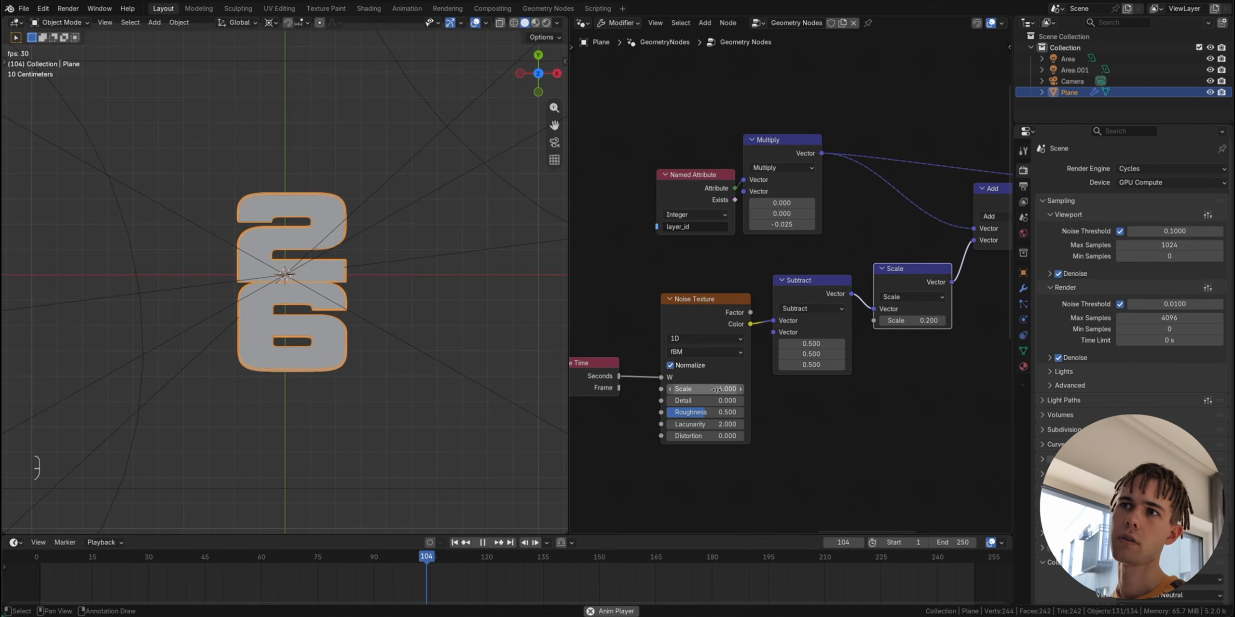
Step: Set the vector Scale node's factor to 0.1 and replay the animation from the first frame in a perspective view
{"action": "left_click", "coordinate": [882, 321]}
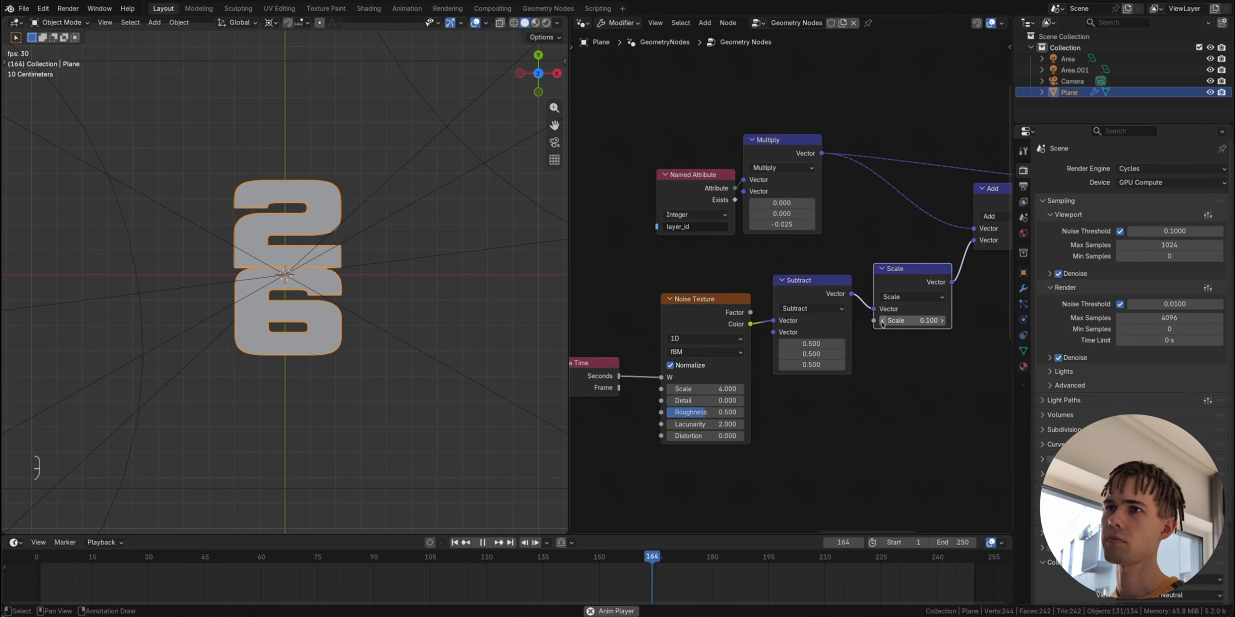
{"action": "key", "text": "space"}
{"action": "key", "text": "shift+Left"}
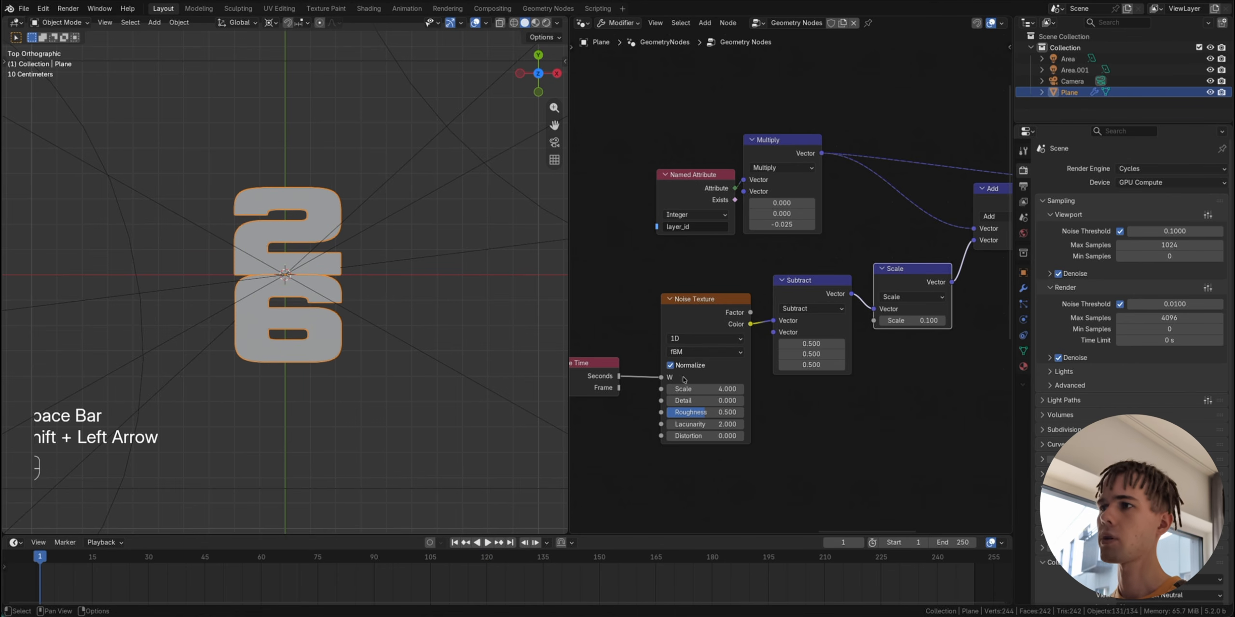
{"action": "middle_click_drag", "start_coordinate": [353, 311], "coordinate": [384, 236]}
{"action": "key", "text": "space"}
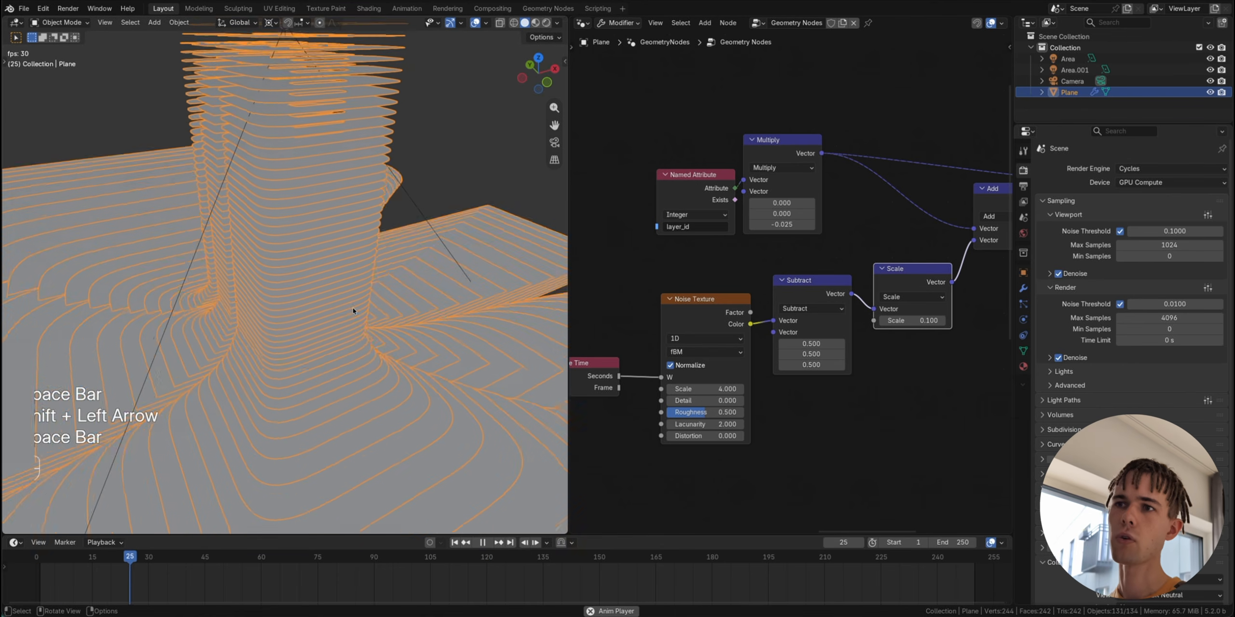
{"action": "key", "text": "space"}
{"action": "key", "text": "shift+Left"}
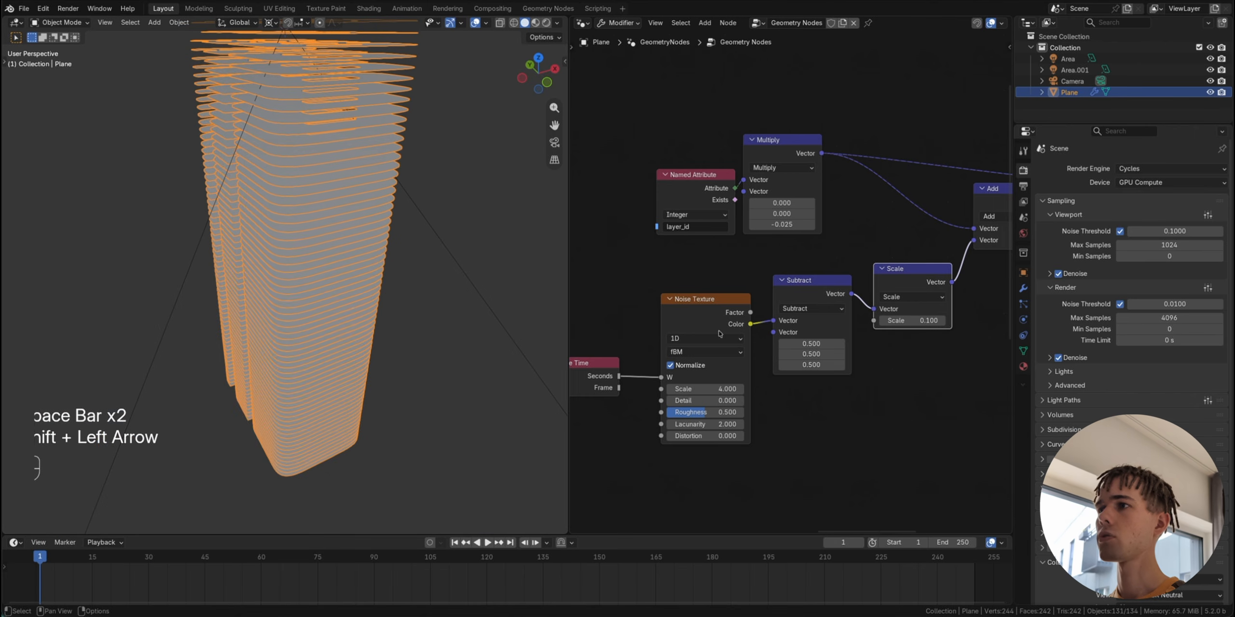
Step: Move the Scene Time node away from the Noise Texture and insert a Math Add node on the link between them
{"action": "middle_click_drag", "start_coordinate": [720, 334], "coordinate": [882, 305]}
{"action": "left_click_drag", "start_coordinate": [741, 334], "coordinate": [657, 334]}
{"action": "key", "text": "shift+a"}
{"action": "type", "text": "math"}
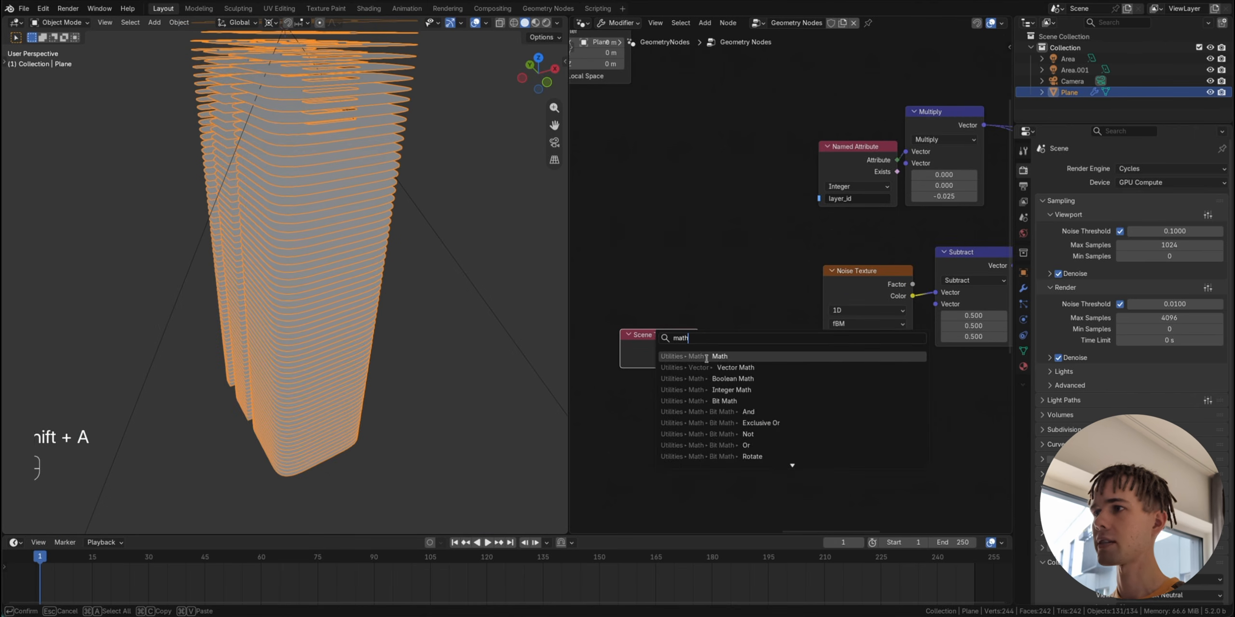
{"action": "key", "text": "Return"}
{"action": "left_click", "coordinate": [733, 338]}
{"action": "scroll", "coordinate": [703, 448], "scroll_direction": "left", "scroll_amount": 10}
{"action": "scroll", "coordinate": [703, 448], "scroll_direction": "right", "scroll_amount": 10}
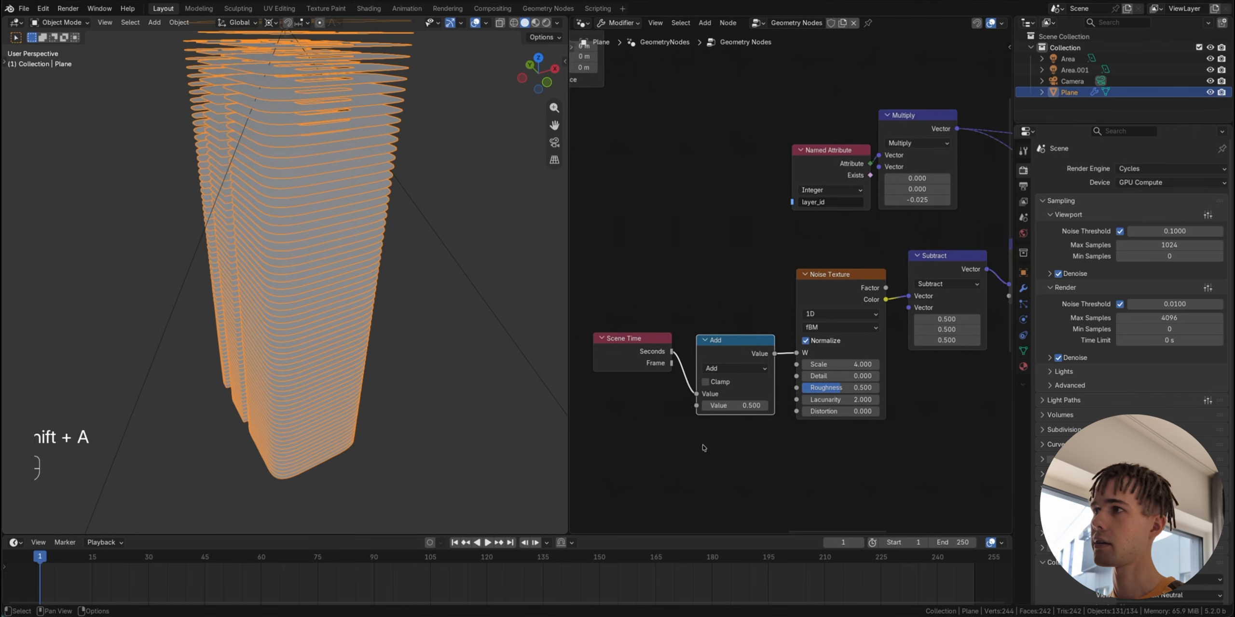
Step: Duplicate the layer_id Named Attribute node below Scene Time and connect its Attribute output to the Math Add node's second Value
{"action": "left_click", "coordinate": [843, 148]}
{"action": "key", "text": "shift+d"}
{"action": "left_click", "coordinate": [684, 406]}
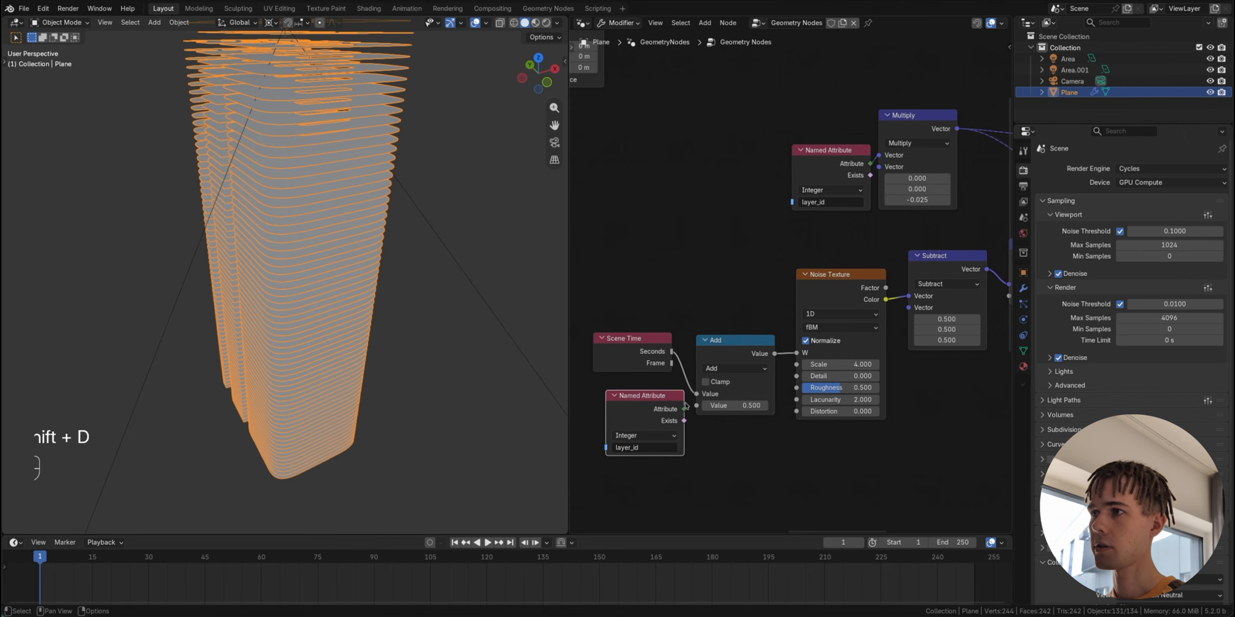
{"action": "left_click_drag", "start_coordinate": [705, 409], "coordinate": [704, 407]}
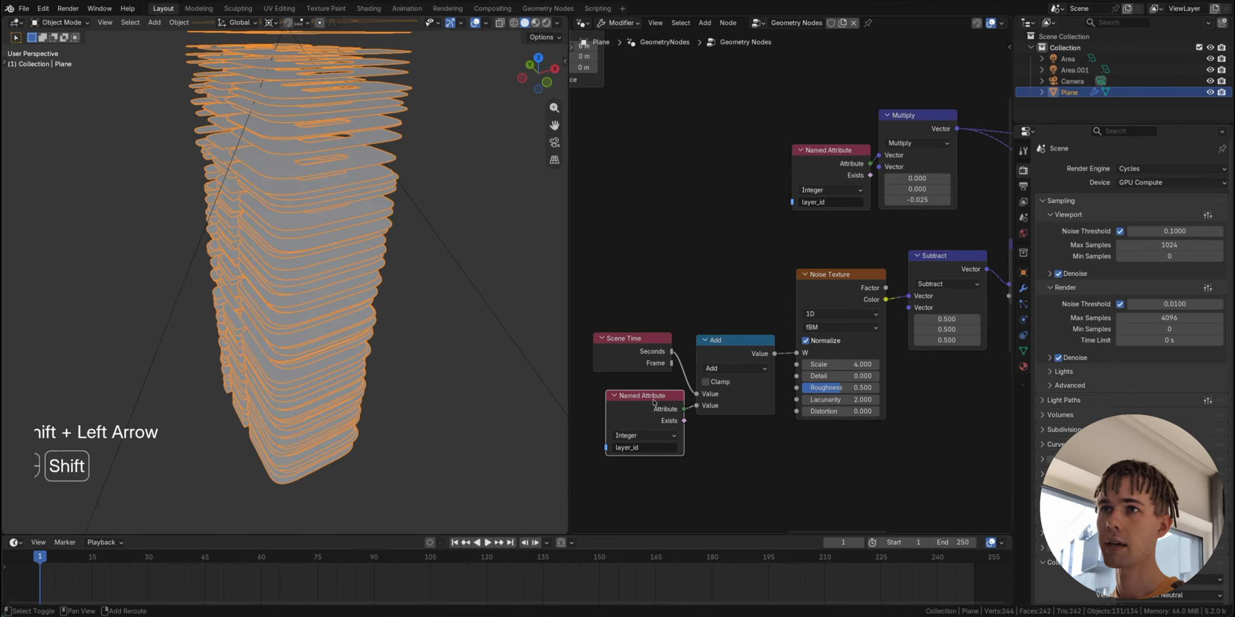
Step: Play the animation and examine the per-layer noise movement in the camera view
{"action": "key", "text": "space"}
{"action": "scroll", "coordinate": [303, 358], "scroll_direction": "up", "scroll_amount": 10}
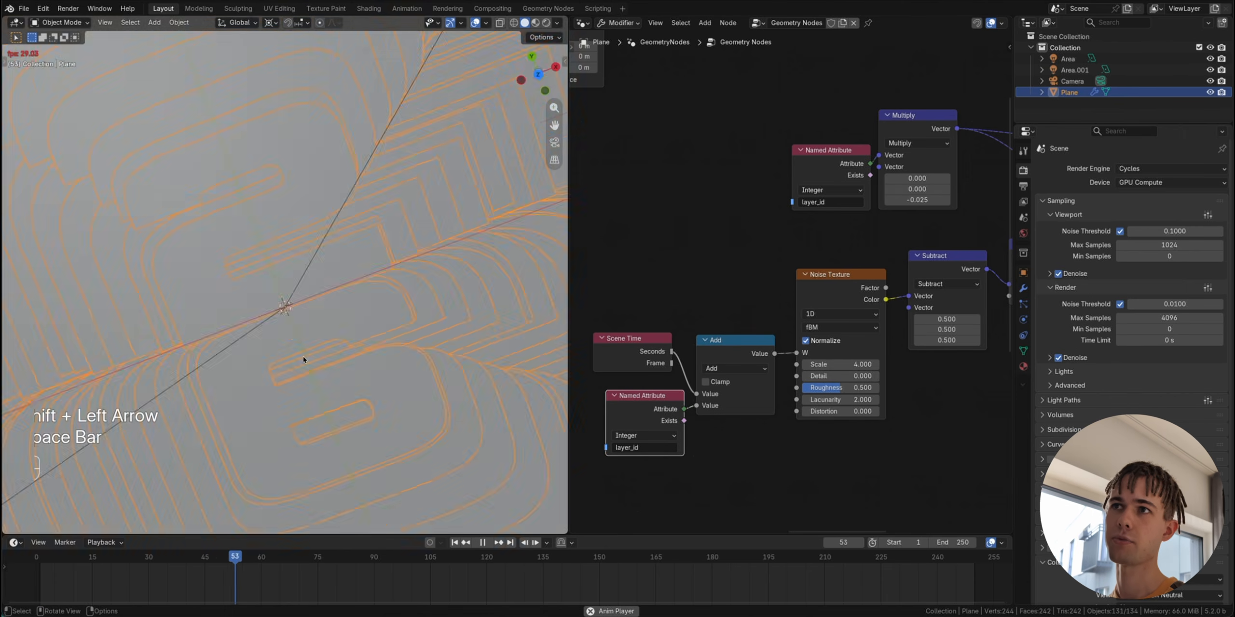
{"action": "key", "text": "KP_0"}
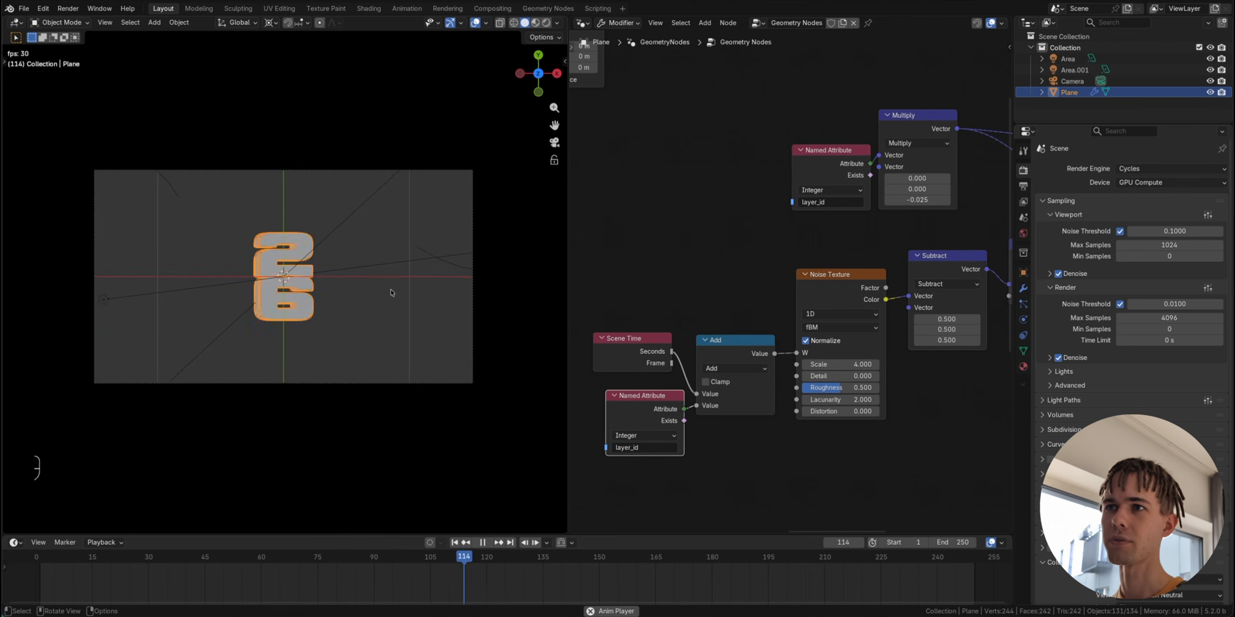
{"action": "scroll", "coordinate": [392, 293], "scroll_direction": "up", "scroll_amount": 3}
{"action": "key", "text": "space"}
Step: Insert a duplicated Math node set to Divide with value 1.51 between the layer_id attribute and the Add node
{"action": "left_click", "coordinate": [736, 341]}
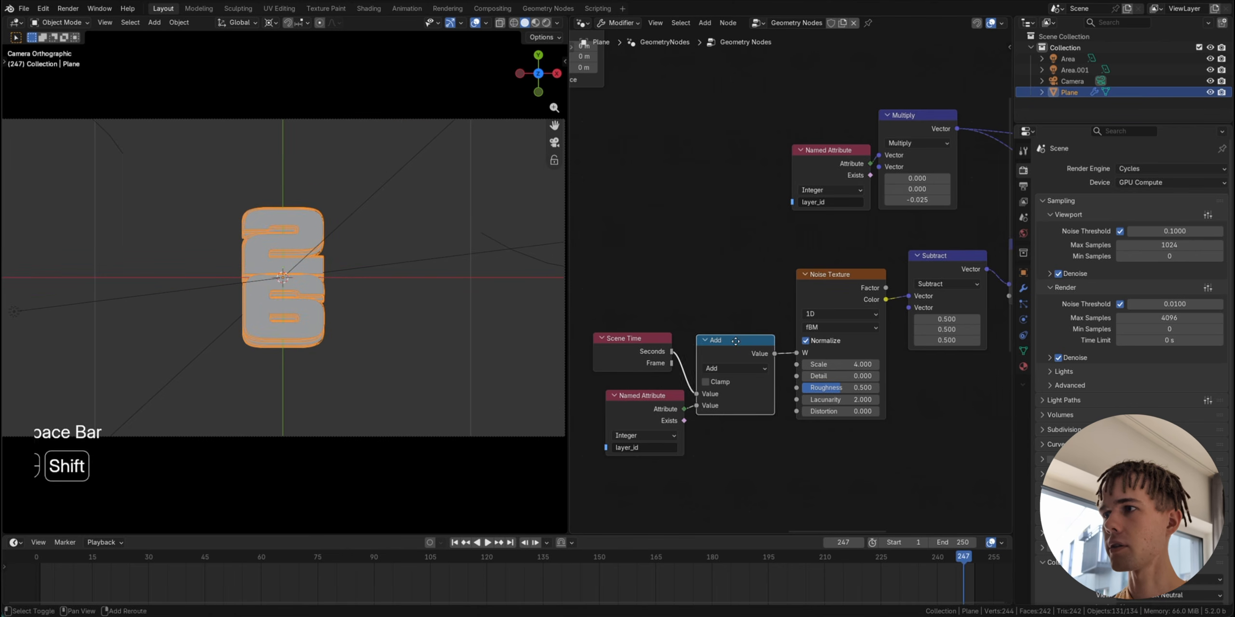
{"action": "key", "text": "shift+d"}
{"action": "left_click", "coordinate": [745, 409]}
{"action": "left_click", "coordinate": [733, 437]}
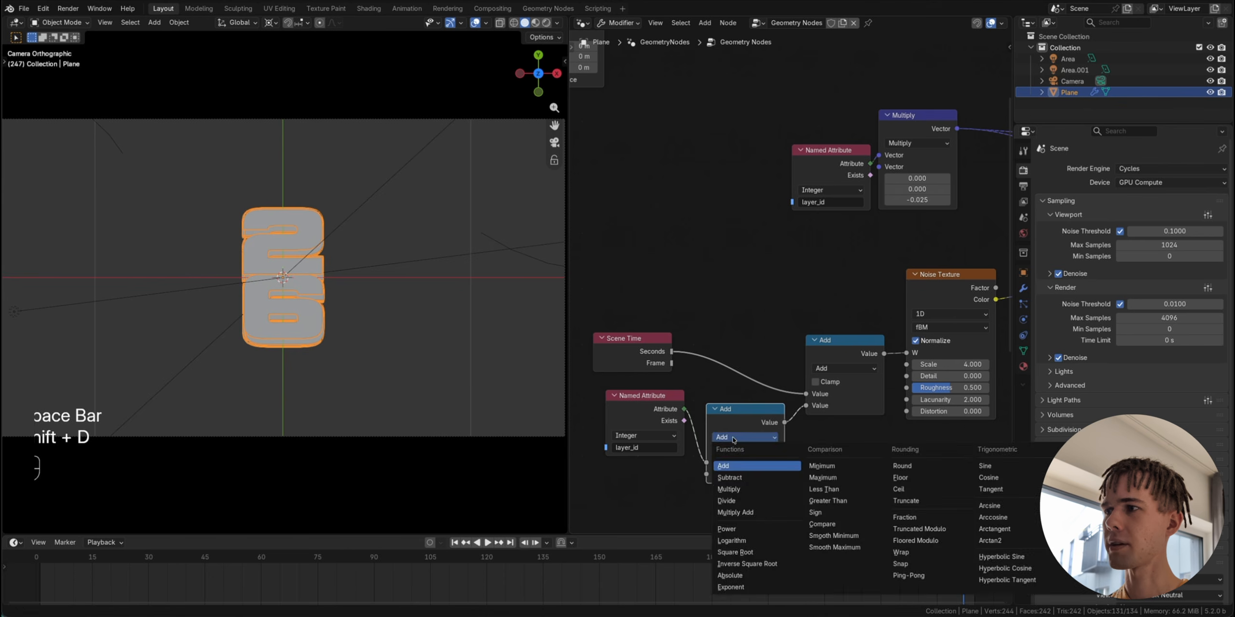
{"action": "left_click", "coordinate": [727, 500]}
{"action": "left_click_drag", "start_coordinate": [738, 474], "coordinate": [743, 475], "text": "shift"}
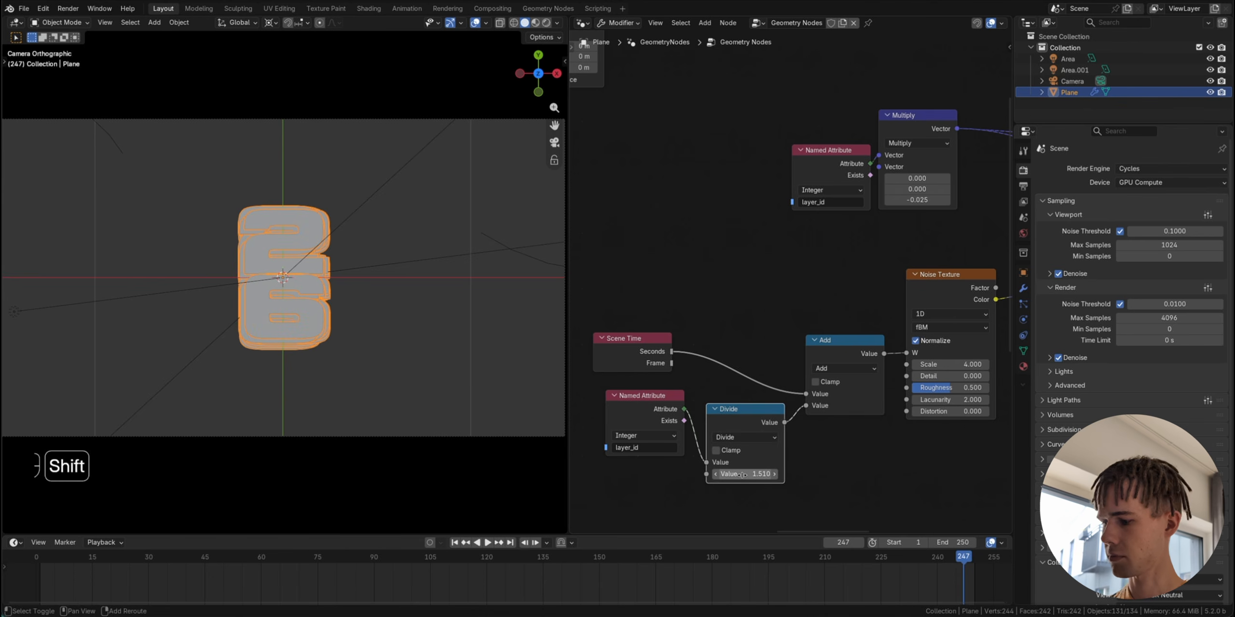
Step: Replay the animation from the first frame and examine the layer movement with the Divide node active and muted
{"action": "key", "text": "shift+Left"}
{"action": "key", "text": "space"}
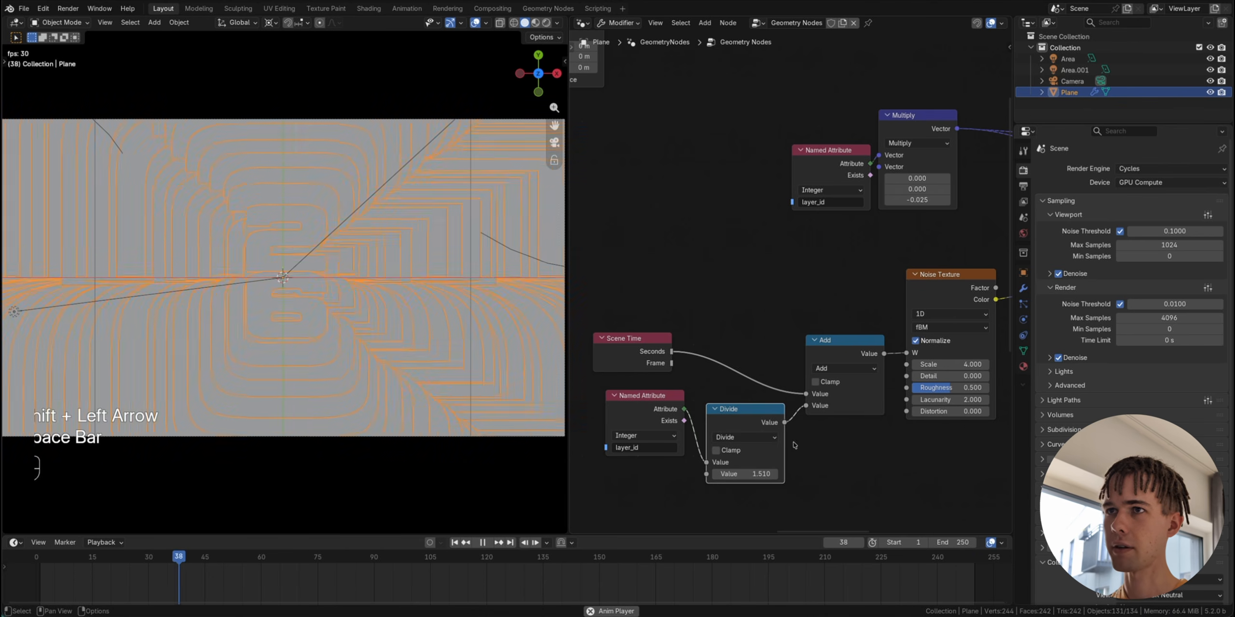
{"action": "key", "text": "space"}
{"action": "left_click", "coordinate": [629, 558]}
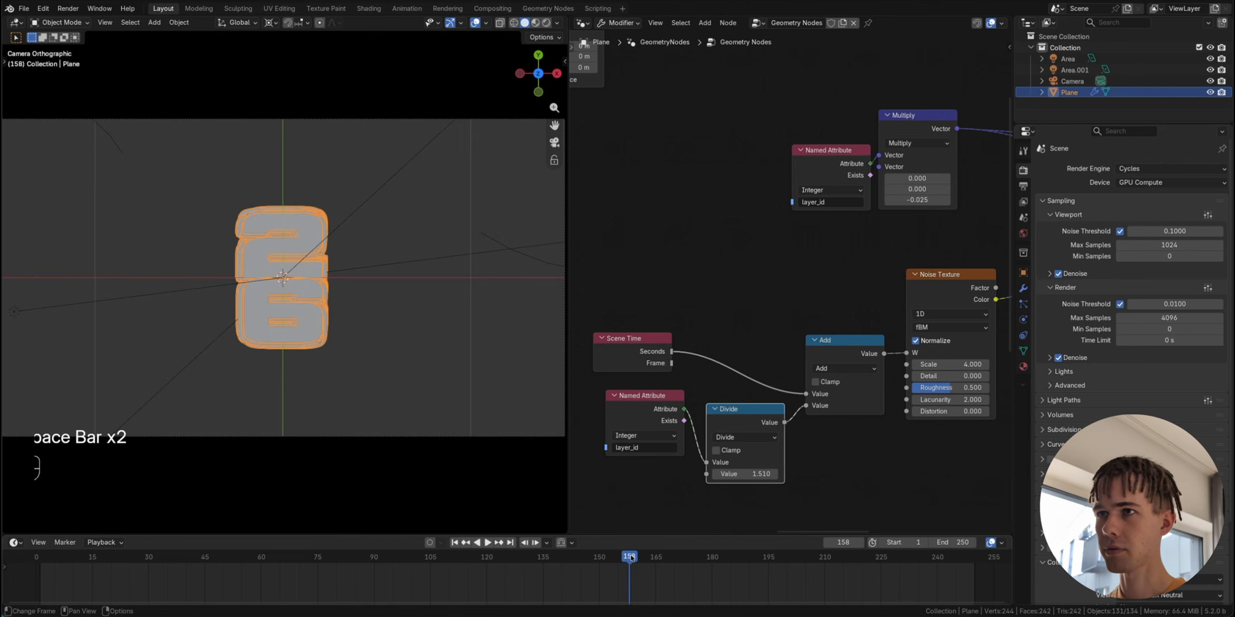
{"action": "key", "text": "space"}
{"action": "key", "text": "space"}
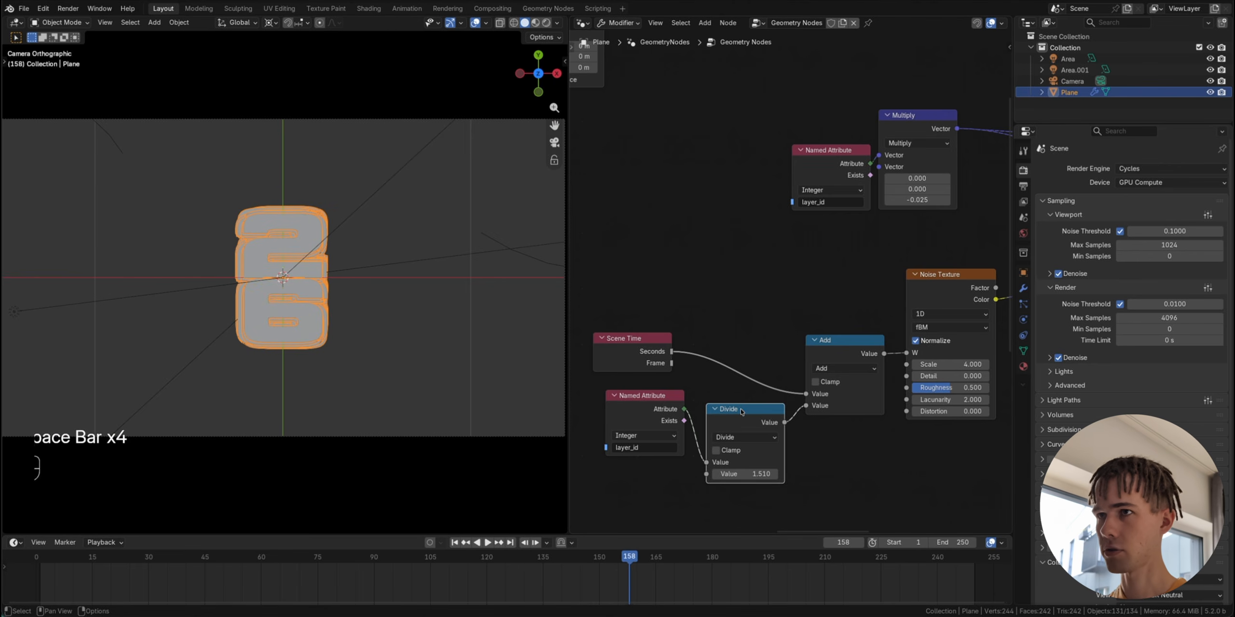
{"action": "key", "text": "space"}
{"action": "key", "text": "space"}
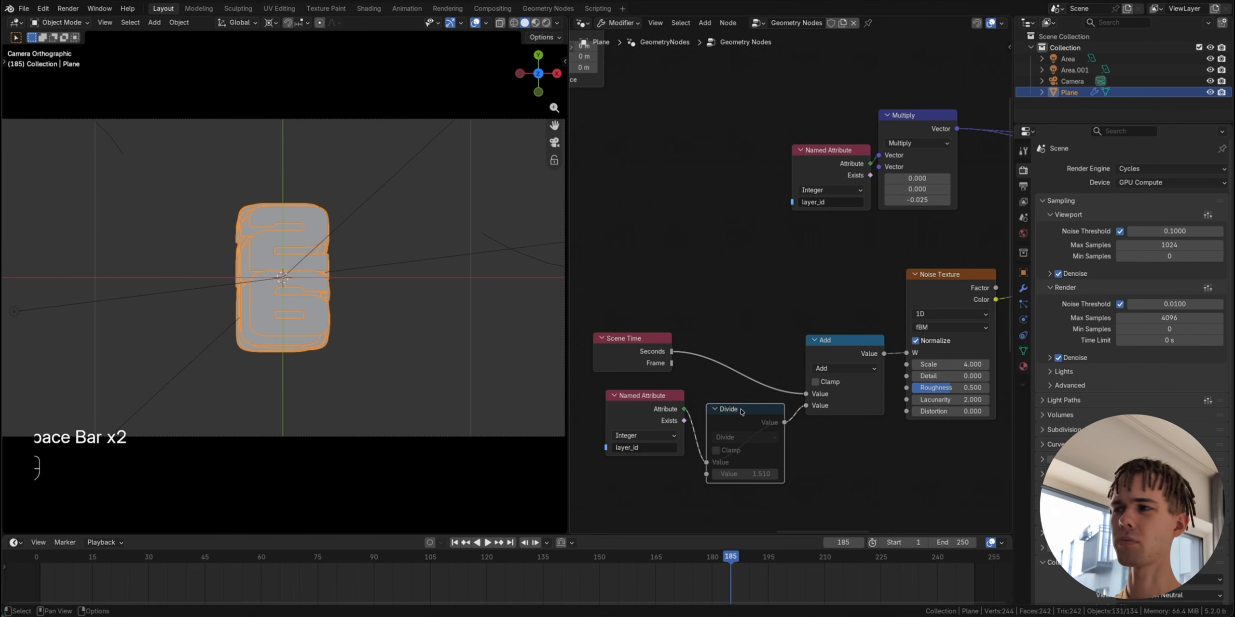
Step: Unmute the Divide node and change its operation to Multiply
{"action": "scroll", "coordinate": [741, 411], "scroll_direction": "up", "scroll_amount": 1}
{"action": "scroll", "coordinate": [742, 411], "scroll_direction": "up", "scroll_amount": 2}
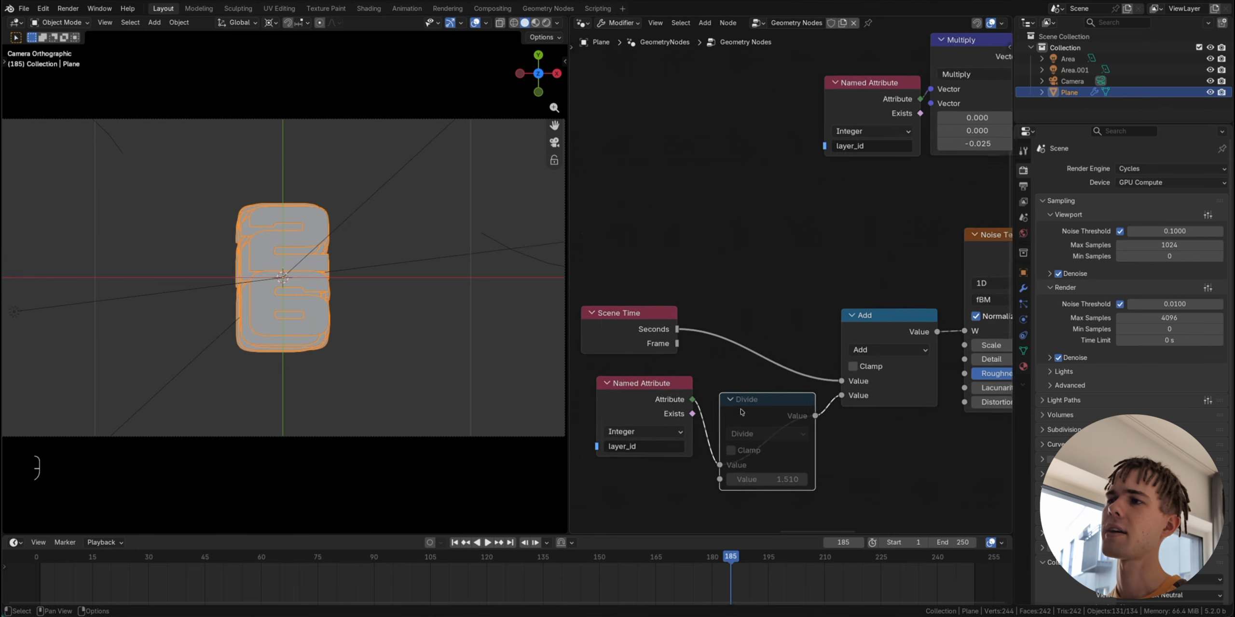
{"action": "mouse_move", "coordinate": [696, 378]}
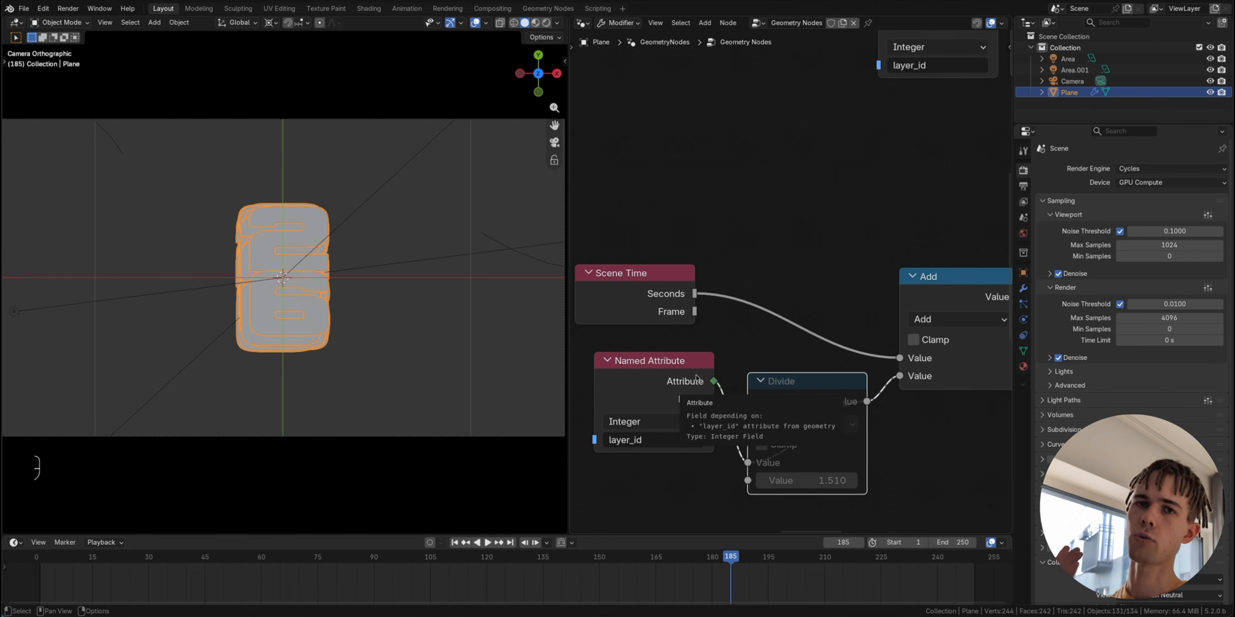
{"action": "middle_click_drag", "start_coordinate": [696, 378], "coordinate": [328, 379]}
{"action": "left_click_drag", "start_coordinate": [743, 192], "coordinate": [743, 206]}
{"action": "middle_click_drag", "start_coordinate": [701, 338], "coordinate": [1032, 267]}
{"action": "left_click", "coordinate": [747, 339]}
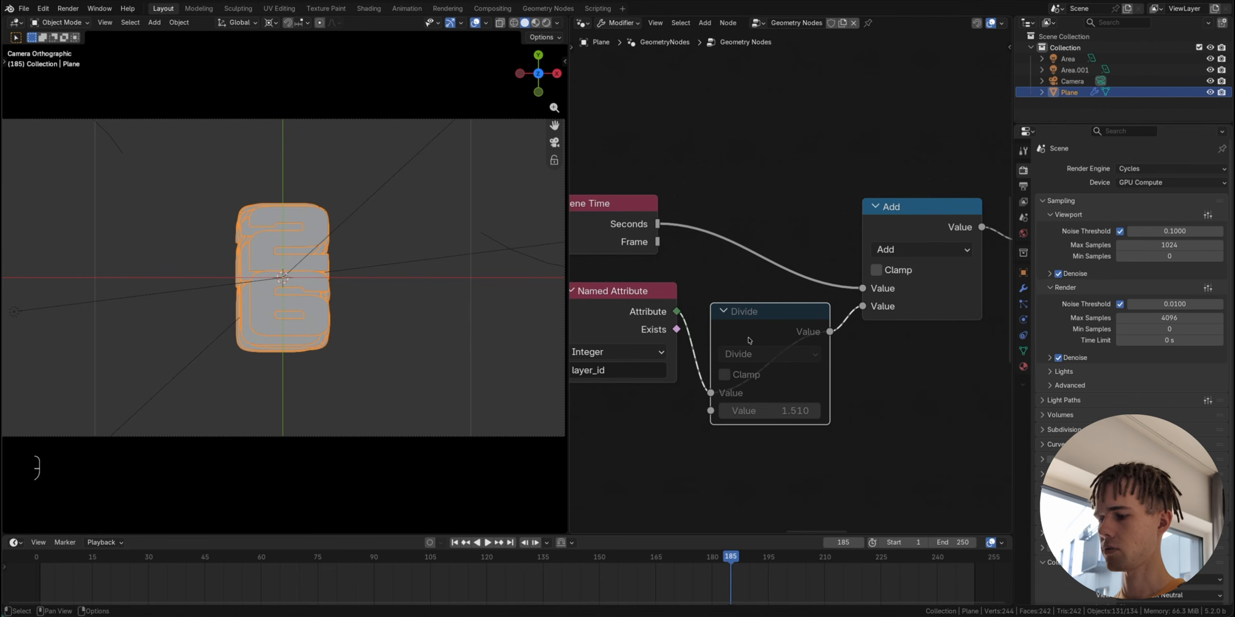
{"action": "key", "text": "m"}
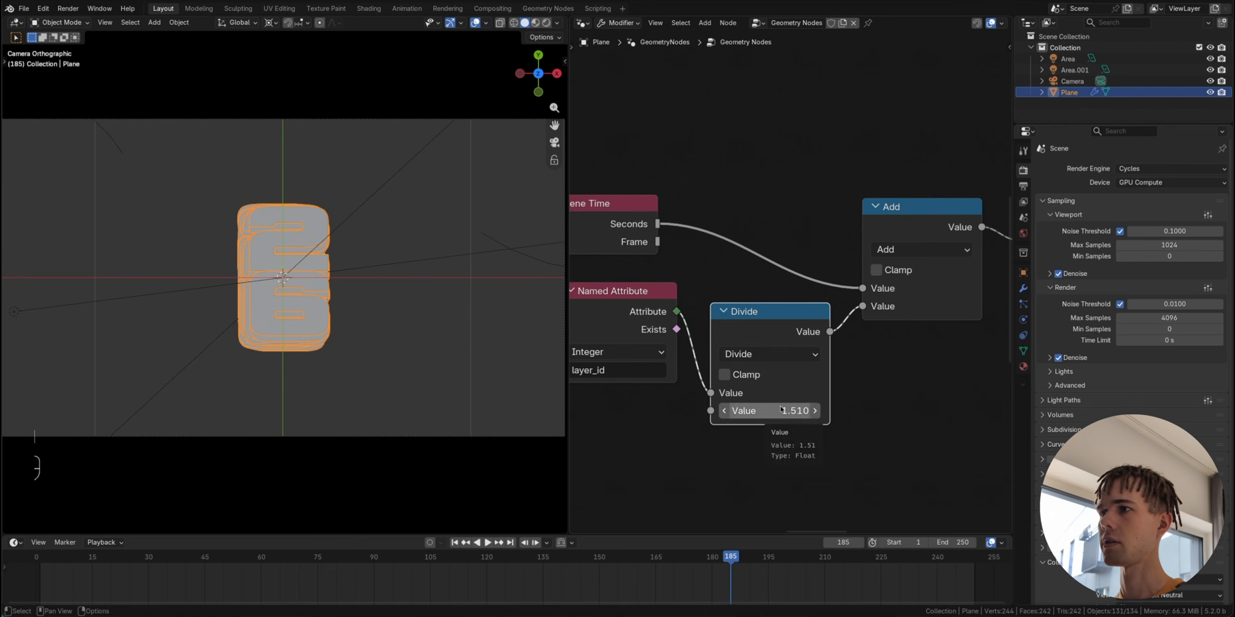
{"action": "left_click", "coordinate": [762, 360]}
{"action": "left_click", "coordinate": [217, 434]}
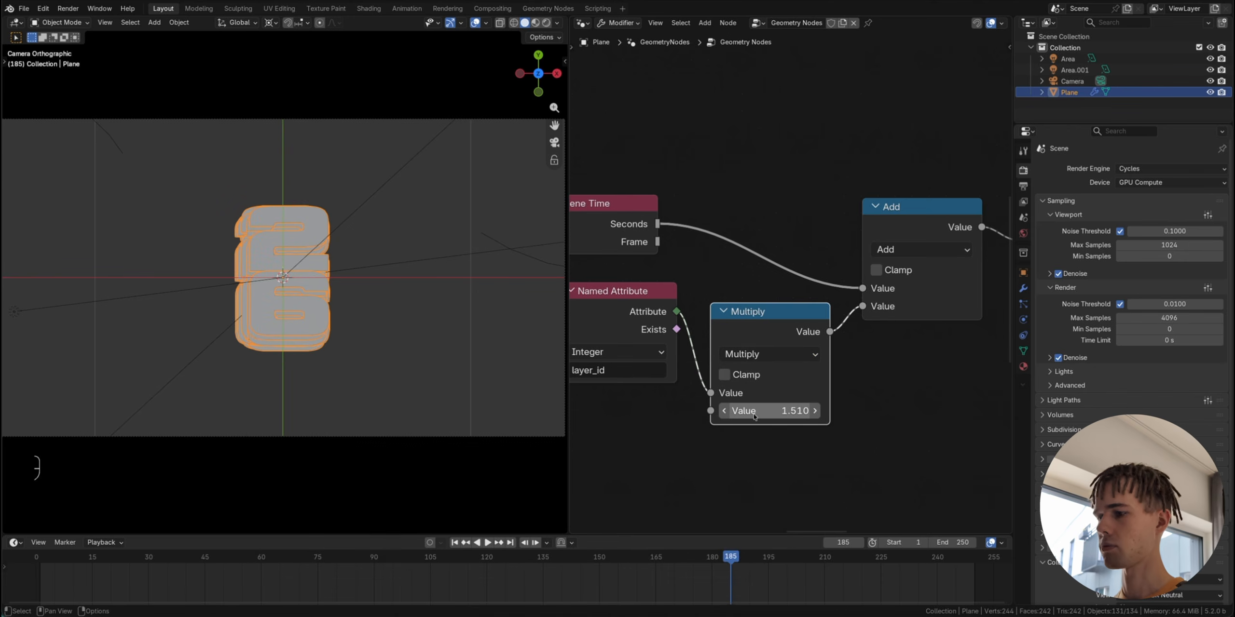
Step: Play the animation to examine the multiplied layer offset and return to the first frame
{"action": "key", "text": "space"}
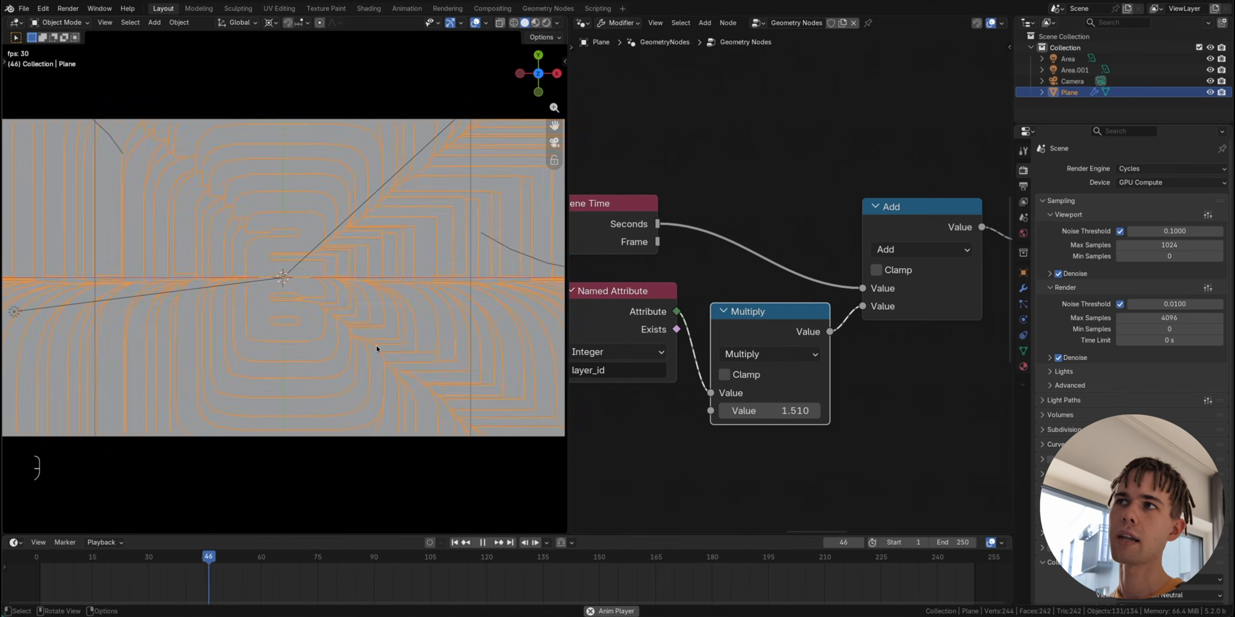
{"action": "key", "text": "space"}
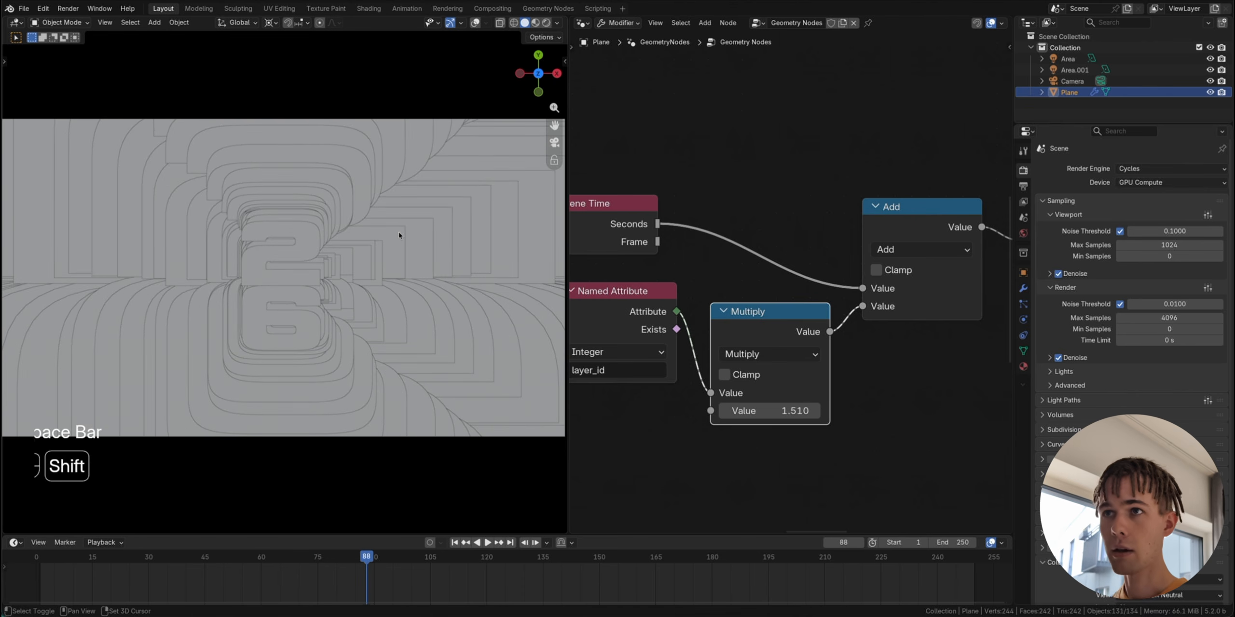
{"action": "key", "text": "shift+Left"}
{"action": "key", "text": "space"}
{"action": "key", "text": "space"}
{"action": "key", "text": "shift+Left"}
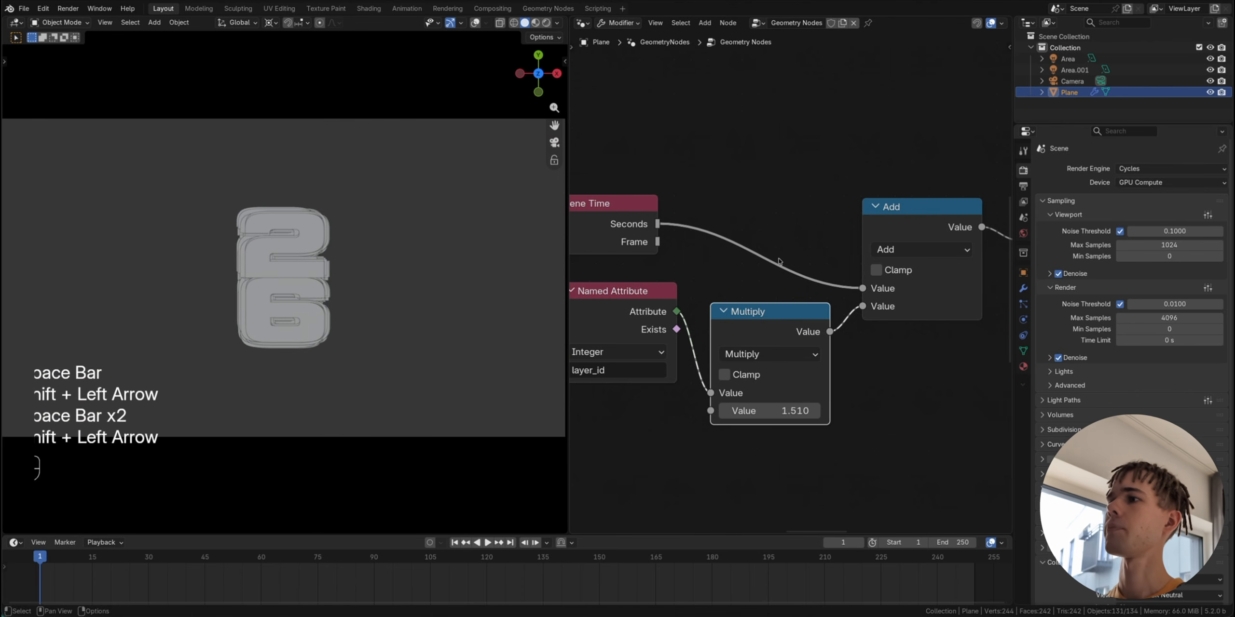
Step: Keyframe the vector Mix node's Factor at 0 on frame 15
{"action": "scroll", "coordinate": [780, 258], "scroll_direction": "down", "scroll_amount": 5}
{"action": "scroll", "coordinate": [780, 257], "scroll_direction": "right", "scroll_amount": 10}
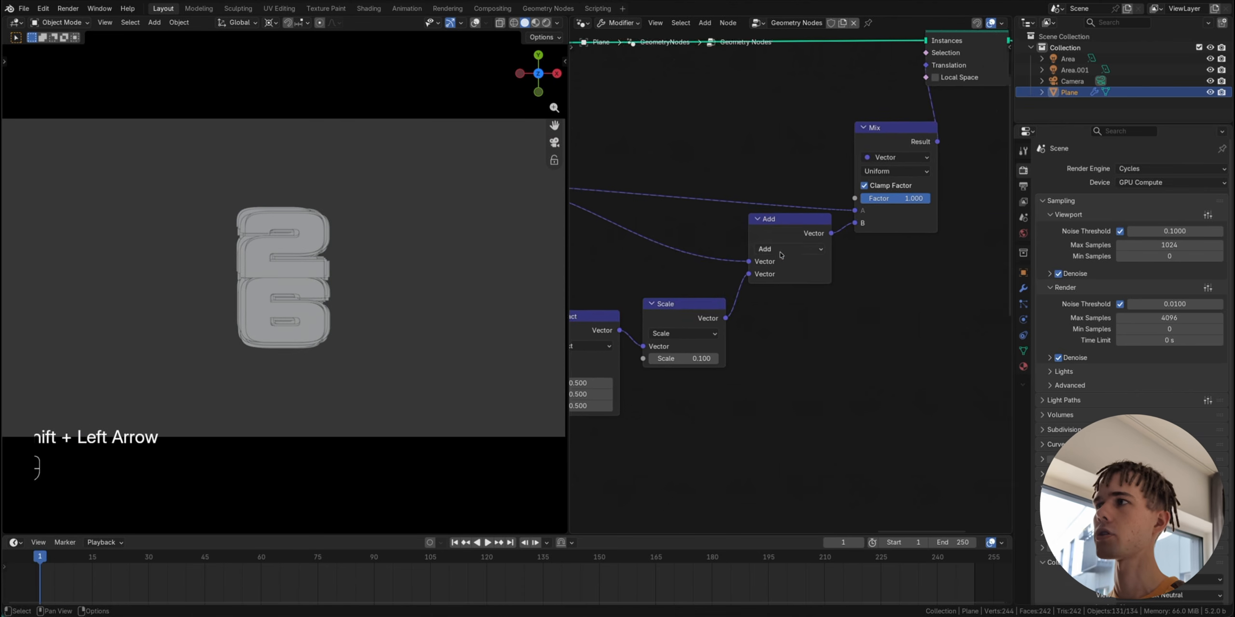
{"action": "left_click", "coordinate": [876, 131]}
{"action": "left_click_drag", "start_coordinate": [51, 556], "coordinate": [92, 559]}
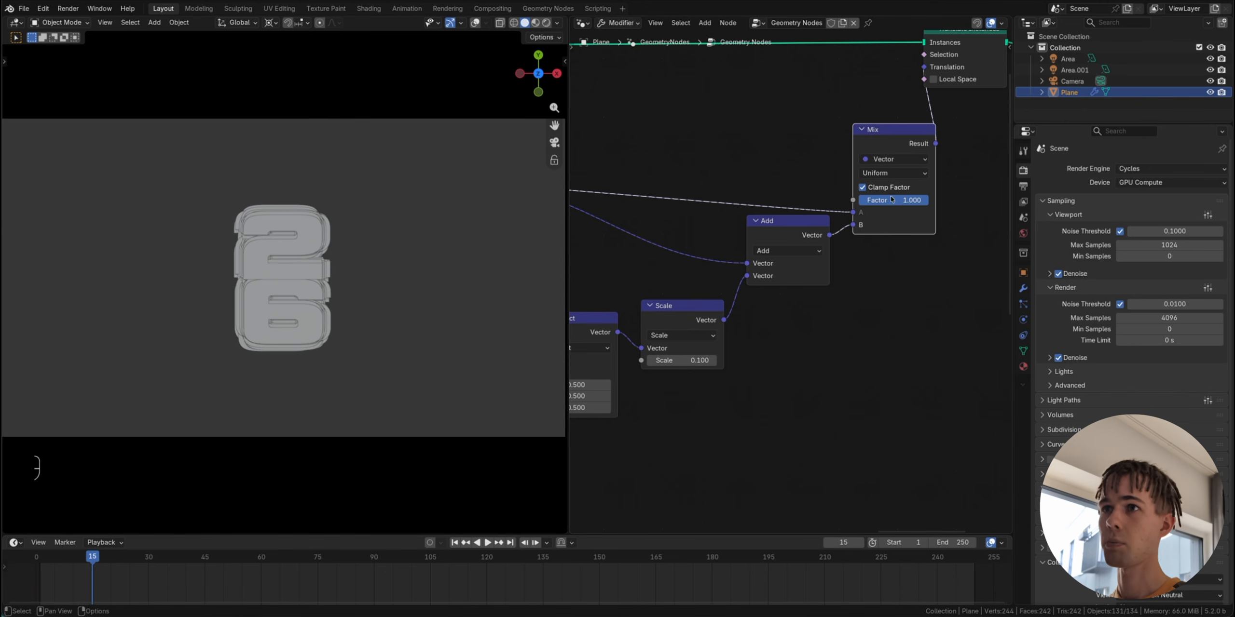
{"action": "left_click_drag", "start_coordinate": [891, 198], "coordinate": [859, 203]}
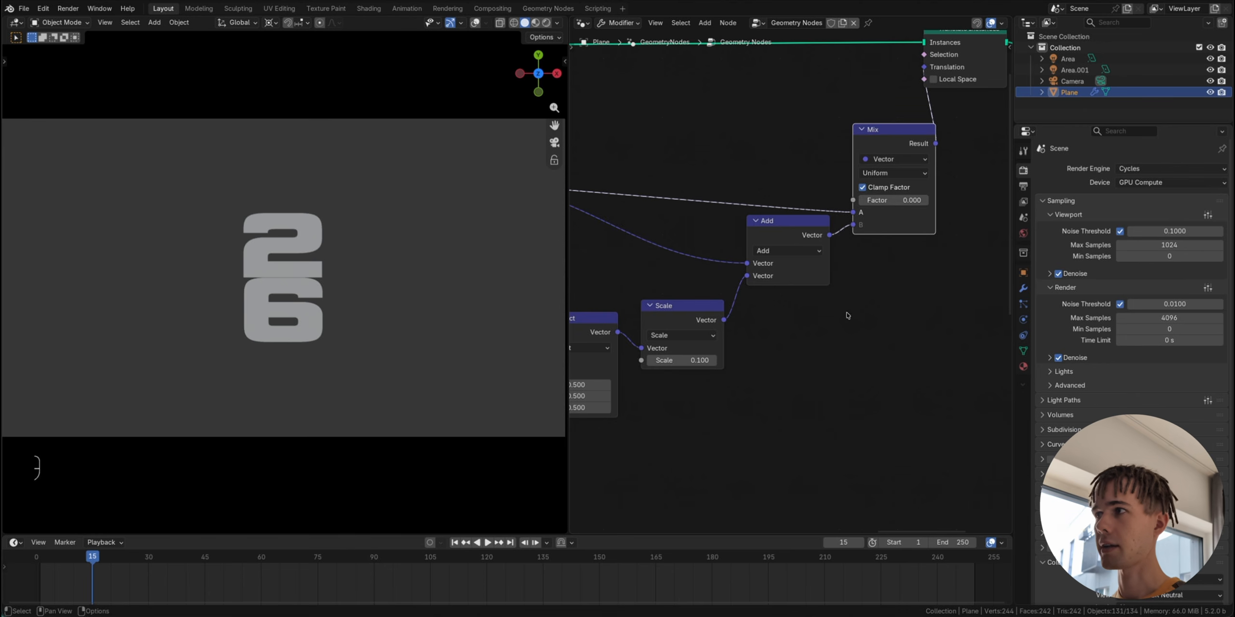
{"action": "key", "text": "i"}
Step: Keyframe the Mix node's Factor at 0 on frame 37 and at 1 on frame 25
{"action": "key", "text": "space"}
{"action": "key", "text": "space"}
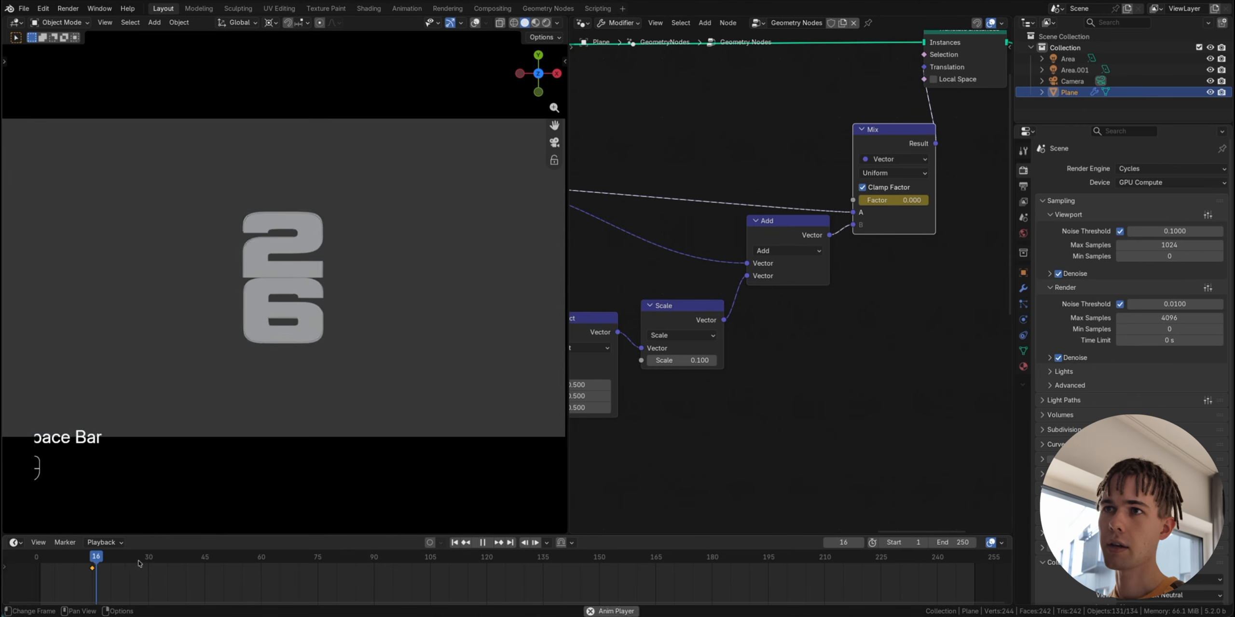
{"action": "mouse_move", "coordinate": [159, 558]}
{"action": "left_mouse_down"}
{"action": "mouse_move", "coordinate": [206, 566]}
{"action": "mouse_move", "coordinate": [175, 570]}
{"action": "left_mouse_up"}
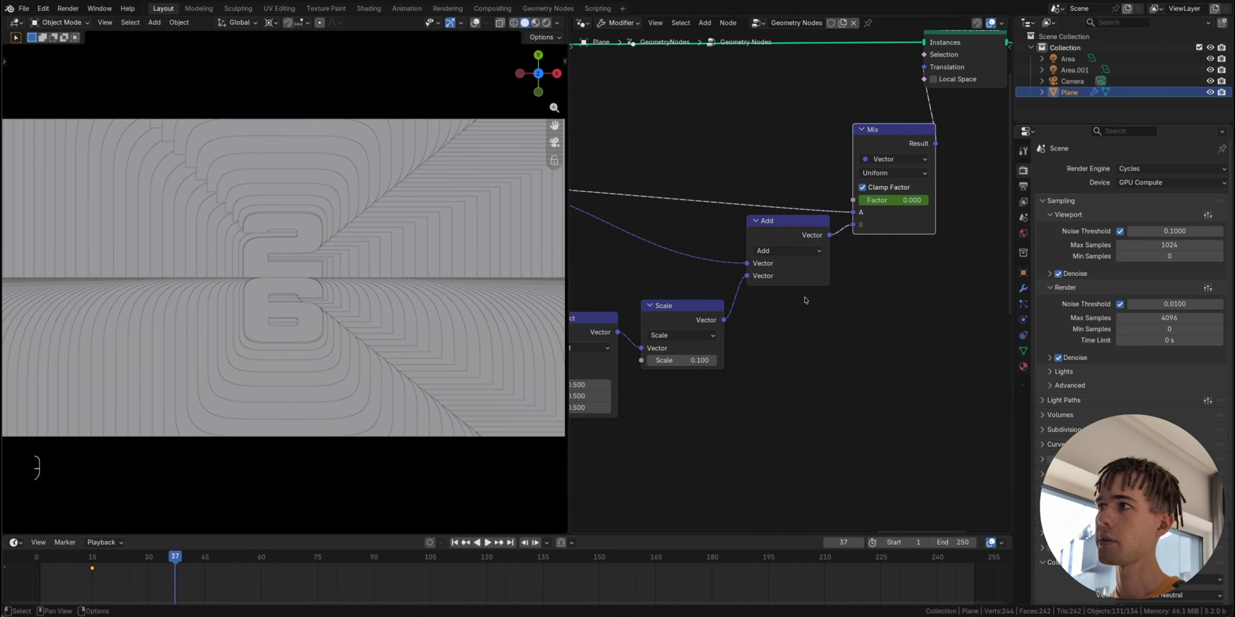
{"action": "left_click", "coordinate": [131, 560]}
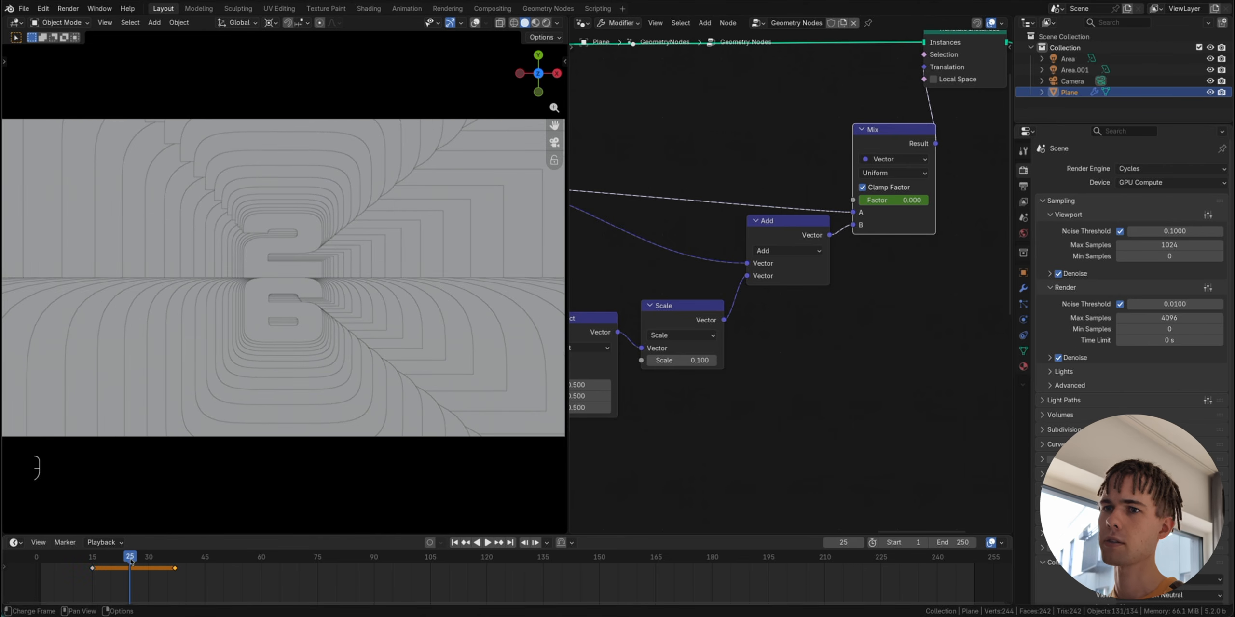
{"action": "left_click_drag", "start_coordinate": [907, 201], "coordinate": [912, 201]}
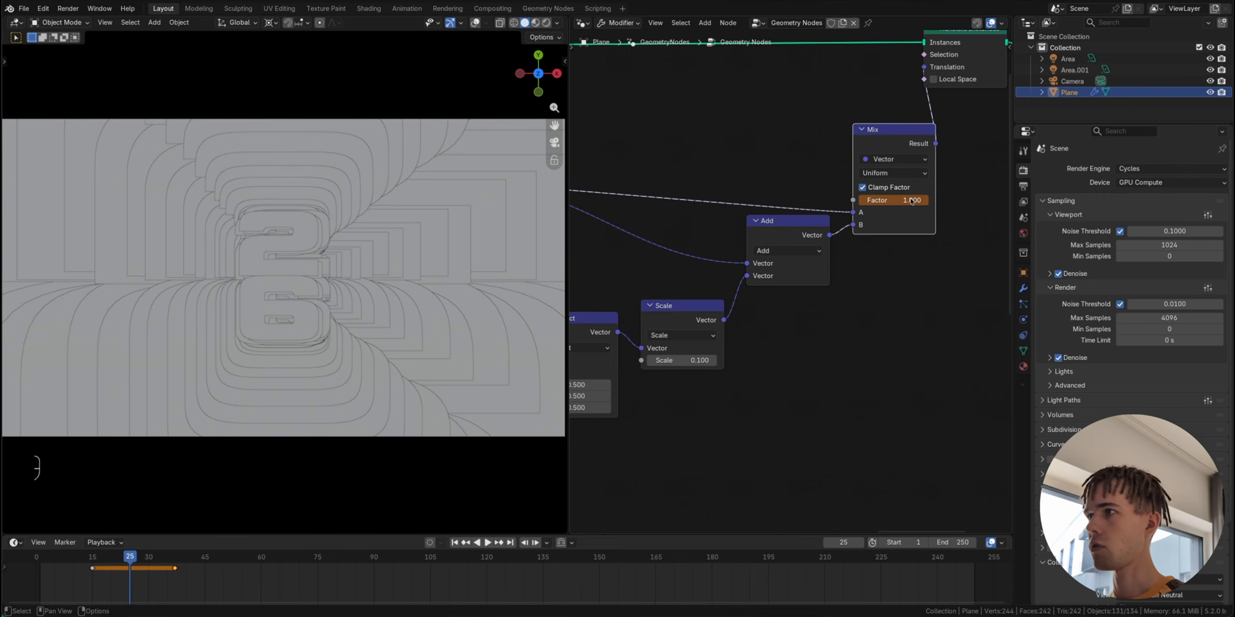
Step: Replay the keyframed noise movement from the first frame in a perspective view
{"action": "key", "text": "shift+Left"}
{"action": "key", "text": "space"}
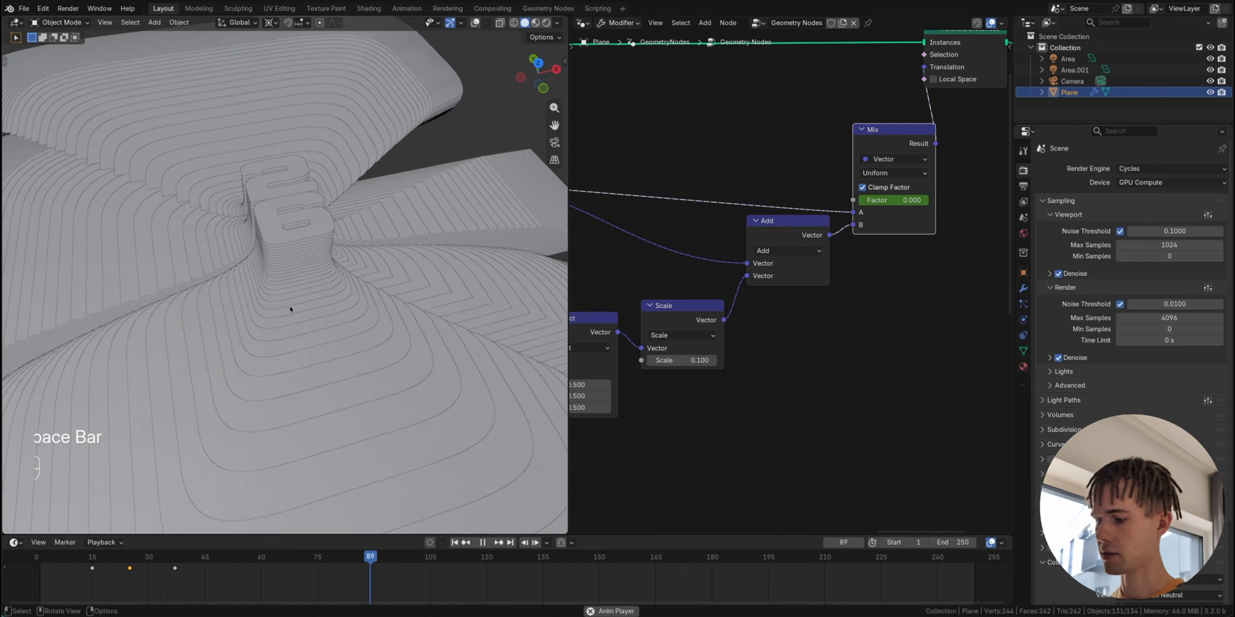
{"action": "key", "text": "shift+Left"}
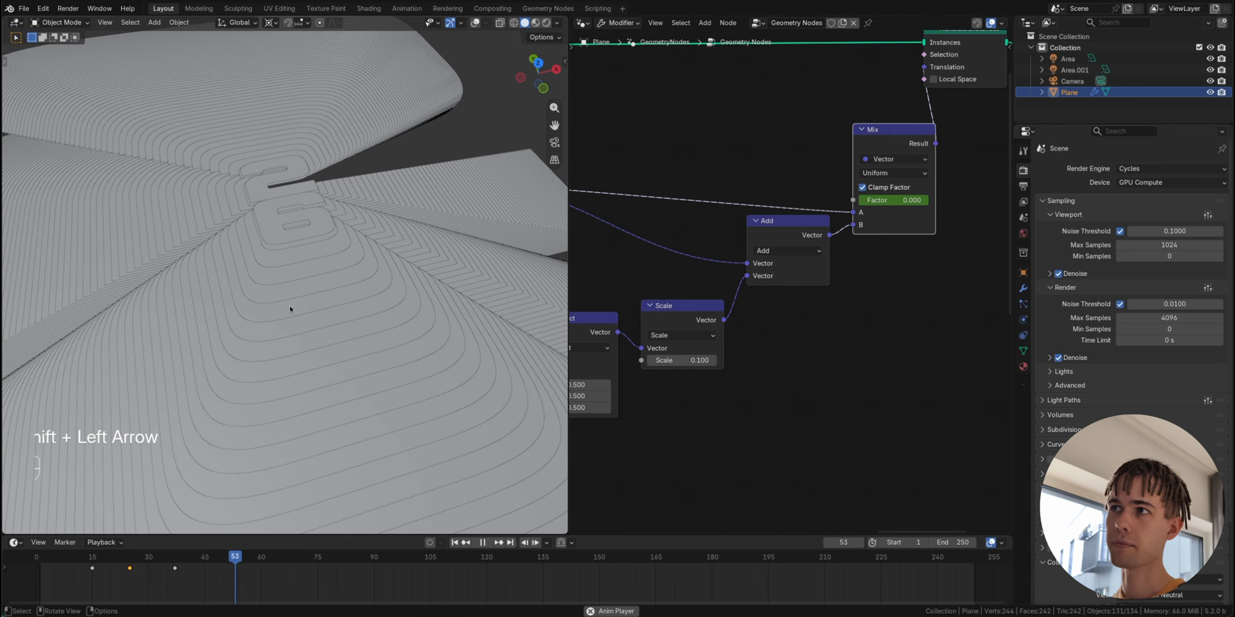
Step: Review the animation through the camera in Material Preview shading and check a frame in Rendered shading
{"action": "left_click", "coordinate": [554, 143]}
{"action": "key", "text": "z"}
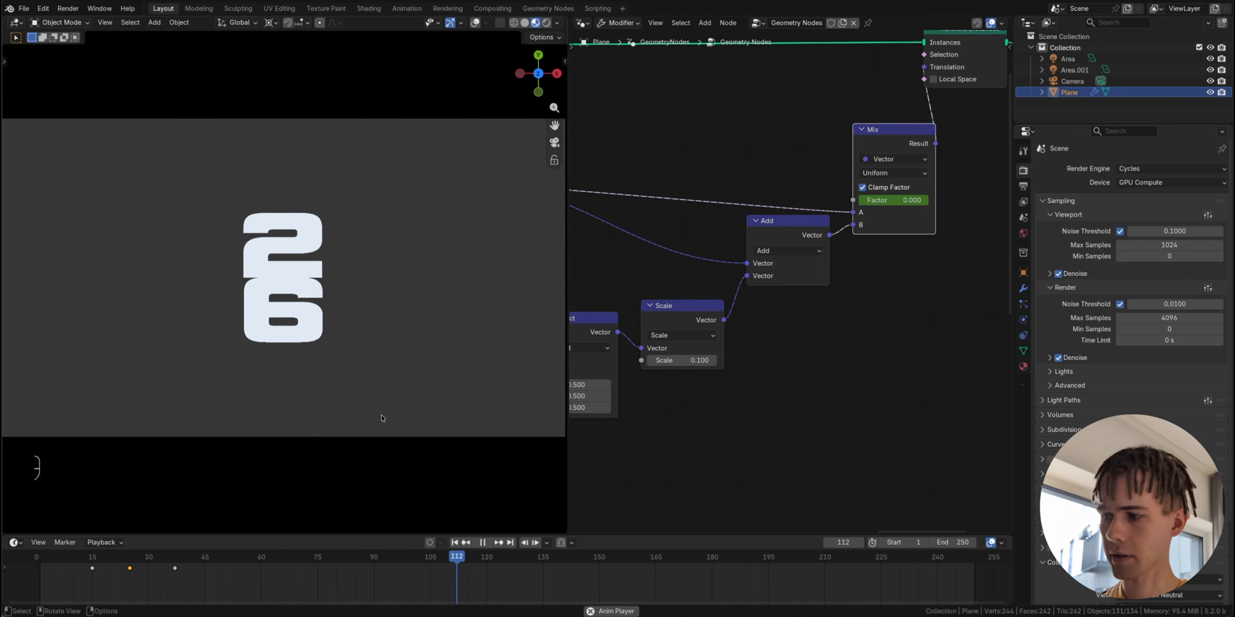
{"action": "key", "text": "space"}
{"action": "key", "text": "shift+Left"}
{"action": "key", "text": "space"}
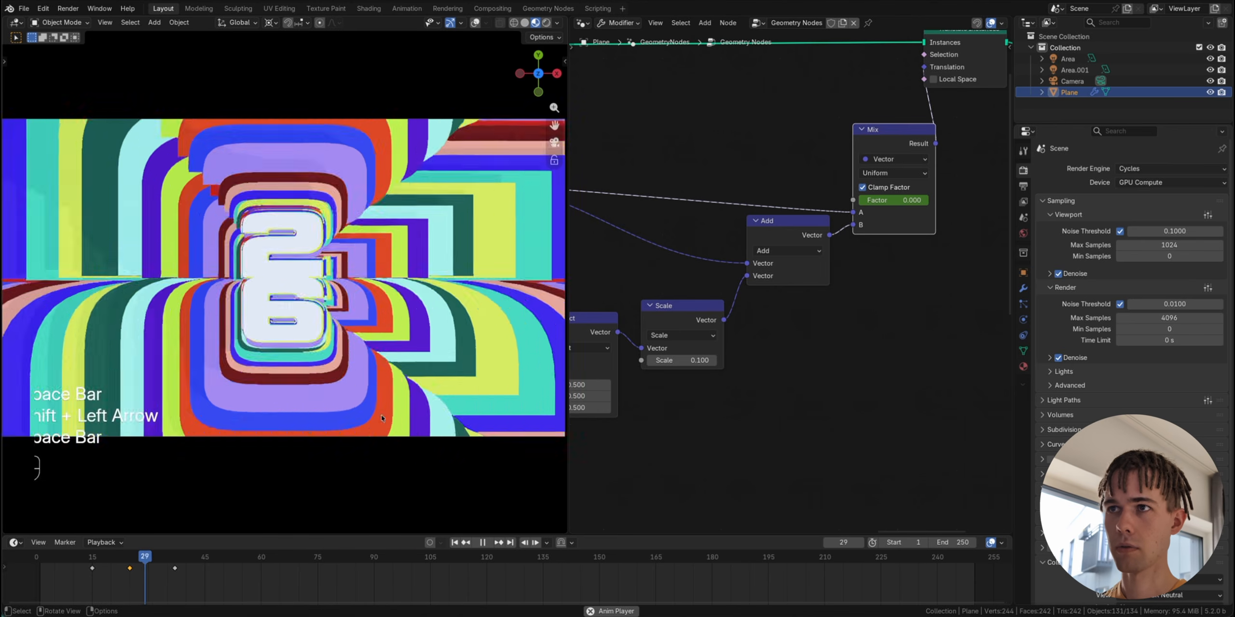
{"action": "key", "text": "space"}
{"action": "key", "text": "z"}
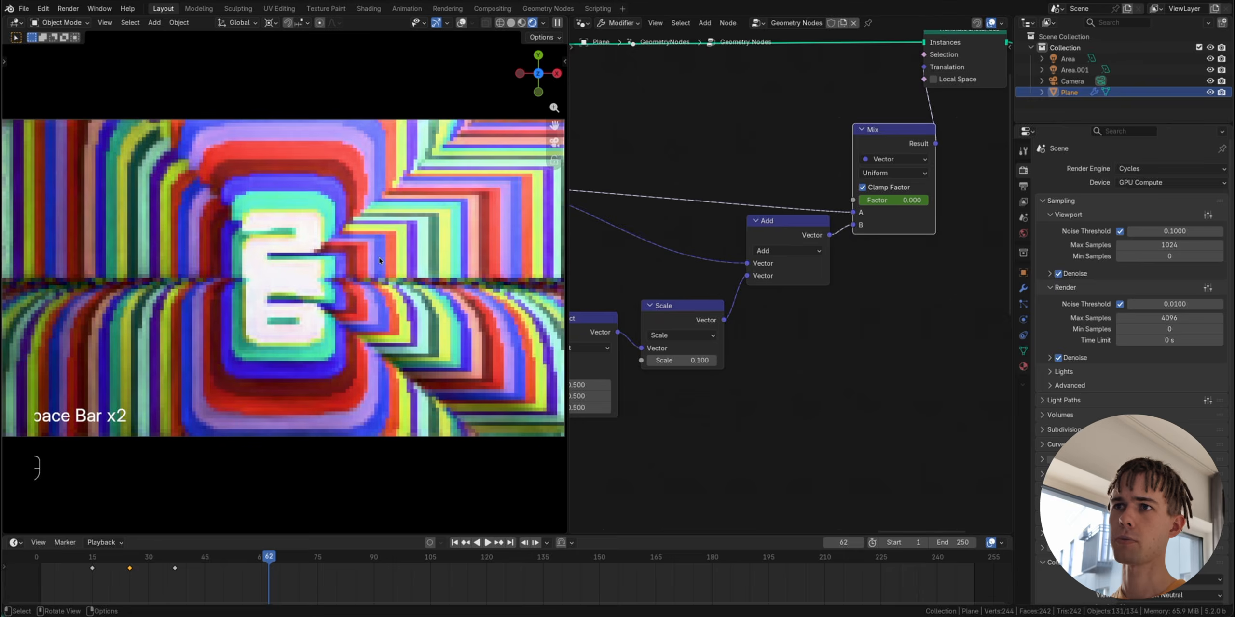
Step: Switch back to Solid shading, scrub and replay the transition in perspective, and return to the camera view
{"action": "key", "text": "z"}
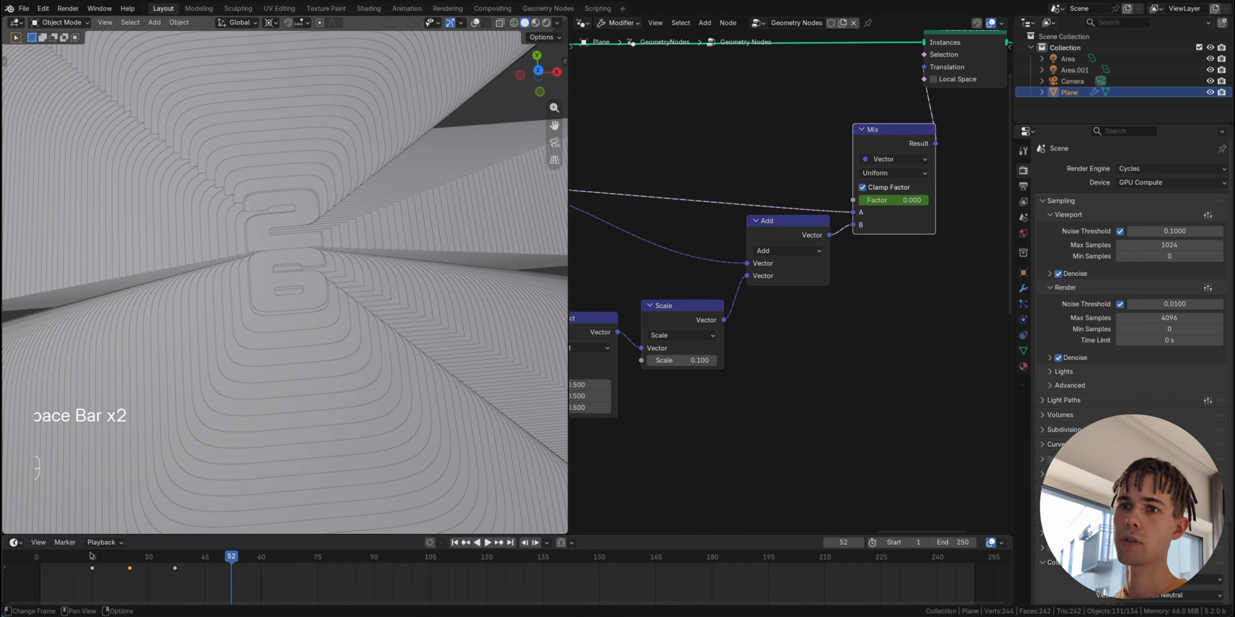
{"action": "left_click_drag", "start_coordinate": [76, 559], "coordinate": [146, 559]}
{"action": "key", "text": "space"}
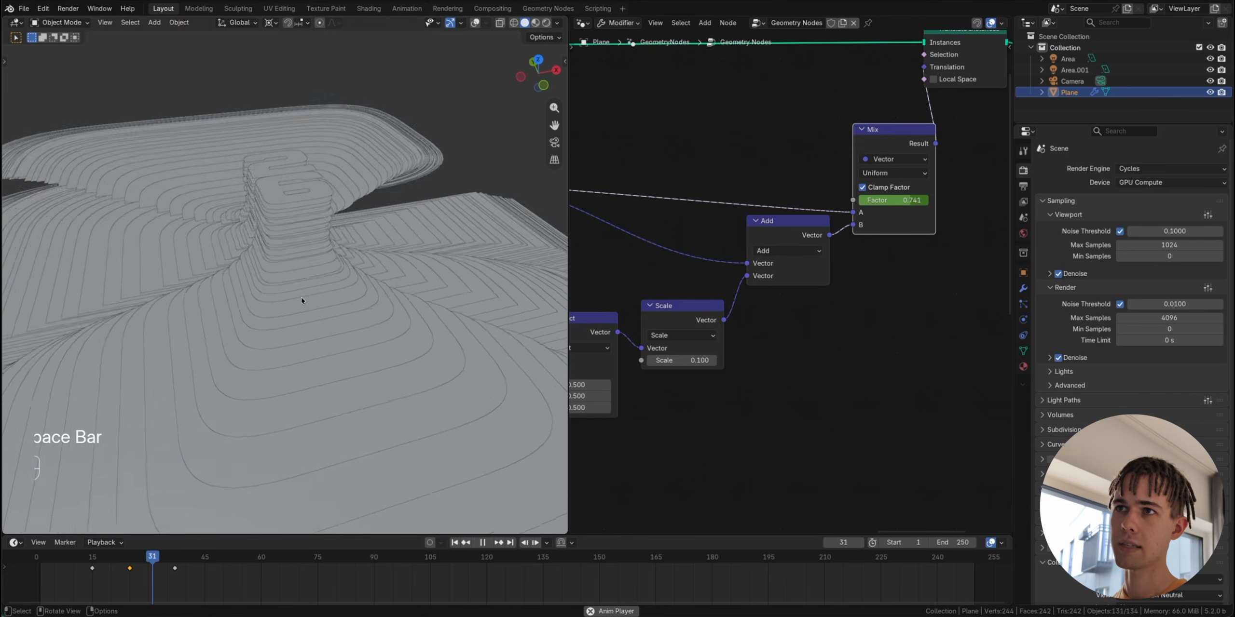
{"action": "key", "text": "shift+Left"}
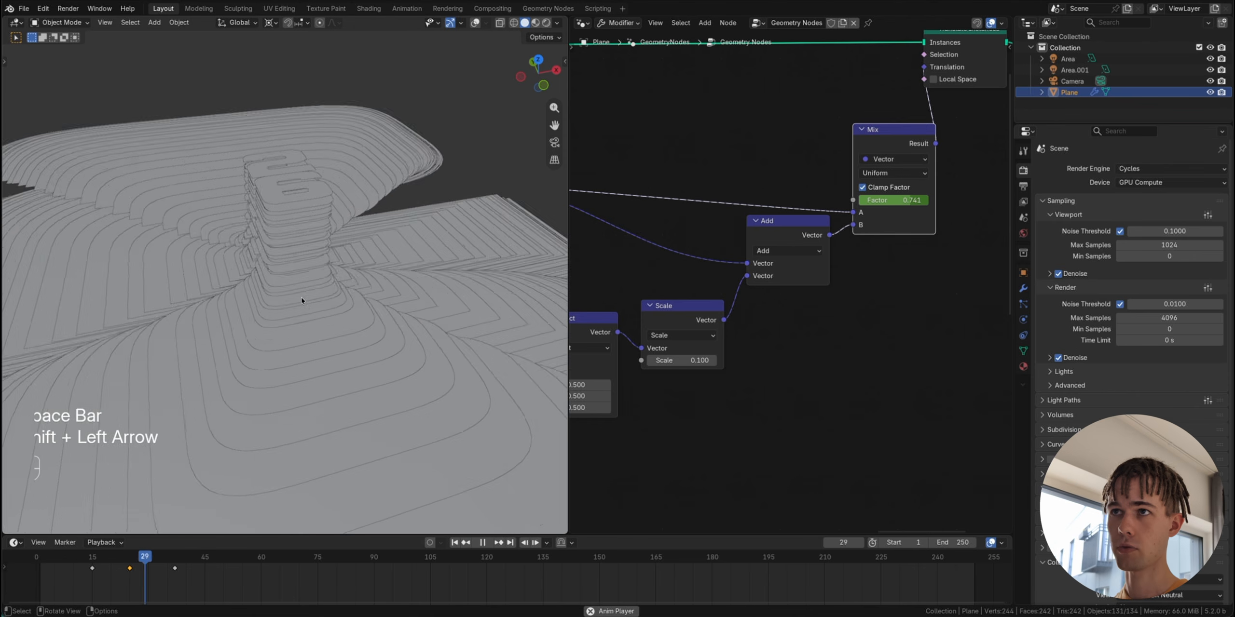
{"action": "key", "text": "space"}
{"action": "left_click", "coordinate": [550, 144]}
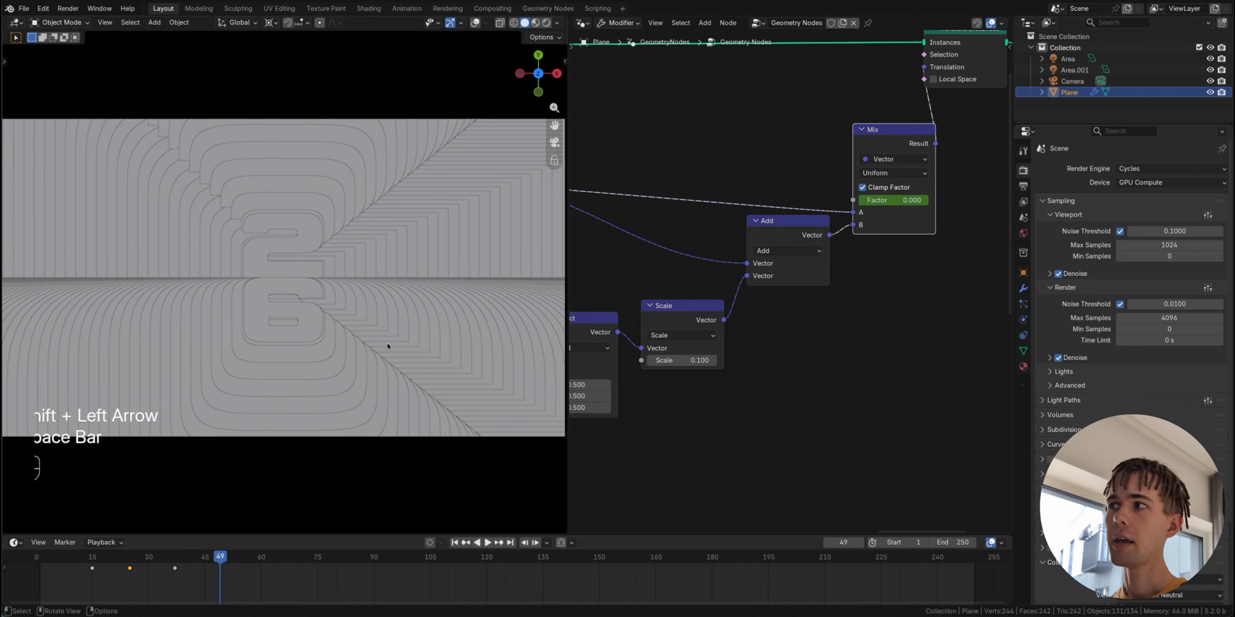
Step: Duplicate the vector Mix node and insert the copy between the original Mix and Translate Instances nodes
{"action": "scroll", "coordinate": [777, 225], "scroll_direction": "down", "scroll_amount": 3}
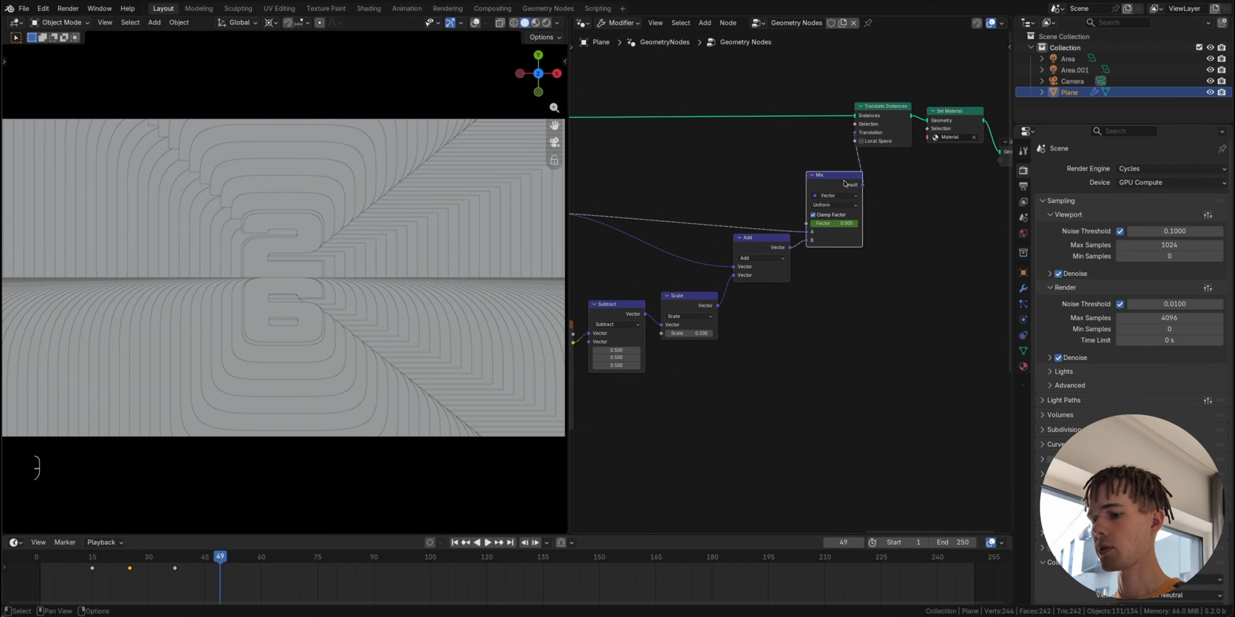
{"action": "key", "text": "shift+d"}
{"action": "left_click", "coordinate": [912, 178]}
{"action": "scroll", "coordinate": [852, 251], "scroll_direction": "down", "scroll_amount": 2}
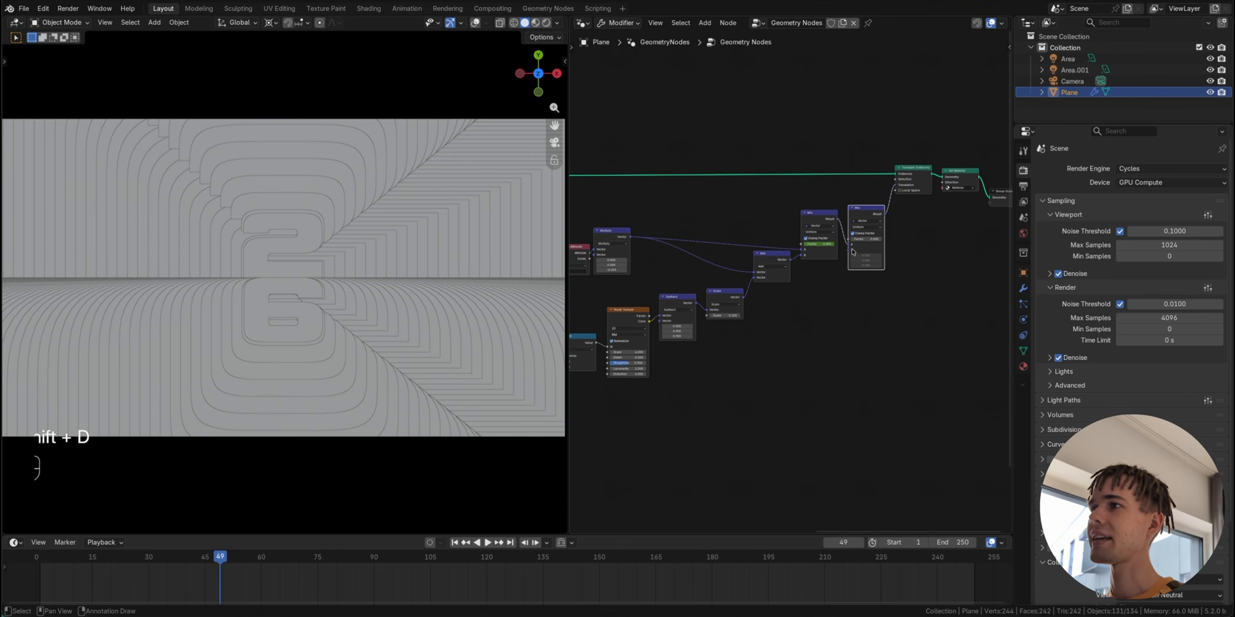
Step: Duplicate the noise node chain from Scene Time through Scale and place the copy below the original
{"action": "middle_click_drag", "start_coordinate": [721, 426], "coordinate": [825, 410]}
{"action": "scroll", "coordinate": [822, 416], "scroll_direction": "down", "scroll_amount": 1}
{"action": "left_click_drag", "start_coordinate": [895, 409], "coordinate": [587, 278]}
{"action": "key", "text": "shift+d"}
{"action": "left_click", "coordinate": [810, 400]}
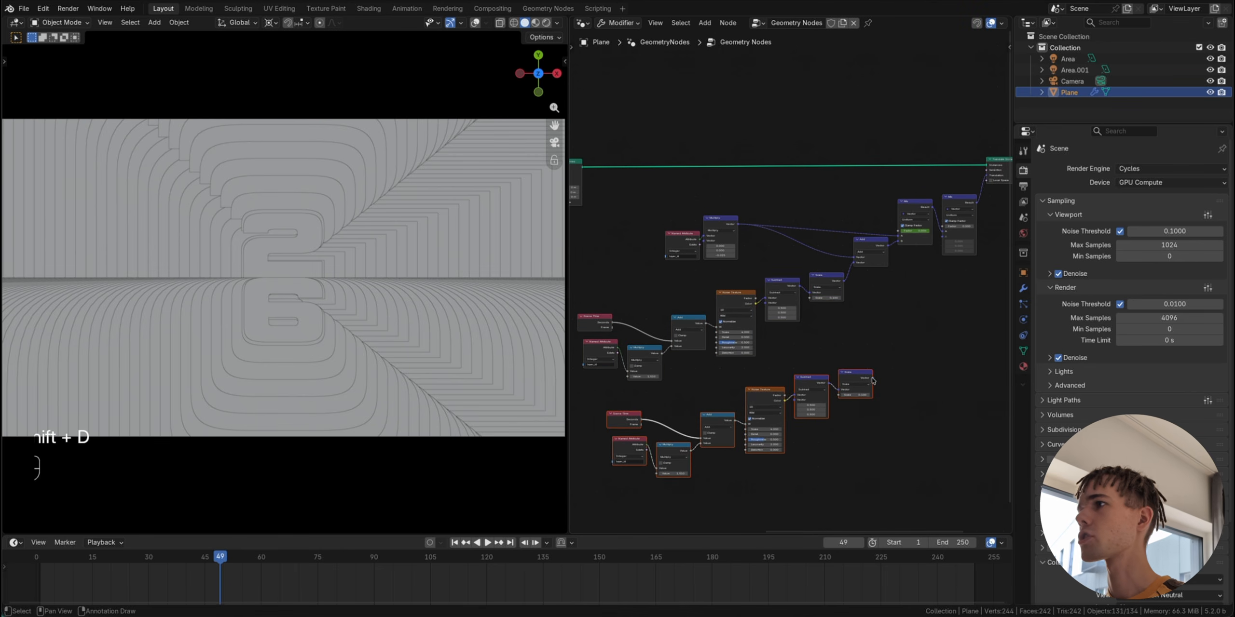
Step: Append a Scale copy to the lower noise chain, and combine that chain with the first Mix result through a duplicated Add feeding the second Mix
{"action": "key", "text": "shift+d"}
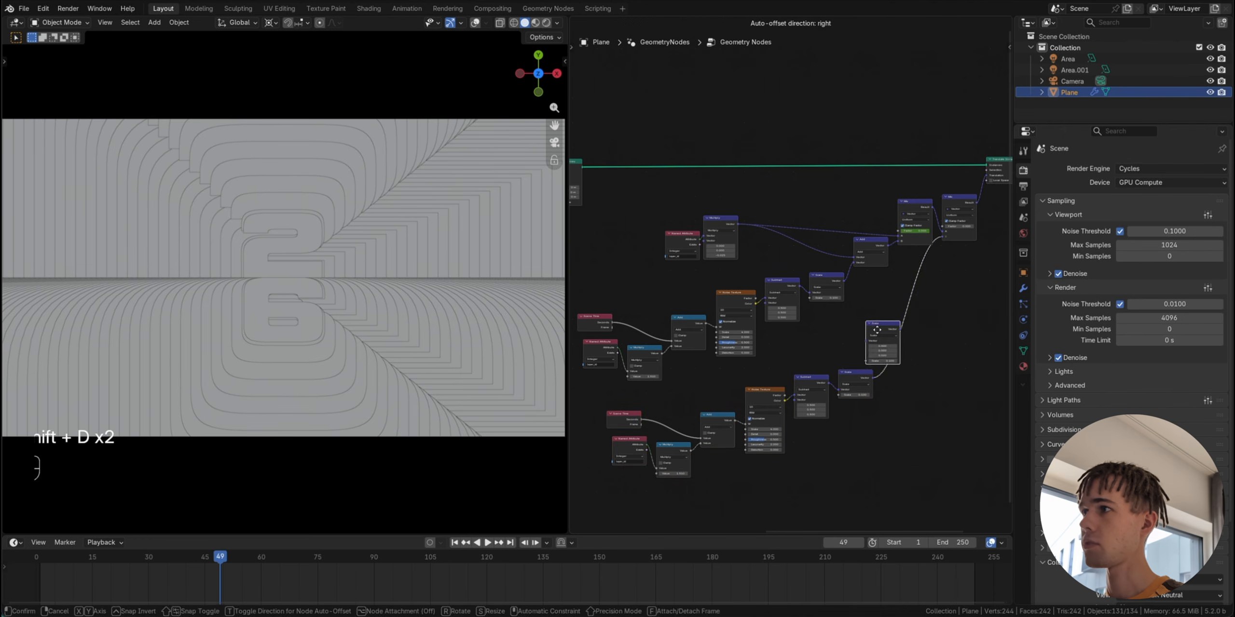
{"action": "left_click", "coordinate": [884, 342]}
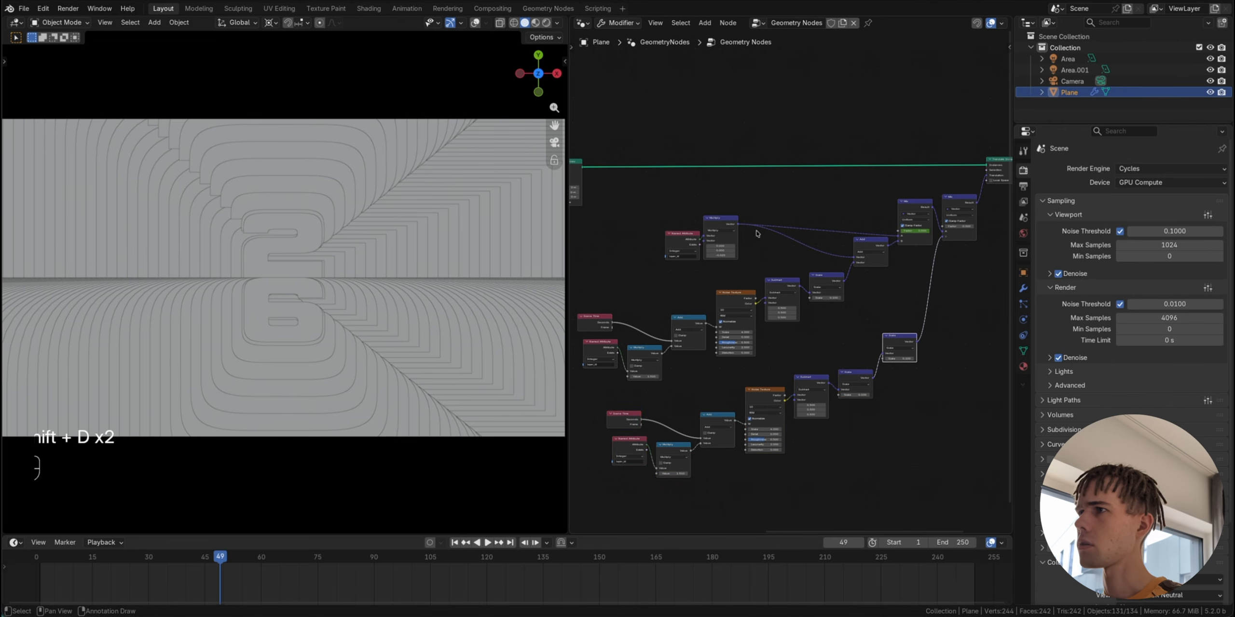
{"action": "scroll", "coordinate": [788, 241], "scroll_direction": "up", "scroll_amount": 2}
{"action": "middle_click_drag", "start_coordinate": [911, 239], "coordinate": [822, 235]}
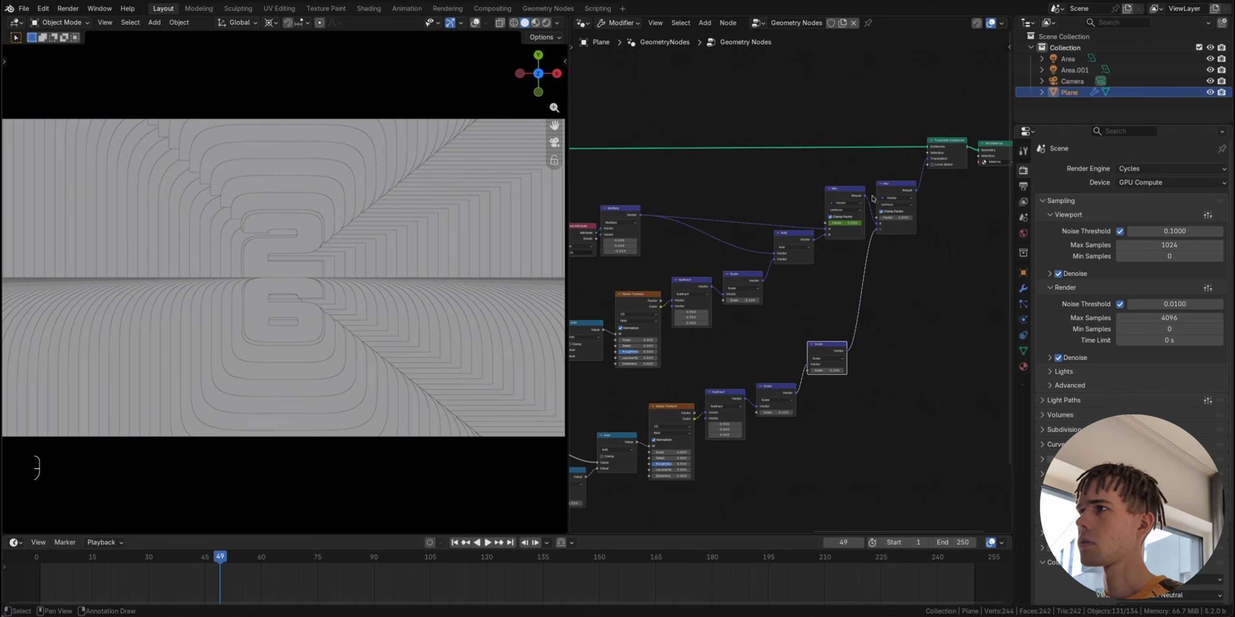
{"action": "left_click_drag", "start_coordinate": [865, 196], "coordinate": [877, 240]}
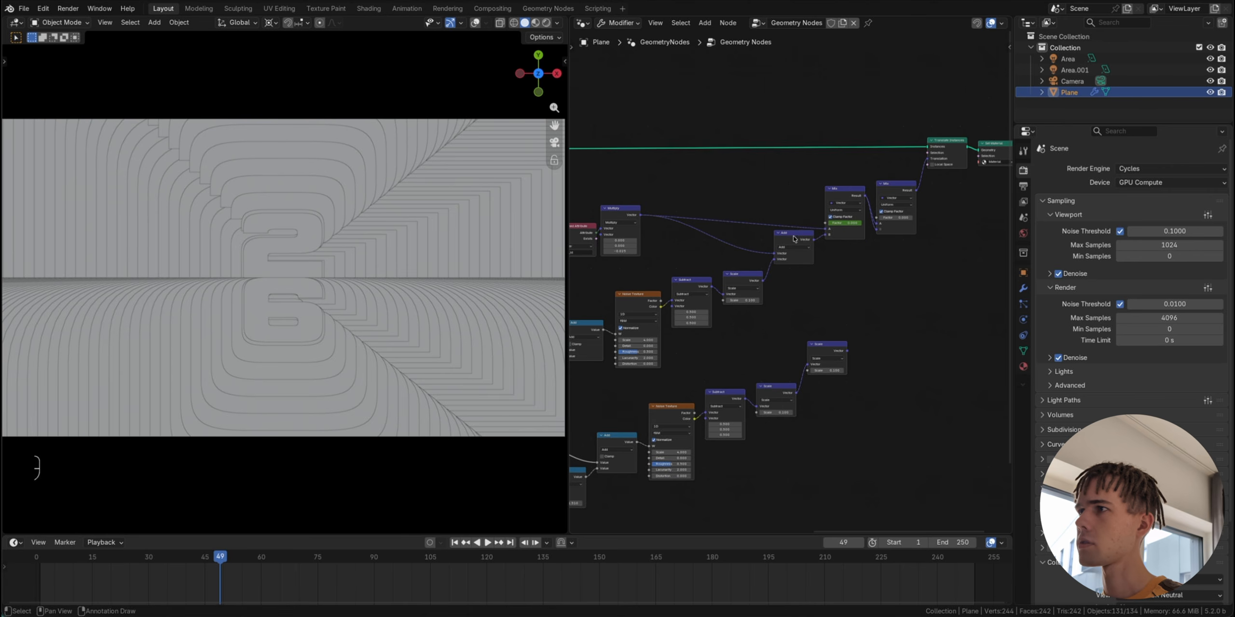
{"action": "key", "text": "shift+d"}
{"action": "left_click", "coordinate": [895, 232]}
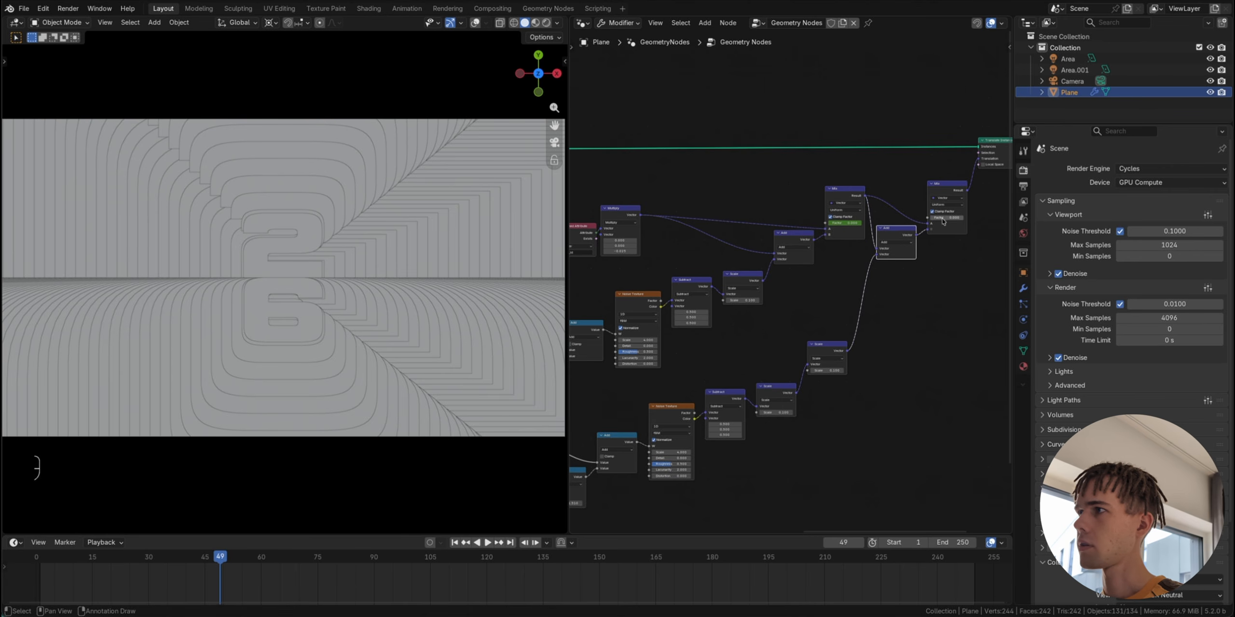
Step: Start playback and dissolve the extra Scale node at the end of the lower noise chain, keeping the link to Add
{"action": "key", "text": "space"}
{"action": "scroll", "coordinate": [893, 320], "scroll_direction": "up", "scroll_amount": 2}
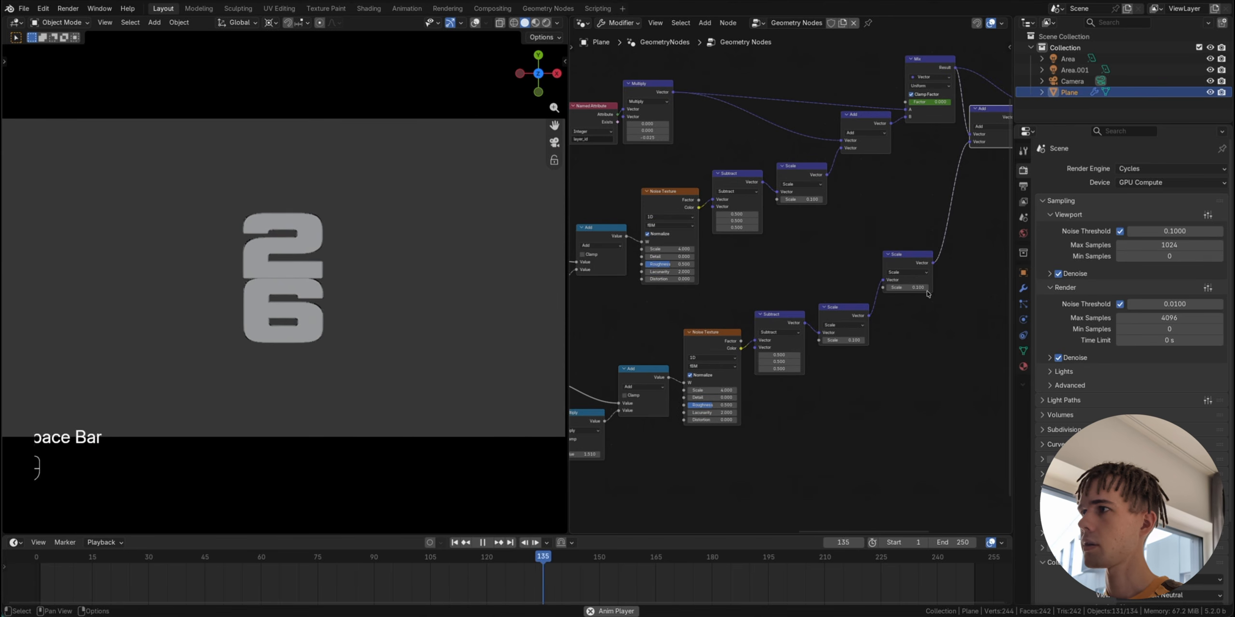
{"action": "left_click", "coordinate": [926, 289]}
{"action": "key", "text": "super+x"}
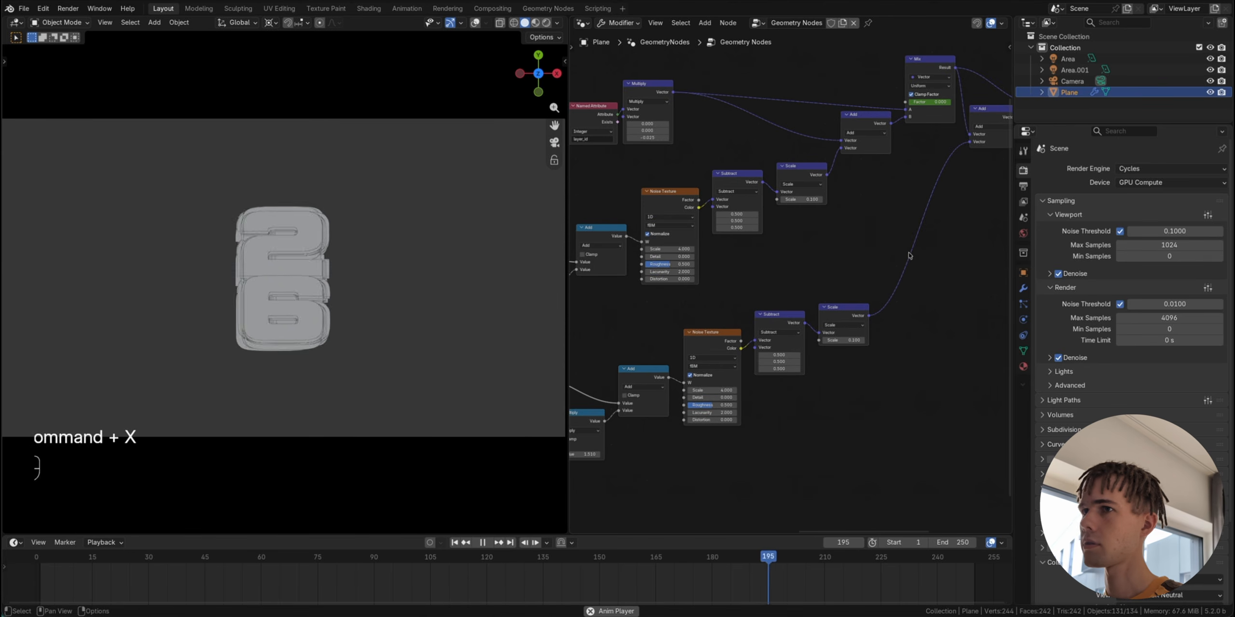
Step: Set the Scale of the lower Noise Texture node to 2
{"action": "scroll", "coordinate": [792, 379], "scroll_direction": "up", "scroll_amount": 2}
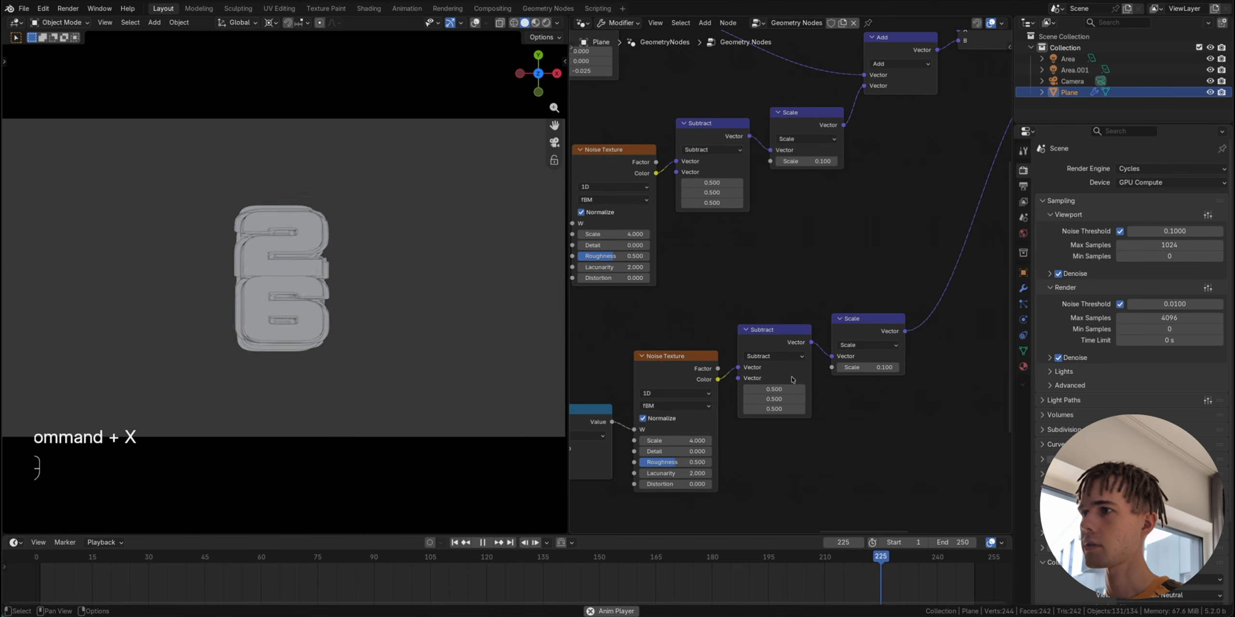
{"action": "middle_click_drag", "start_coordinate": [793, 380], "coordinate": [1051, 283]}
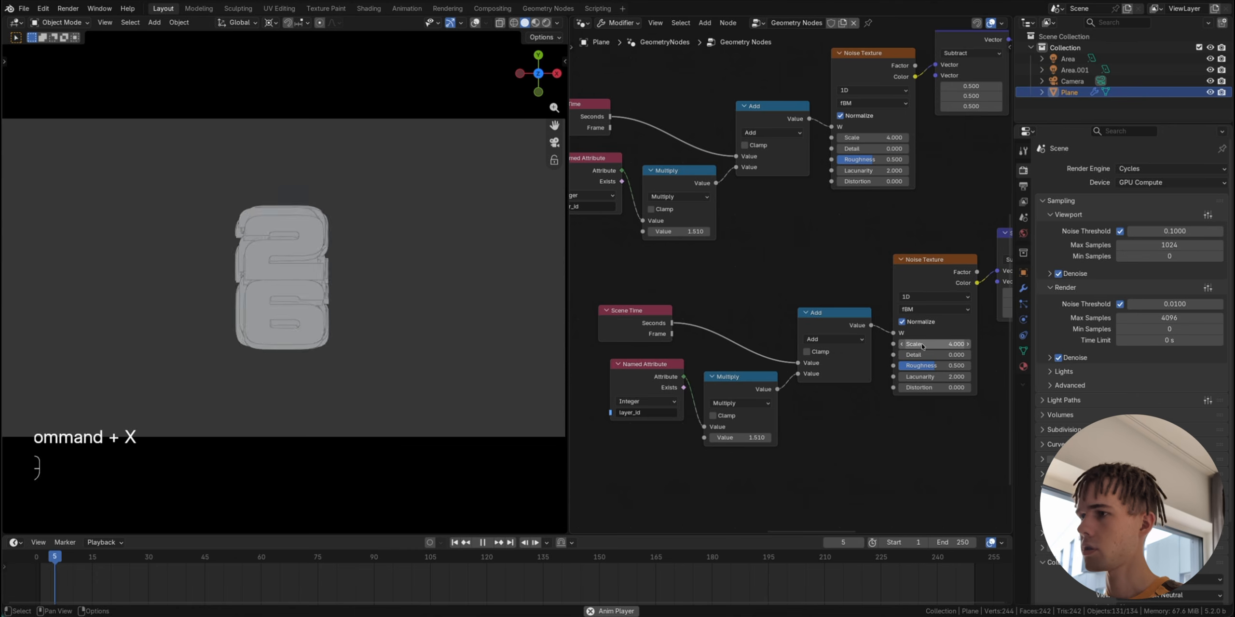
{"action": "double_click", "coordinate": [922, 343]}
{"action": "type", "text": "2"}
{"action": "key", "text": "Return"}
Step: Set the factor of the Scale node in the lower noise chain to 0.02
{"action": "middle_click_drag", "start_coordinate": [921, 344], "coordinate": [664, 359]}
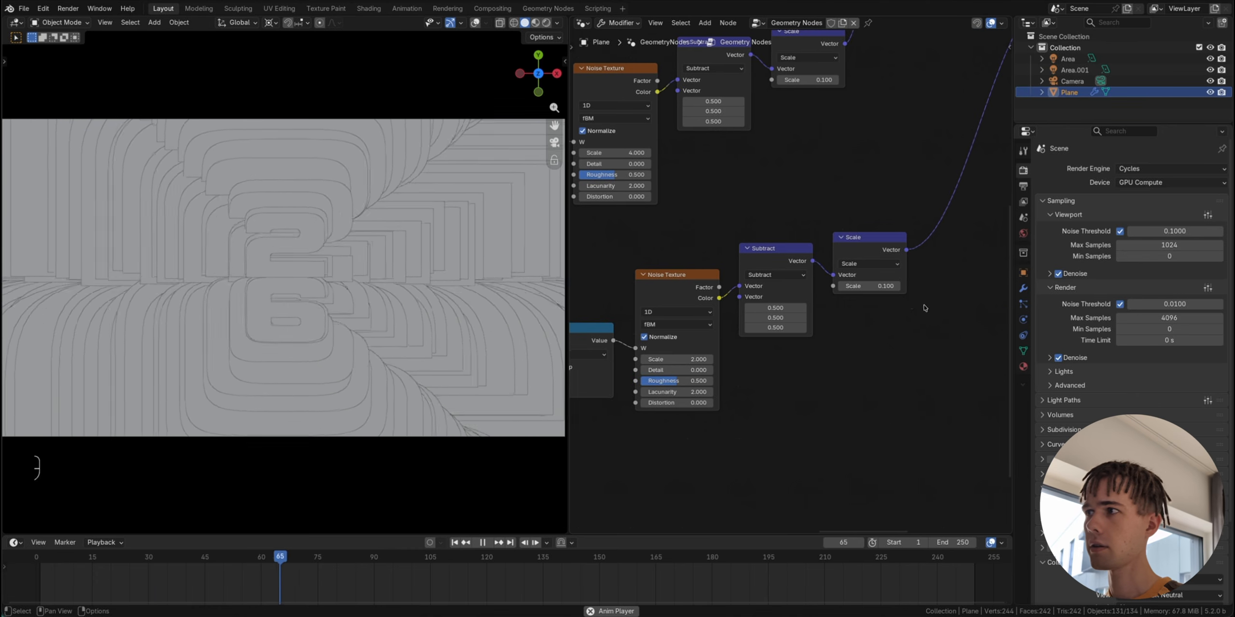
{"action": "double_click", "coordinate": [858, 286]}
{"action": "type", "text": "0.1"}
{"action": "key", "text": "BackSpace"}
{"action": "type", "text": "02"}
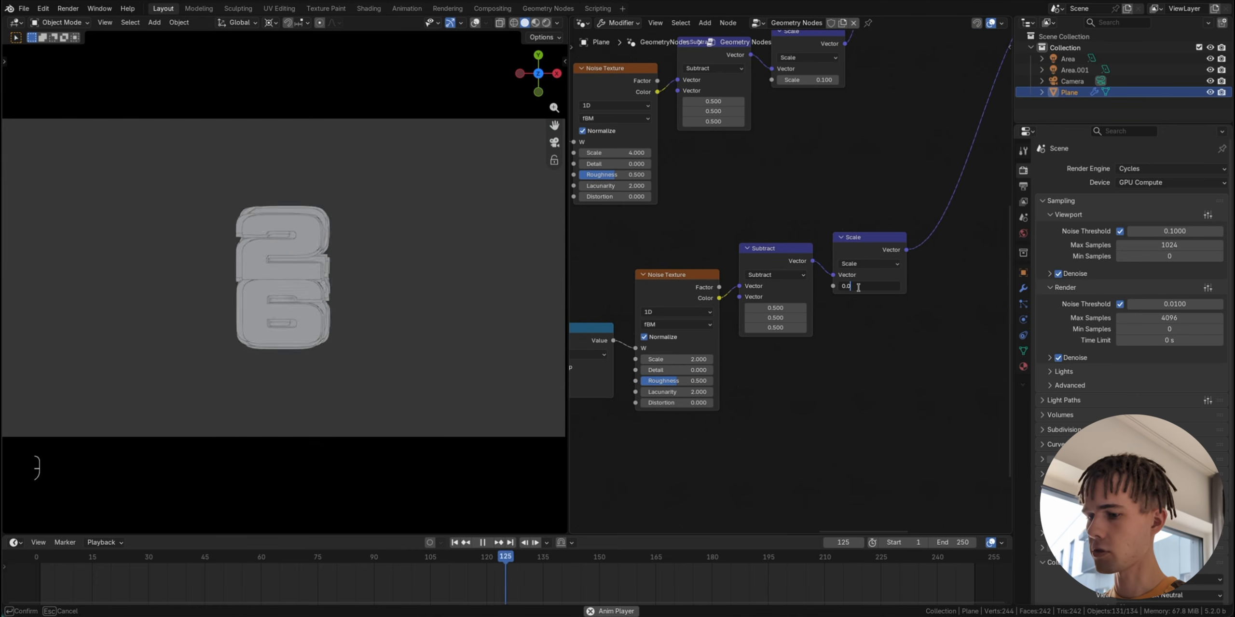
{"action": "key", "text": "Return"}
Step: Replay the animation from the first frame through the camera in Rendered shading and stop while the layers are spread out
{"action": "key", "text": "shift+Left"}
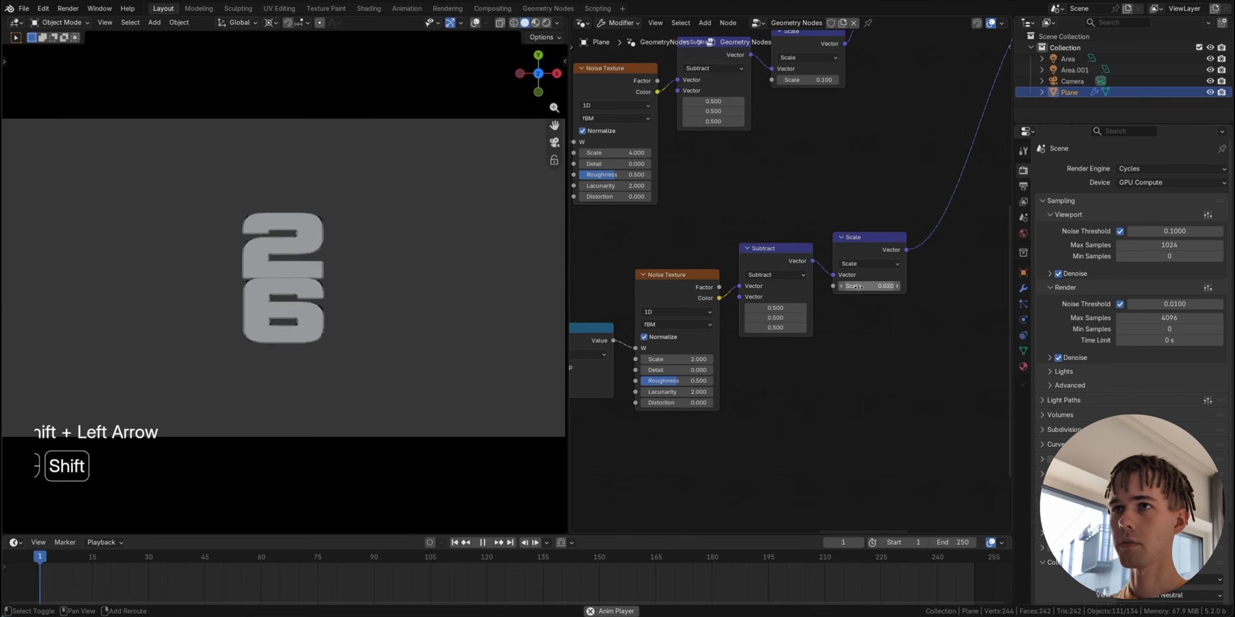
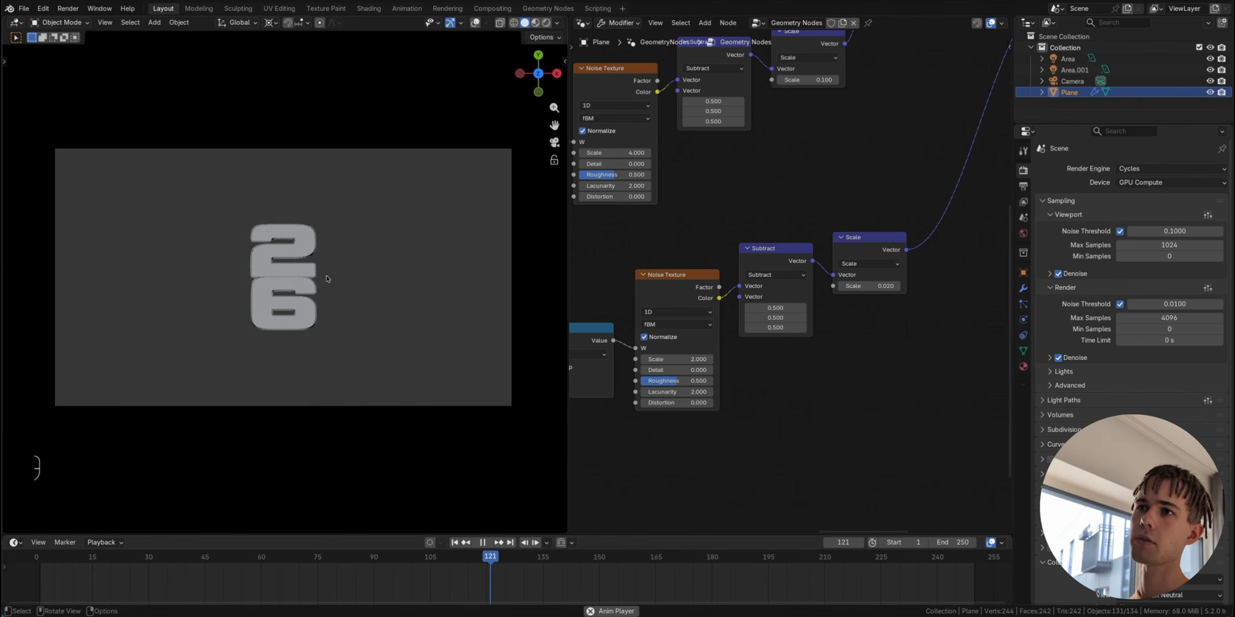
{"action": "key", "text": "space"}
{"action": "key", "text": "space"}
{"action": "key", "text": "space"}
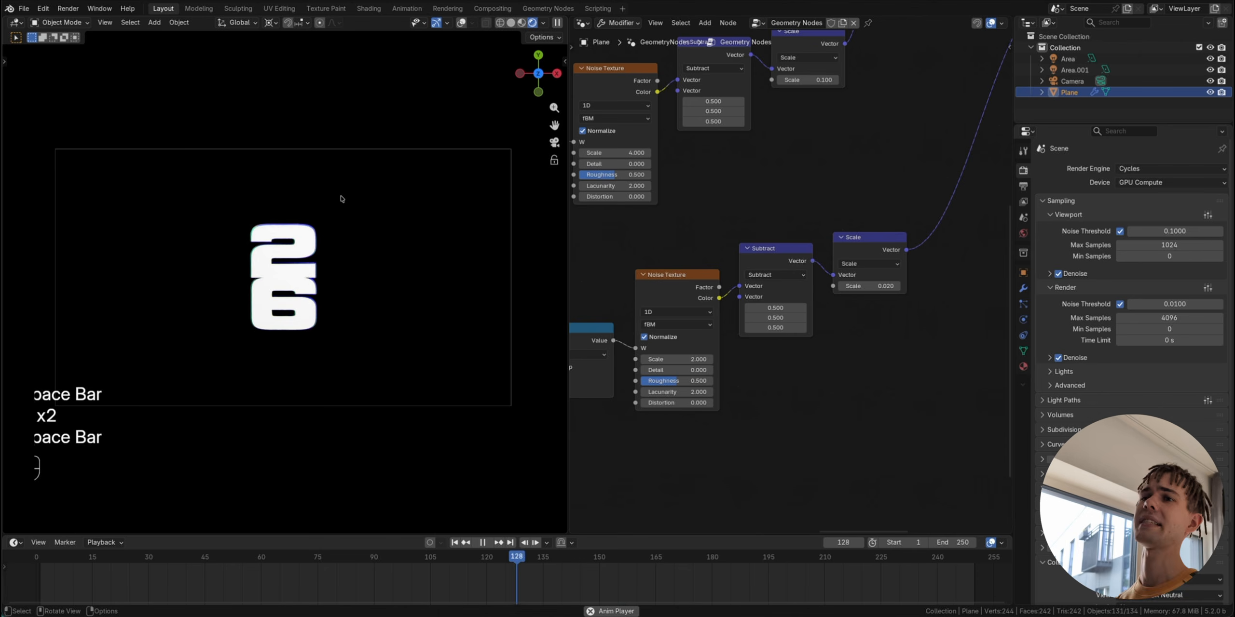
{"action": "key", "text": "shift+Left"}
{"action": "key", "text": "space"}
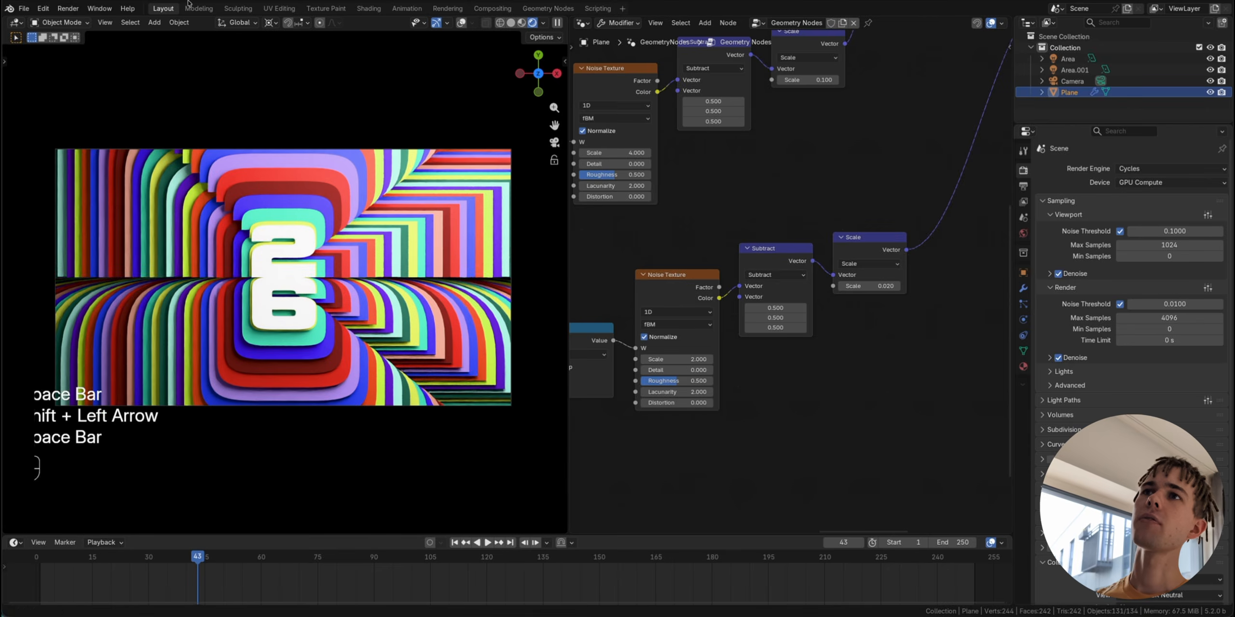
Step: Compare the result with the FIFA World Cup 2026 reference image in the Modeling workspace and return to the Layout workspace
{"action": "left_click", "coordinate": [197, 9]}
{"action": "scroll", "coordinate": [528, 208], "scroll_direction": "down", "scroll_amount": 2}
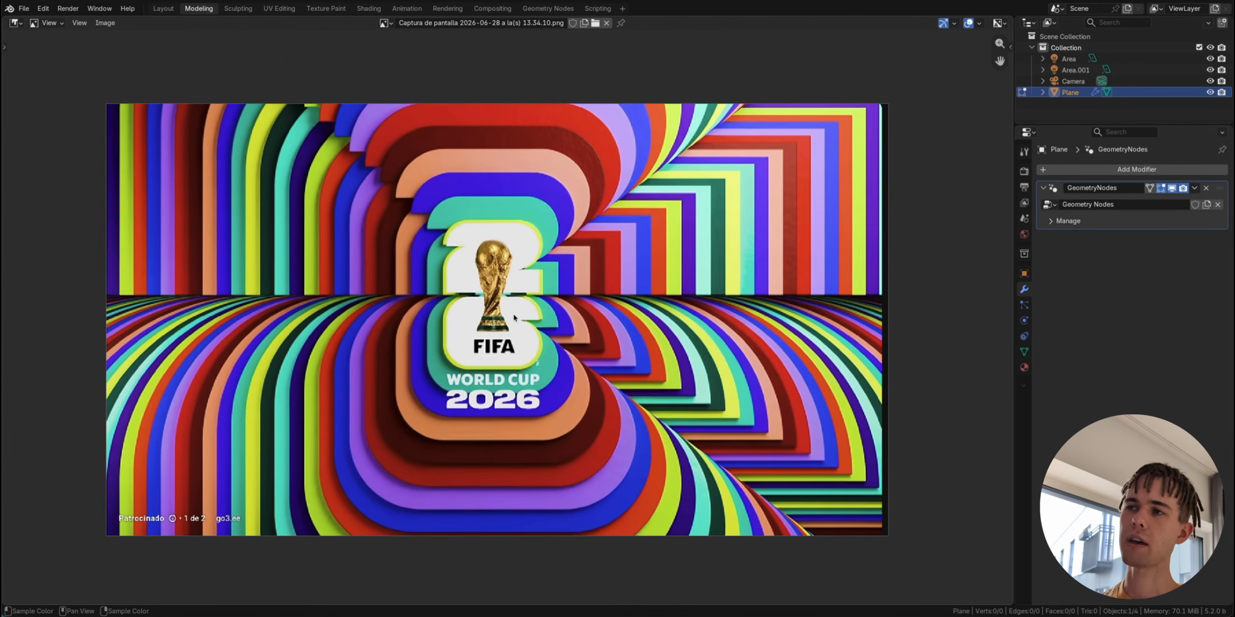
{"action": "scroll", "coordinate": [515, 317], "scroll_direction": "up", "scroll_amount": 1}
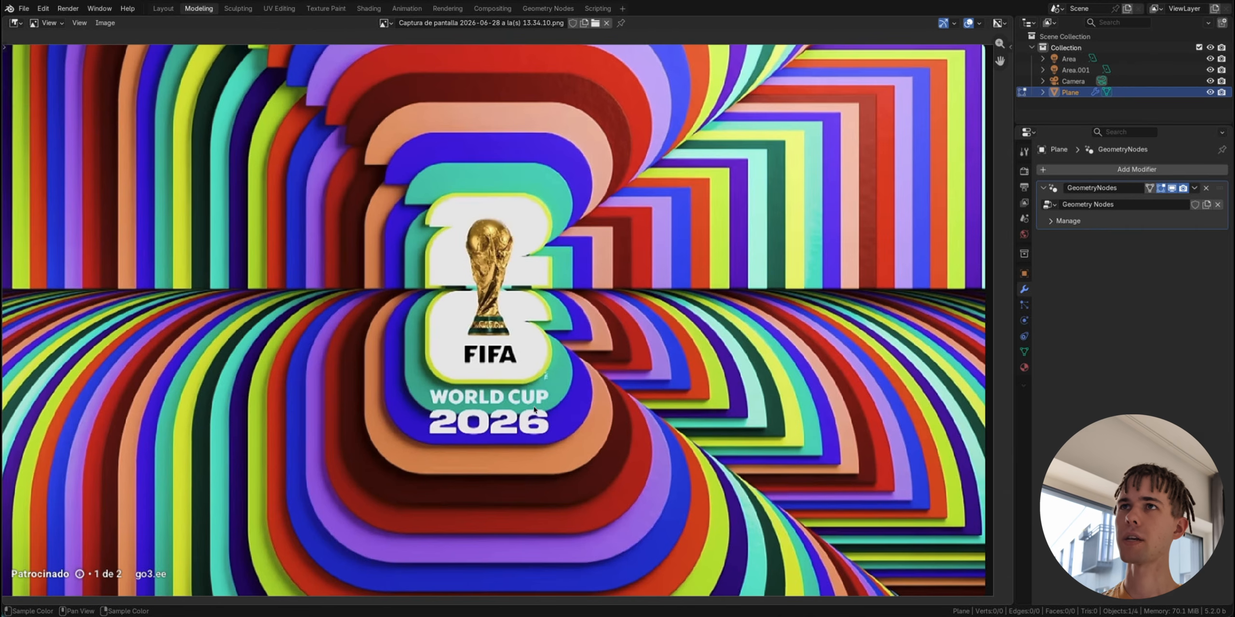
{"action": "left_click", "coordinate": [163, 9]}
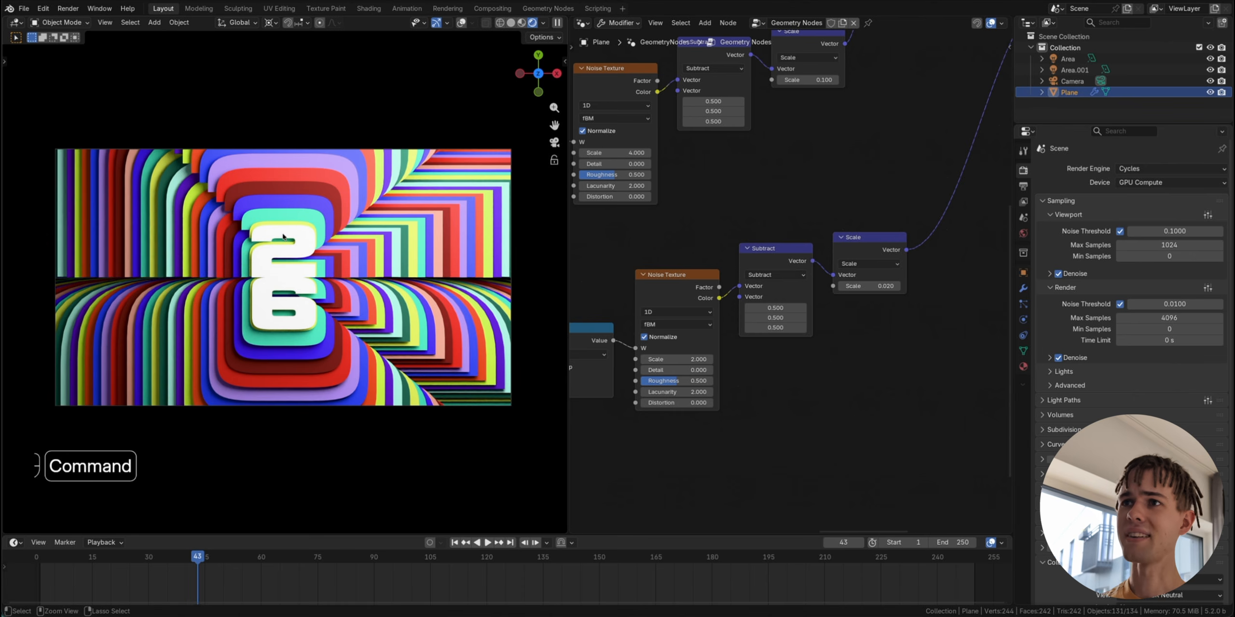
Step: Save the file and replay the rendered transition from the first frame
{"action": "key", "text": "super+s"}
{"action": "key", "text": "shift+Left"}
{"action": "key", "text": "shift+space"}
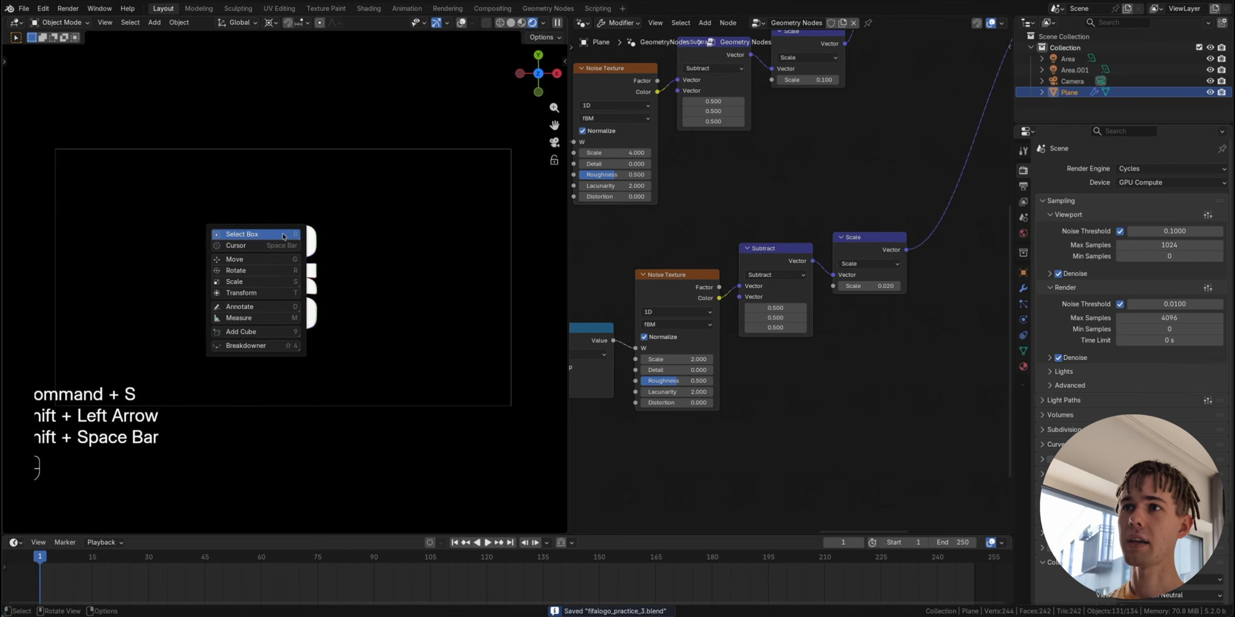
{"action": "key", "text": "space"}
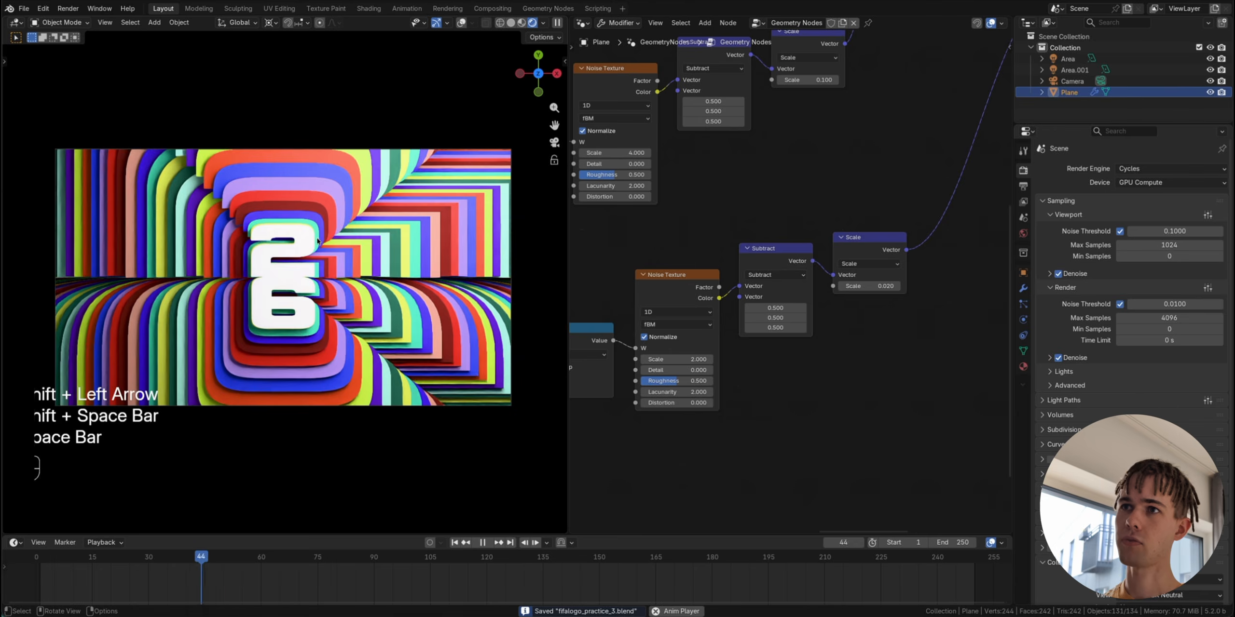
{"action": "key", "text": "space"}
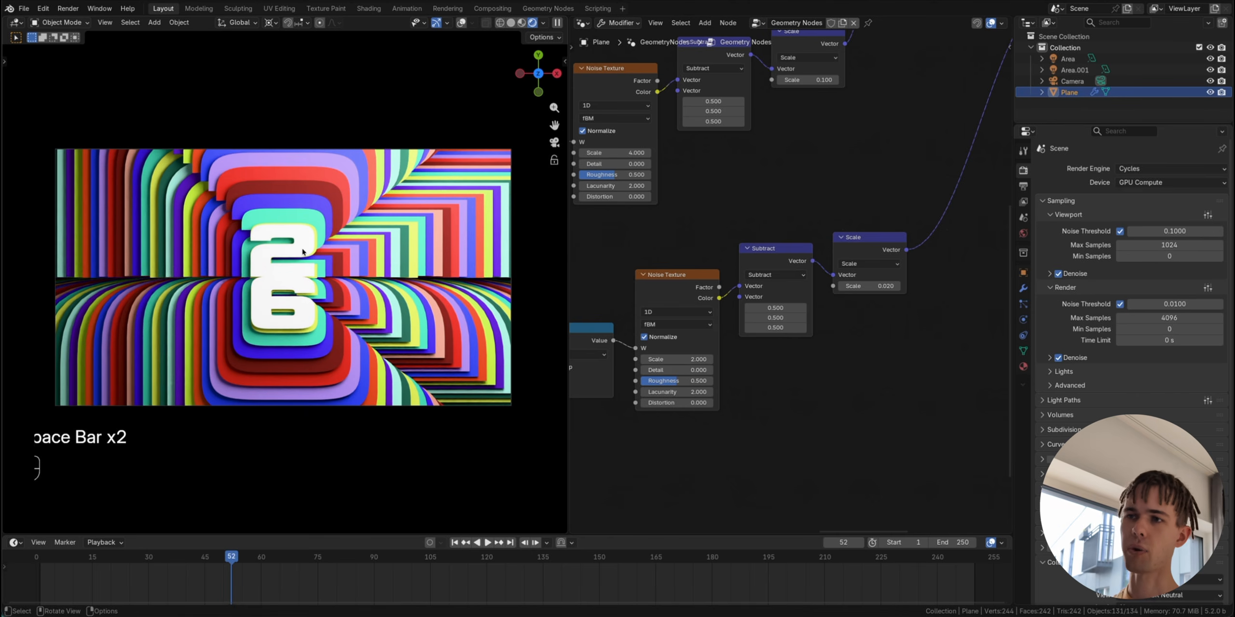
Step: Save the file with the viewport in Solid shading and open the recent file fifalogo3.blend
{"action": "key", "text": "z"}
{"action": "key", "text": "super+s"}
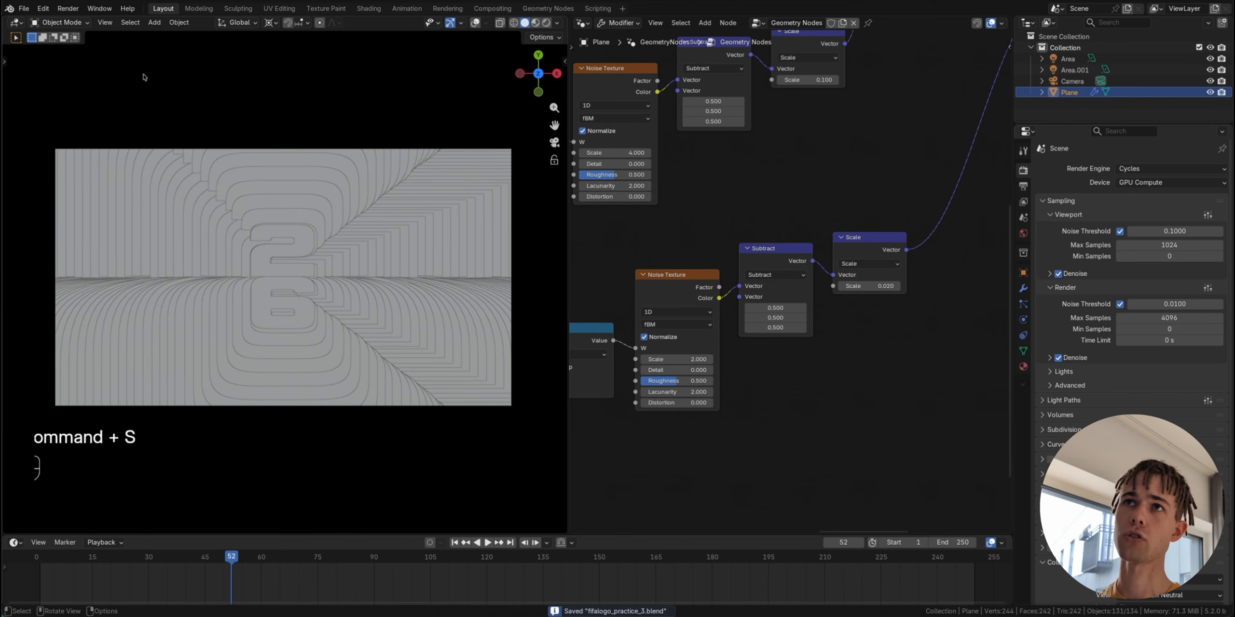
{"action": "left_click", "coordinate": [23, 8]}
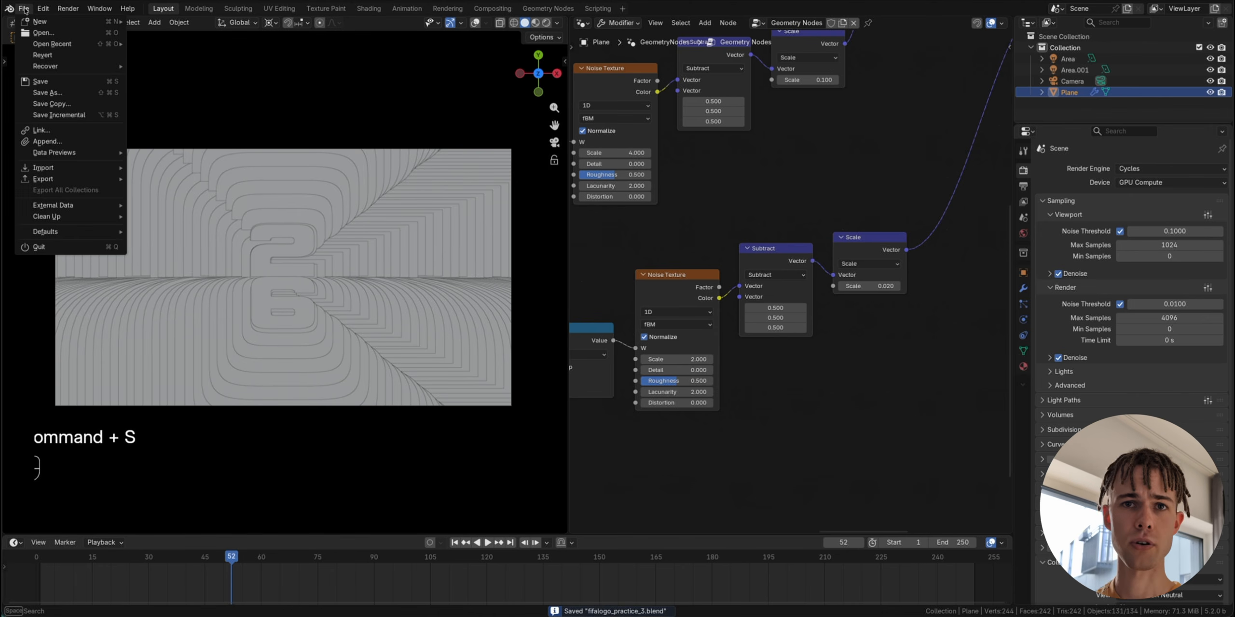
{"action": "mouse_move", "coordinate": [73, 43]}
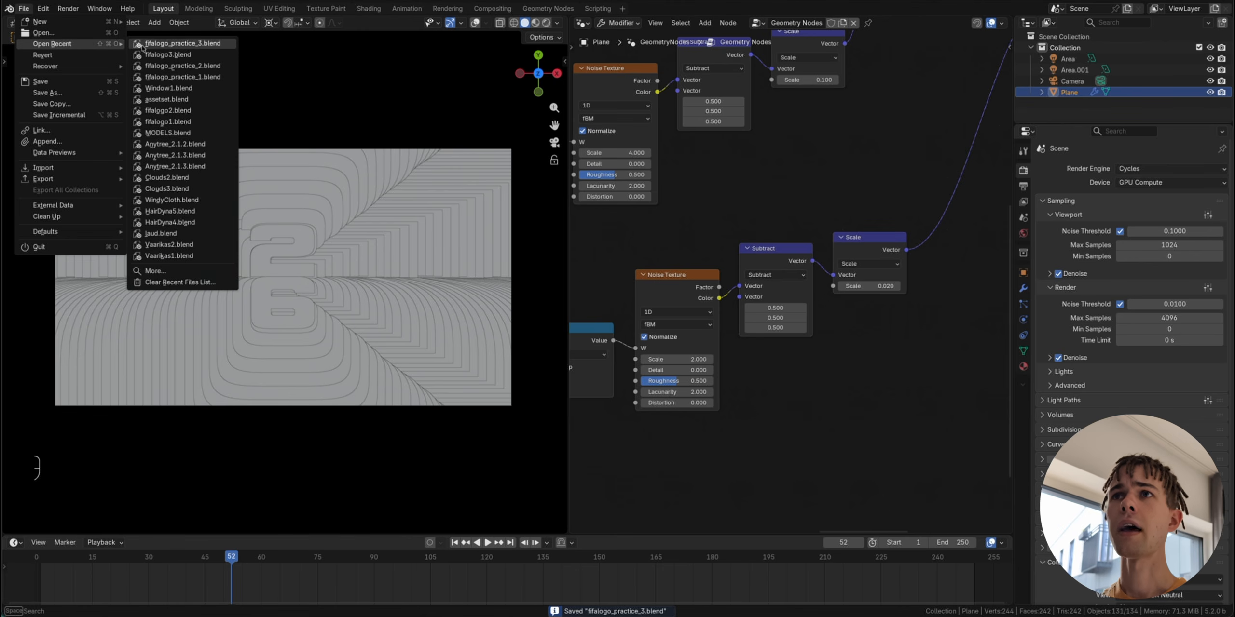
{"action": "left_click", "coordinate": [170, 56]}
Step: Play the animation of the finished logo project and pause it to view the stacked layers from an angle
{"action": "key", "text": "space"}
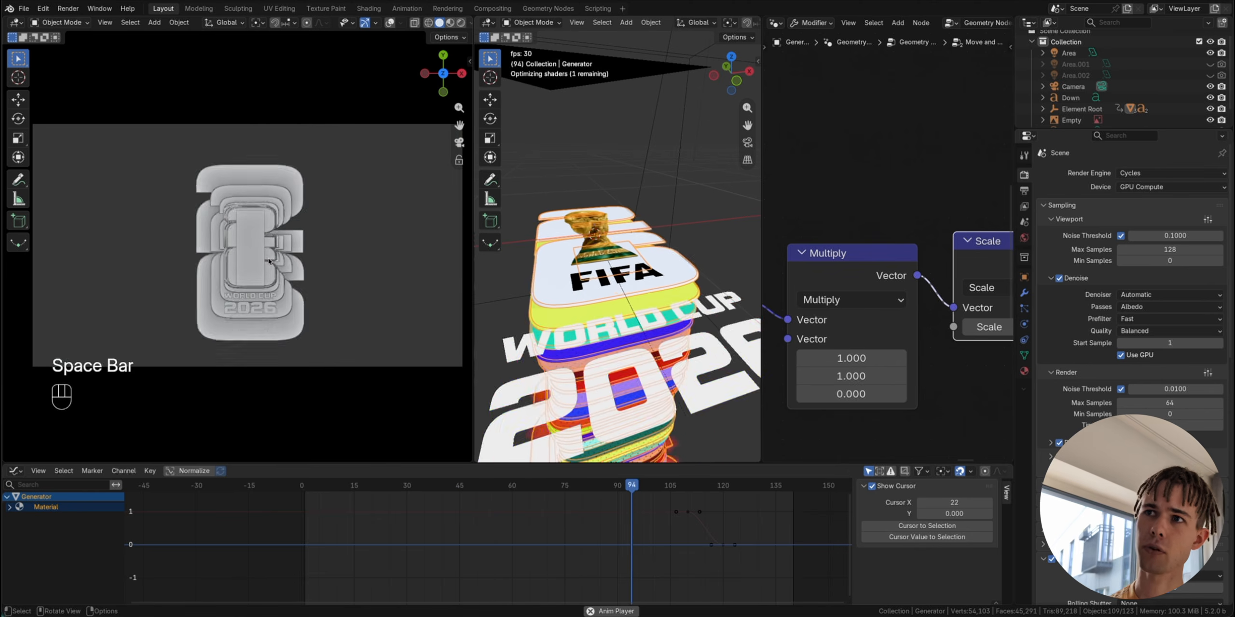
{"action": "key", "text": "space"}
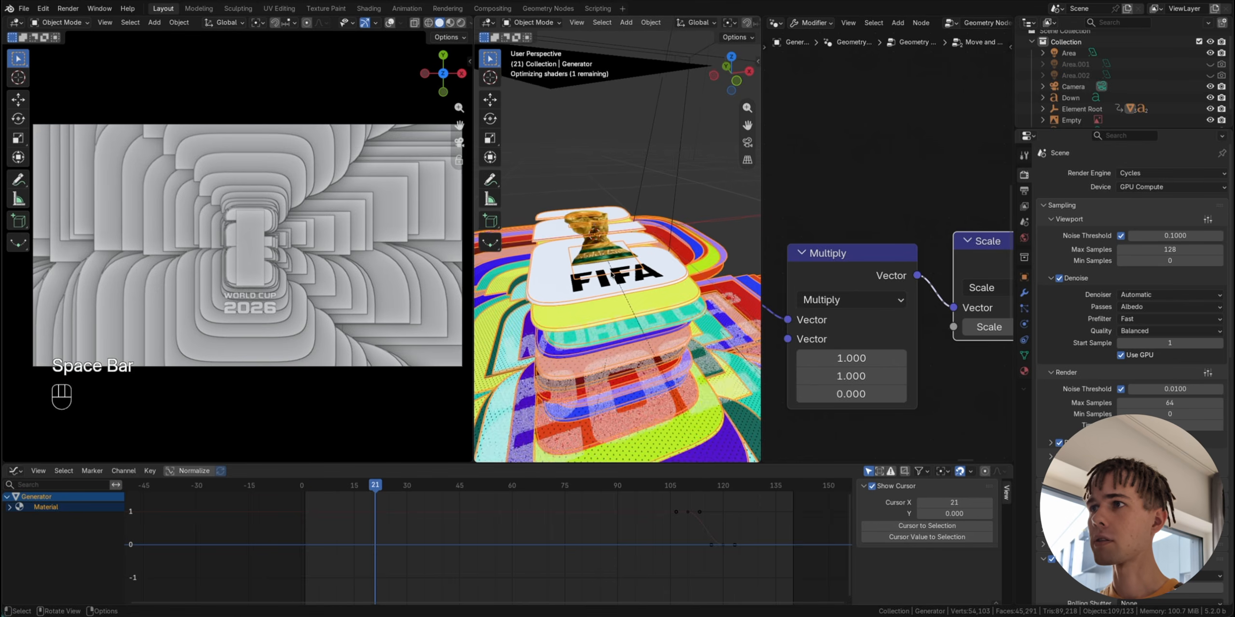
{"action": "mouse_move", "coordinate": [612, 274]}
{"action": "middle_mouse_down"}
{"action": "mouse_move", "coordinate": [605, 308]}
{"action": "mouse_move", "coordinate": [576, 221]}
{"action": "mouse_move", "coordinate": [623, 268]}
{"action": "middle_mouse_up"}
Step: Select the trophy logo plane and look up the Mesh Plane option for adding an image
{"action": "left_click", "coordinate": [595, 285]}
{"action": "key", "text": "shift+a"}
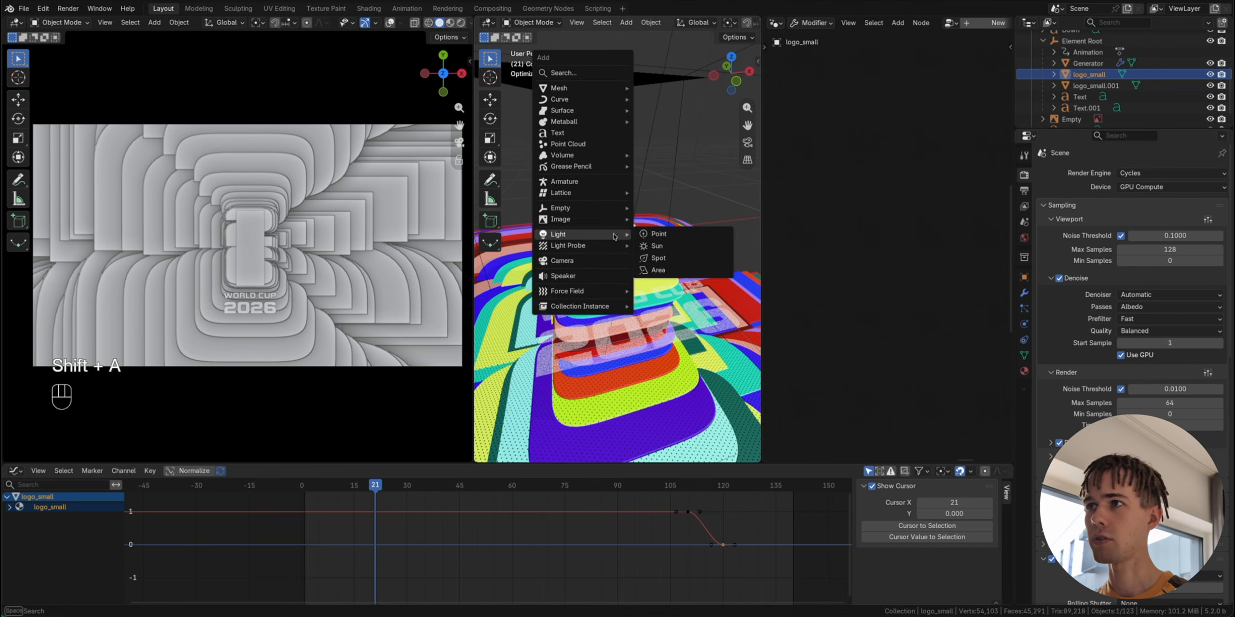
{"action": "mouse_move", "coordinate": [601, 222]}
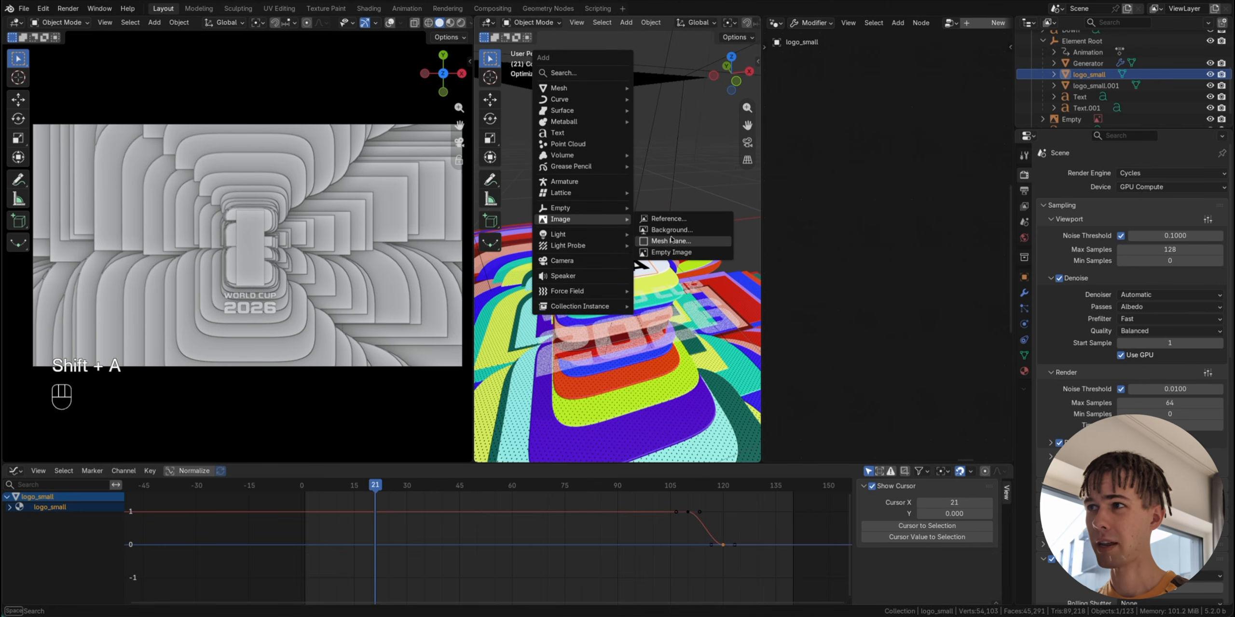
{"action": "middle_click_drag", "start_coordinate": [683, 265], "coordinate": [688, 244]}
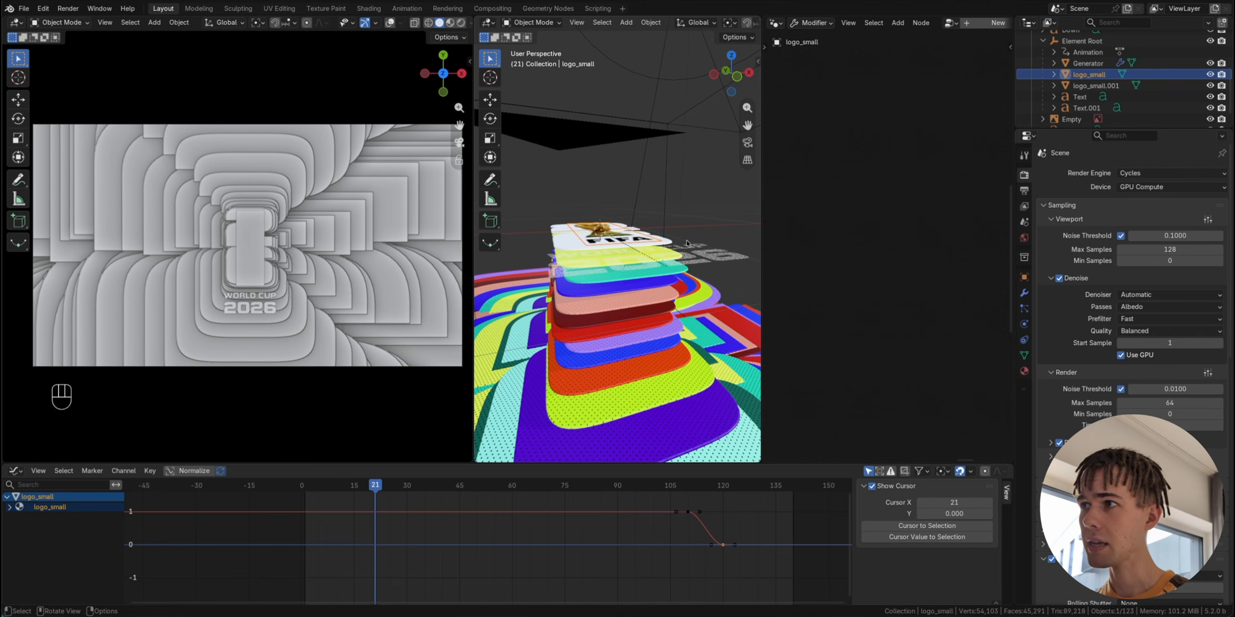
Step: Select the 2026 text object and show its font settings
{"action": "left_click", "coordinate": [687, 243]}
{"action": "left_click", "coordinate": [687, 243]}
{"action": "left_click", "coordinate": [1024, 340]}
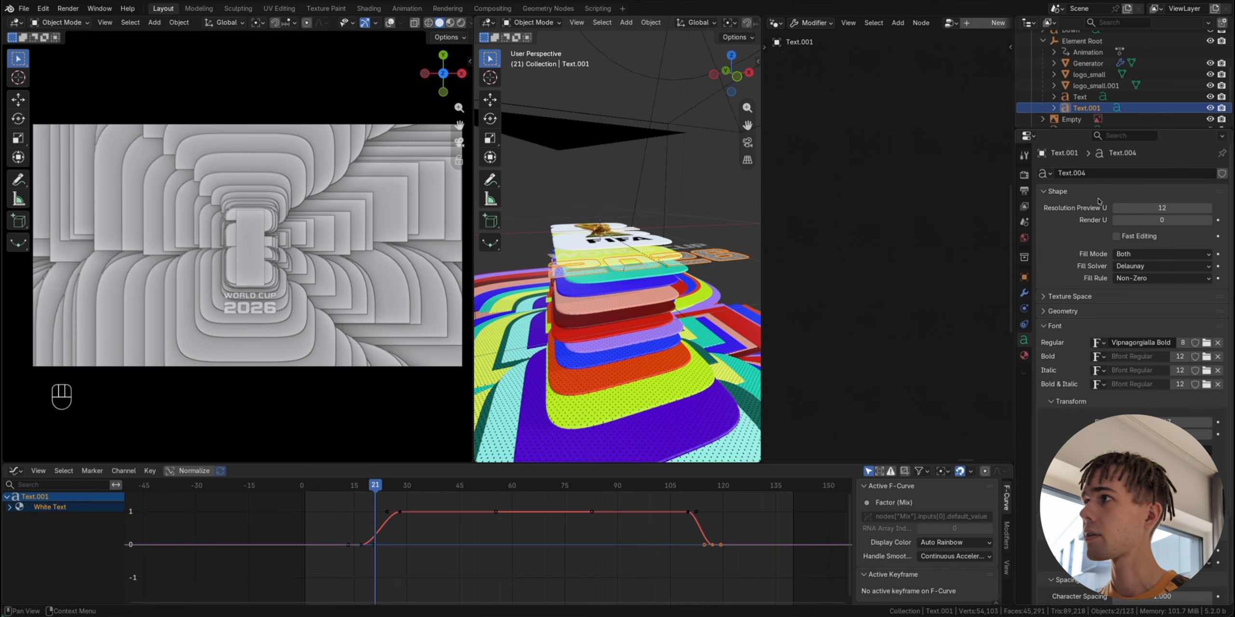
Step: Try changing the last digit of the 2026 text to 8 and restore it to 6
{"action": "key", "text": "Tab"}
{"action": "middle_click_drag", "start_coordinate": [686, 338], "coordinate": [661, 372]}
{"action": "key", "text": "BackSpace"}
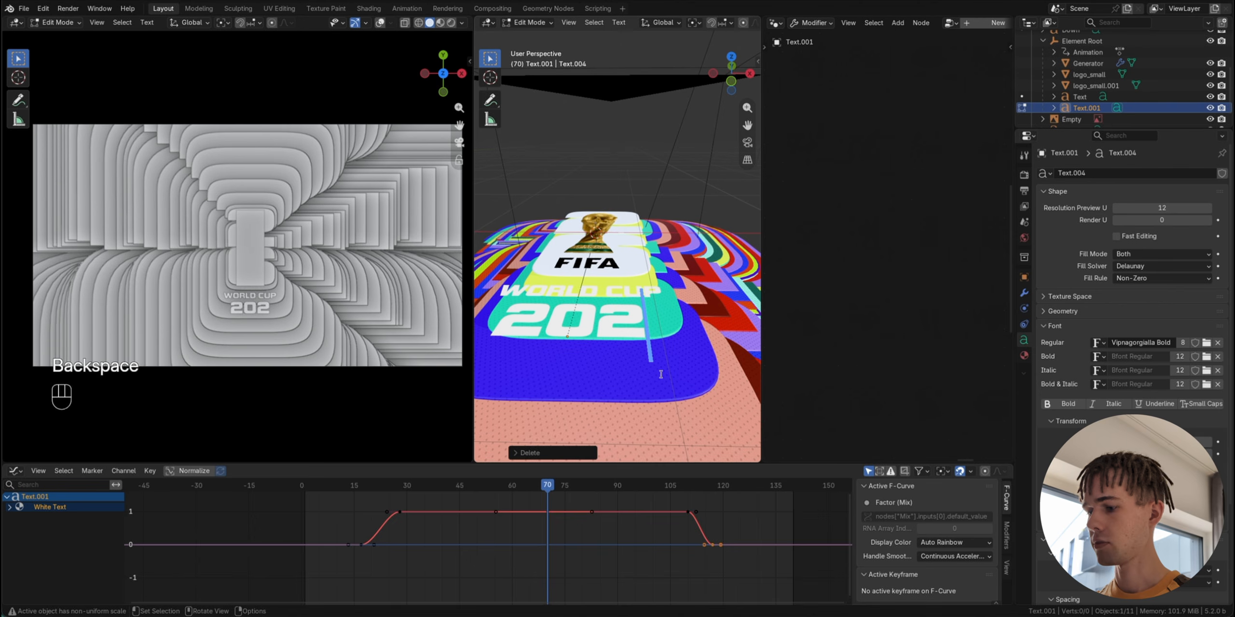
{"action": "type", "text": "8"}
{"action": "key", "text": "Tab"}
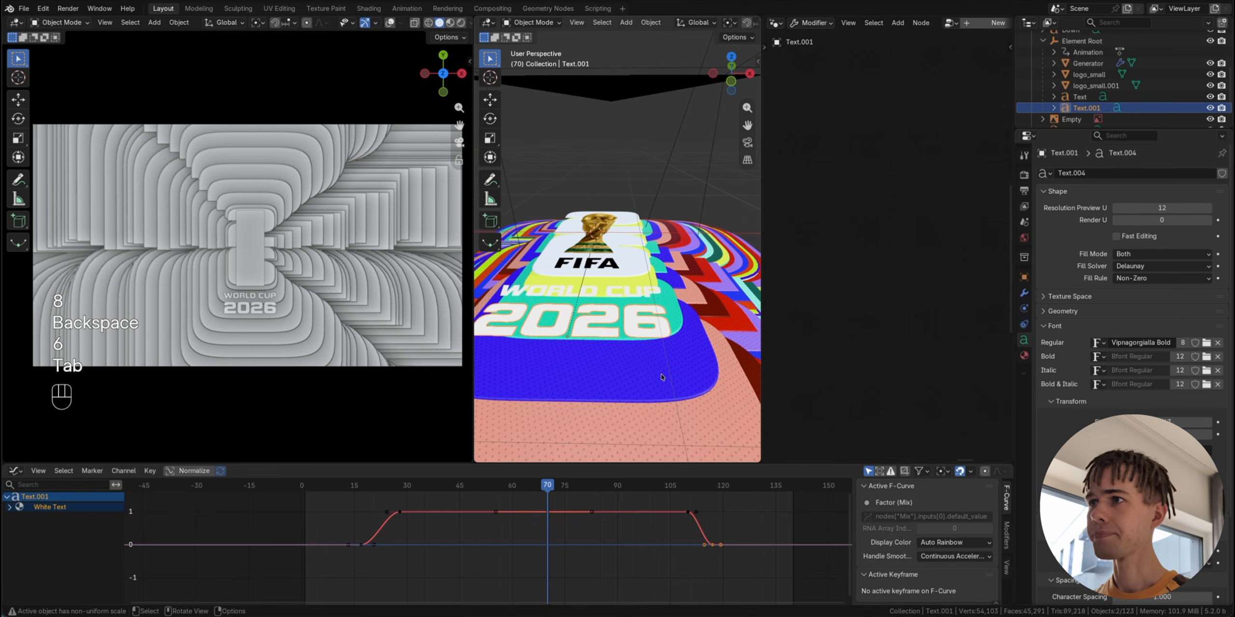
Step: Inspect the Generator layers with their node tree and the Element Root empty that parents the logo elements
{"action": "middle_click_drag", "start_coordinate": [660, 374], "coordinate": [622, 311]}
{"action": "left_click", "coordinate": [622, 315]}
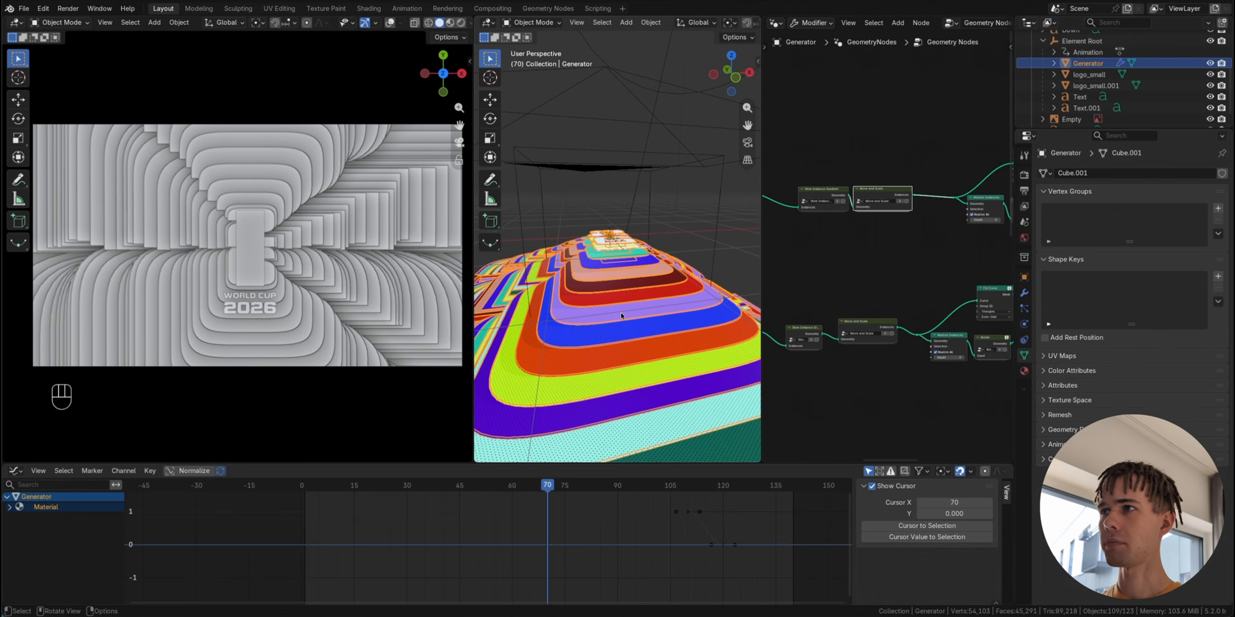
{"action": "left_click", "coordinate": [723, 185]}
{"action": "middle_click_drag", "start_coordinate": [723, 185], "coordinate": [715, 189]}
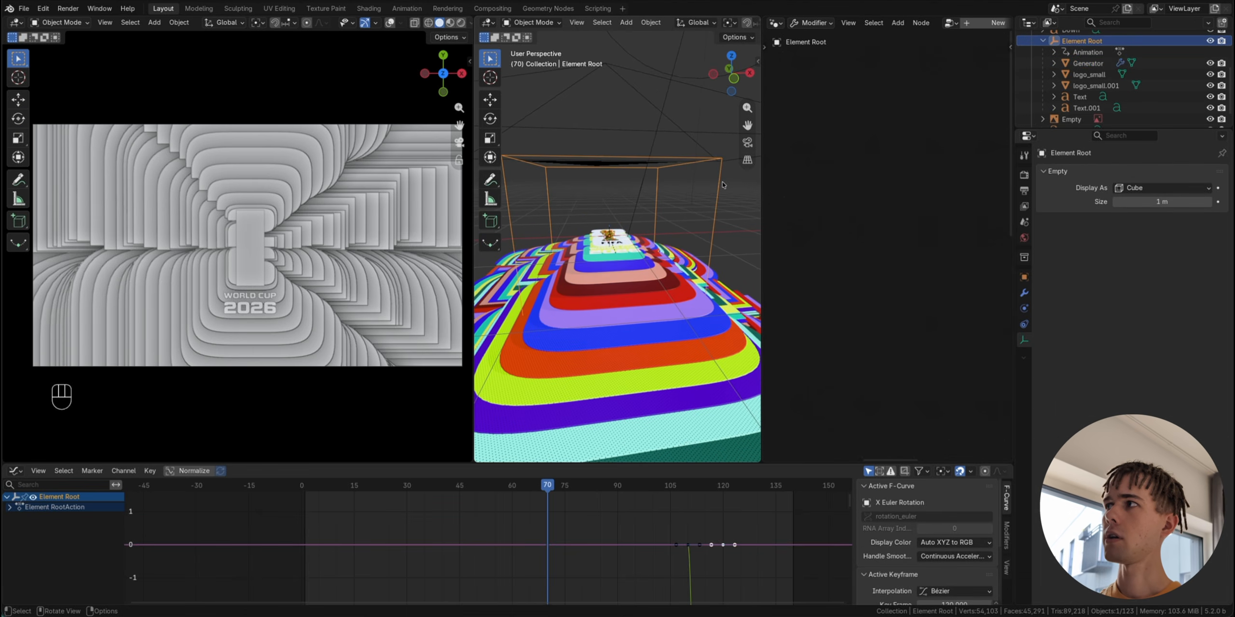
{"action": "left_click", "coordinate": [699, 342]}
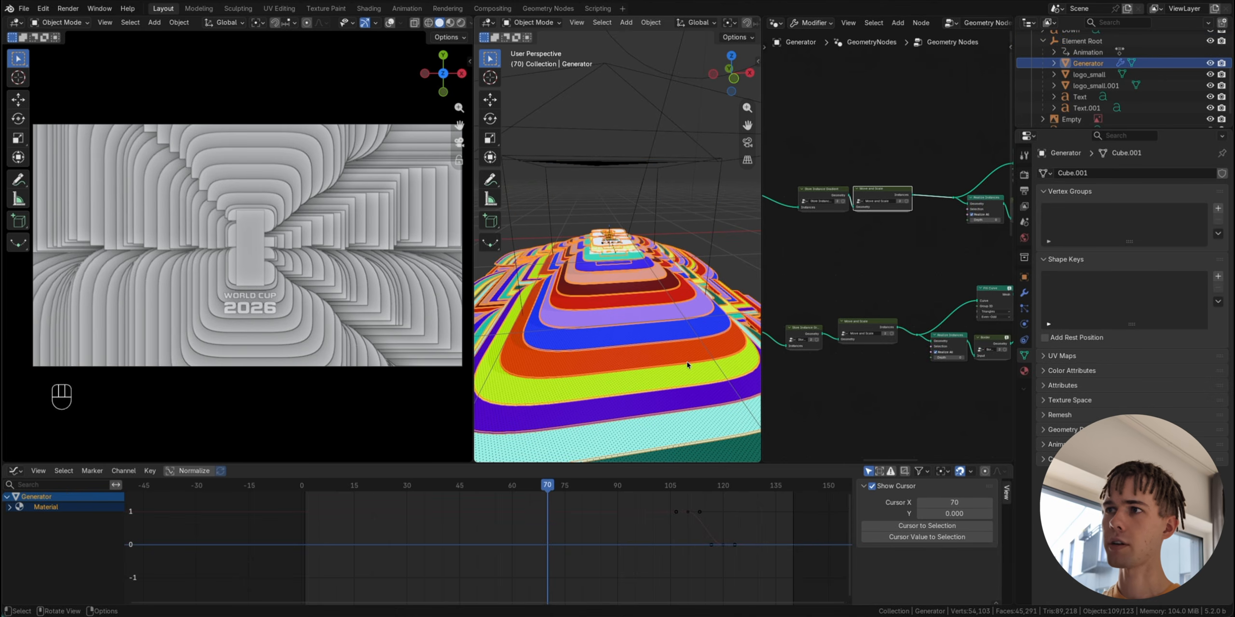
Step: Play the animation briefly, select the Element Root empty and try rotating it about the global X axis
{"action": "key", "text": "space"}
{"action": "key", "text": "space"}
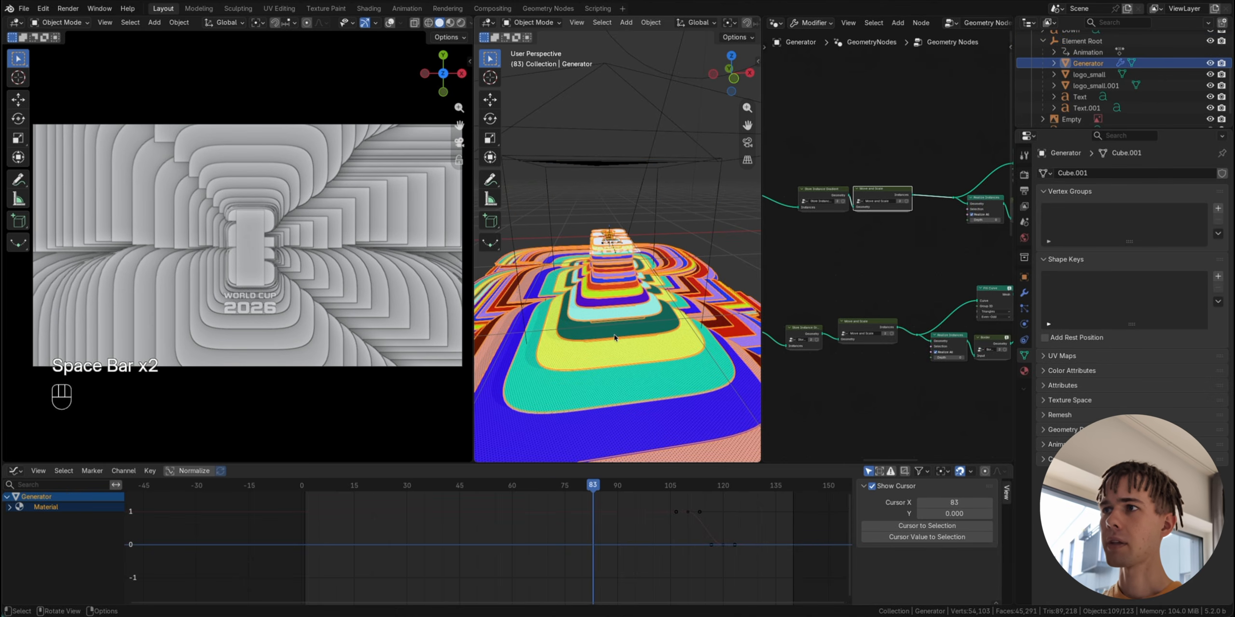
{"action": "middle_click_drag", "start_coordinate": [614, 337], "coordinate": [619, 352]}
{"action": "left_click", "coordinate": [678, 166]}
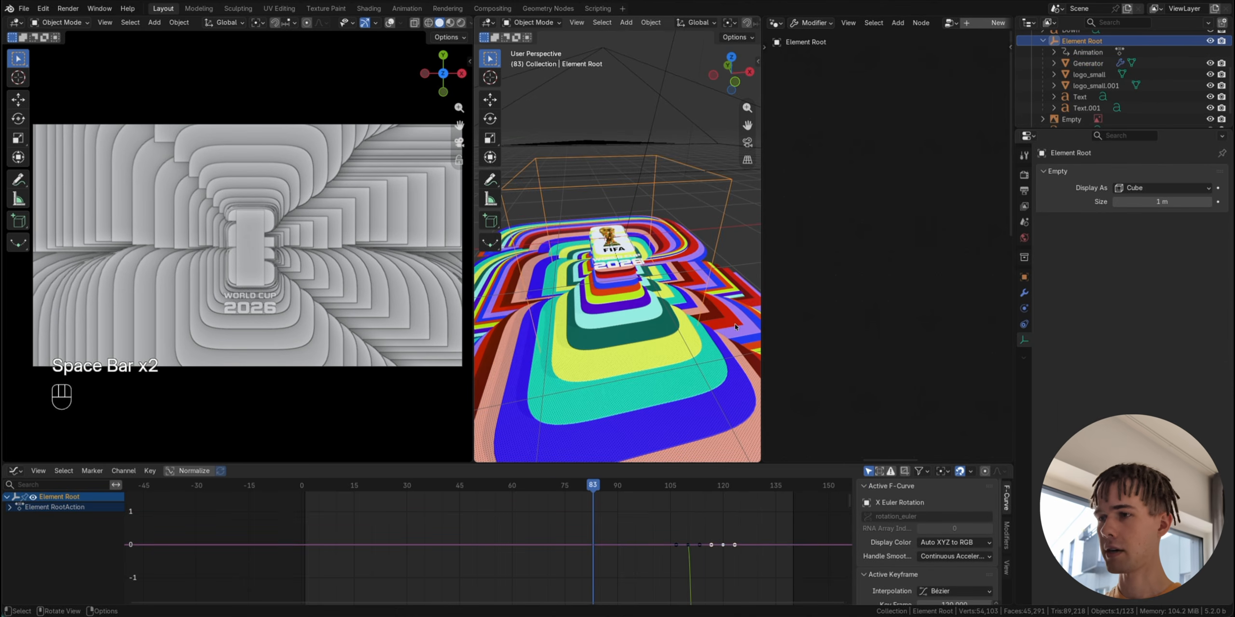
{"action": "key", "text": "r"}
{"action": "key", "text": "x"}
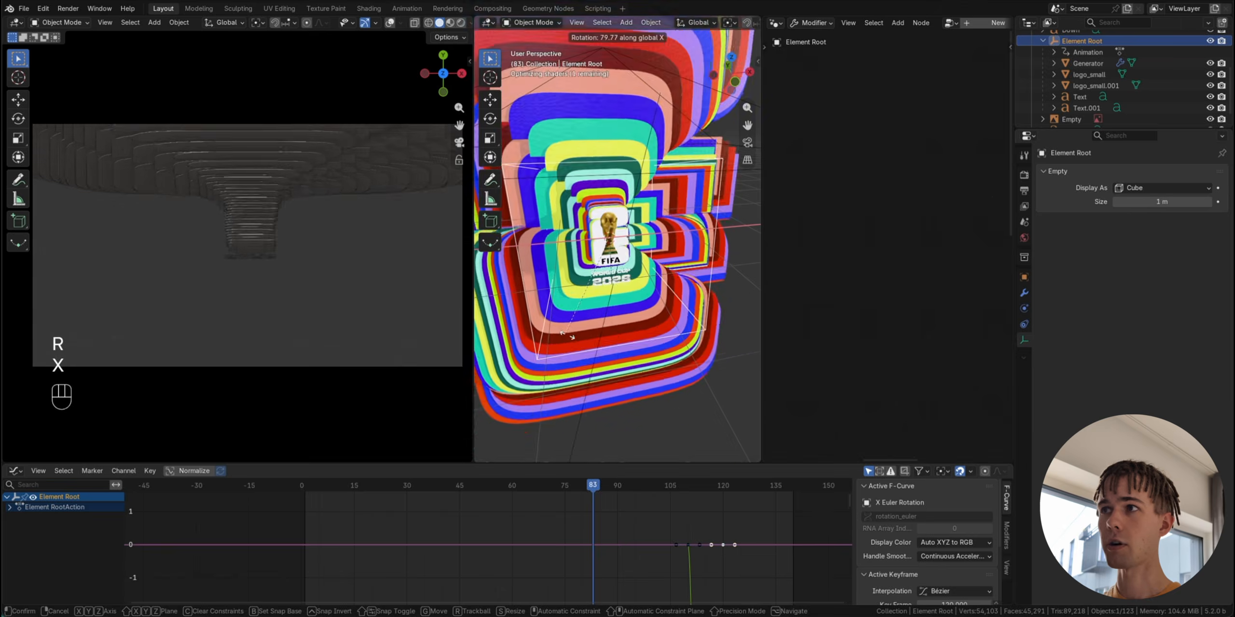
{"action": "right_click", "coordinate": [642, 378]}
Step: Advance the animation to frame 116, examining how the Element Root empty's rotation turns the logo stack
{"action": "key", "text": "space"}
{"action": "key", "text": "space"}
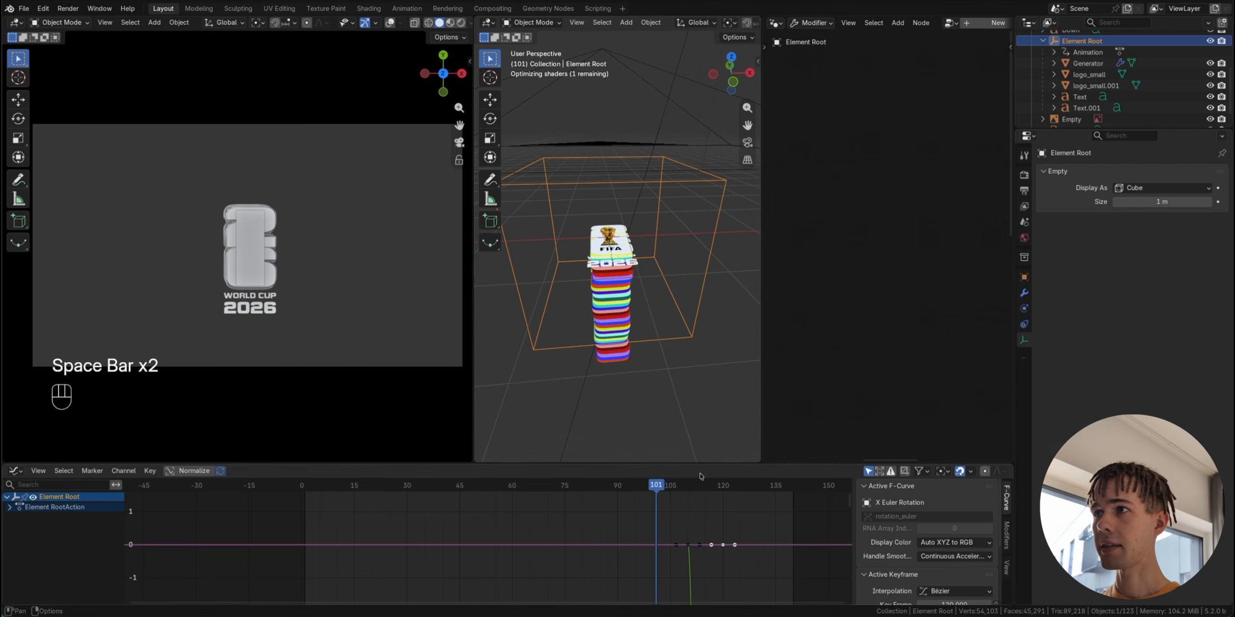
{"action": "scroll", "coordinate": [611, 322], "scroll_direction": "up", "scroll_amount": 3}
{"action": "key", "text": "Right"}
{"action": "key", "text": "Right"}
{"action": "key", "text": "Right"}
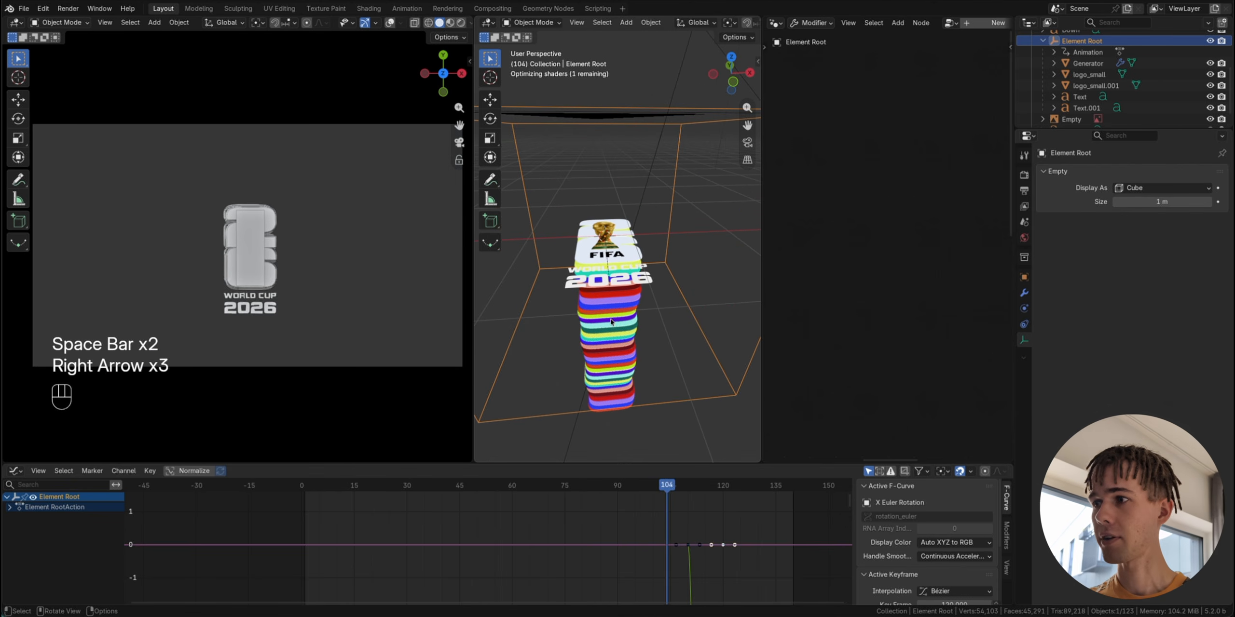
{"action": "key", "text": "Right"}
{"action": "key", "text": "Right"}
{"action": "key", "text": "Right"}
{"action": "key", "text": "Right"}
{"action": "key", "text": "Right"}
{"action": "key", "text": "Right"}
{"action": "key", "text": "Right"}
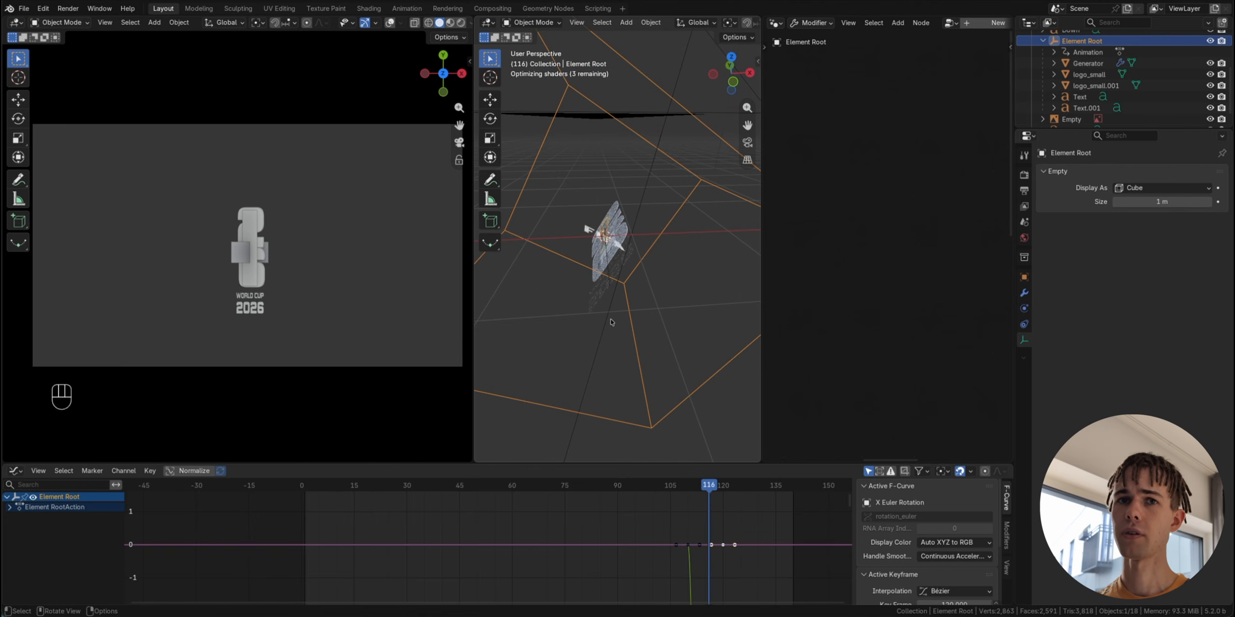
Step: Open the 2026 text's White Text material in the Shader Editor and examine its keyframed Mix factor across neighbouring frames
{"action": "left_click", "coordinate": [606, 293]}
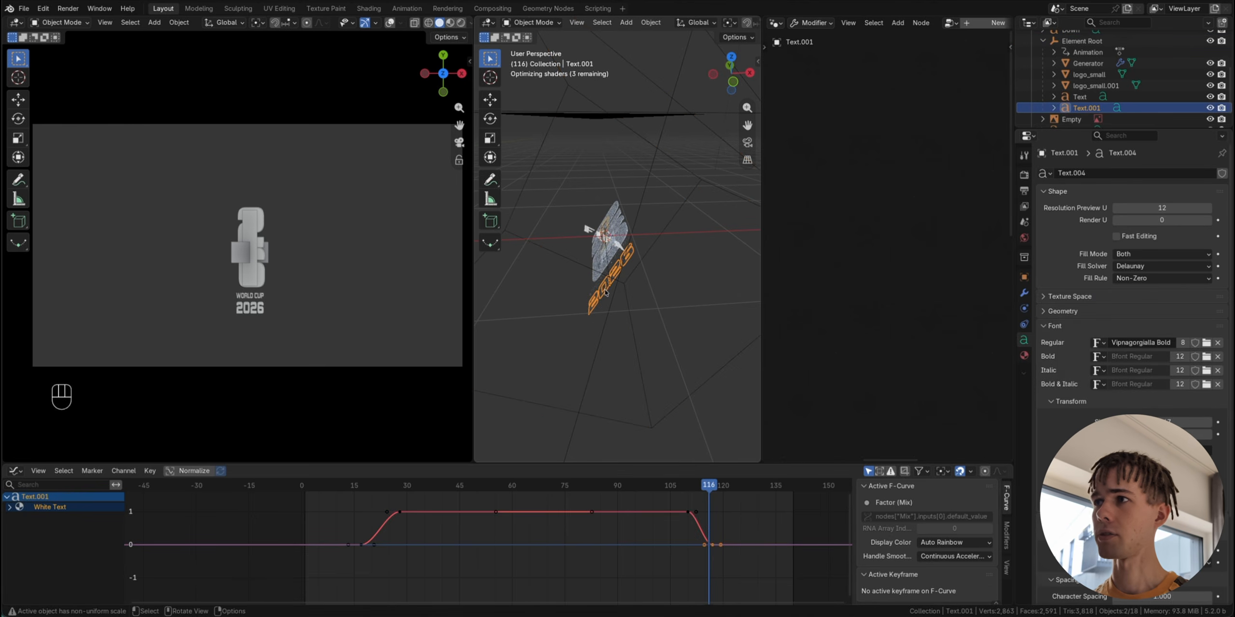
{"action": "left_click", "coordinate": [774, 23]}
{"action": "left_click", "coordinate": [794, 114]}
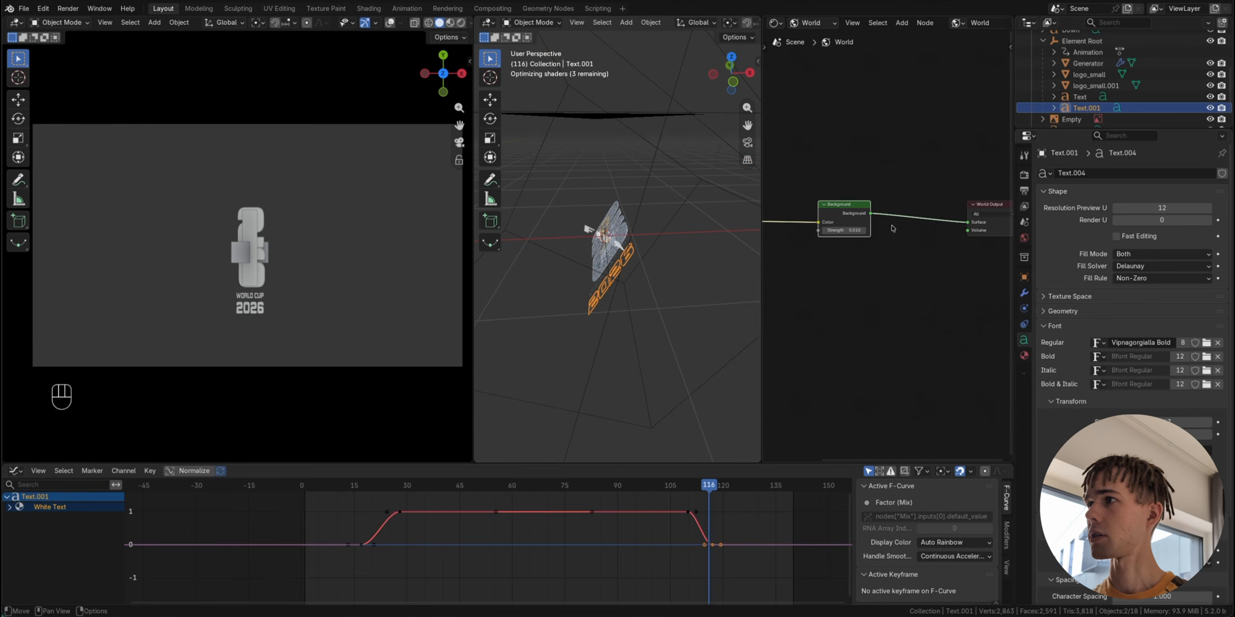
{"action": "scroll", "coordinate": [892, 228], "scroll_direction": "up", "scroll_amount": 3}
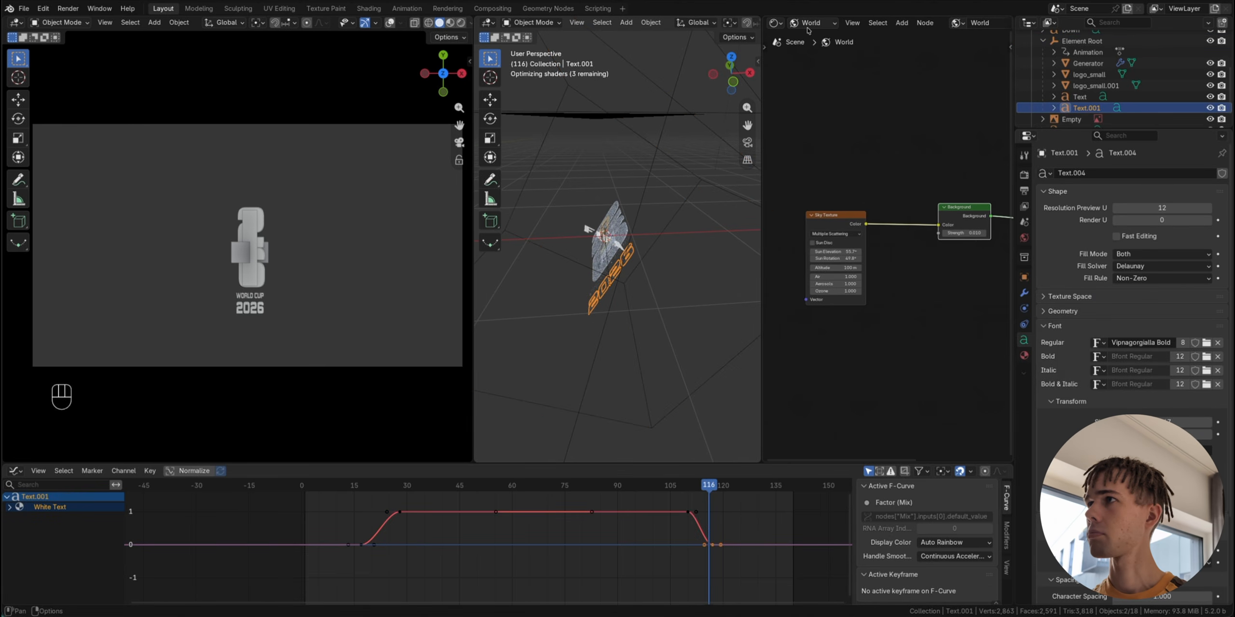
{"action": "left_click", "coordinate": [810, 24]}
{"action": "left_click", "coordinate": [815, 43]}
{"action": "scroll", "coordinate": [836, 193], "scroll_direction": "up", "scroll_amount": 4}
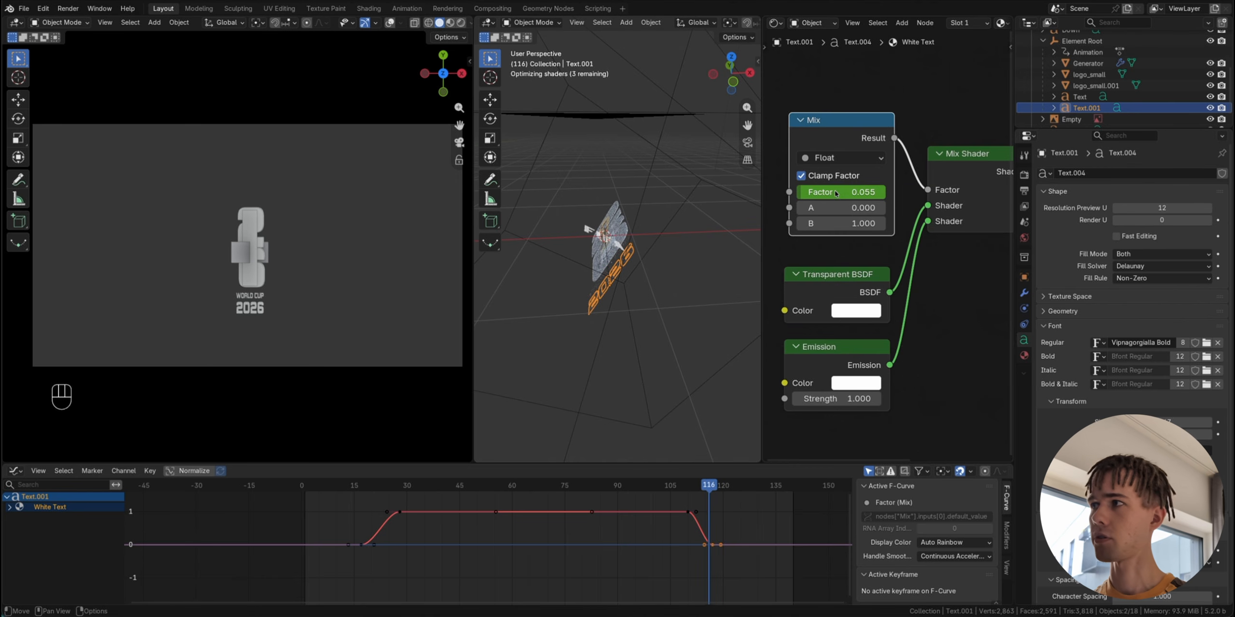
{"action": "key", "text": "Right"}
{"action": "key", "text": "Right"}
{"action": "key", "text": "Right"}
{"action": "key", "text": "Right"}
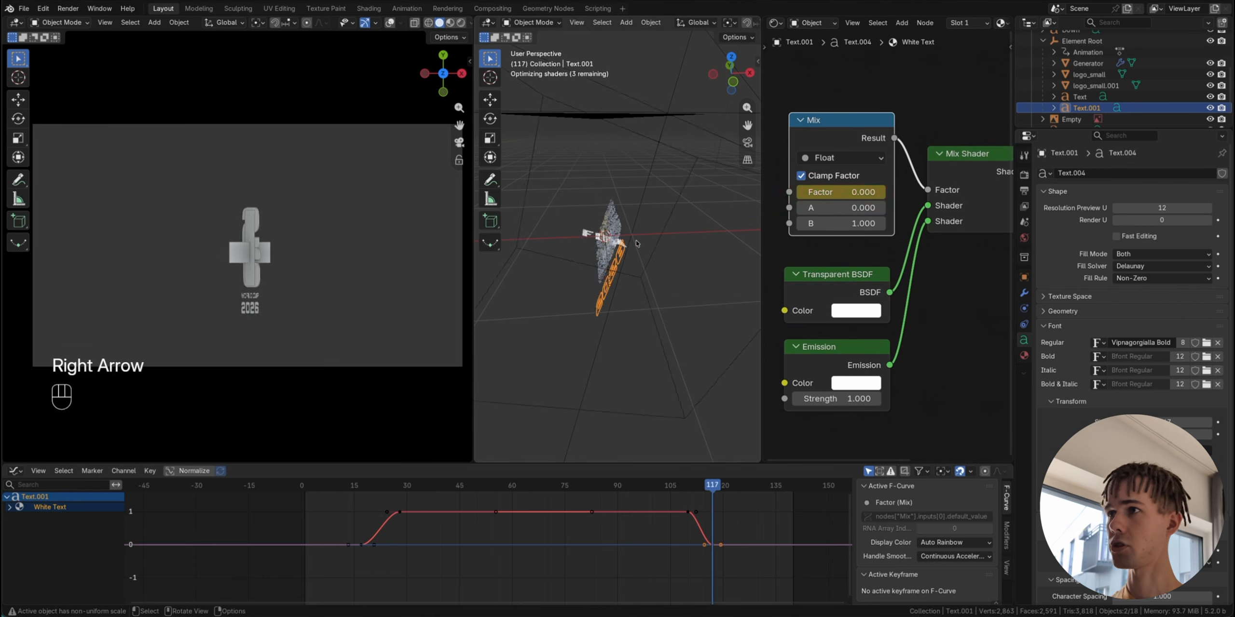
Step: Select the FIFA logo plane to show its material, and step the animation back to frame 100
{"action": "left_click", "coordinate": [623, 245]}
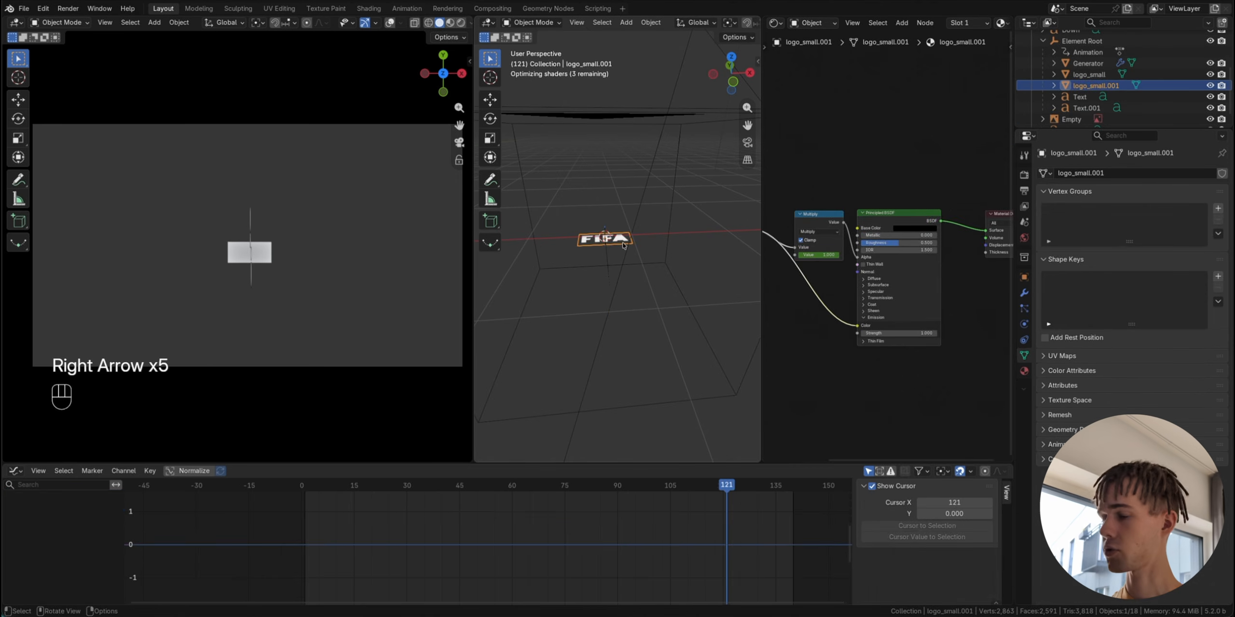
{"action": "key", "text": "Left"}
{"action": "key", "text": "Left"}
{"action": "key", "text": "Left"}
{"action": "key", "text": "Left"}
{"action": "key", "text": "Left"}
{"action": "key", "text": "Left"}
{"action": "key", "text": "Left"}
{"action": "key", "text": "Left"}
{"action": "key", "text": "Left"}
{"action": "key", "text": "Left"}
{"action": "key", "text": "Left"}
{"action": "key", "text": "Left"}
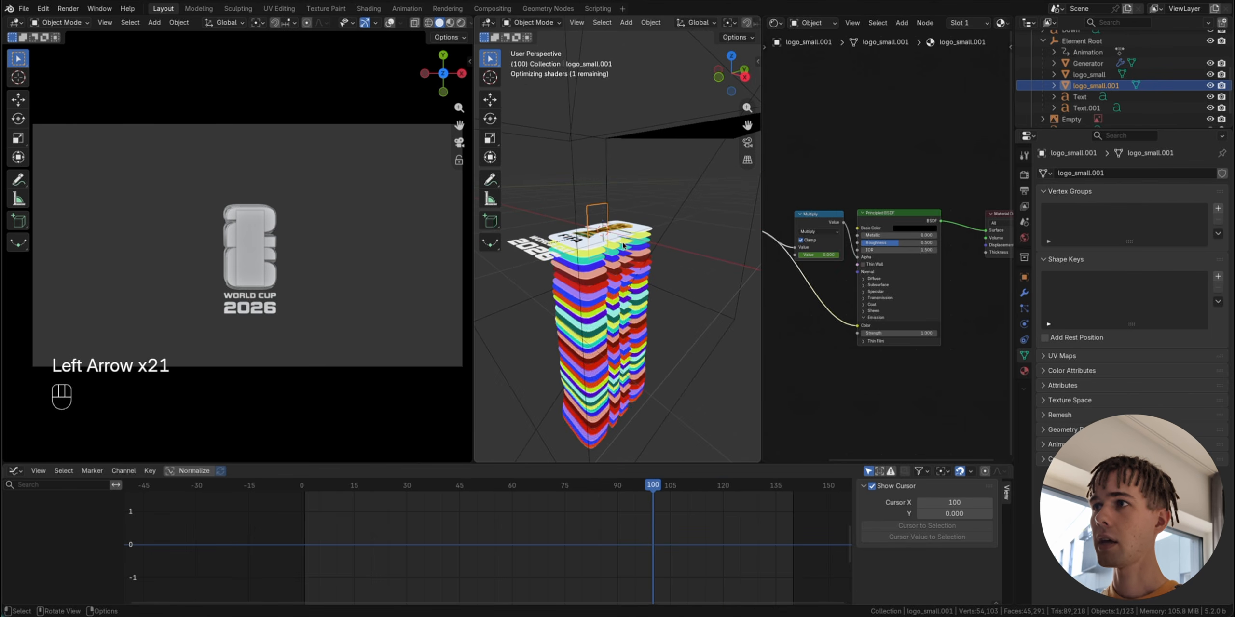
Step: Select the Generator layers, go to frame 50 and inspect the camera view in Rendered shading
{"action": "left_click", "coordinate": [643, 271]}
{"action": "scroll", "coordinate": [643, 271], "scroll_direction": "up", "scroll_amount": 5}
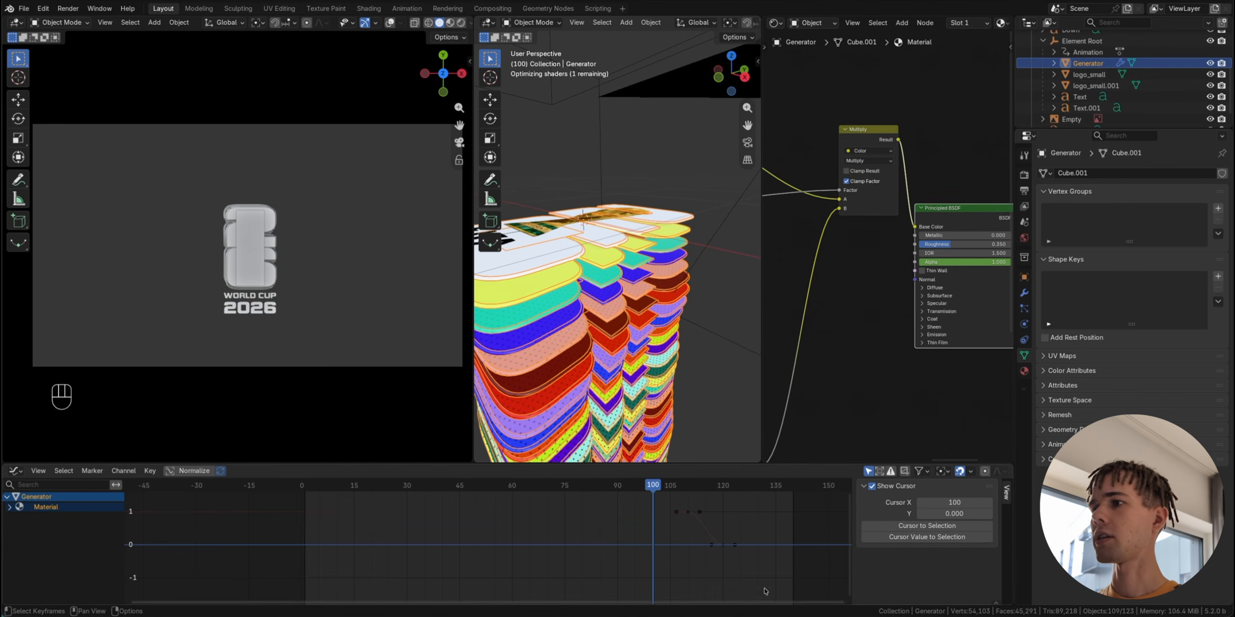
{"action": "mouse_move", "coordinate": [714, 487]}
{"action": "left_mouse_down"}
{"action": "mouse_move", "coordinate": [772, 487]}
{"action": "mouse_move", "coordinate": [477, 487]}
{"action": "left_mouse_up"}
{"action": "key", "text": "z"}
{"action": "key", "text": "z"}
{"action": "scroll", "coordinate": [414, 232], "scroll_direction": "up", "scroll_amount": 6}
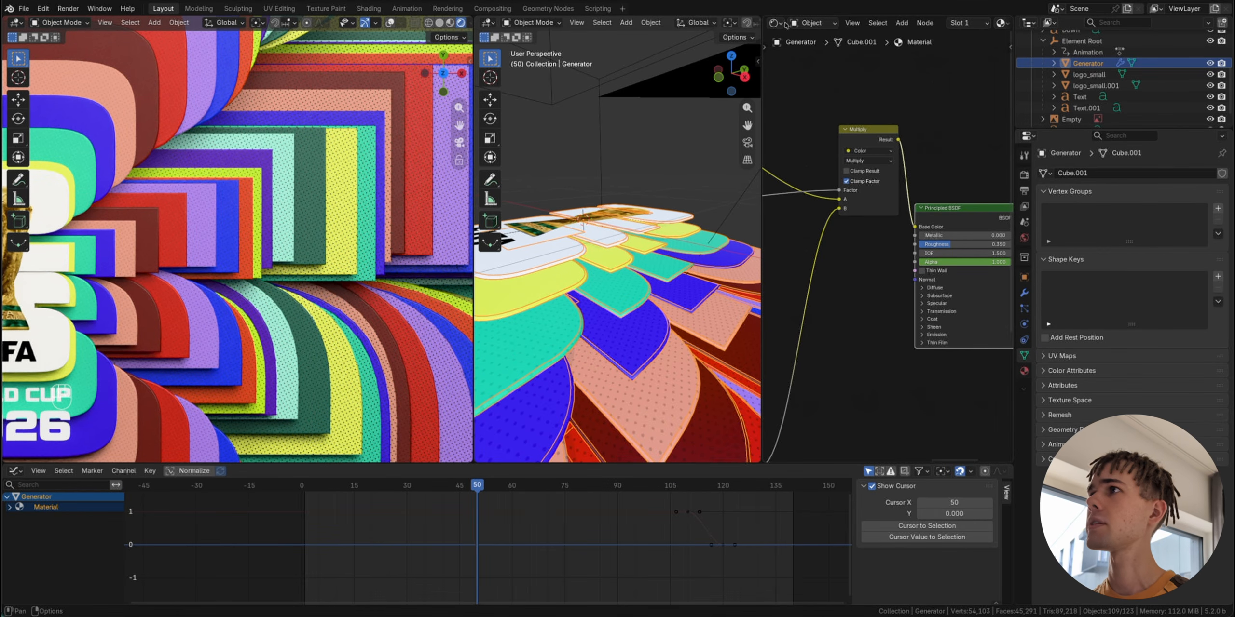
Step: Preview the Voronoi Texture and Greater Than nodes of the Generator's material to examine the dot pattern
{"action": "scroll", "coordinate": [867, 159], "scroll_direction": "down", "scroll_amount": 3}
{"action": "middle_click_drag", "start_coordinate": [772, 319], "coordinate": [865, 174]}
{"action": "scroll", "coordinate": [940, 241], "scroll_direction": "up", "scroll_amount": 5}
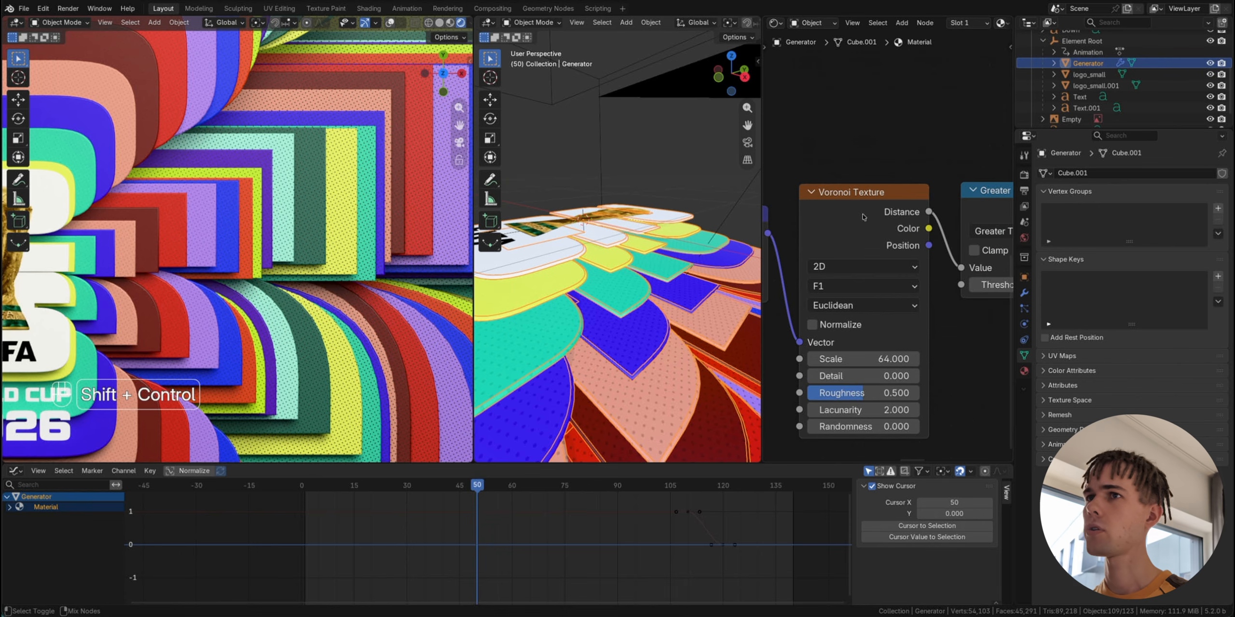
{"action": "left_click", "coordinate": [864, 218], "text": "ctrl+shift"}
{"action": "middle_click_drag", "start_coordinate": [1006, 212], "coordinate": [929, 226]}
{"action": "left_click", "coordinate": [929, 226], "text": "ctrl+shift"}
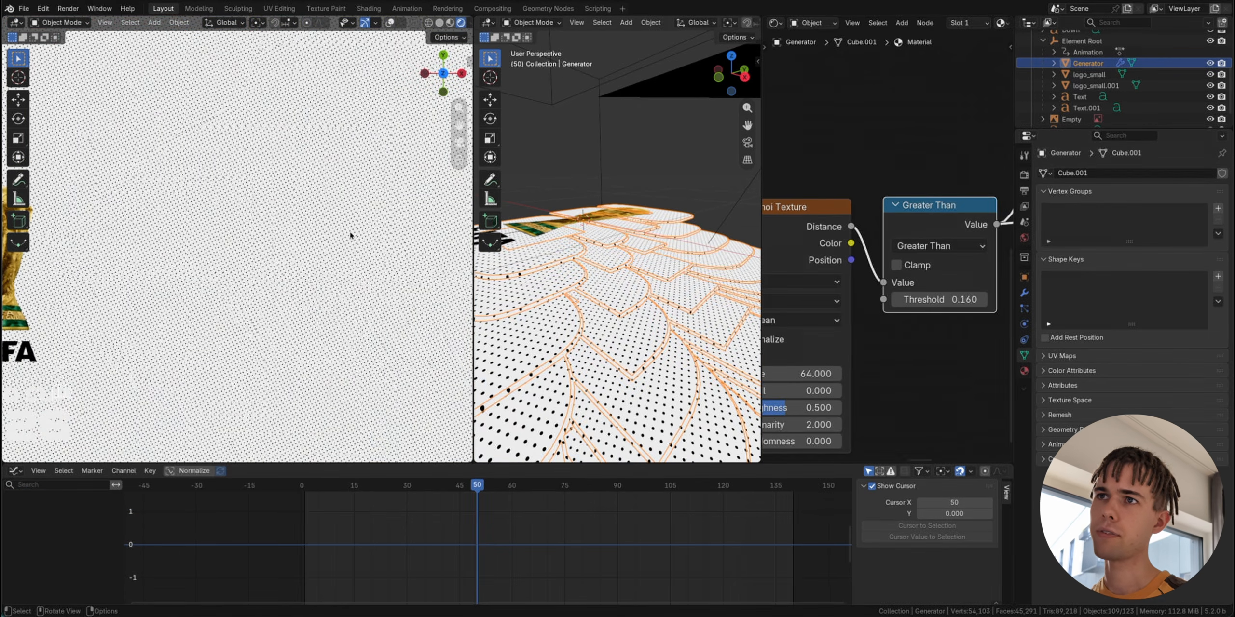
Step: Return the camera view to Solid shading and reconnect the Generator's Principled BSDF to the material output
{"action": "key", "text": "z"}
{"action": "left_click", "coordinate": [420, 236]}
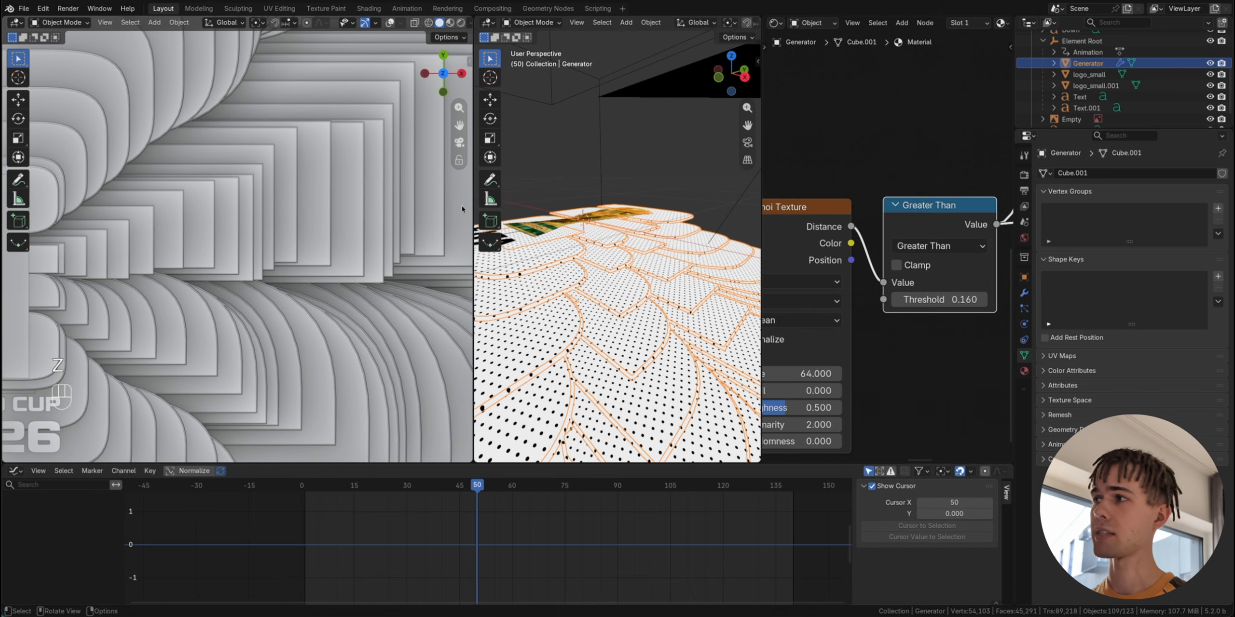
{"action": "scroll", "coordinate": [888, 246], "scroll_direction": "down", "scroll_amount": 4}
{"action": "middle_click_drag", "start_coordinate": [889, 148], "coordinate": [687, 397]}
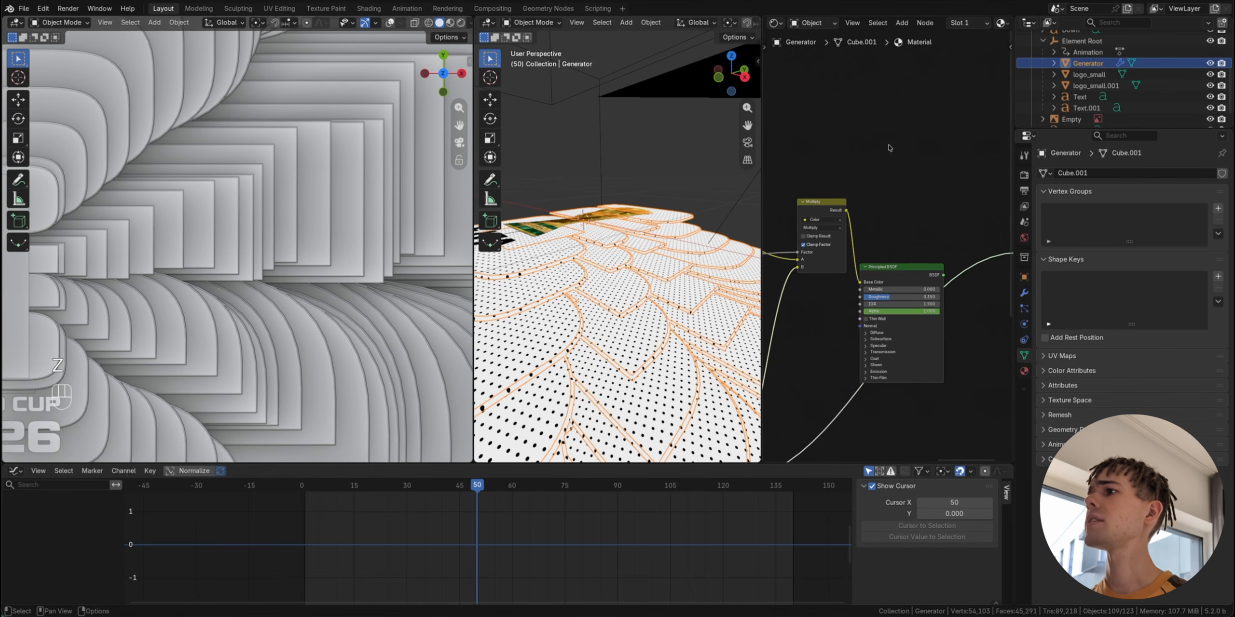
{"action": "left_click", "coordinate": [916, 275], "text": "ctrl+shift"}
{"action": "scroll", "coordinate": [892, 283], "scroll_direction": "down", "scroll_amount": 6}
{"action": "scroll", "coordinate": [892, 284], "scroll_direction": "down", "scroll_amount": 2}
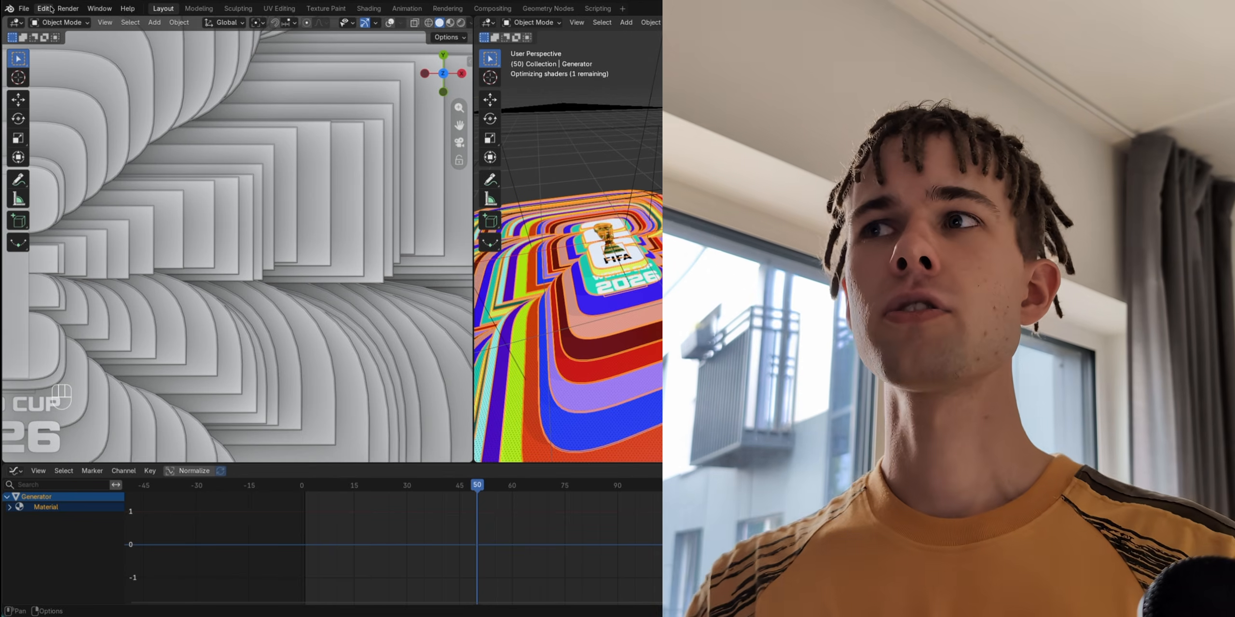
Step: Start a new file without saving the changes to fifalogo3.blend, and delete all default objects
{"action": "left_click", "coordinate": [21, 8]}
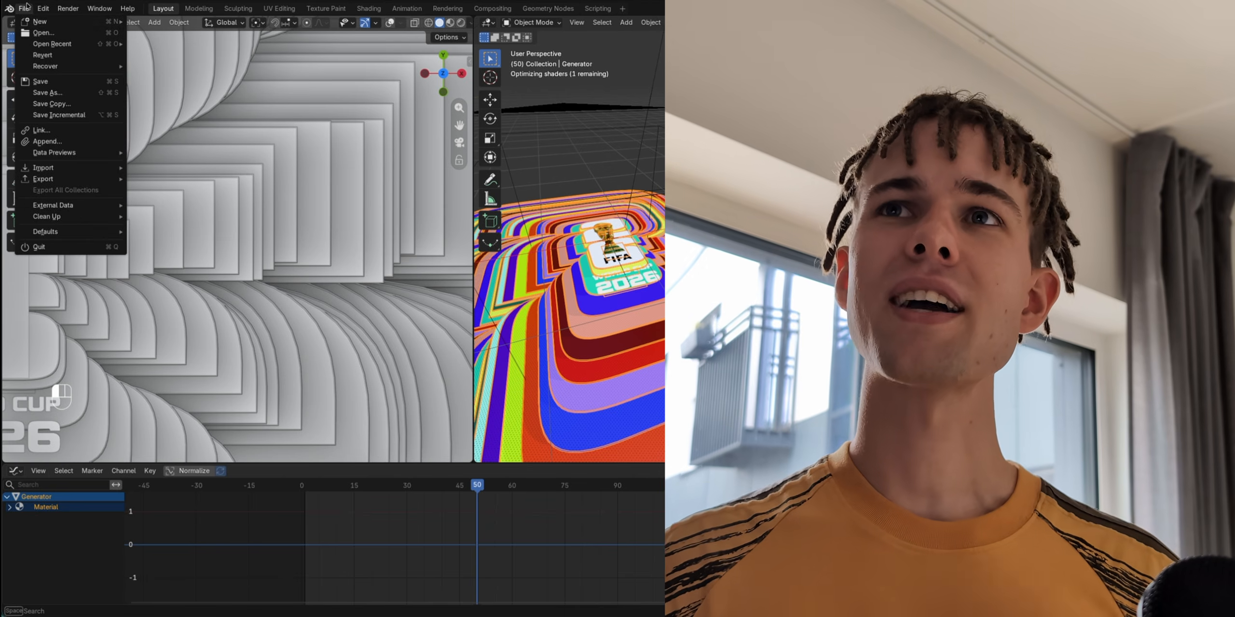
{"action": "mouse_move", "coordinate": [76, 23]}
{"action": "left_click", "coordinate": [171, 20]}
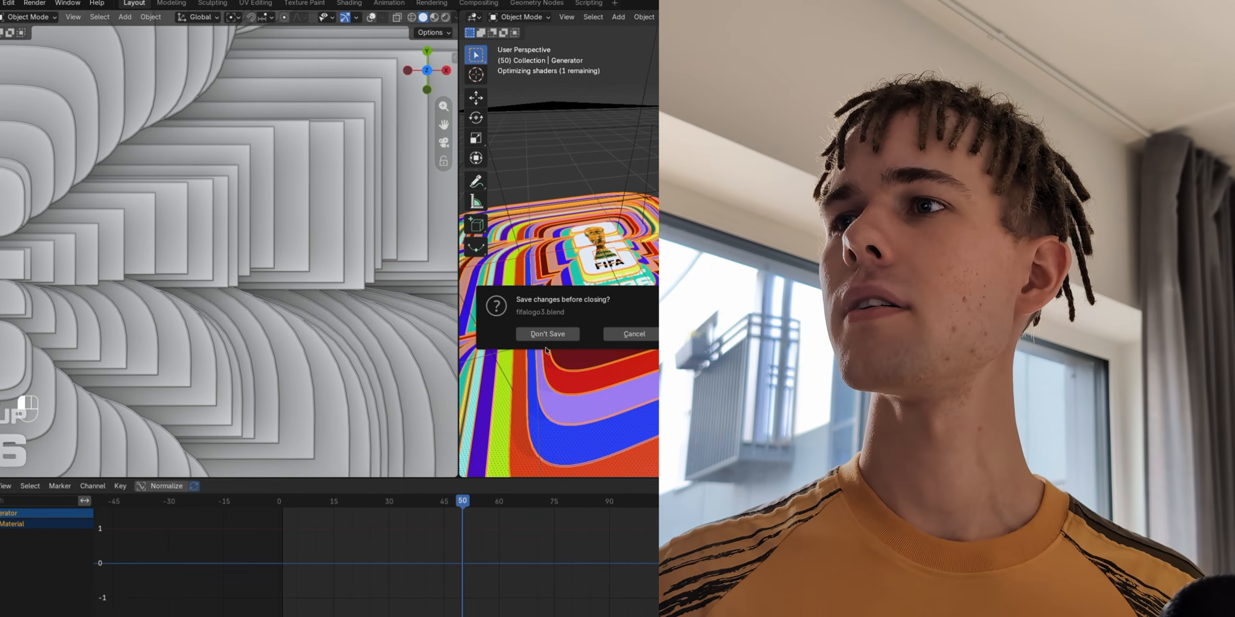
{"action": "left_click", "coordinate": [558, 328]}
{"action": "key", "text": "a"}
{"action": "key", "text": "x"}
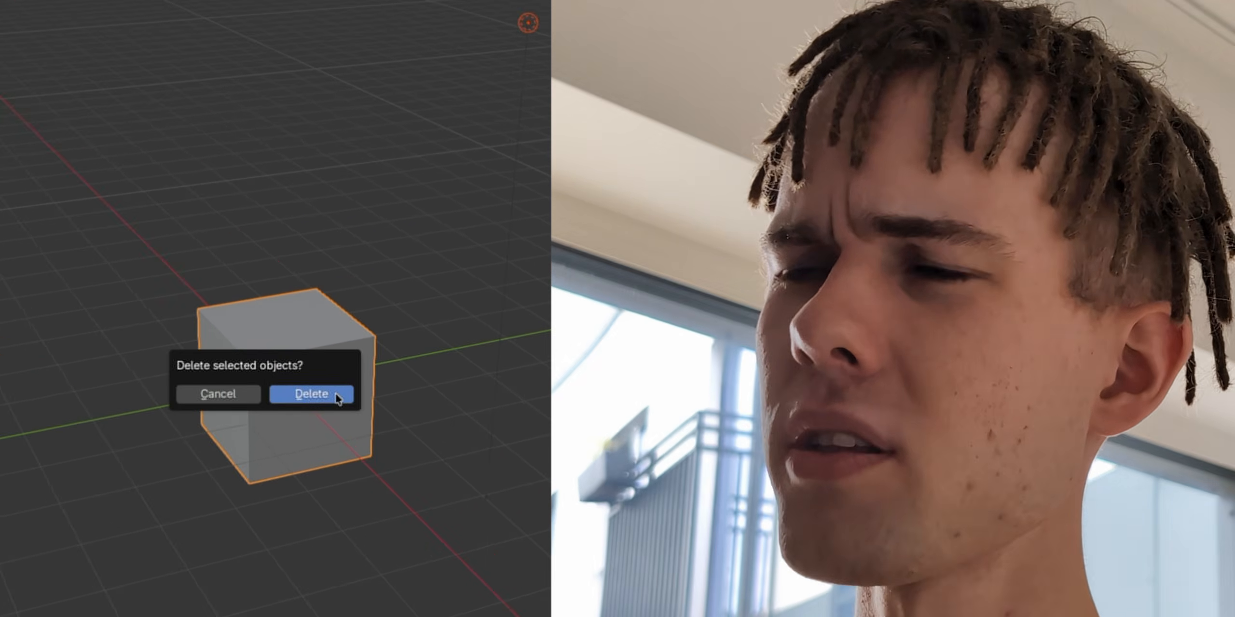
{"action": "left_click", "coordinate": [470, 342]}
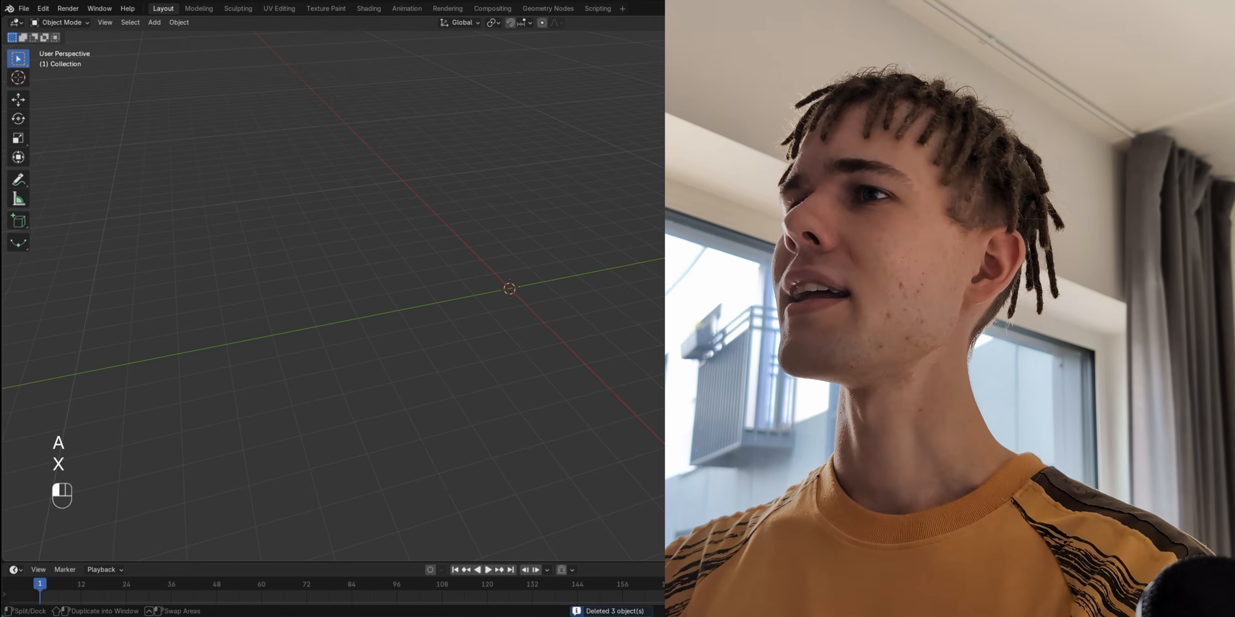
Step: Split the 3D viewport into two side-by-side areas and preview the String to Curves node's curve instances
{"action": "left_click_drag", "start_coordinate": [1012, 19], "coordinate": [532, 62]}
{"action": "key", "text": "shift+a"}
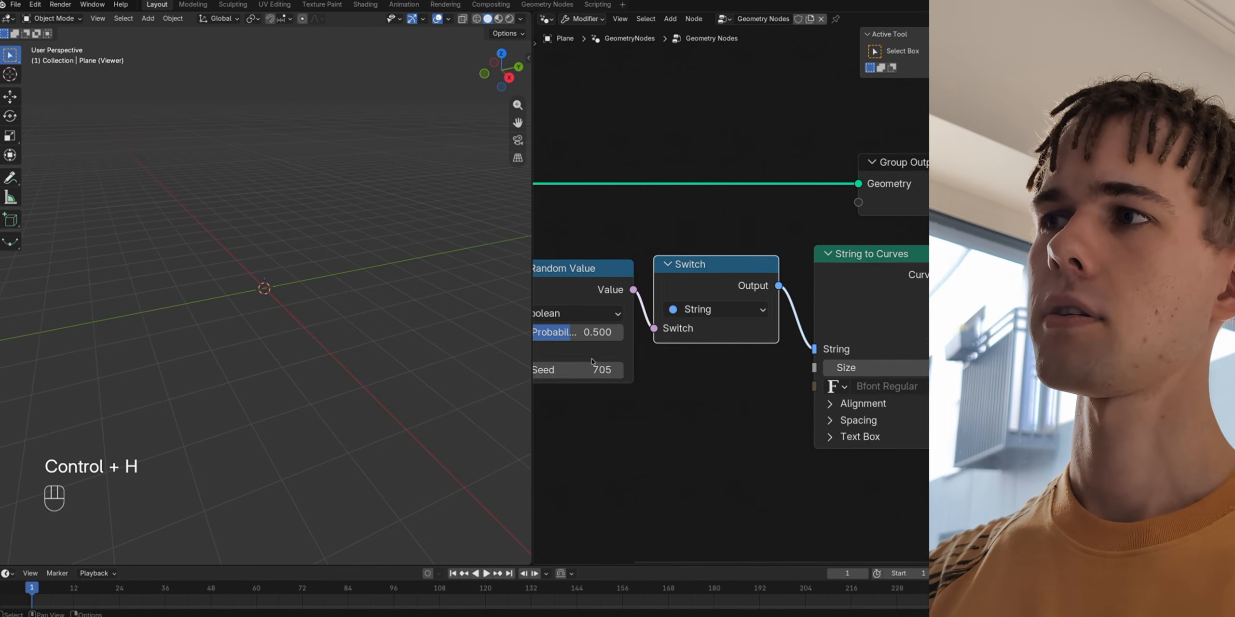
{"action": "middle_click_drag", "start_coordinate": [594, 362], "coordinate": [444, 371]}
{"action": "left_click", "coordinate": [772, 291], "text": "ctrl+shift"}
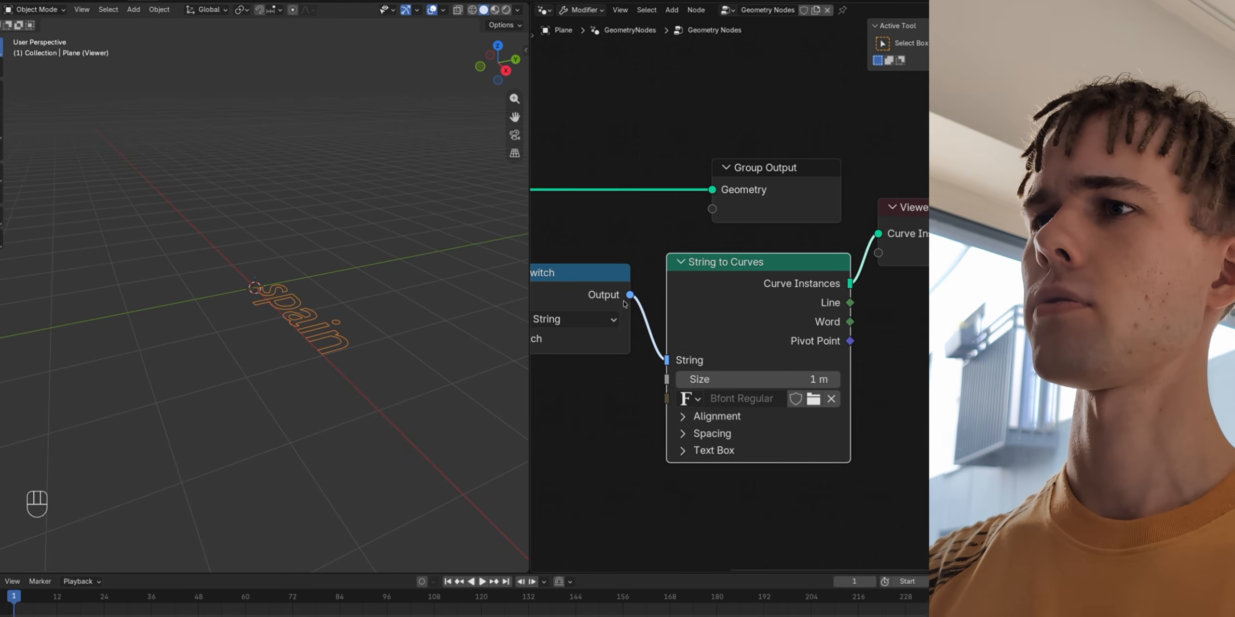
Step: Set the Random Value node's seed to 708
{"action": "middle_click_drag", "start_coordinate": [623, 304], "coordinate": [914, 293]}
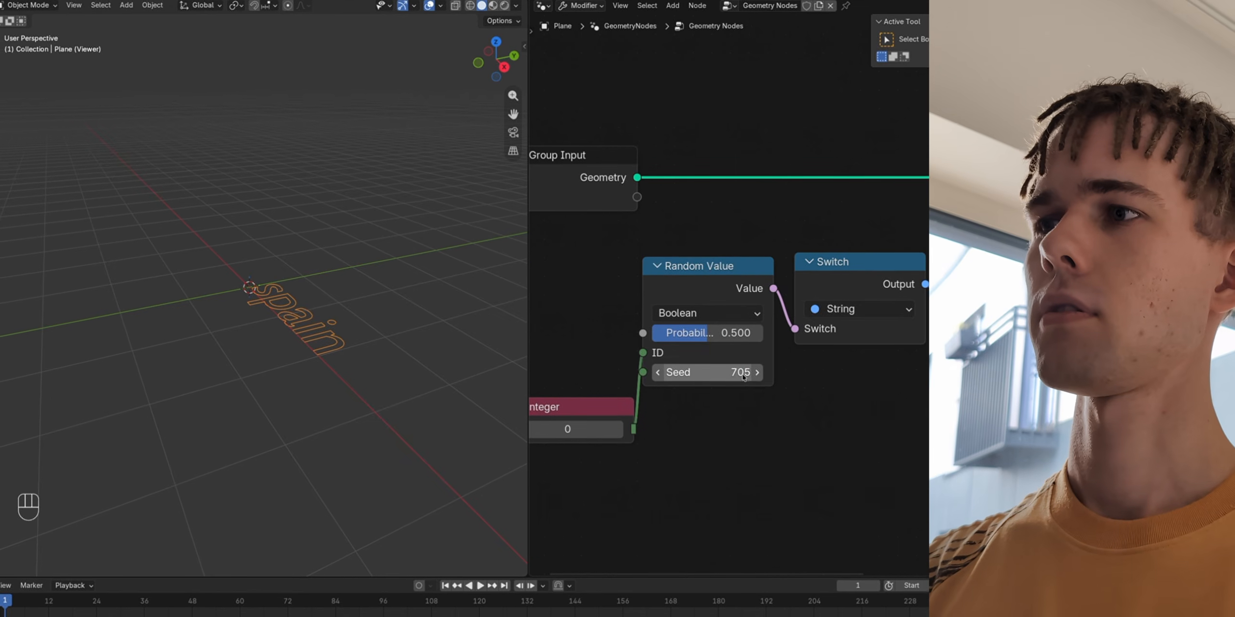
{"action": "left_click", "coordinate": [755, 371]}
{"action": "left_click", "coordinate": [755, 371]}
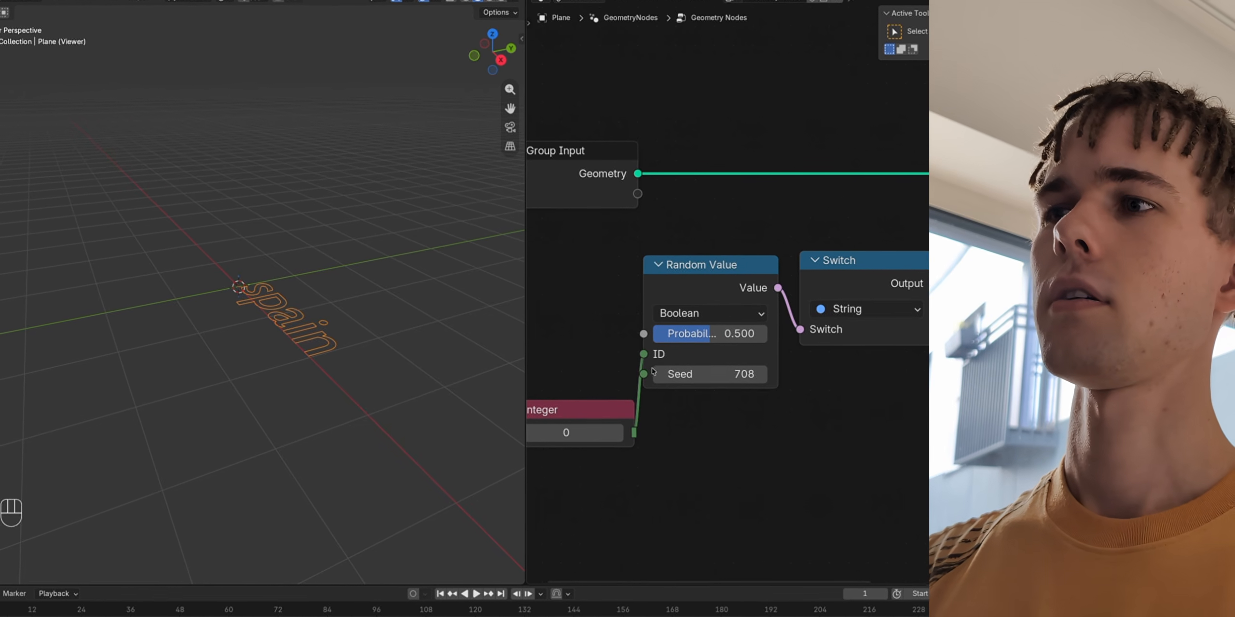